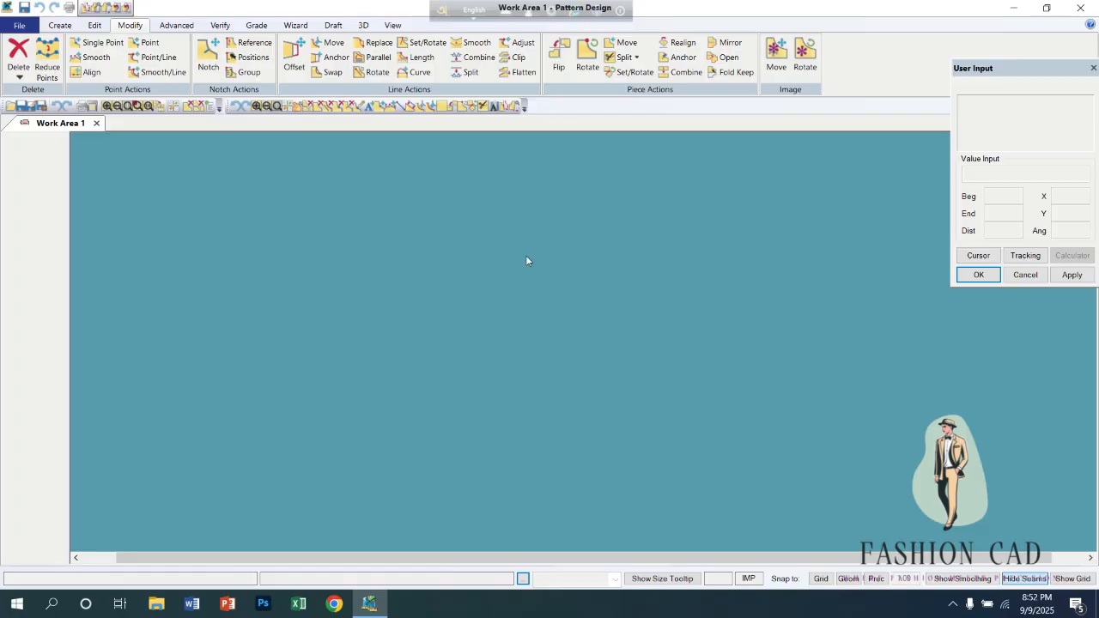
# Open the pieces 12625-BCK PART-X1, 12625-FRT-X1 and 12625-SLV-X2 from the LAND storage area.
pyautogui.click(20, 26)
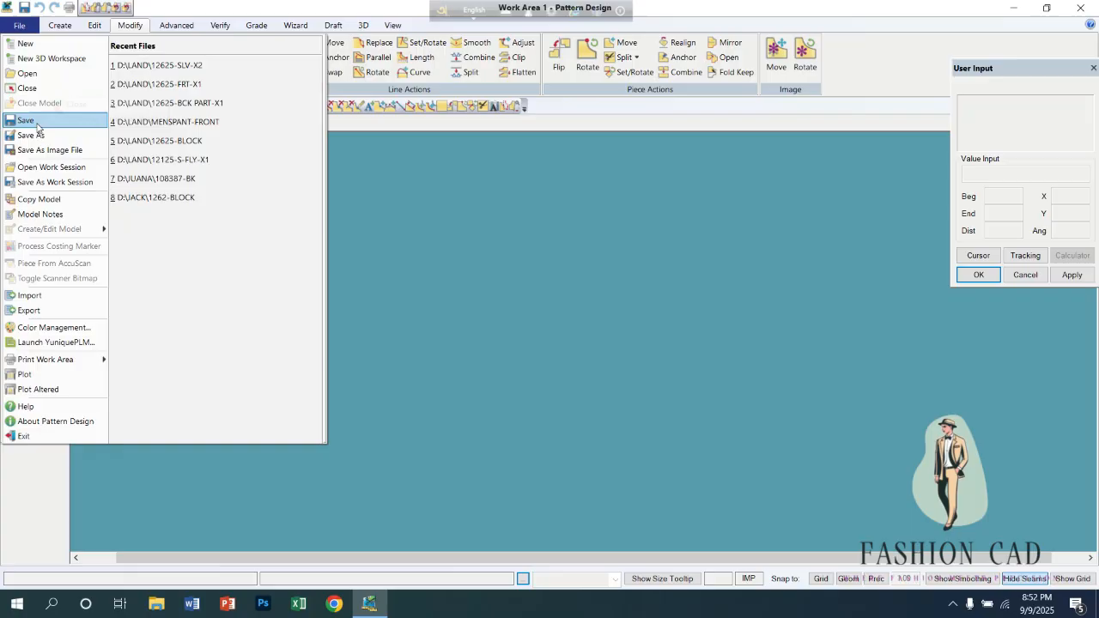
pyautogui.click(27, 72)
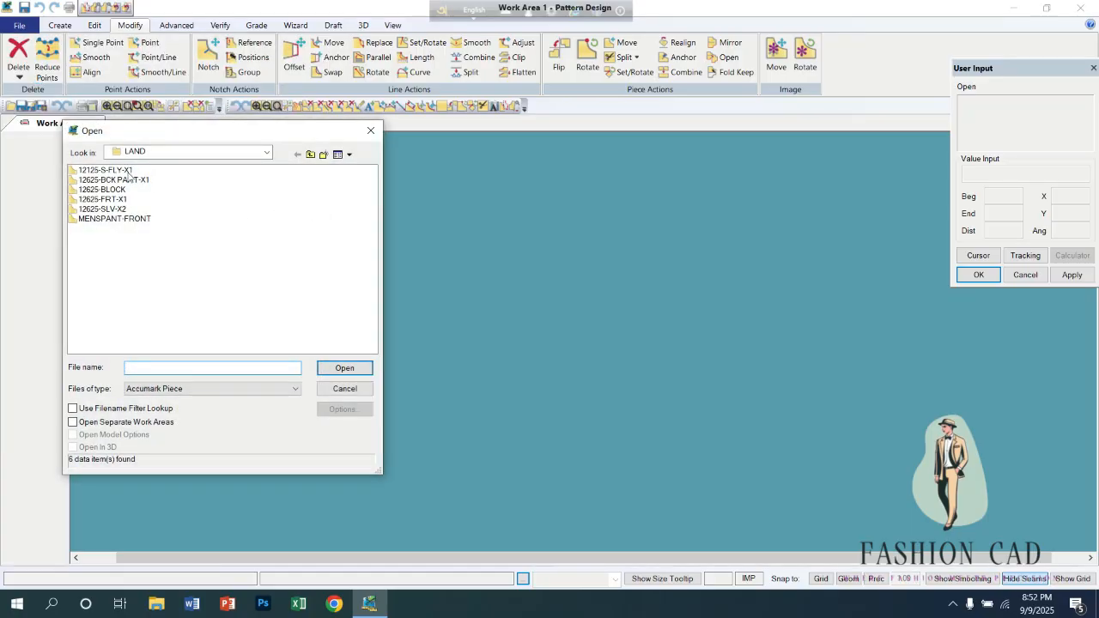
pyautogui.click(114, 171)
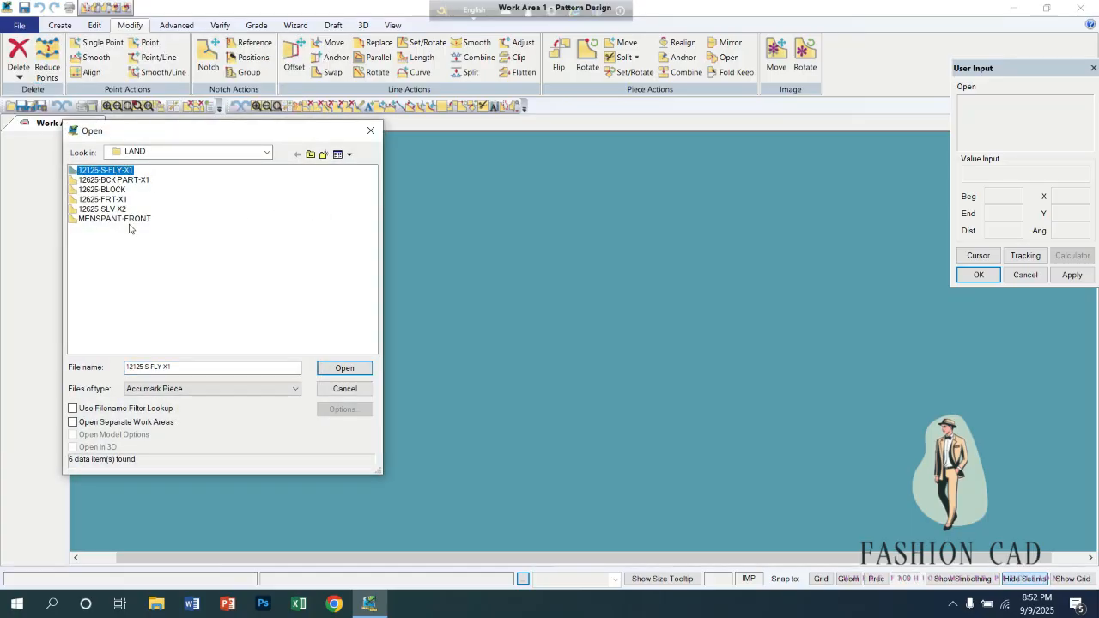
pyautogui.click(136, 181)
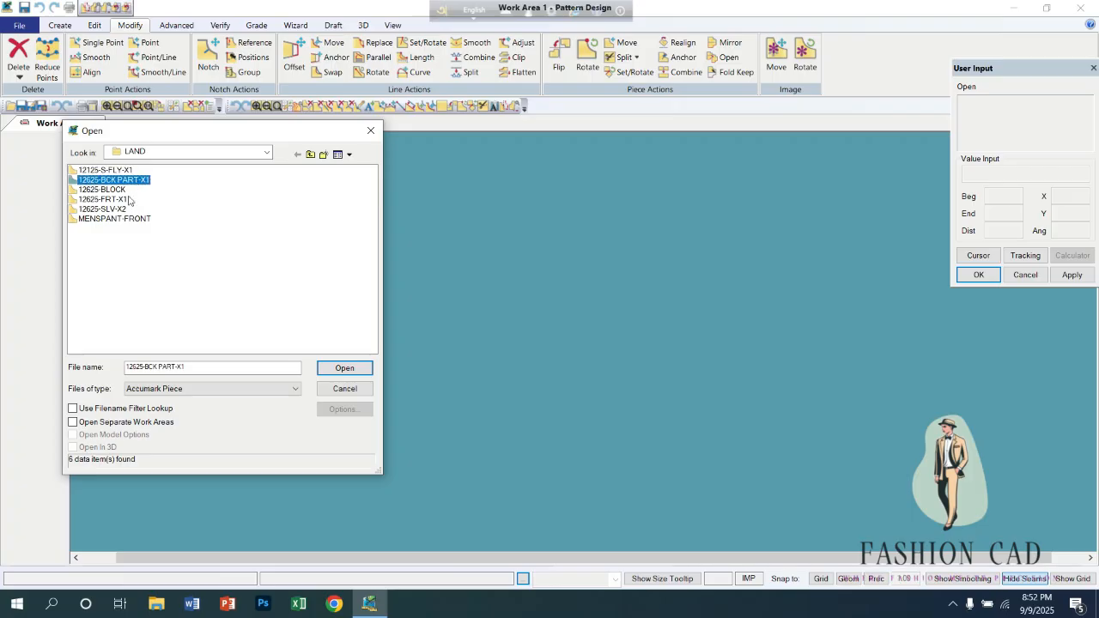
pyautogui.keyDown('ctrl'); pyautogui.click(127, 199); pyautogui.keyUp('ctrl')
pyautogui.keyDown('ctrl'); pyautogui.click(103, 209); pyautogui.keyUp('ctrl')
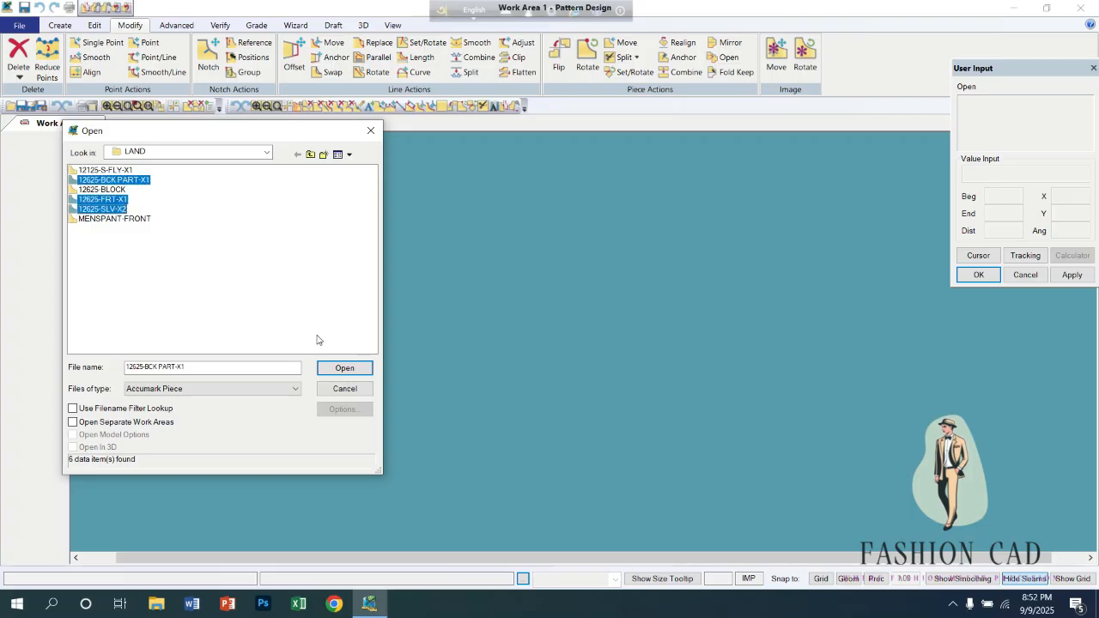
pyautogui.click(340, 367)
# Place the front piece 12625-FRT-X1 in the work area.
pyautogui.moveTo(36, 184); pyautogui.dragTo(506, 286)
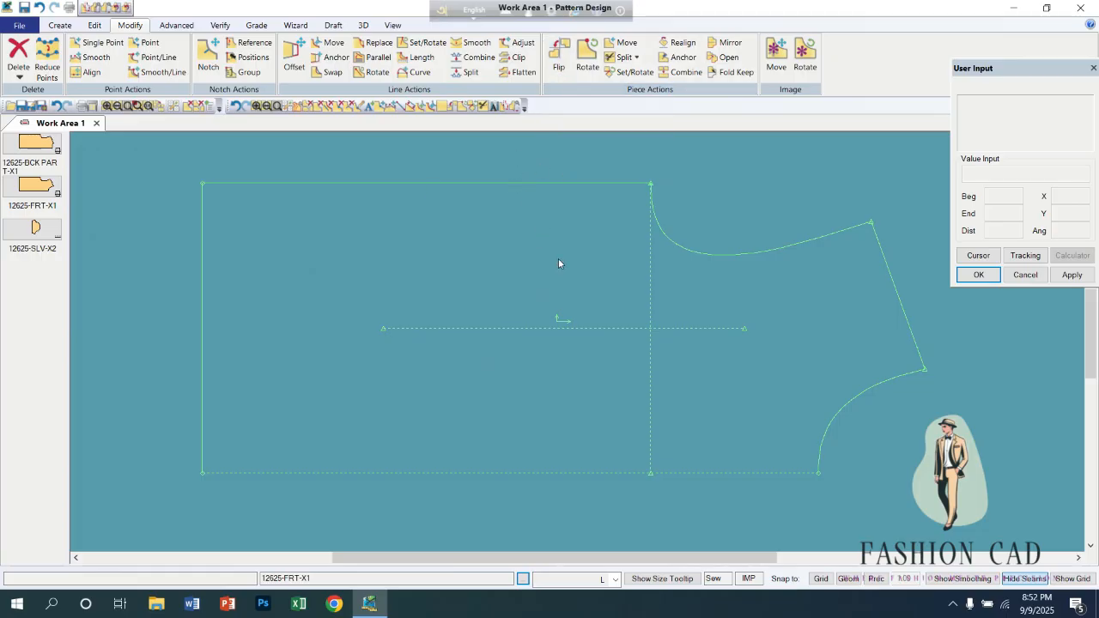
pyautogui.scroll(-4, 554, 263)
pyautogui.scroll(-2, 493, 257)
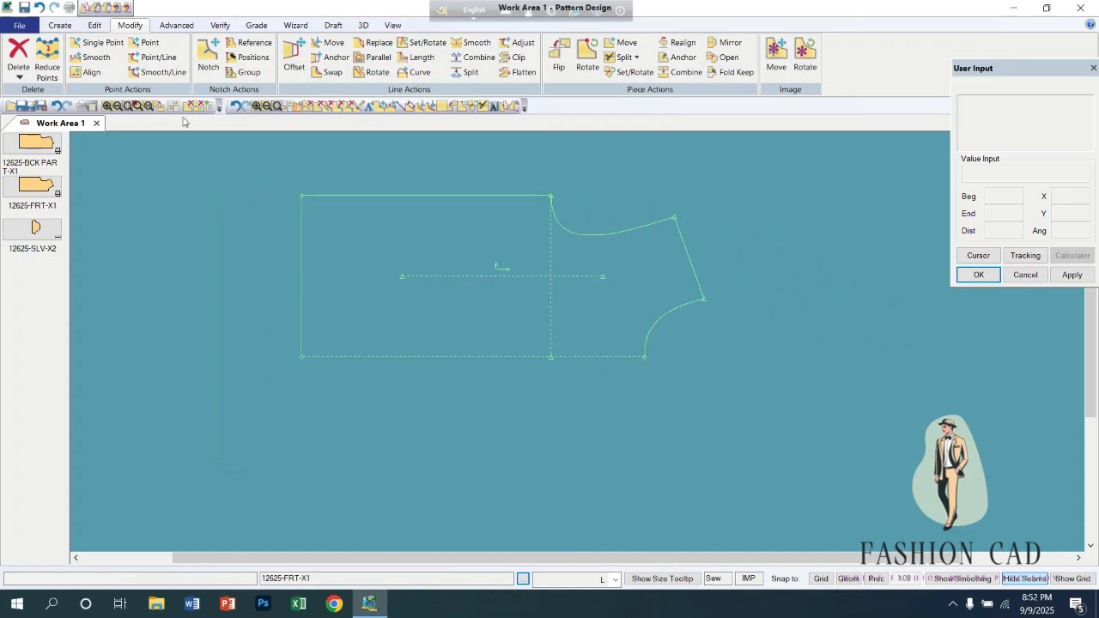
# Copy the front piece twice with the Copy Original category, placing one copy below it and leaving the other at the original position.
pyautogui.click(59, 25)
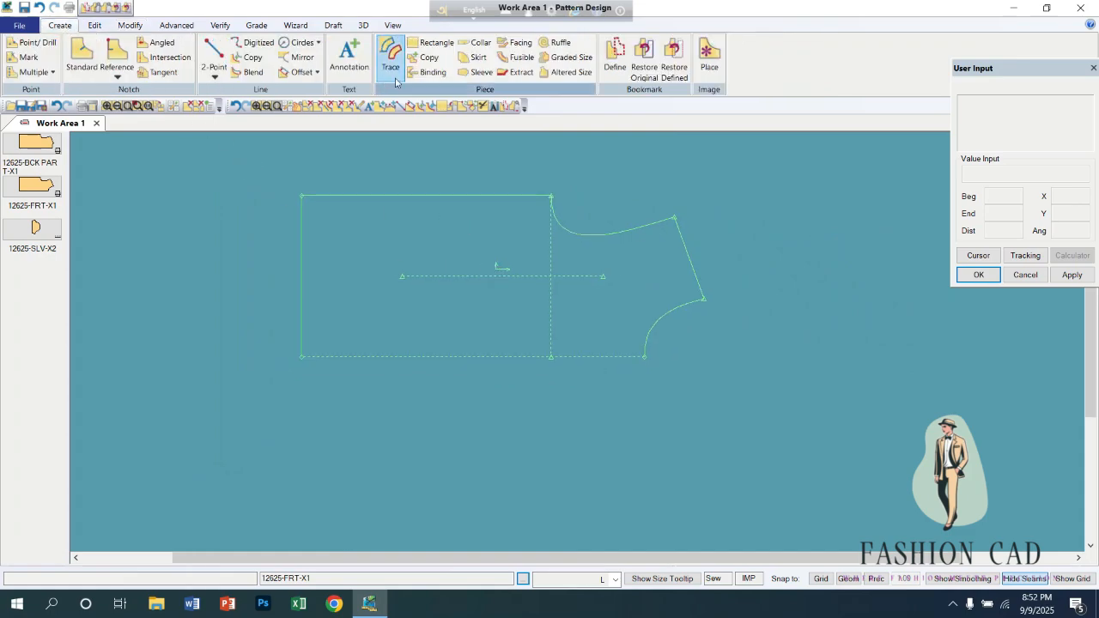
pyautogui.click(428, 56)
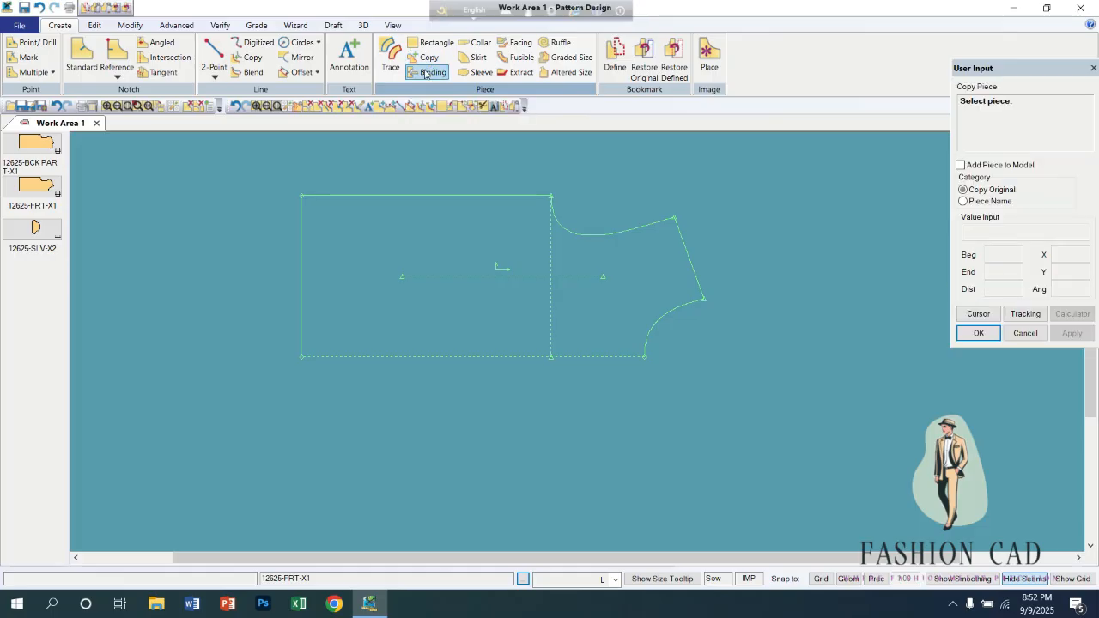
pyautogui.click(423, 226)
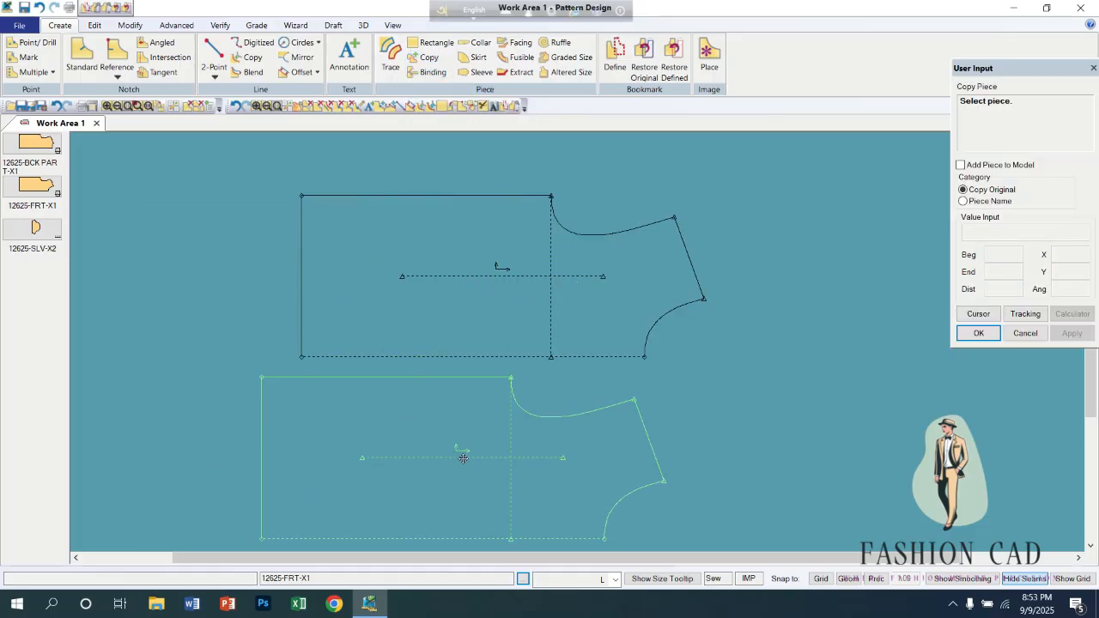
pyautogui.click(384, 405)
pyautogui.rightClick(735, 364)
pyautogui.click(775, 371)
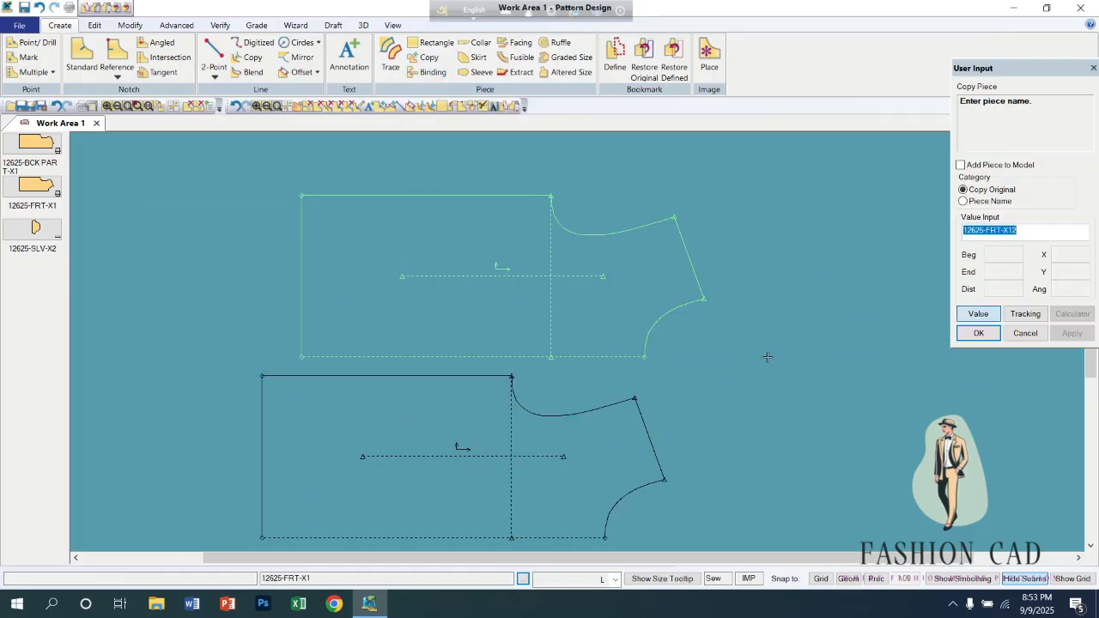
pyautogui.rightClick(765, 355)
pyautogui.click(761, 351)
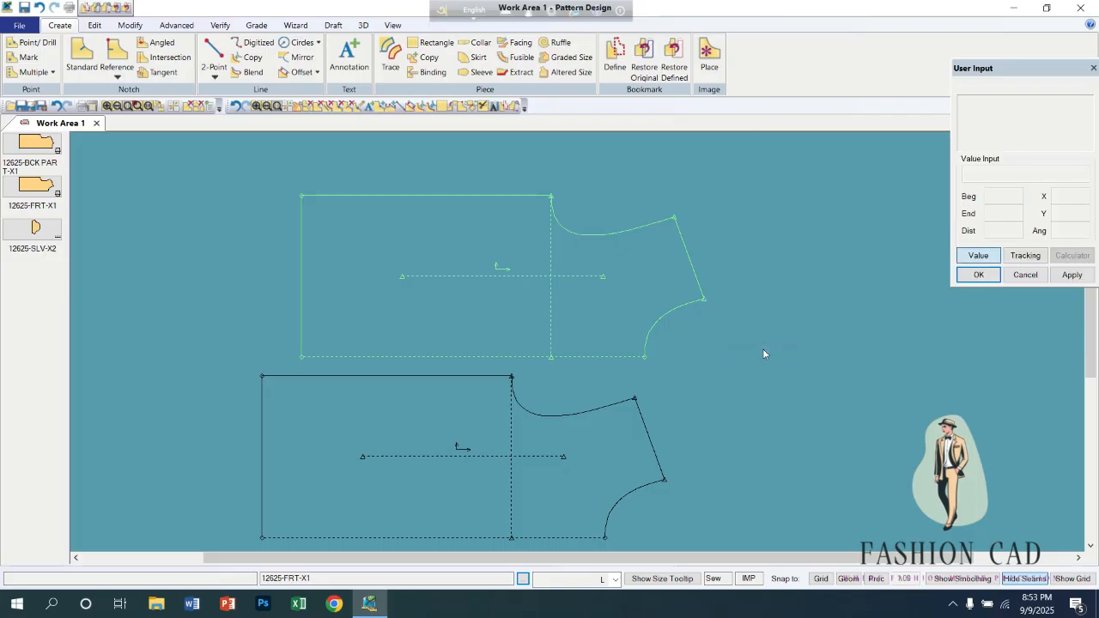
# Move the original 12625-FRT-X1 piece aside and delete it from the work area.
pyautogui.click(661, 333)
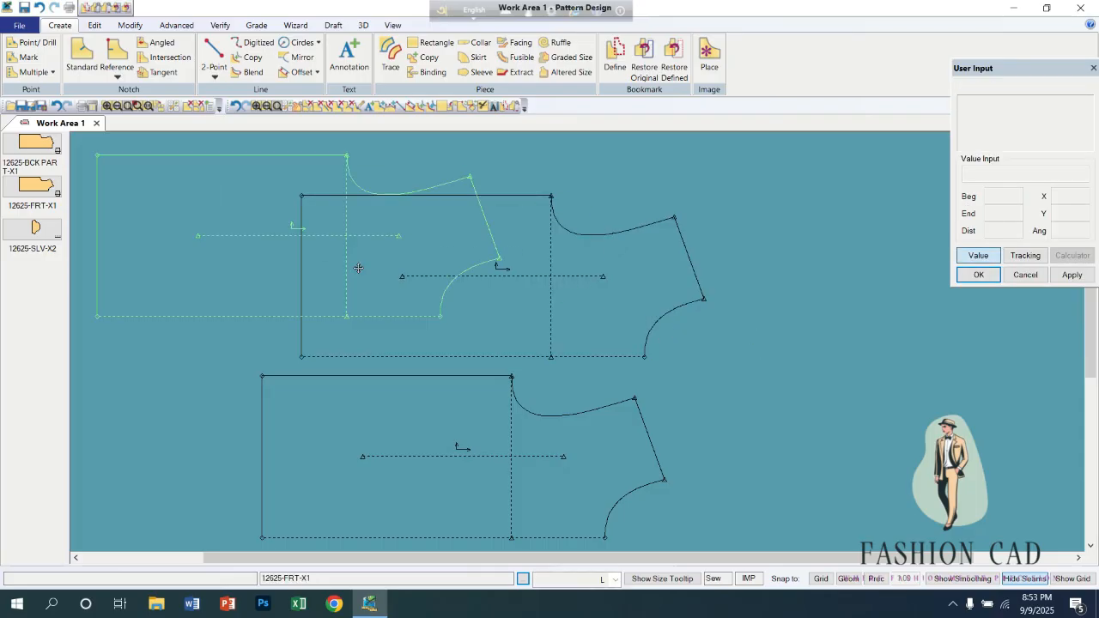
pyautogui.rightClick(203, 251)
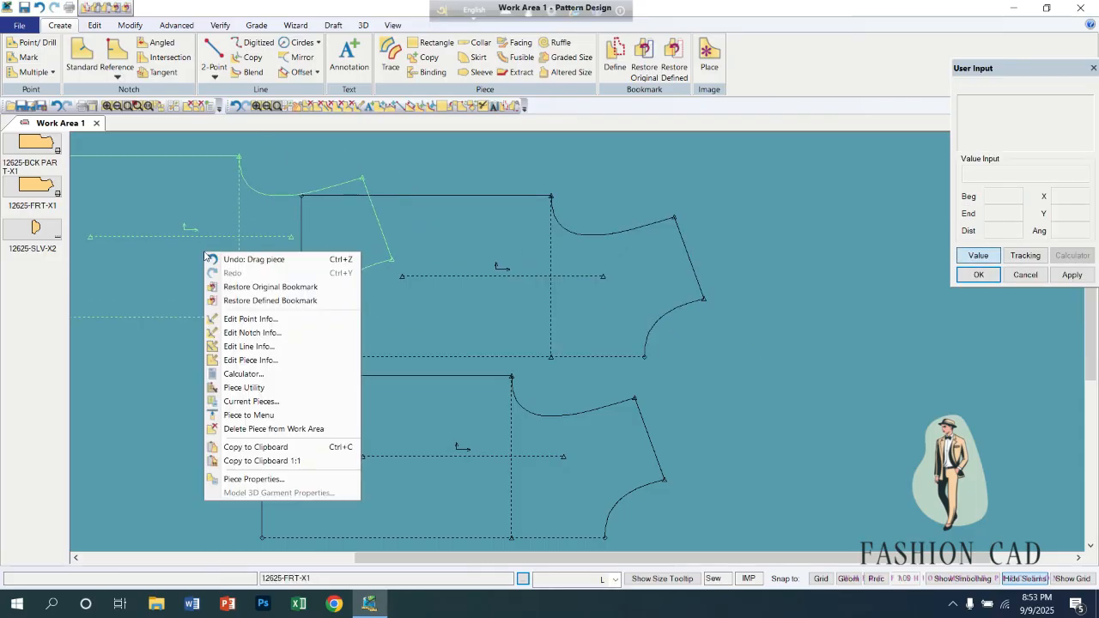
pyautogui.click(258, 428)
# Line up the two front piece copies one above the other in the work area.
pyautogui.moveTo(410, 435); pyautogui.dragTo(469, 442)
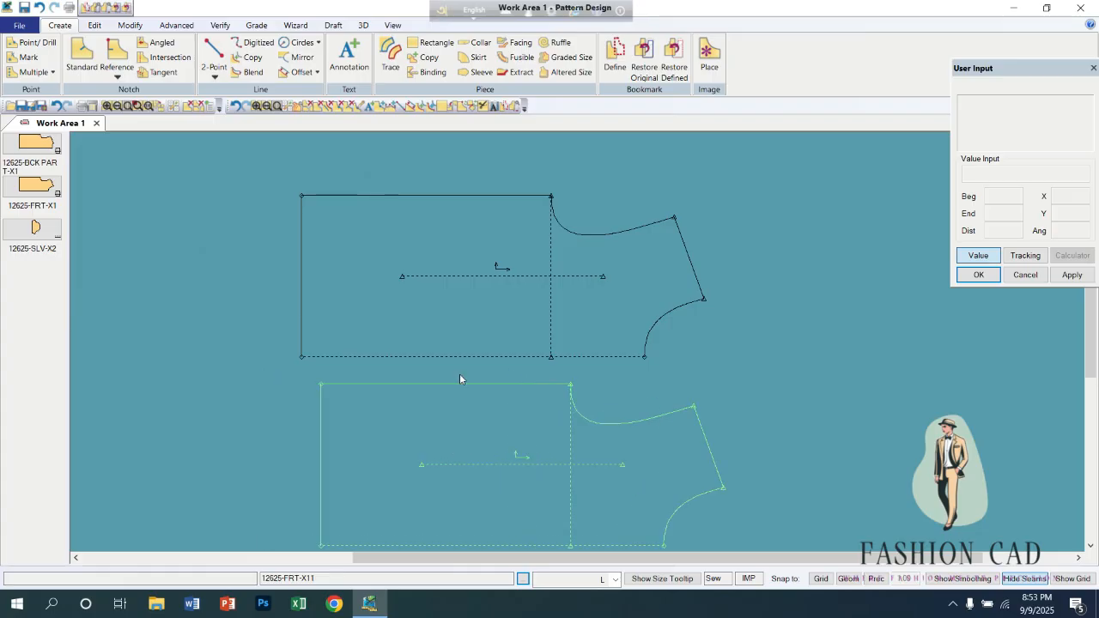
pyautogui.moveTo(470, 270); pyautogui.dragTo(452, 224)
pyautogui.moveTo(476, 383); pyautogui.dragTo(437, 346)
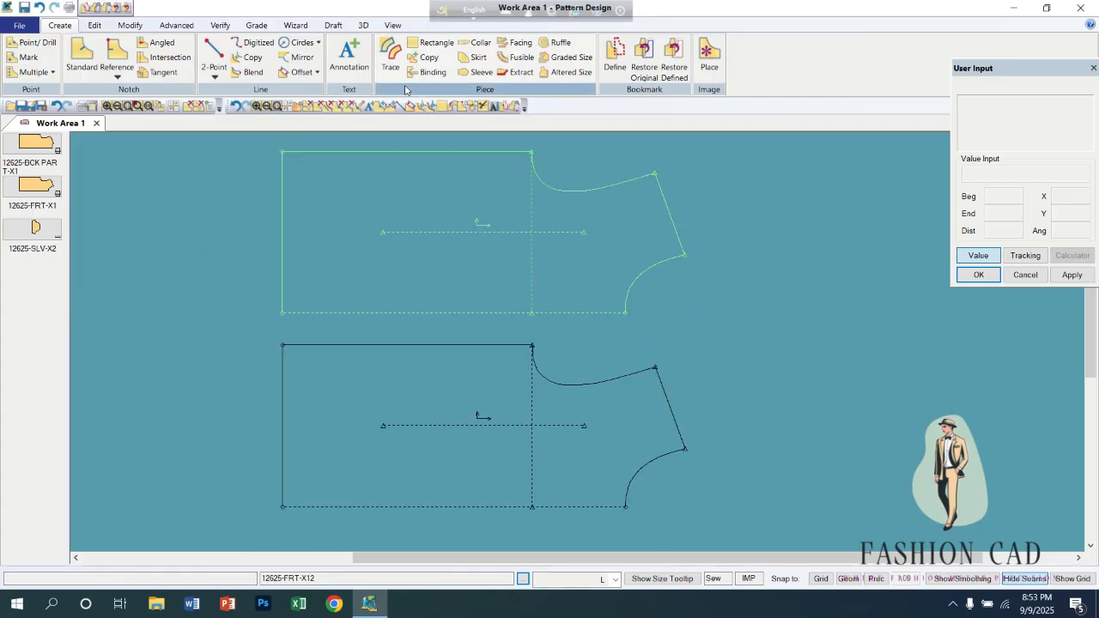
# Flip the lower front piece with Flip Piece into the lower-left quadrant, reversing it both horizontally and vertically.
pyautogui.click(133, 25)
pyautogui.click(558, 67)
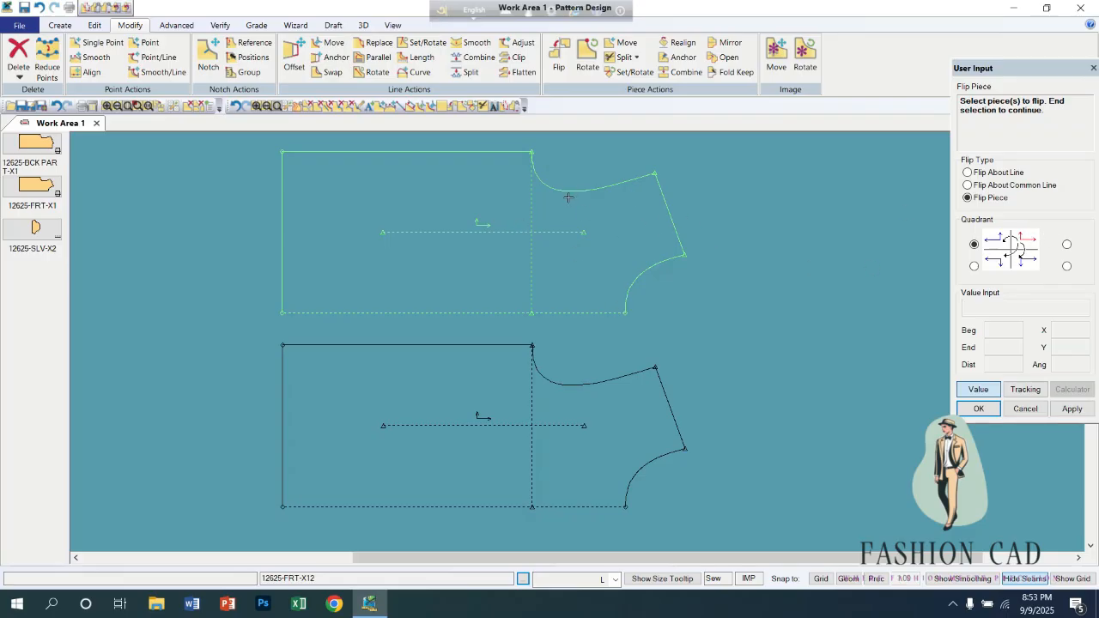
pyautogui.click(973, 265)
pyautogui.click(613, 414)
pyautogui.rightClick(495, 425)
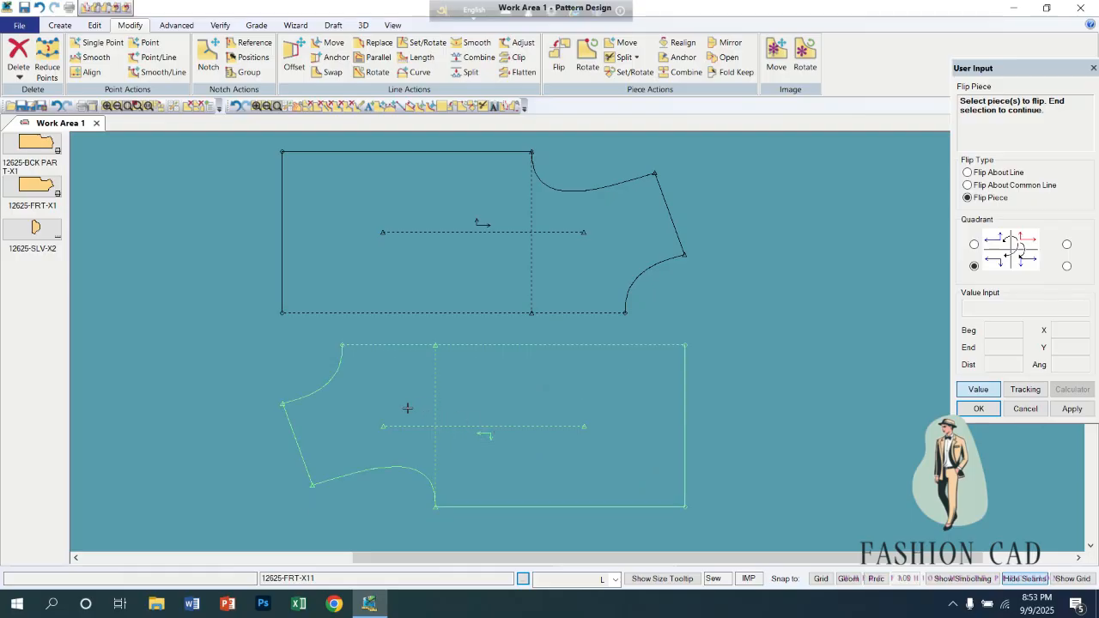
# Flip the lower front piece into the lower-right quadrant so it mirrors the upper piece.
pyautogui.click(576, 325)
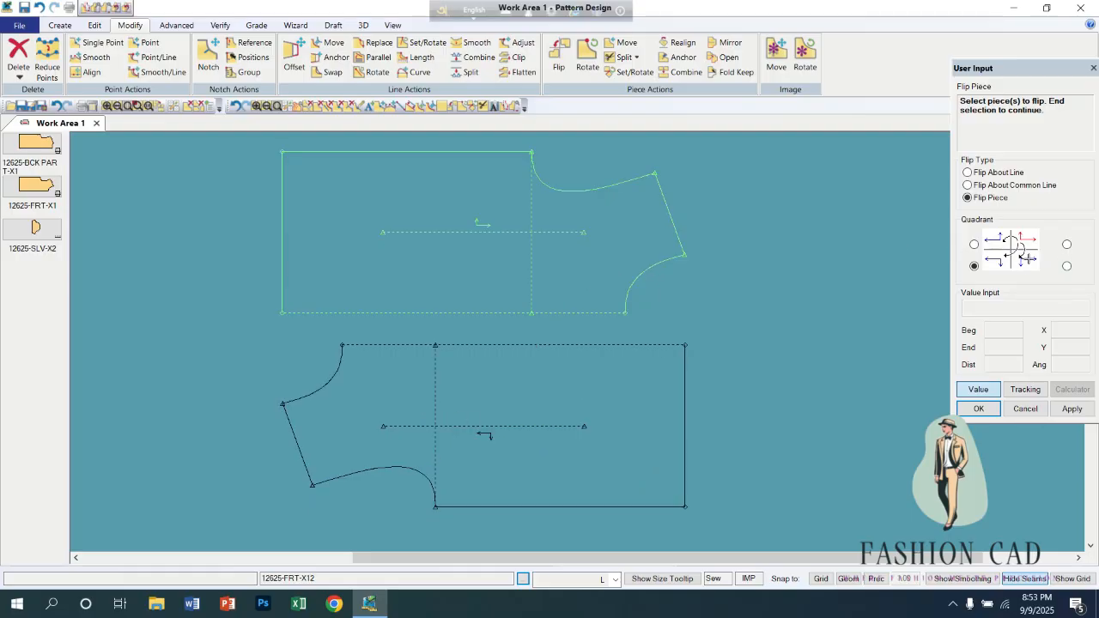
pyautogui.click(1067, 269)
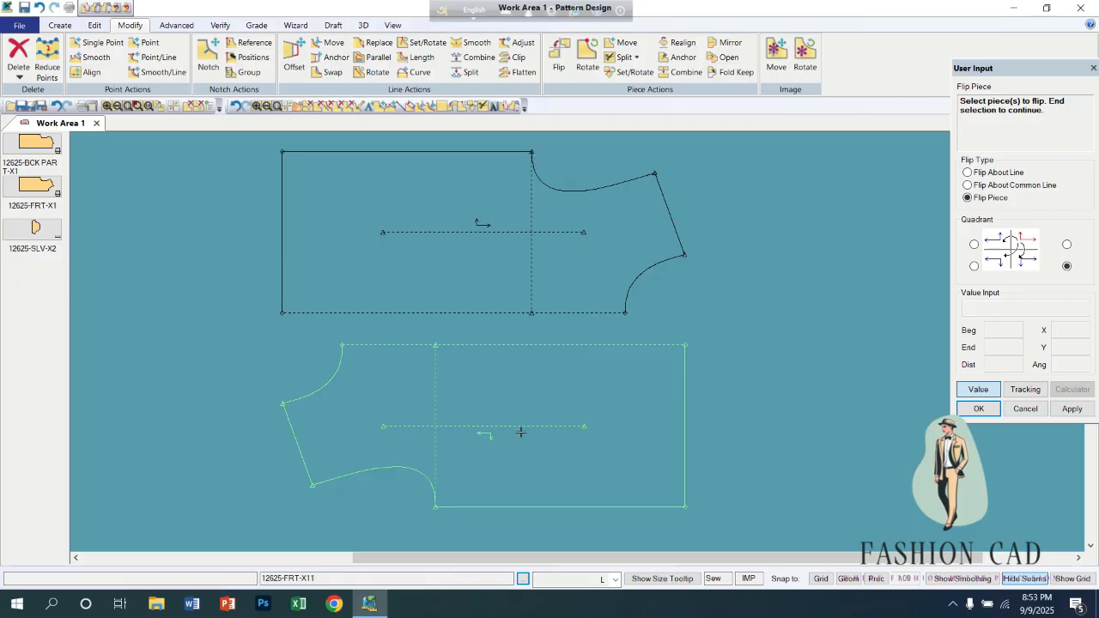
pyautogui.click(524, 424)
pyautogui.rightClick(527, 403)
pyautogui.click(527, 403)
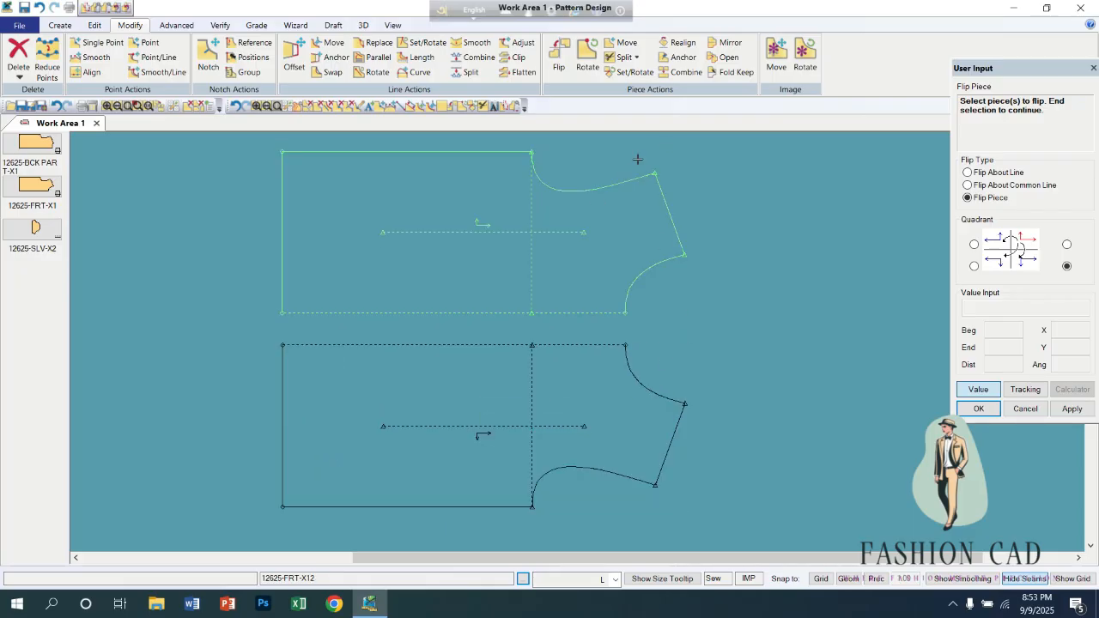
# Realign the grain/grade reference of the flipped lower front piece.
pyautogui.click(676, 43)
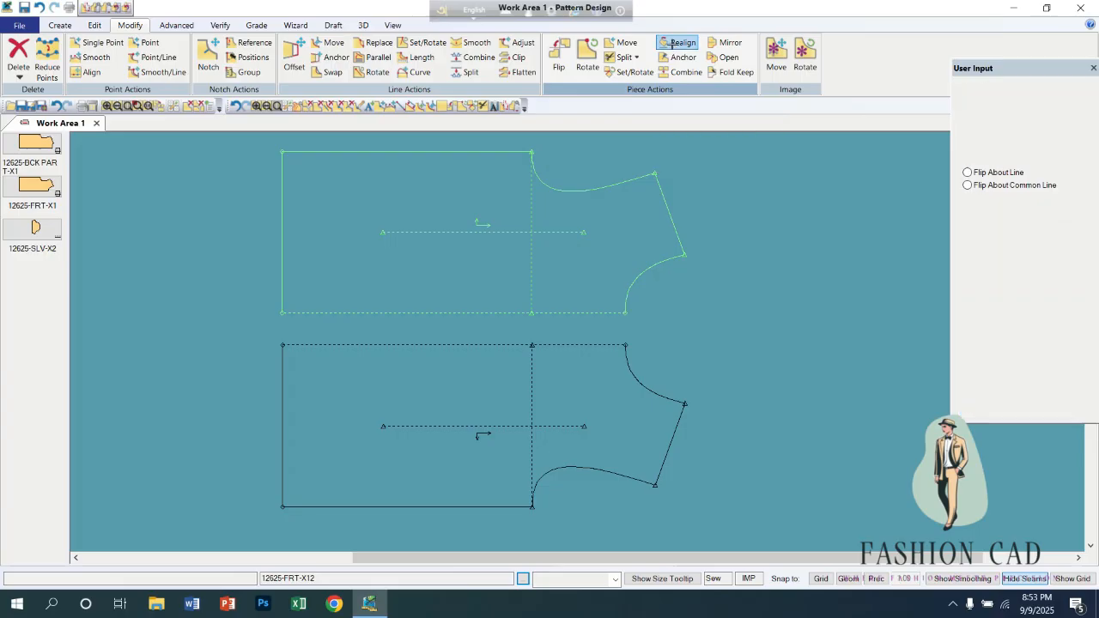
pyautogui.click(444, 427)
pyautogui.rightClick(454, 387)
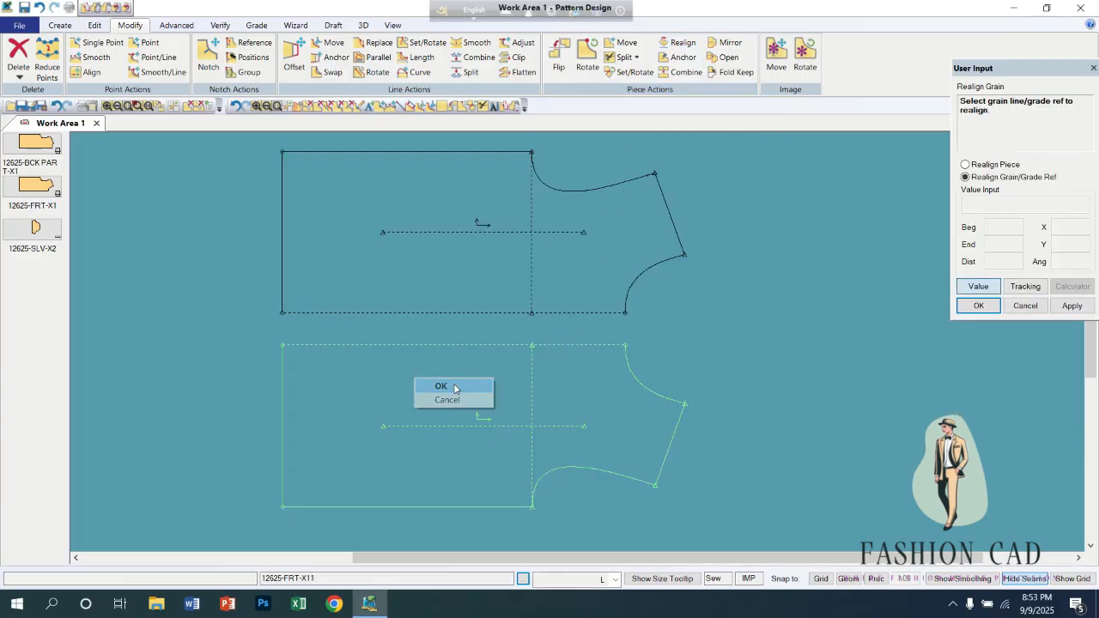
pyautogui.click(454, 386)
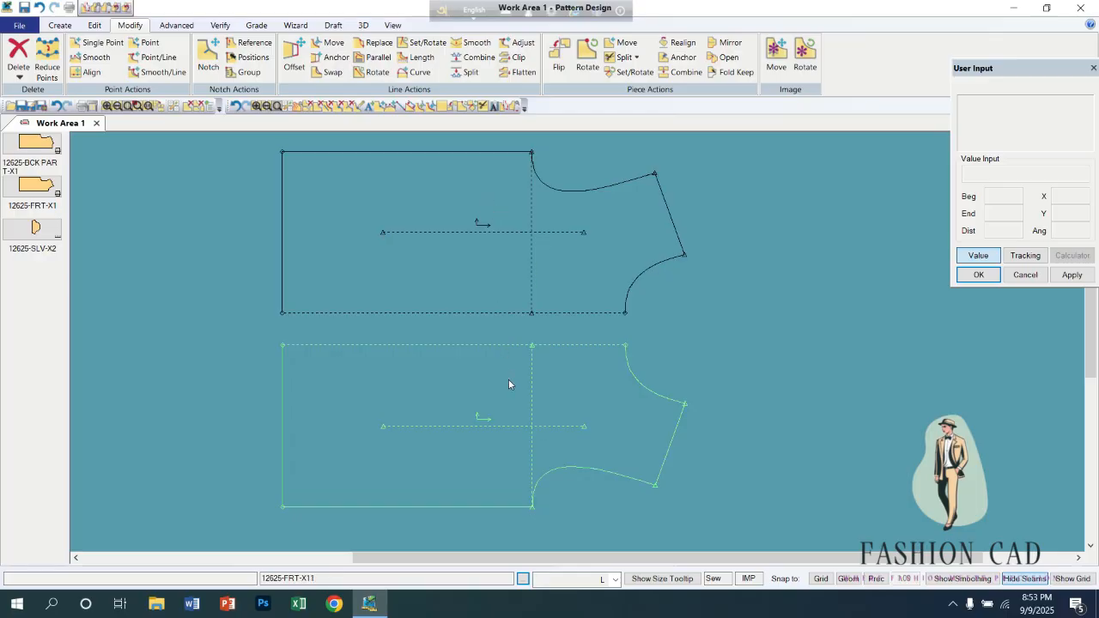
# Reposition the two mirrored front pieces with their dashed centre edges facing each other across a small gap.
pyautogui.moveTo(558, 403); pyautogui.dragTo(582, 428)
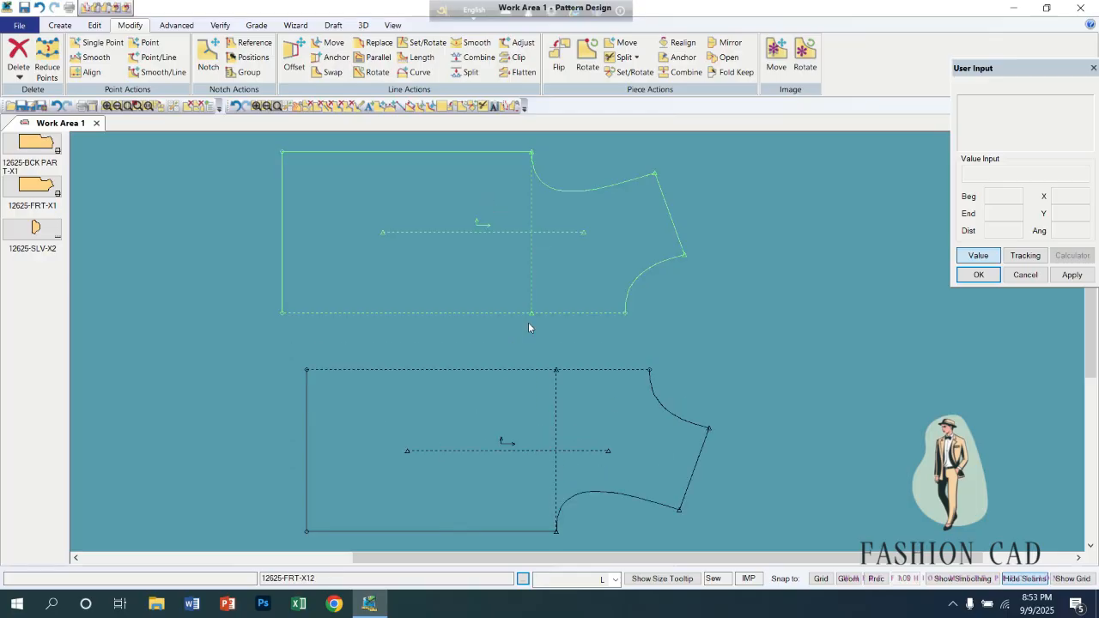
pyautogui.moveTo(532, 304); pyautogui.dragTo(551, 308)
pyautogui.moveTo(561, 414); pyautogui.dragTo(529, 401)
pyautogui.moveTo(537, 310); pyautogui.dragTo(506, 320)
pyautogui.moveTo(513, 396); pyautogui.dragTo(503, 396)
pyautogui.moveTo(520, 301); pyautogui.dragTo(515, 299)
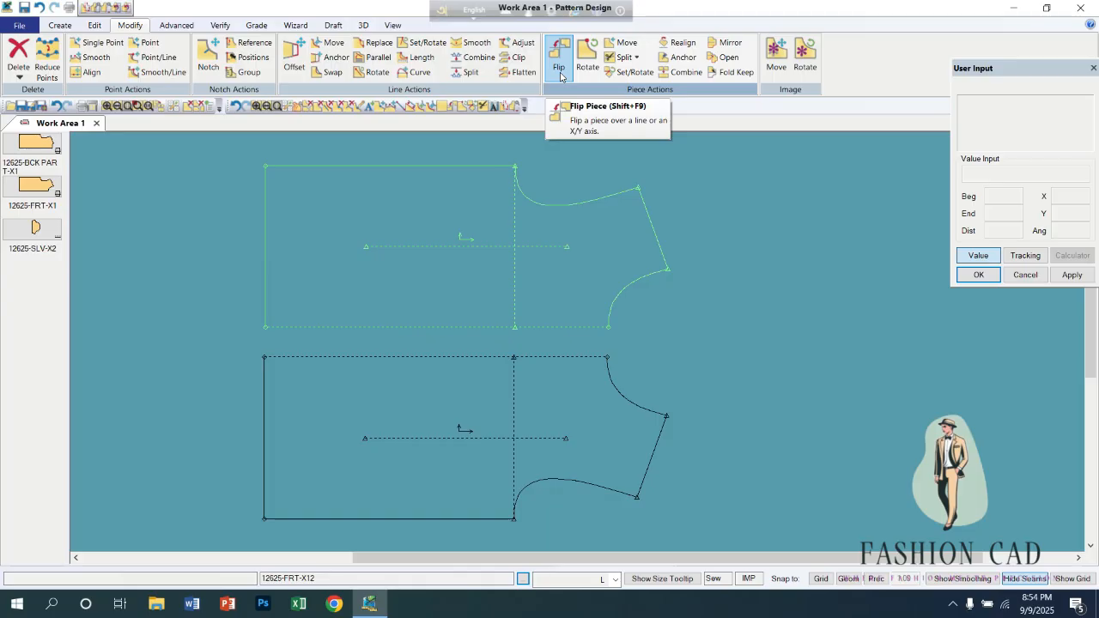
pyautogui.moveTo(484, 269); pyautogui.dragTo(498, 265)
pyautogui.click(496, 368)
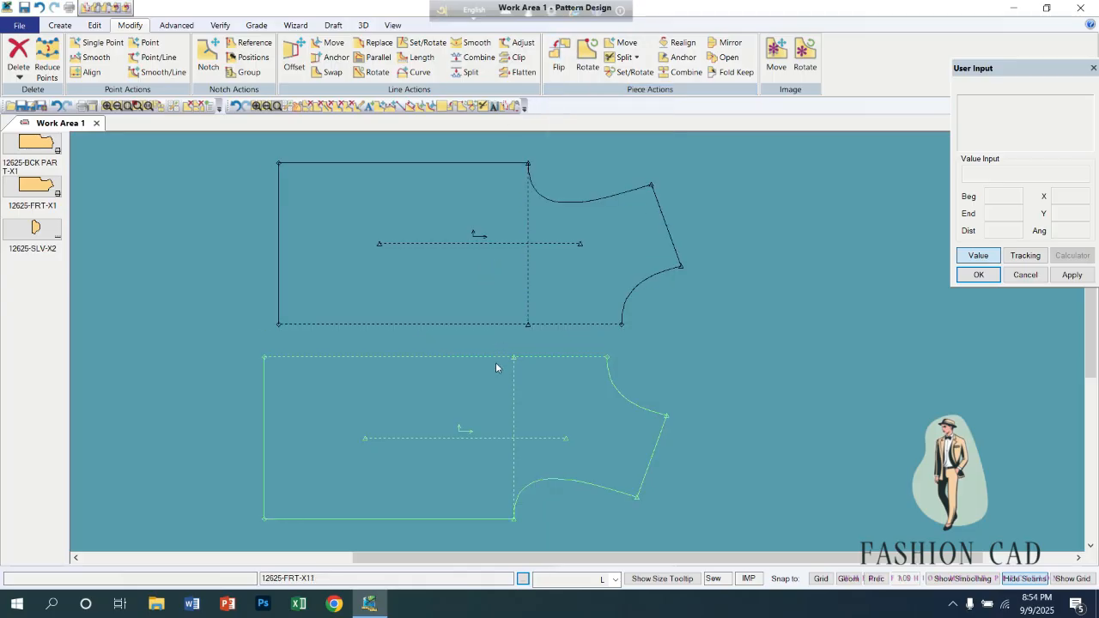
pyautogui.click(590, 208)
# Rotate the upper front piece clockwise in 45-degree increments to a total of 135 degrees.
pyautogui.click(587, 57)
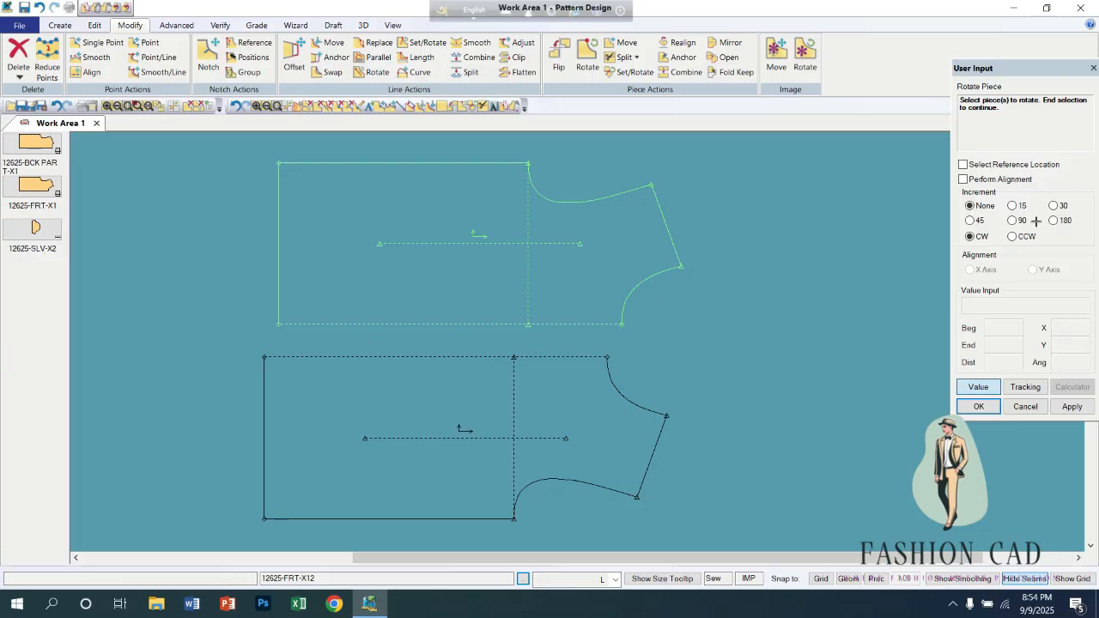
pyautogui.click(970, 220)
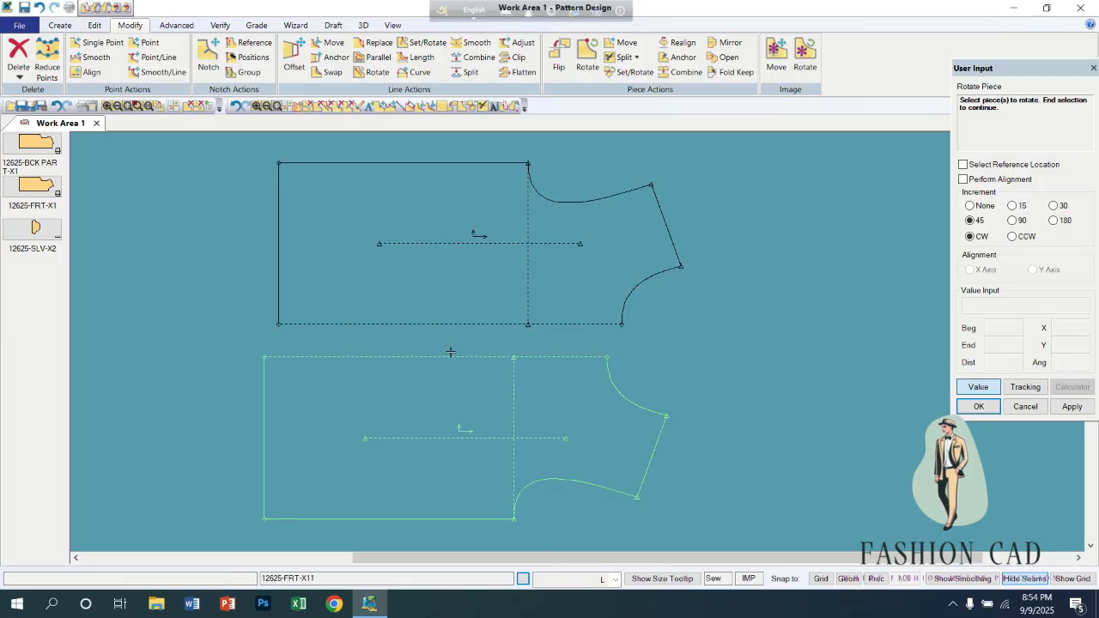
pyautogui.click(430, 247)
pyautogui.rightClick(430, 247)
pyautogui.click(430, 247)
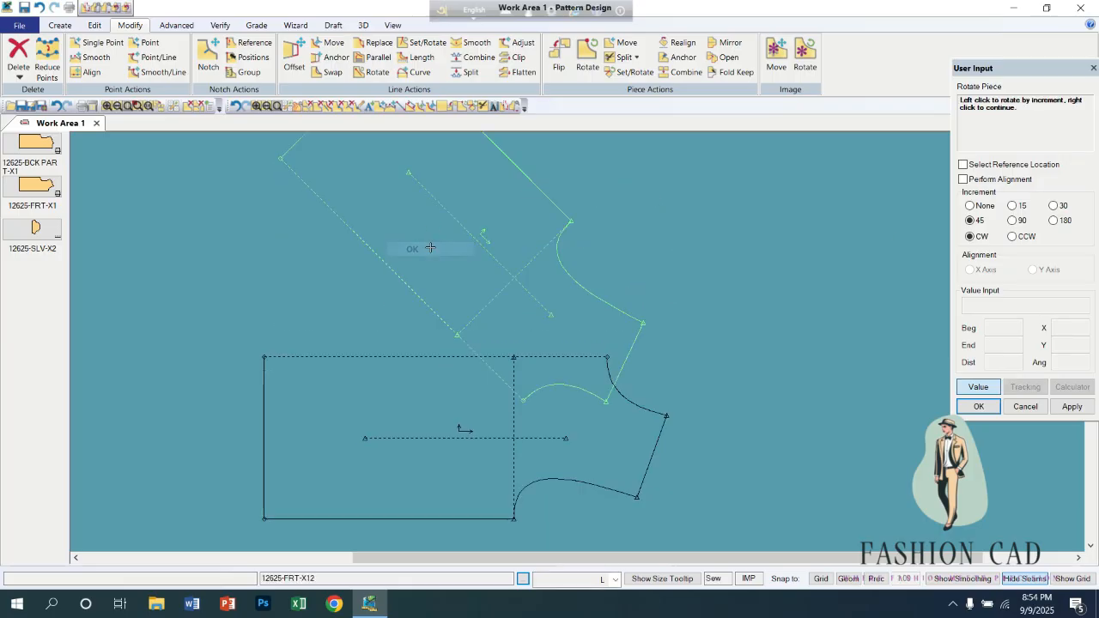
pyautogui.click(430, 247)
pyautogui.click(430, 247)
pyautogui.rightClick(430, 247)
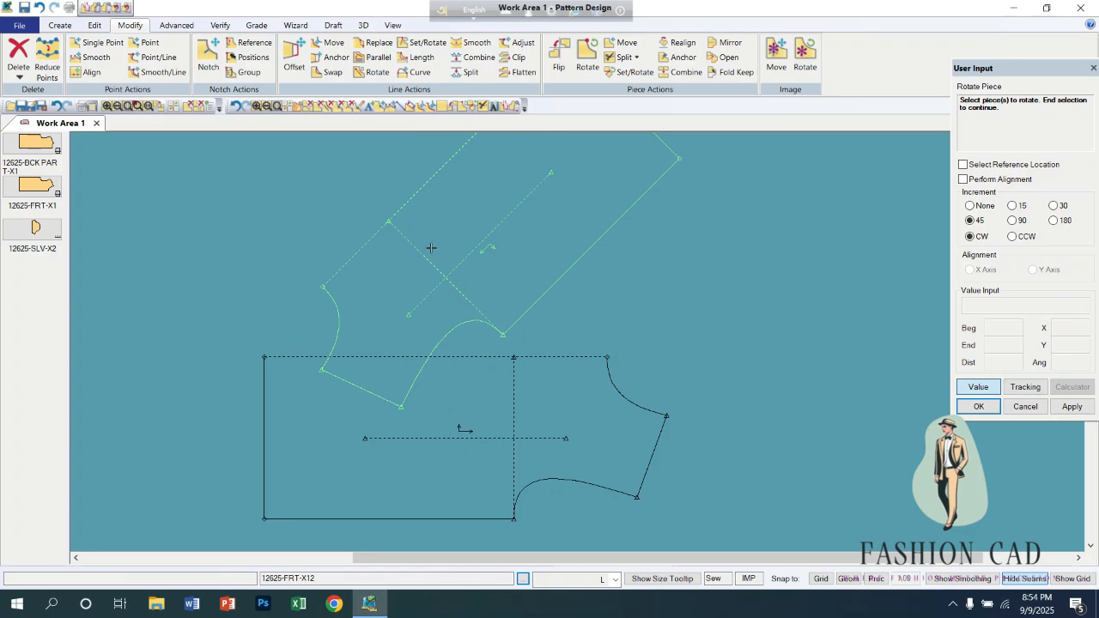
pyautogui.rightClick(481, 229)
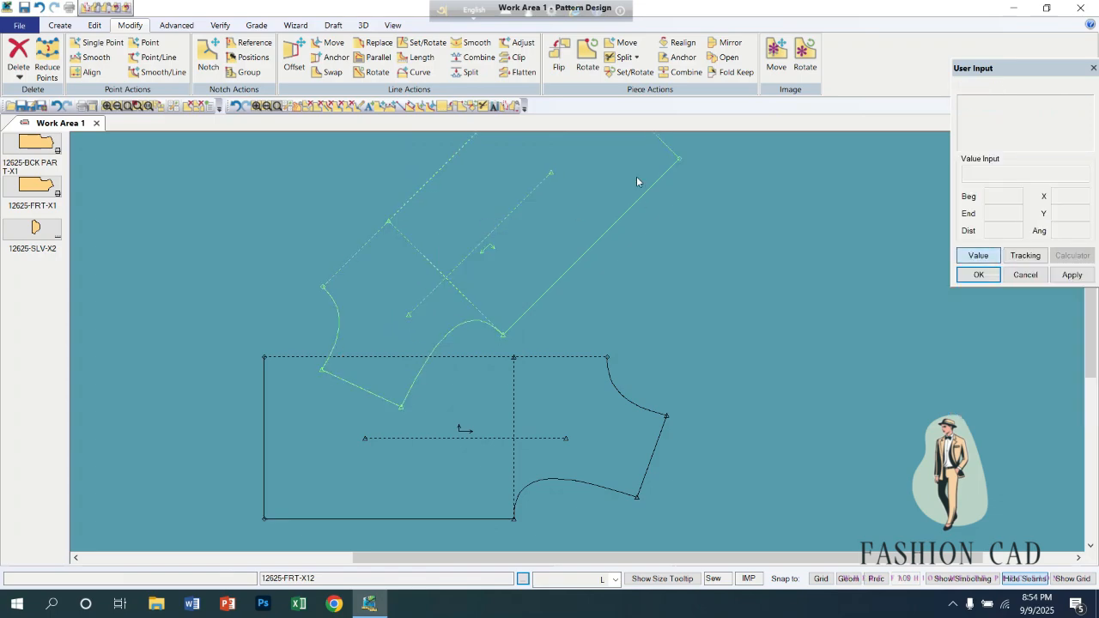
# Rotate the upper front piece clockwise in 45-degree increments until its hem faces left and its dashed centre edge lies horizontally above the lower piece.
pyautogui.click(588, 58)
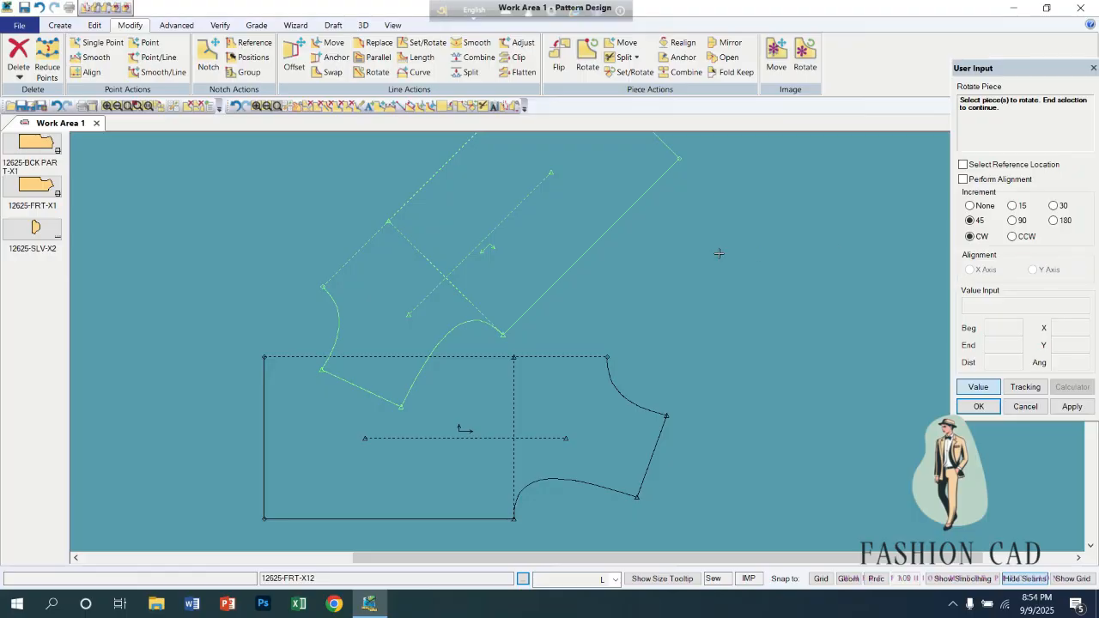
pyautogui.rightClick(554, 203)
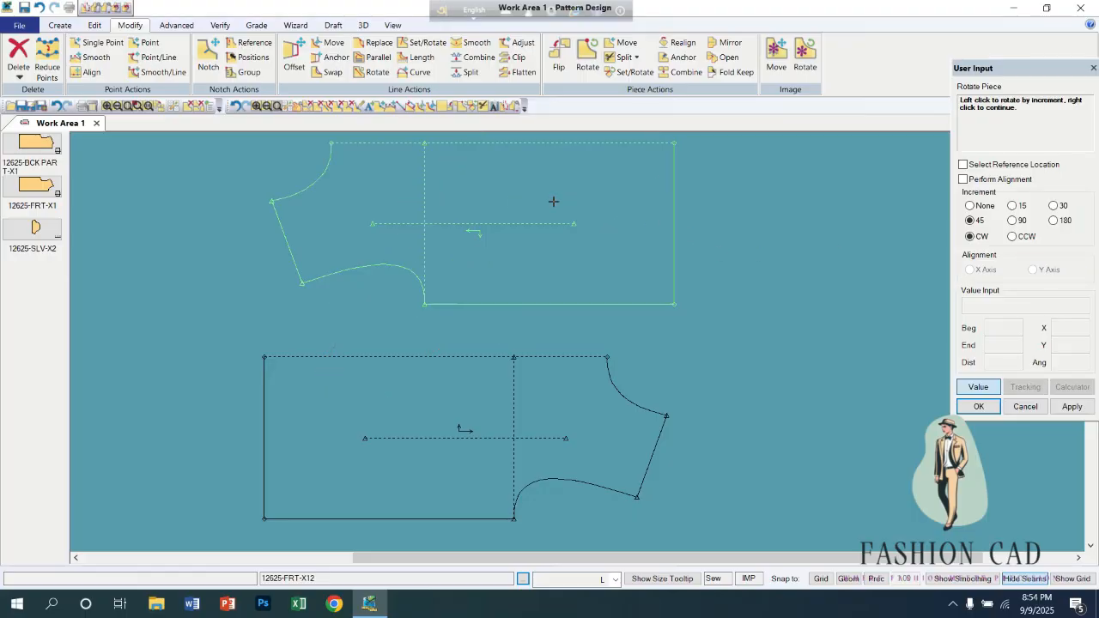
pyautogui.click(554, 201)
pyautogui.click(554, 202)
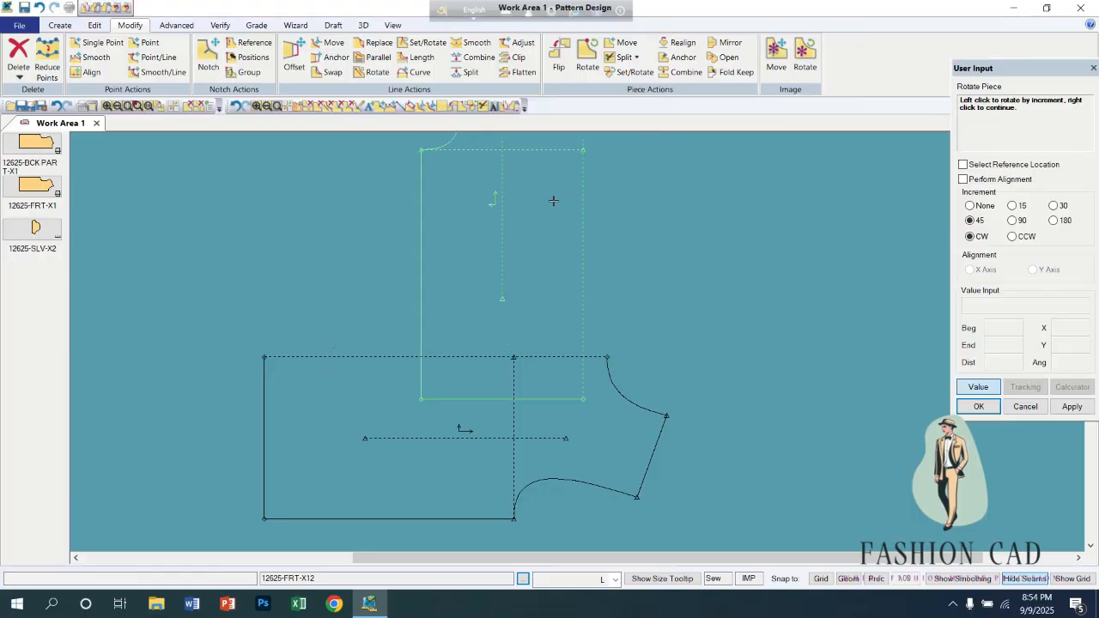
pyautogui.click(554, 202)
pyautogui.click(543, 214)
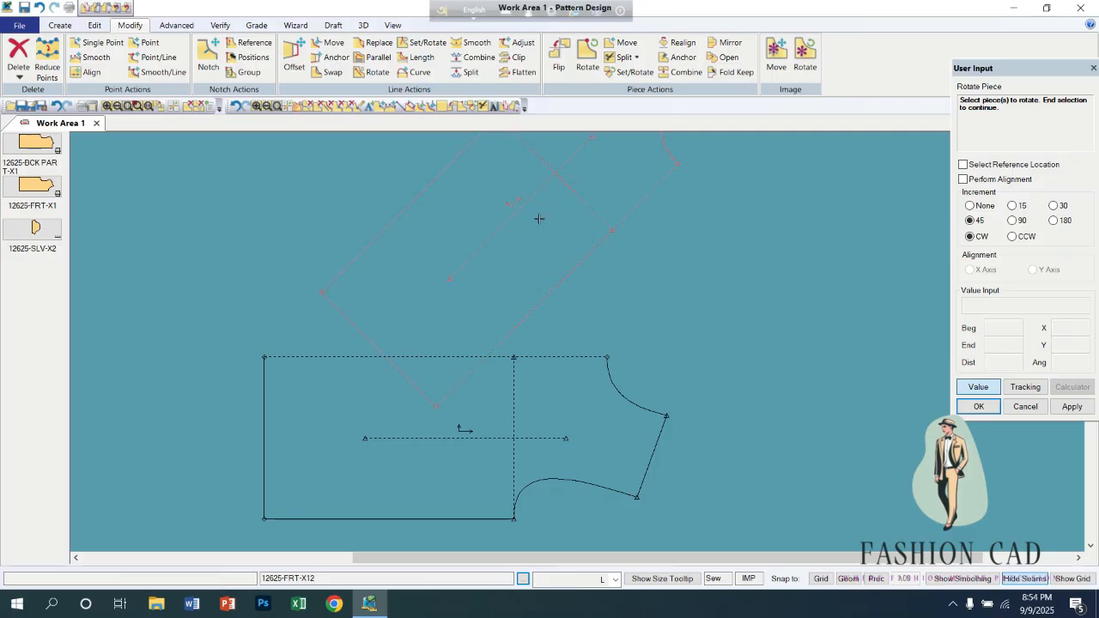
pyautogui.click(489, 240)
pyautogui.rightClick(504, 231)
pyautogui.click(515, 228)
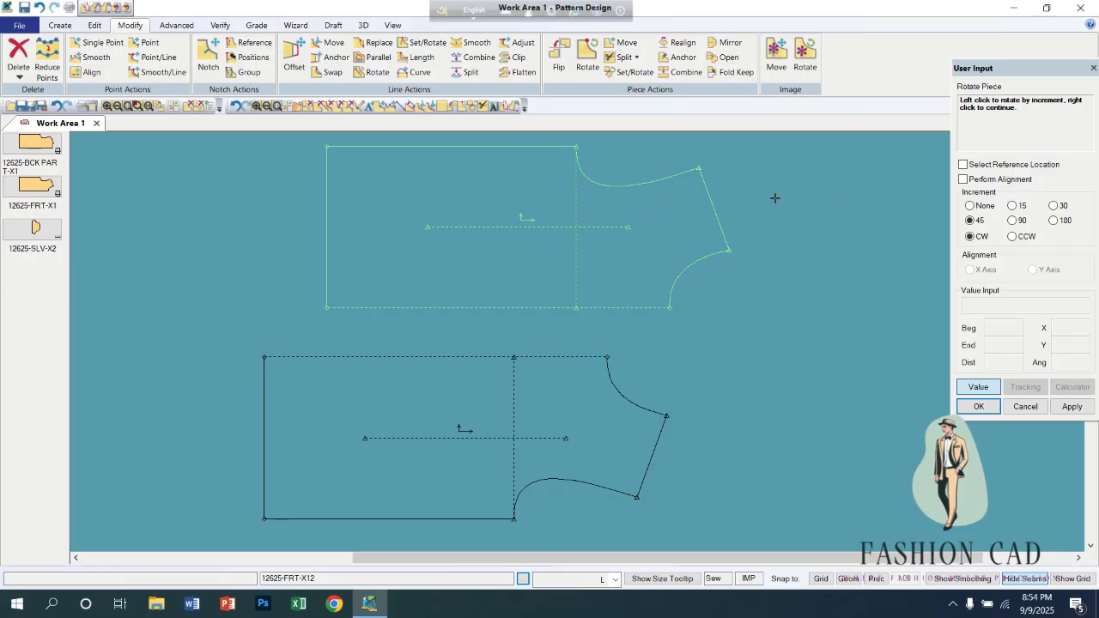
# Rotate the upper front piece freely, with increment None, by about -1.12 degrees around the hem corner of its dashed edge.
pyautogui.click(969, 206)
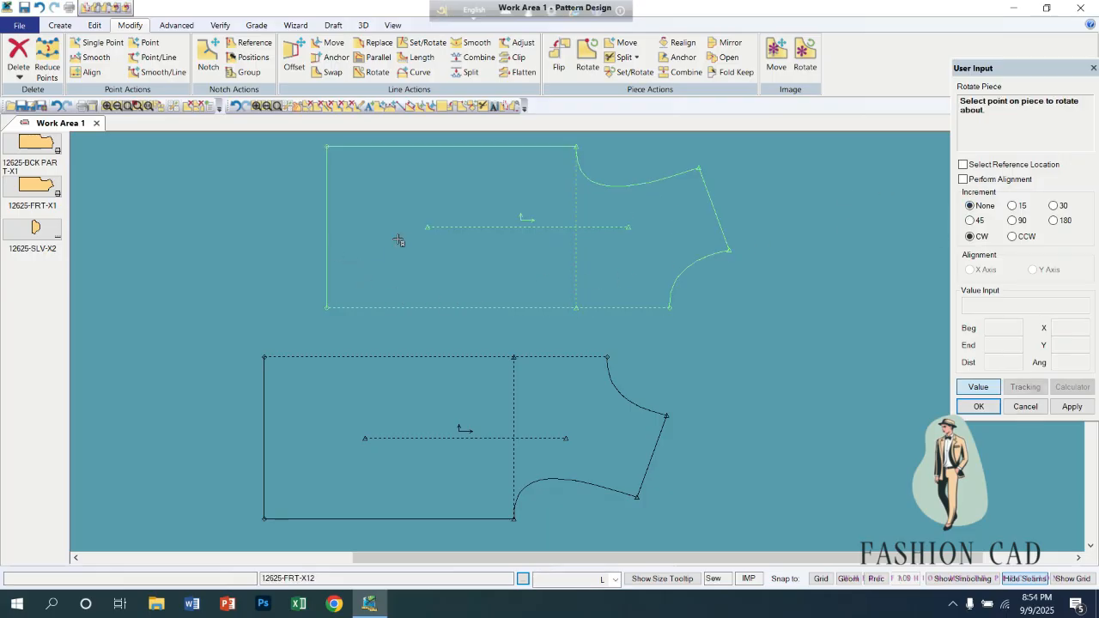
pyautogui.click(587, 53)
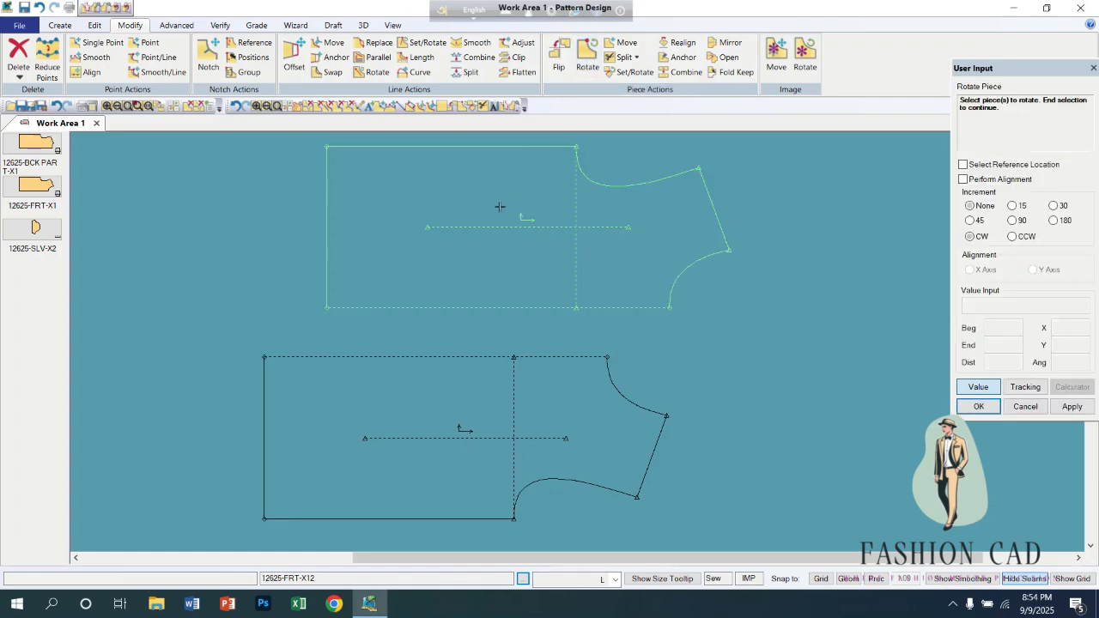
pyautogui.click(496, 212)
pyautogui.rightClick(499, 222)
pyautogui.click(499, 223)
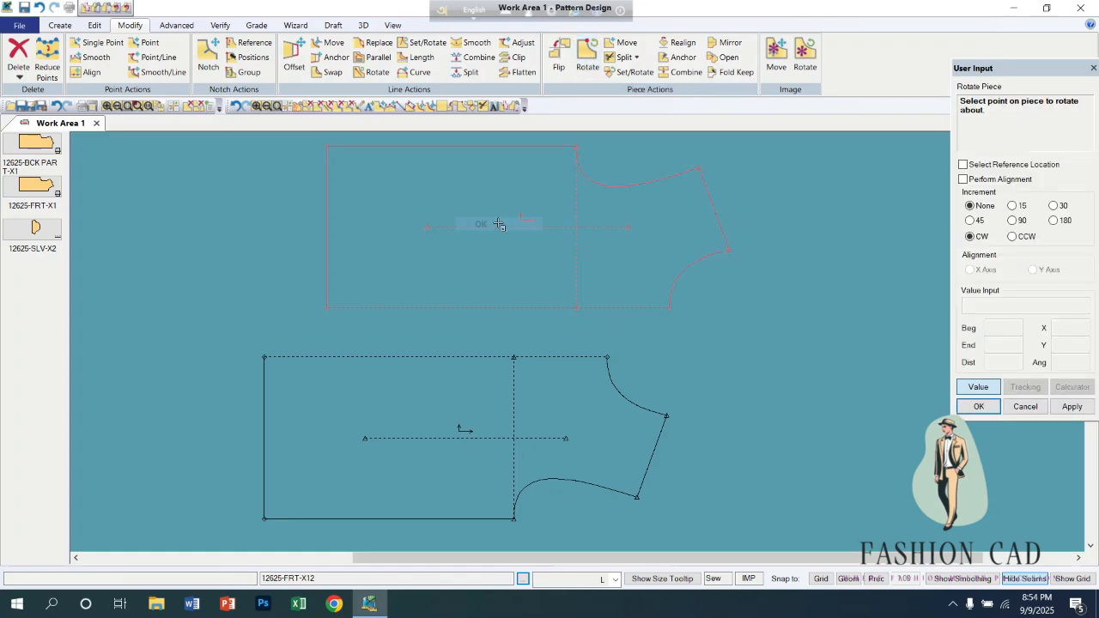
pyautogui.click(326, 307)
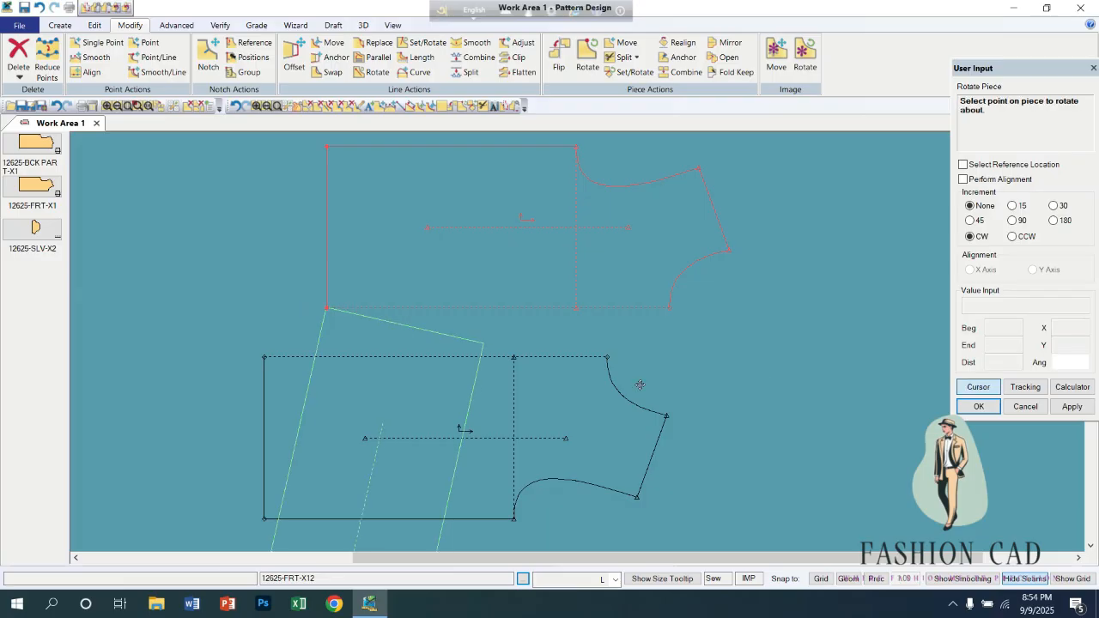
pyautogui.click(326, 236)
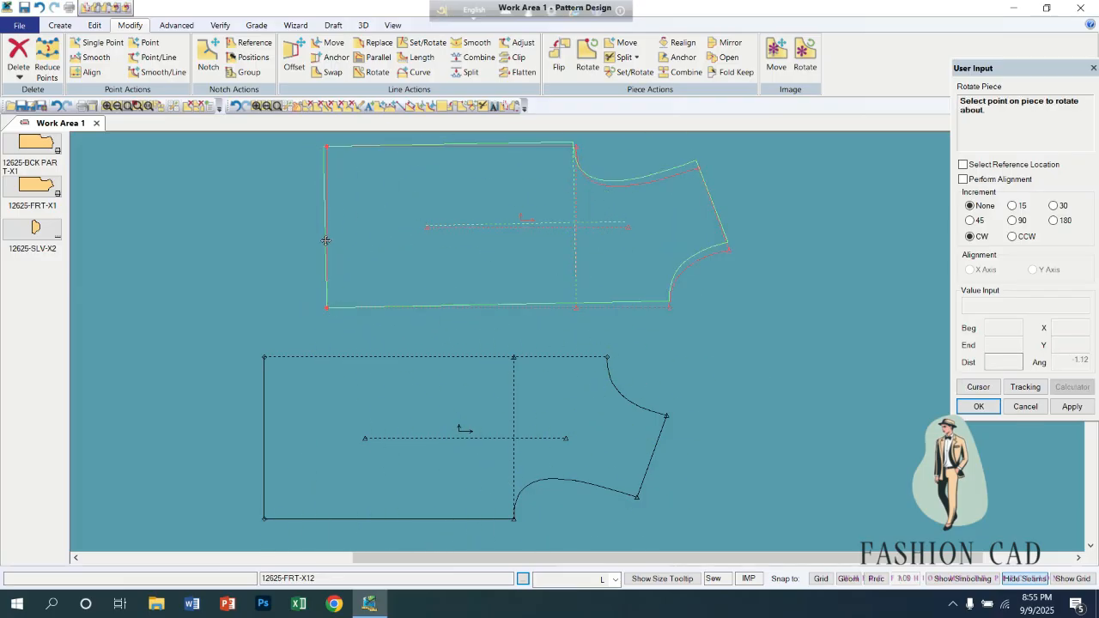
pyautogui.click(326, 241)
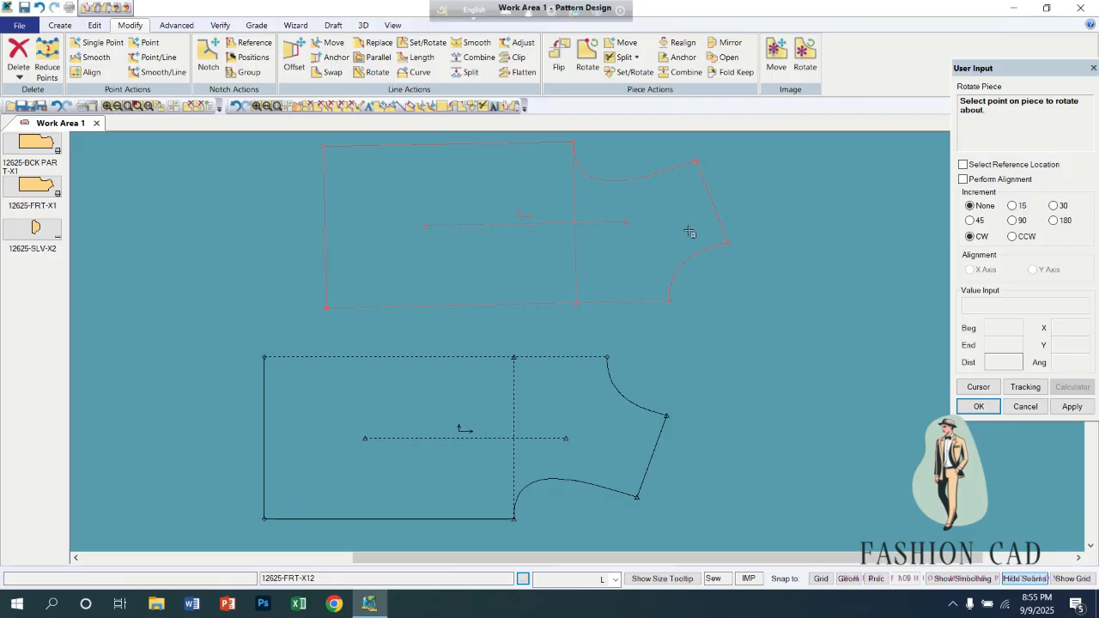
pyautogui.rightClick(743, 255)
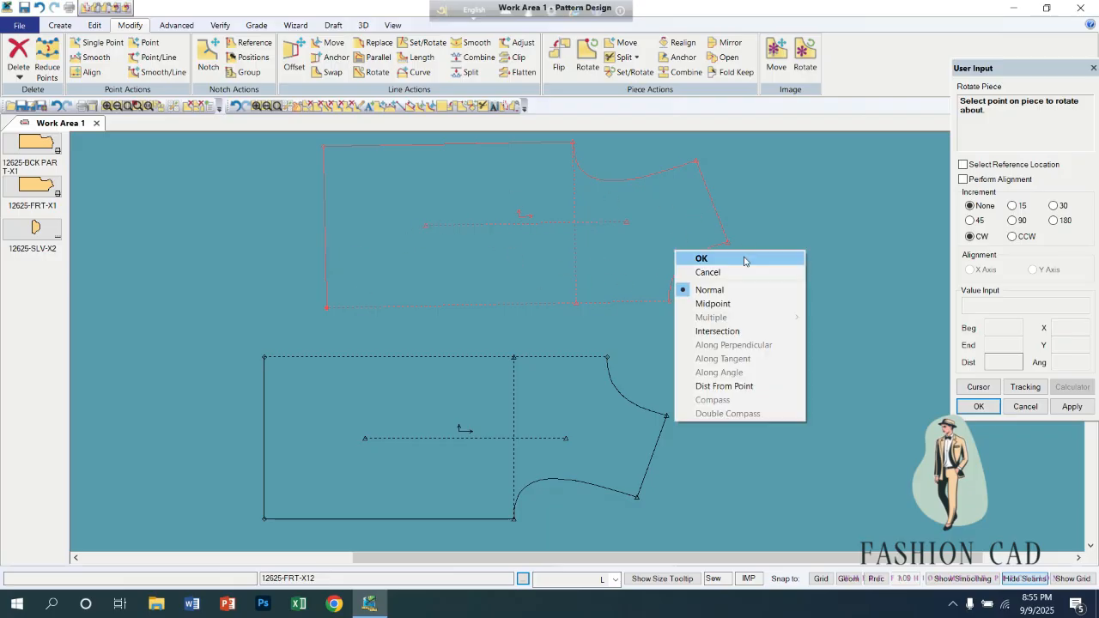
pyautogui.click(730, 256)
pyautogui.rightClick(695, 256)
pyautogui.click(694, 257)
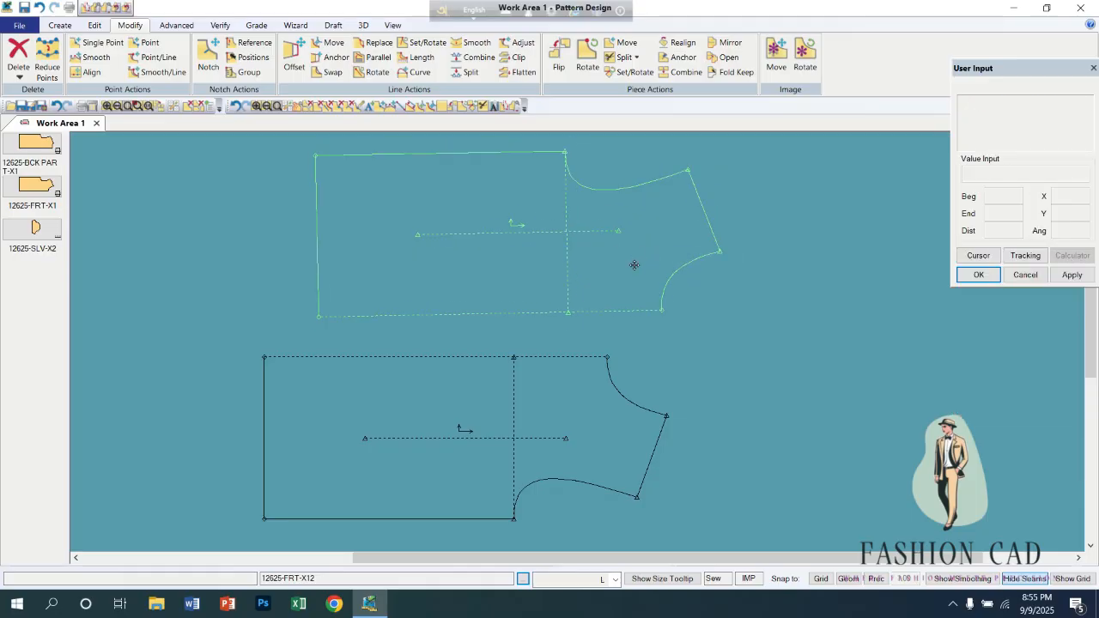
# Reposition the two front pieces one above the other, with their dashed centre edges facing across a narrow gap.
pyautogui.moveTo(619, 257); pyautogui.dragTo(528, 261)
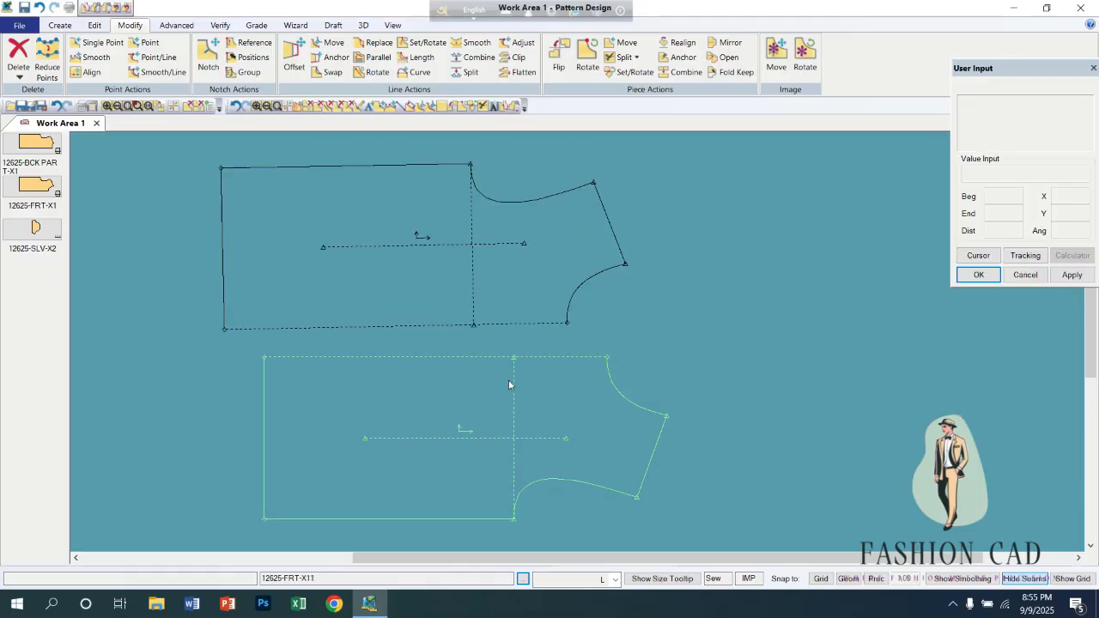
pyautogui.moveTo(508, 379); pyautogui.dragTo(487, 379)
pyautogui.moveTo(493, 294); pyautogui.dragTo(621, 279)
pyautogui.moveTo(523, 396); pyautogui.dragTo(582, 394)
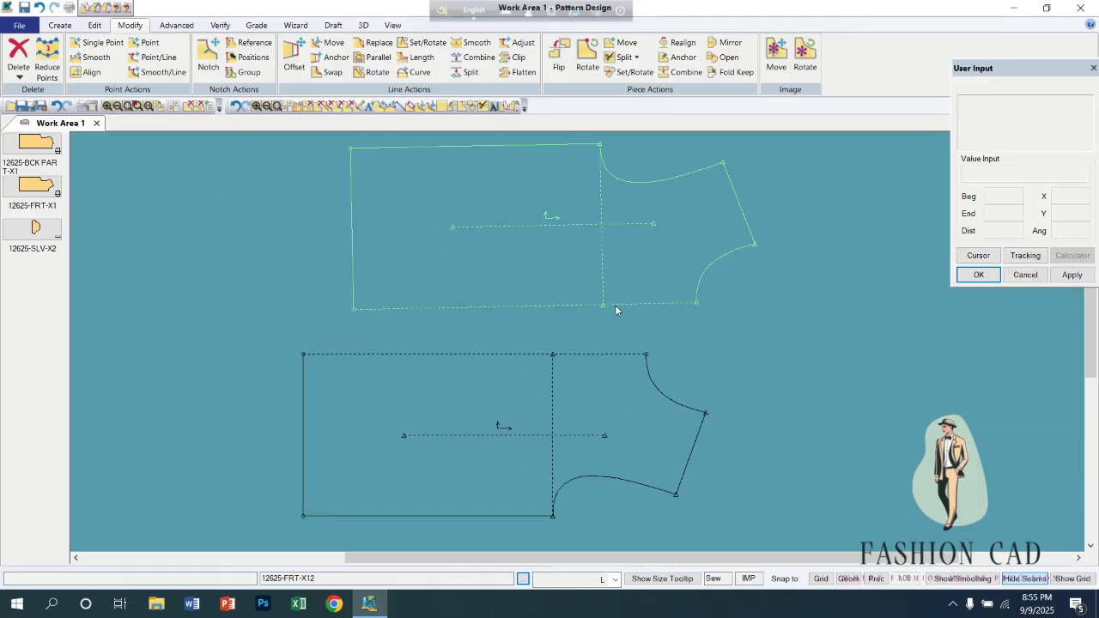
pyautogui.moveTo(618, 282); pyautogui.dragTo(579, 295)
pyautogui.moveTo(543, 409); pyautogui.dragTo(553, 388)
pyautogui.moveTo(588, 300); pyautogui.dragTo(585, 297)
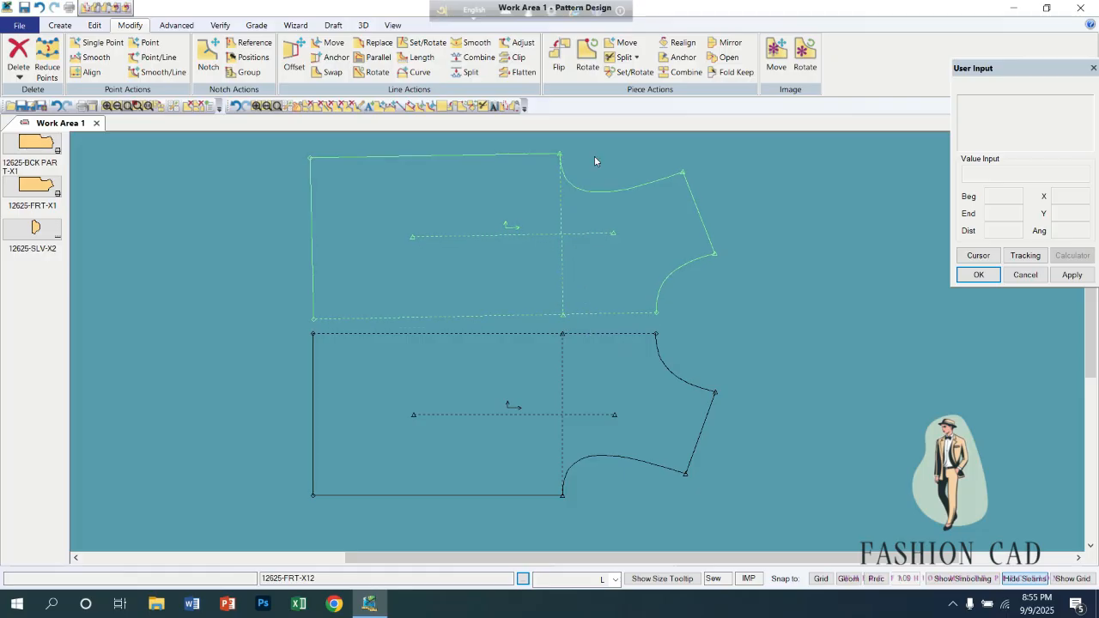
# Rotate the upper front piece with Perform Alignment so its dashed centre edge aligns to the X axis around the hem corner.
pyautogui.click(587, 55)
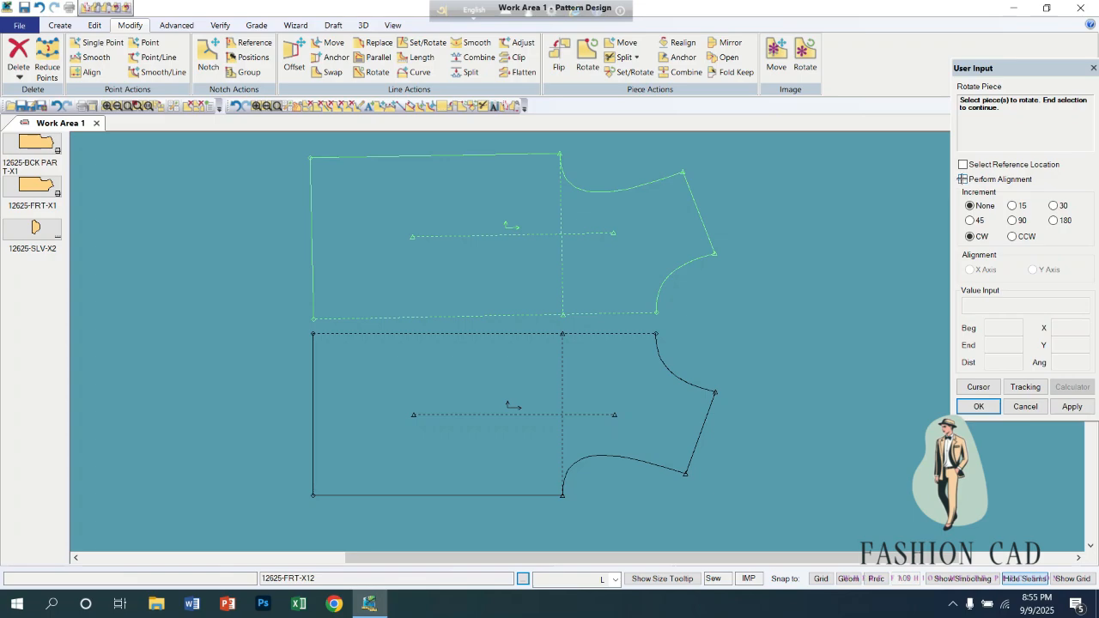
pyautogui.click(962, 179)
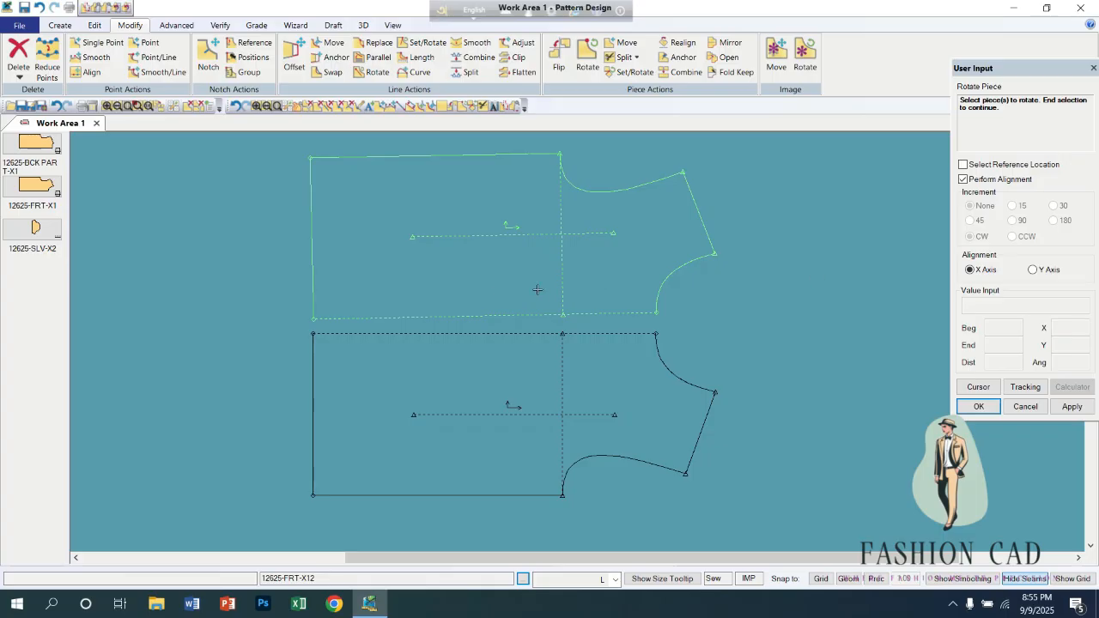
pyautogui.click(471, 256)
pyautogui.rightClick(472, 243)
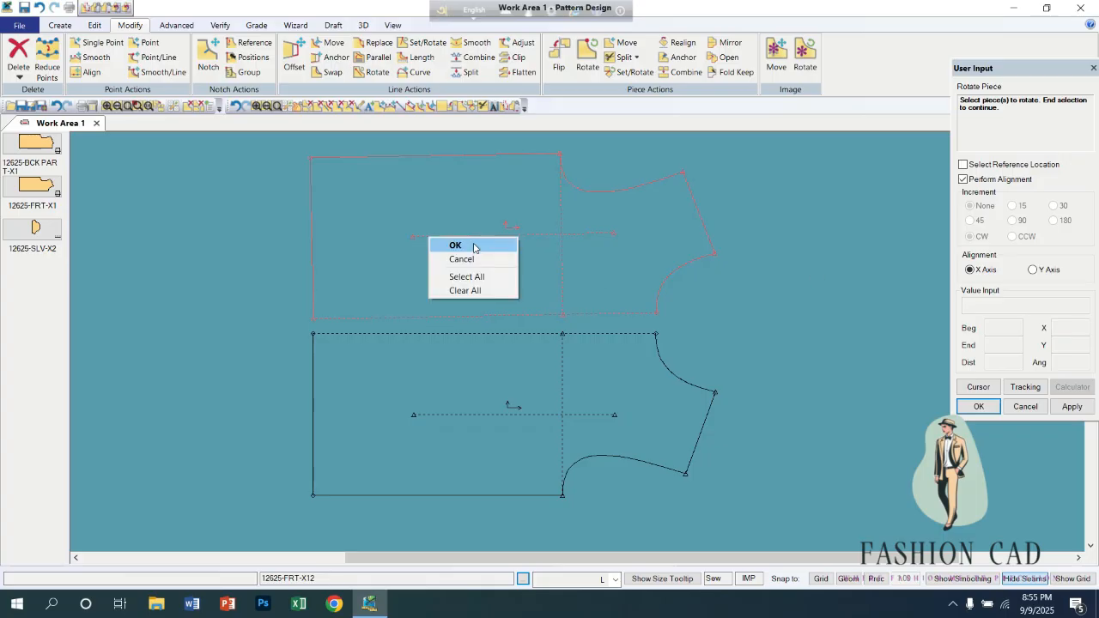
pyautogui.click(474, 244)
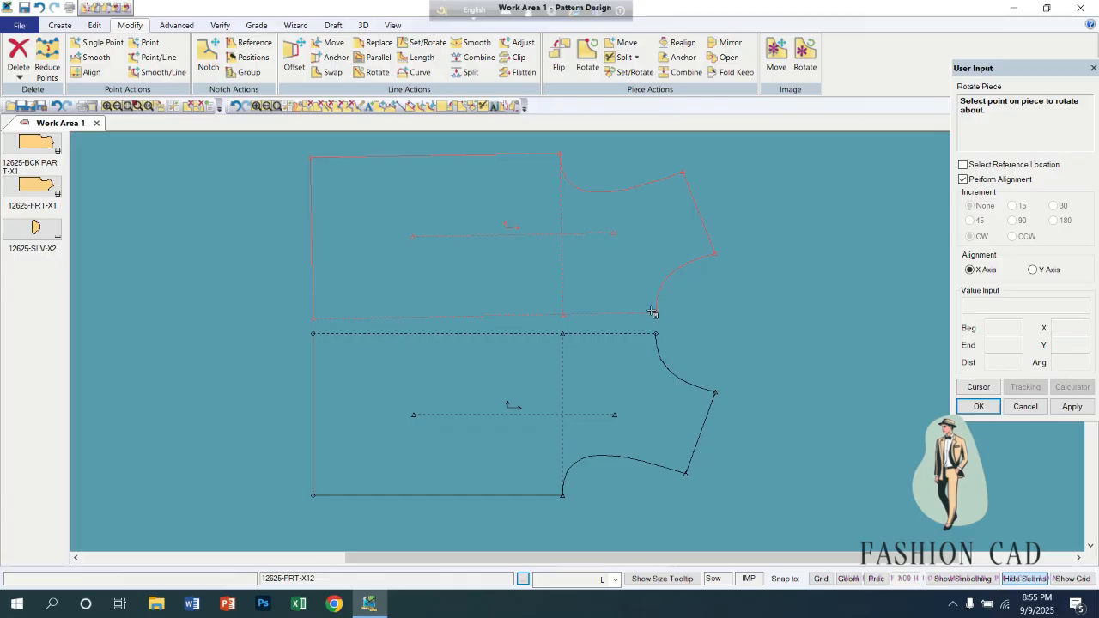
pyautogui.click(326, 316)
pyautogui.click(314, 323)
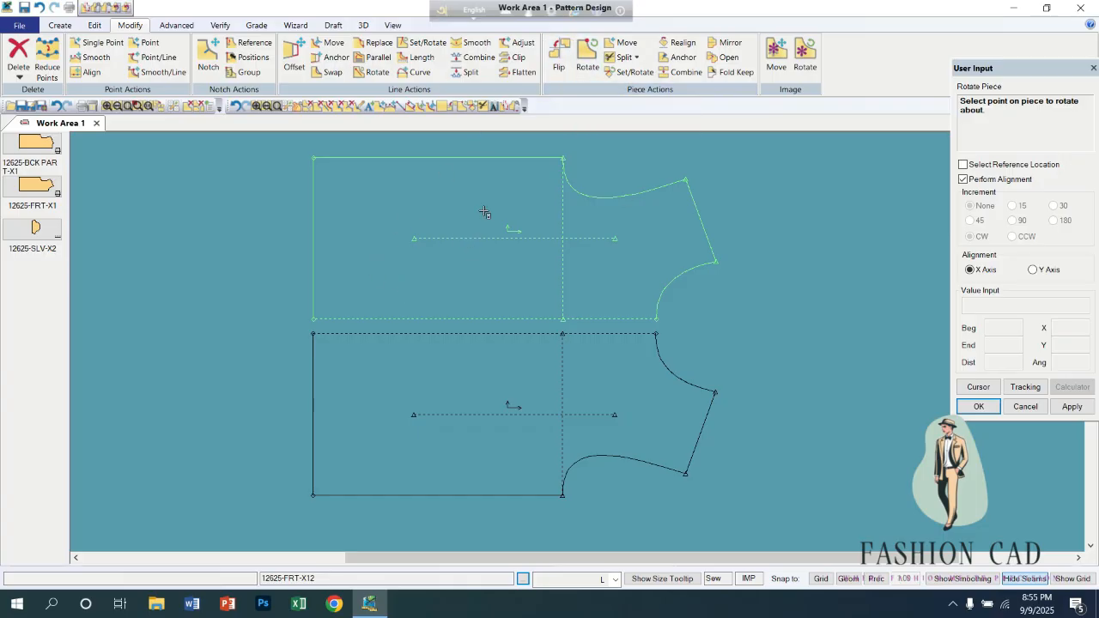
pyautogui.rightClick(706, 208)
pyautogui.click(705, 209)
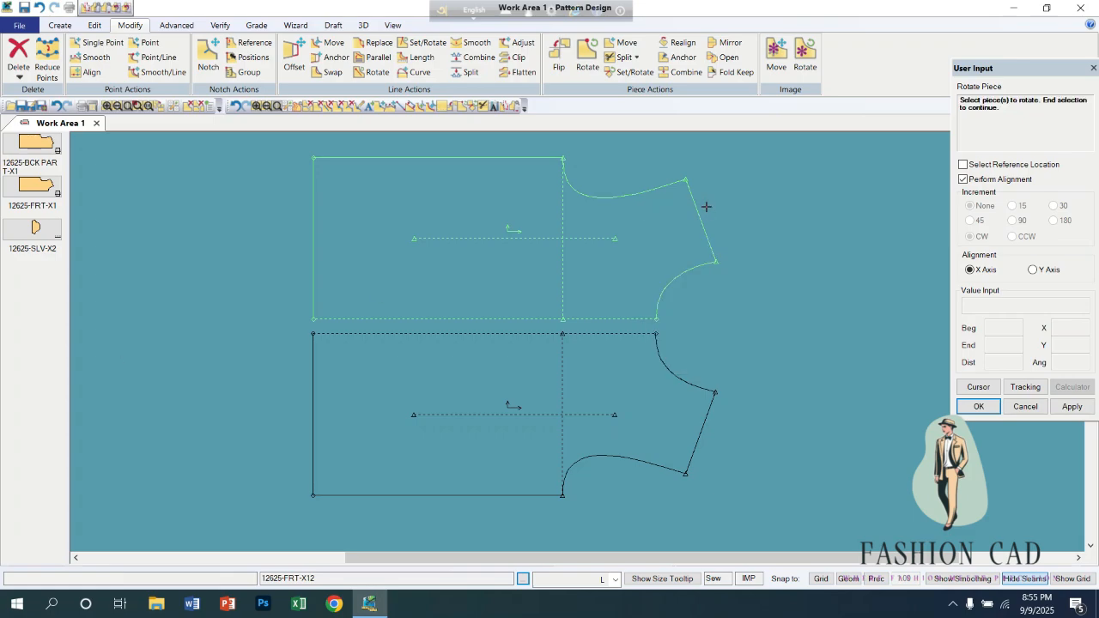
# Move the front pieces apart, shifting the upper one up and right and the lower one to the left.
pyautogui.click(520, 364)
pyautogui.click(581, 250)
pyautogui.click(612, 257)
pyautogui.click(575, 409)
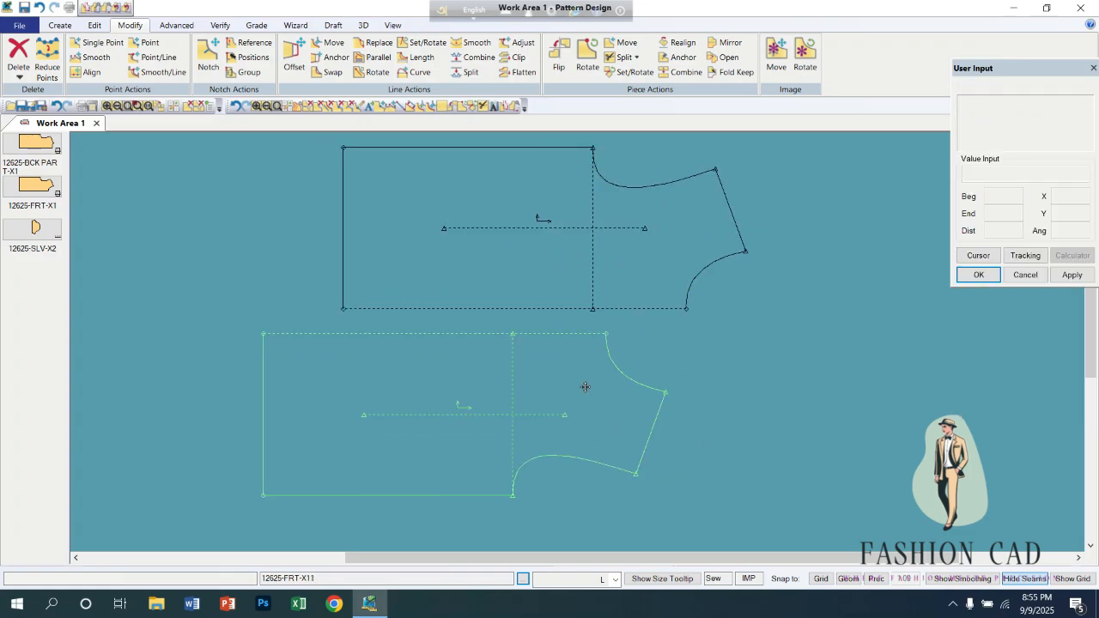
# Enable geometry snapping, try snapping the upper piece's neck-shoulder point onto the lower piece's matching point, and undo the placement.
pyautogui.click(857, 582)
pyautogui.click(746, 250)
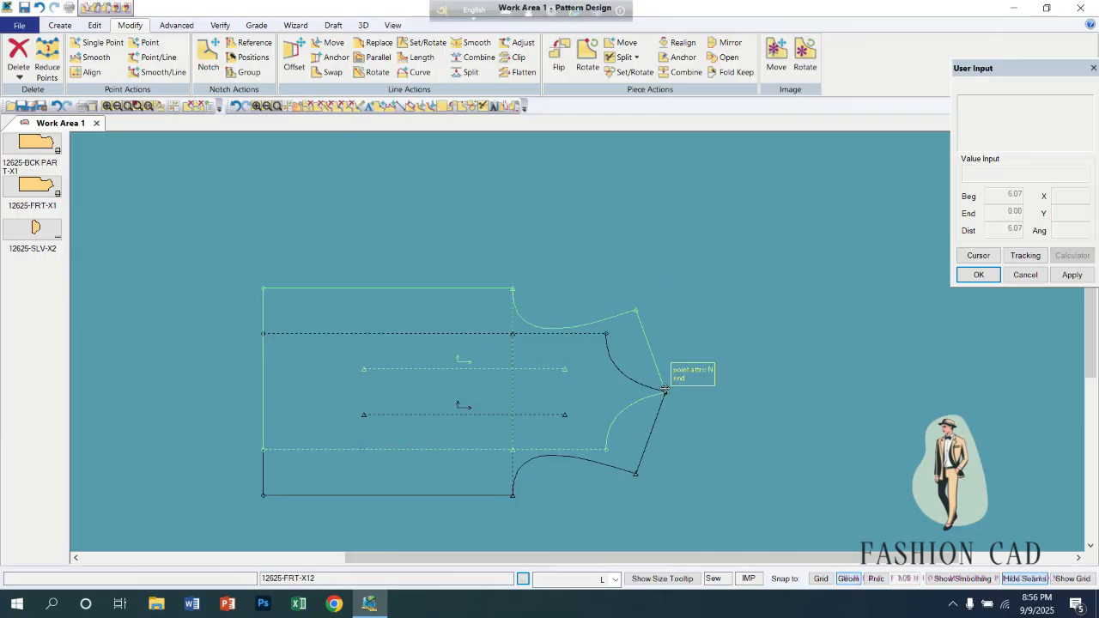
pyautogui.click(666, 390)
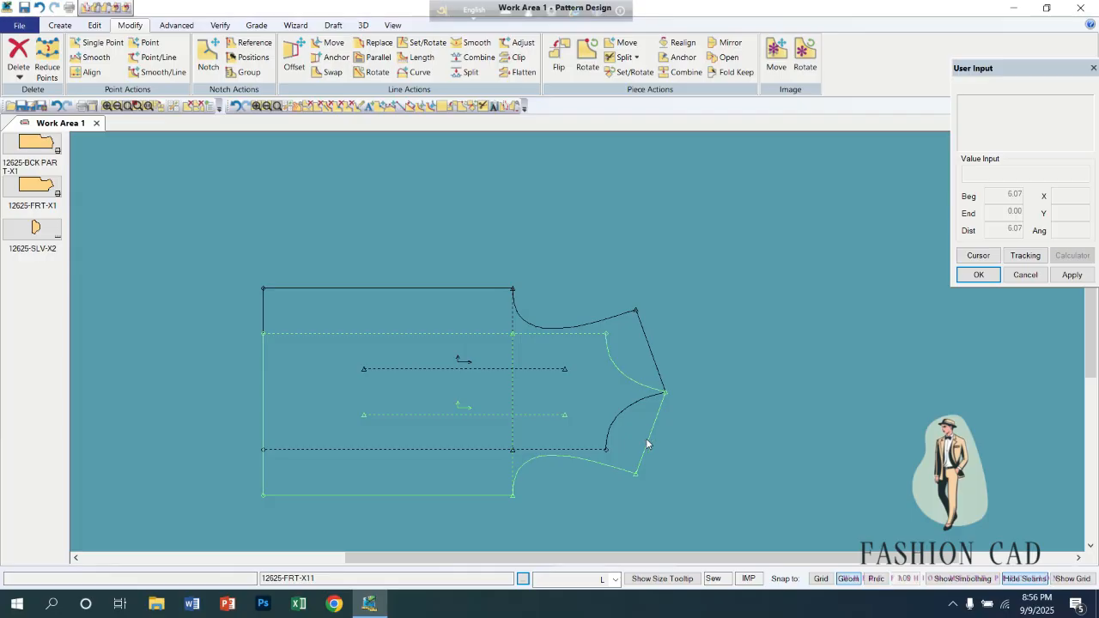
pyautogui.hotkey('ctrl', 'z')
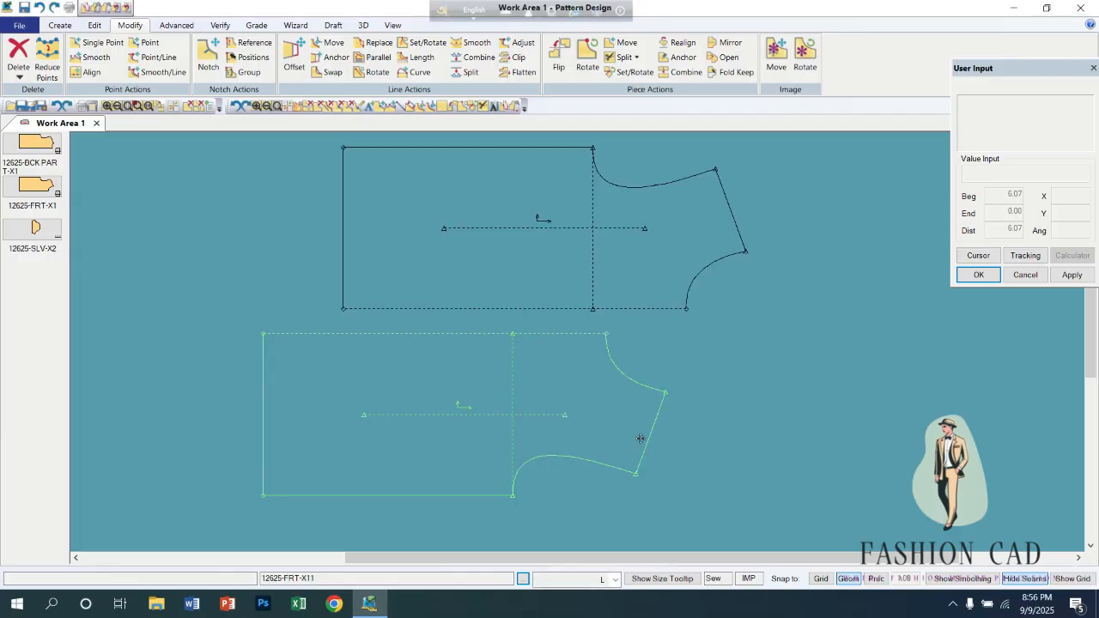
pyautogui.hotkey('ctrl', 'z')
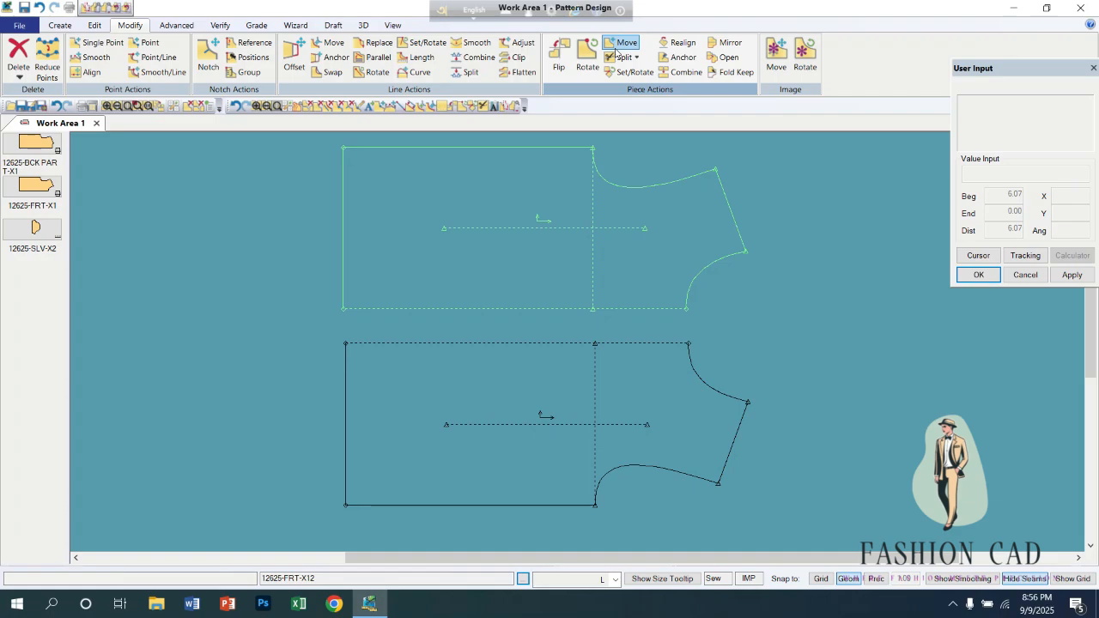
# Try Move Piece to place the upper piece's neck-shoulder point on the lower piece's upper hem corner, and undo the move.
pyautogui.click(618, 45)
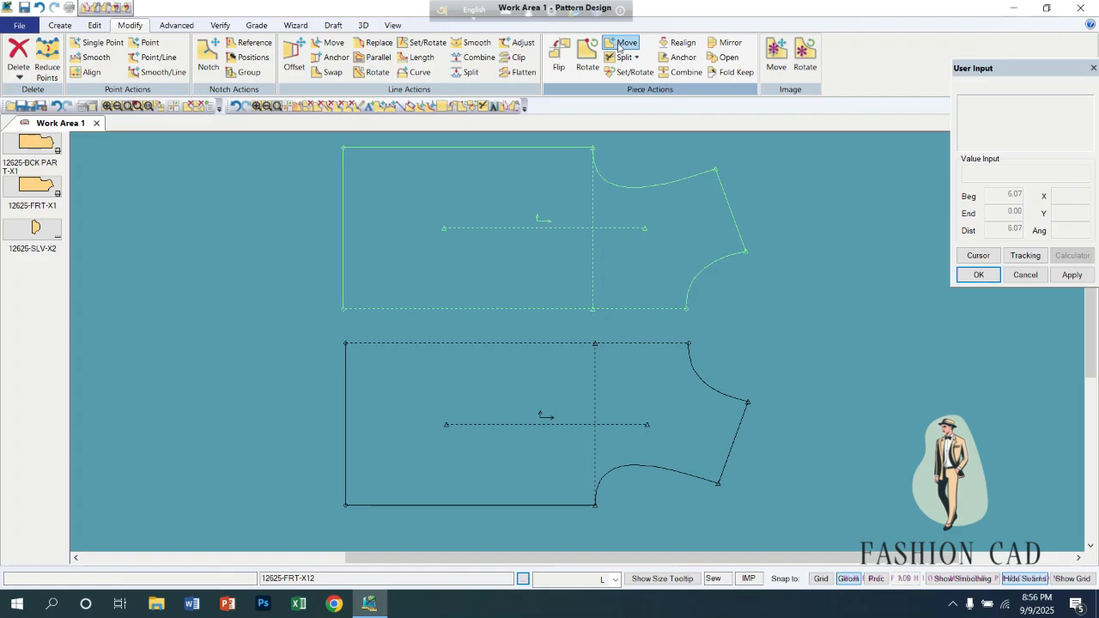
pyautogui.click(567, 230)
pyautogui.rightClick(566, 230)
pyautogui.click(561, 238)
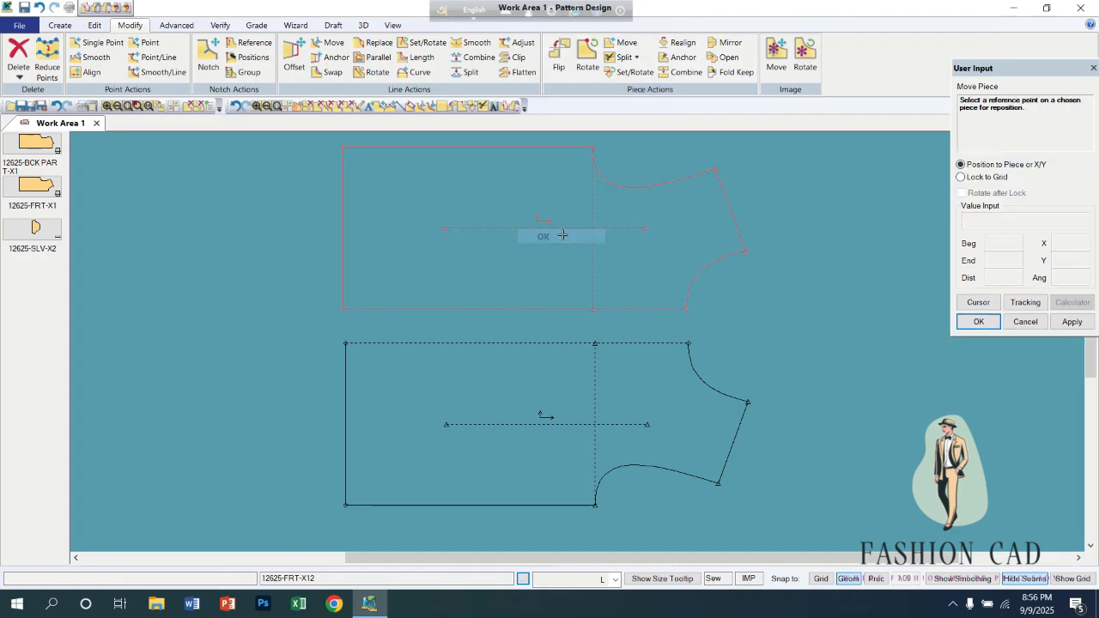
pyautogui.click(746, 249)
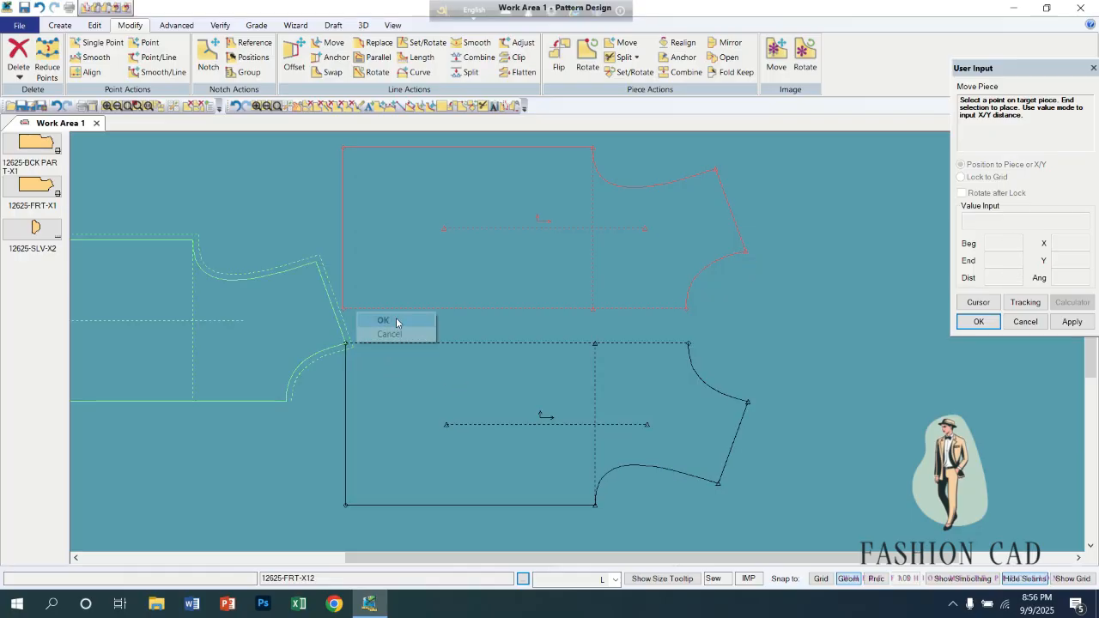
pyautogui.click(360, 345)
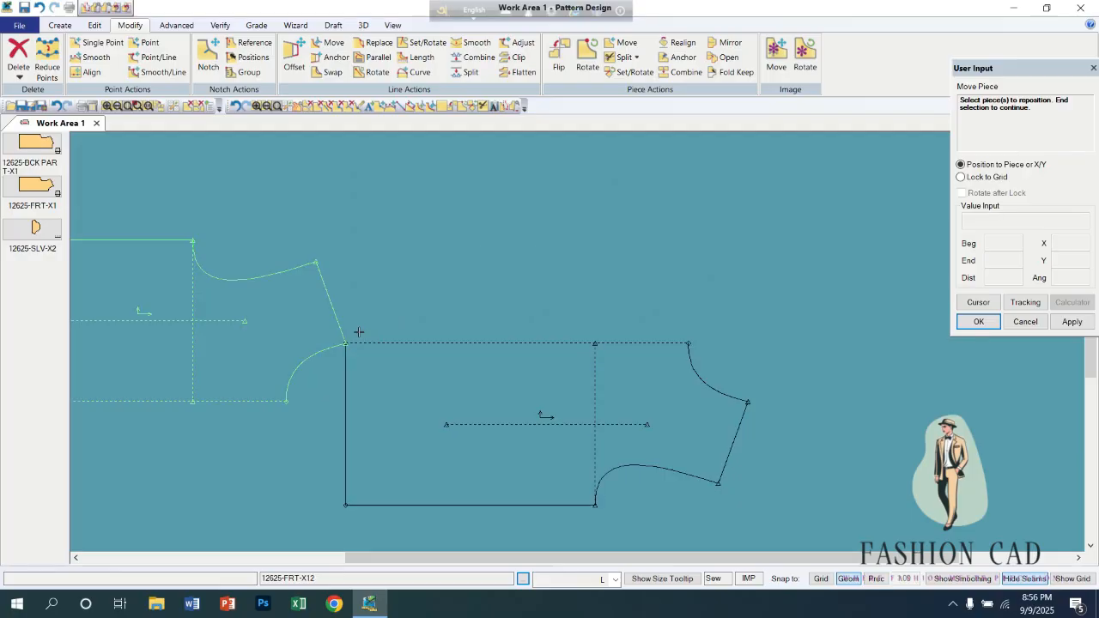
pyautogui.hotkey('ctrl', 'z')
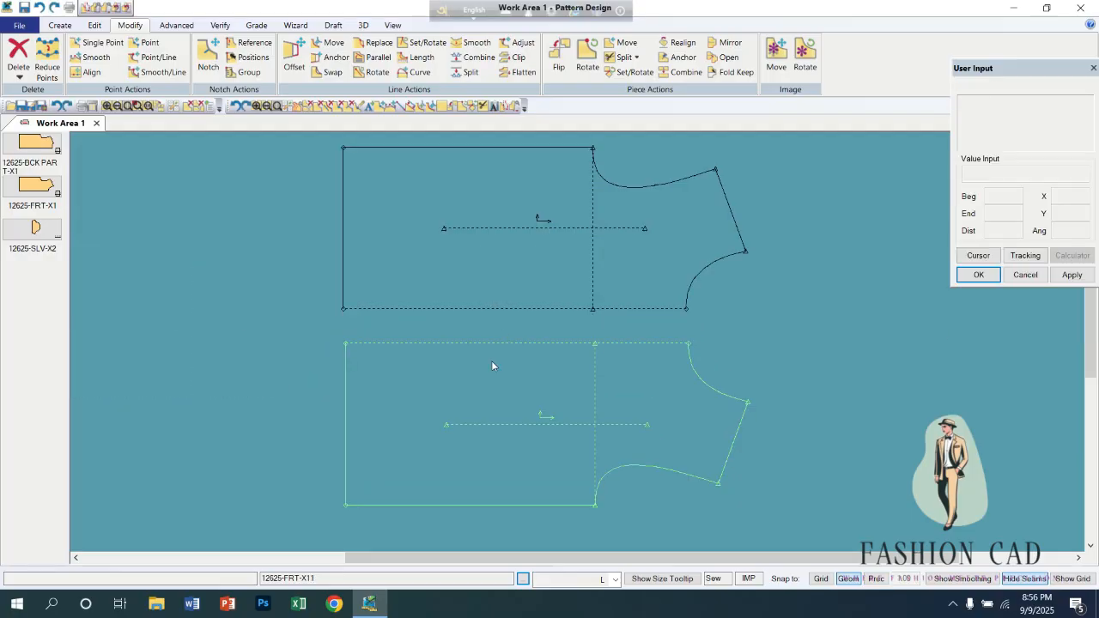
# Reposition both front pieces one above the other with their dashed centre edges facing across a gap.
pyautogui.moveTo(491, 362); pyautogui.dragTo(449, 373)
pyautogui.moveTo(542, 233); pyautogui.dragTo(456, 250)
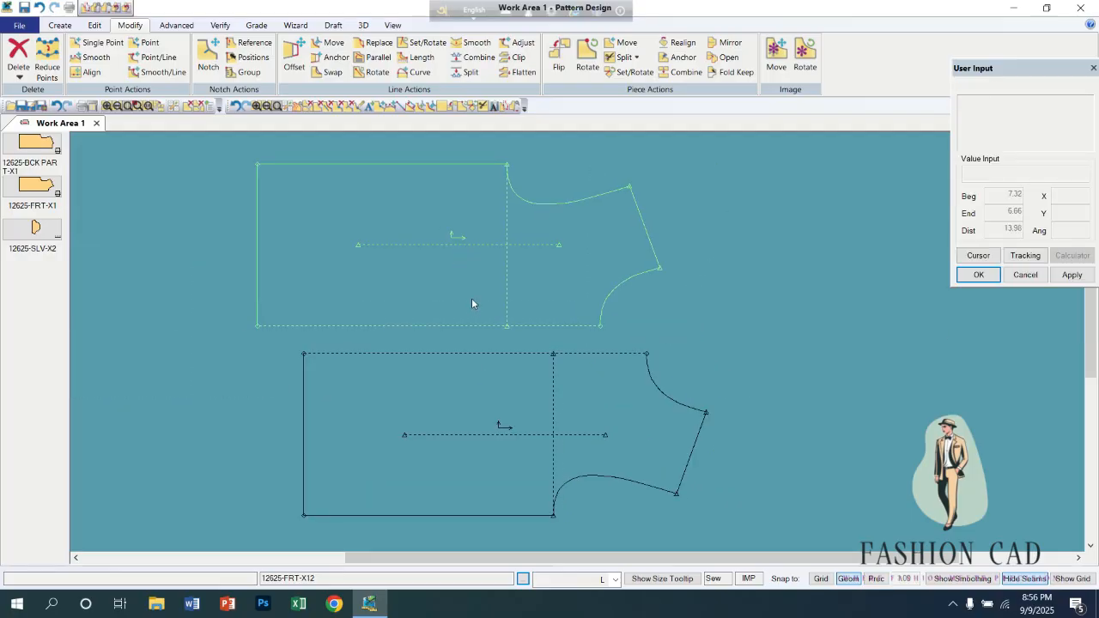
pyautogui.moveTo(476, 301); pyautogui.dragTo(541, 285)
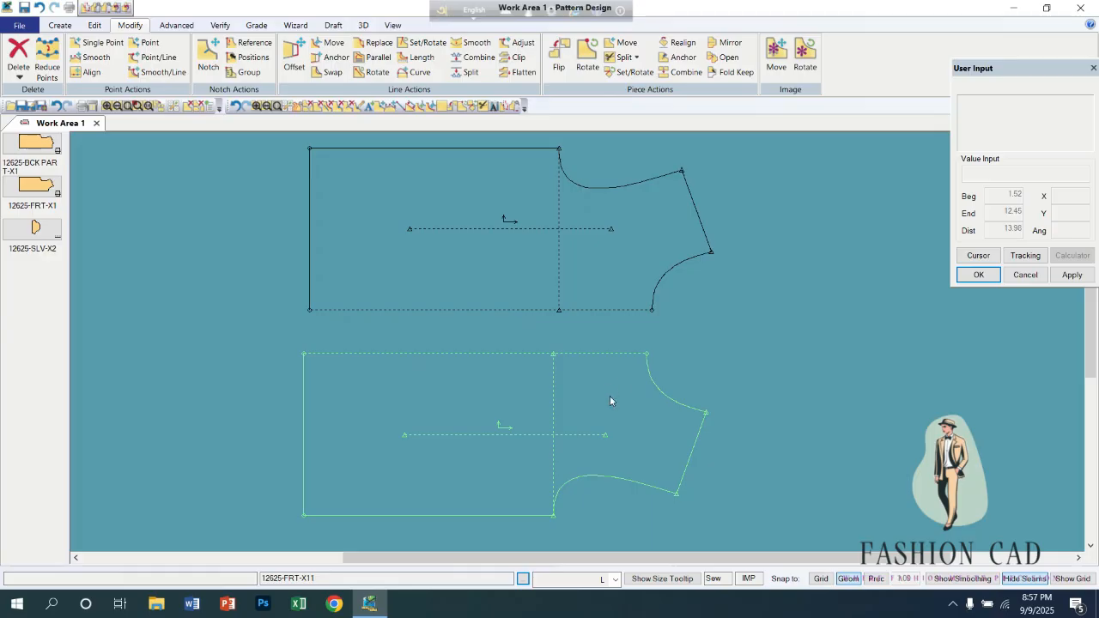
# Shift both front pieces around the work area and set them one above the other with their hem edges roughly in line.
pyautogui.moveTo(682, 384); pyautogui.dragTo(729, 368)
pyautogui.moveTo(568, 258); pyautogui.dragTo(472, 277)
pyautogui.moveTo(481, 408); pyautogui.dragTo(637, 390)
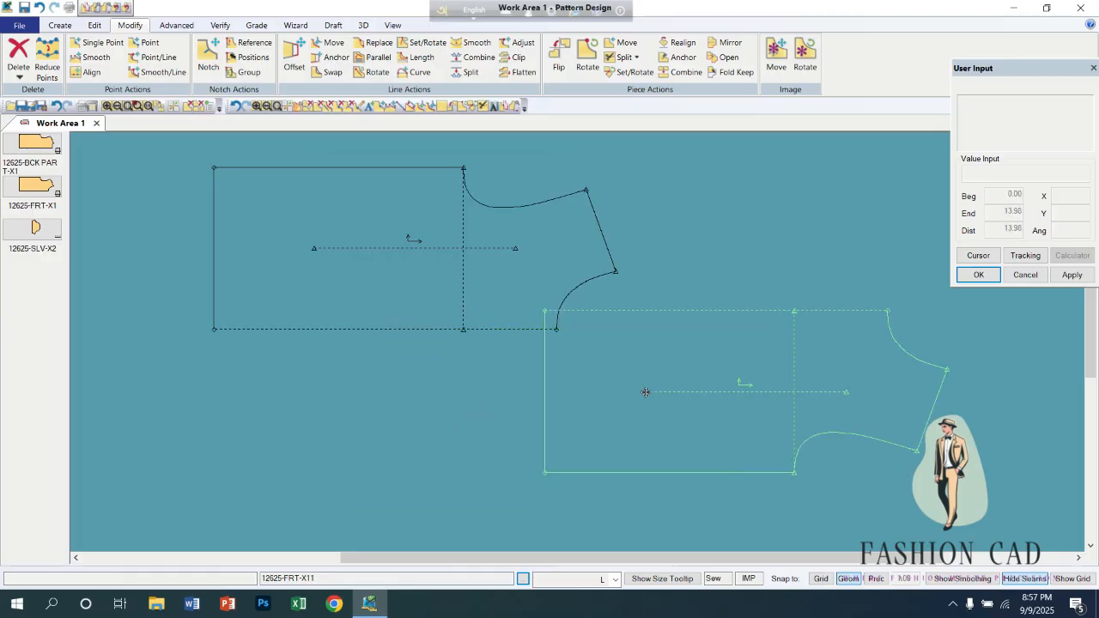
pyautogui.moveTo(450, 278); pyautogui.dragTo(440, 258)
pyautogui.moveTo(614, 379); pyautogui.dragTo(413, 435)
pyautogui.moveTo(342, 310); pyautogui.dragTo(429, 309)
pyautogui.moveTo(478, 446); pyautogui.dragTo(471, 423)
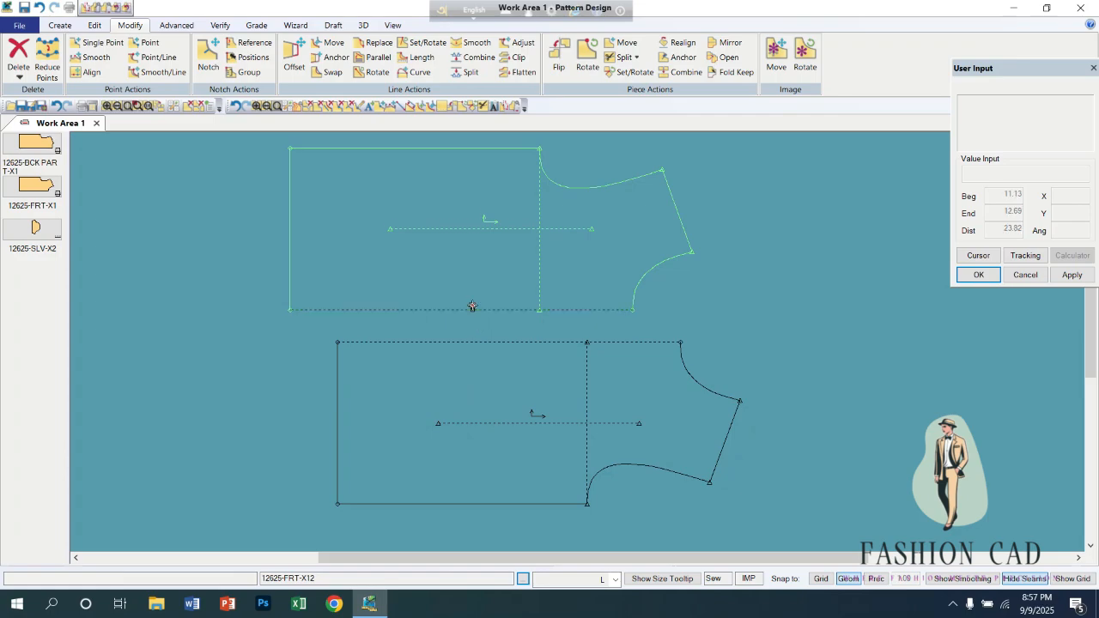
pyautogui.moveTo(473, 310); pyautogui.dragTo(536, 304)
pyautogui.moveTo(534, 392); pyautogui.dragTo(513, 402)
pyautogui.moveTo(544, 283); pyautogui.dragTo(497, 293)
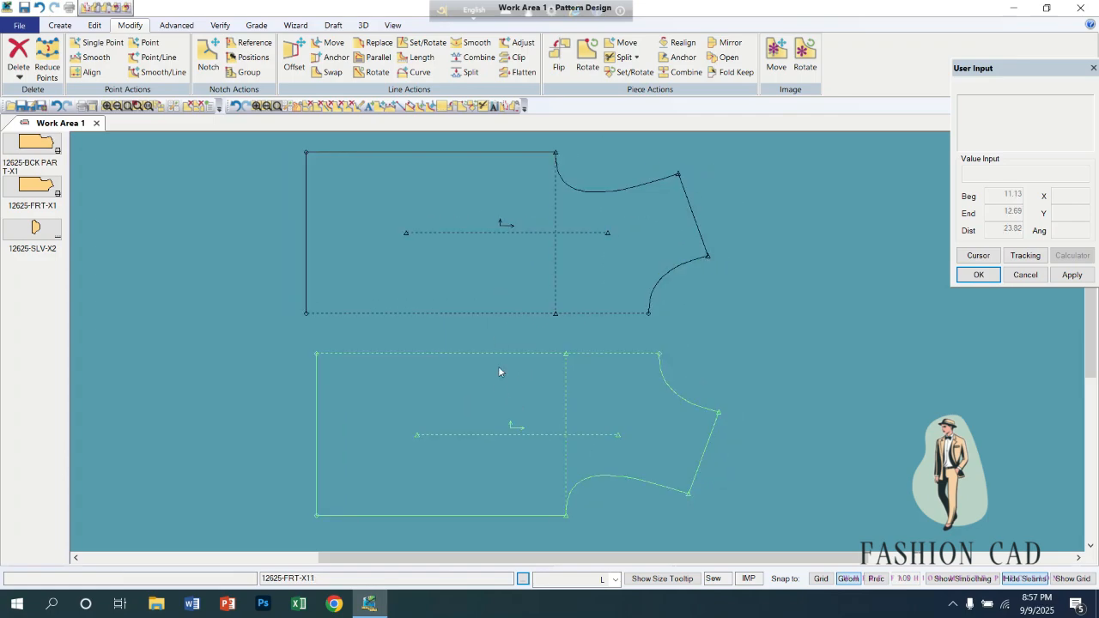
pyautogui.moveTo(497, 393); pyautogui.dragTo(487, 381)
pyautogui.moveTo(492, 306); pyautogui.dragTo(449, 285)
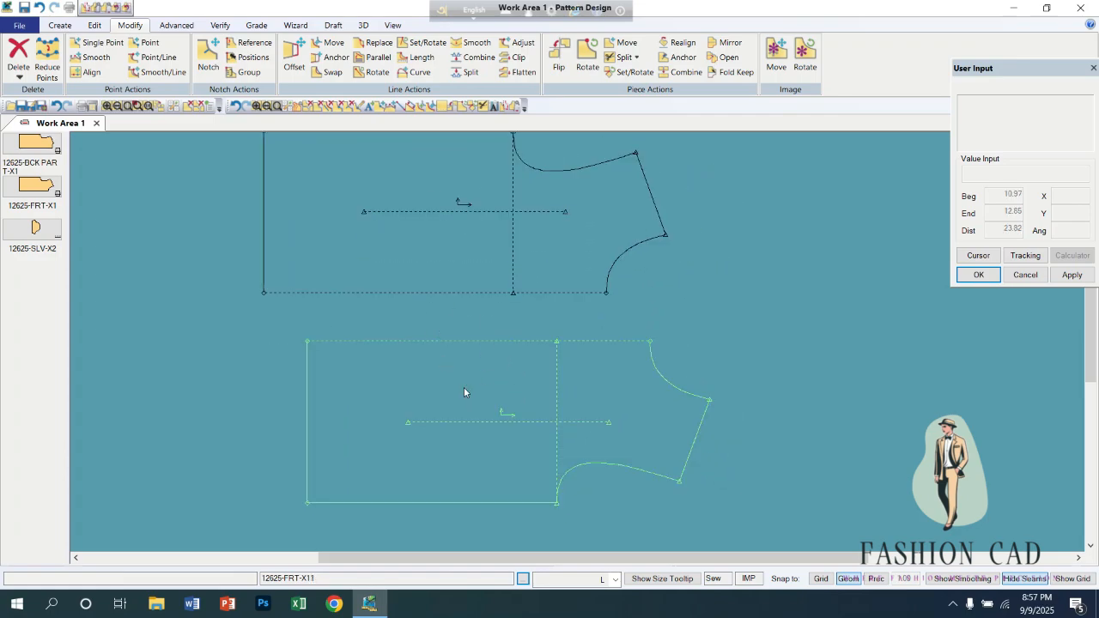
pyautogui.moveTo(473, 398); pyautogui.dragTo(441, 410)
pyautogui.moveTo(490, 295); pyautogui.dragTo(537, 303)
pyautogui.moveTo(524, 353); pyautogui.dragTo(547, 361)
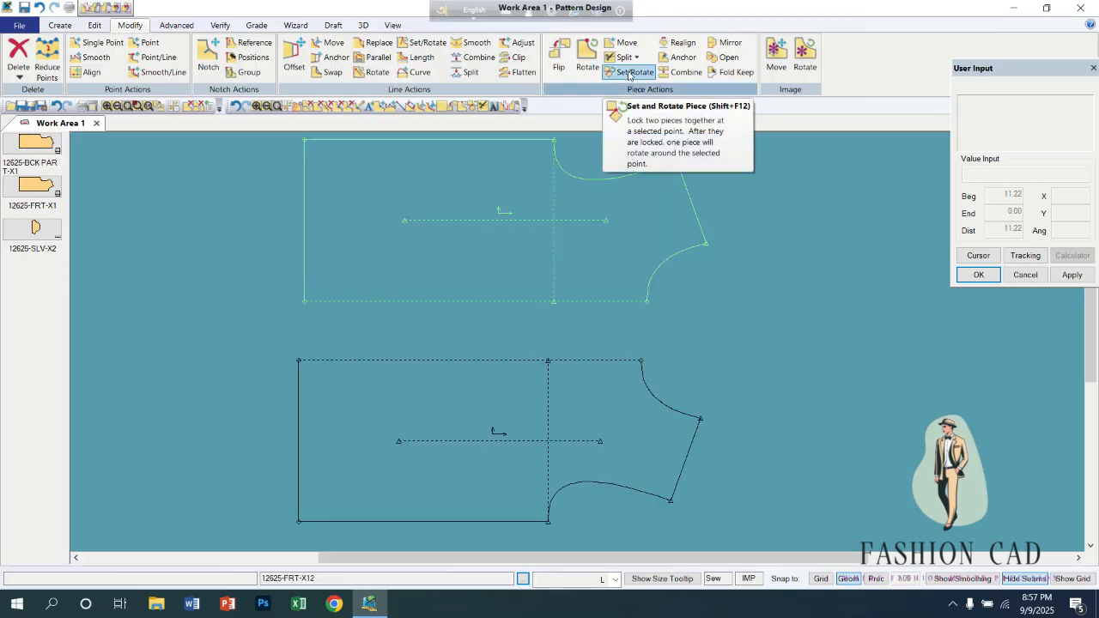
# Try Set and Rotate Piece with X-axis alignment to join the pieces along their dashed centre edges near the neck, and undo the placement.
pyautogui.click(629, 73)
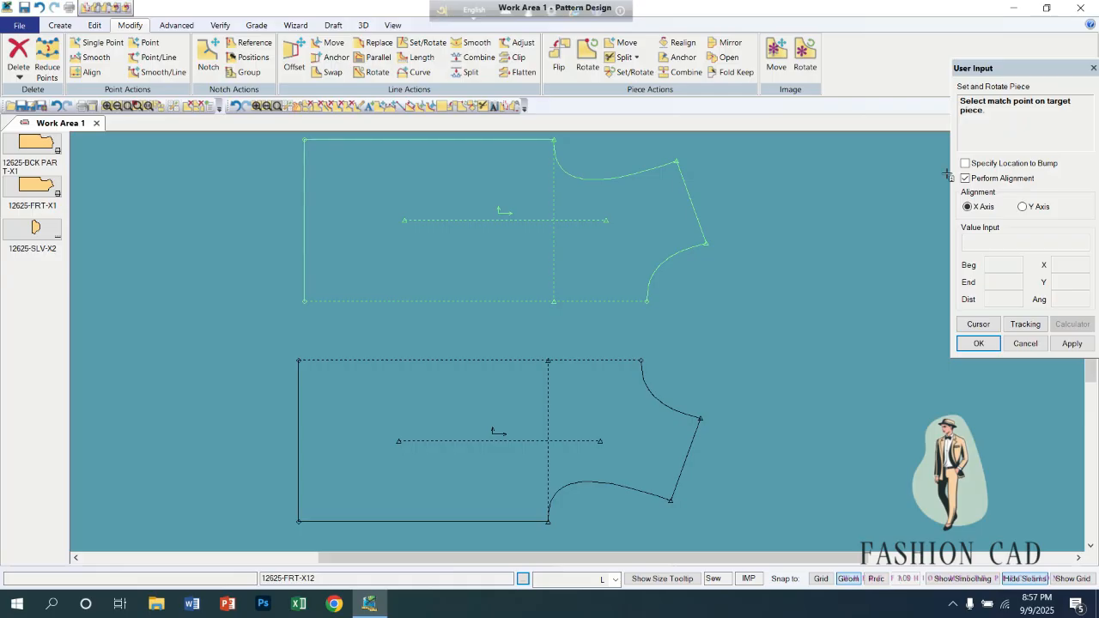
pyautogui.click(599, 301)
pyautogui.click(647, 300)
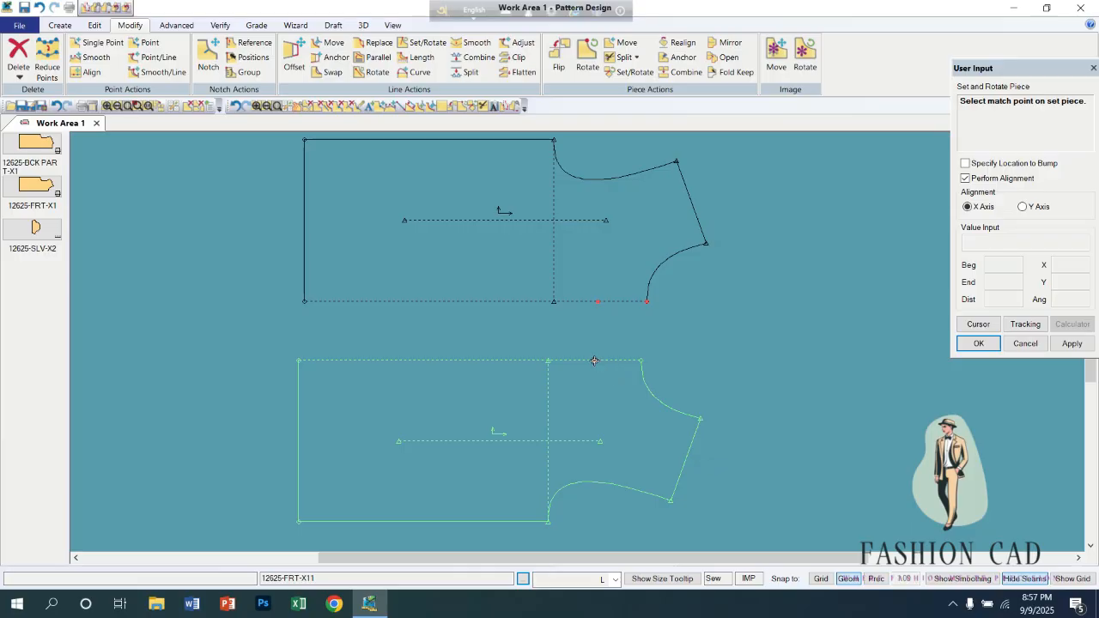
pyautogui.click(641, 360)
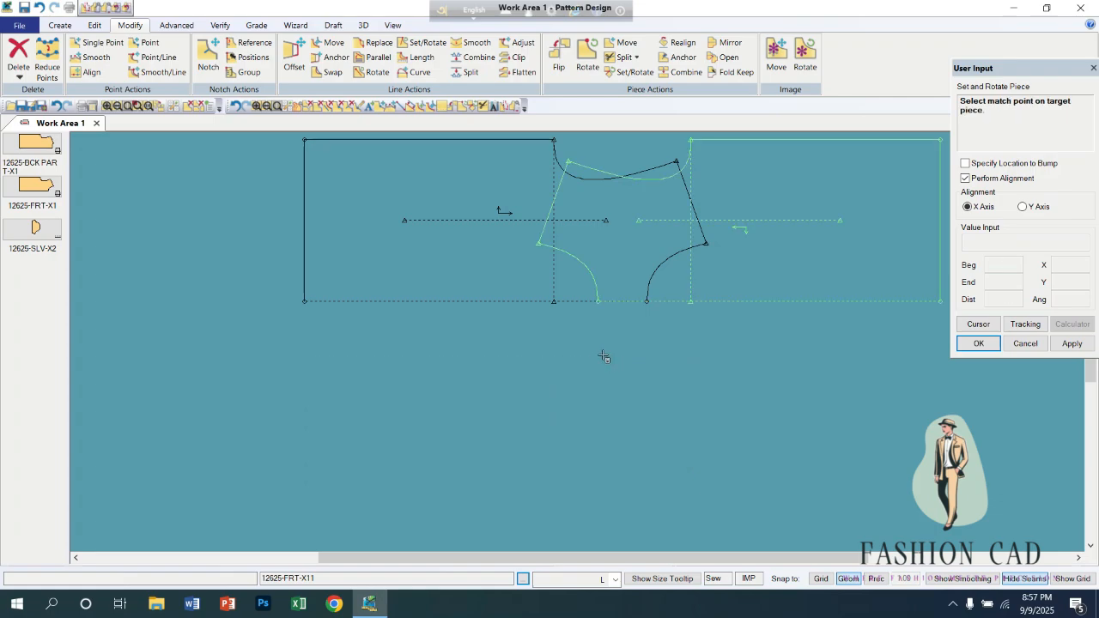
pyautogui.click(603, 354)
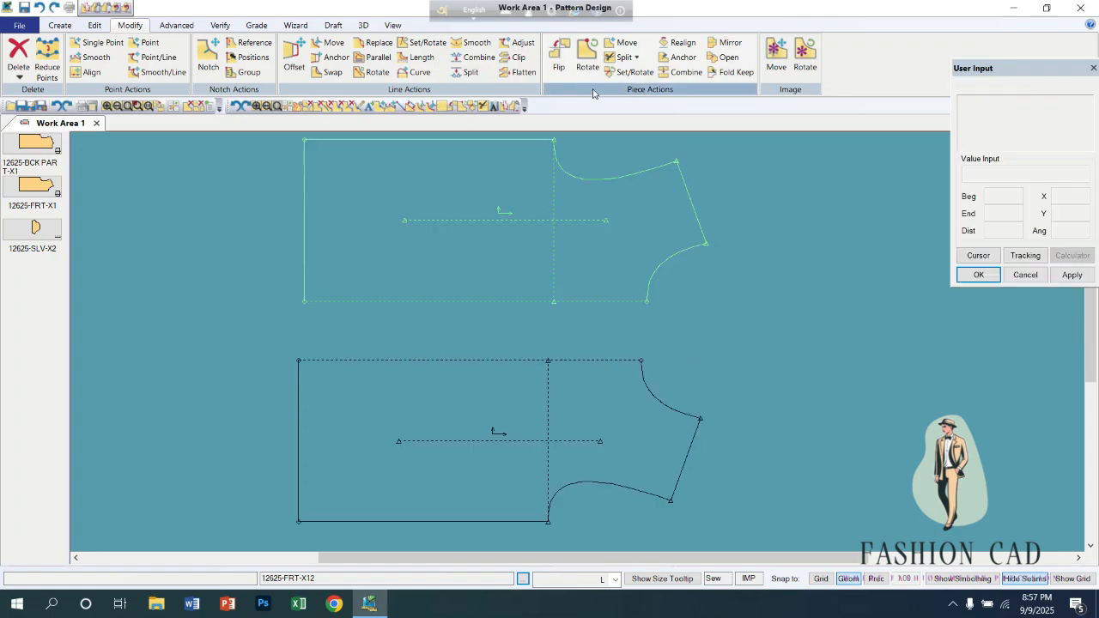
# Apply Flip Piece to the lower front piece with the upper-right quadrant, and again with the lower-right quadrant.
pyautogui.click(559, 56)
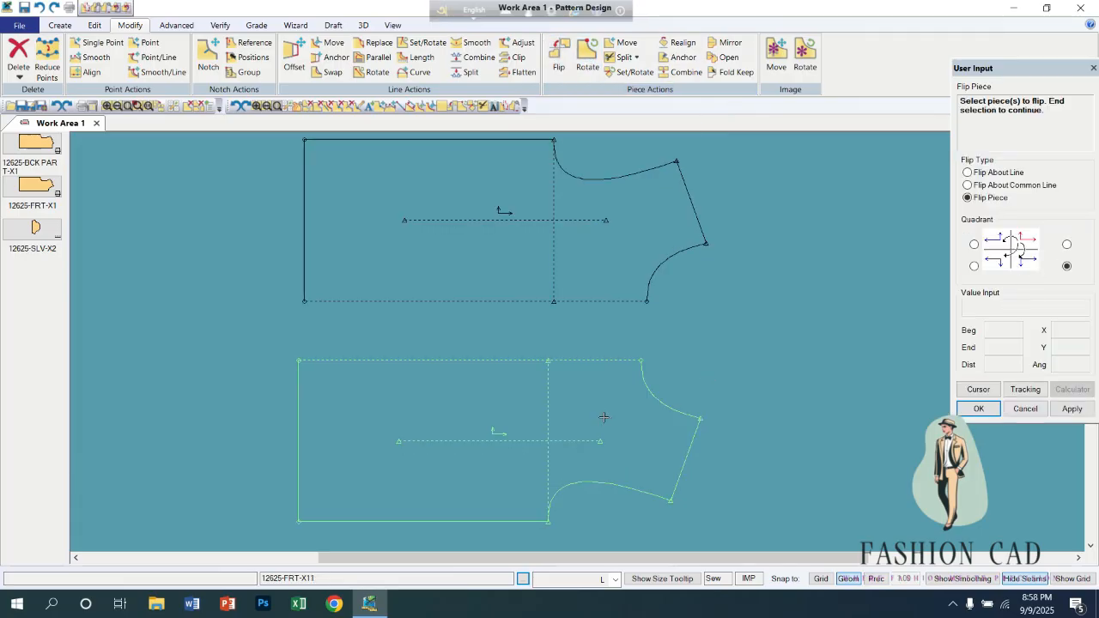
pyautogui.click(1066, 245)
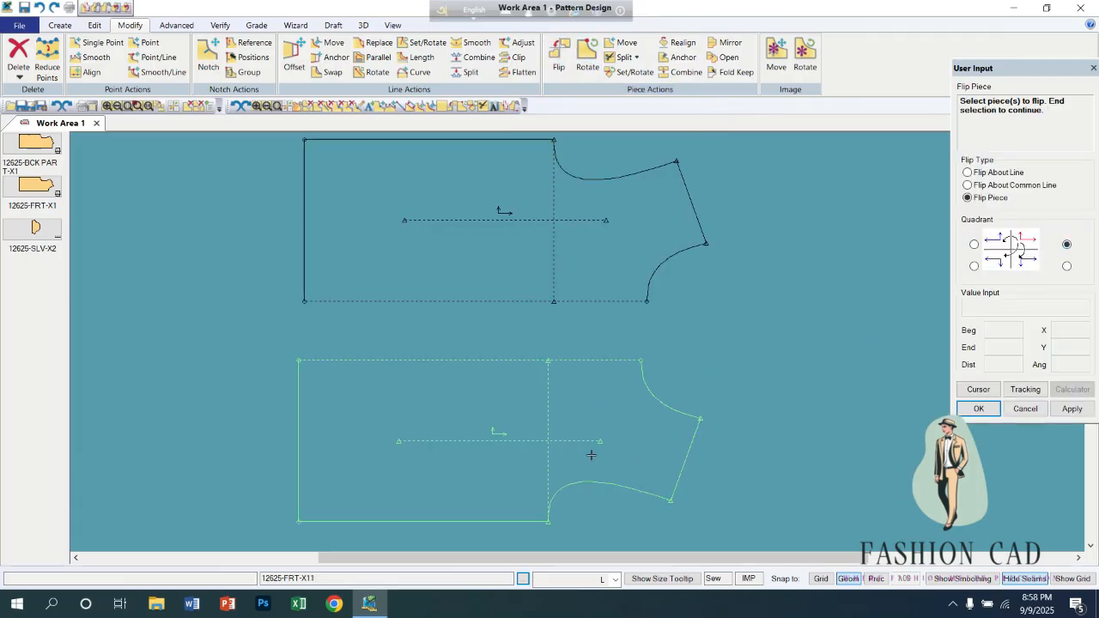
pyautogui.click(519, 435)
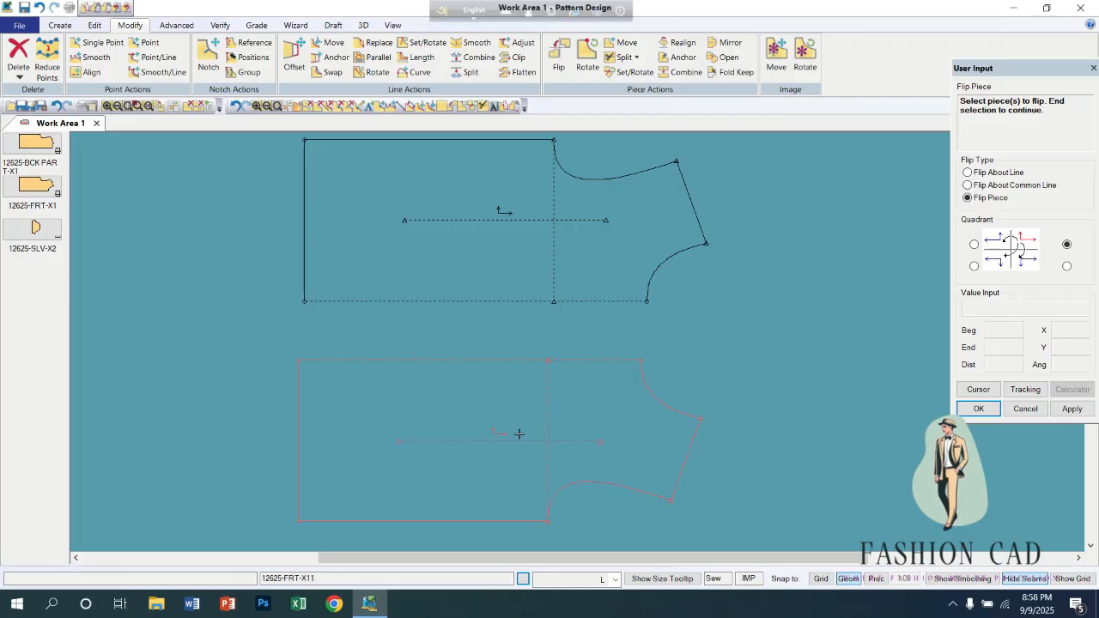
pyautogui.rightClick(519, 435)
pyautogui.click(514, 414)
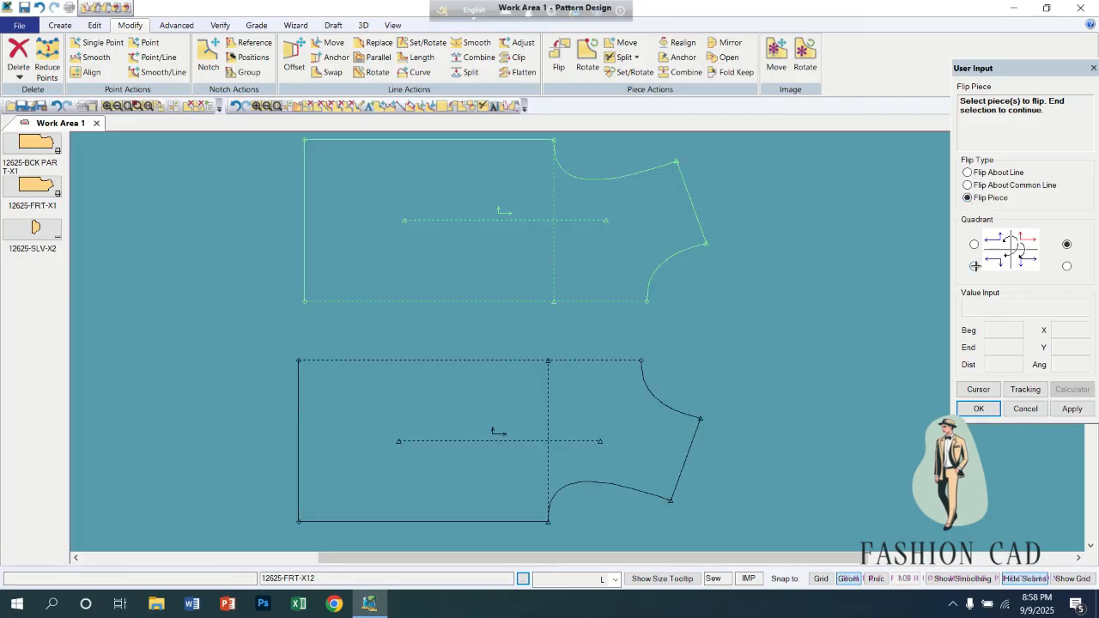
pyautogui.click(1066, 266)
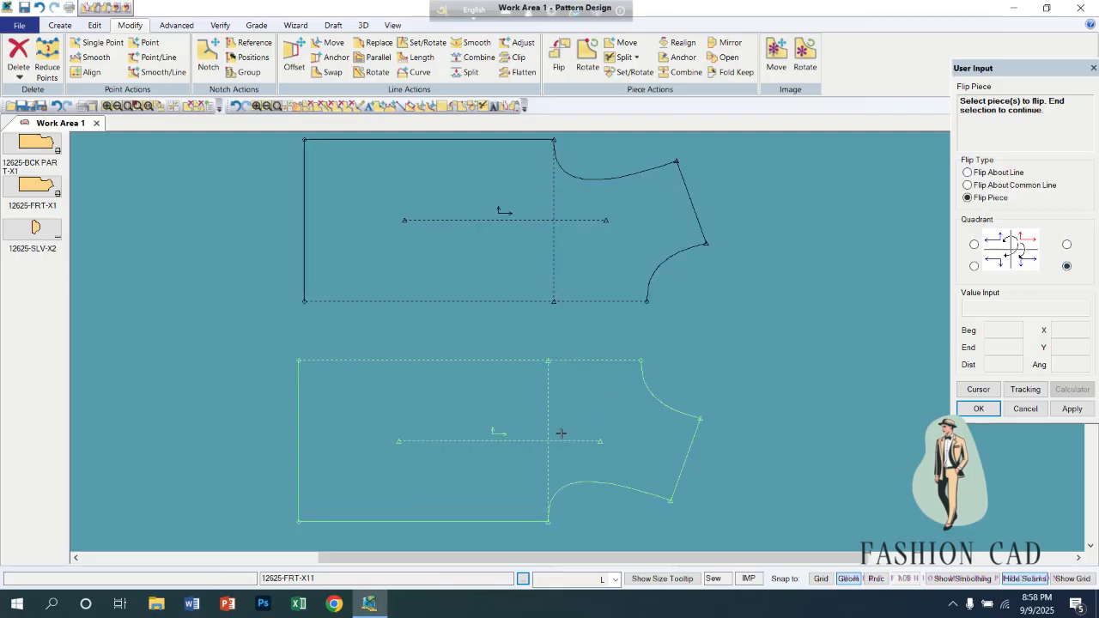
pyautogui.rightClick(515, 438)
pyautogui.click(516, 415)
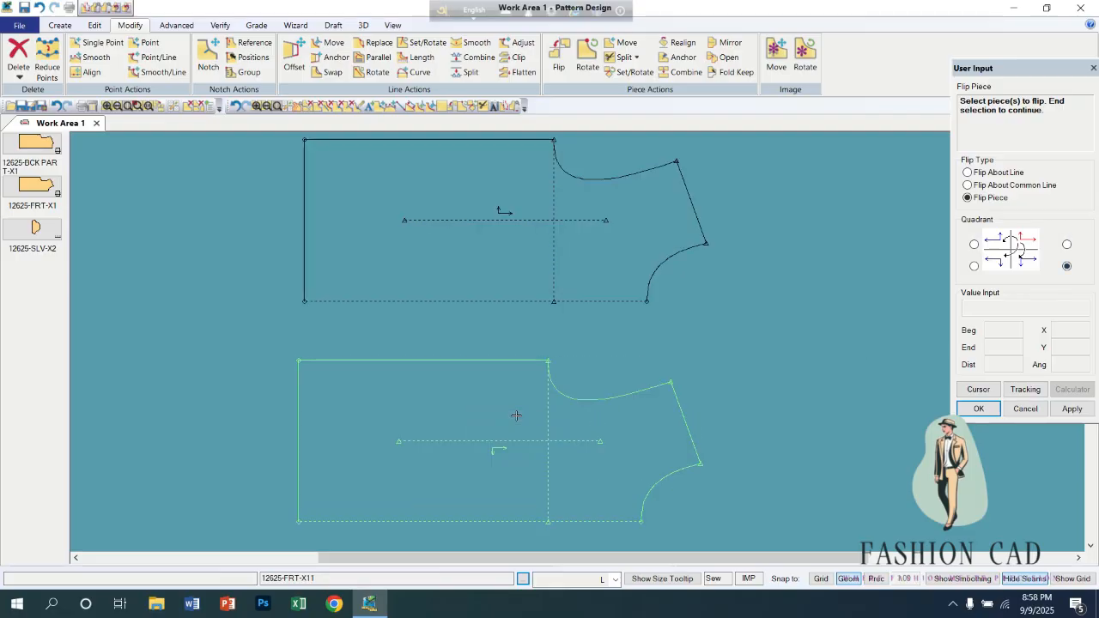
# Flip the lower front piece into the lower-left quadrant so its hem faces right, and end the Flip command.
pyautogui.click(973, 266)
pyautogui.click(530, 438)
pyautogui.rightClick(523, 429)
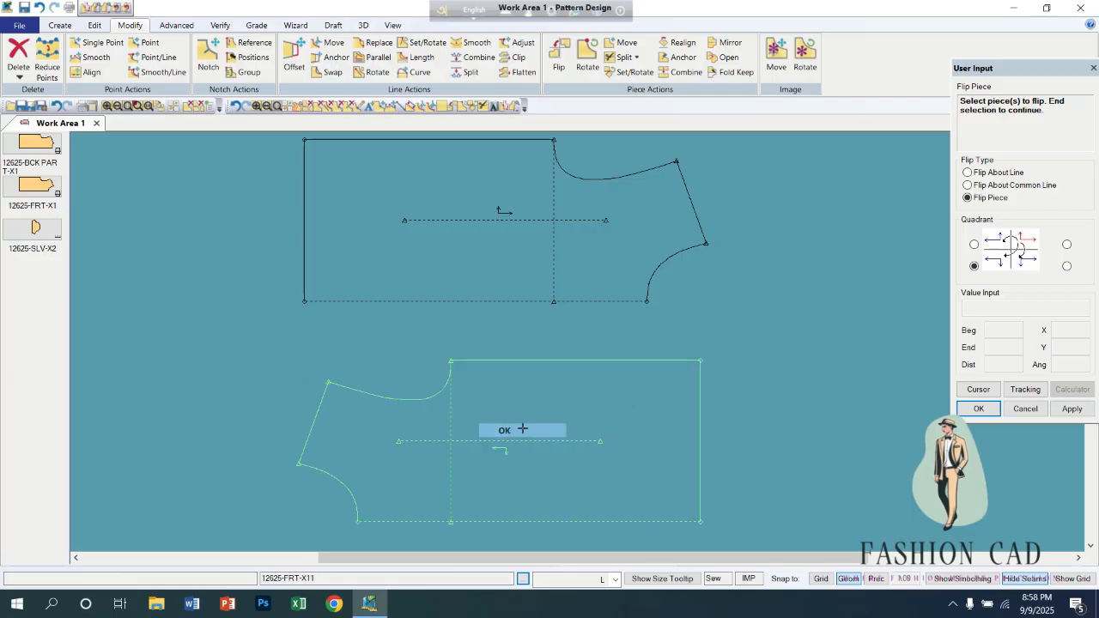
pyautogui.click(523, 428)
pyautogui.rightClick(810, 377)
pyautogui.click(818, 379)
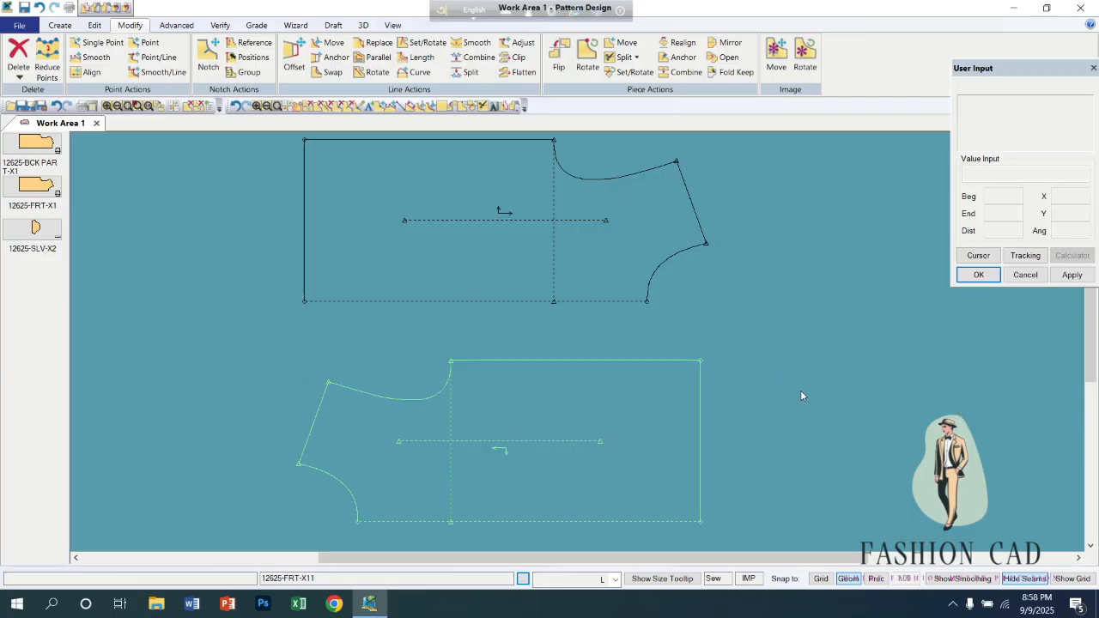
# Place the two front pieces side by side with their shoulder lines facing each other across a gap.
pyautogui.moveTo(675, 445); pyautogui.dragTo(918, 342)
pyautogui.moveTo(492, 273); pyautogui.dragTo(346, 340)
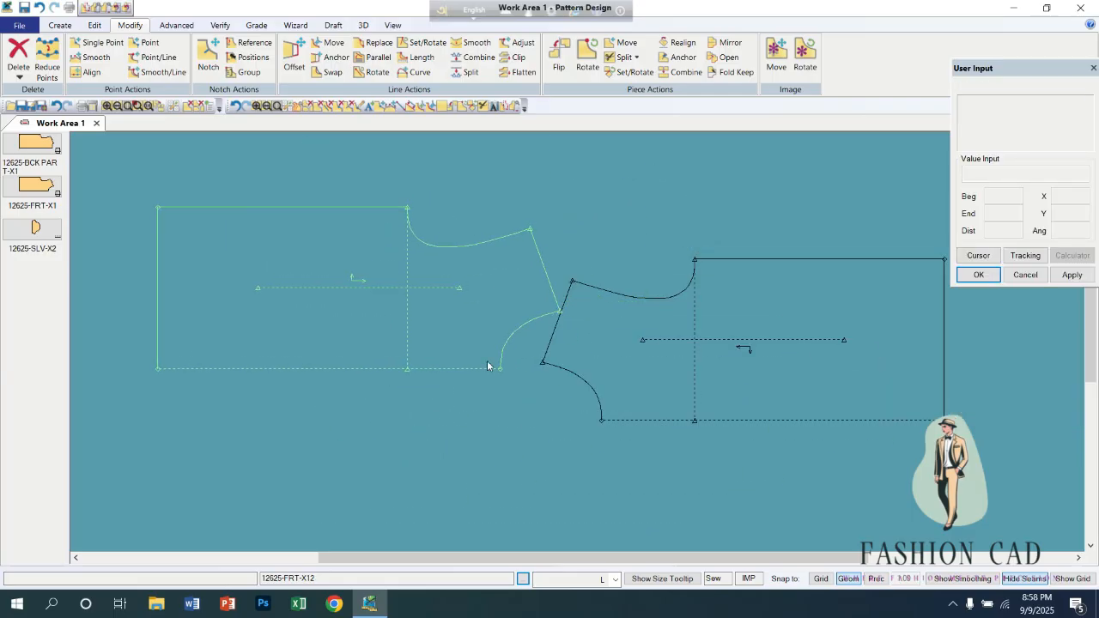
pyautogui.moveTo(704, 317); pyautogui.dragTo(748, 264)
pyautogui.moveTo(423, 345); pyautogui.dragTo(364, 380)
pyautogui.moveTo(629, 294); pyautogui.dragTo(611, 346)
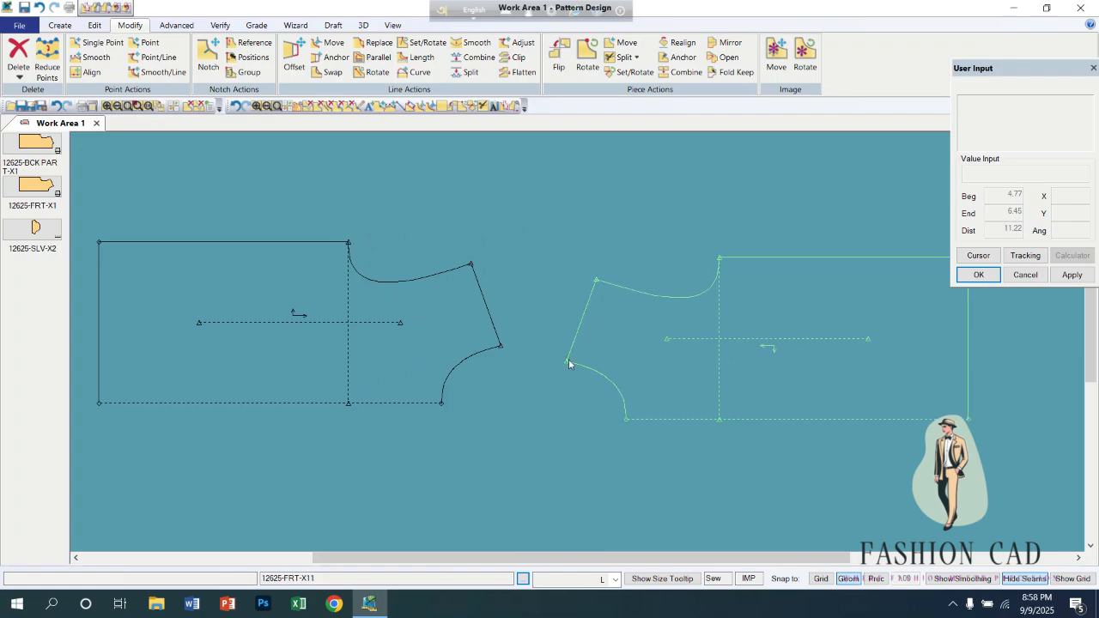
pyautogui.moveTo(449, 370); pyautogui.dragTo(456, 381)
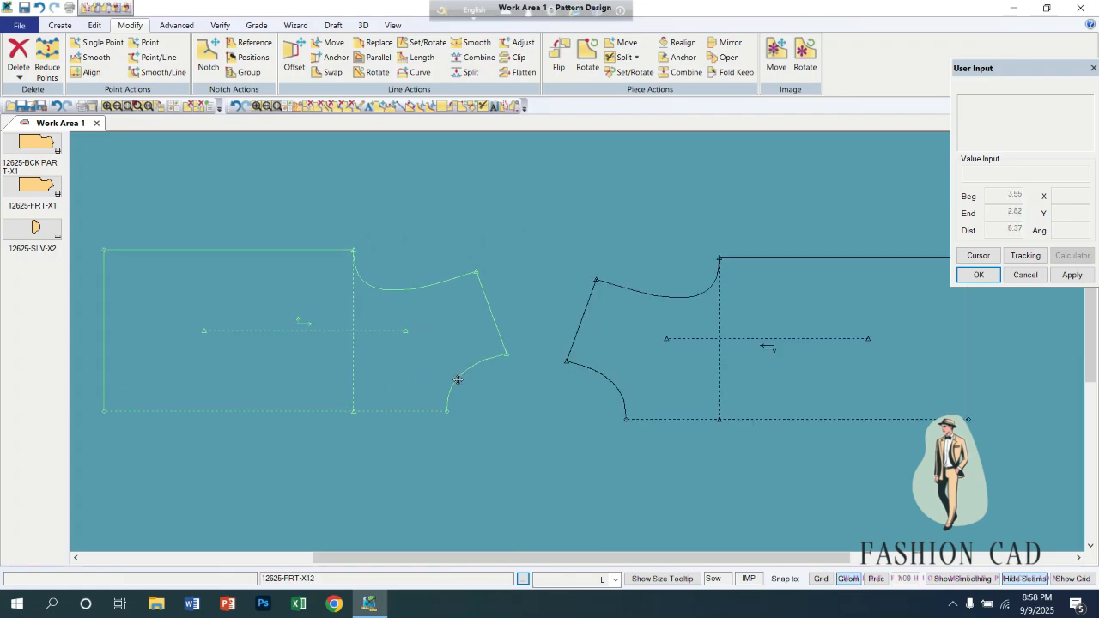
# Try Set and Rotate Piece with X-axis alignment to lock the flipped piece onto the left piece's neck-shoulder point, and undo the placement.
pyautogui.click(631, 72)
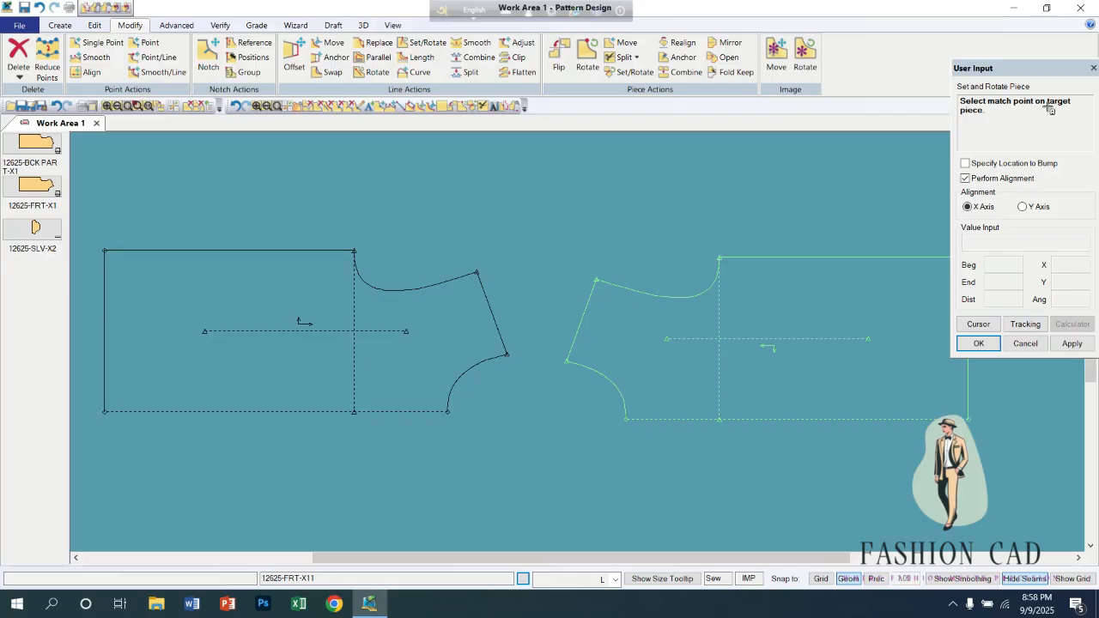
pyautogui.click(507, 352)
pyautogui.click(503, 340)
pyautogui.click(571, 347)
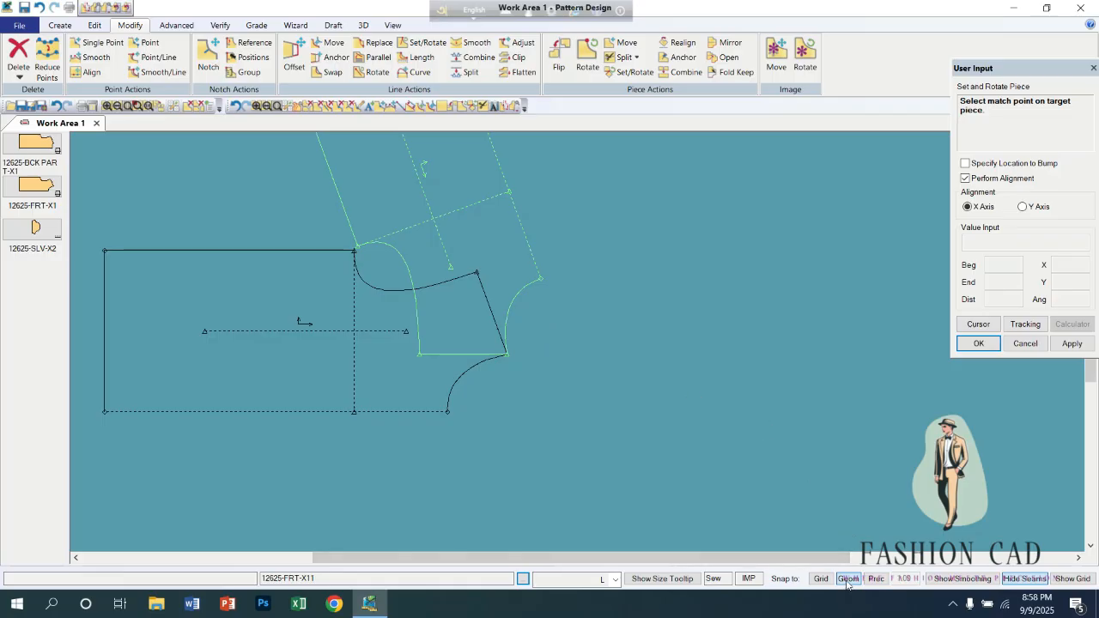
pyautogui.click(576, 462)
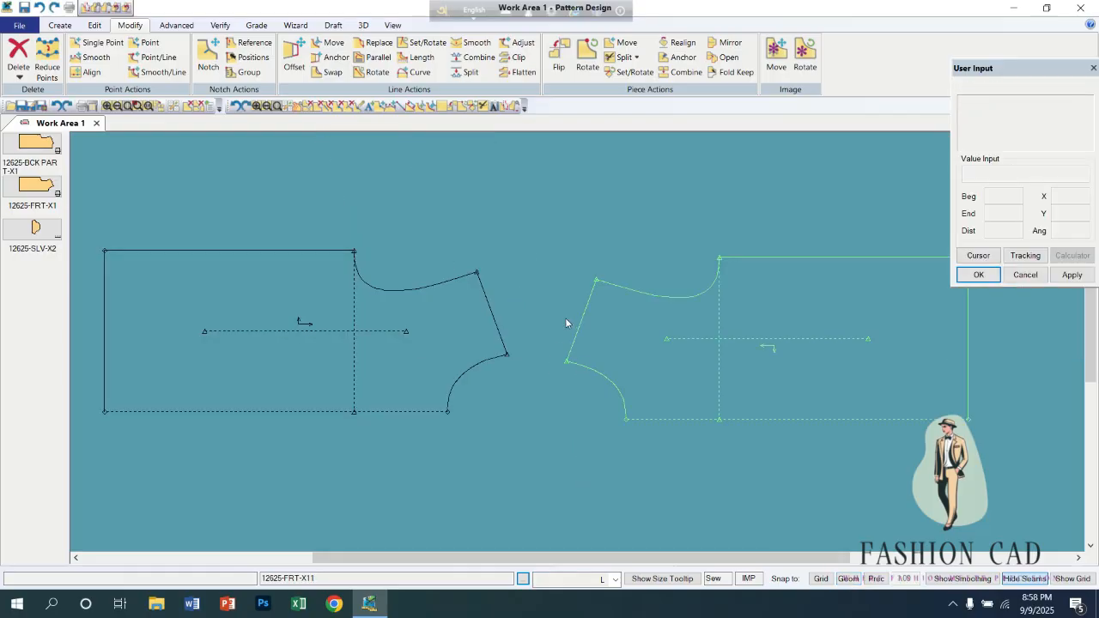
# Repeat the X-aligned Set and Rotate of the flipped piece at the shoulder lines, and undo it again.
pyautogui.click(629, 71)
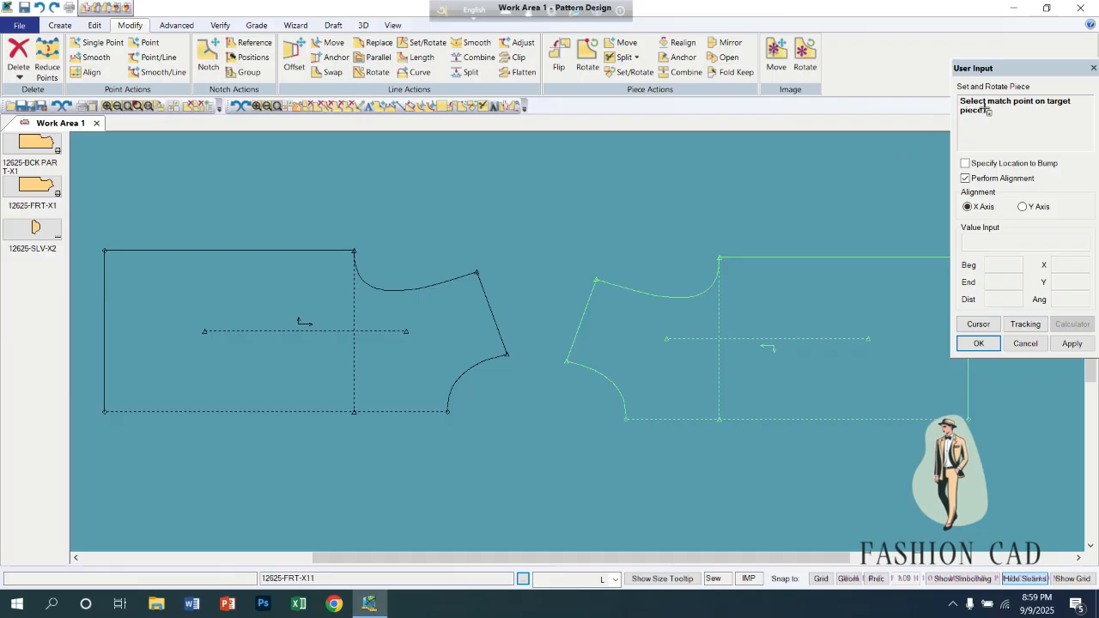
pyautogui.click(500, 334)
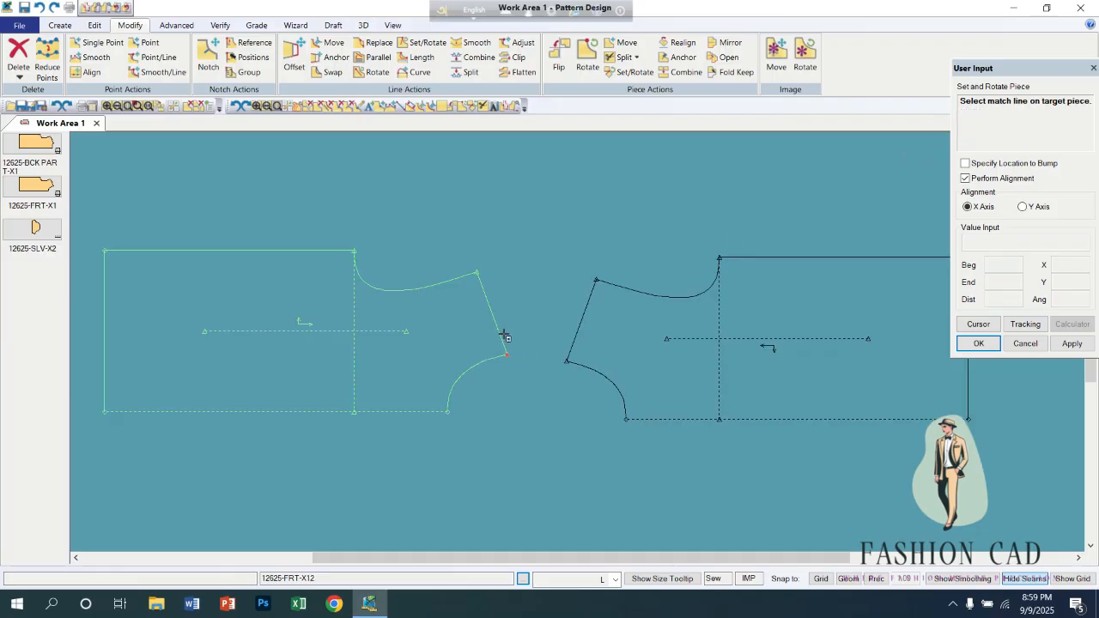
pyautogui.click(573, 351)
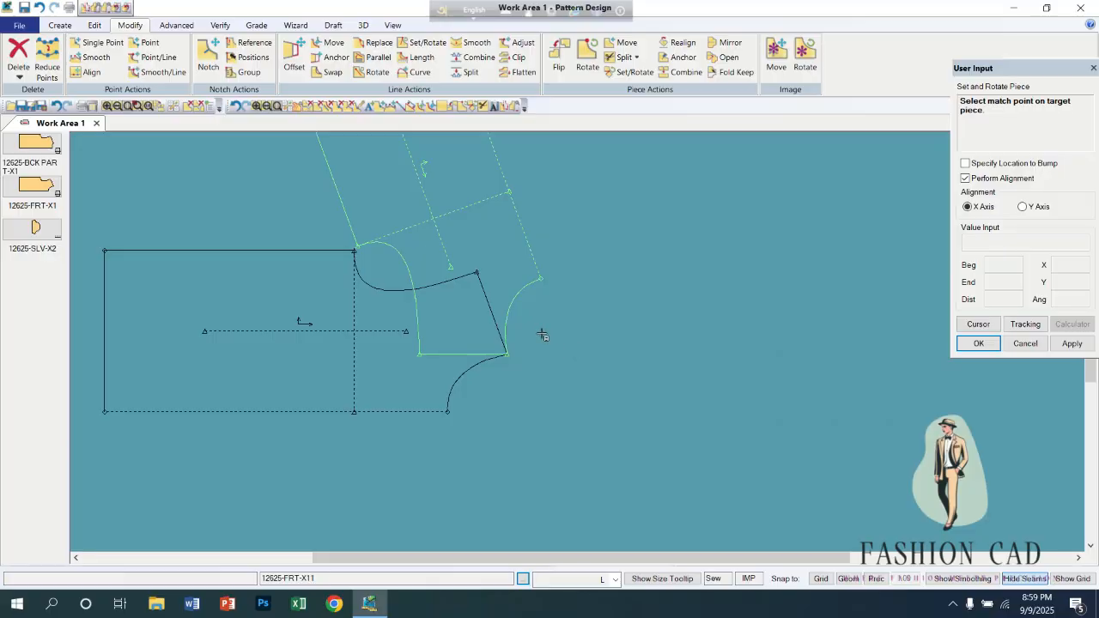
pyautogui.hotkey('ctrl', 'z')
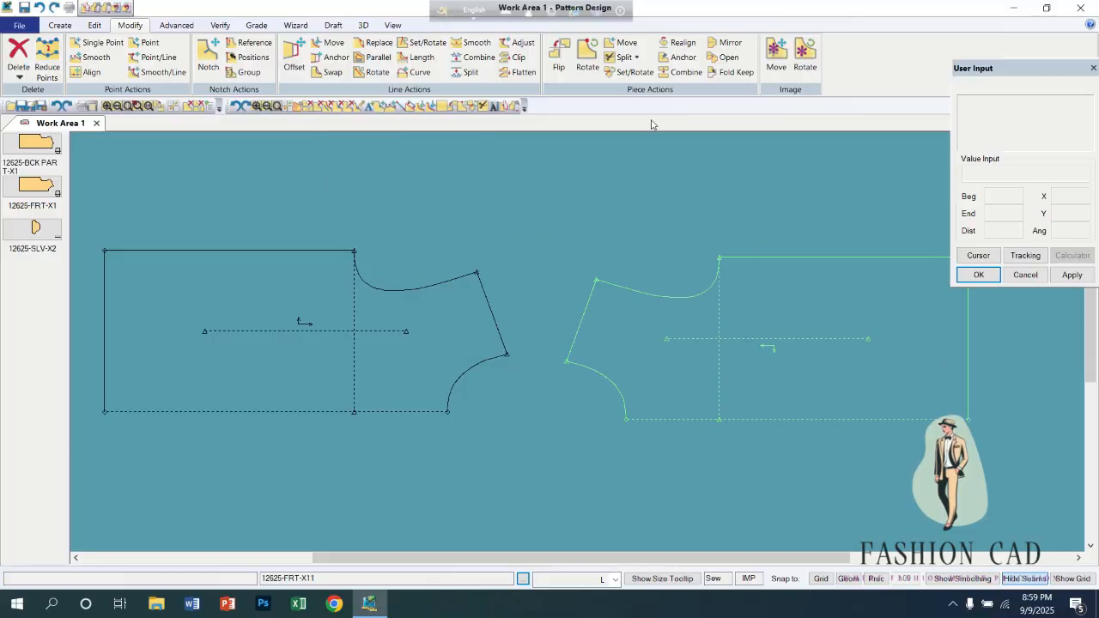
# Turn off Perform Alignment, rotate the flipped piece freely about the neck-shoulder point until the shoulder lines meet, and undo the placement.
pyautogui.click(631, 72)
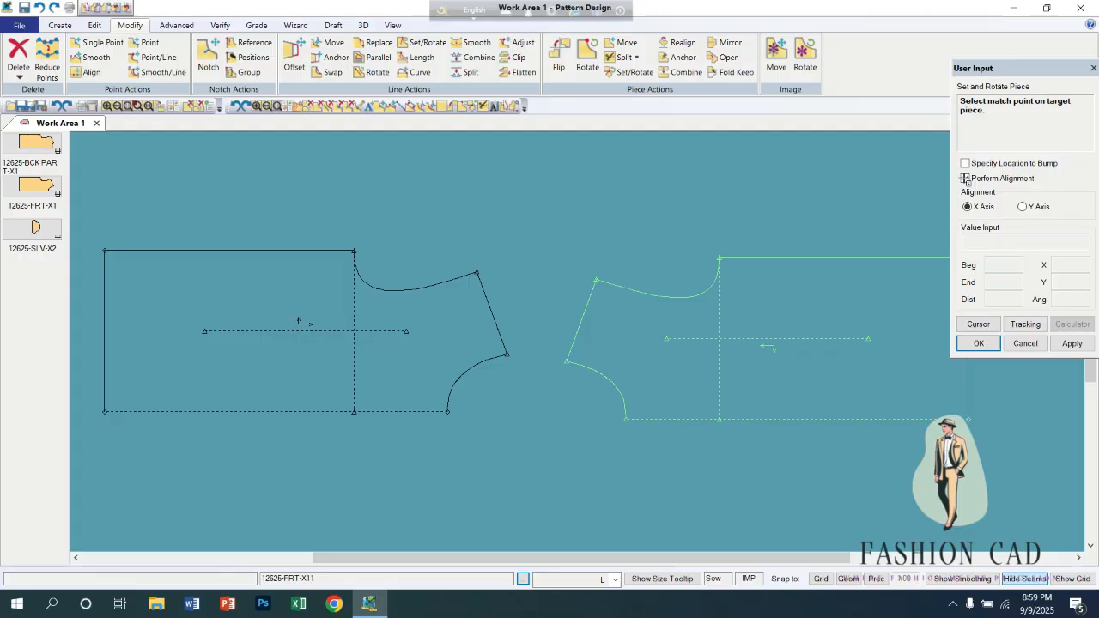
pyautogui.click(965, 178)
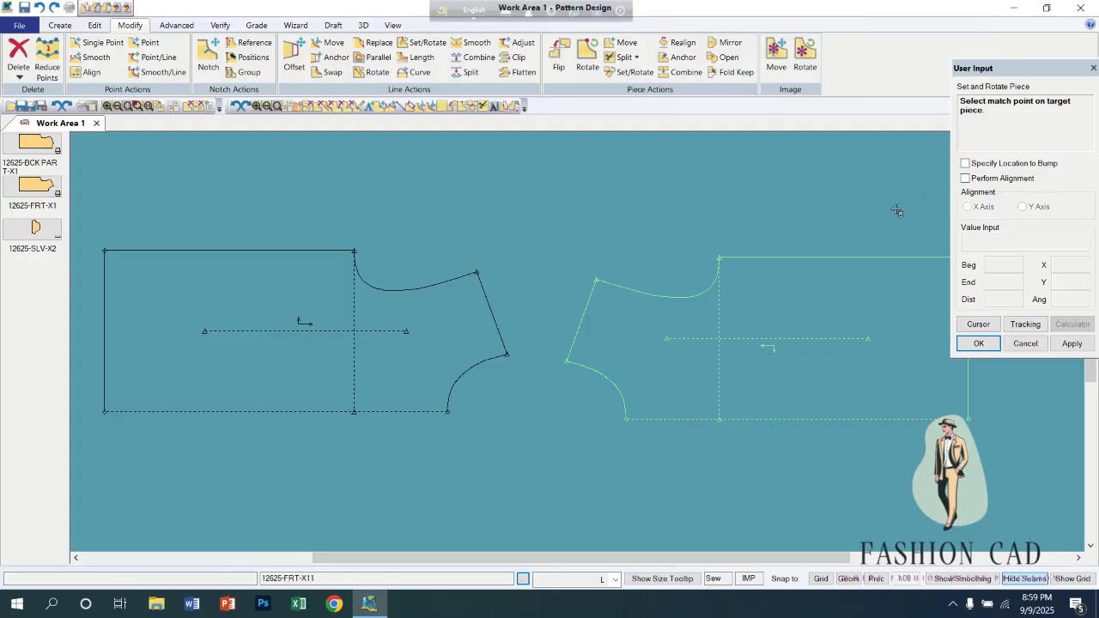
pyautogui.click(507, 343)
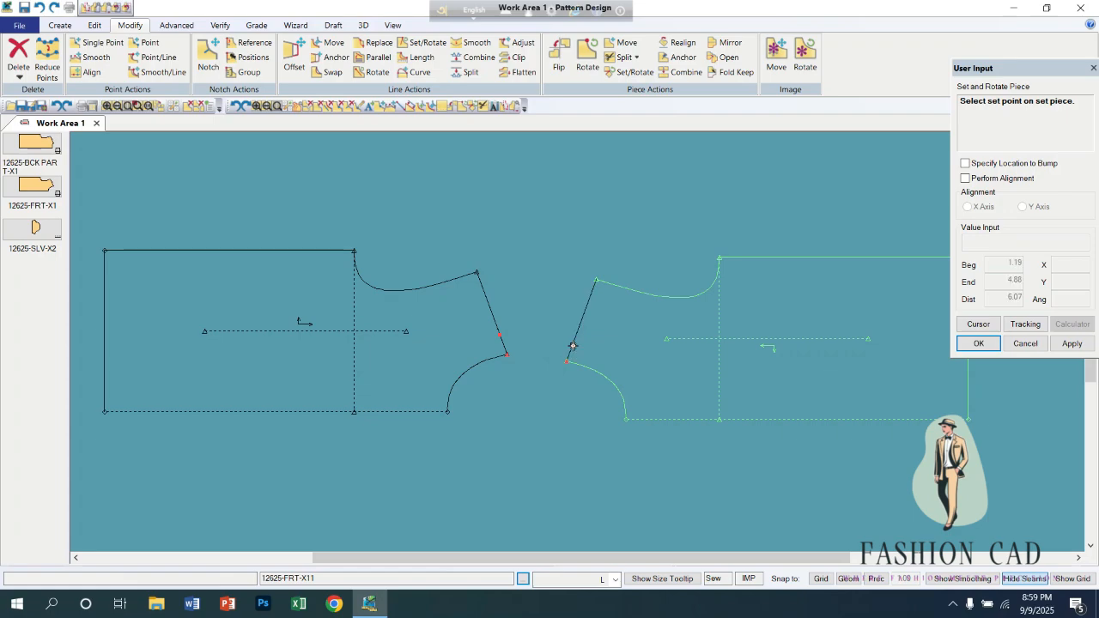
pyautogui.click(571, 350)
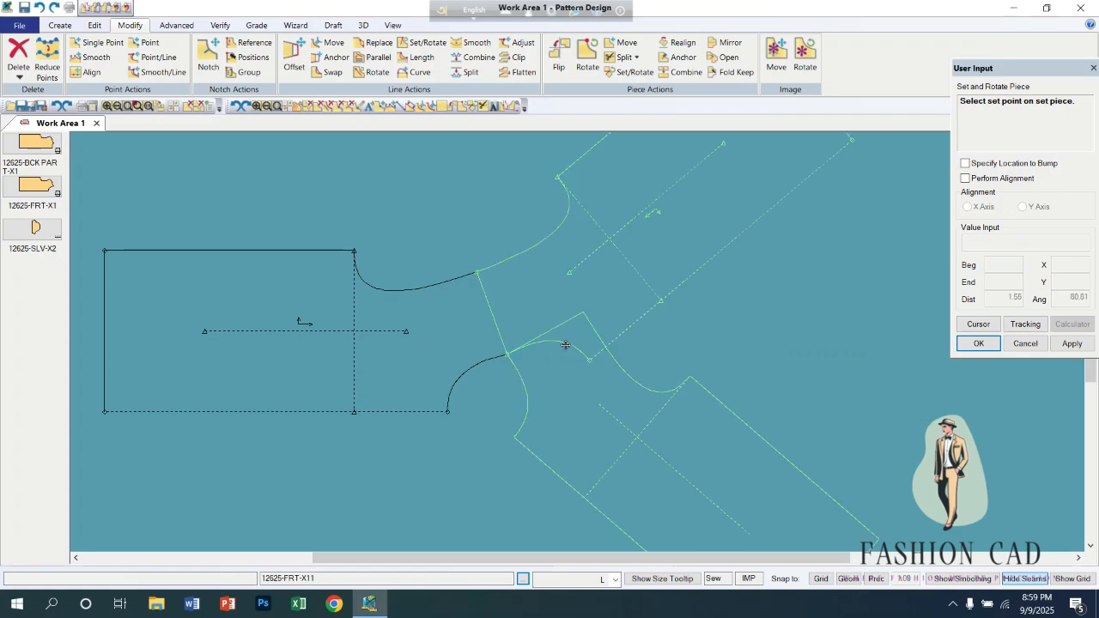
pyautogui.click(508, 279)
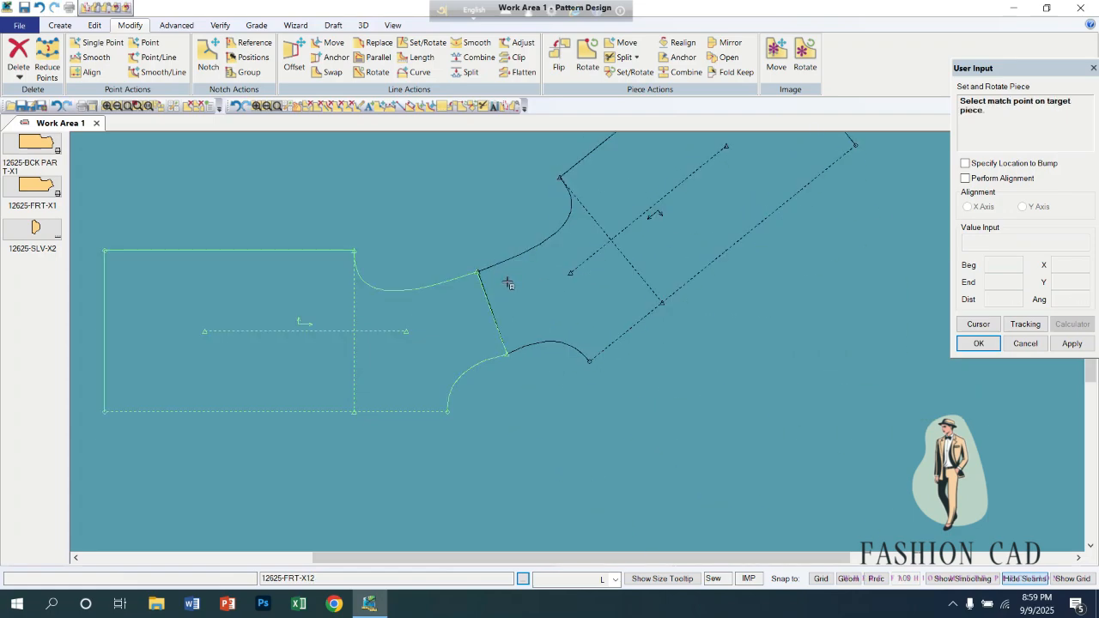
pyautogui.scroll(-3, 498, 327)
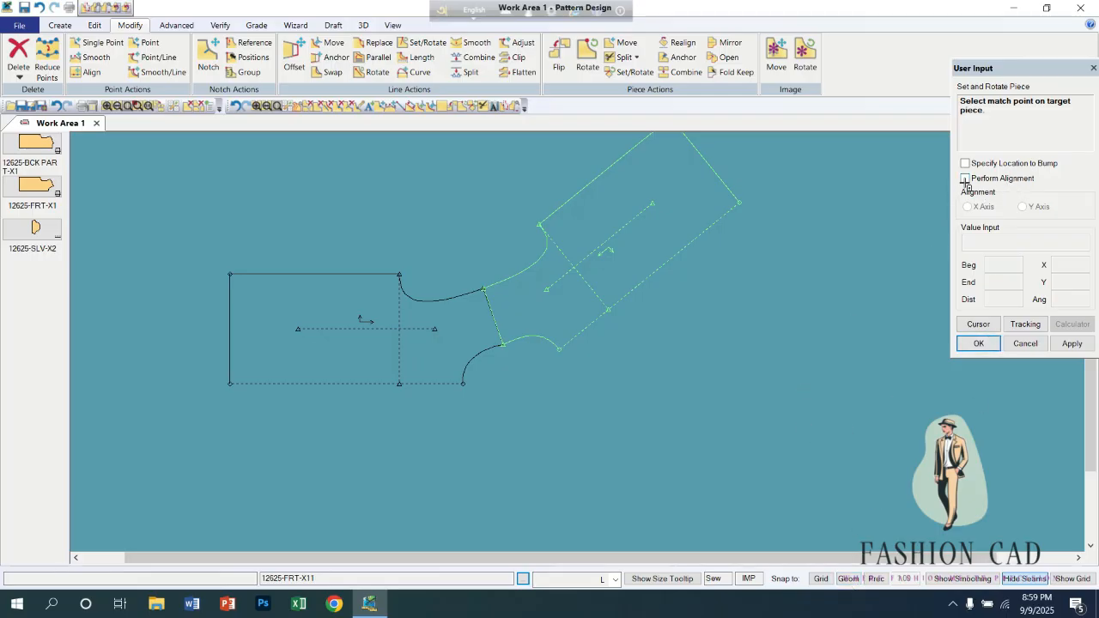
pyautogui.click(490, 346)
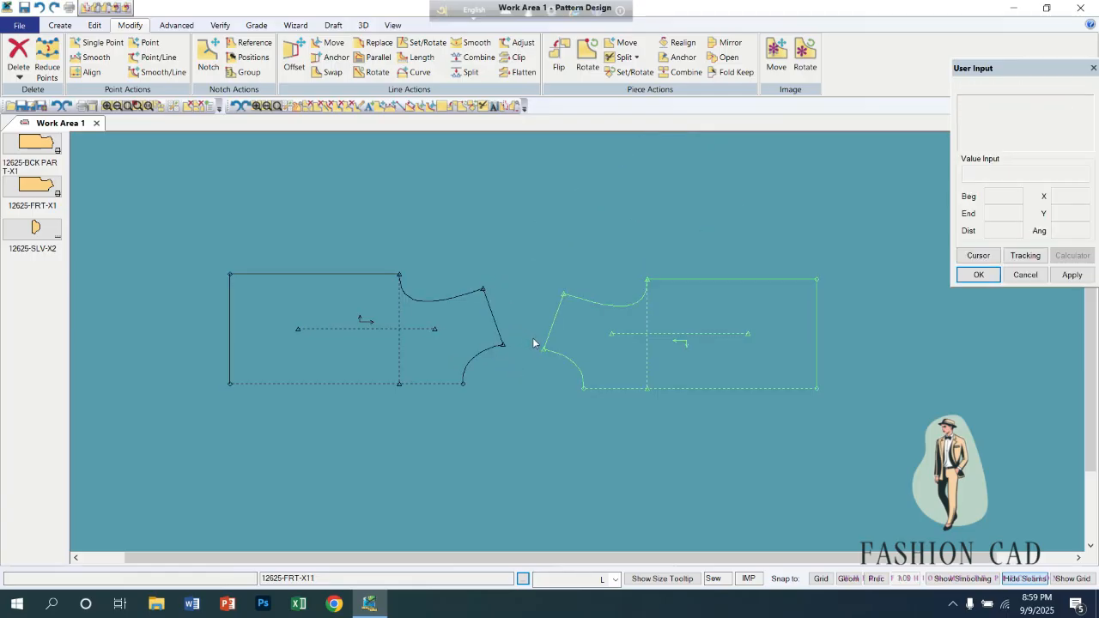
# Reposition the two front pieces side by side, leaving a narrow gap between their facing shoulder lines.
pyautogui.moveTo(452, 363); pyautogui.dragTo(468, 399)
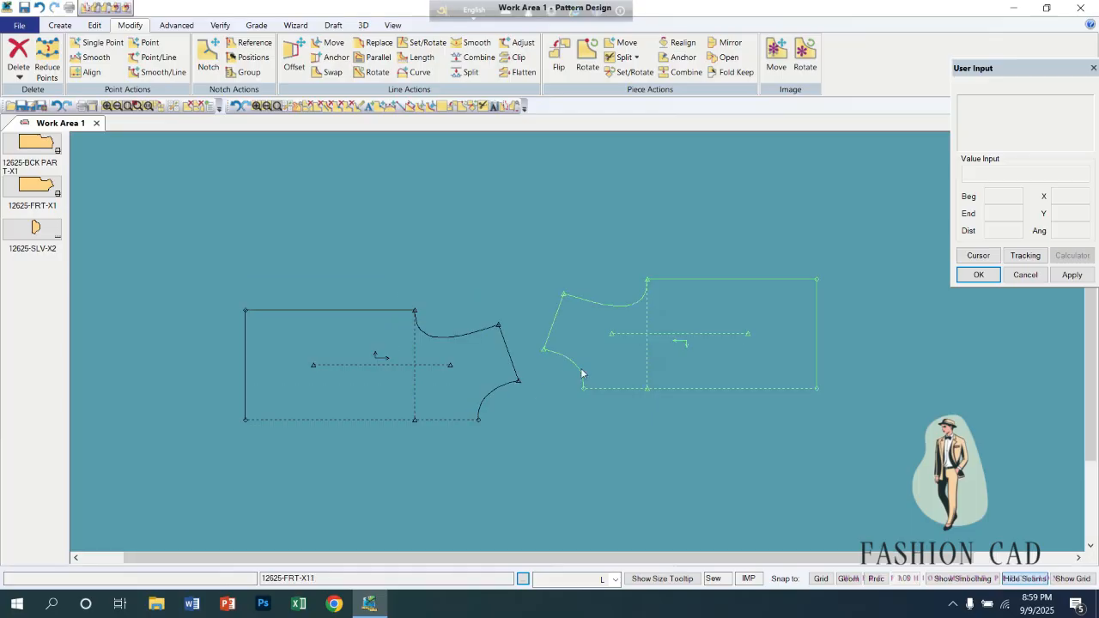
pyautogui.moveTo(585, 367); pyautogui.dragTo(655, 348)
pyautogui.moveTo(475, 375); pyautogui.dragTo(493, 335)
pyautogui.moveTo(650, 346); pyautogui.dragTo(613, 387)
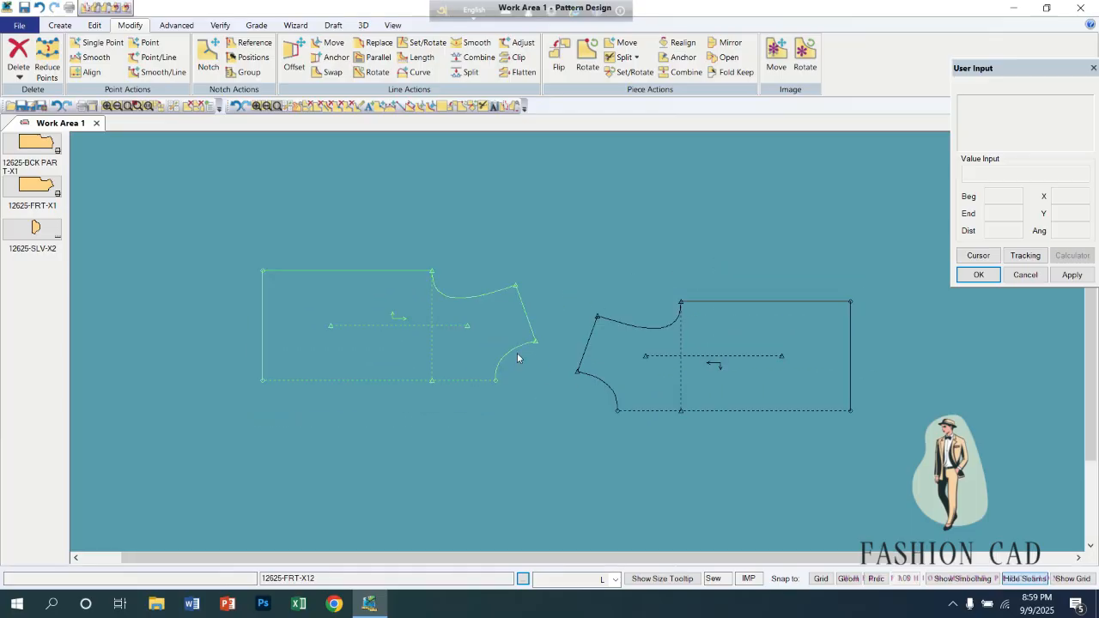
pyautogui.moveTo(522, 366); pyautogui.dragTo(531, 385)
pyautogui.moveTo(636, 373); pyautogui.dragTo(636, 355)
pyautogui.moveTo(484, 366); pyautogui.dragTo(485, 355)
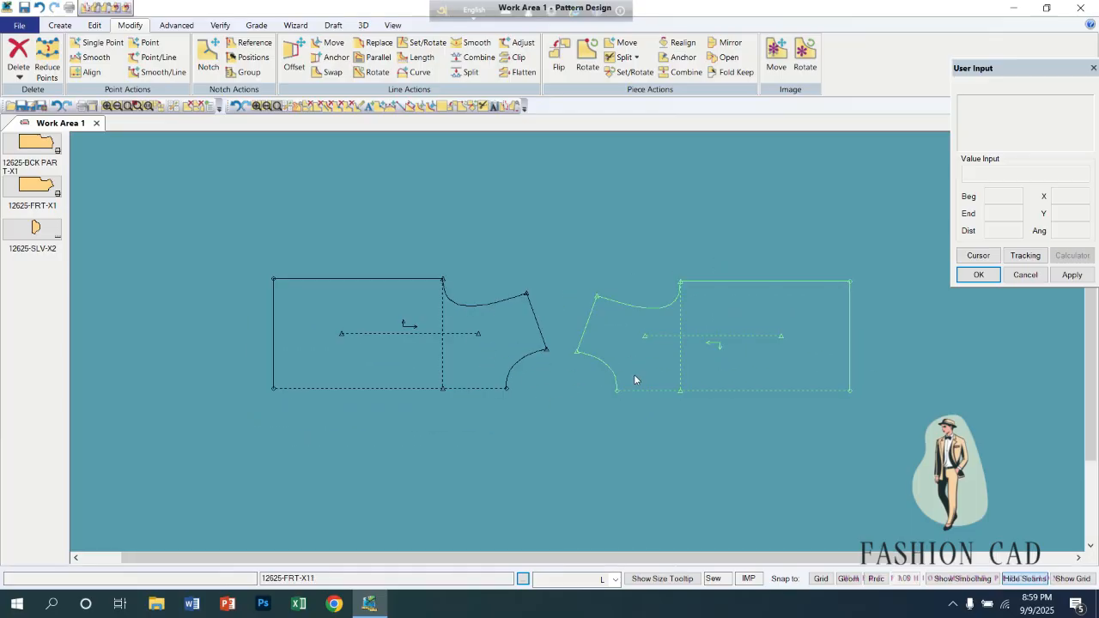
pyautogui.moveTo(633, 374); pyautogui.dragTo(624, 371)
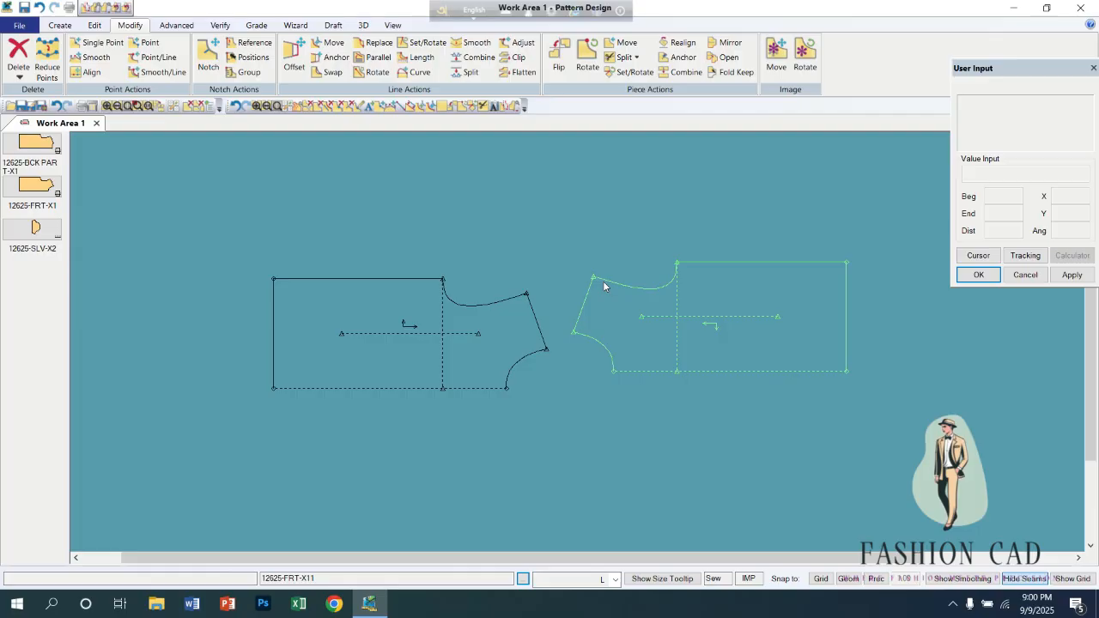
# Use Set and Rotate Piece without alignment to lock the flipped piece's neck-shoulder point onto the matching point of the left piece.
pyautogui.click(628, 73)
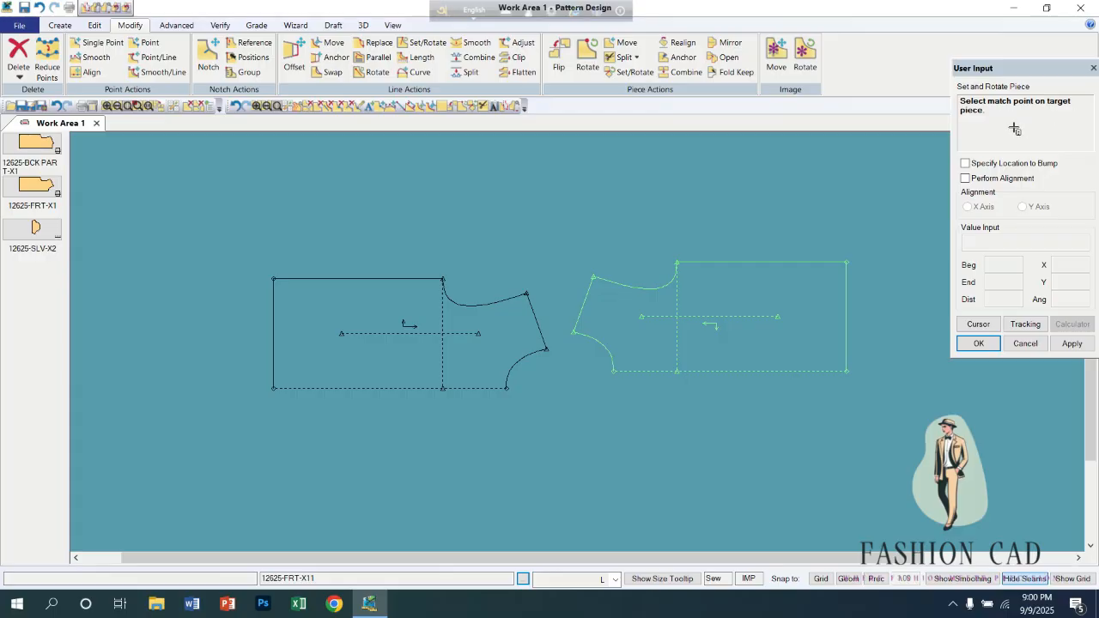
pyautogui.click(581, 341)
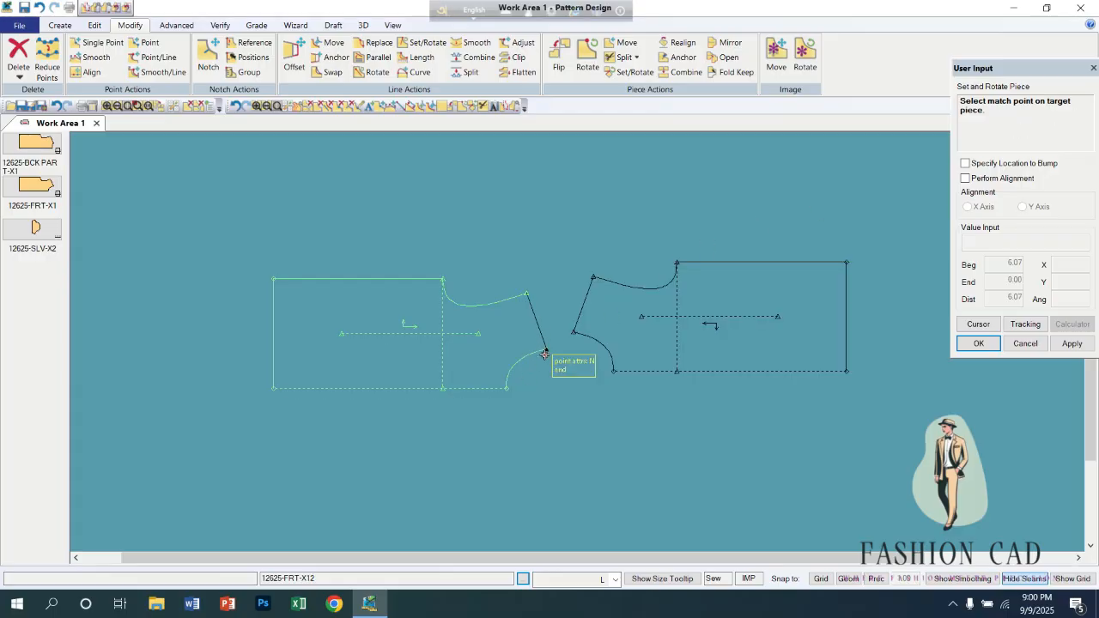
pyautogui.click(545, 348)
pyautogui.click(540, 324)
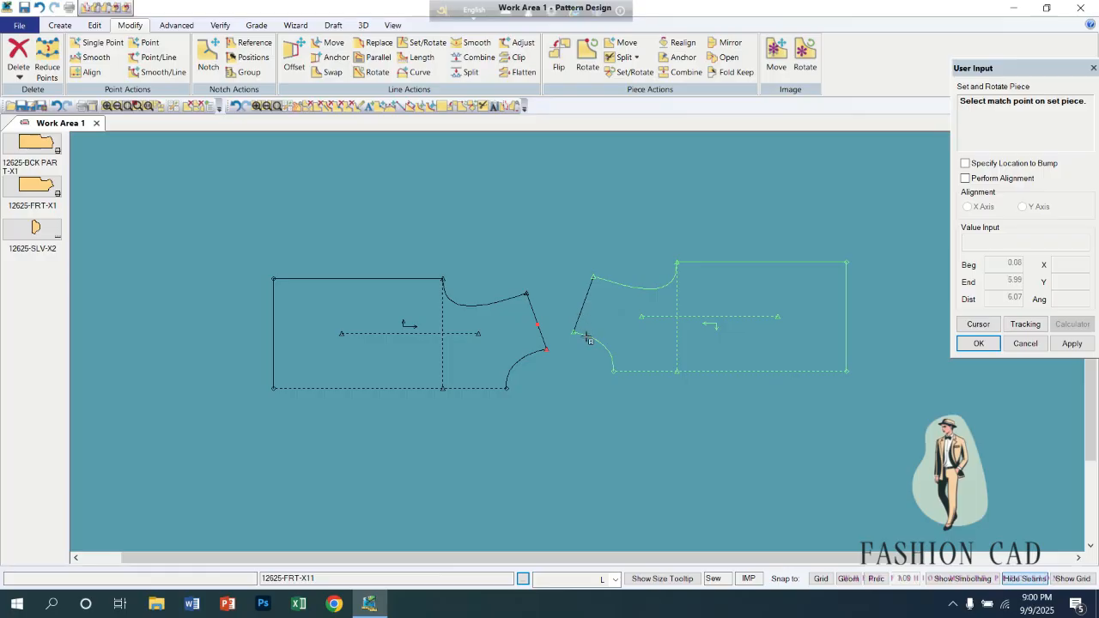
pyautogui.click(580, 333)
pyautogui.click(586, 322)
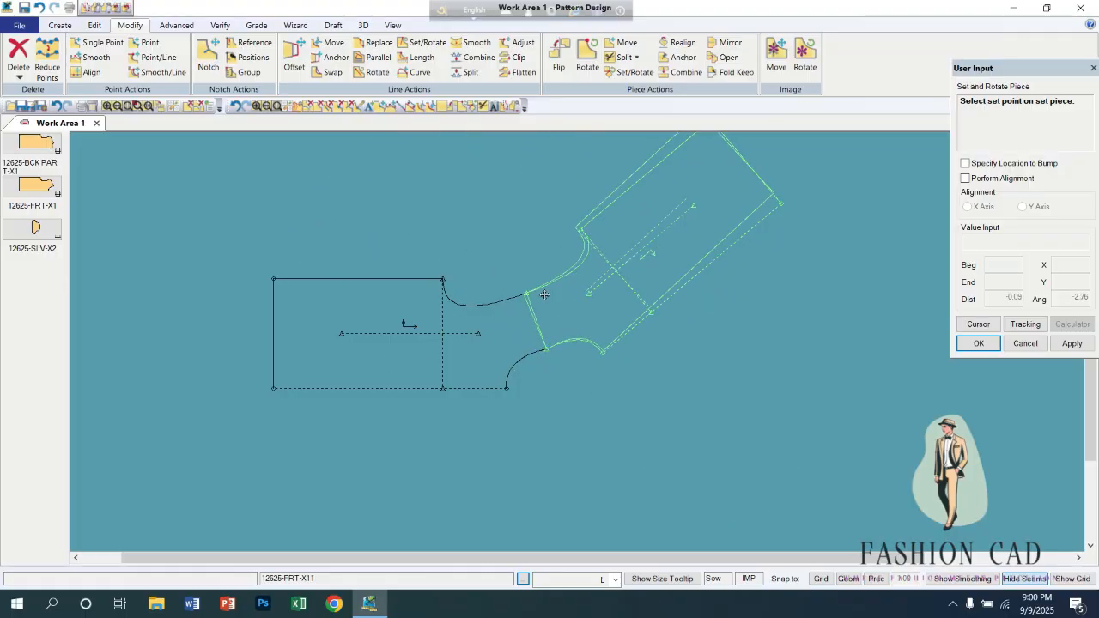
# Rotate the locked piece freely until both shoulder lines coincide, end the command, and undo the placement.
pyautogui.scroll(3, 548, 297)
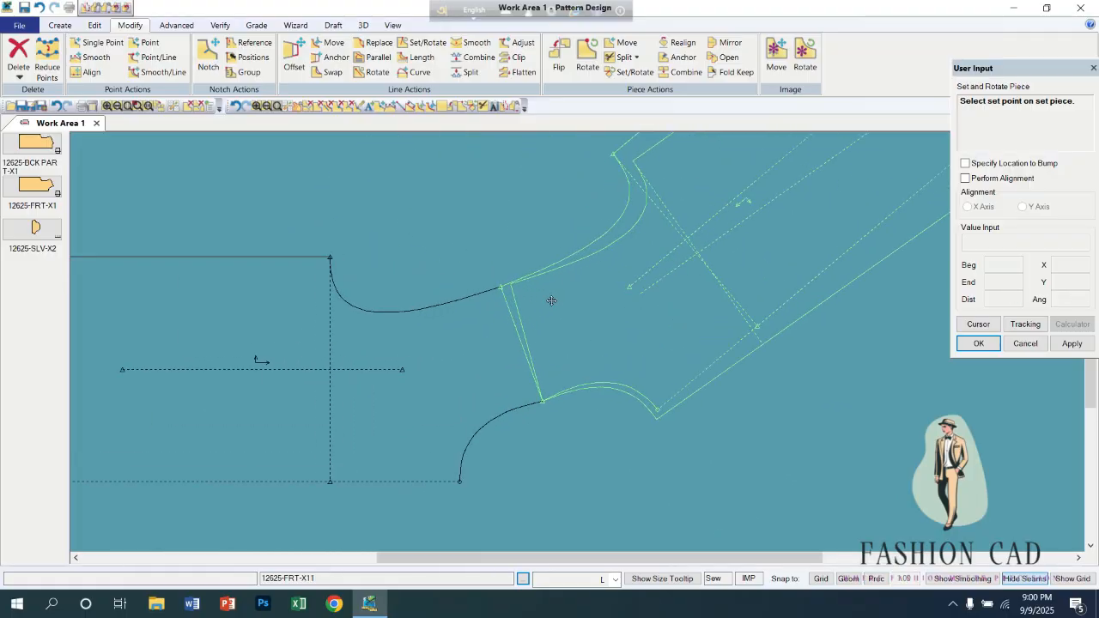
pyautogui.scroll(2, 551, 300)
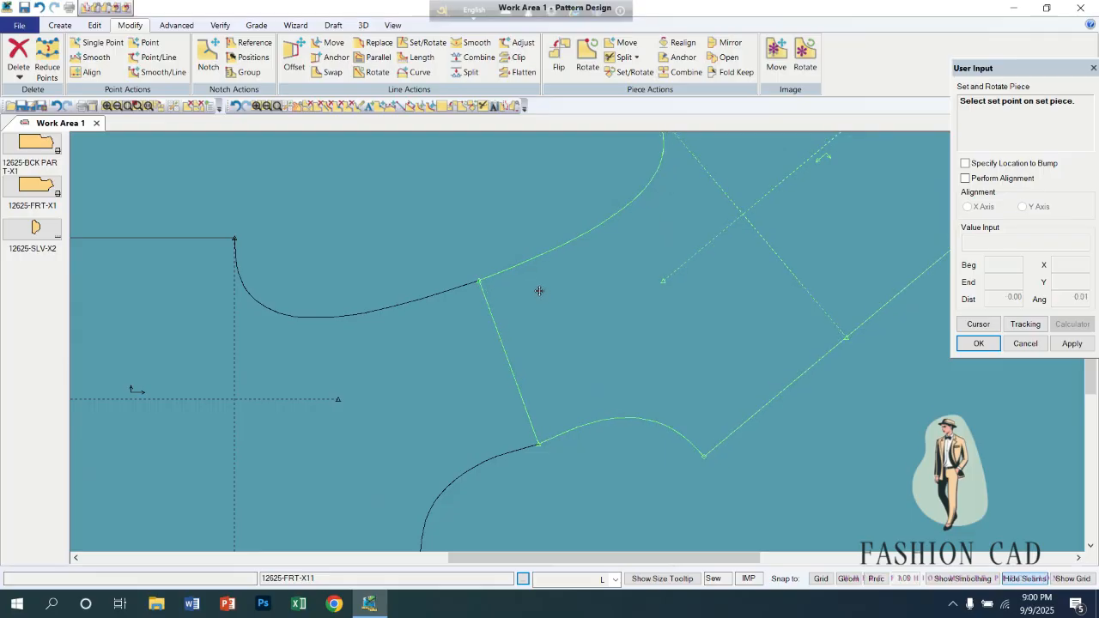
pyautogui.click(539, 291)
pyautogui.scroll(-2, 536, 296)
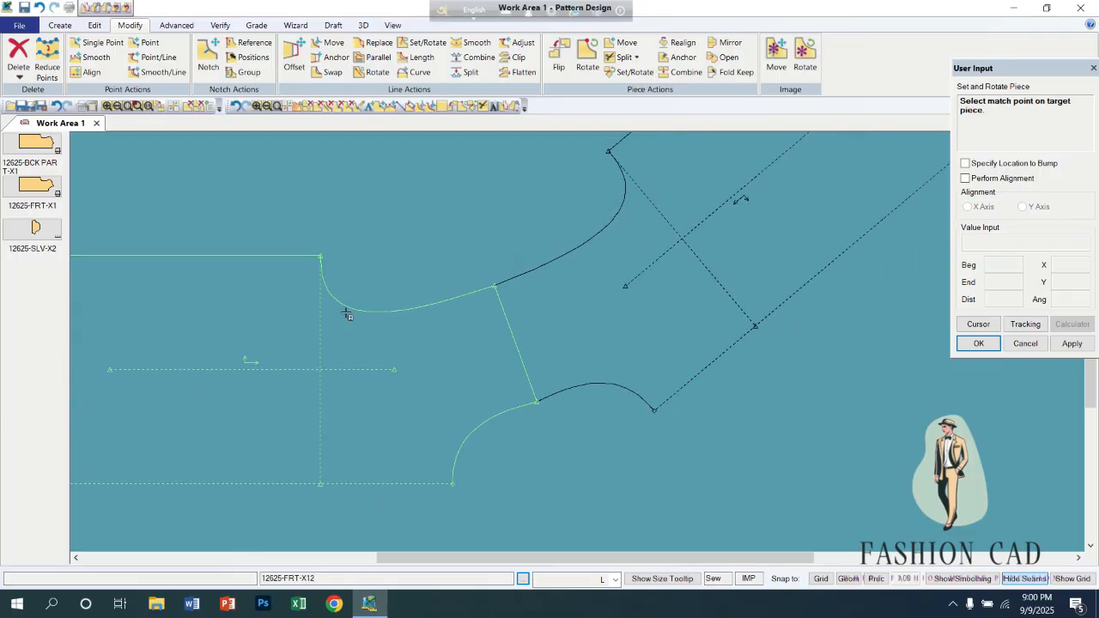
pyautogui.scroll(-2, 556, 322)
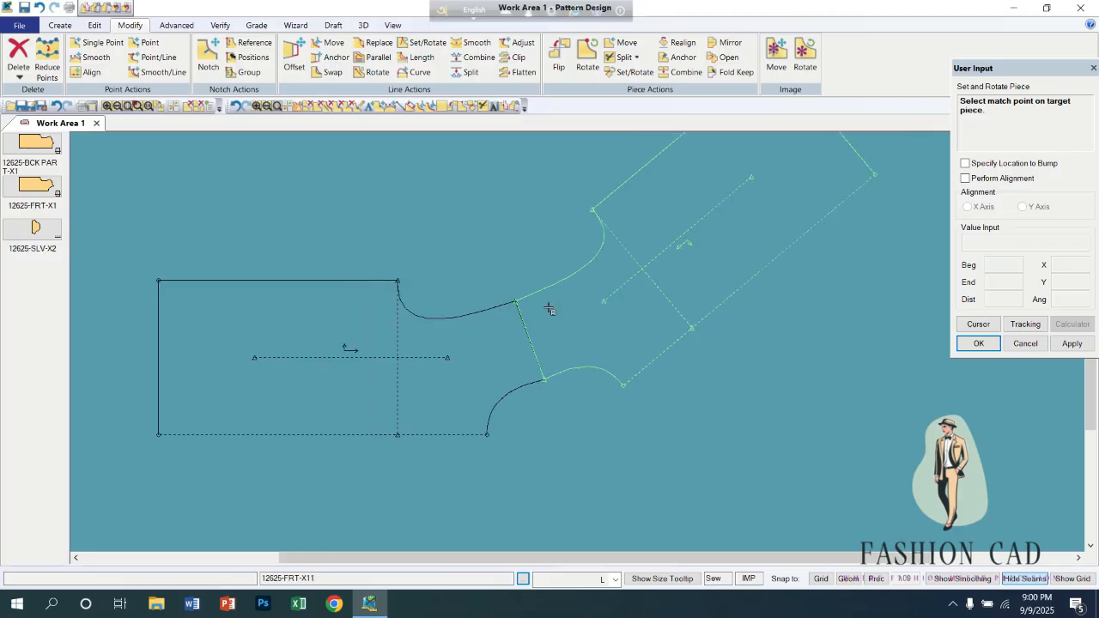
pyautogui.rightClick(468, 241)
pyautogui.click(470, 242)
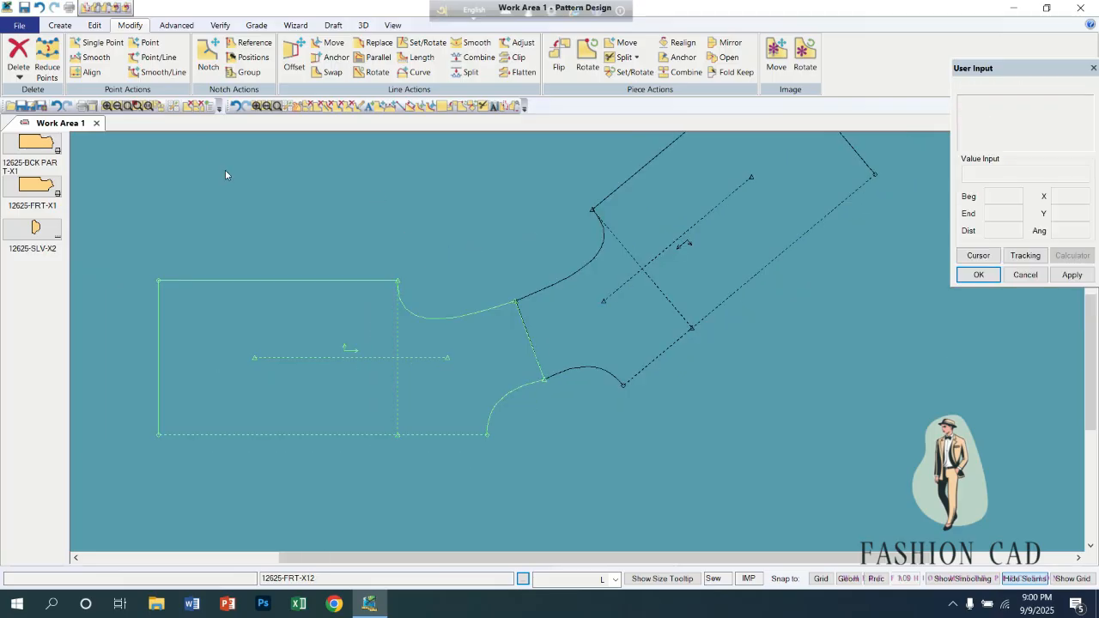
pyautogui.click(237, 107)
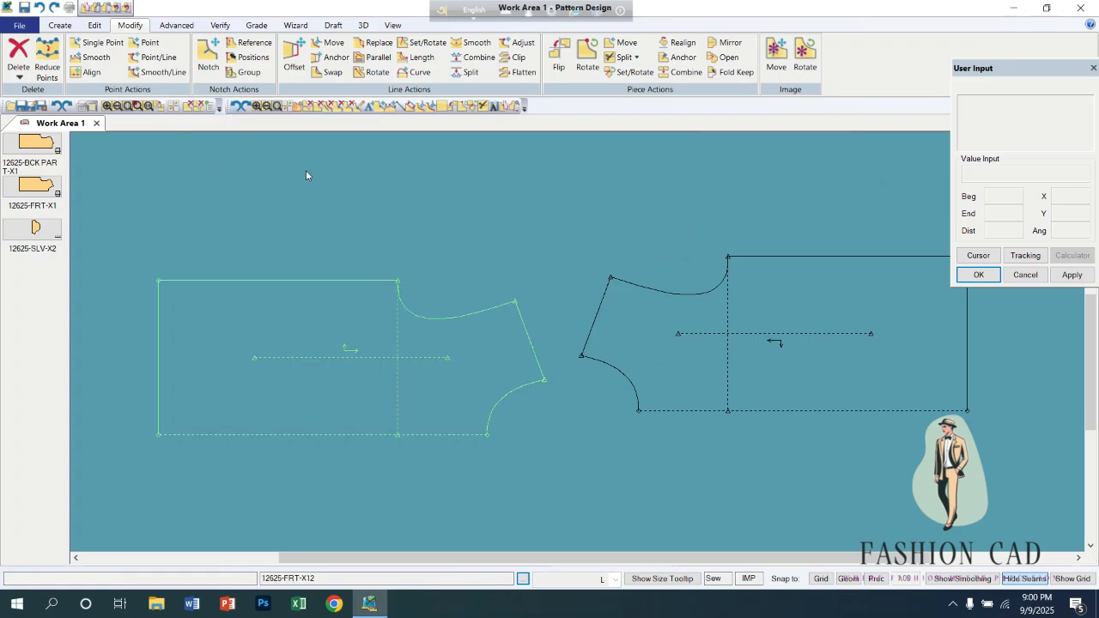
# Move both front pieces back into a side-by-side layout, with the flipped piece slightly lower than the left one.
pyautogui.moveTo(419, 374); pyautogui.dragTo(419, 316)
pyautogui.moveTo(721, 373); pyautogui.dragTo(704, 342)
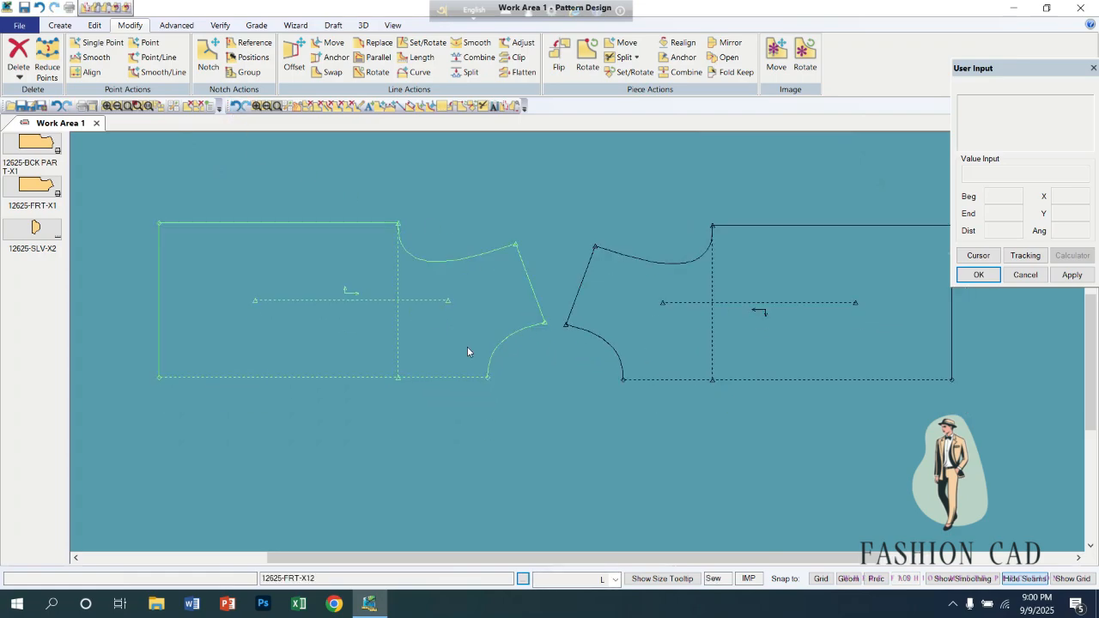
pyautogui.moveTo(472, 347); pyautogui.dragTo(471, 342)
pyautogui.moveTo(677, 362)
pyautogui.mouseDown()
pyautogui.moveTo(658, 351)
pyautogui.moveTo(667, 367)
pyautogui.mouseUp()
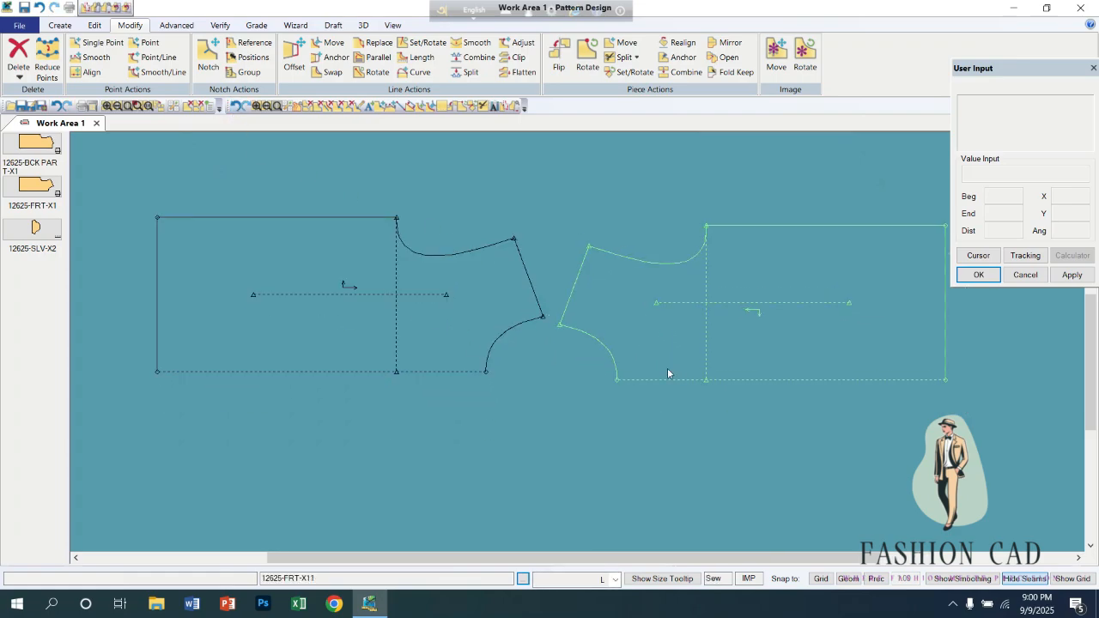
pyautogui.moveTo(392, 341); pyautogui.dragTo(353, 368)
pyautogui.moveTo(639, 351); pyautogui.dragTo(615, 381)
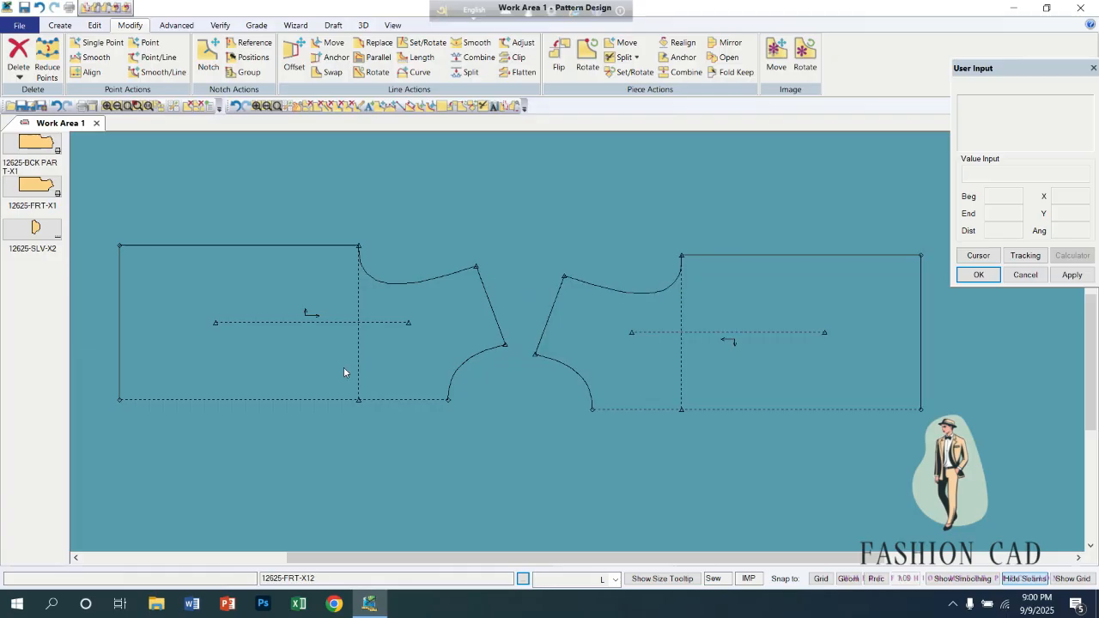
pyautogui.moveTo(354, 395); pyautogui.dragTo(367, 375)
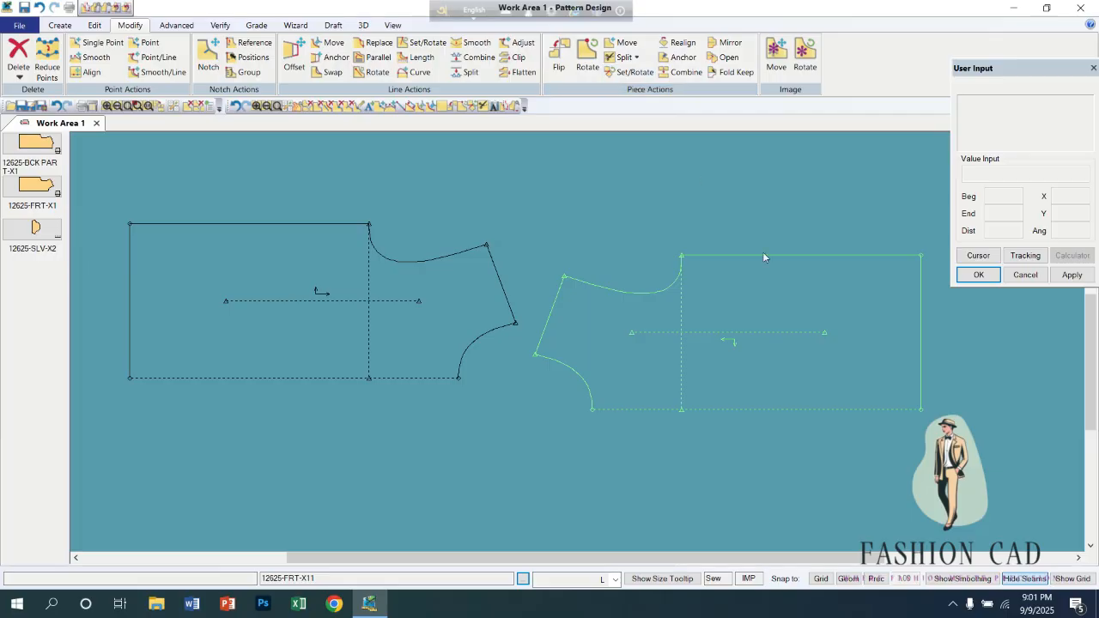
# Rotate the flipped front piece freely about its upper hem corner, with the increment set to None.
pyautogui.click(614, 74)
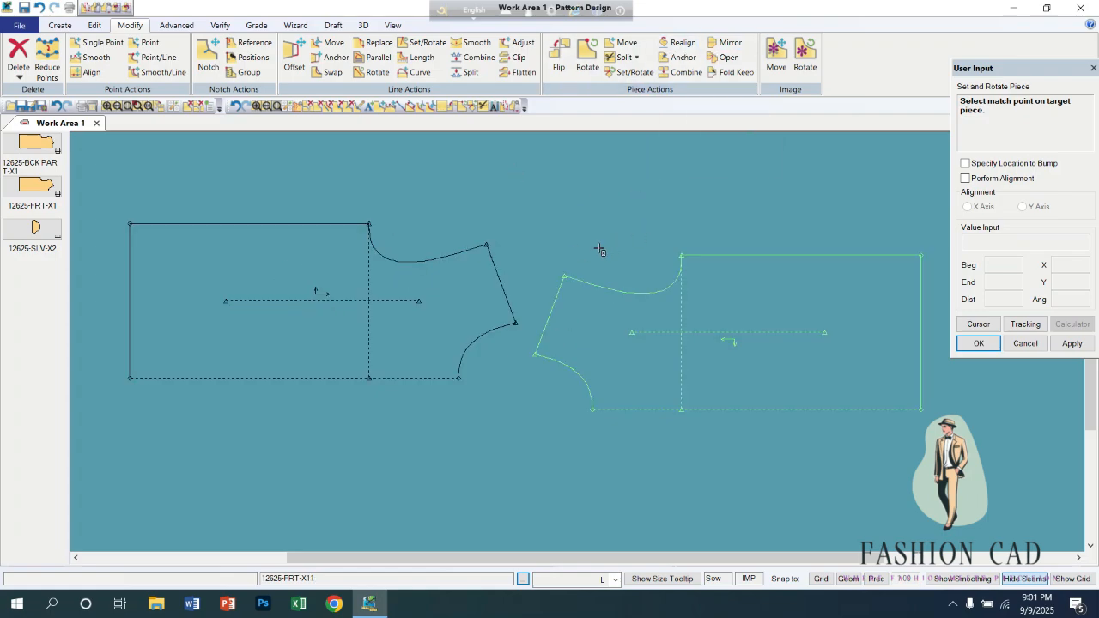
pyautogui.click(587, 56)
pyautogui.click(721, 314)
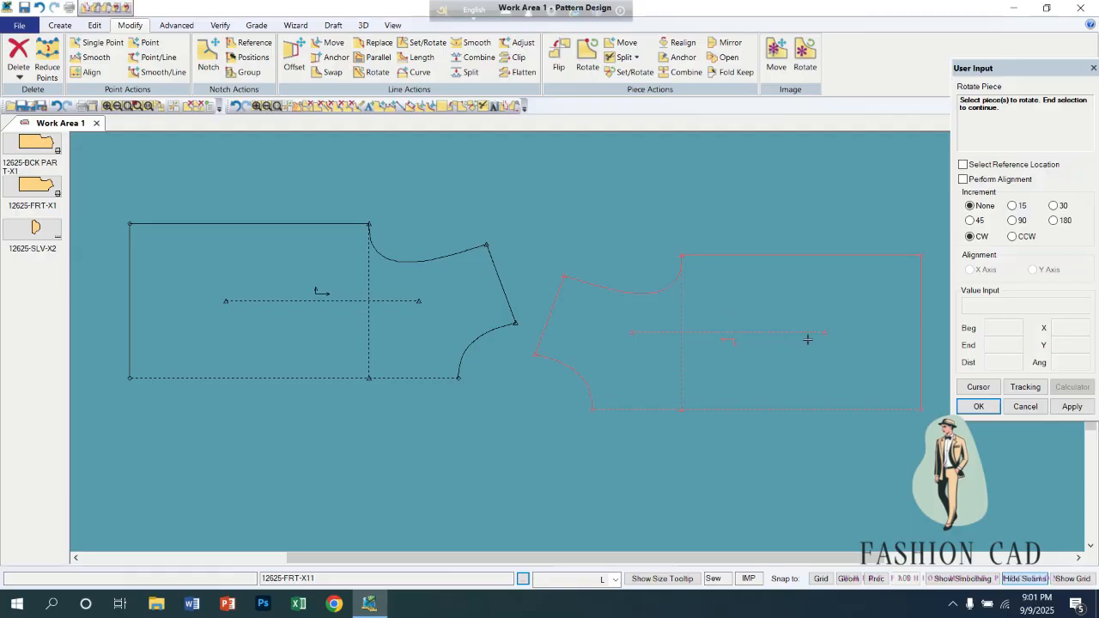
pyautogui.rightClick(806, 333)
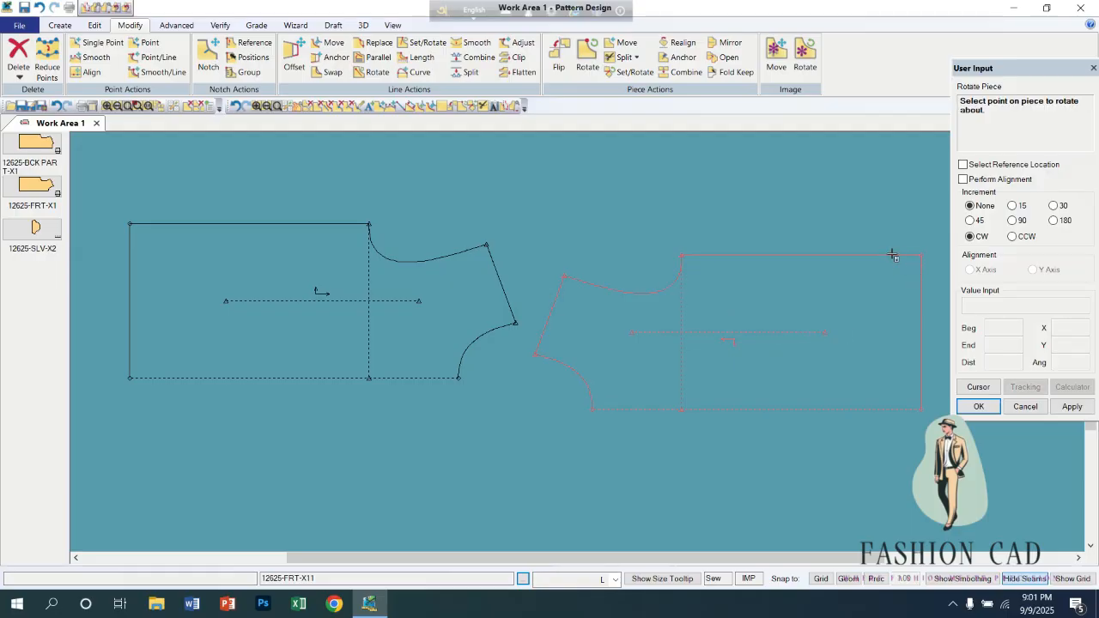
pyautogui.click(921, 255)
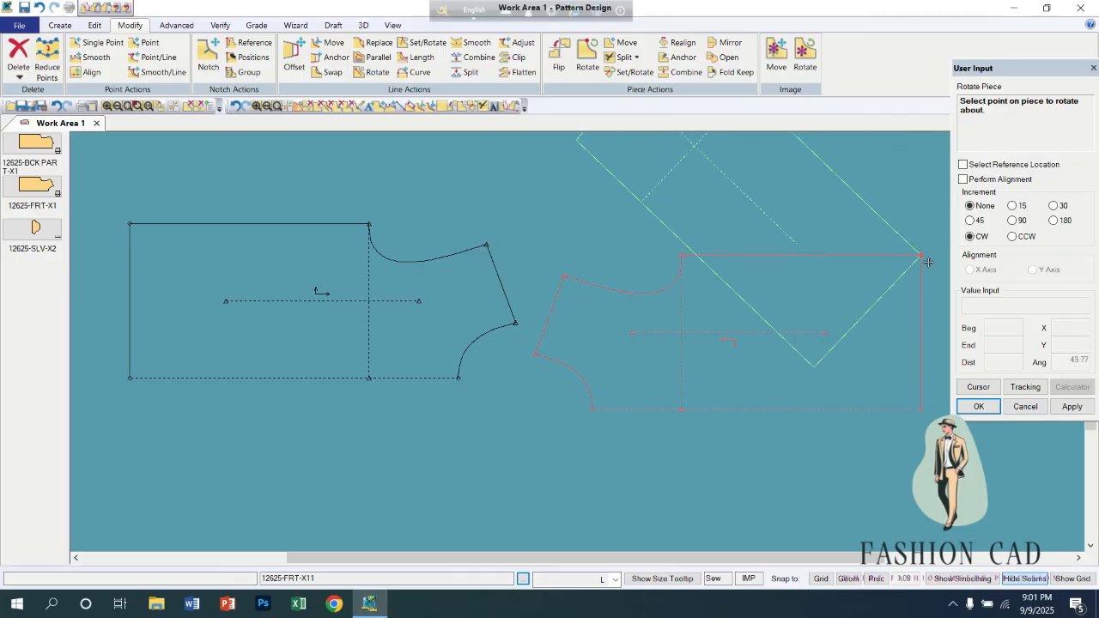
pyautogui.click(928, 261)
pyautogui.scroll(-1, 814, 243)
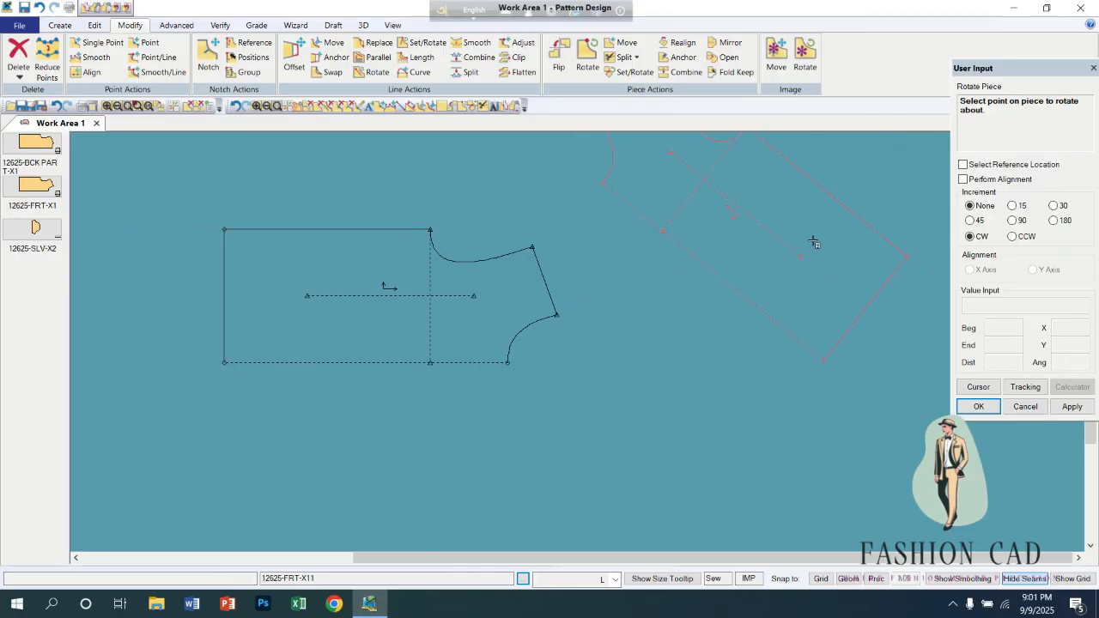
# Realign the rotated piece's grain line with Realign Grain/Grade Ref, and undo both the realignment and the rotation.
pyautogui.click(678, 42)
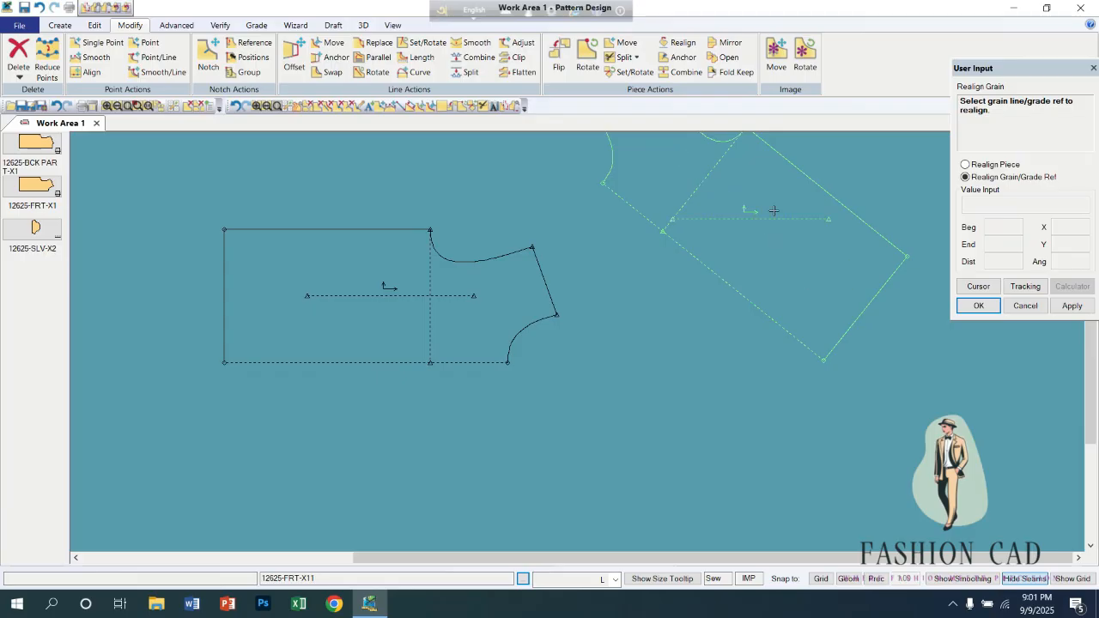
pyautogui.rightClick(734, 206)
pyautogui.click(755, 211)
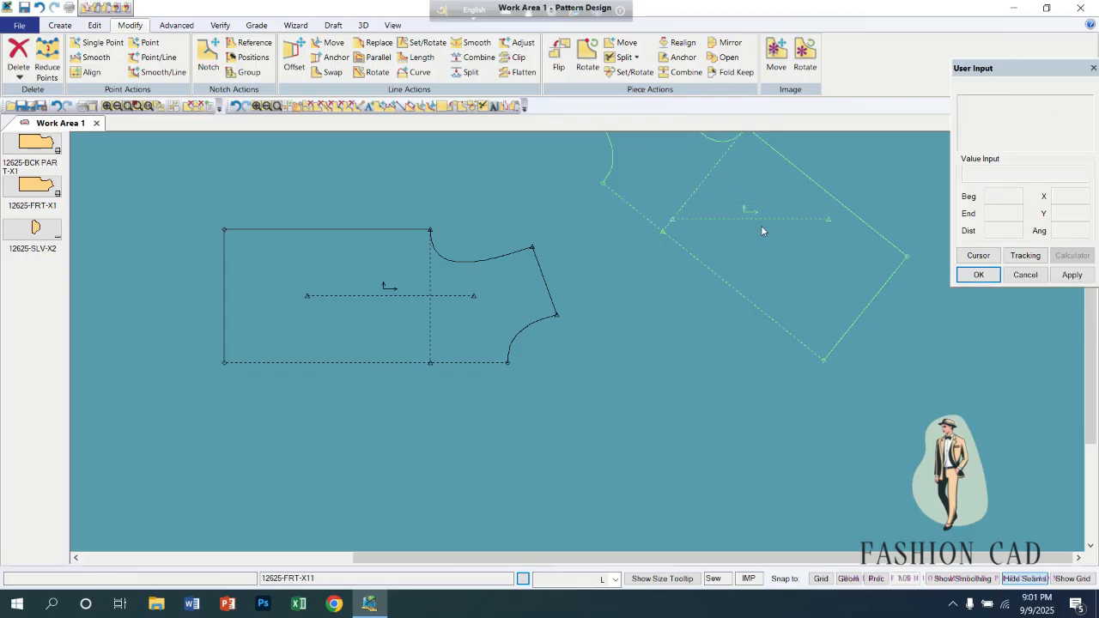
pyautogui.click(238, 106)
pyautogui.click(239, 108)
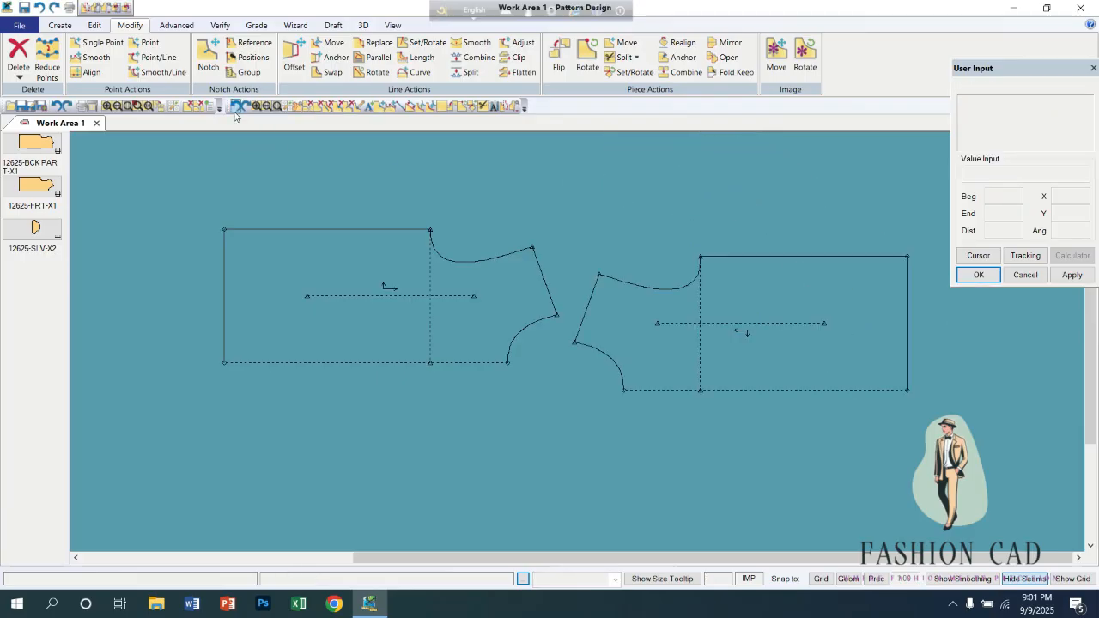
# Spread the two front pieces farther apart to leave a wide gap between their shoulder lines.
pyautogui.moveTo(449, 298); pyautogui.dragTo(435, 328)
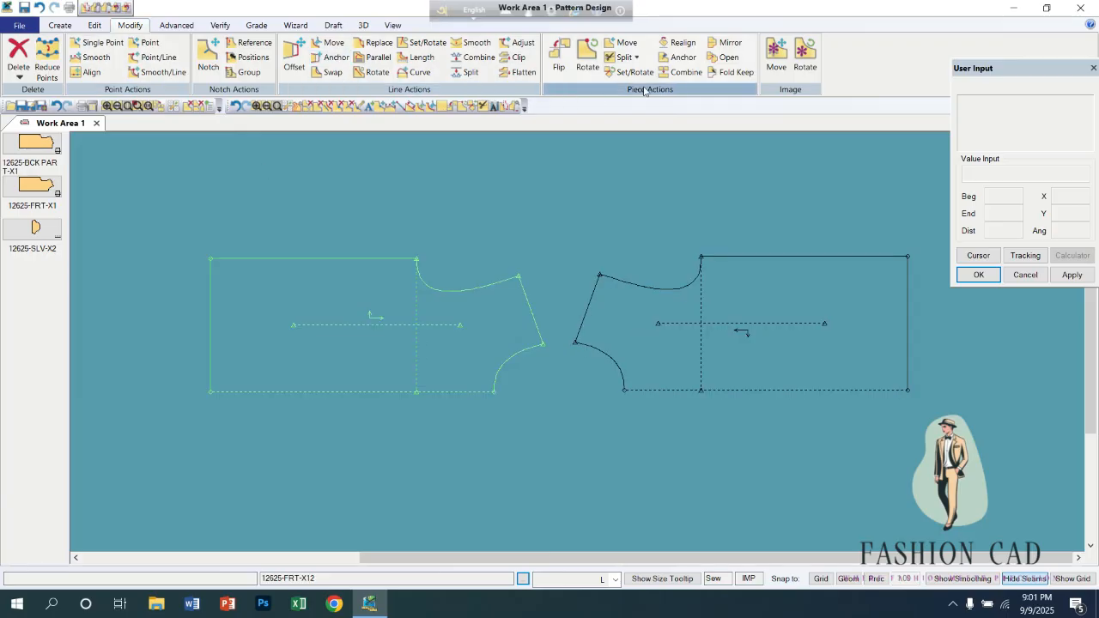
pyautogui.moveTo(466, 329); pyautogui.dragTo(428, 314)
pyautogui.moveTo(703, 310); pyautogui.dragTo(692, 295)
pyautogui.moveTo(441, 321); pyautogui.dragTo(412, 330)
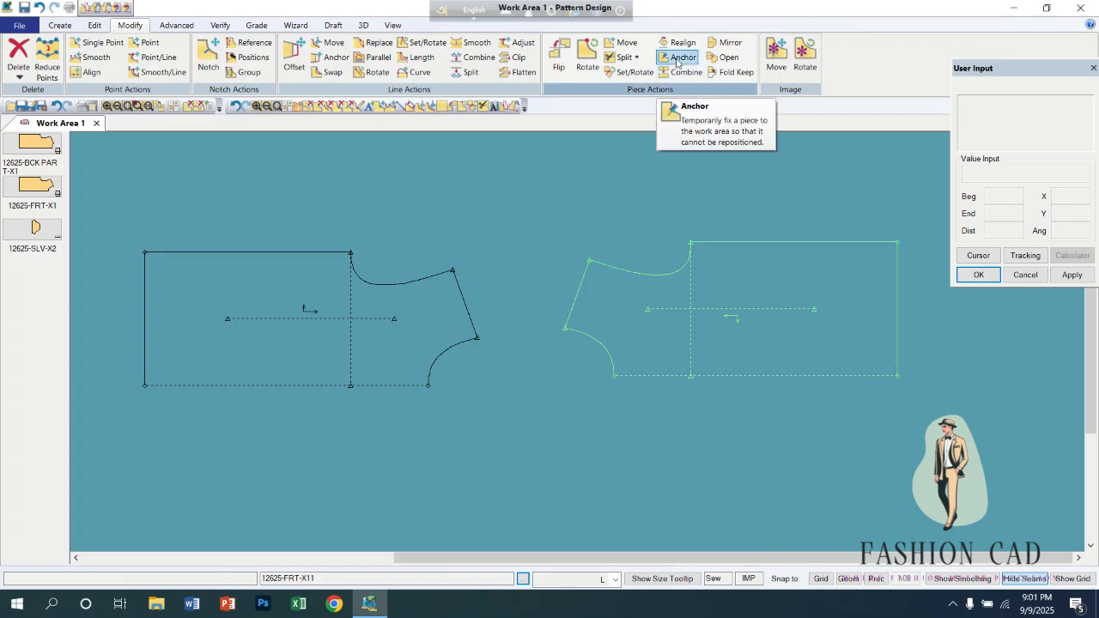
# Add the sleeve piece 12625-SLV-X2 to the work area and arrange it below and between the two front pieces.
pyautogui.click(677, 59)
pyautogui.moveTo(39, 229); pyautogui.dragTo(531, 419)
pyautogui.moveTo(395, 347); pyautogui.dragTo(396, 306)
pyautogui.moveTo(802, 282); pyautogui.dragTo(768, 345)
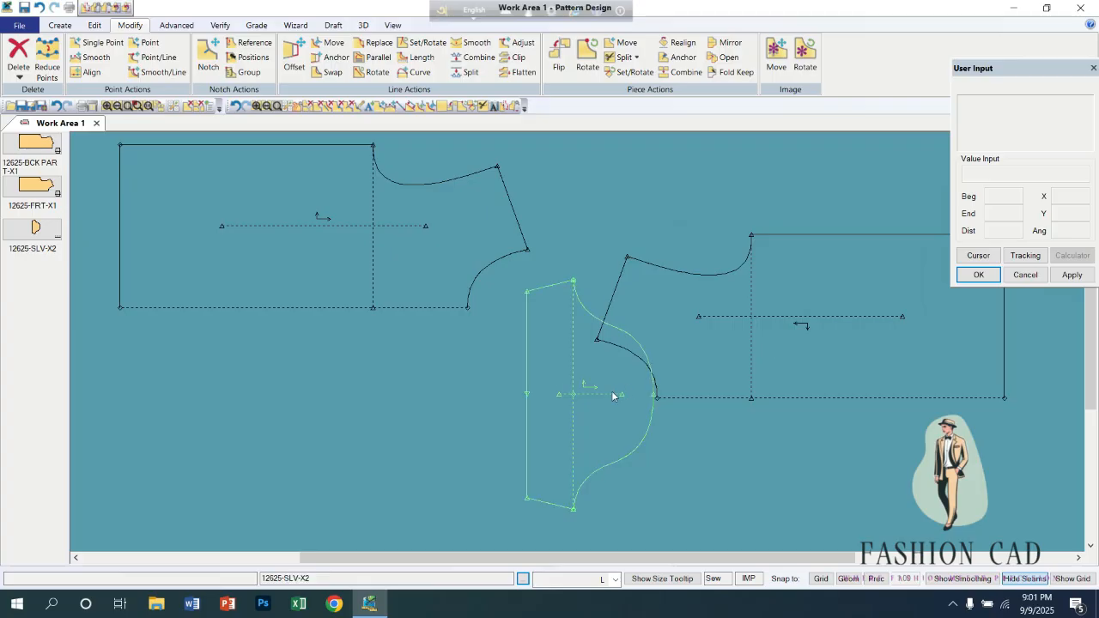
pyautogui.moveTo(585, 402); pyautogui.dragTo(486, 403)
pyautogui.moveTo(437, 226); pyautogui.dragTo(470, 223)
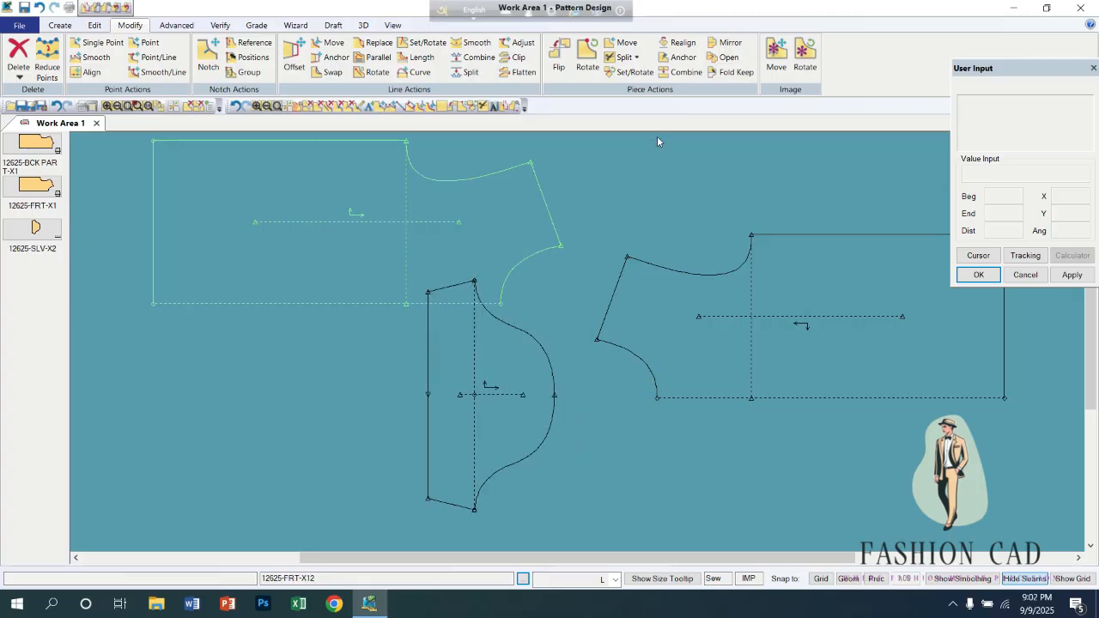
# Anchor the sleeve piece so that it is fixed in the work area.
pyautogui.click(679, 58)
pyautogui.click(522, 375)
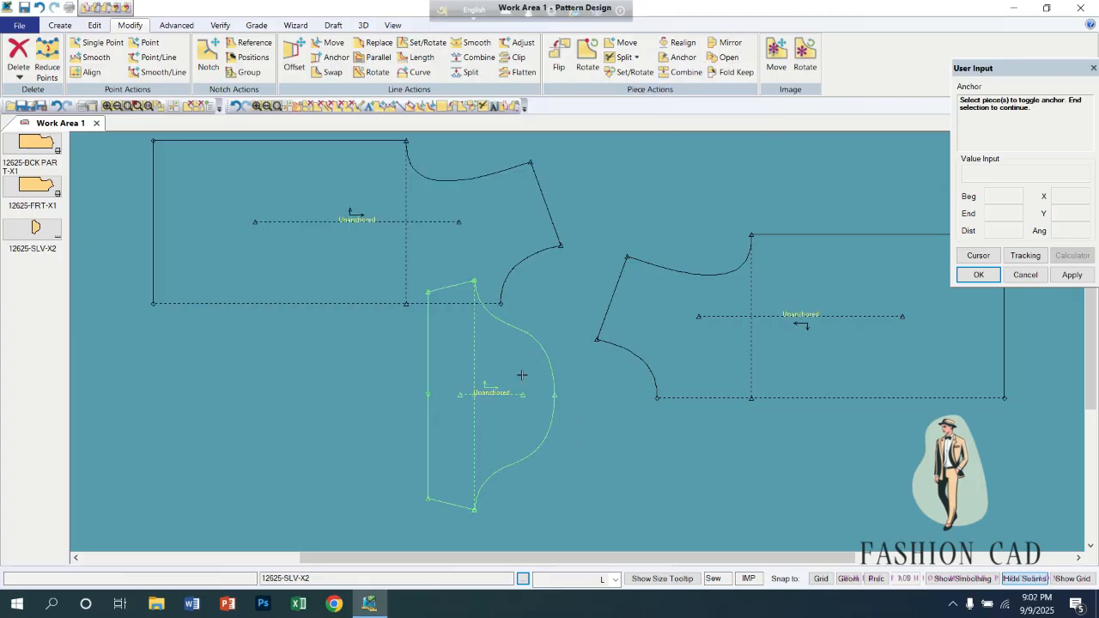
pyautogui.click(490, 376)
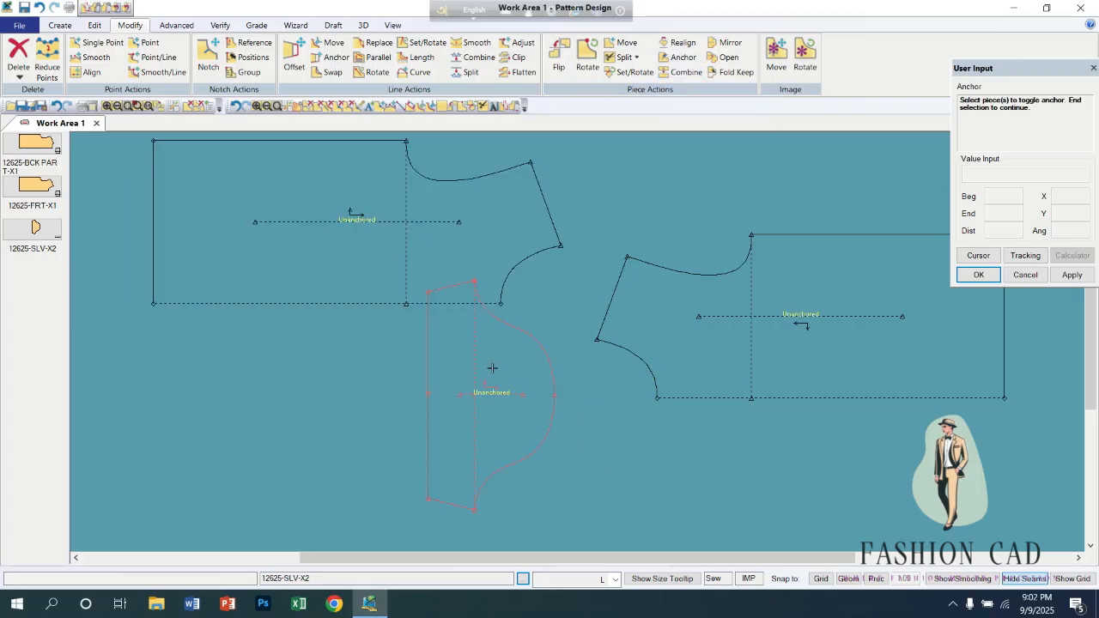
pyautogui.rightClick(551, 302)
pyautogui.click(553, 303)
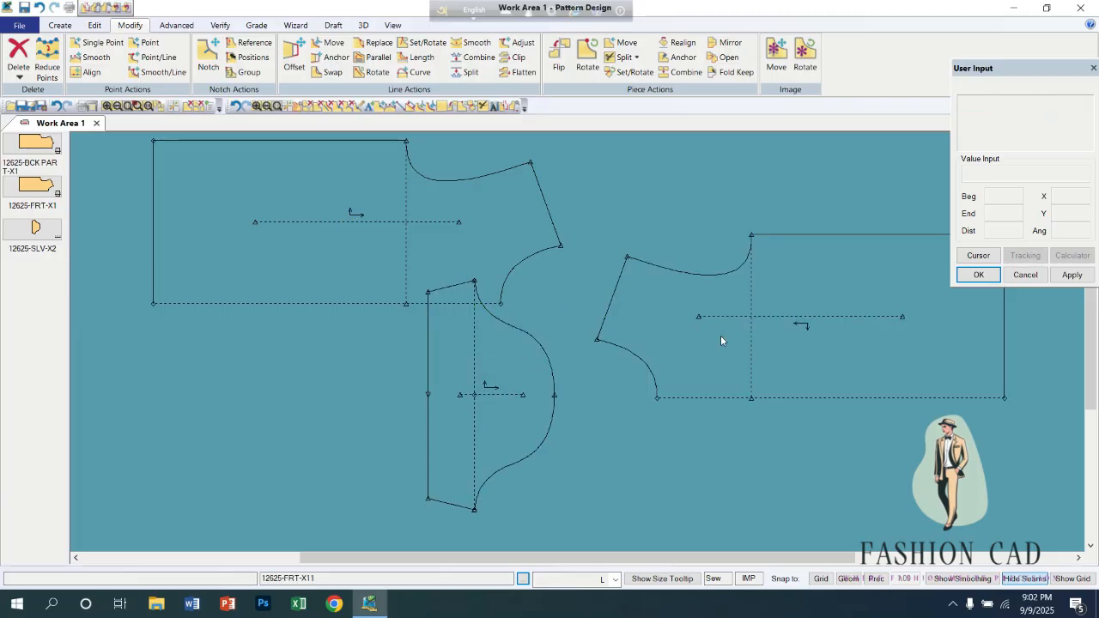
# Move the two front pieces around the anchored sleeve, and try to pick up the sleeve to test the anchor.
pyautogui.moveTo(720, 335); pyautogui.dragTo(762, 269)
pyautogui.moveTo(374, 230); pyautogui.dragTo(358, 187)
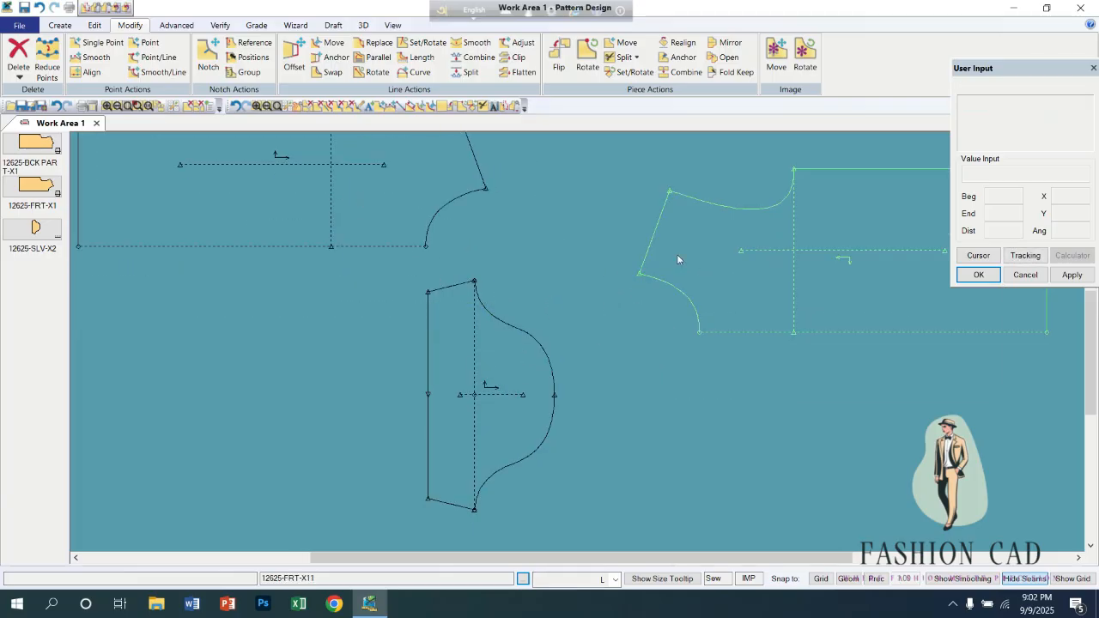
pyautogui.moveTo(690, 255); pyautogui.dragTo(655, 214)
pyautogui.click(467, 396)
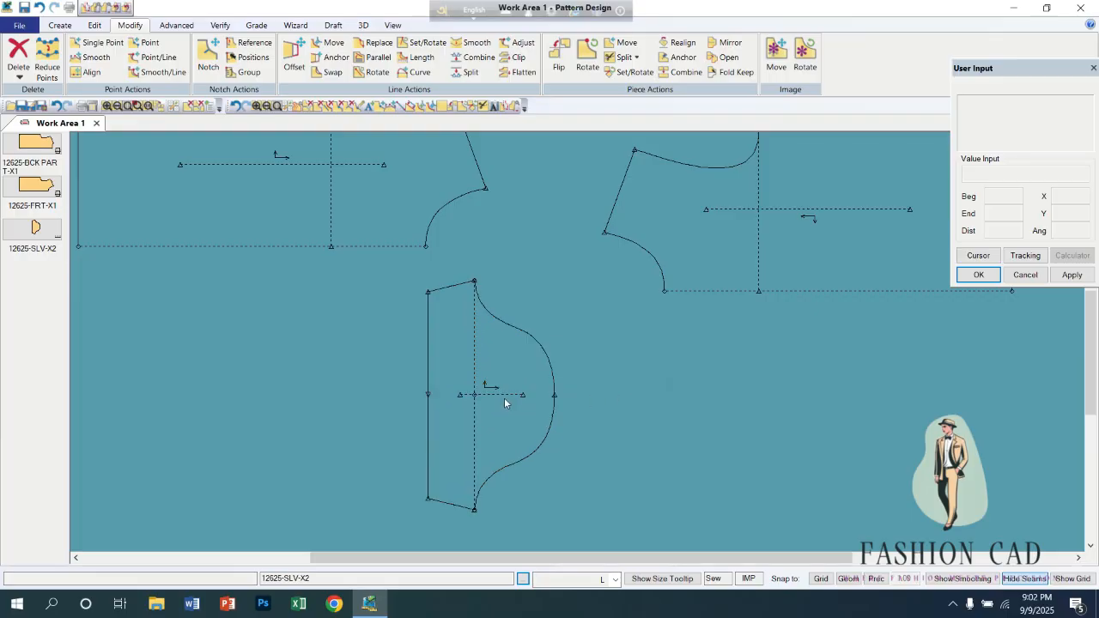
pyautogui.moveTo(390, 250); pyautogui.dragTo(475, 319)
pyautogui.moveTo(765, 257); pyautogui.dragTo(729, 330)
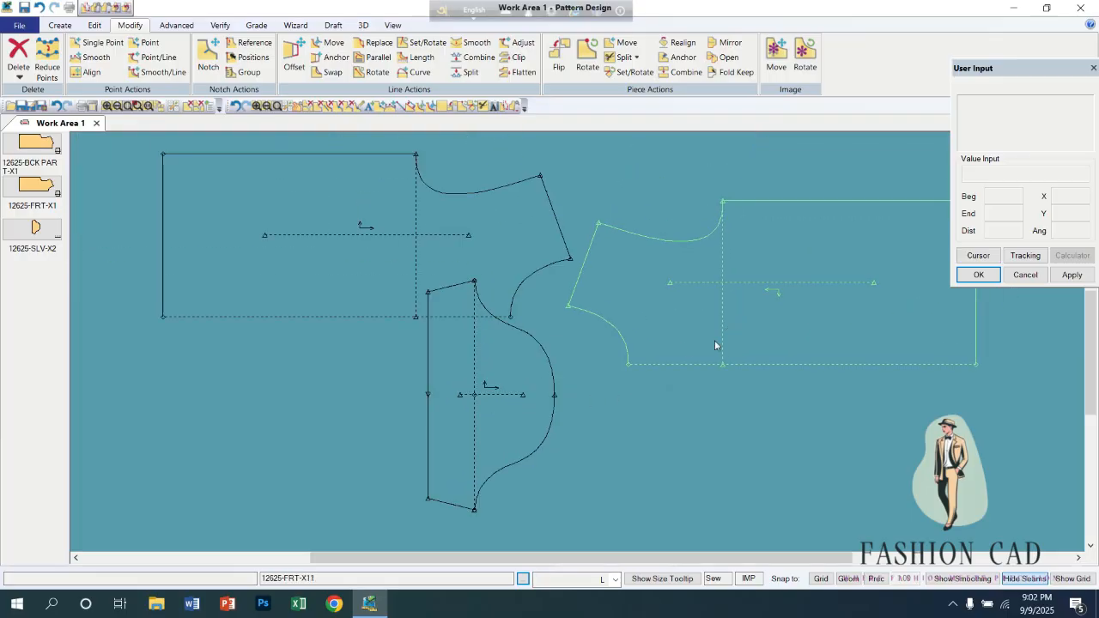
# Place the two front pieces side by side above the sleeve and release the sleeve piece's anchor.
pyautogui.moveTo(480, 221); pyautogui.dragTo(412, 224)
pyautogui.moveTo(643, 285); pyautogui.dragTo(605, 237)
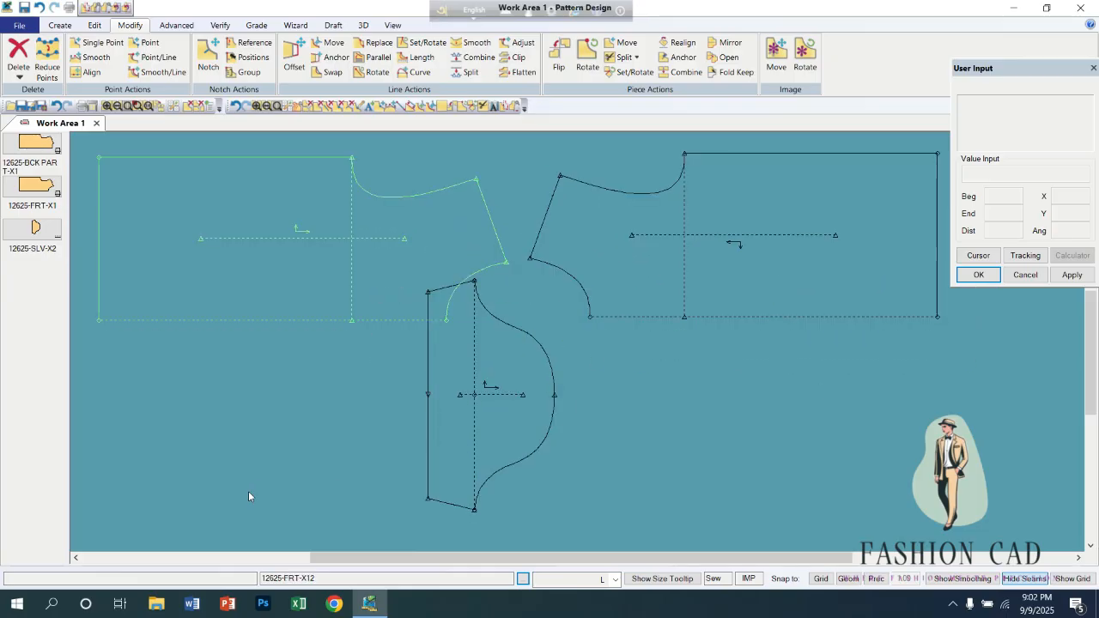
pyautogui.click(694, 59)
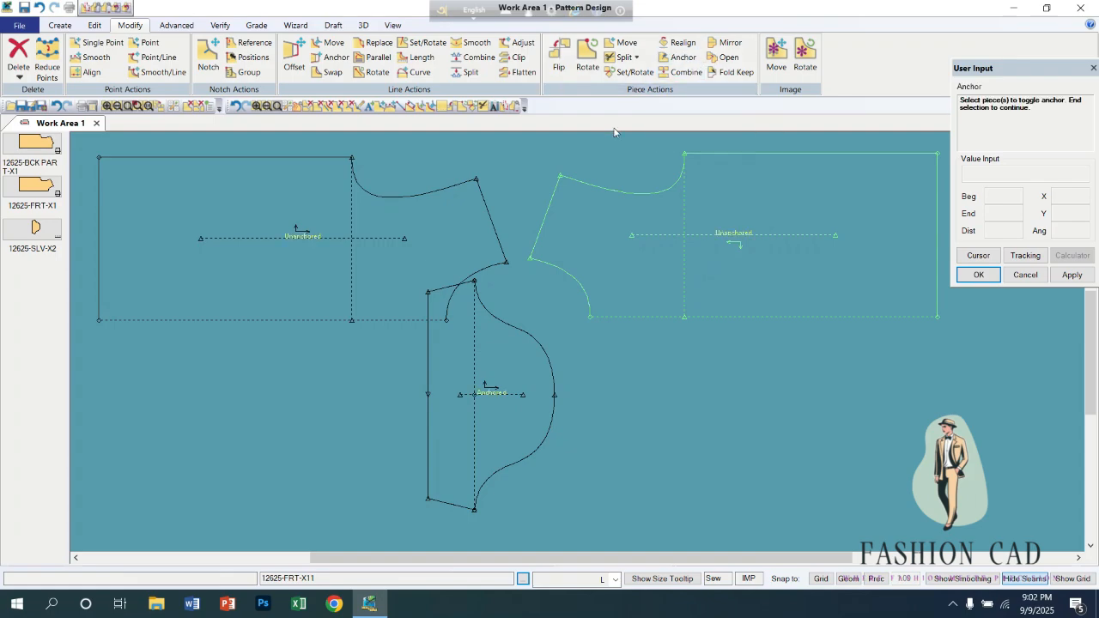
pyautogui.click(485, 381)
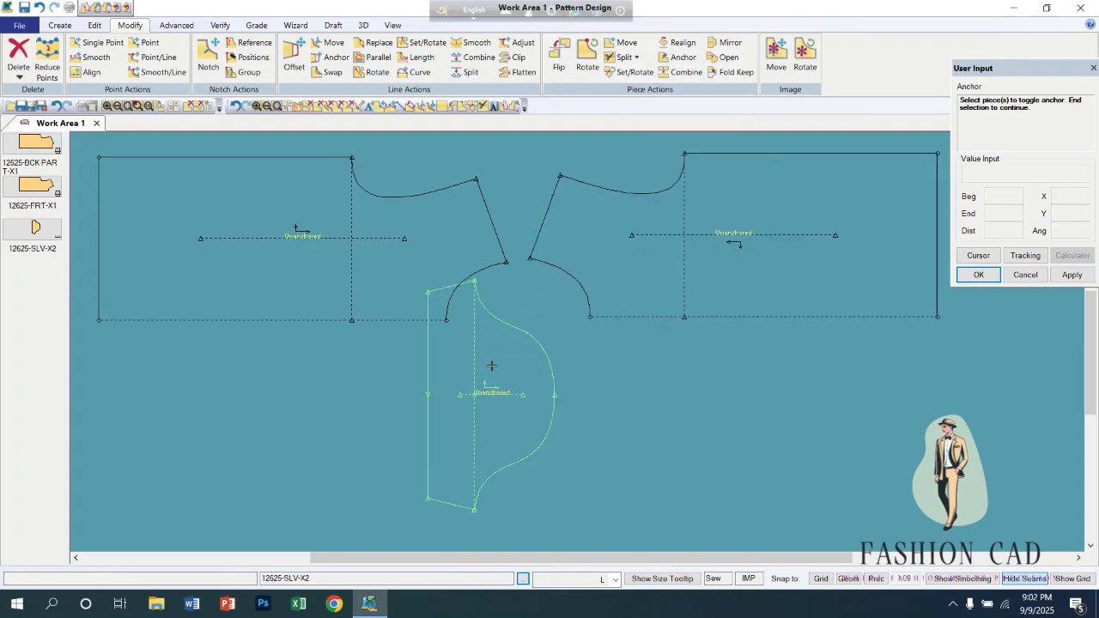
pyautogui.rightClick(489, 365)
pyautogui.click(490, 374)
# Move the sleeve and both front pieces around the work area to test that the sleeve is no longer anchored.
pyautogui.moveTo(490, 371); pyautogui.dragTo(421, 412)
pyautogui.moveTo(417, 263); pyautogui.dragTo(393, 230)
pyautogui.moveTo(612, 258); pyautogui.dragTo(674, 273)
pyautogui.moveTo(383, 477); pyautogui.dragTo(545, 411)
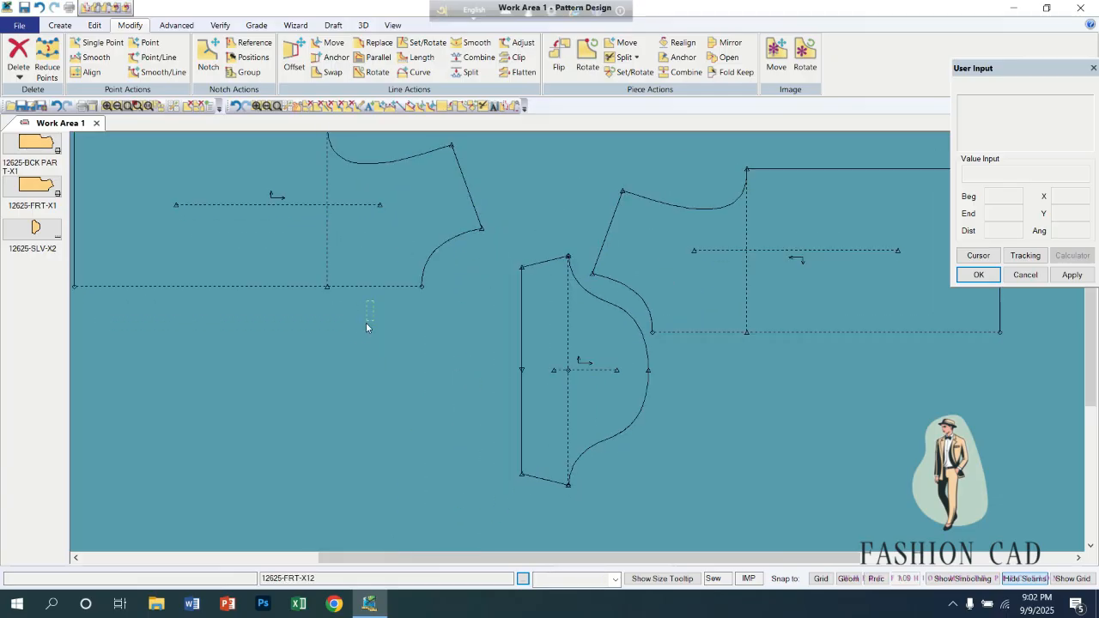
pyautogui.moveTo(351, 331); pyautogui.dragTo(319, 327)
pyautogui.moveTo(548, 383); pyautogui.dragTo(508, 414)
pyautogui.moveTo(696, 283); pyautogui.dragTo(683, 257)
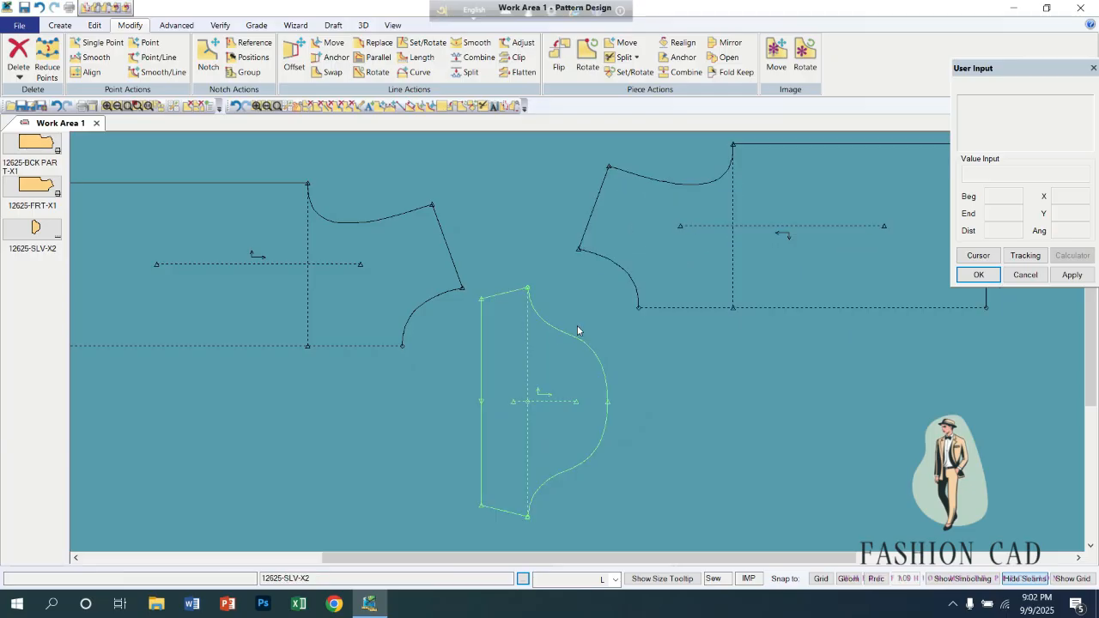
pyautogui.moveTo(350, 335); pyautogui.dragTo(386, 275)
pyautogui.moveTo(503, 406); pyautogui.dragTo(511, 367)
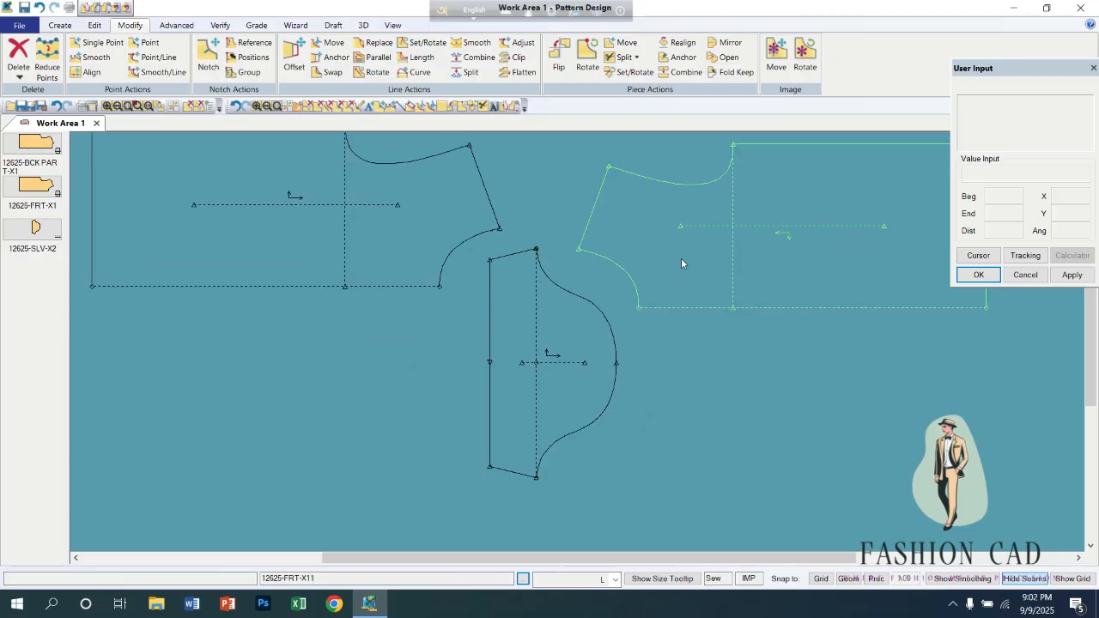
pyautogui.moveTo(686, 265); pyautogui.dragTo(704, 286)
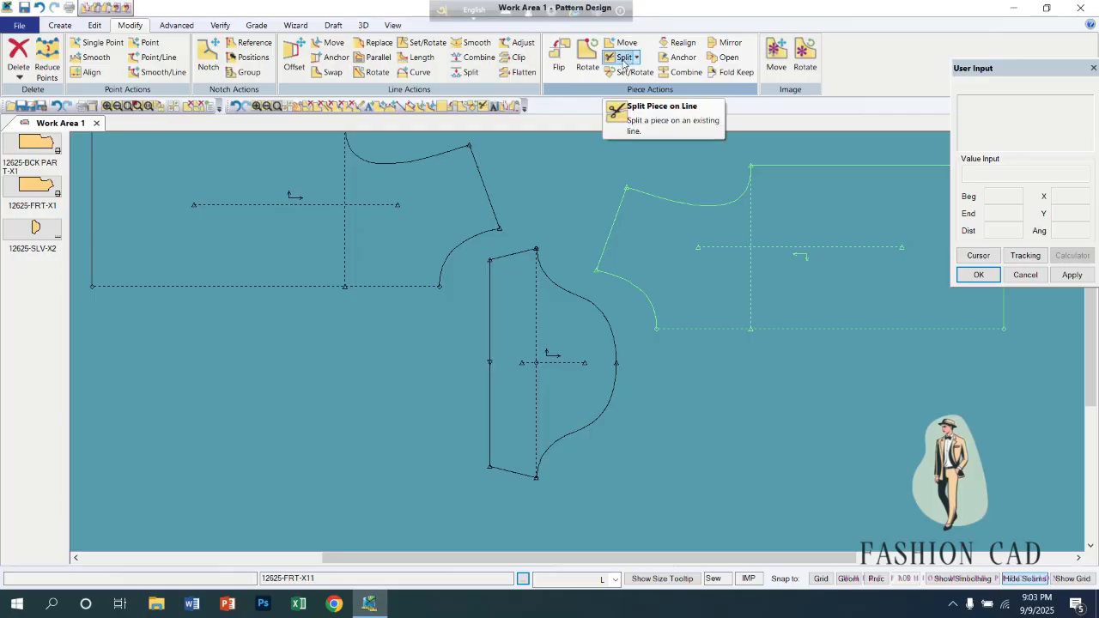
# Rearrange the pieces so one front piece lies free, with the sleeve moved over to the flipped front piece.
pyautogui.moveTo(361, 273); pyautogui.dragTo(417, 380)
pyautogui.moveTo(527, 400); pyautogui.dragTo(777, 415)
pyautogui.moveTo(501, 346); pyautogui.dragTo(512, 345)
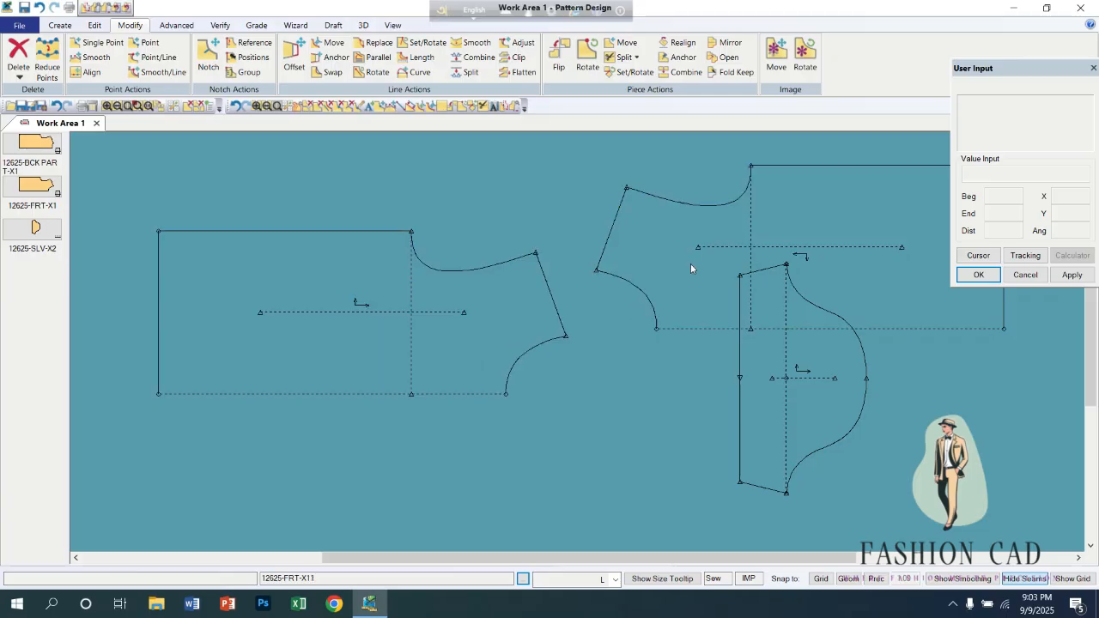
pyautogui.moveTo(690, 264); pyautogui.dragTo(765, 259)
pyautogui.moveTo(543, 297); pyautogui.dragTo(595, 283)
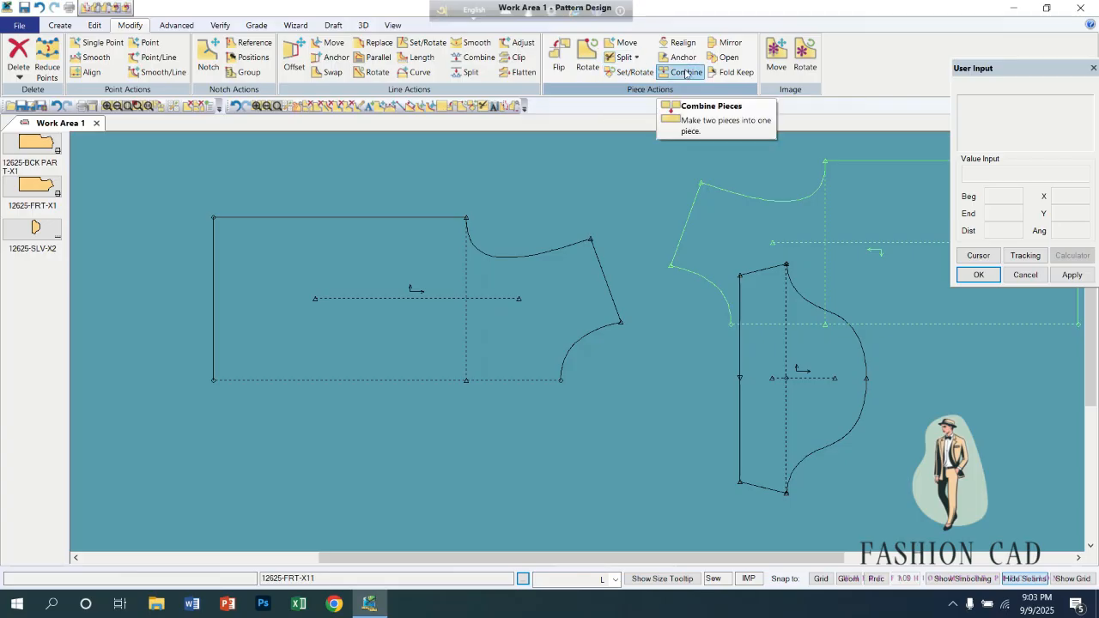
# Draw a vertical 2-point line about 11.22 long across the body of the free front piece, from its upper edge to its lower edge.
pyautogui.click(633, 57)
pyautogui.click(637, 71)
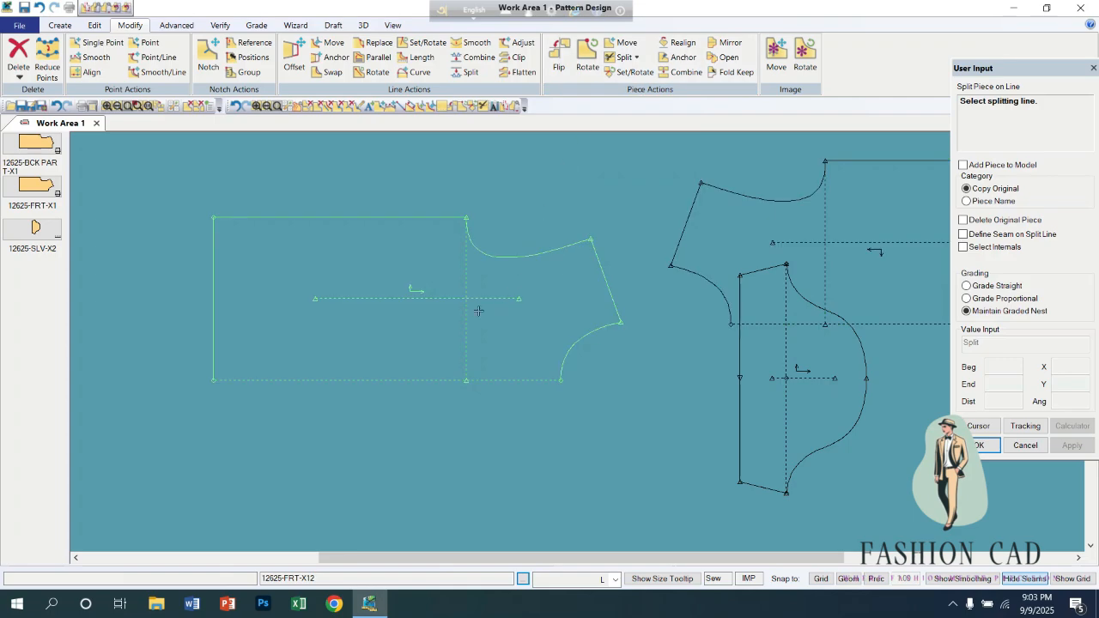
pyautogui.click(78, 27)
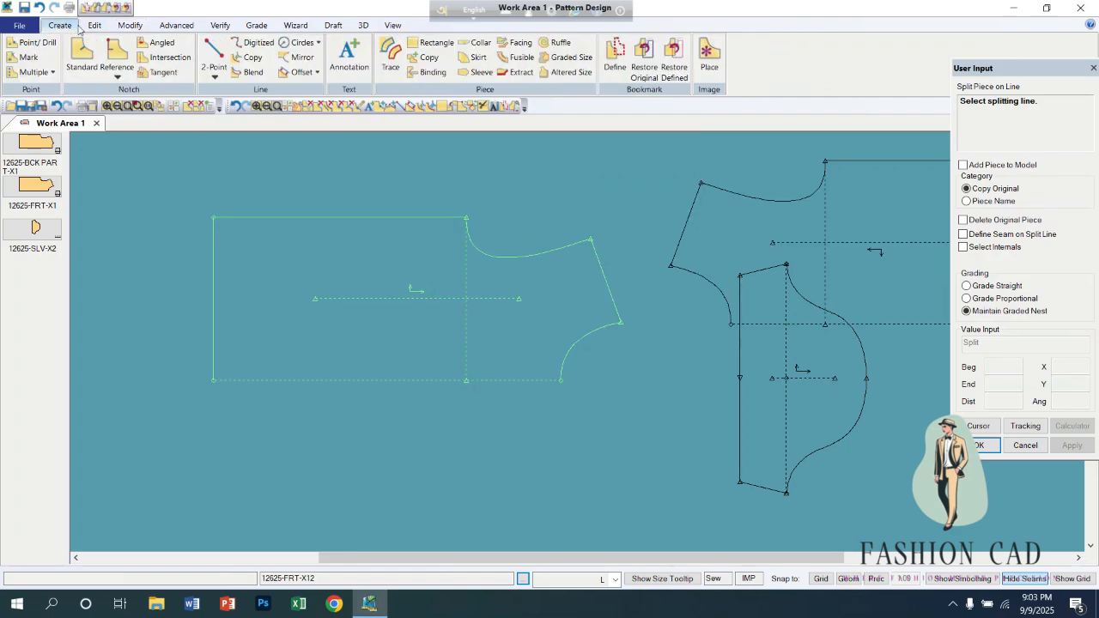
pyautogui.click(214, 52)
pyautogui.click(335, 217)
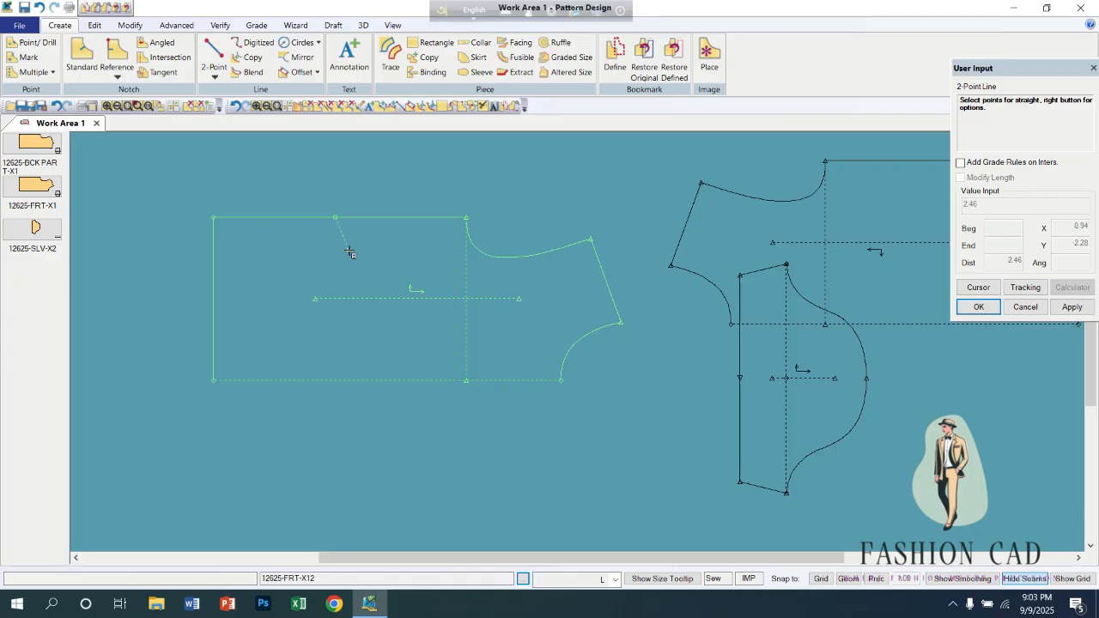
pyautogui.rightClick(351, 248)
pyautogui.click(329, 509)
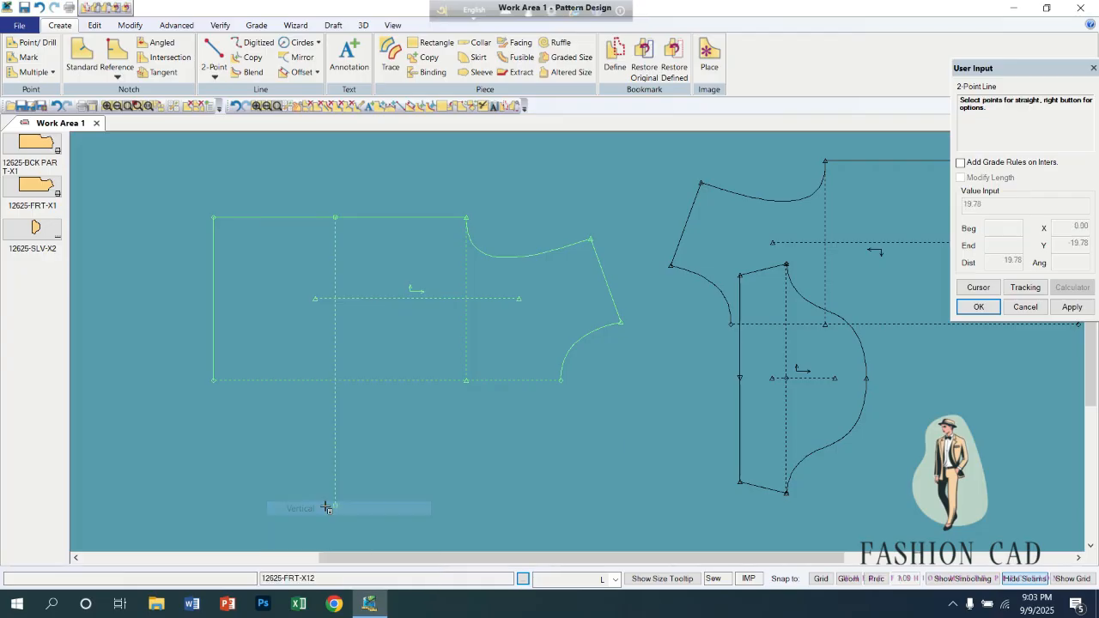
pyautogui.click(334, 386)
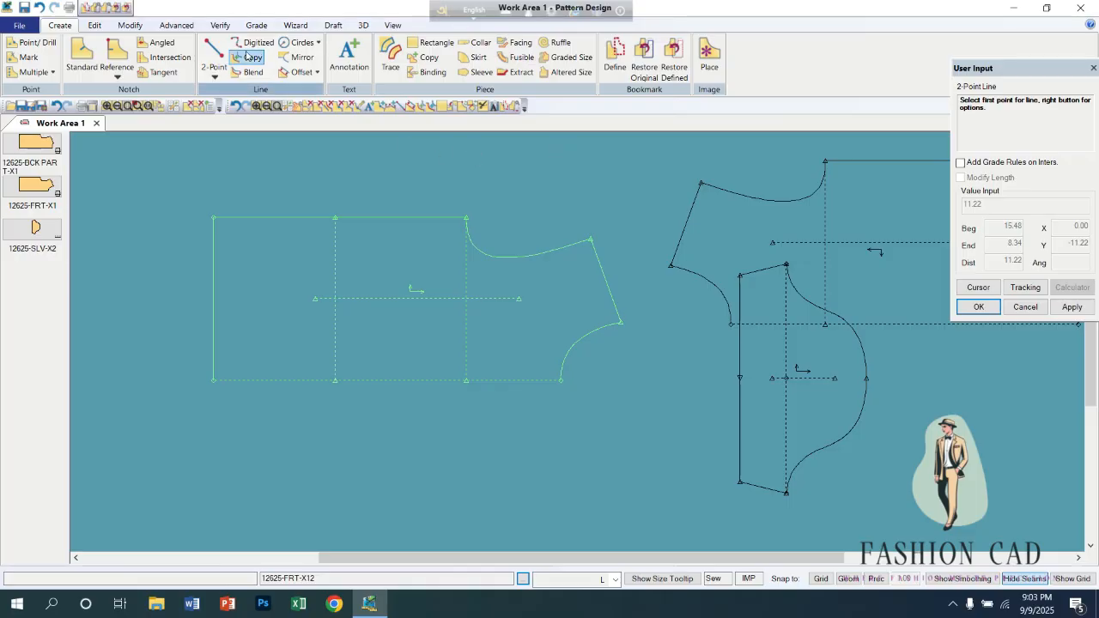
# Split the front piece on the new vertical line with Copy Original and Maintain Graded Nest, accepting the default piece names.
pyautogui.click(134, 27)
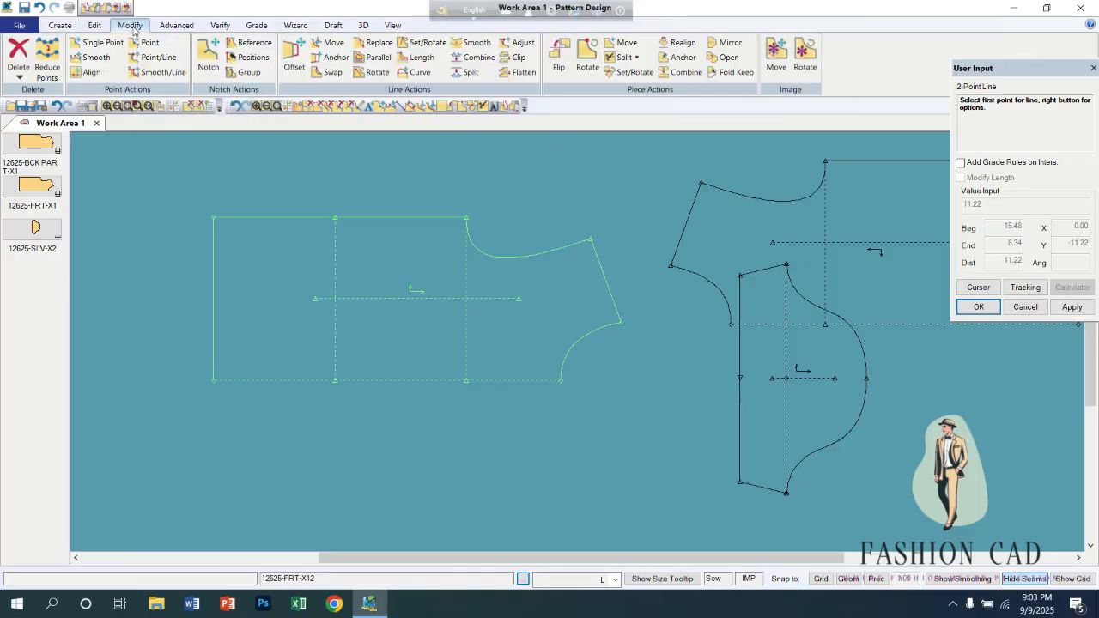
pyautogui.click(631, 56)
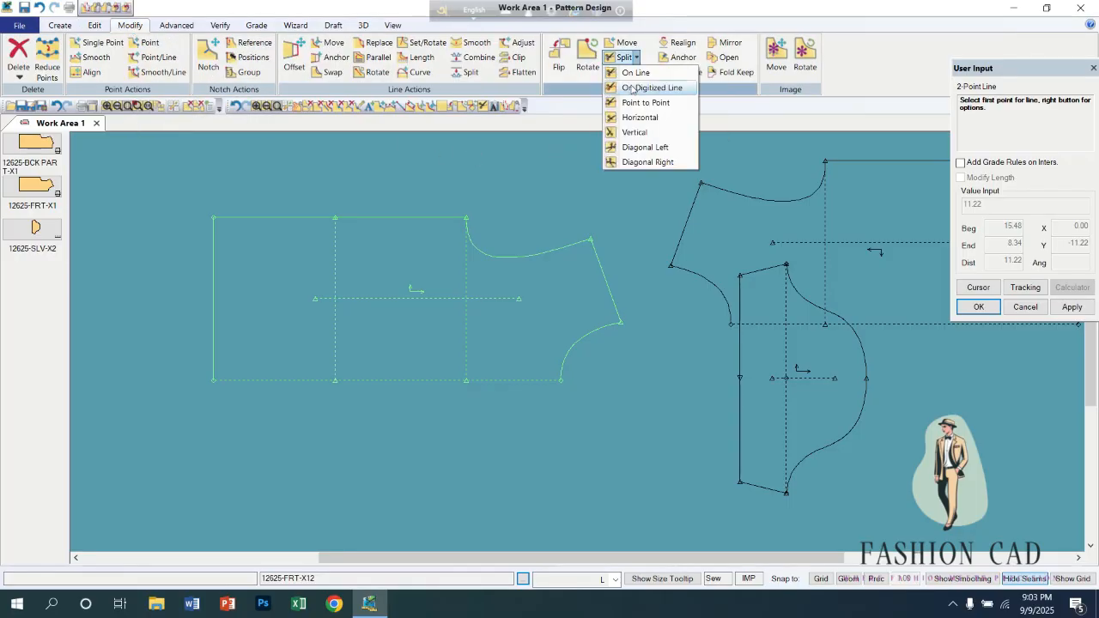
pyautogui.click(643, 72)
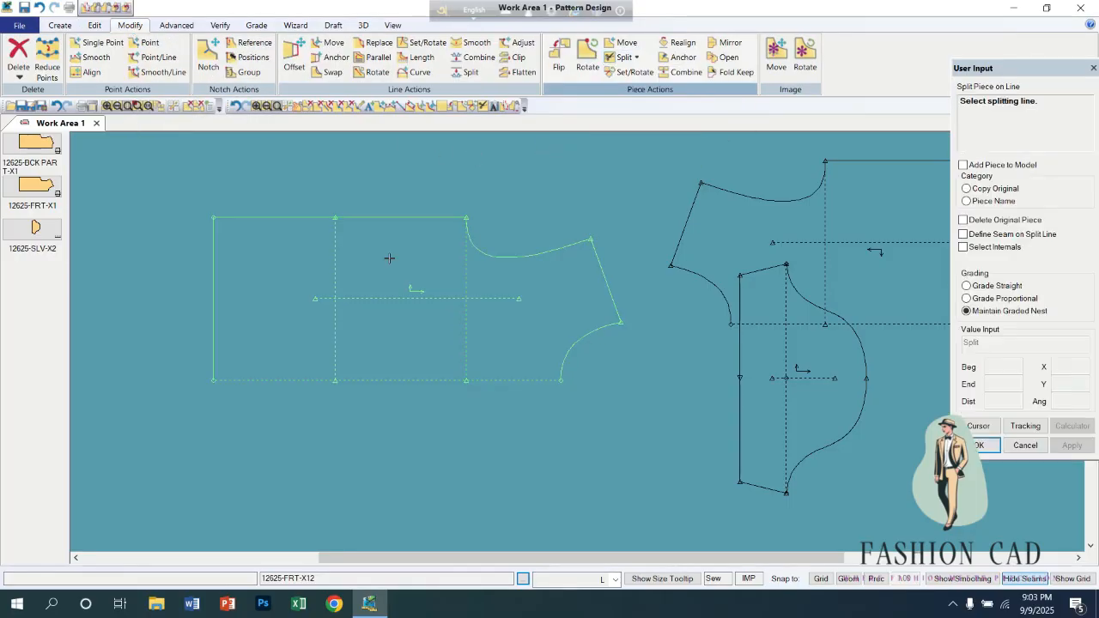
pyautogui.click(335, 259)
pyautogui.rightClick(286, 272)
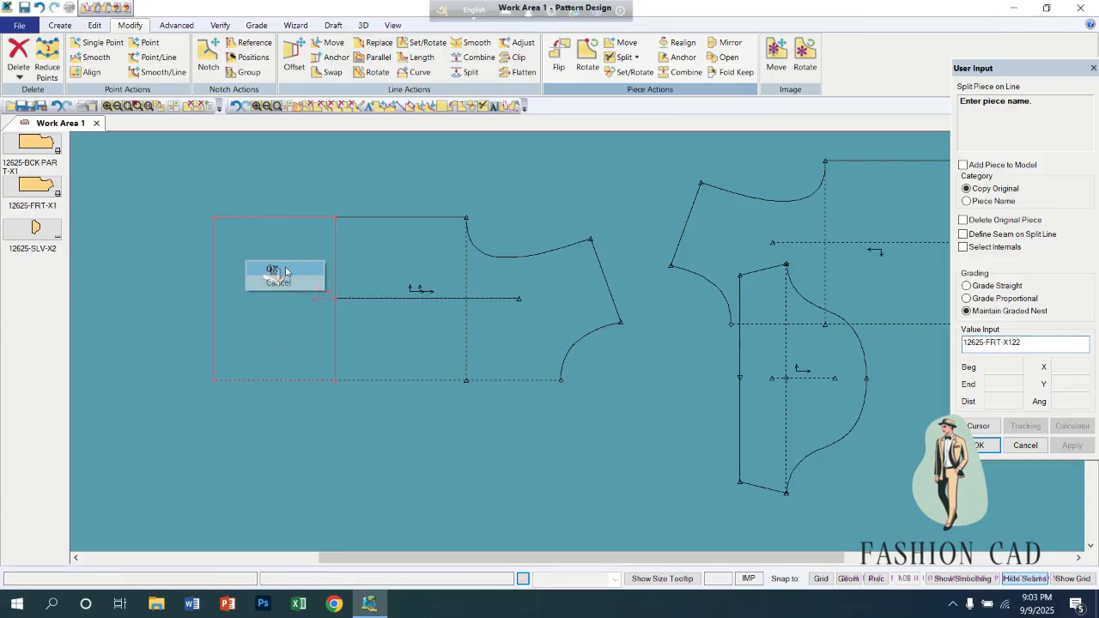
pyautogui.click(273, 270)
pyautogui.rightClick(286, 268)
pyautogui.click(274, 269)
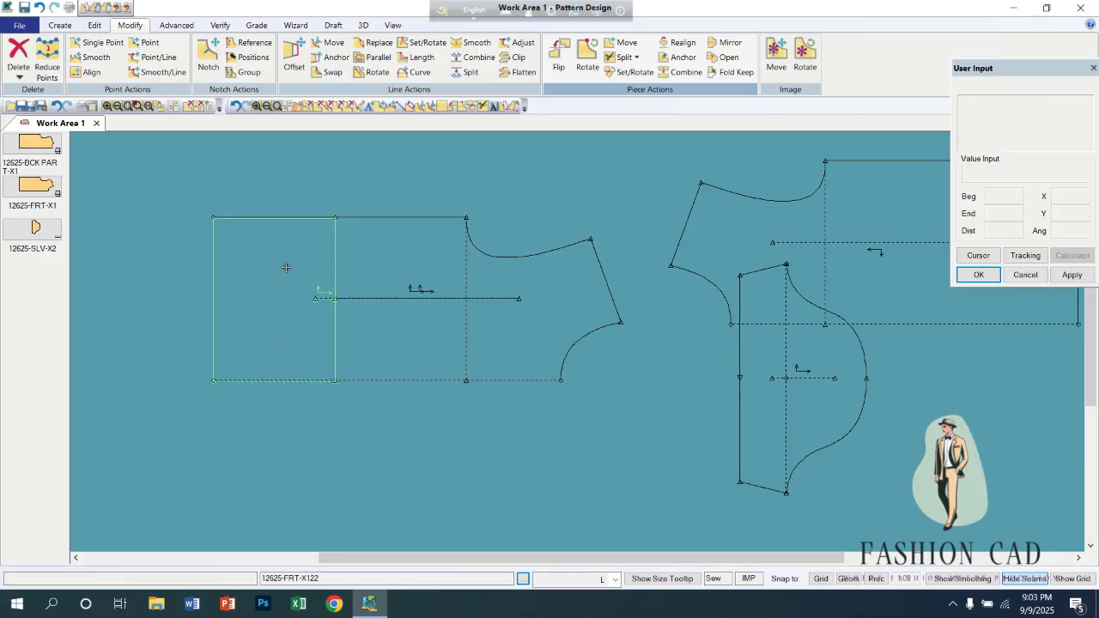
# Move the original front piece up and set the two split parts side by side below it with a small gap.
pyautogui.click(205, 433)
pyautogui.click(394, 474)
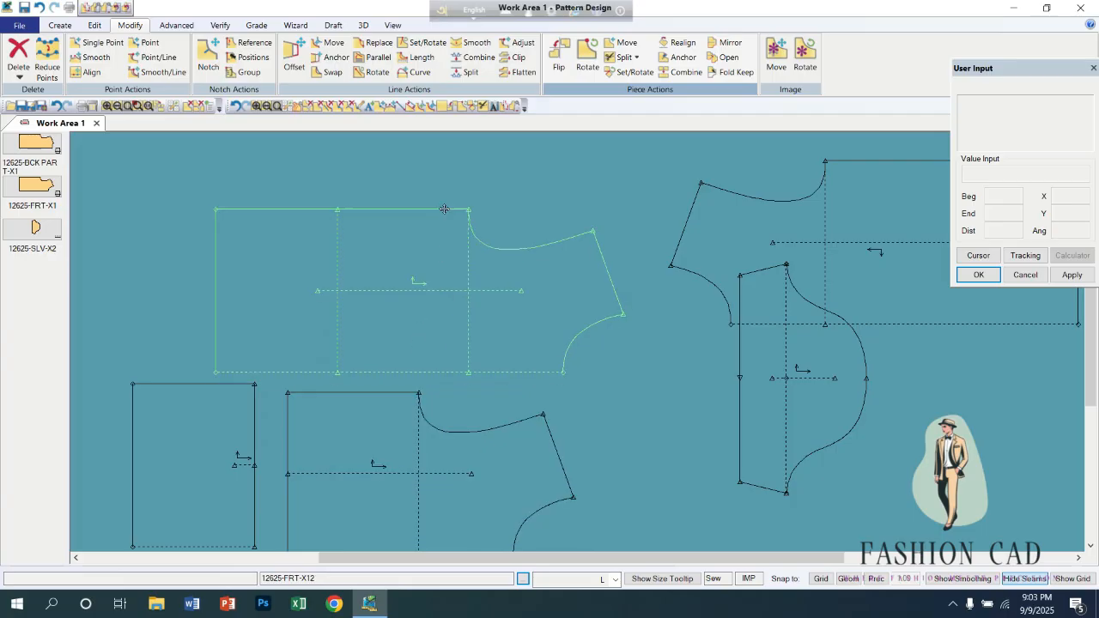
pyautogui.click(452, 140)
pyautogui.click(205, 352)
pyautogui.click(398, 419)
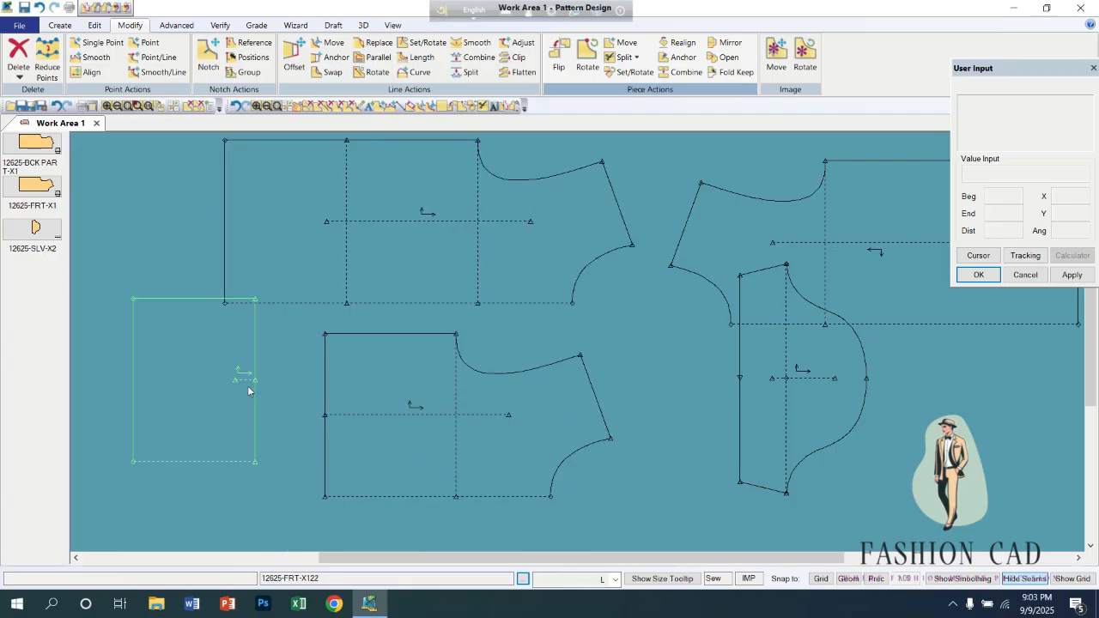
pyautogui.click(240, 428)
pyautogui.click(252, 479)
pyautogui.click(370, 425)
pyautogui.click(338, 444)
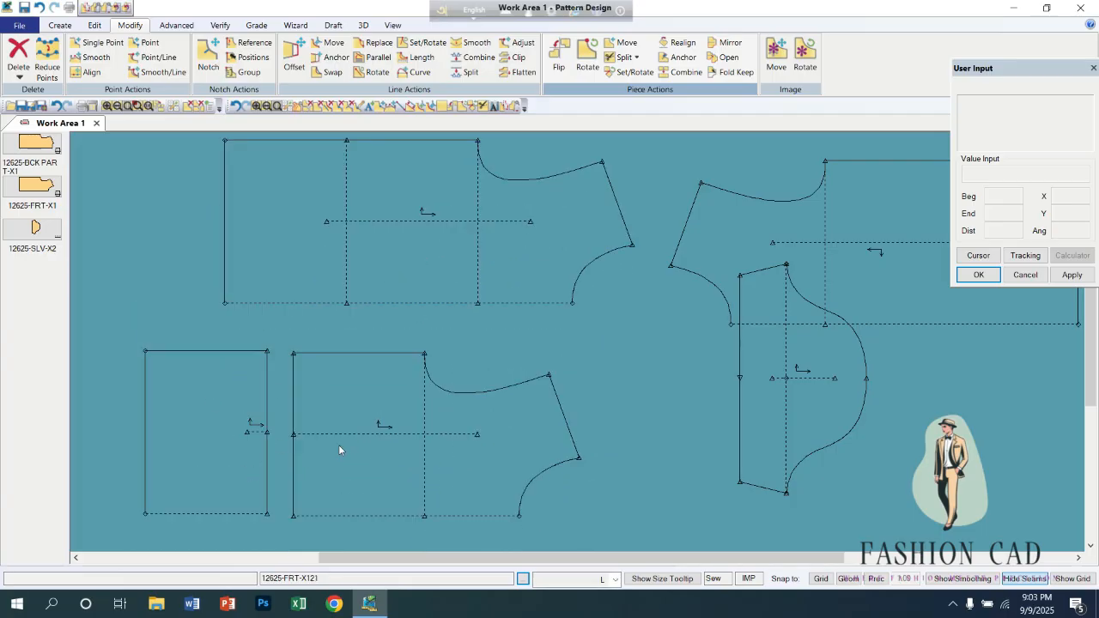
# Show the seams on all pieces and move the unsplit front piece slightly down.
pyautogui.click(687, 75)
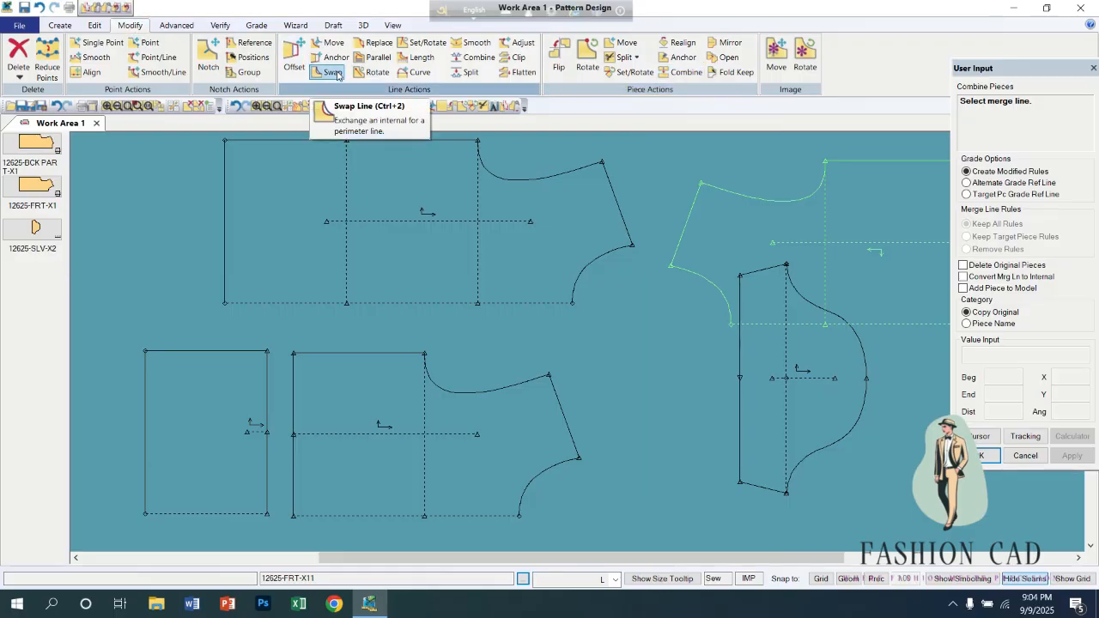
pyautogui.click(184, 27)
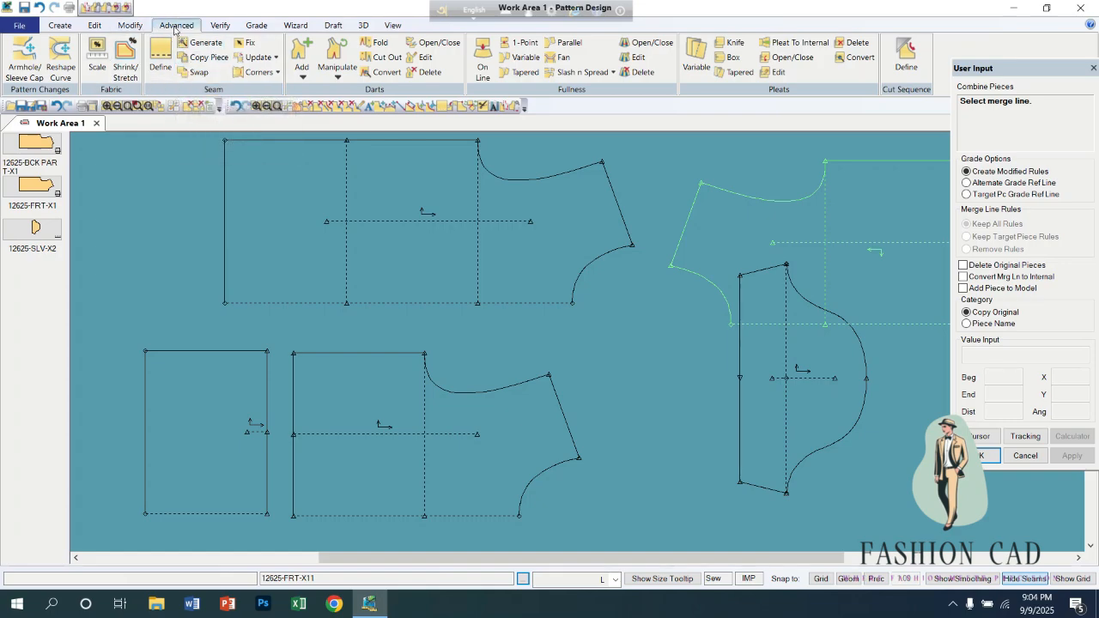
pyautogui.click(1024, 580)
pyautogui.press('Escape')
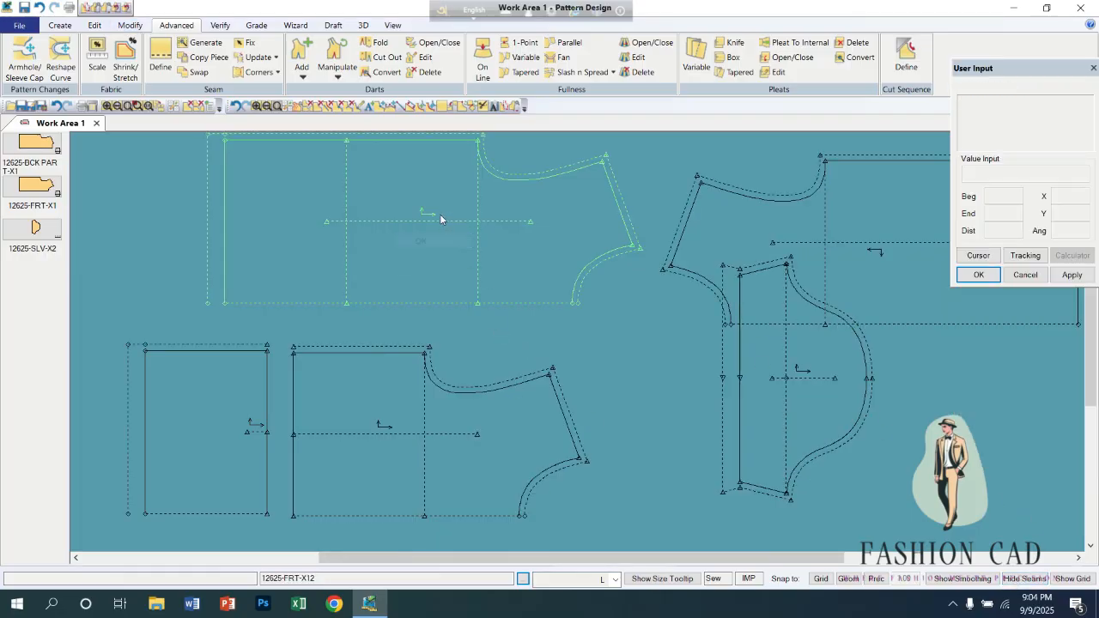
pyautogui.moveTo(441, 217); pyautogui.dragTo(439, 251)
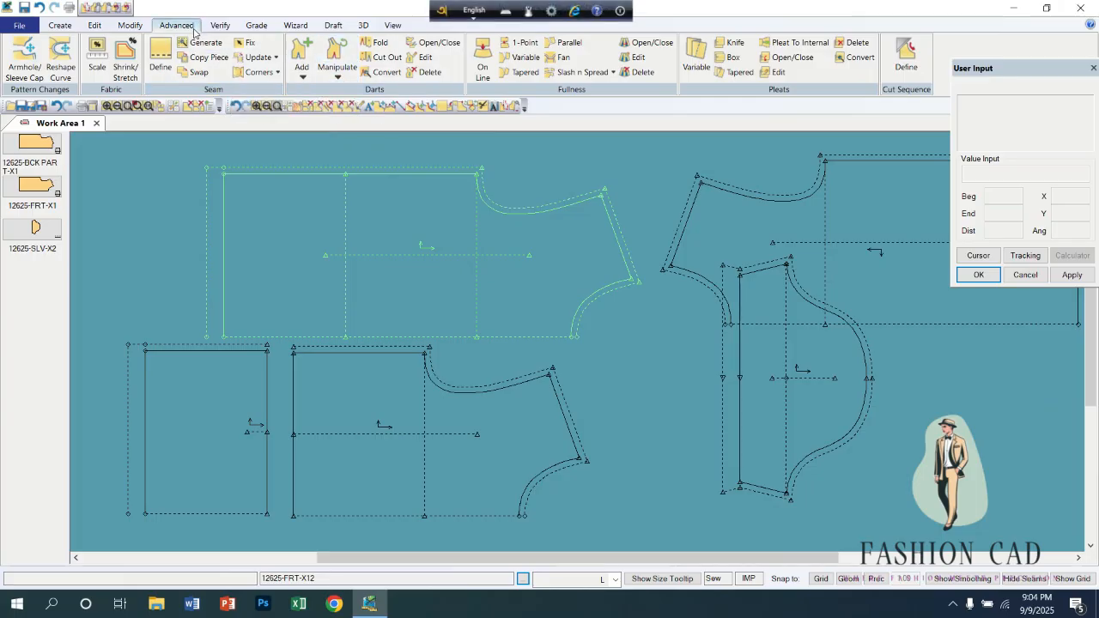
# Swap the sew and cut lines of the unsplit front piece.
pyautogui.click(194, 72)
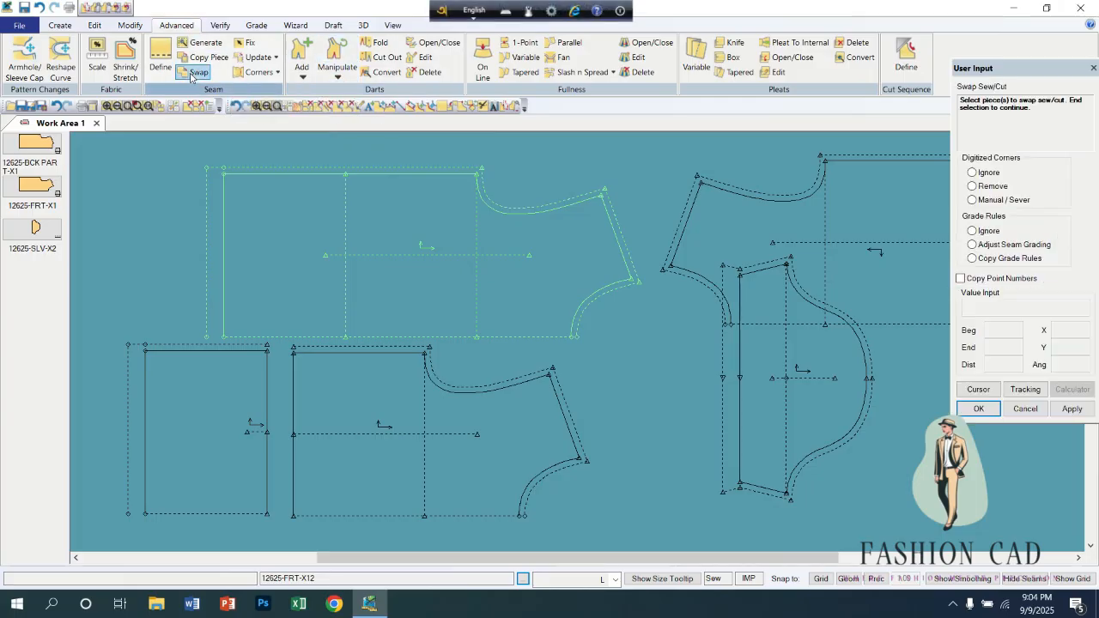
pyautogui.click(382, 220)
pyautogui.rightClick(382, 220)
pyautogui.click(387, 217)
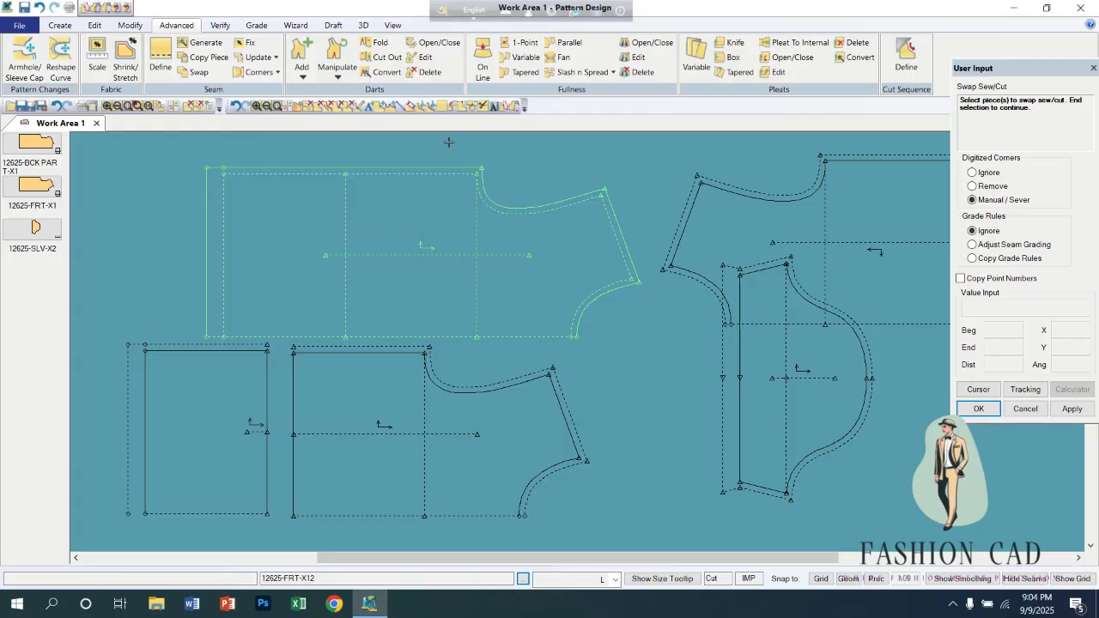
# Restore the unsplit front piece's original sew and cut lines by swapping them back.
pyautogui.click(378, 203)
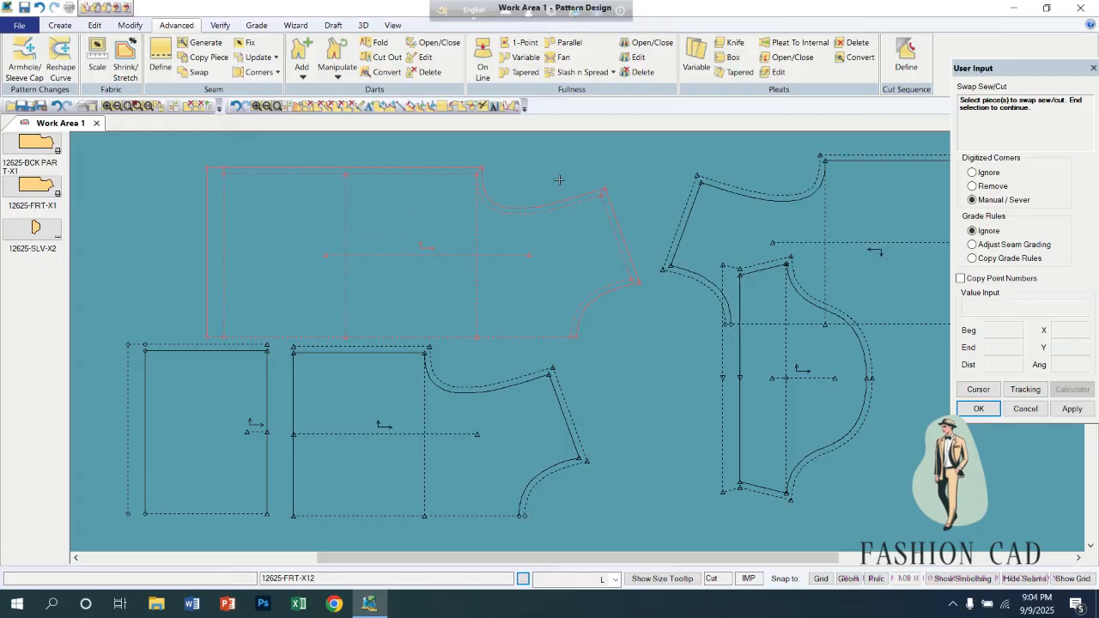
pyautogui.rightClick(403, 216)
pyautogui.click(402, 214)
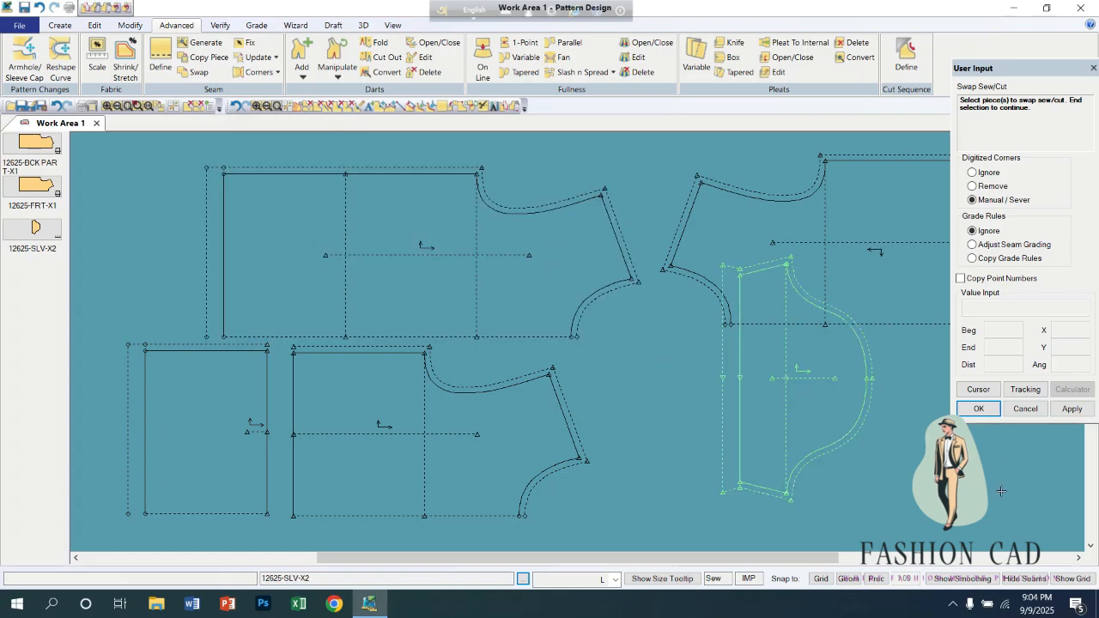
# Hide the seams on all pieces and swap the unsplit front piece to its cut line, with Manual / Sever corners and grade rules ignored.
pyautogui.click(1024, 578)
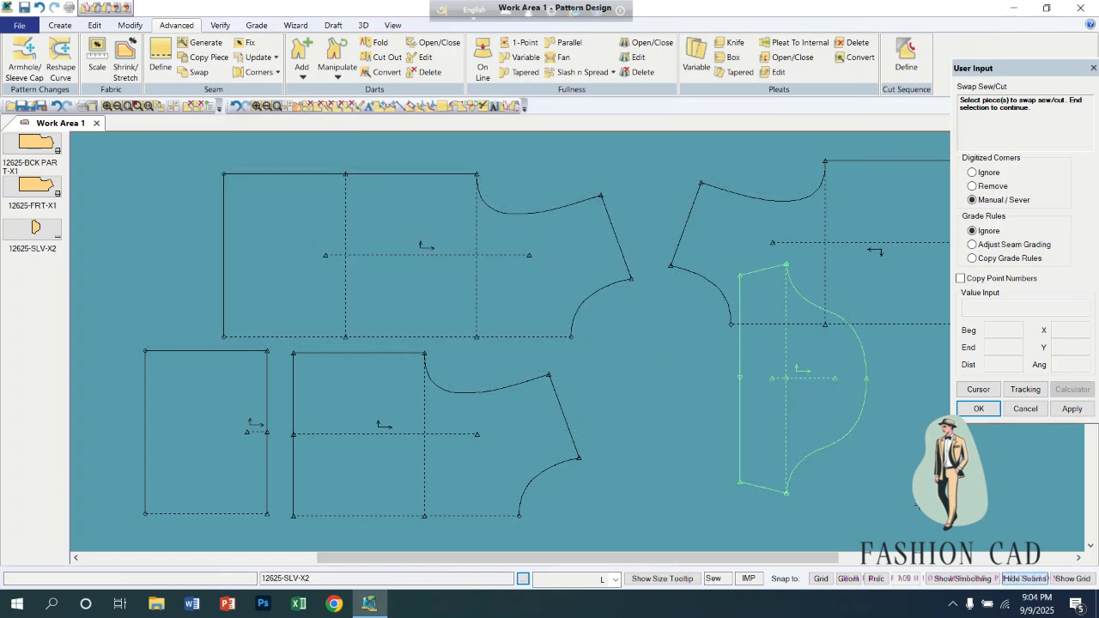
pyautogui.click(444, 209)
pyautogui.rightClick(447, 200)
pyautogui.click(446, 200)
pyautogui.rightClick(442, 205)
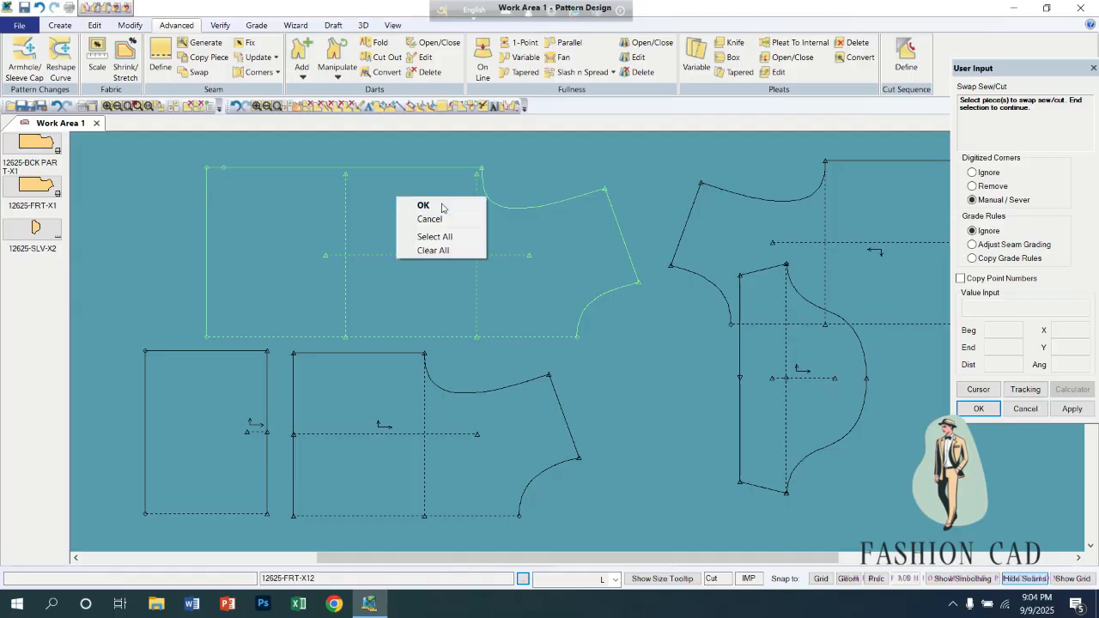
pyautogui.click(442, 207)
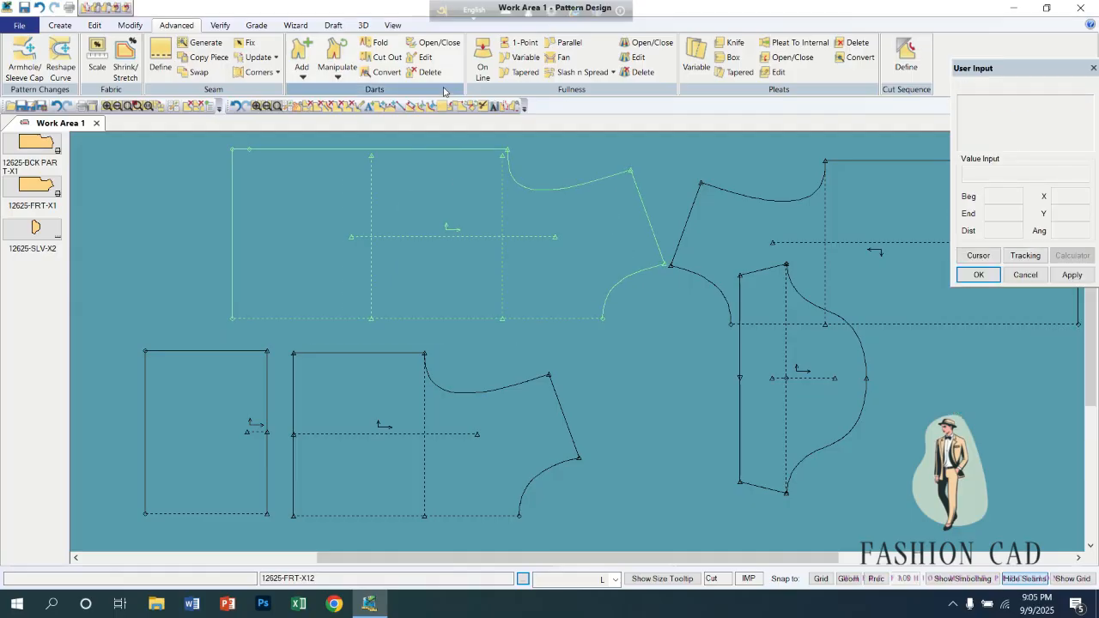
# Combine the two split front pieces along their facing split edges and place the merged piece in the empty lower area, keeping the default name.
pyautogui.click(126, 25)
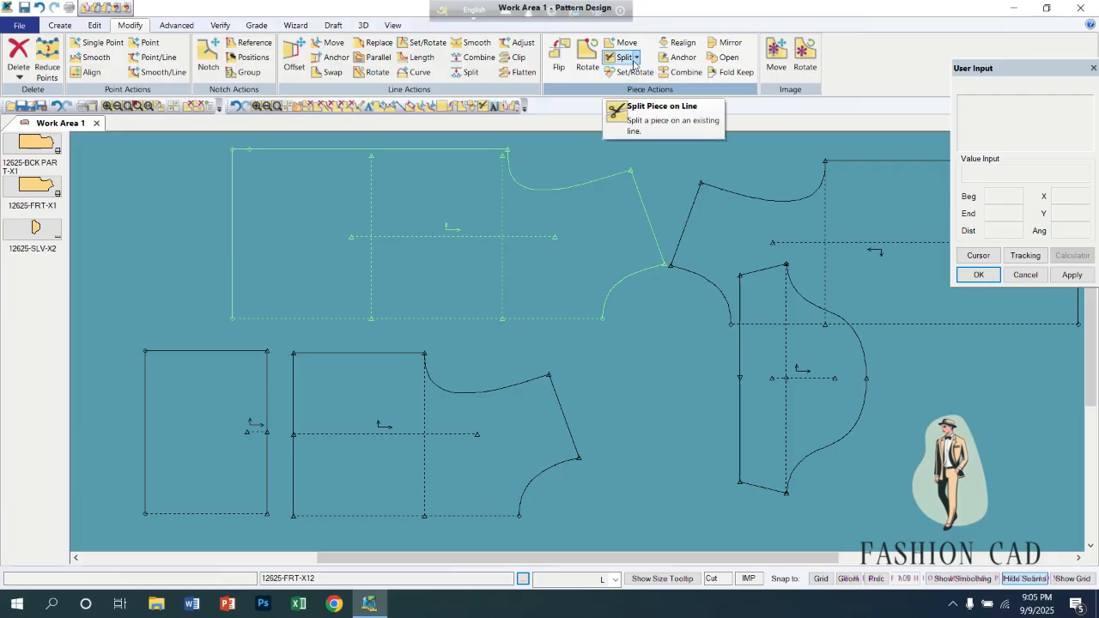
pyautogui.click(682, 72)
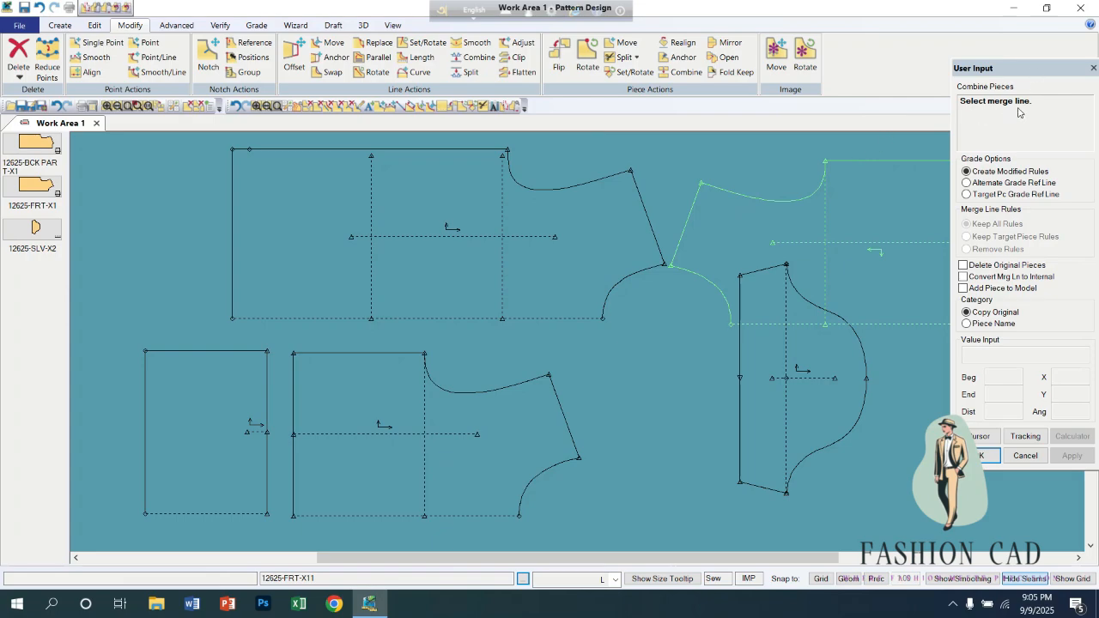
pyautogui.click(268, 406)
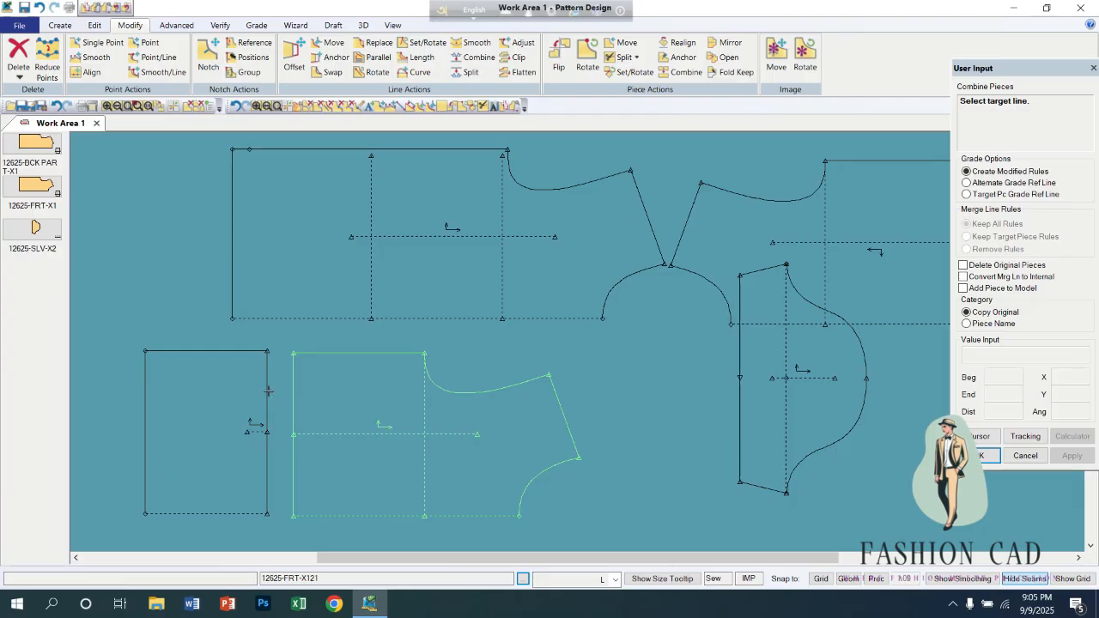
pyautogui.scroll(3, 288, 393)
pyautogui.scroll(-3, 290, 390)
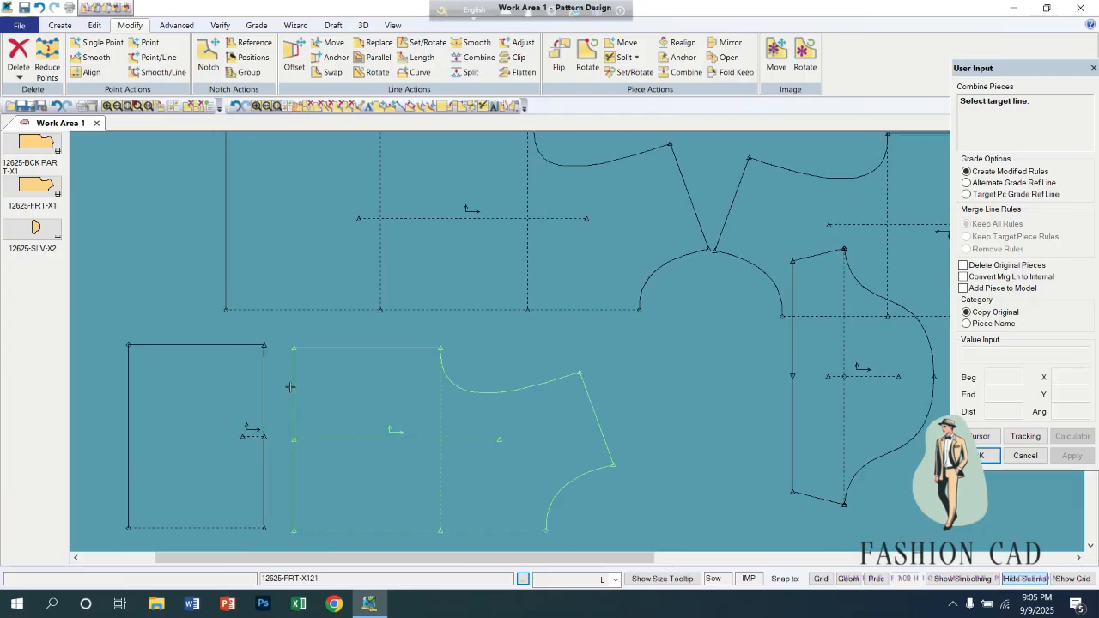
pyautogui.click(674, 75)
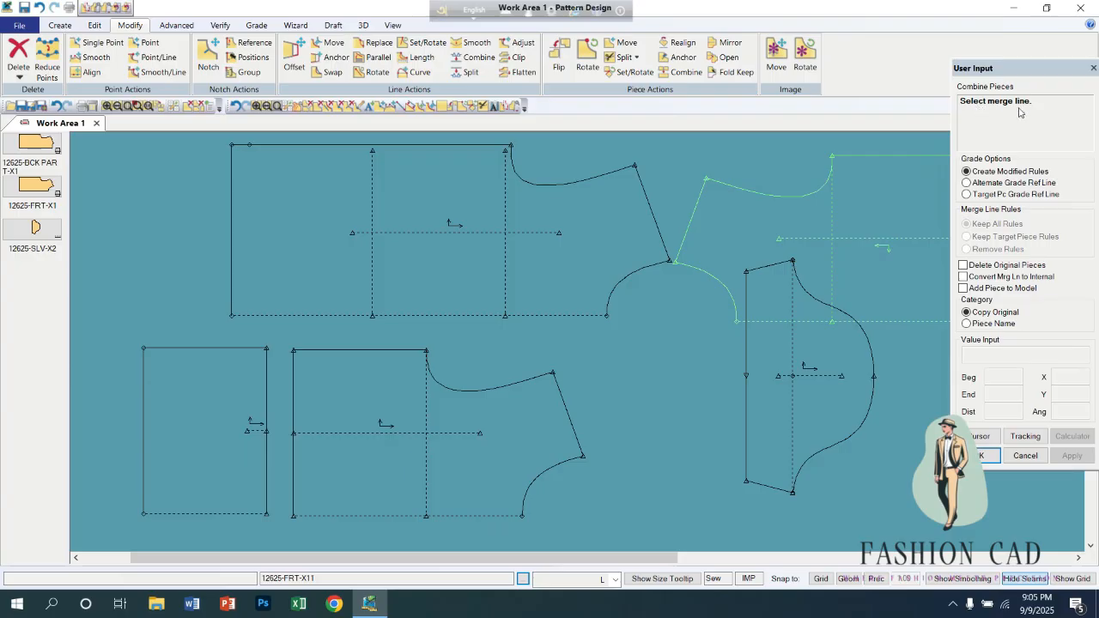
pyautogui.click(264, 388)
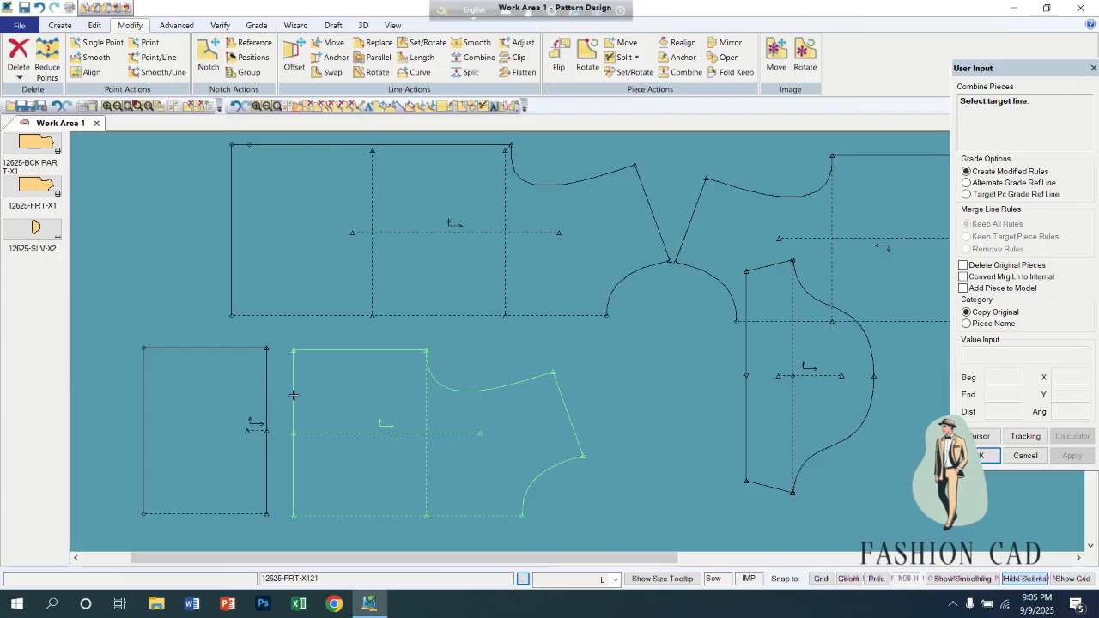
pyautogui.click(294, 394)
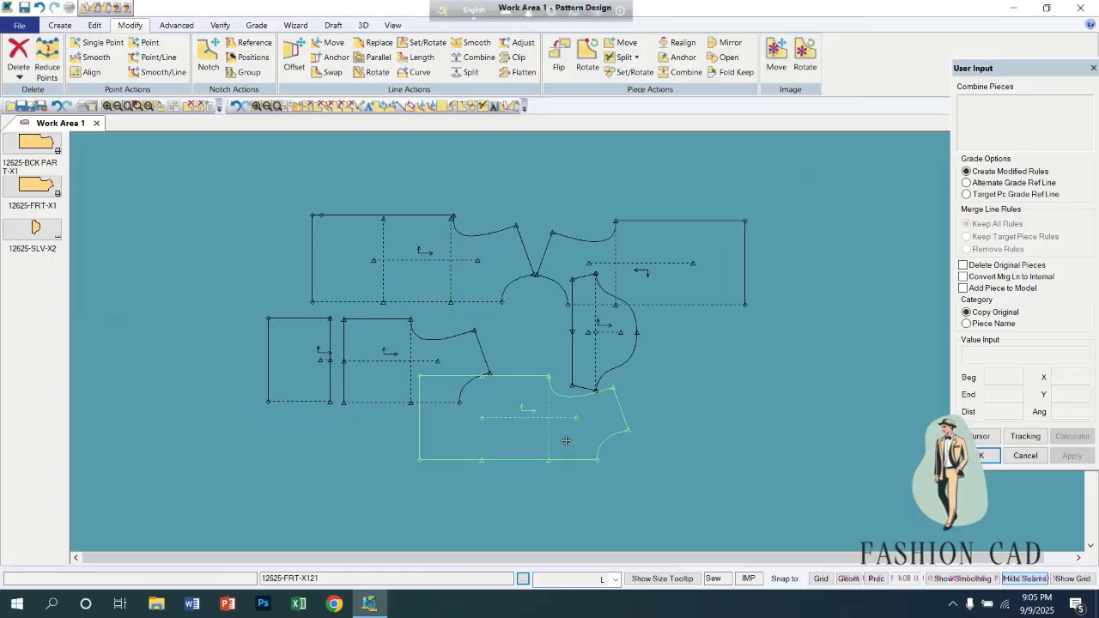
pyautogui.click(781, 439)
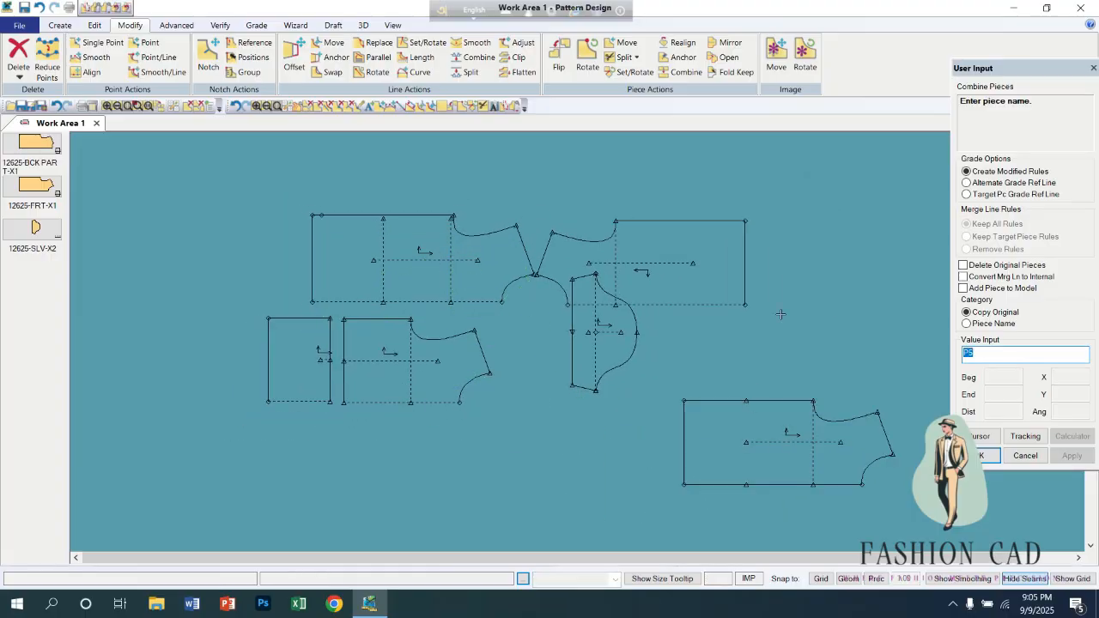
pyautogui.press('Return')
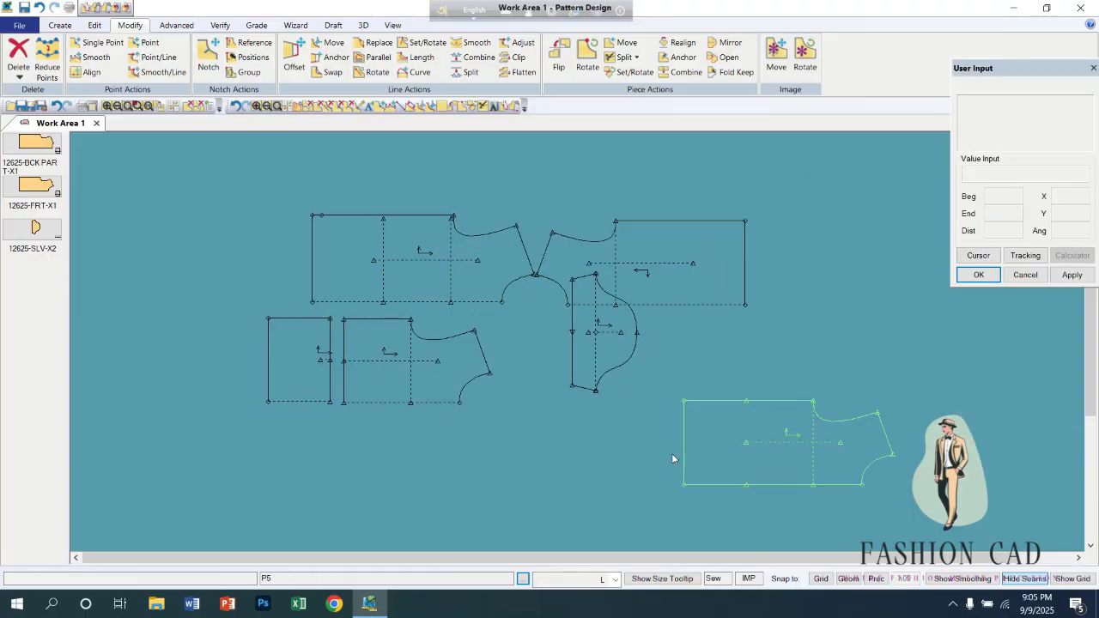
# Delete the combined piece and both split front pieces from the work area.
pyautogui.rightClick(703, 449)
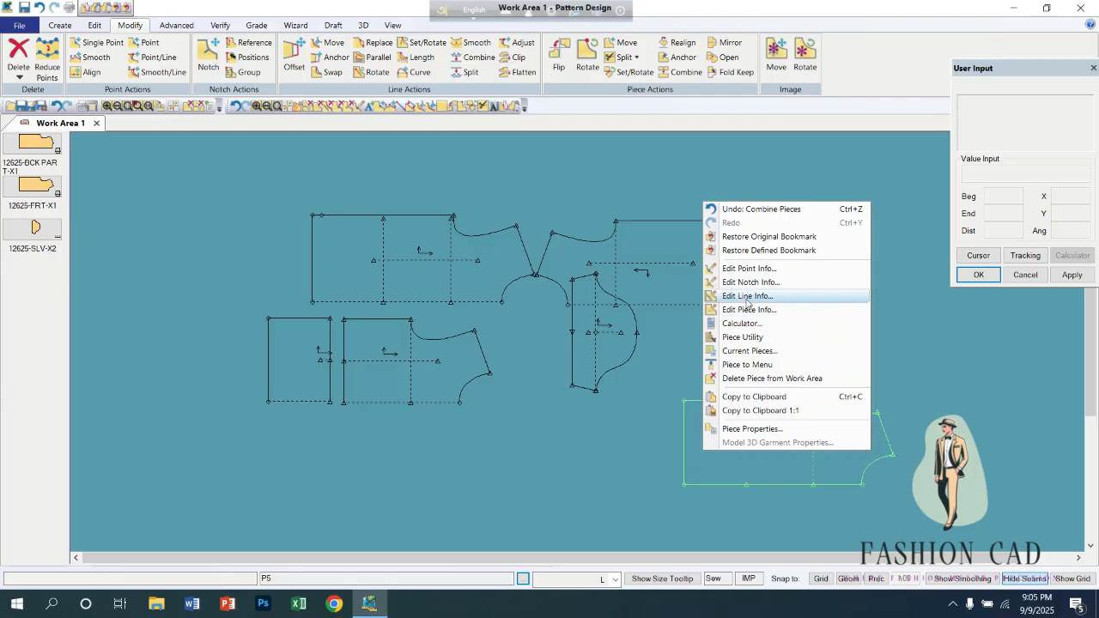
pyautogui.click(745, 379)
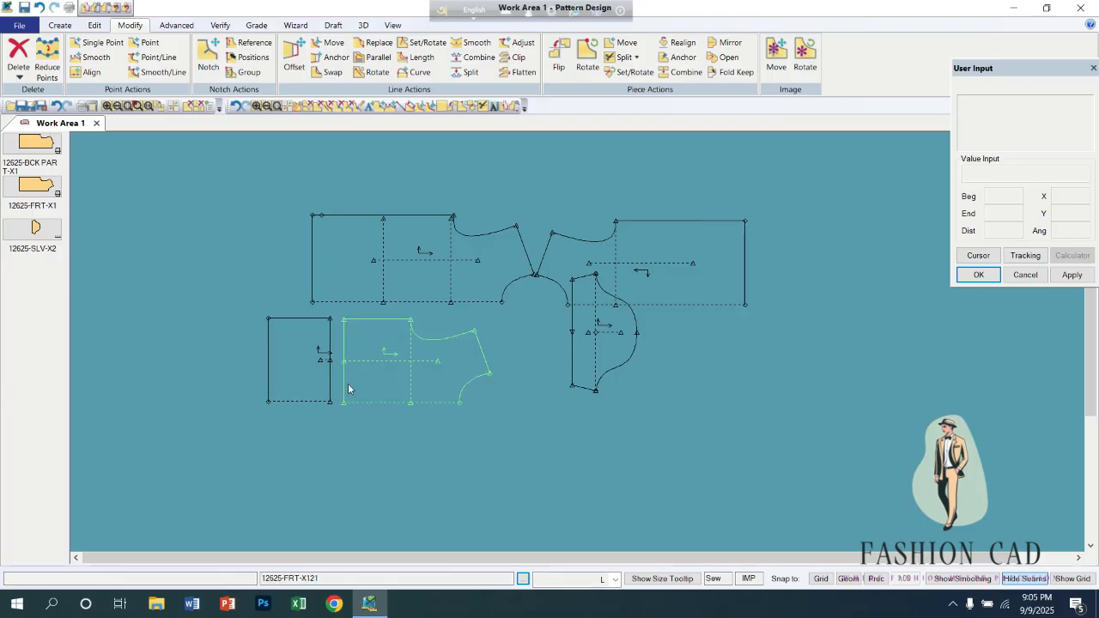
pyautogui.moveTo(374, 413); pyautogui.dragTo(357, 492)
pyautogui.moveTo(302, 389); pyautogui.dragTo(248, 442)
pyautogui.rightClick(361, 430)
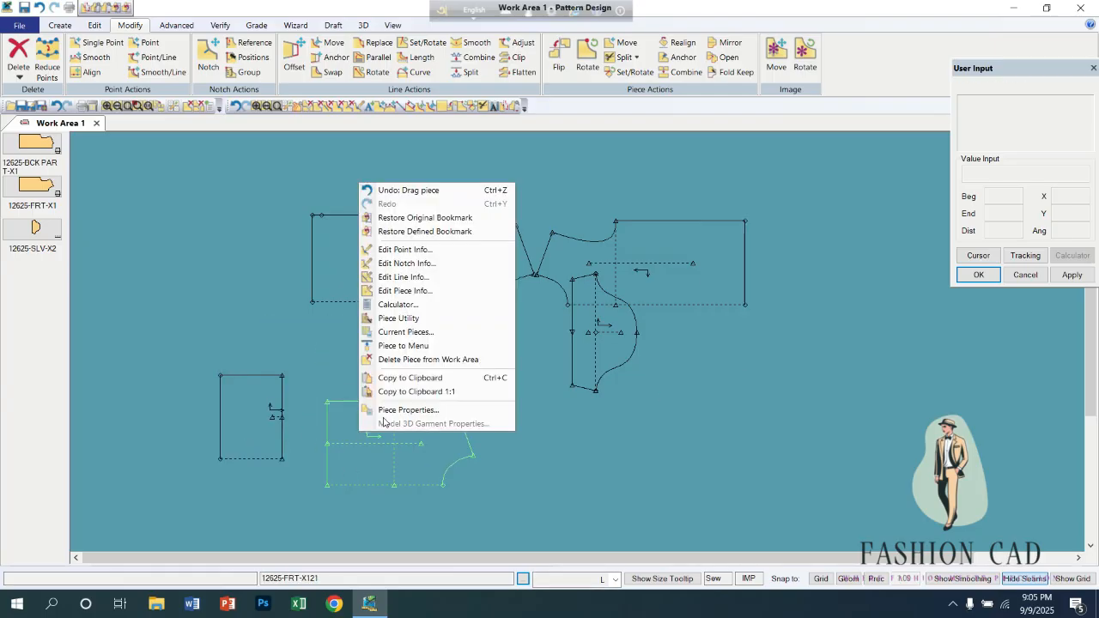
pyautogui.click(410, 360)
pyautogui.rightClick(251, 406)
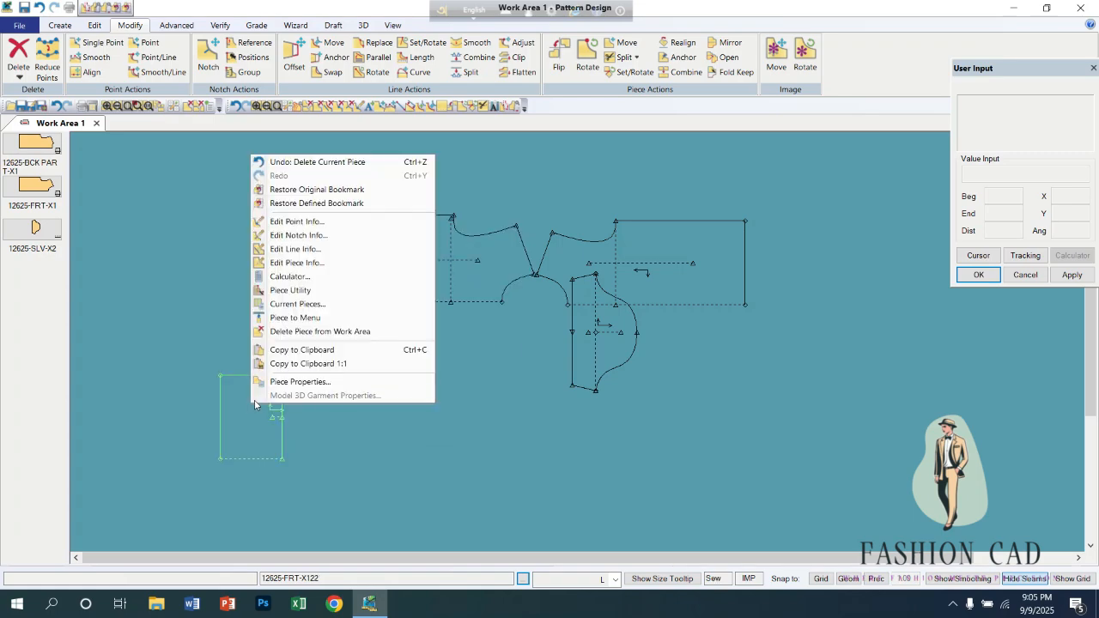
pyautogui.click(309, 331)
# Rearrange the two remaining full front pieces and the sleeve so that none of them touch or overlap.
pyautogui.click(564, 233)
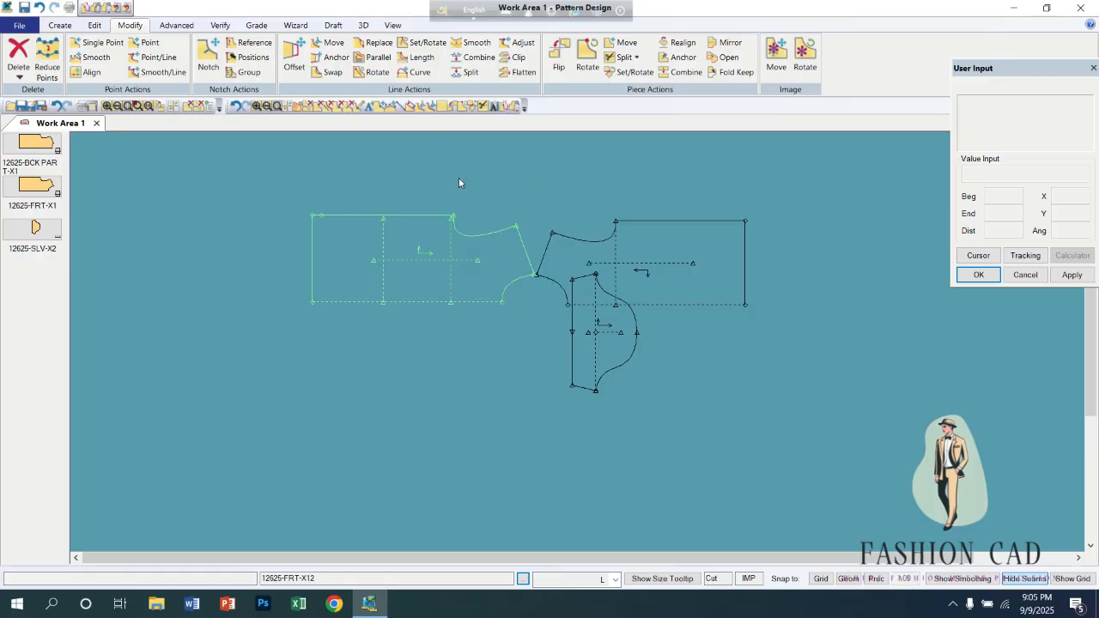
pyautogui.moveTo(407, 236); pyautogui.dragTo(372, 281)
pyautogui.click(576, 302)
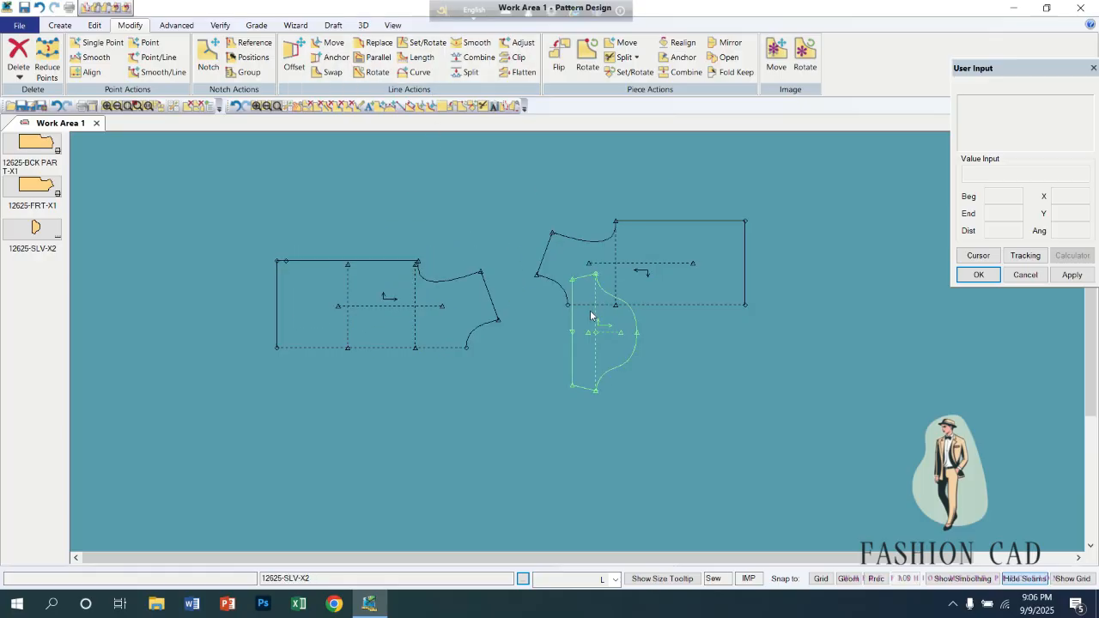
pyautogui.moveTo(576, 302); pyautogui.dragTo(520, 373)
pyautogui.click(601, 292)
pyautogui.moveTo(601, 292); pyautogui.dragTo(658, 269)
pyautogui.moveTo(551, 386); pyautogui.dragTo(619, 358)
pyautogui.moveTo(424, 310); pyautogui.dragTo(482, 297)
pyautogui.scroll(1, 477, 300)
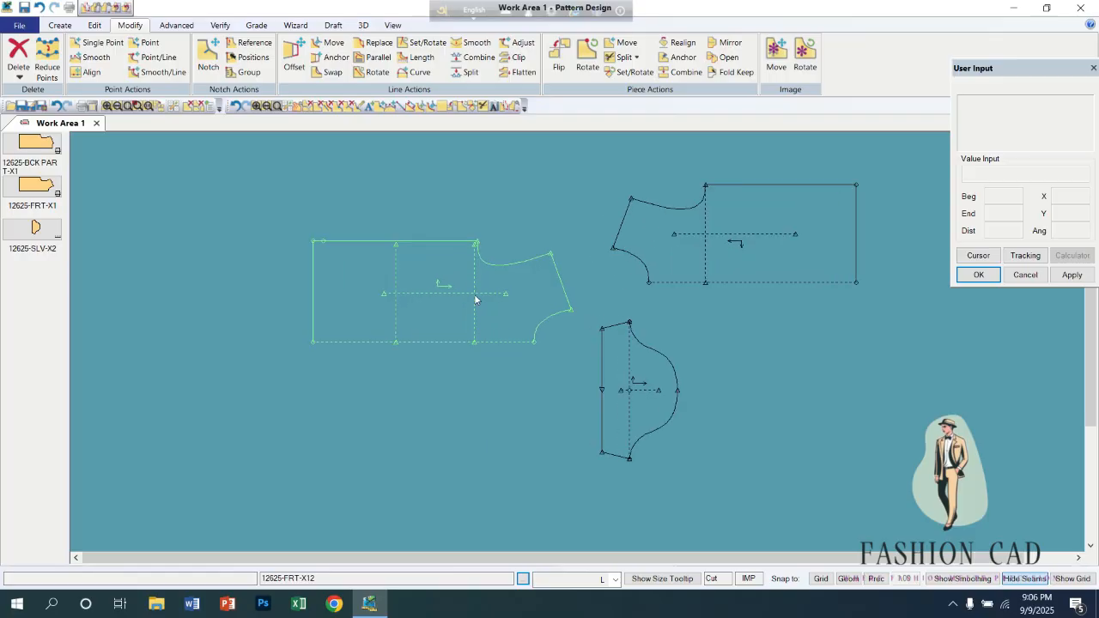
# Start a Split on Digitized Line on front piece 12625-FRT-X12, drawing from the upper hem corner diagonally inward and continuing with 2 Point - Curve segments.
pyautogui.click(636, 58)
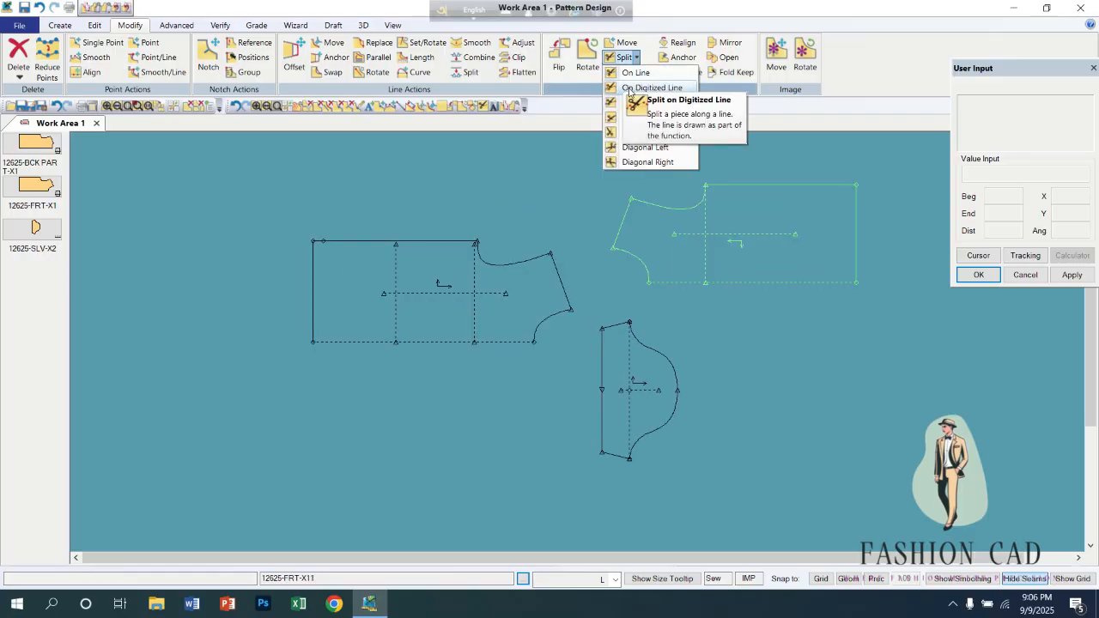
pyautogui.click(650, 88)
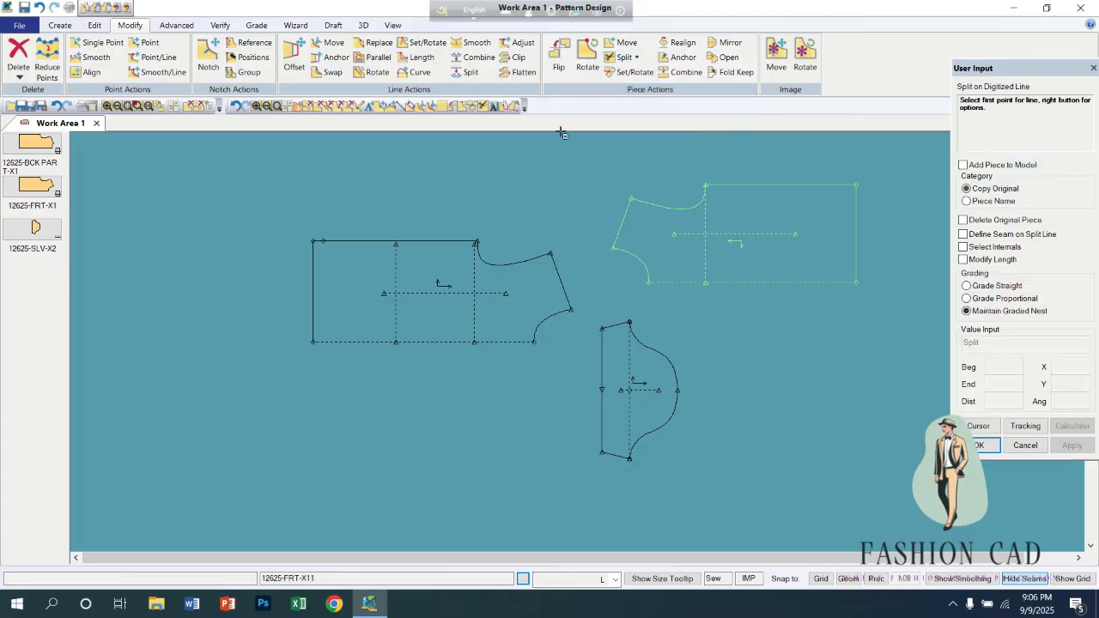
pyautogui.click(315, 241)
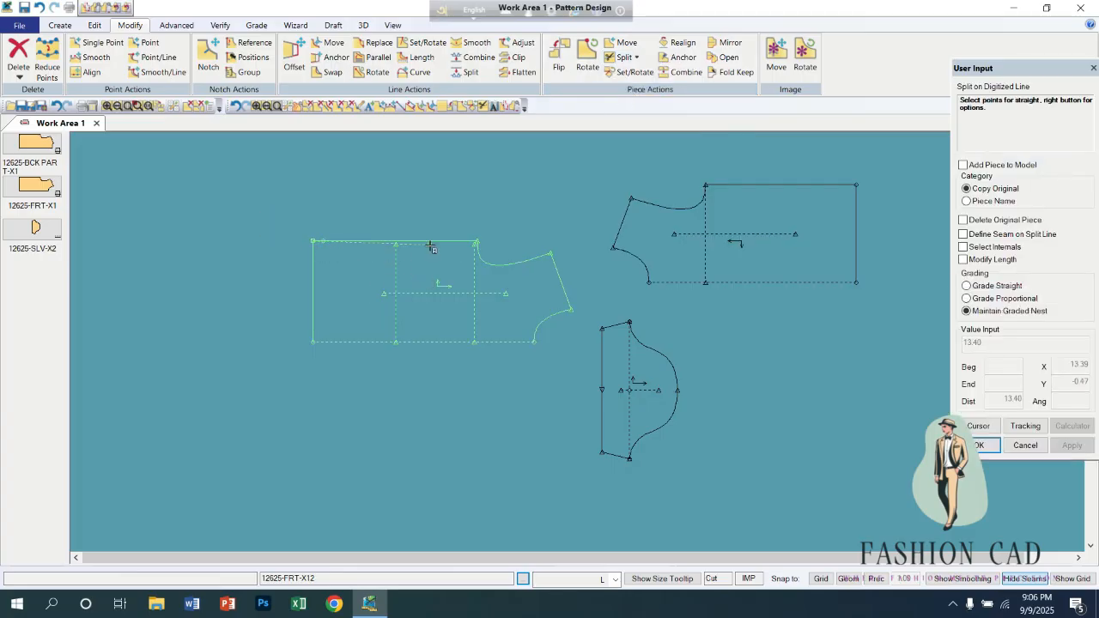
pyautogui.click(372, 266)
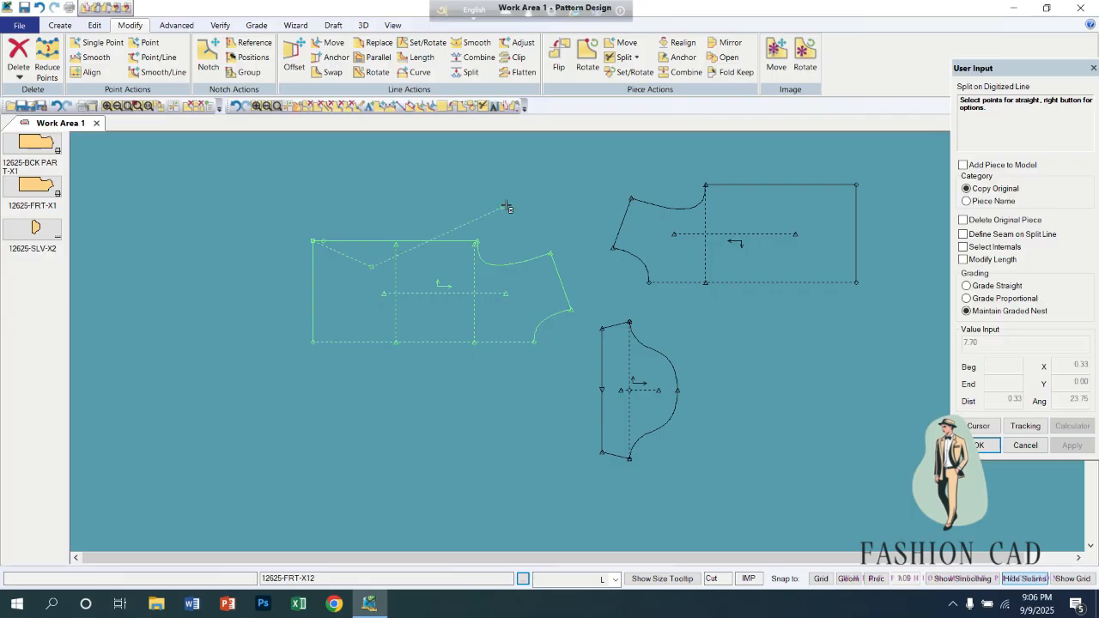
pyautogui.rightClick(524, 192)
pyautogui.click(500, 429)
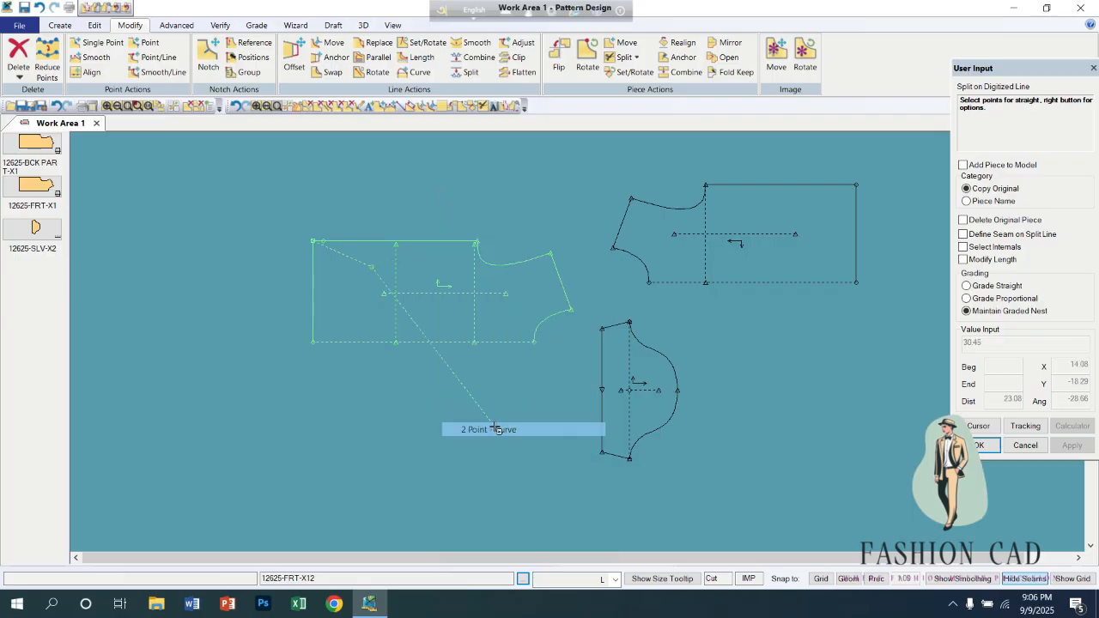
pyautogui.click(436, 304)
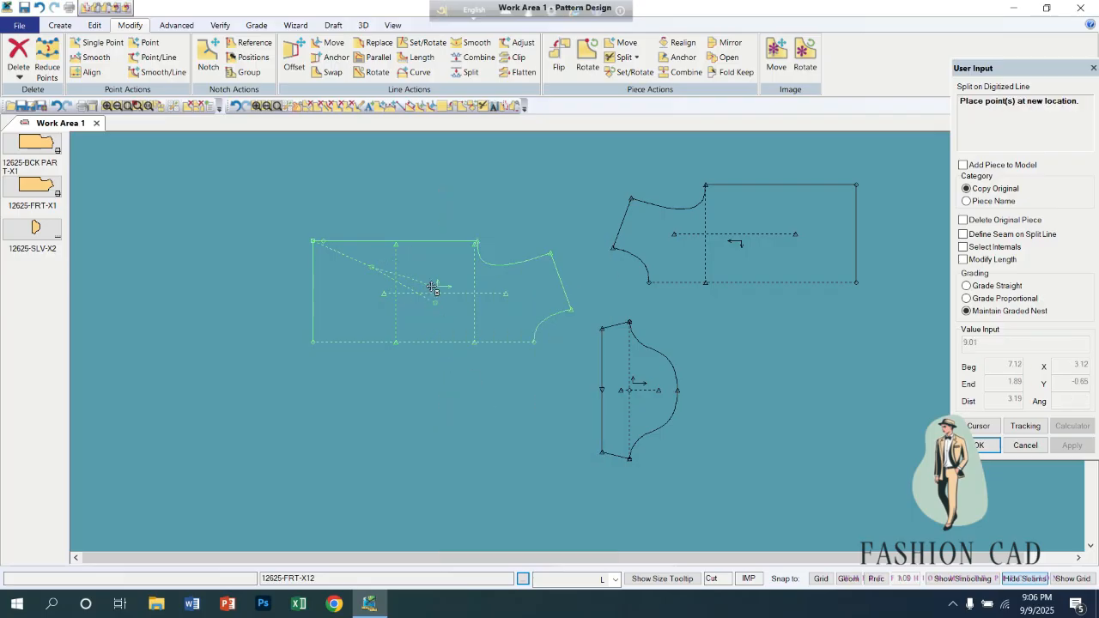
pyautogui.click(418, 281)
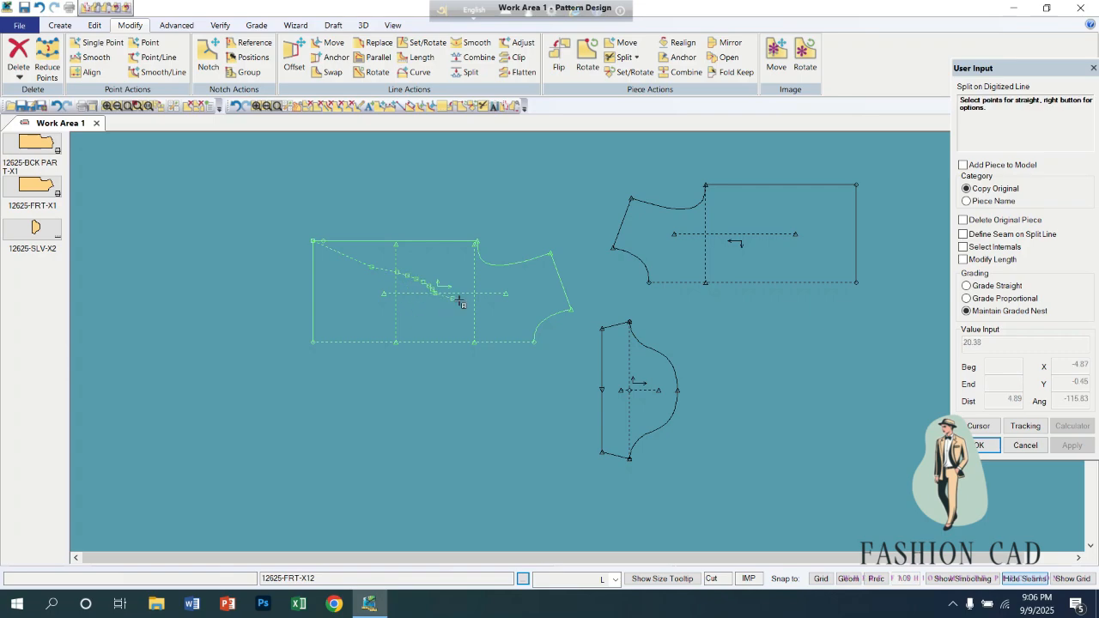
pyautogui.click(457, 330)
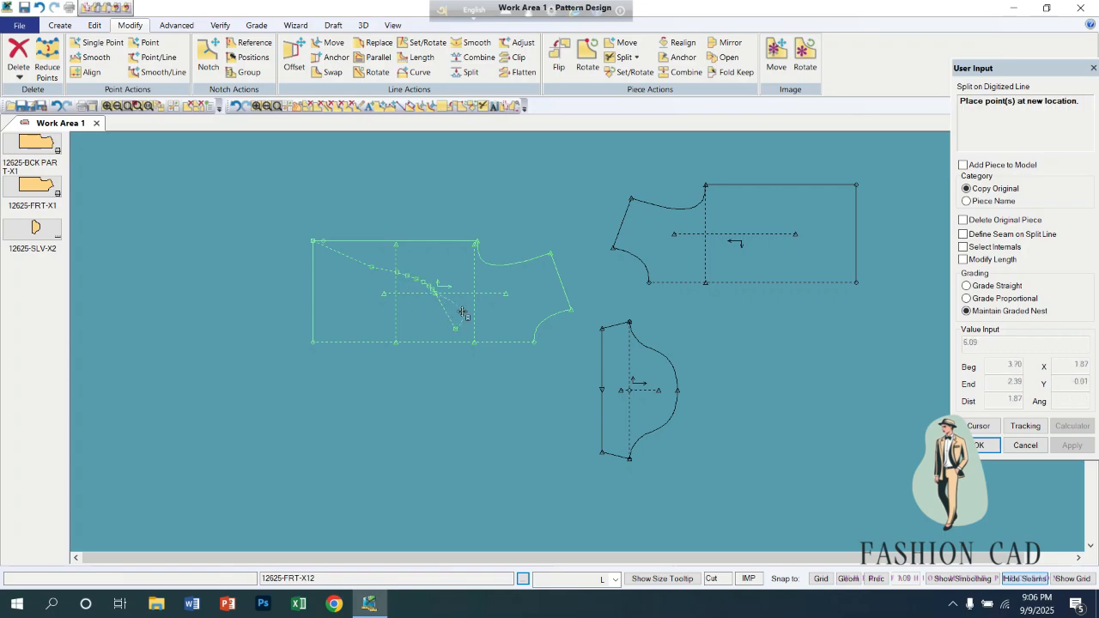
pyautogui.click(449, 310)
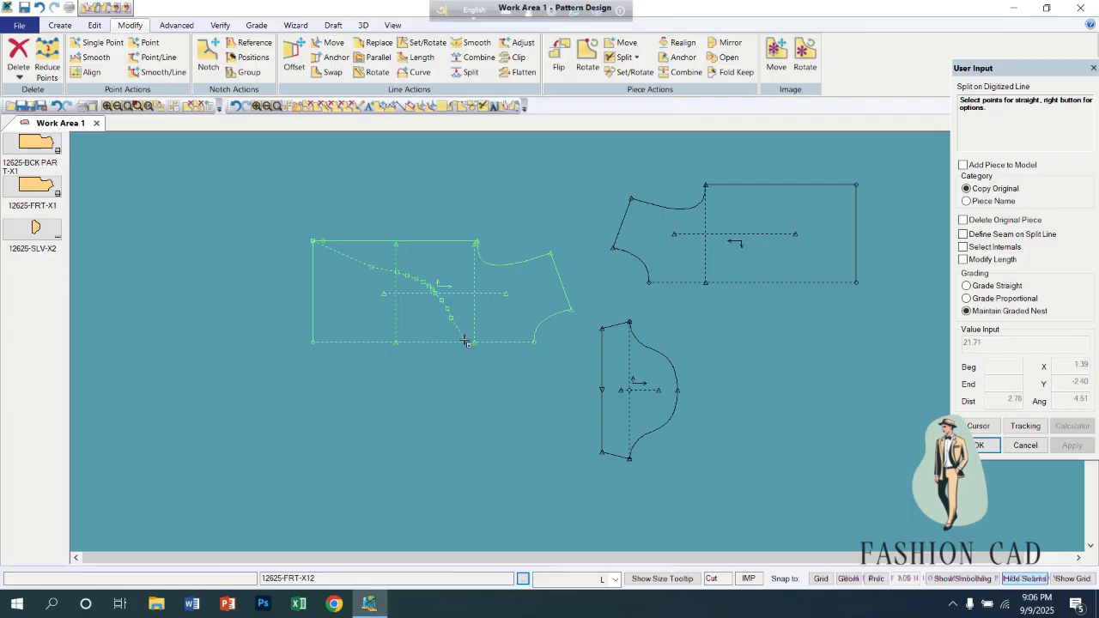
# End the digitized line where the vertical internal line meets the front's lower edge, and complete the split with the default piece names.
pyautogui.click(474, 342)
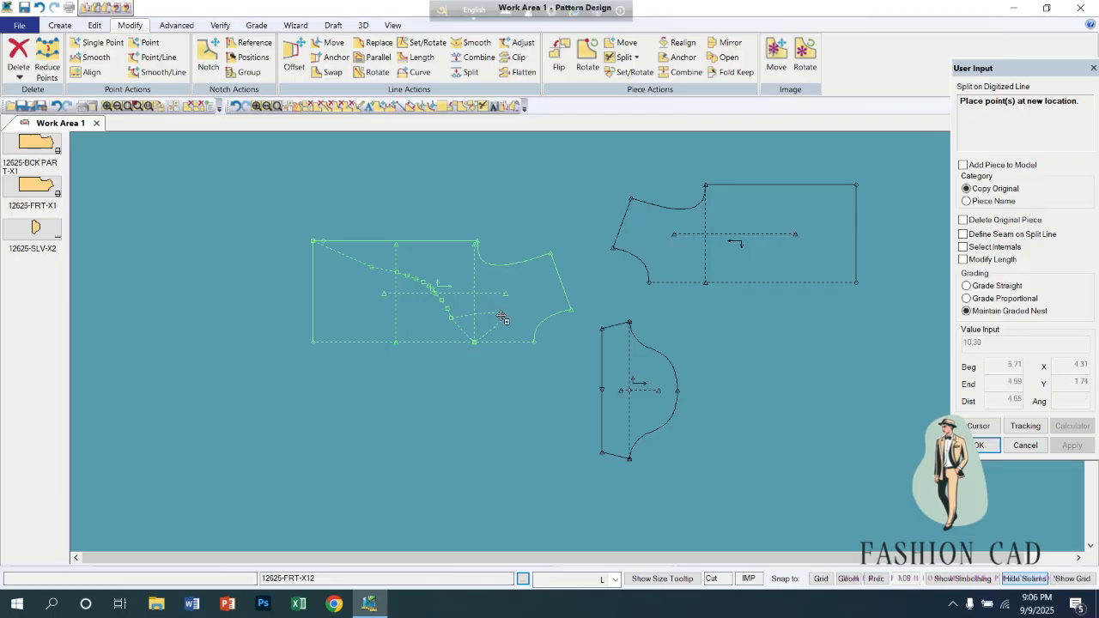
pyautogui.rightClick(502, 318)
pyautogui.click(502, 316)
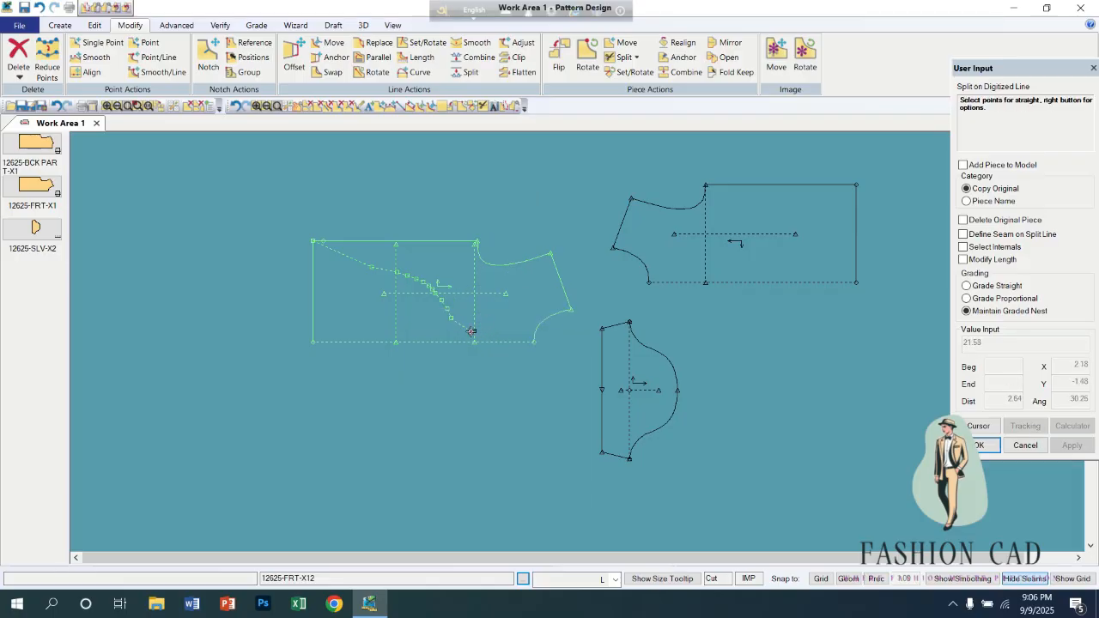
pyautogui.rightClick(506, 297)
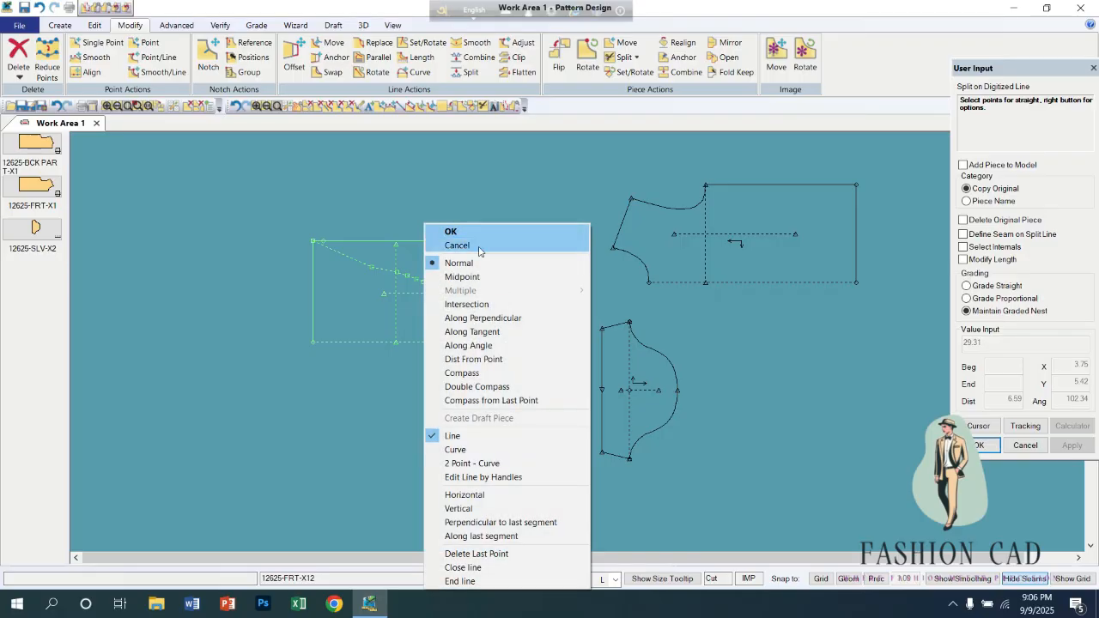
pyautogui.click(451, 231)
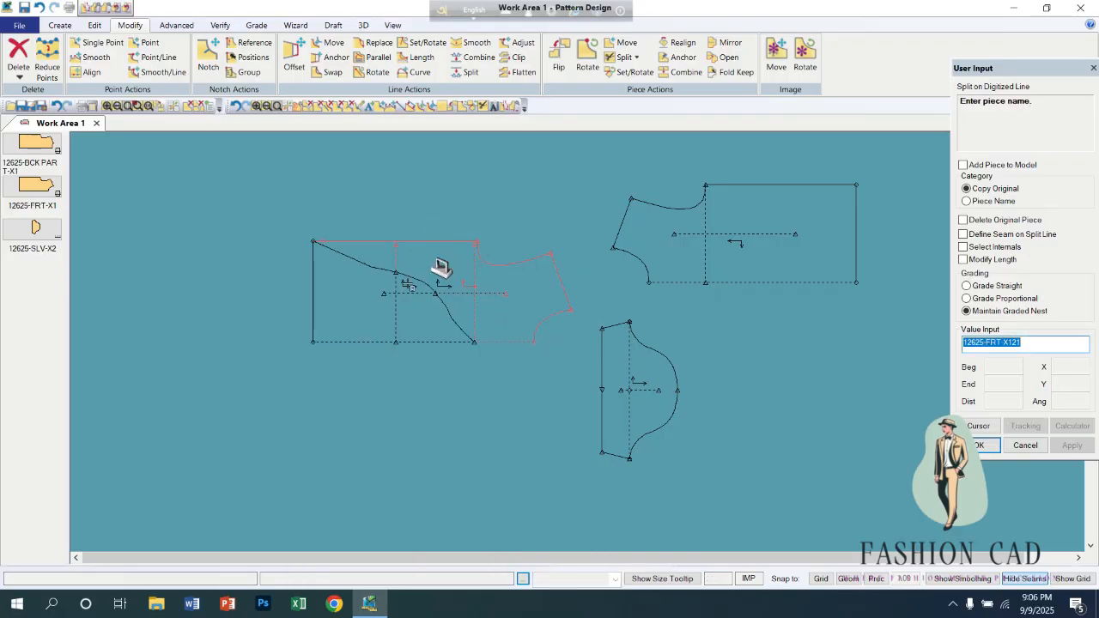
pyautogui.rightClick(379, 305)
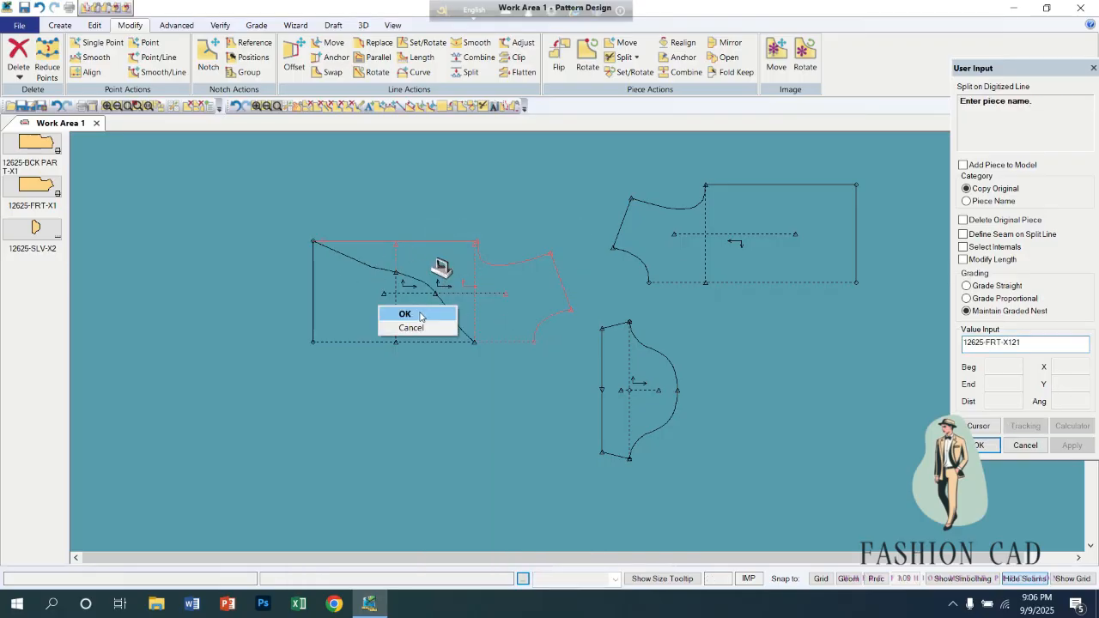
pyautogui.click(393, 313)
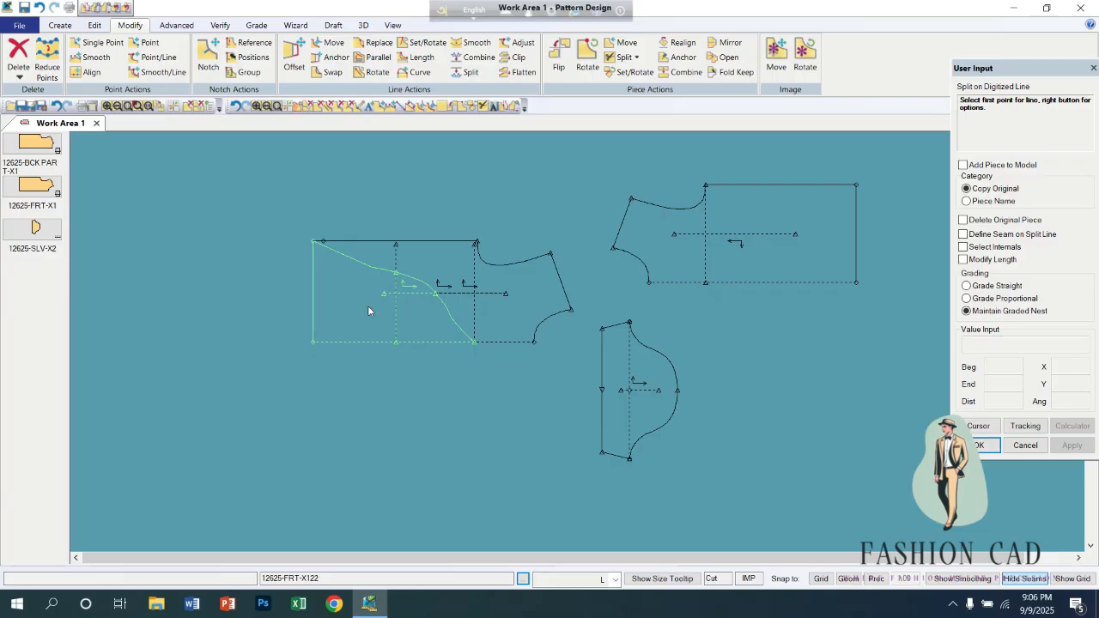
pyautogui.rightClick(368, 310)
pyautogui.click(369, 234)
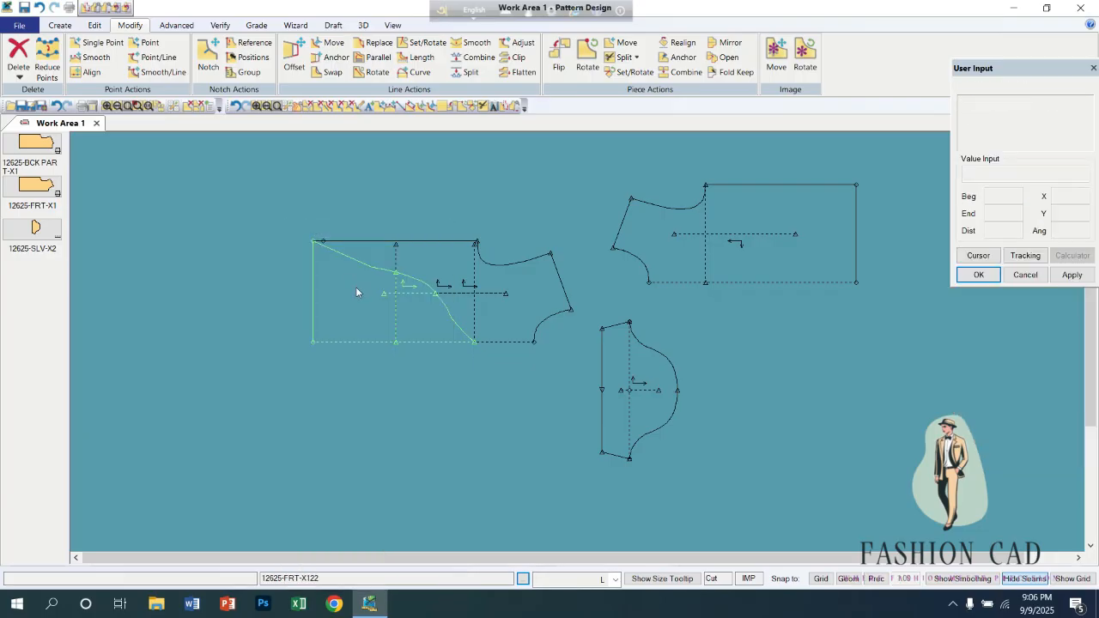
# Pull the two split parts off the original front, move the original up, and place the parts side by side below it.
pyautogui.moveTo(357, 288); pyautogui.dragTo(262, 369)
pyautogui.moveTo(487, 277); pyautogui.dragTo(486, 441)
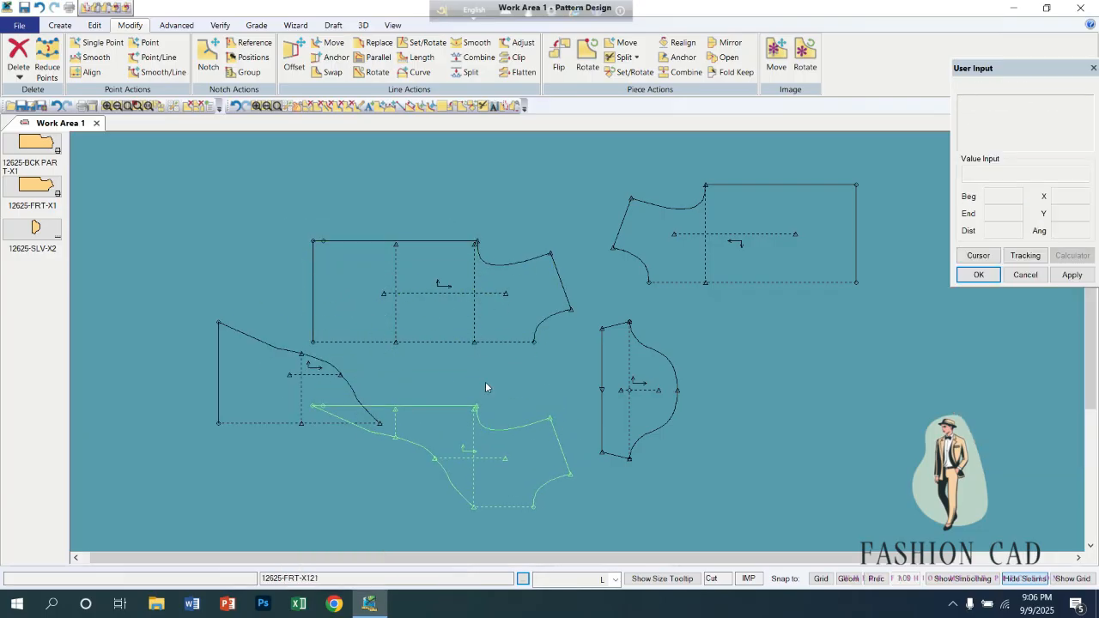
pyautogui.moveTo(466, 314); pyautogui.dragTo(457, 221)
pyautogui.moveTo(321, 397); pyautogui.dragTo(264, 371)
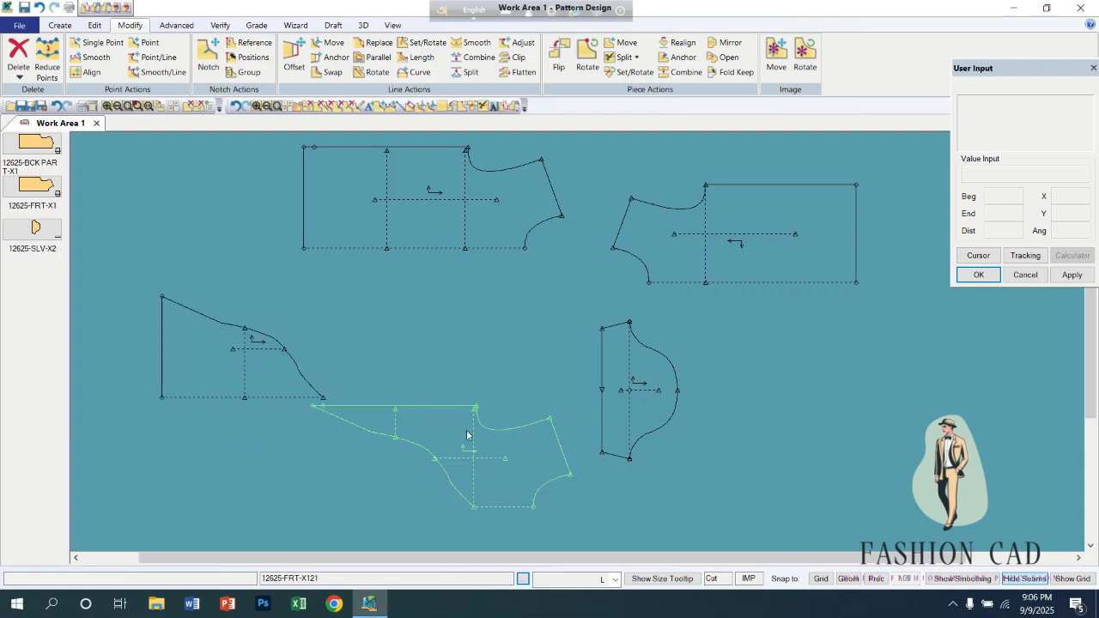
pyautogui.moveTo(467, 435); pyautogui.dragTo(365, 328)
pyautogui.click(281, 380)
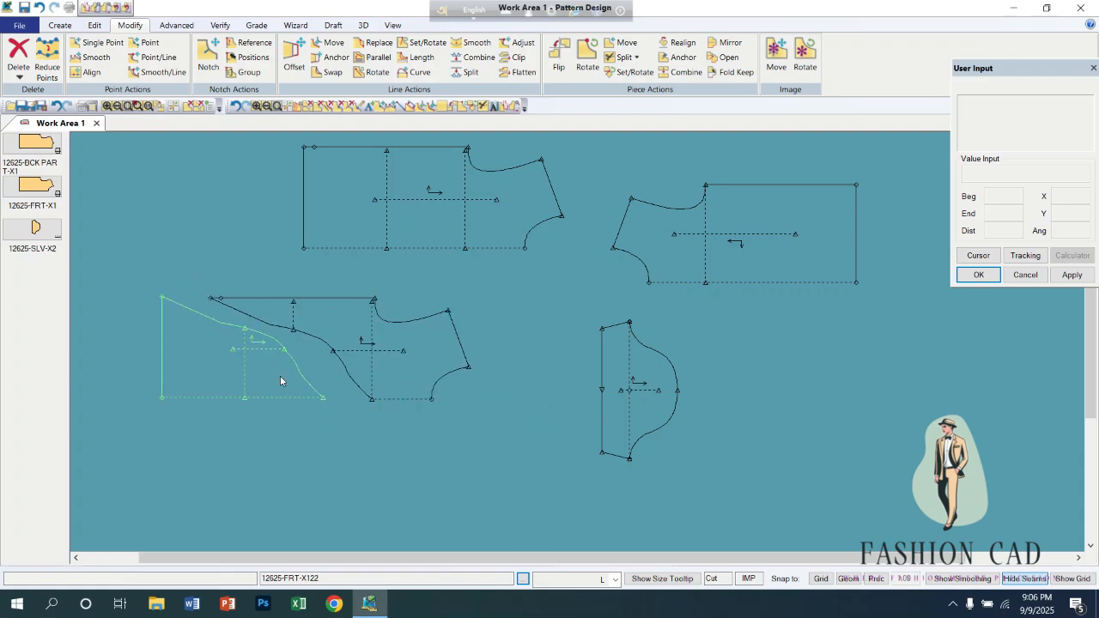
# Nest the two split front parts closely along their curved cut and place the original front piece just above them.
pyautogui.moveTo(281, 380); pyautogui.dragTo(313, 422)
pyautogui.moveTo(364, 376); pyautogui.dragTo(365, 401)
pyautogui.moveTo(298, 421); pyautogui.dragTo(306, 445)
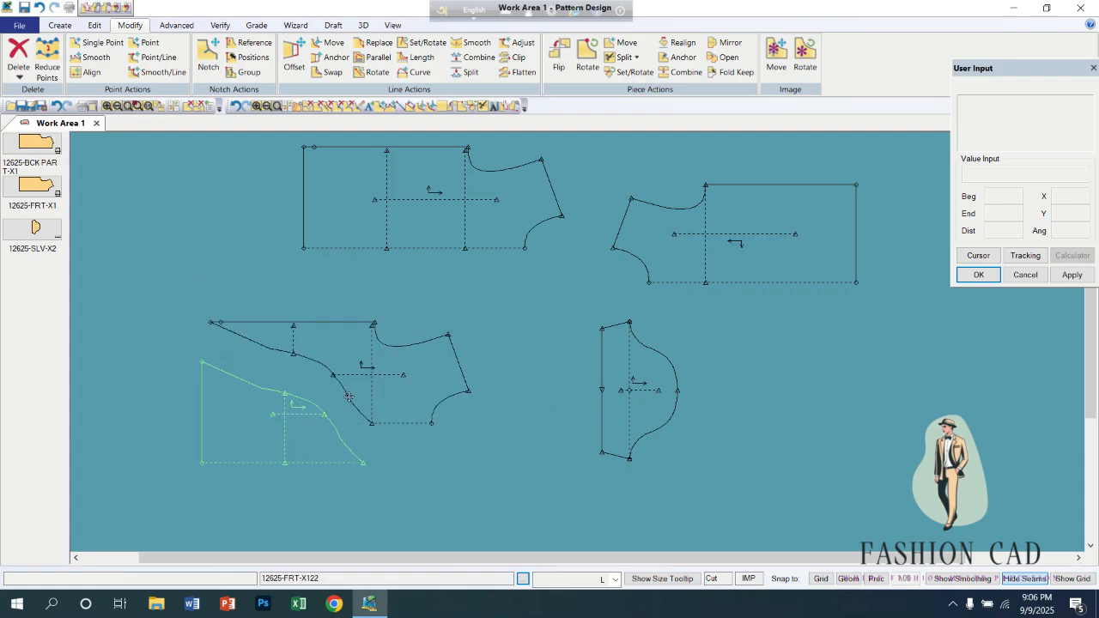
pyautogui.click(348, 397)
pyautogui.moveTo(398, 378); pyautogui.dragTo(416, 411)
pyautogui.click(470, 245)
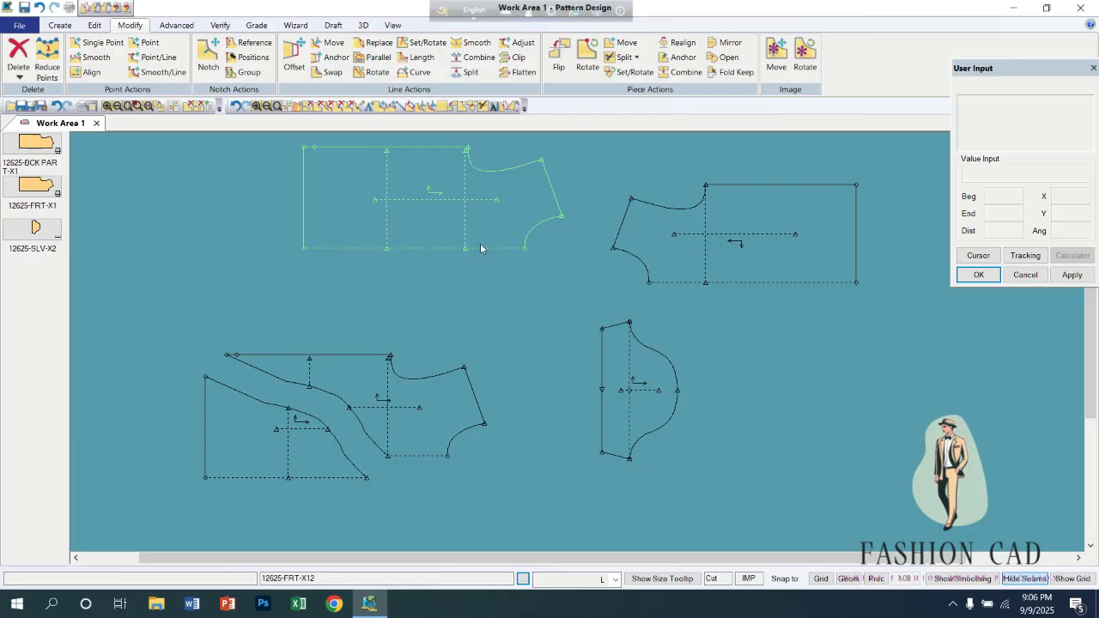
pyautogui.moveTo(480, 249); pyautogui.dragTo(431, 295)
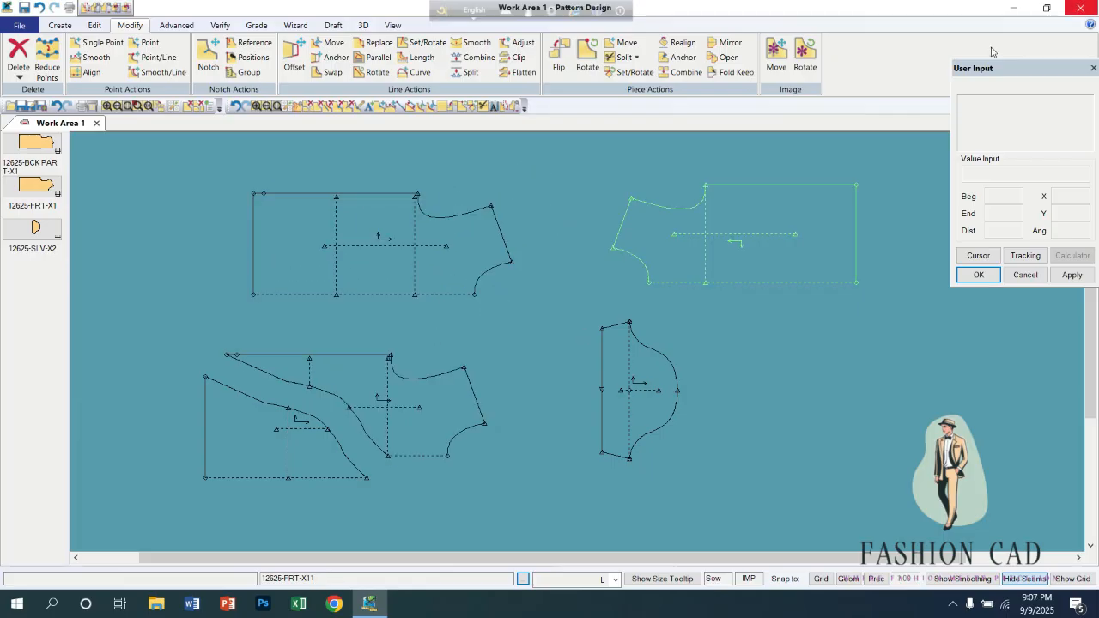
# Try a Point to Point split on front piece 12625-FRT-X12 from the upper hem corner to the lower neckline corner.
pyautogui.click(637, 57)
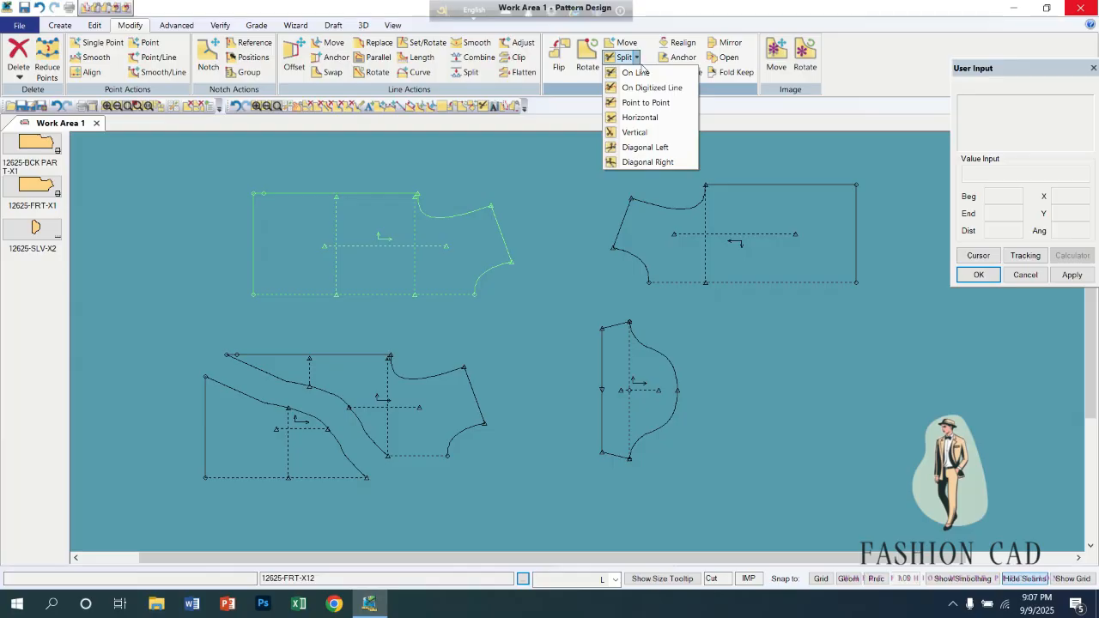
pyautogui.click(645, 102)
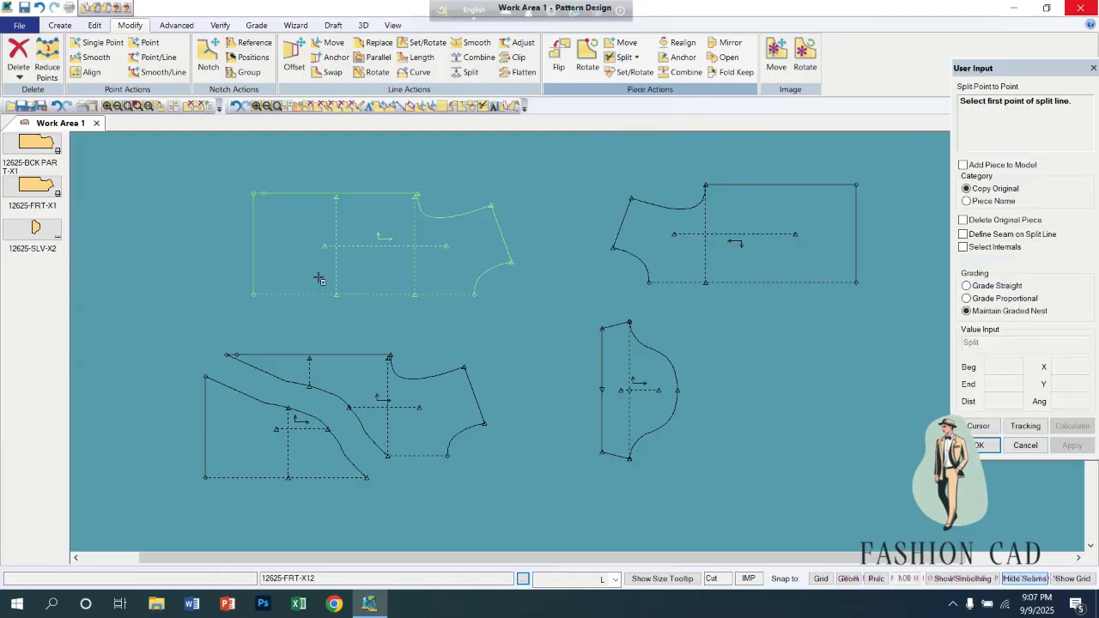
pyautogui.click(253, 192)
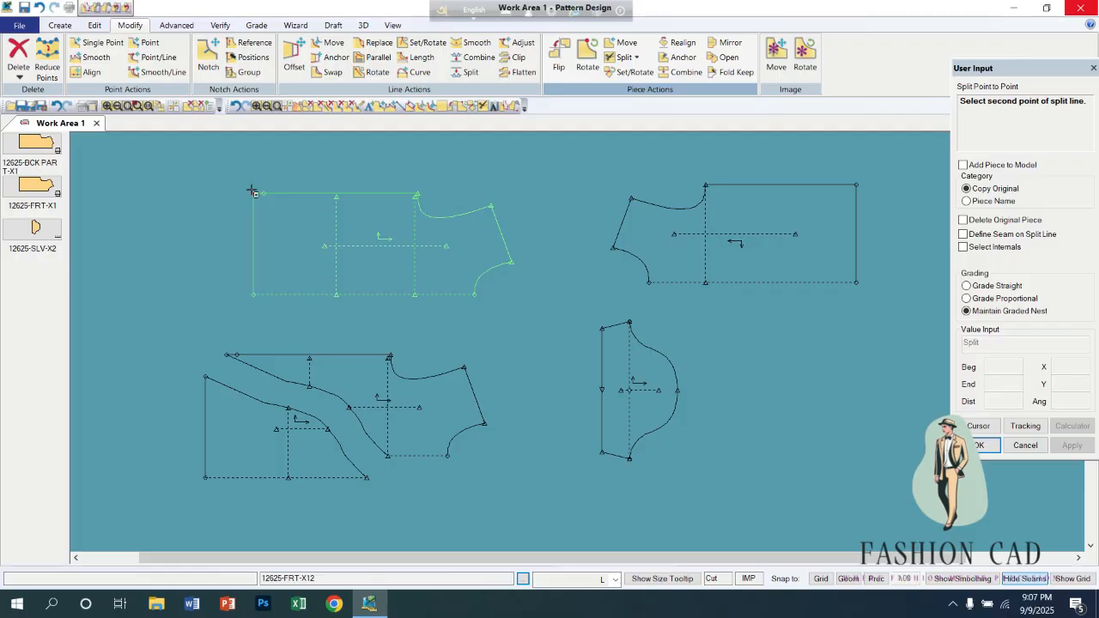
pyautogui.click(474, 295)
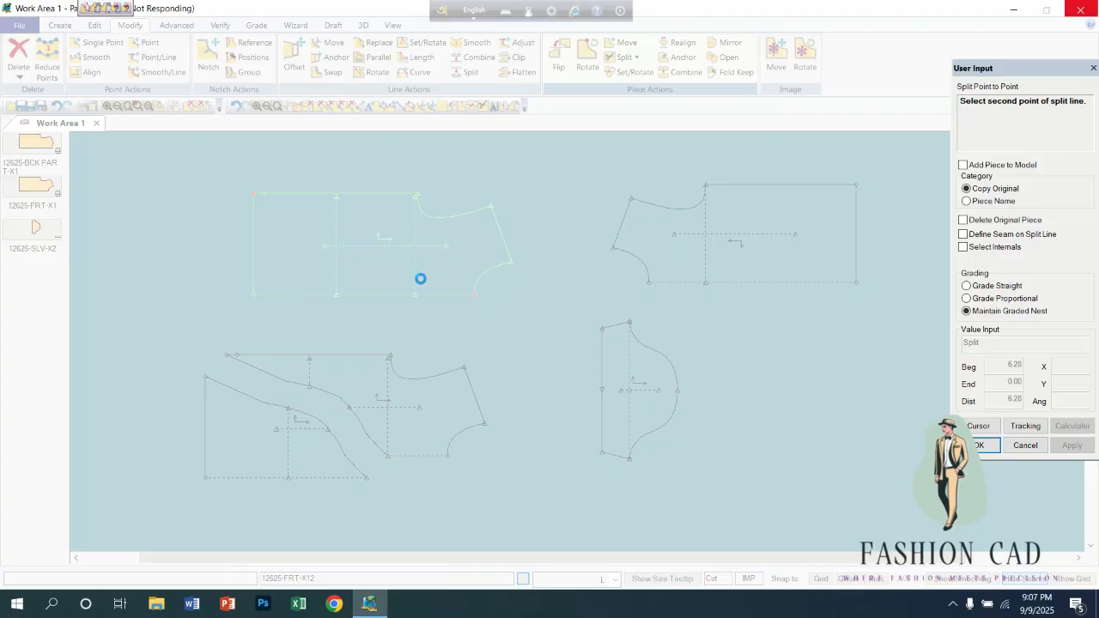
pyautogui.click(952, 603)
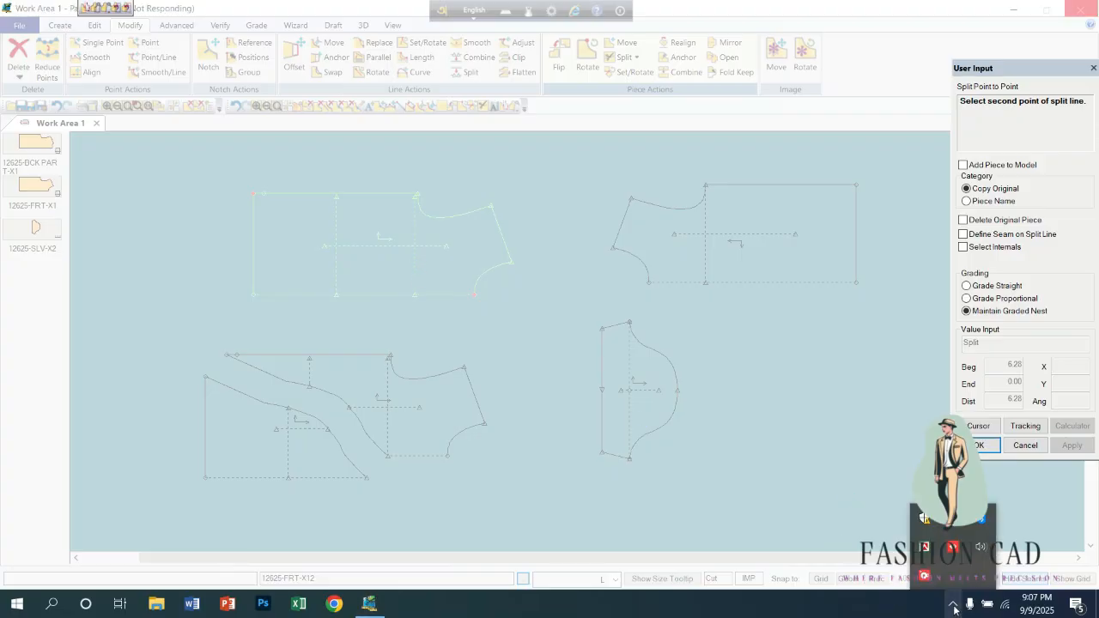
pyautogui.click(927, 576)
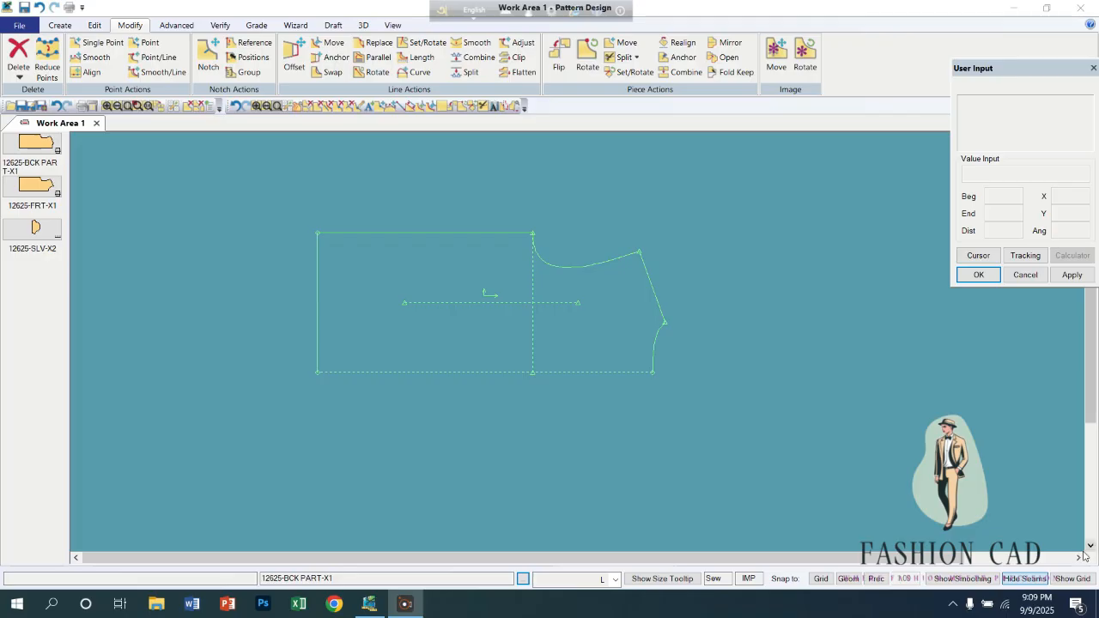
# Start a Point to Point split on the back piece, from the upper hem corner to the lower neckline corner.
pyautogui.scroll(2, 538, 349)
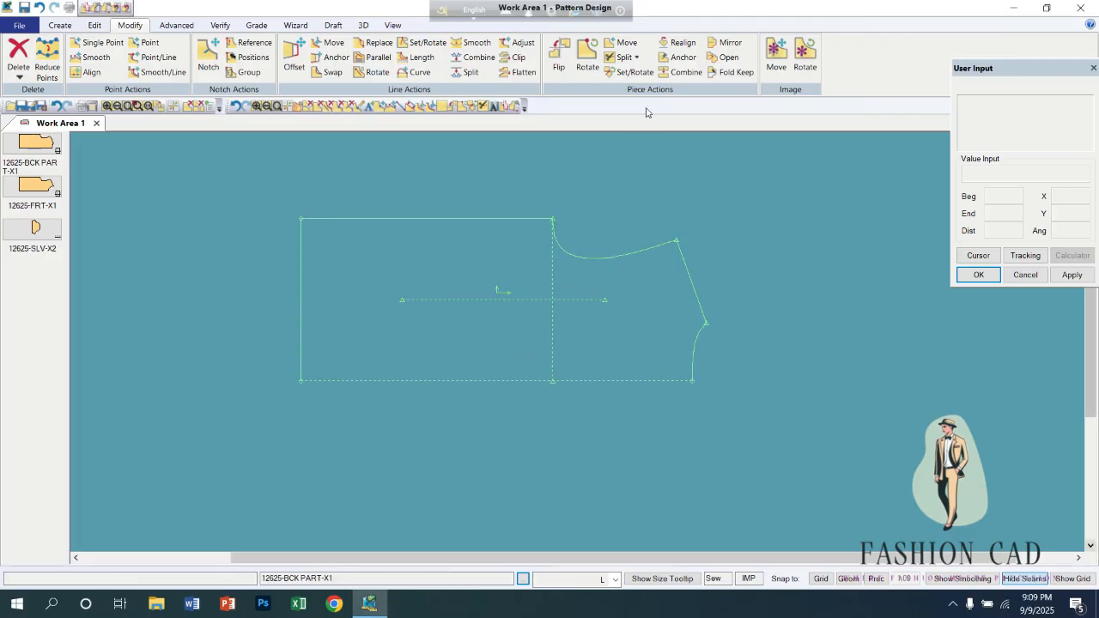
pyautogui.click(631, 60)
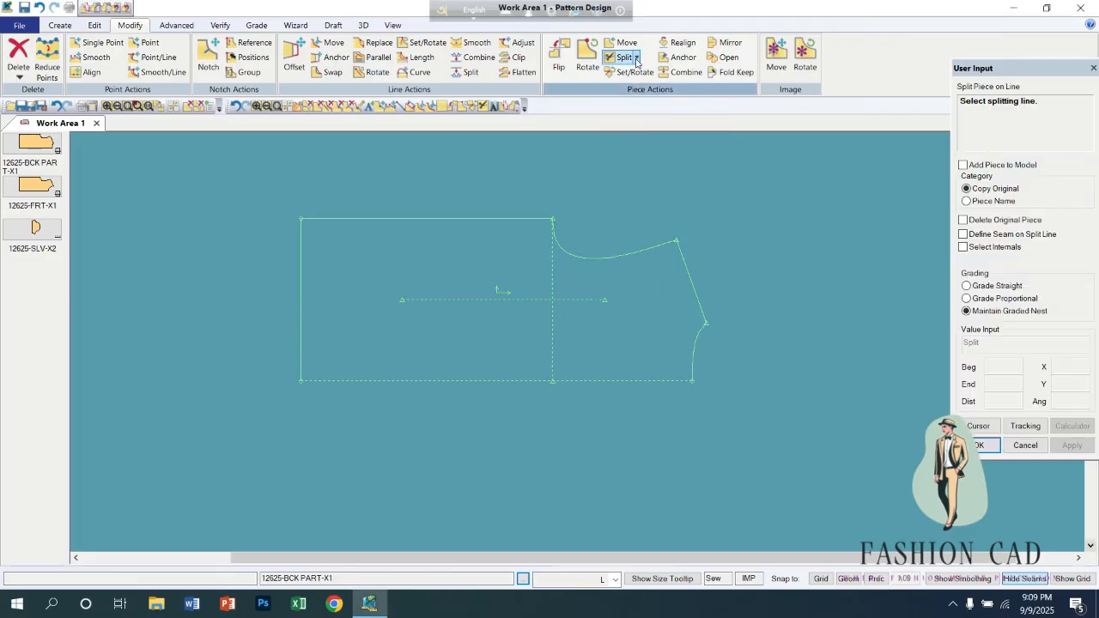
pyautogui.click(636, 58)
pyautogui.click(649, 101)
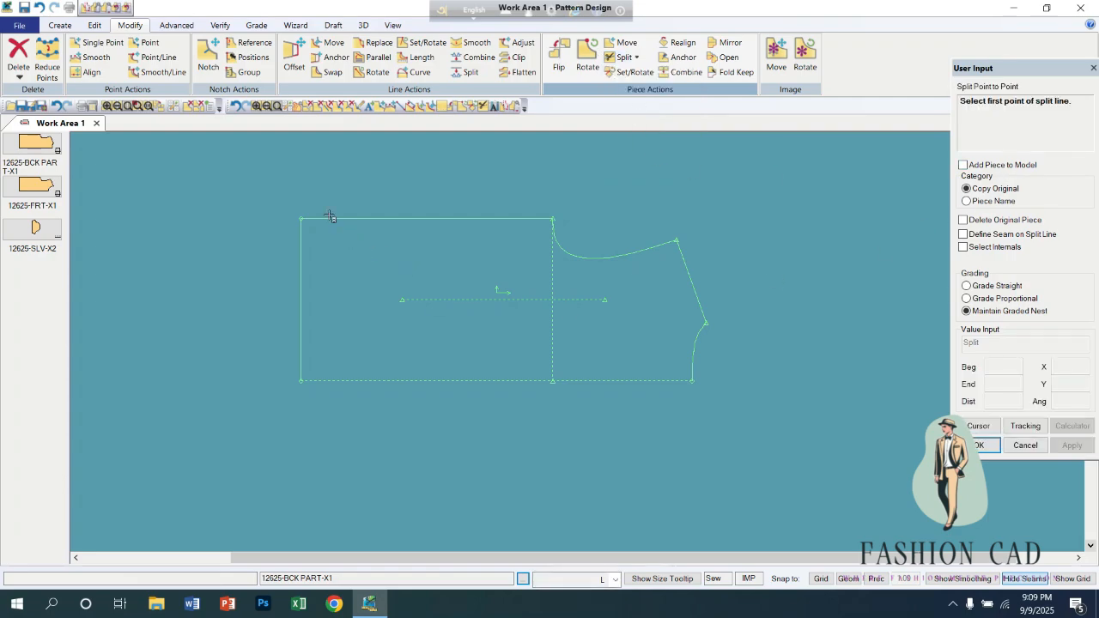
pyautogui.click(300, 219)
pyautogui.click(692, 380)
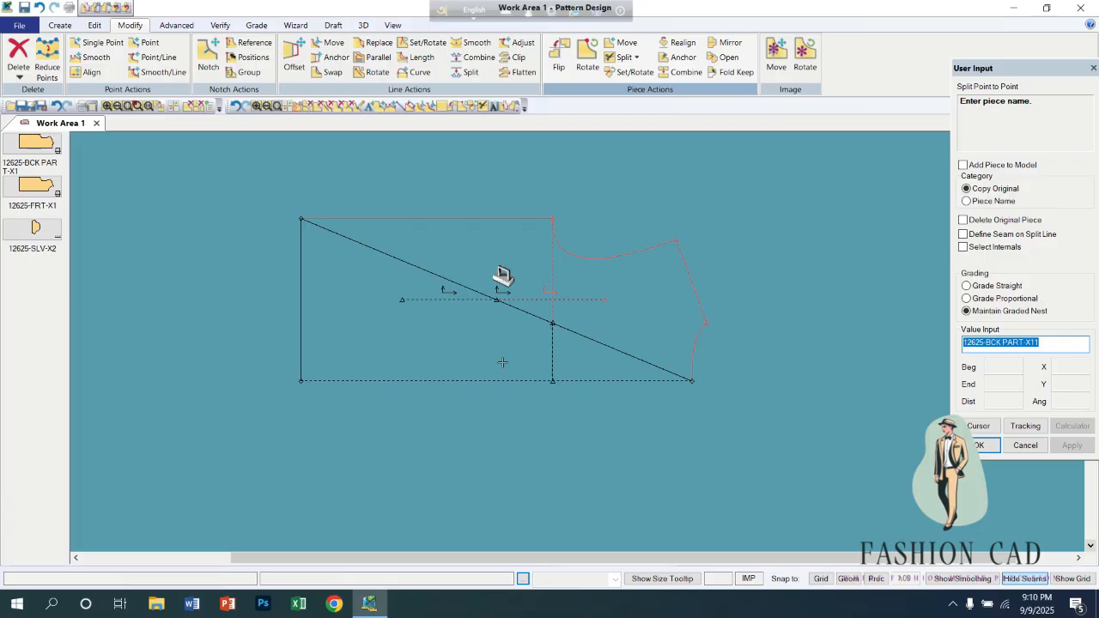
# Accept the default names for both split back parts and finish the Point to Point split.
pyautogui.rightClick(472, 342)
pyautogui.click(472, 341)
pyautogui.rightClick(456, 339)
pyautogui.click(457, 339)
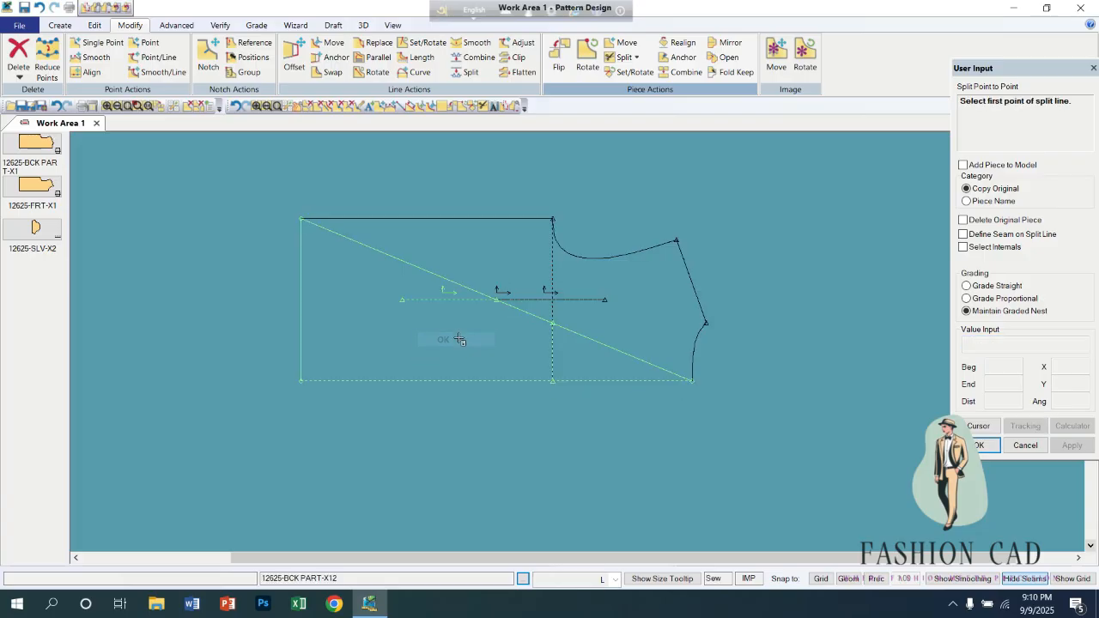
pyautogui.click(459, 338)
pyautogui.rightClick(456, 354)
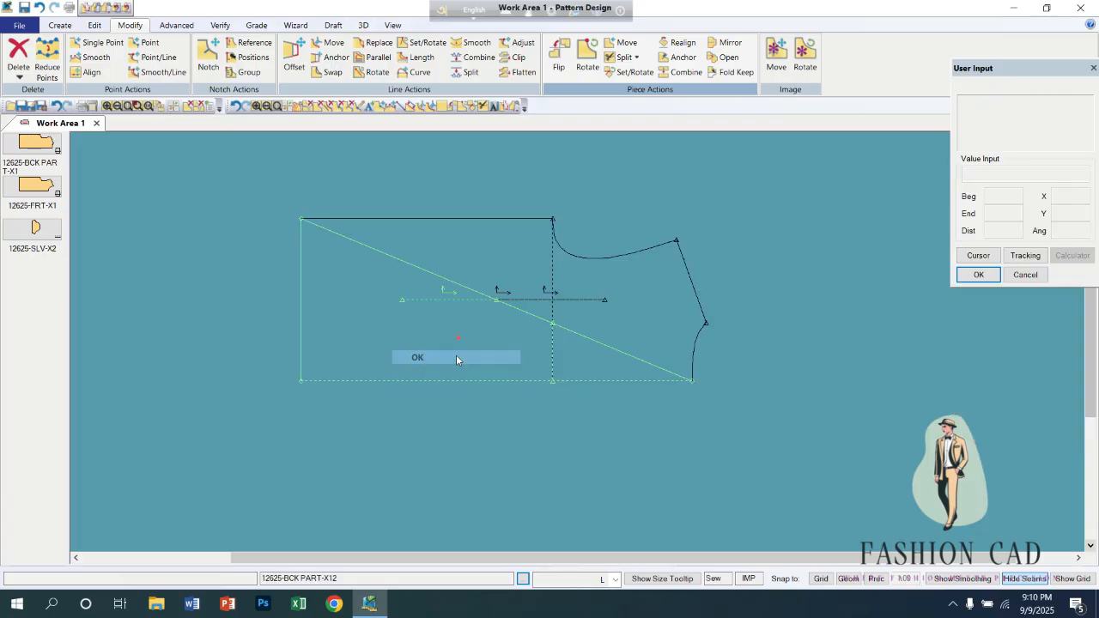
pyautogui.click(456, 355)
# Pull both split parts off the original back piece, move the original up, and stack the parts beneath it.
pyautogui.click(514, 331)
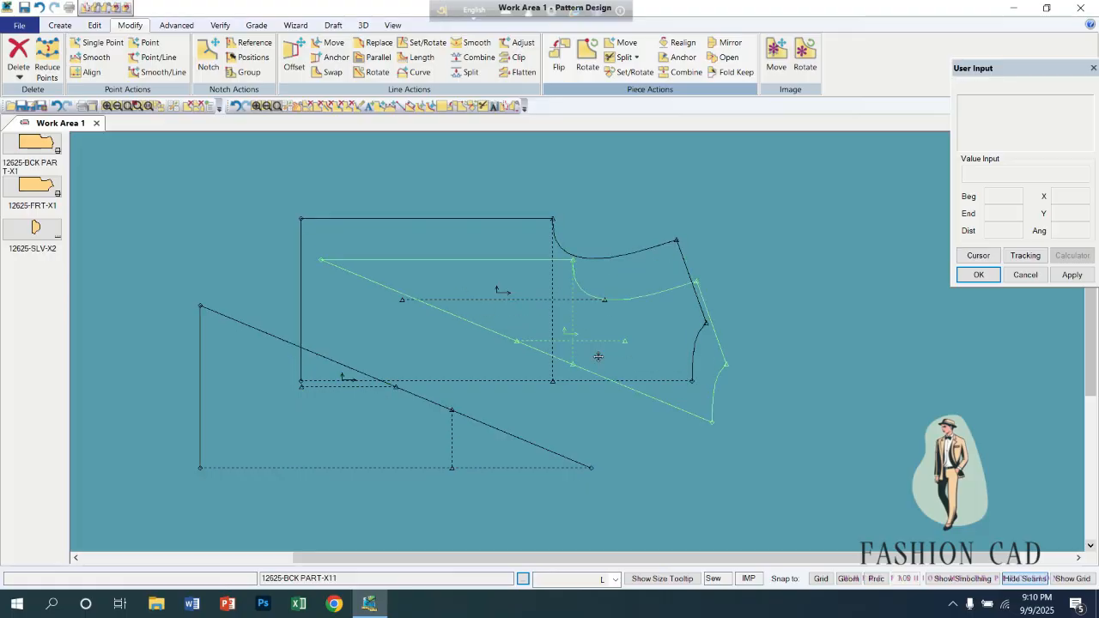
pyautogui.click(639, 395)
pyautogui.click(753, 318)
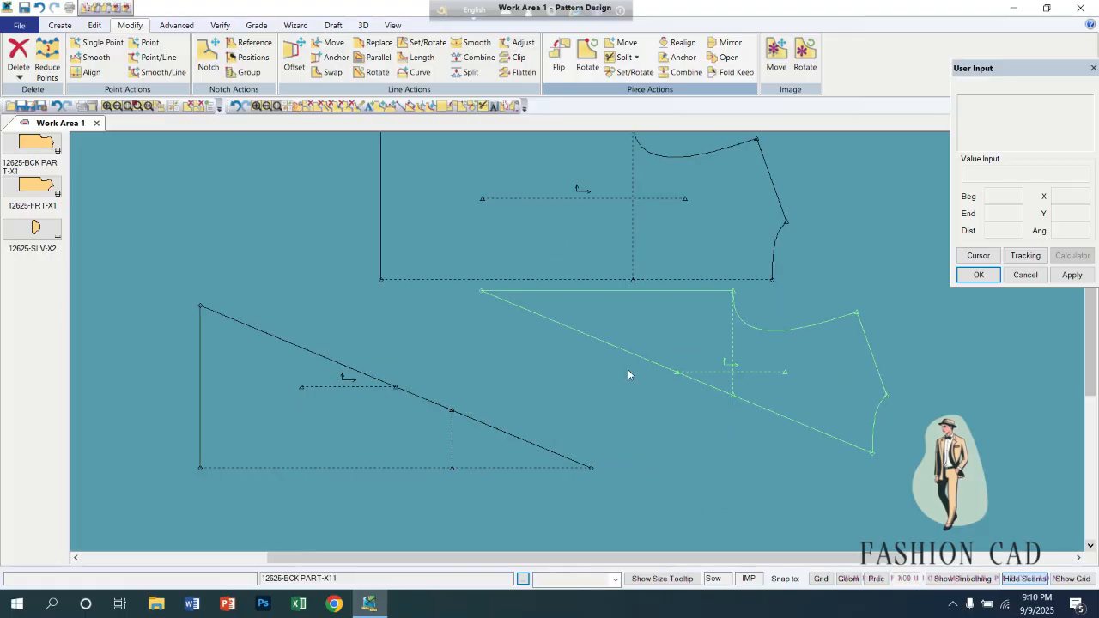
pyautogui.click(416, 436)
pyautogui.click(370, 475)
pyautogui.click(747, 318)
pyautogui.click(479, 334)
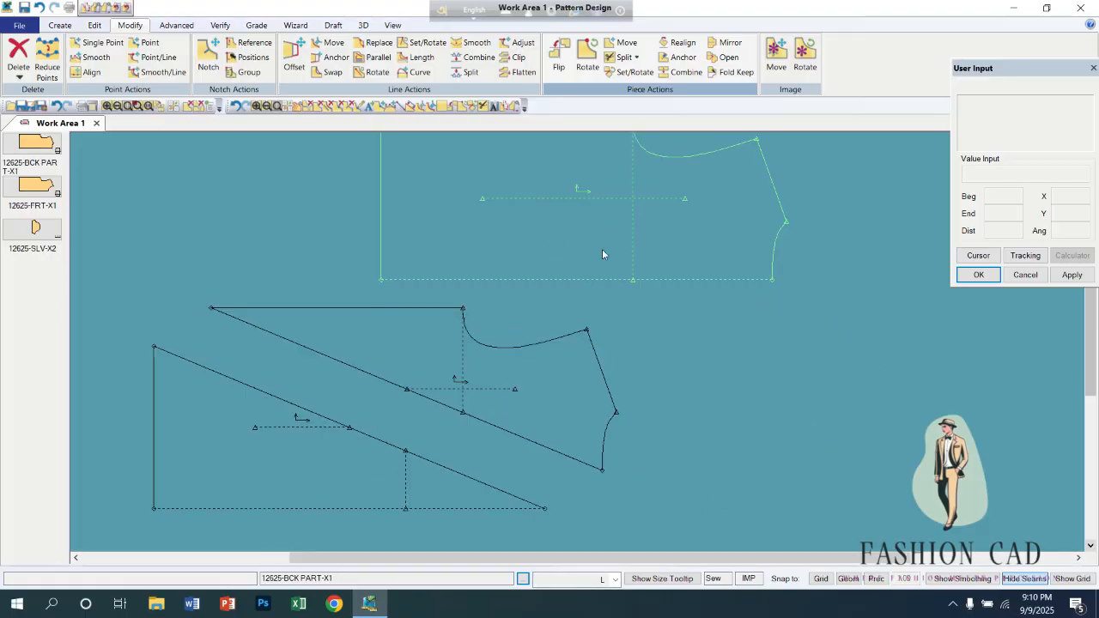
# Shift the original back piece aside and fit the lower split part against the diagonal edge of the upper part.
pyautogui.click(602, 248)
pyautogui.click(636, 258)
pyautogui.click(481, 413)
pyautogui.click(346, 355)
pyautogui.click(307, 411)
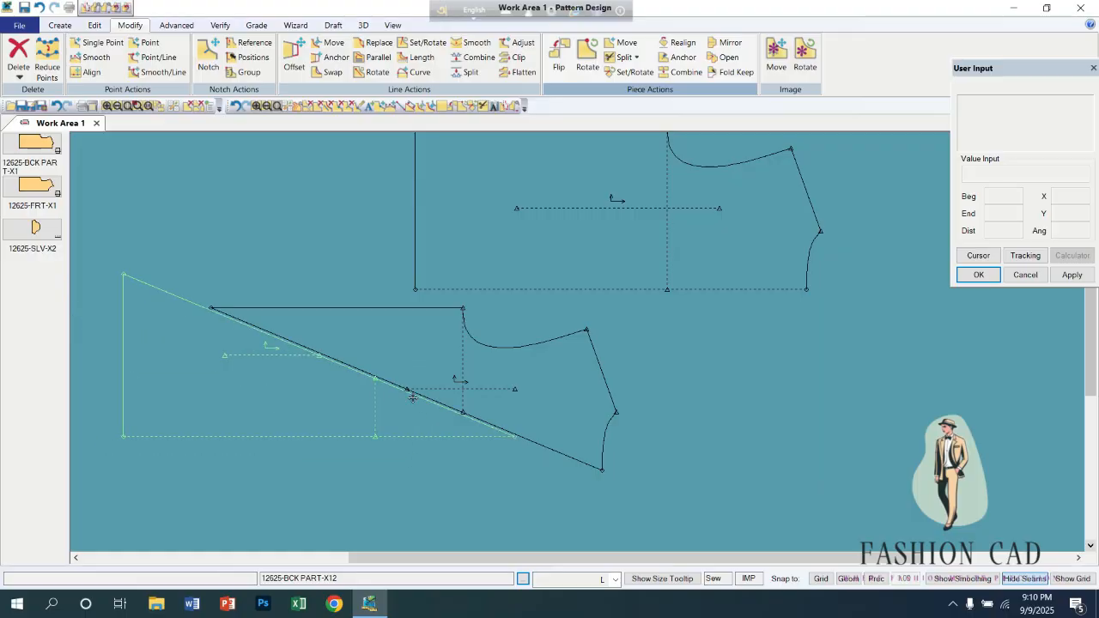
pyautogui.click(413, 397)
# Move the two fitted split parts up and to the left, and lower the original back piece beside them.
pyautogui.click(448, 338)
pyautogui.click(342, 248)
pyautogui.click(445, 352)
pyautogui.click(340, 266)
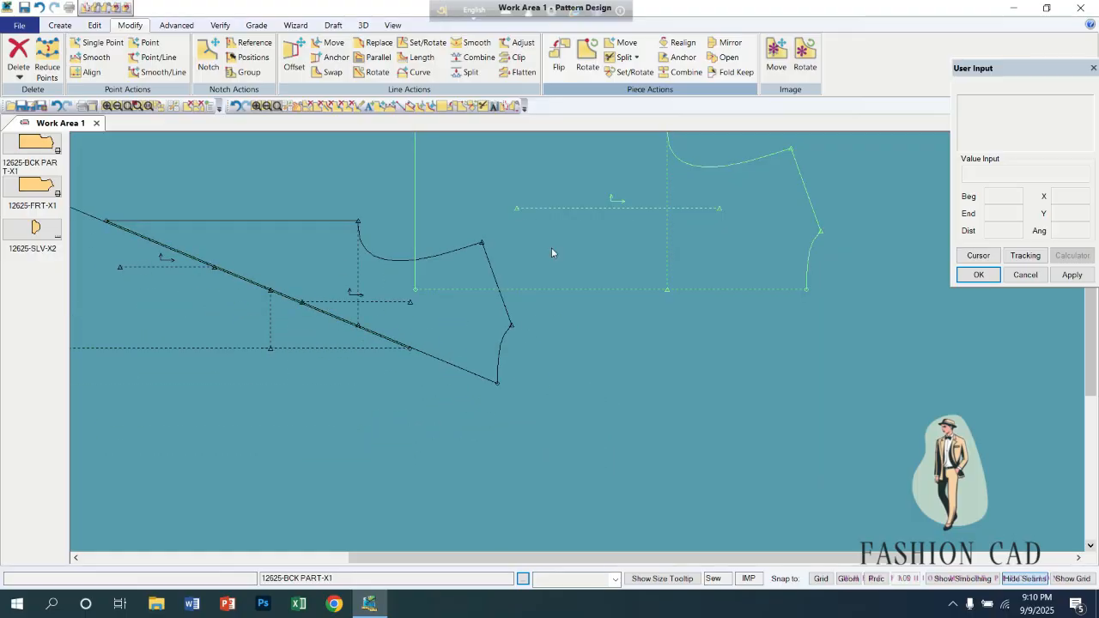
pyautogui.click(551, 260)
pyautogui.click(588, 366)
# Delete both diagonal split parts from the work area, keeping only the original back piece.
pyautogui.scroll(-1, 583, 374)
pyautogui.rightClick(369, 335)
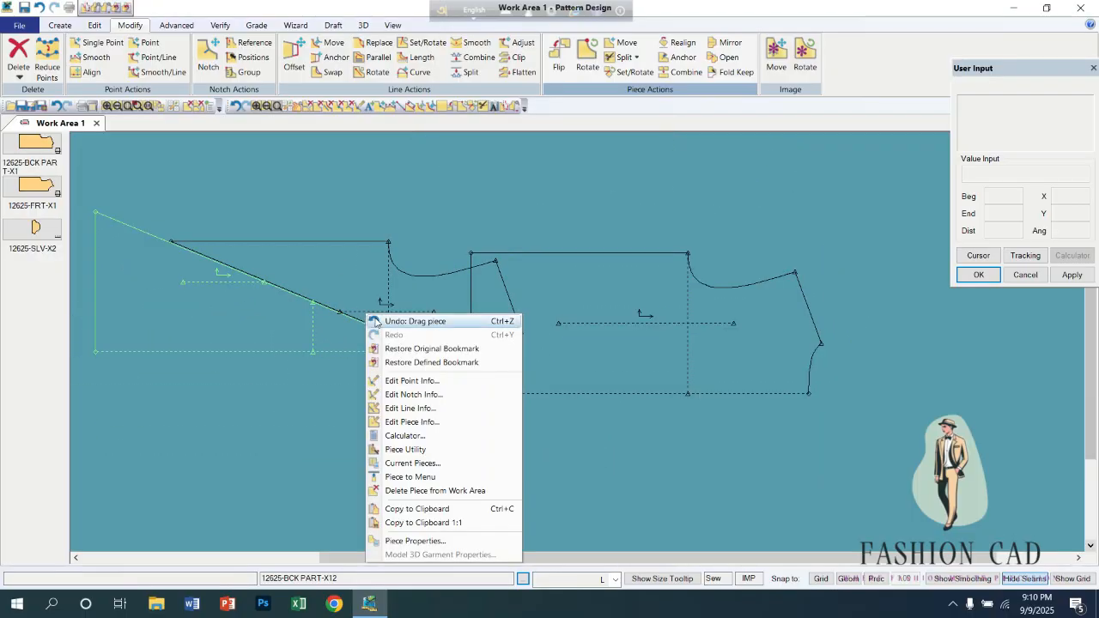
pyautogui.click(421, 492)
pyautogui.rightClick(315, 294)
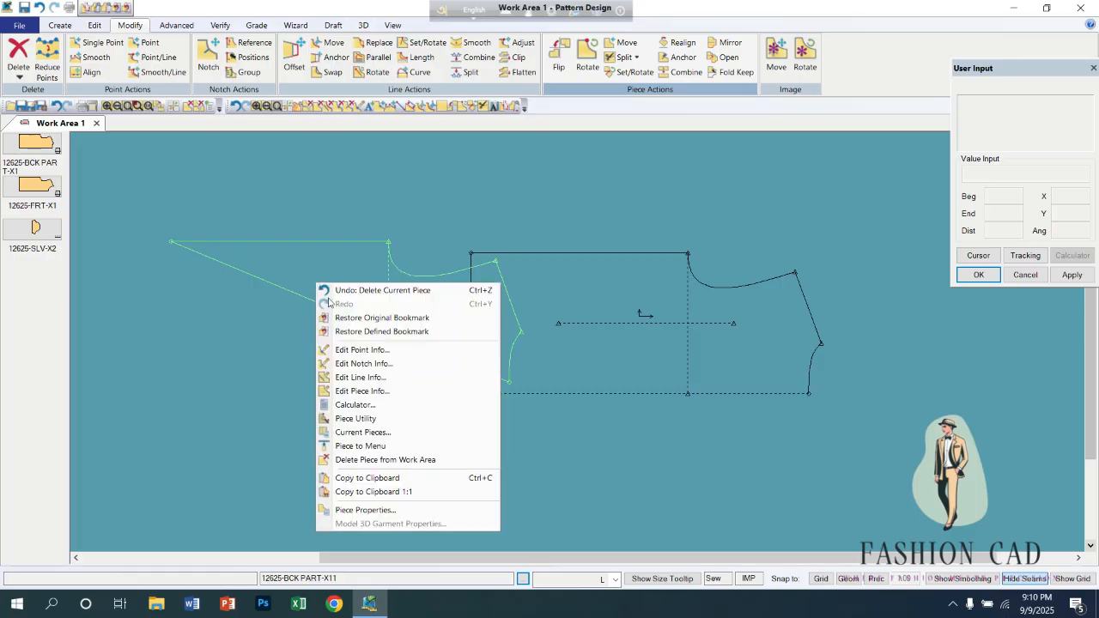
pyautogui.click(354, 460)
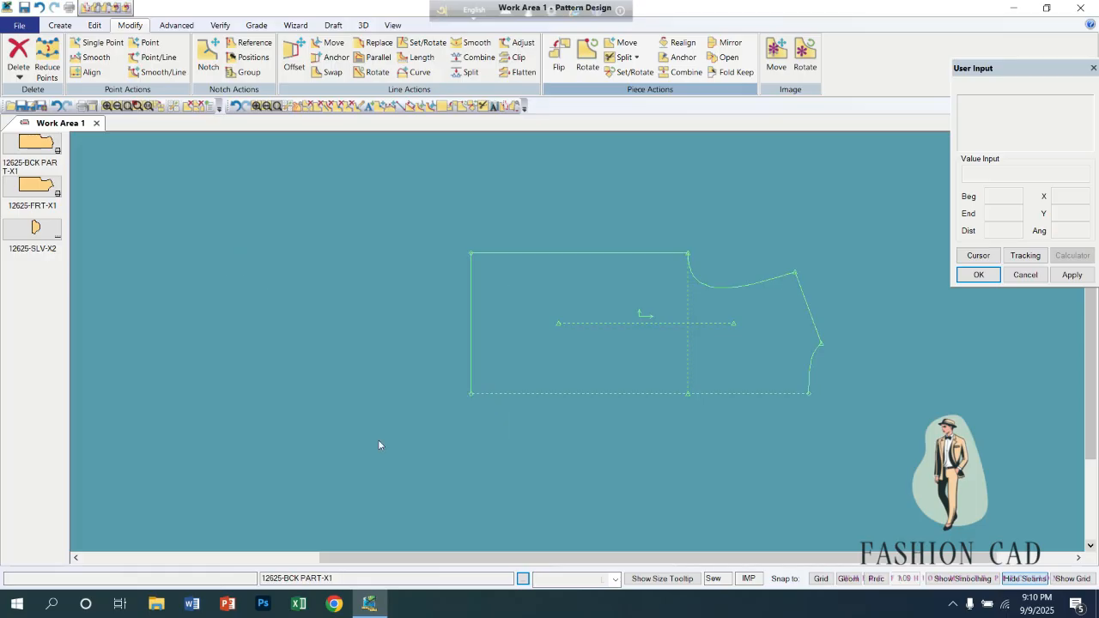
# Draw a horizontal internal 2-Point line about 27.54 long across the back piece, from the hem to the shoulder line.
pyautogui.click(635, 58)
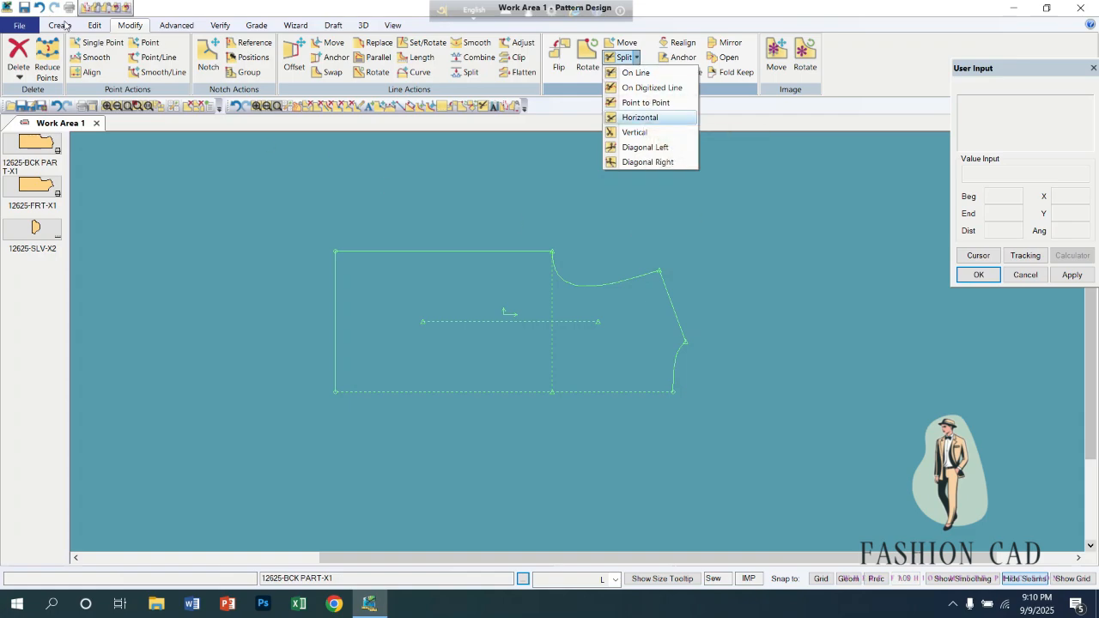
pyautogui.click(61, 24)
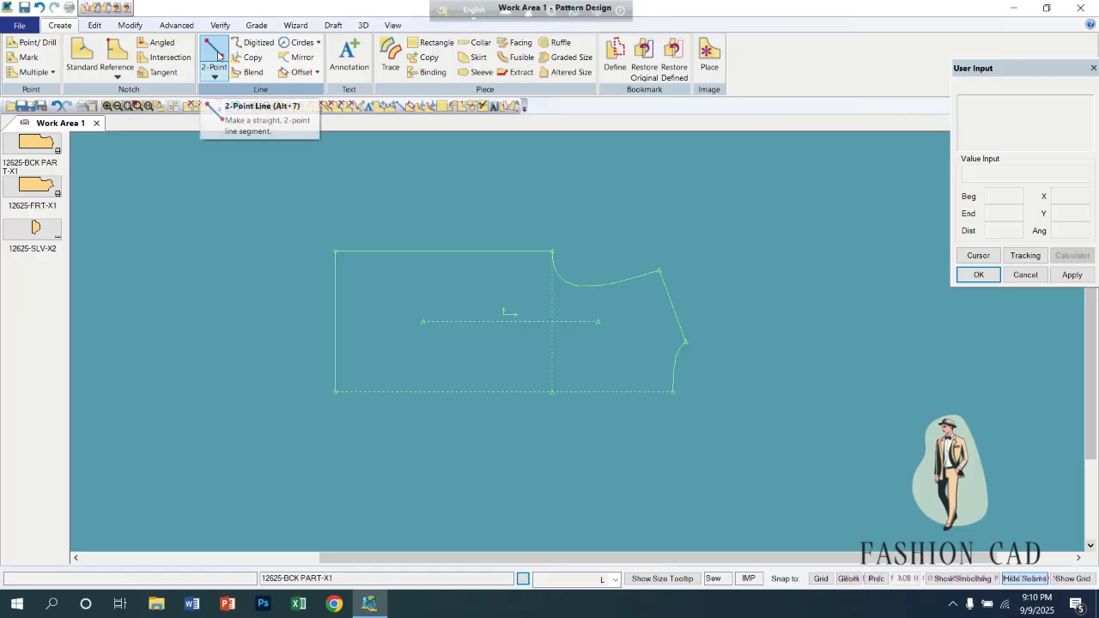
pyautogui.click(214, 55)
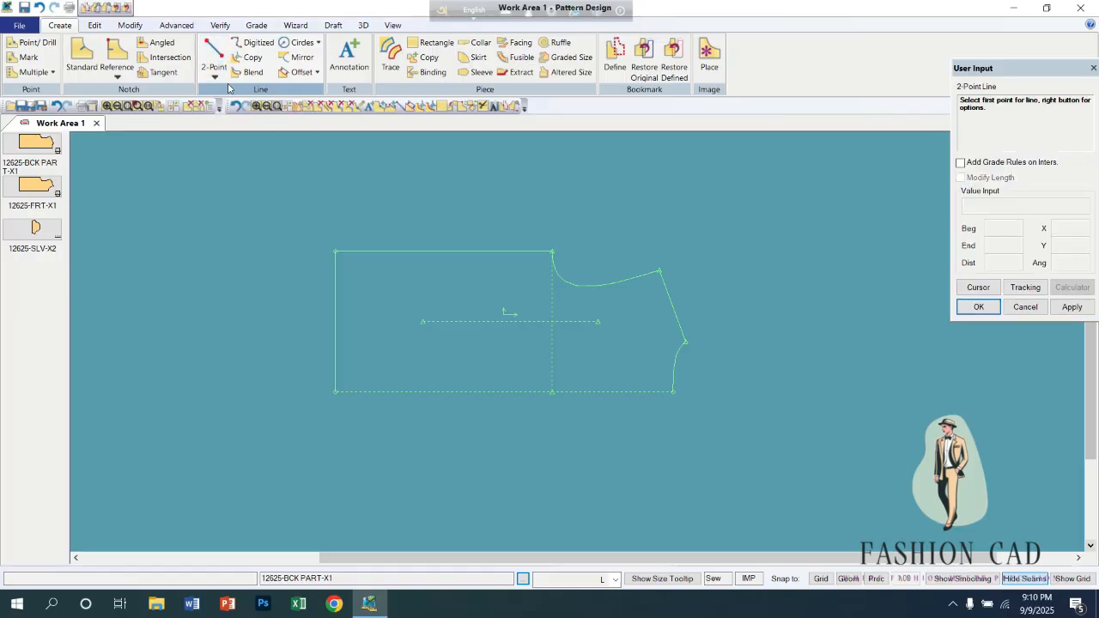
pyautogui.click(334, 334)
pyautogui.rightClick(496, 183)
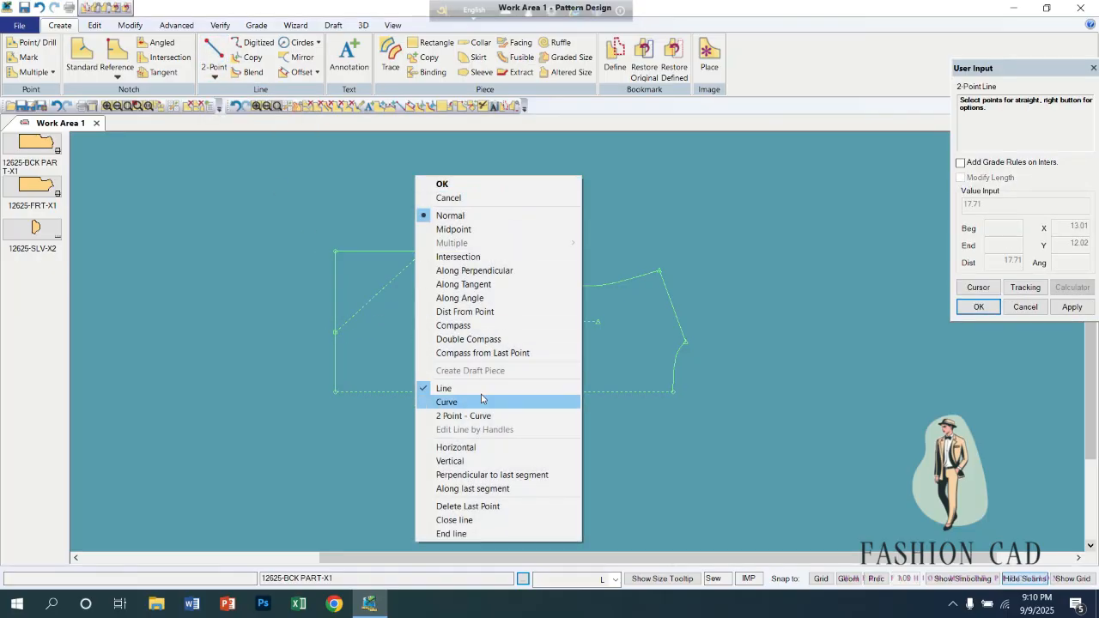
pyautogui.click(463, 448)
pyautogui.click(680, 342)
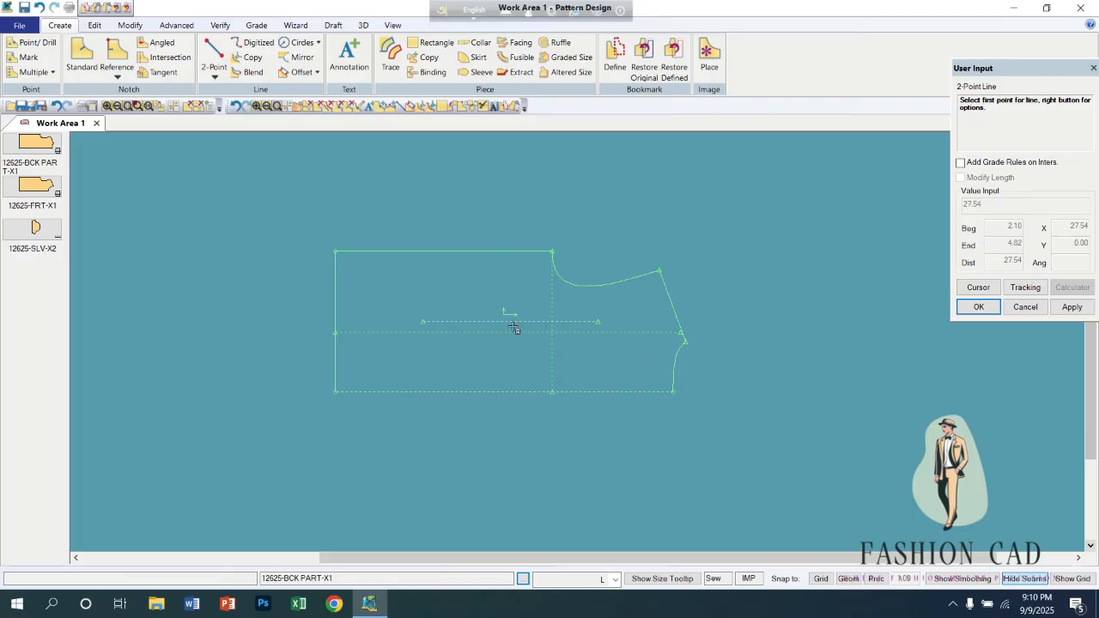
# Draw a vertical internal line about 11.22 long on the back piece, from the upper side seam to the lower edge.
pyautogui.click(435, 251)
pyautogui.rightClick(528, 212)
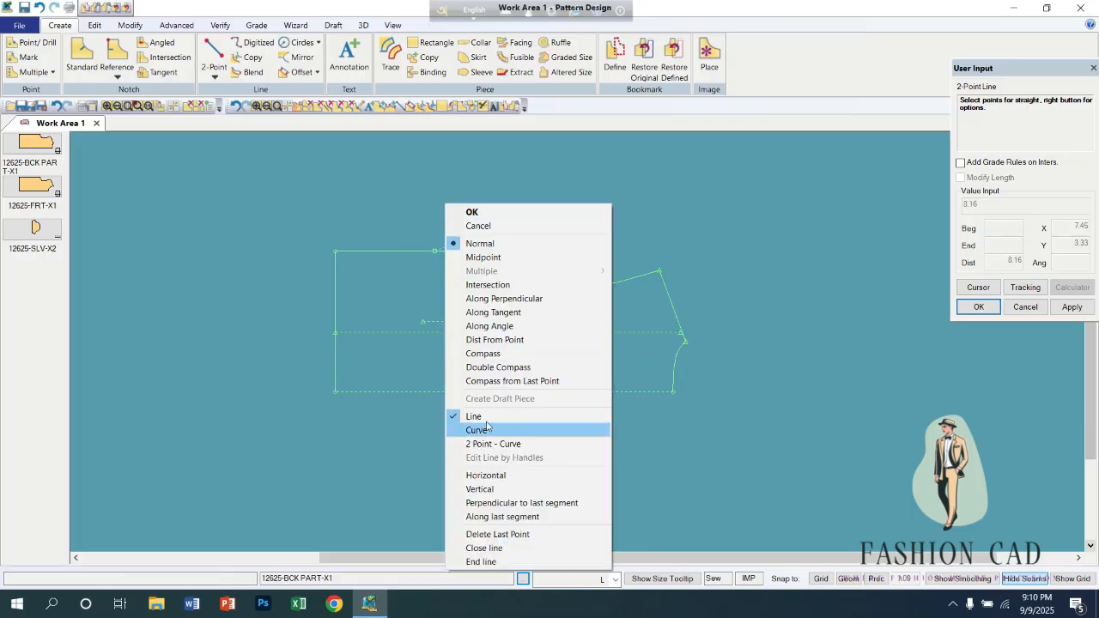
pyautogui.click(481, 489)
pyautogui.click(437, 396)
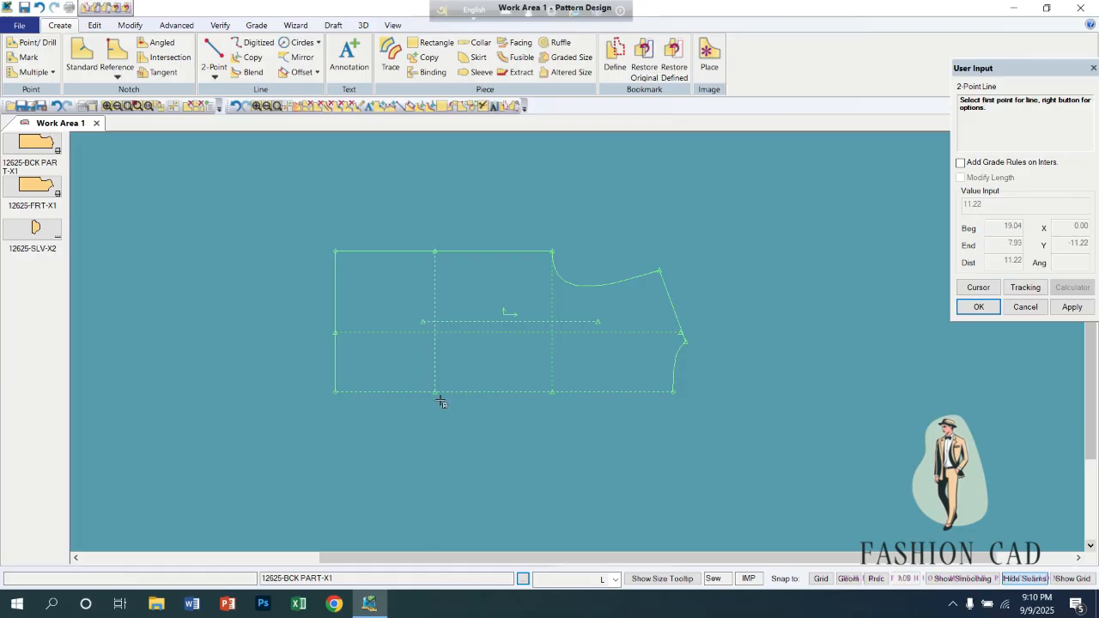
# Split the back piece horizontally at the new horizontal internal line, accepting the default piece names.
pyautogui.click(129, 27)
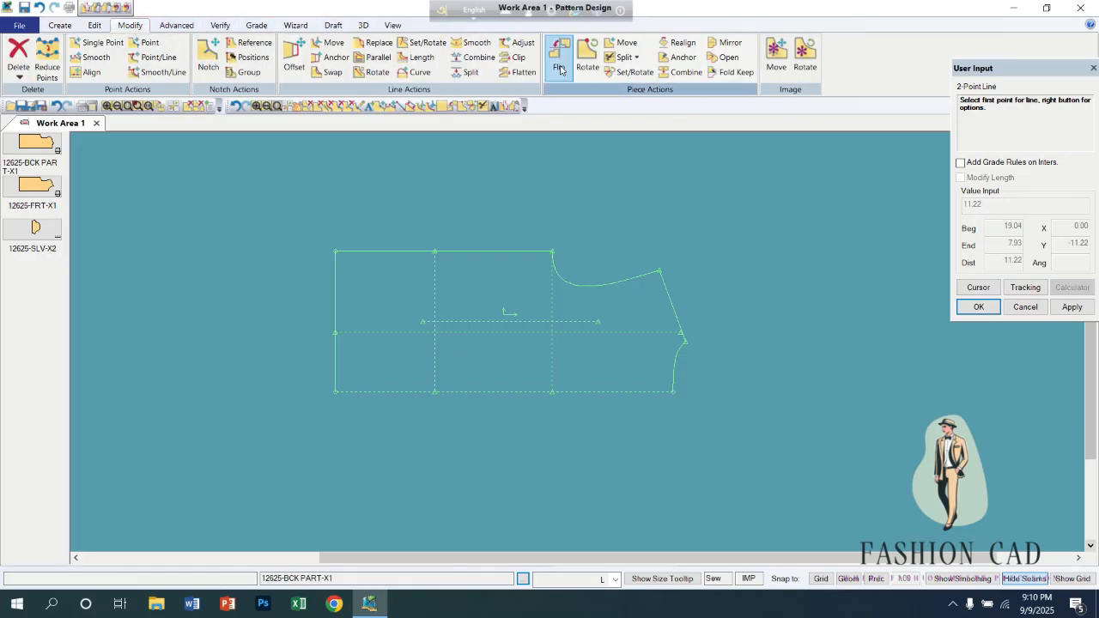
pyautogui.click(637, 60)
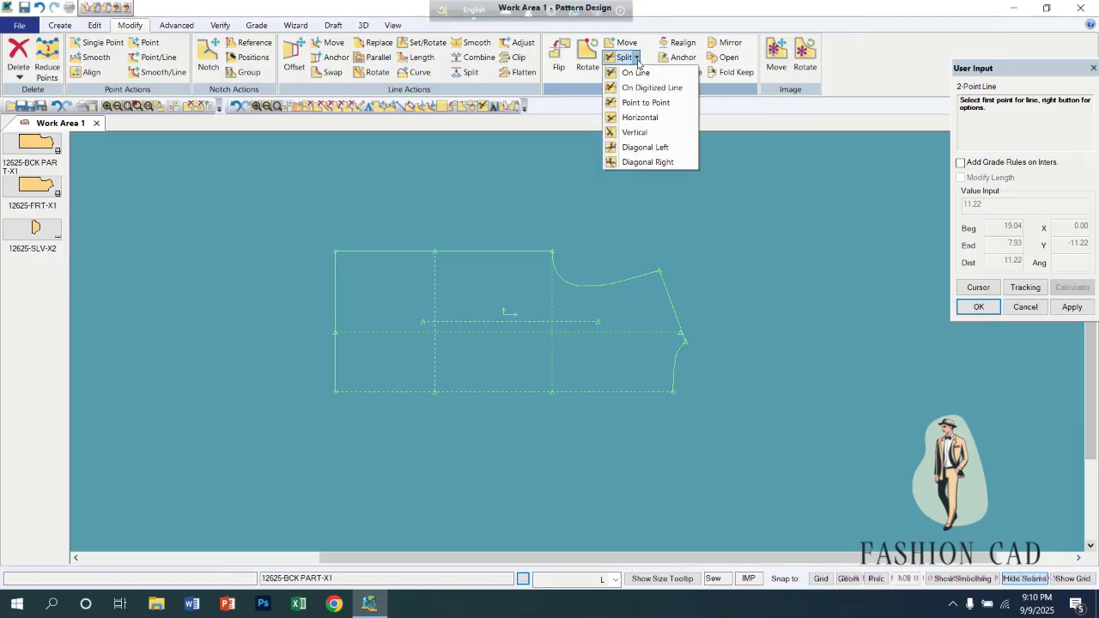
pyautogui.click(649, 118)
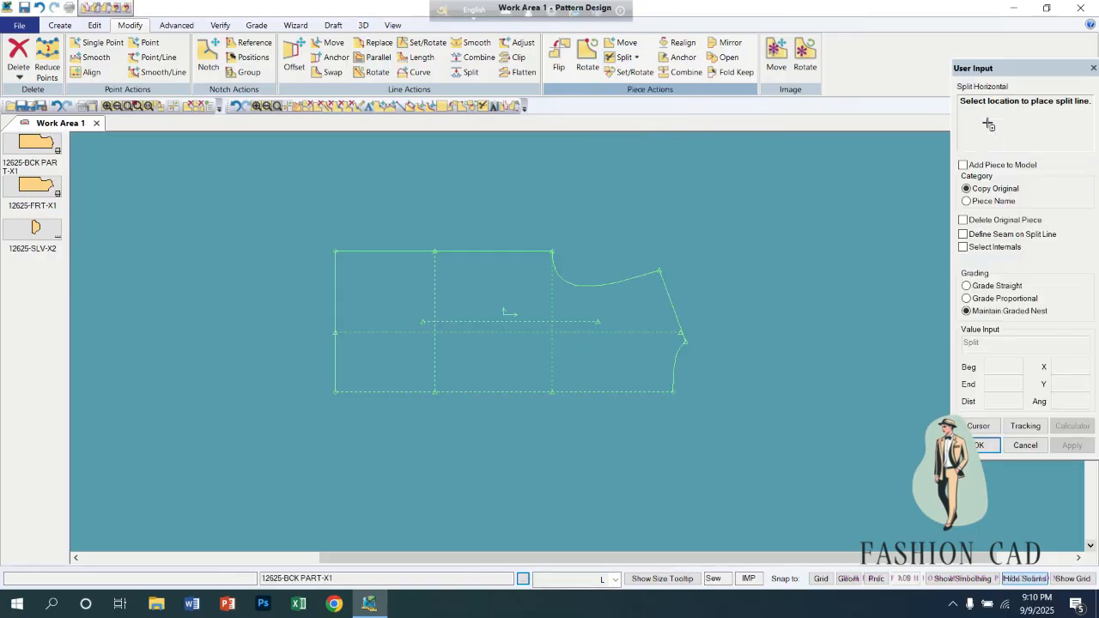
pyautogui.click(601, 335)
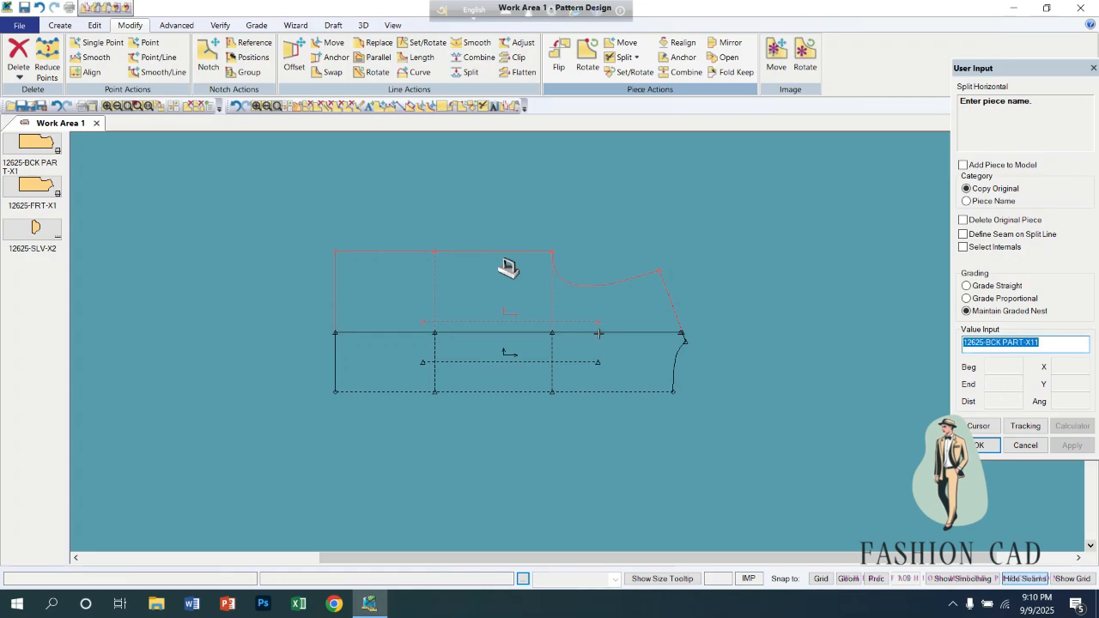
pyautogui.press('Return')
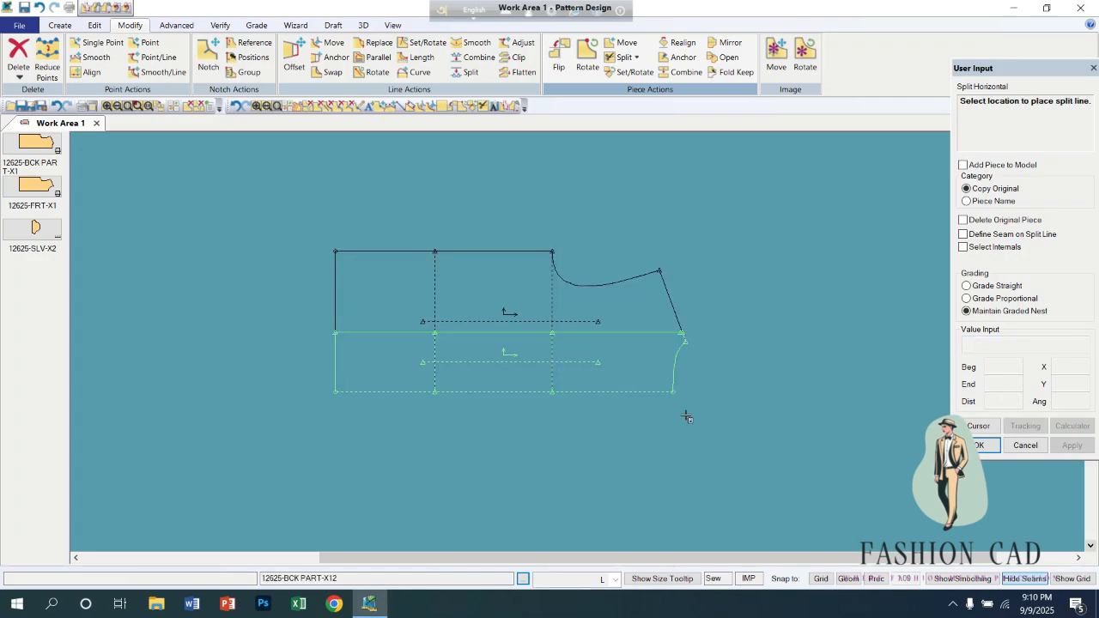
# End the horizontal split, pull the two split parts off the original back piece, and place the original apart from them.
pyautogui.rightClick(702, 389)
pyautogui.click(755, 399)
pyautogui.moveTo(625, 374); pyautogui.dragTo(582, 489)
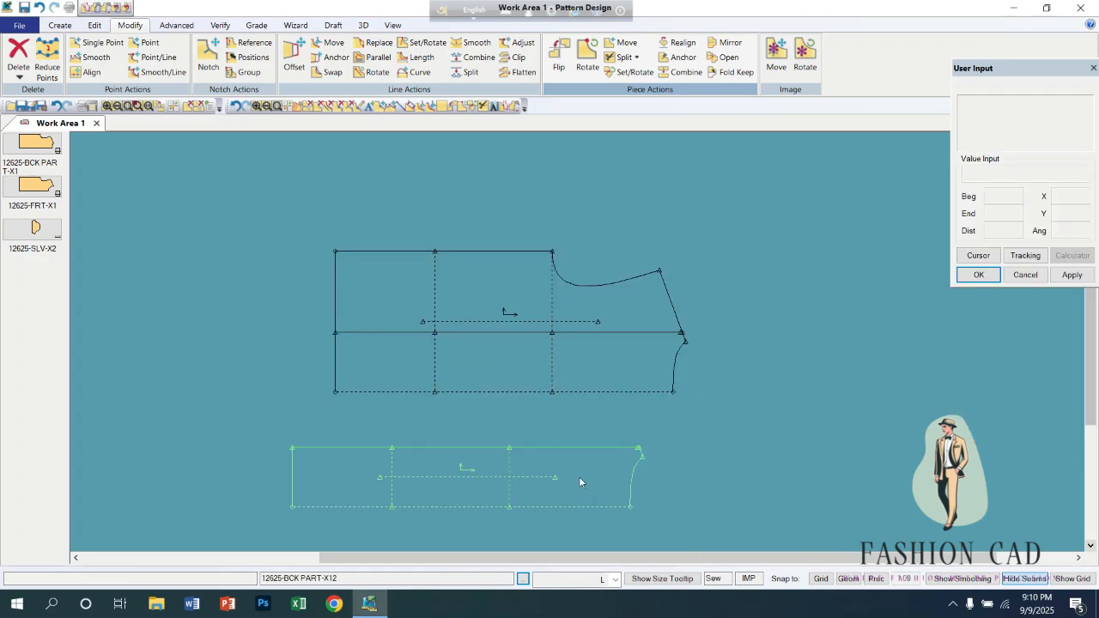
pyautogui.moveTo(569, 294); pyautogui.dragTo(513, 189)
pyautogui.moveTo(568, 348); pyautogui.dragTo(800, 318)
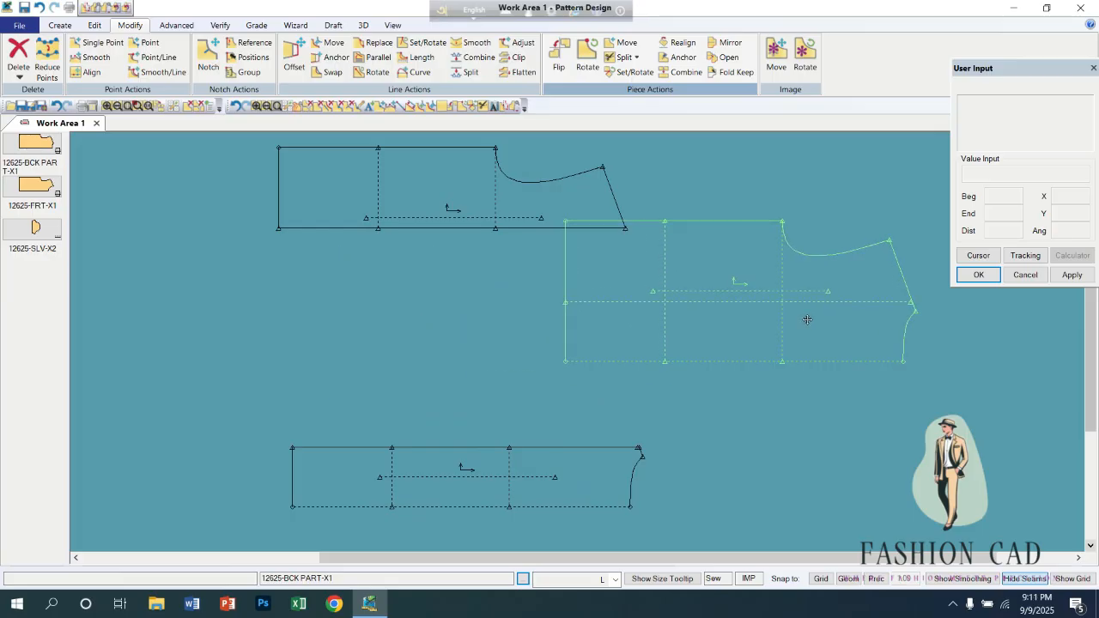
pyautogui.moveTo(509, 470); pyautogui.dragTo(357, 336)
pyautogui.moveTo(436, 229); pyautogui.dragTo(238, 266)
pyautogui.moveTo(687, 348); pyautogui.dragTo(674, 376)
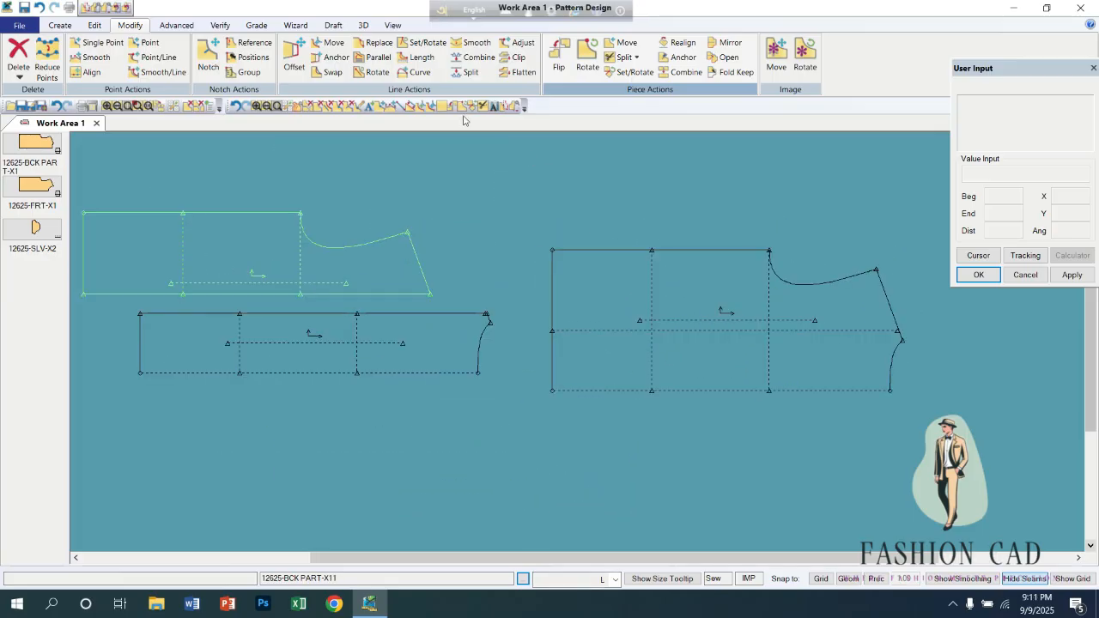
# Split the original back piece vertically at its vertical internal line, accepting the default piece names, and pull both parts off the original.
pyautogui.click(639, 59)
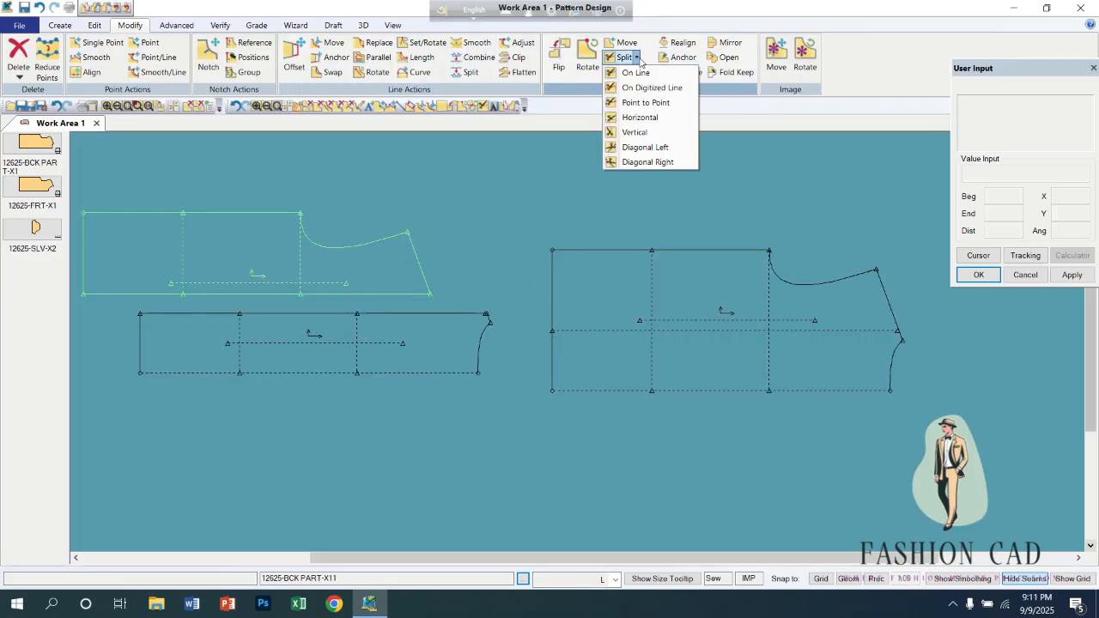
pyautogui.click(635, 132)
pyautogui.click(655, 296)
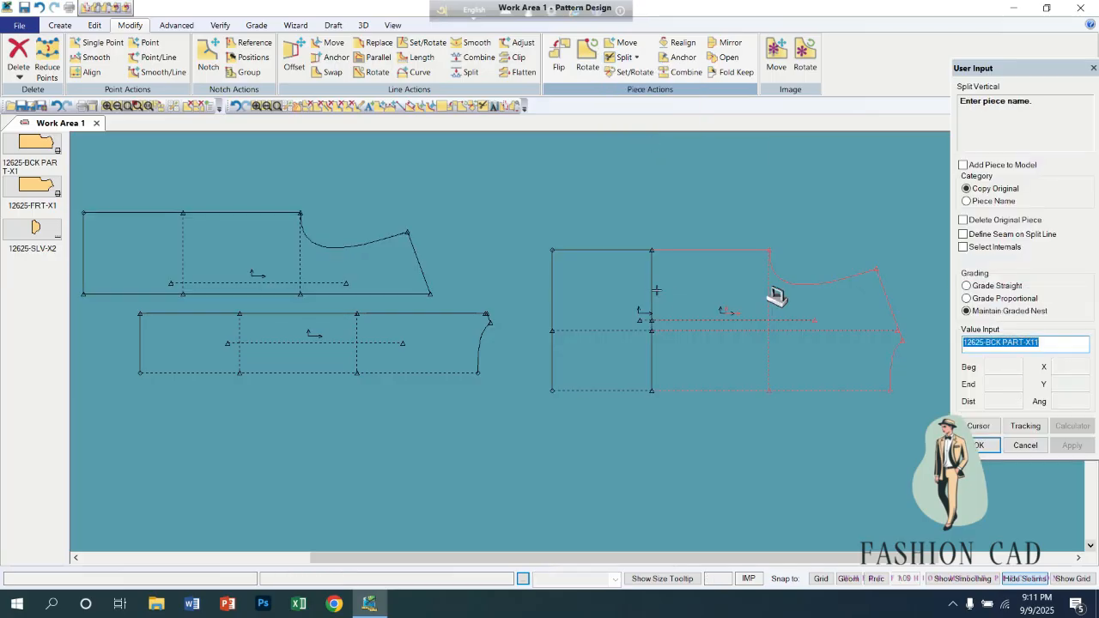
pyautogui.rightClick(601, 286)
pyautogui.click(600, 286)
pyautogui.rightClick(599, 286)
pyautogui.click(599, 287)
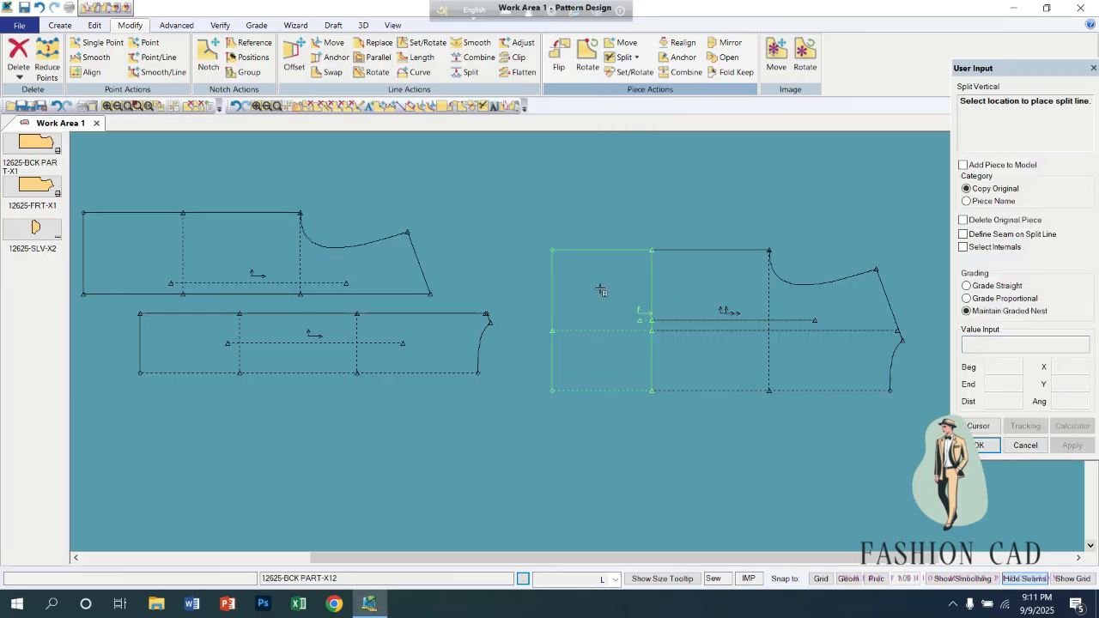
pyautogui.rightClick(600, 283)
pyautogui.click(599, 280)
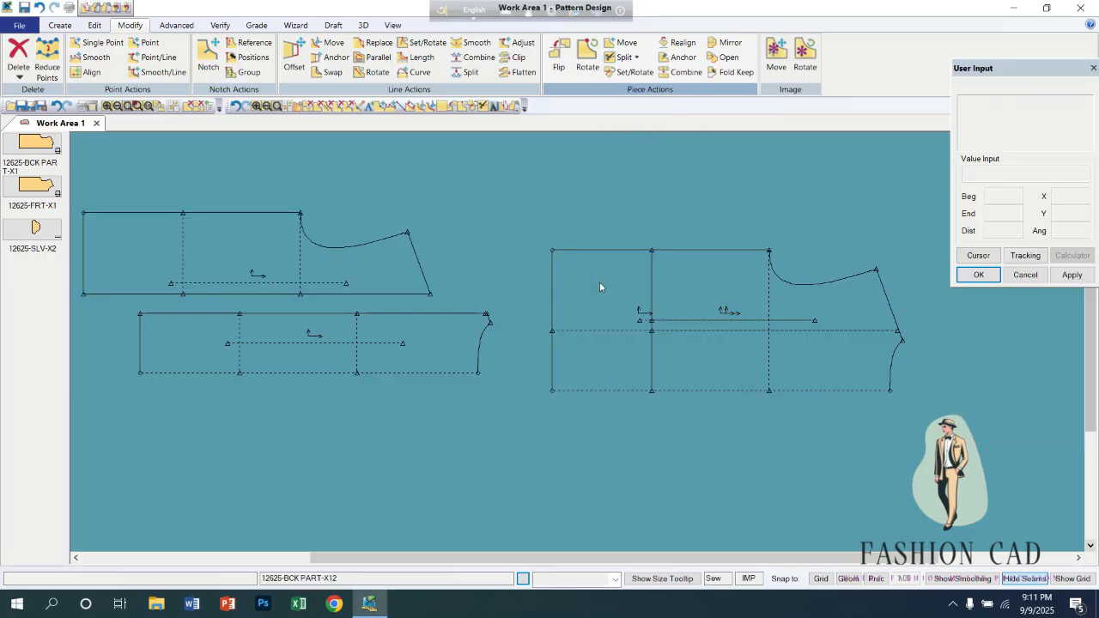
pyautogui.click(409, 285)
pyautogui.click(403, 278)
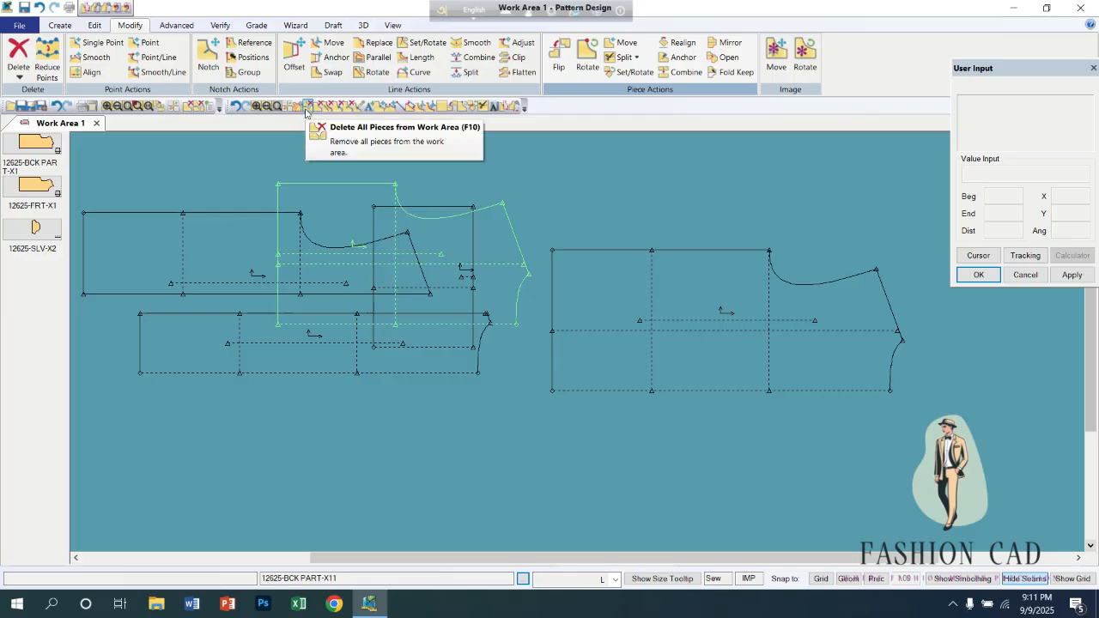
# Delete all pieces from the work area and place the back piece 12625-BCK PART-X1 in it again.
pyautogui.click(307, 106)
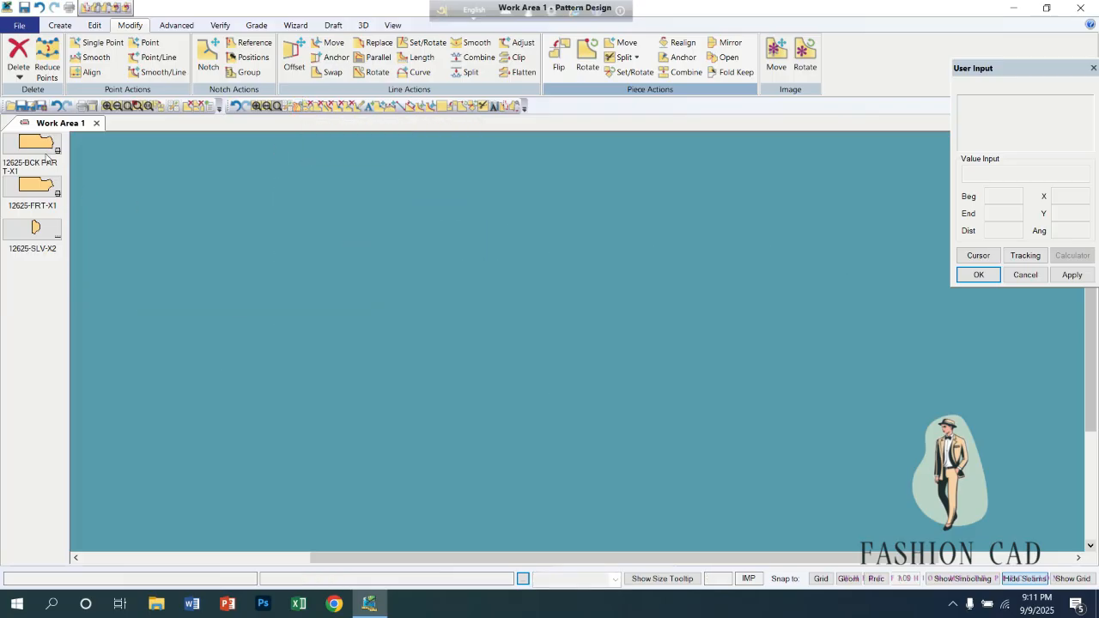
pyautogui.moveTo(47, 159); pyautogui.dragTo(600, 227)
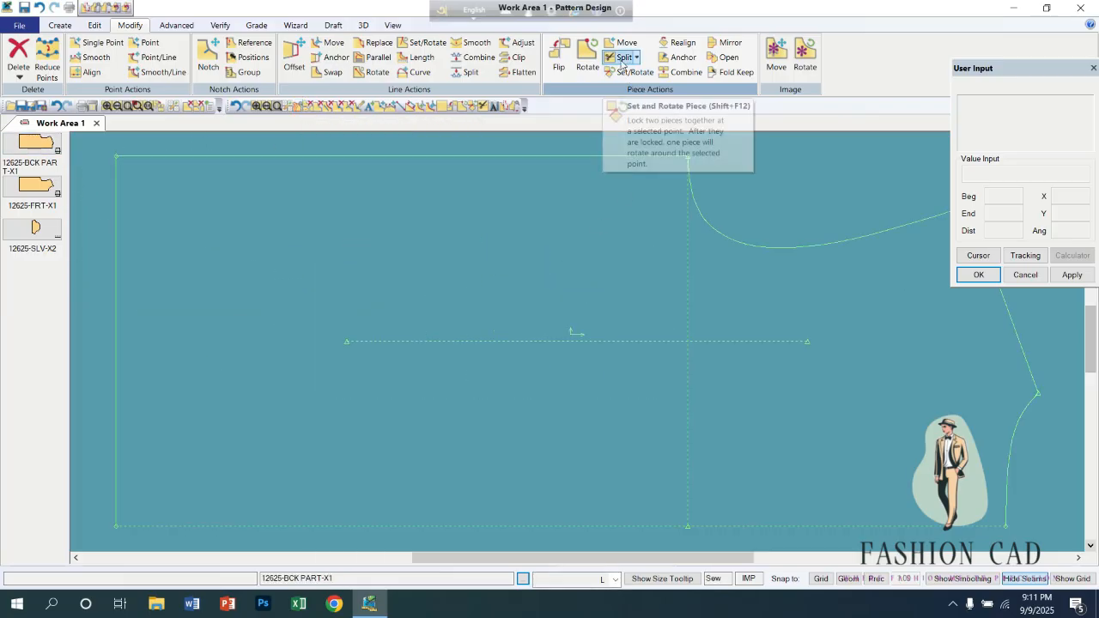
# Split the back piece with Diagonal Left from a point on the upper edge near the hem, accepting the default piece names.
pyautogui.click(638, 58)
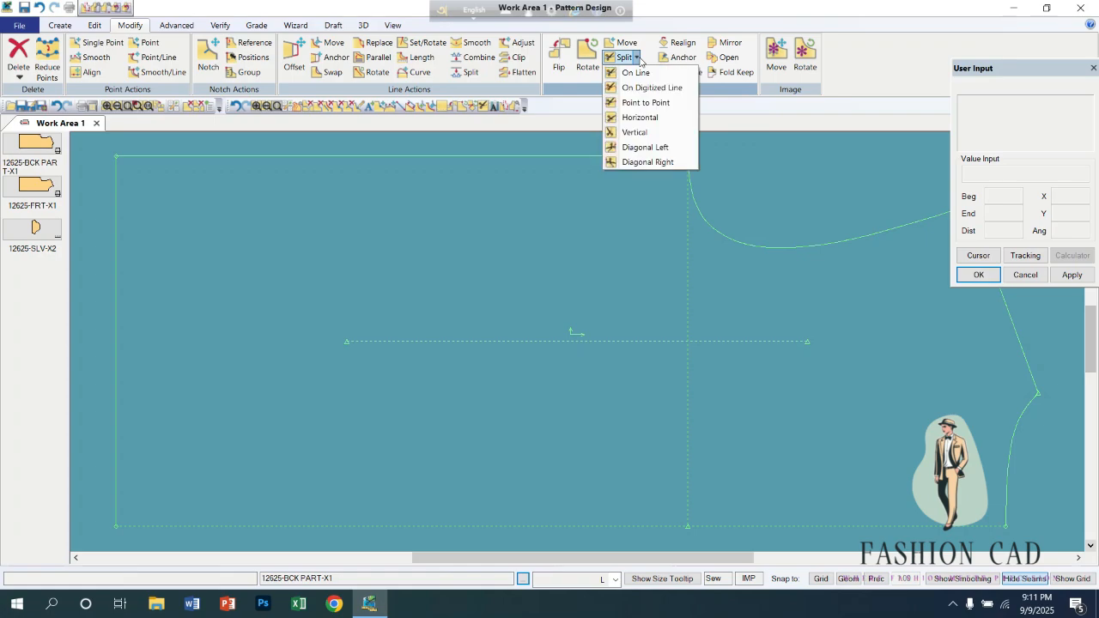
pyautogui.click(639, 147)
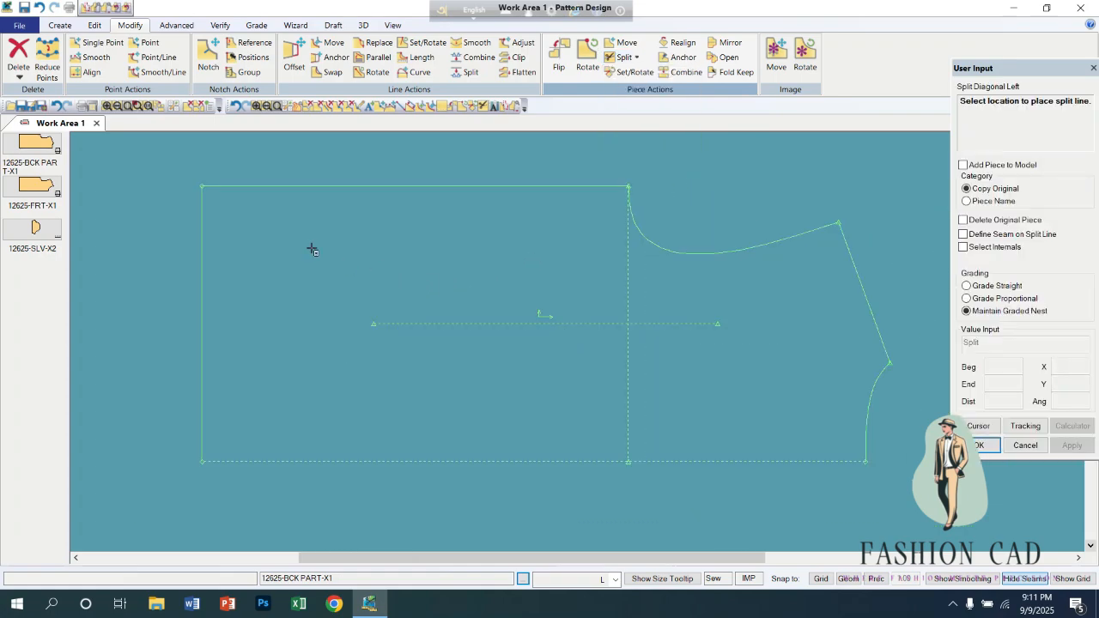
pyautogui.click(324, 188)
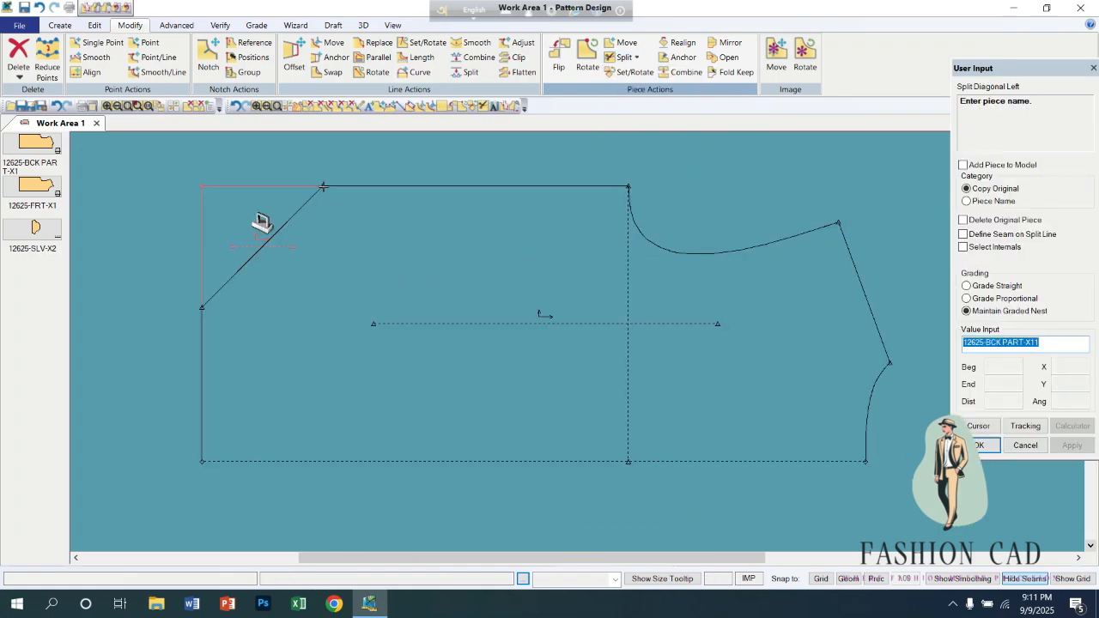
pyautogui.rightClick(333, 292)
pyautogui.click(334, 292)
pyautogui.rightClick(343, 292)
pyautogui.click(342, 291)
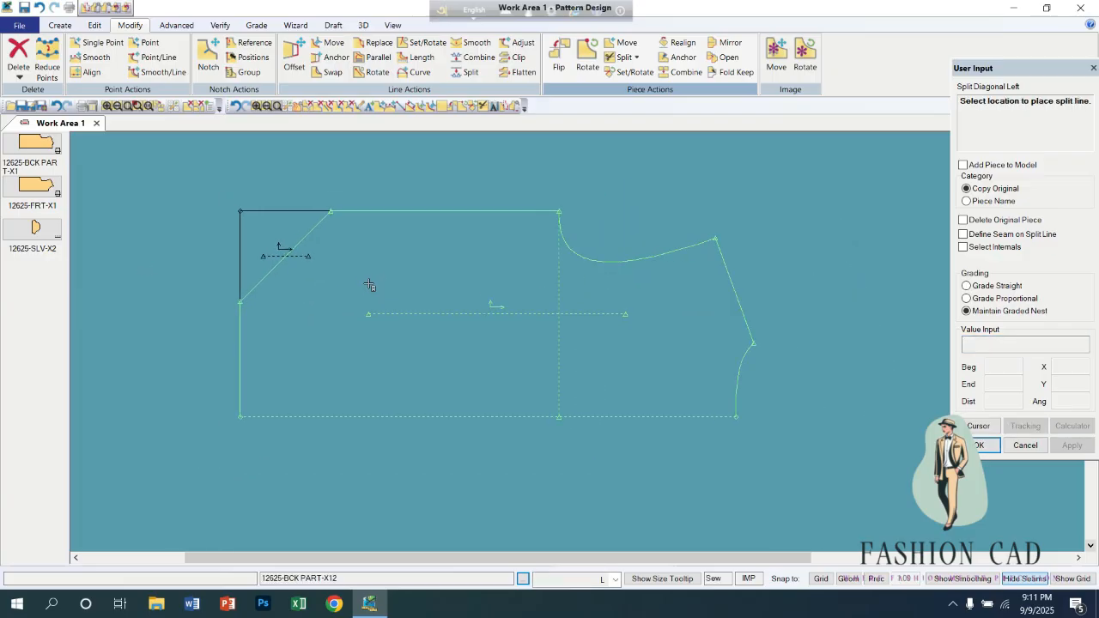
pyautogui.rightClick(369, 285)
pyautogui.click(369, 287)
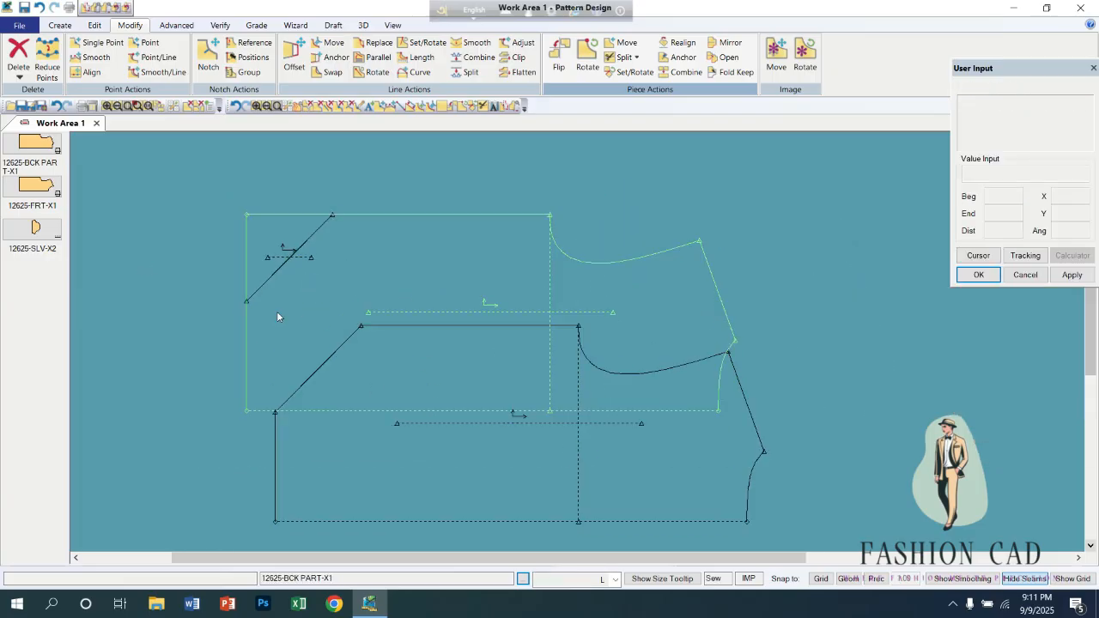
# Separate the original back piece from its diagonal split parts and fit the cut-off triangle onto the larger part for comparison.
pyautogui.moveTo(253, 235); pyautogui.dragTo(226, 444)
pyautogui.moveTo(402, 239); pyautogui.dragTo(415, 140)
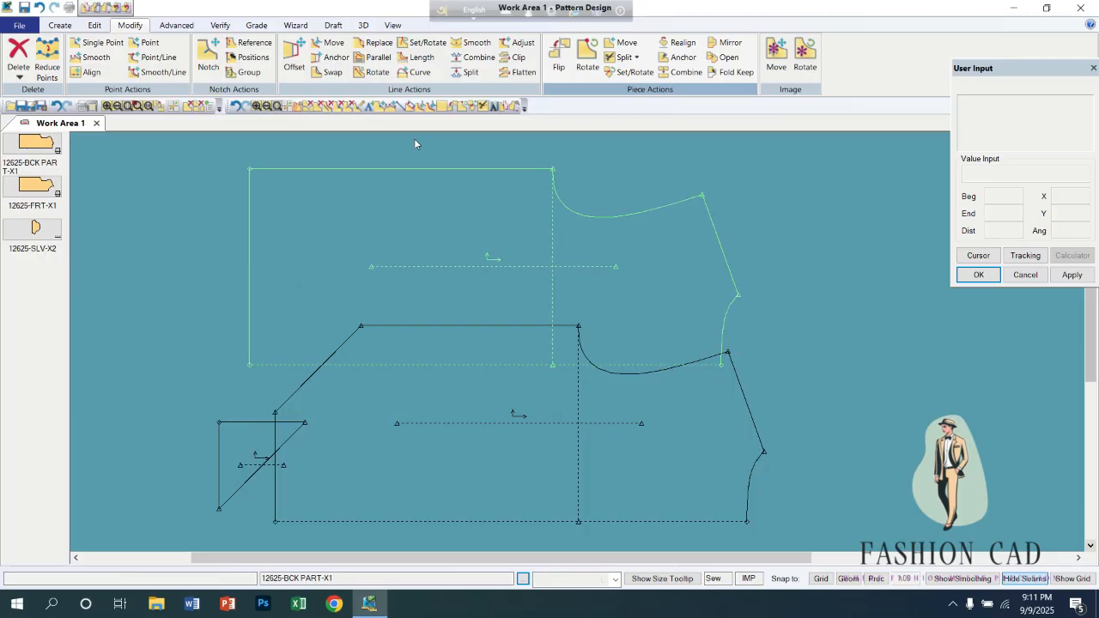
pyautogui.moveTo(389, 436); pyautogui.dragTo(371, 370)
pyautogui.moveTo(500, 198); pyautogui.dragTo(704, 136)
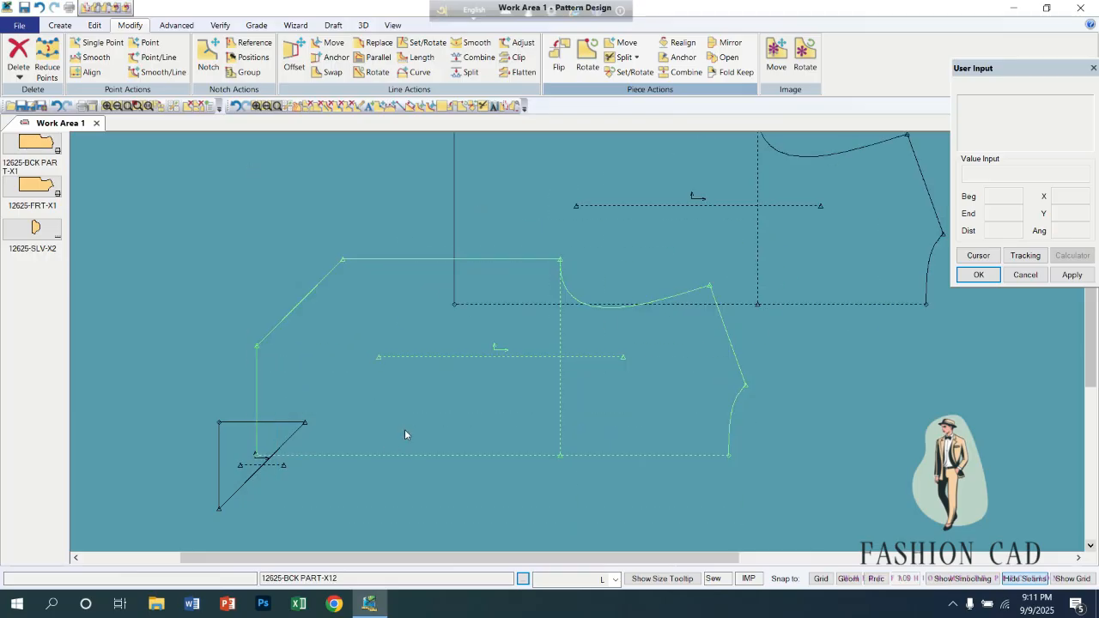
pyautogui.moveTo(404, 434); pyautogui.dragTo(292, 329)
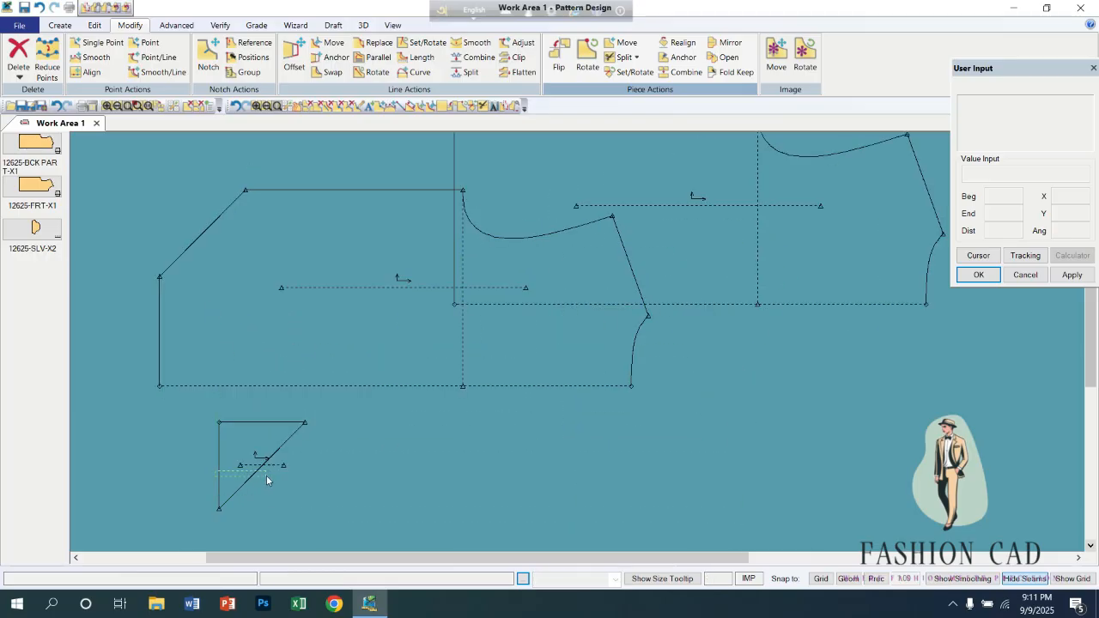
pyautogui.moveTo(266, 475); pyautogui.dragTo(250, 347)
# Delete the small triangle and the larger diagonal split part from the work area, keeping the original back piece.
pyautogui.rightClick(246, 311)
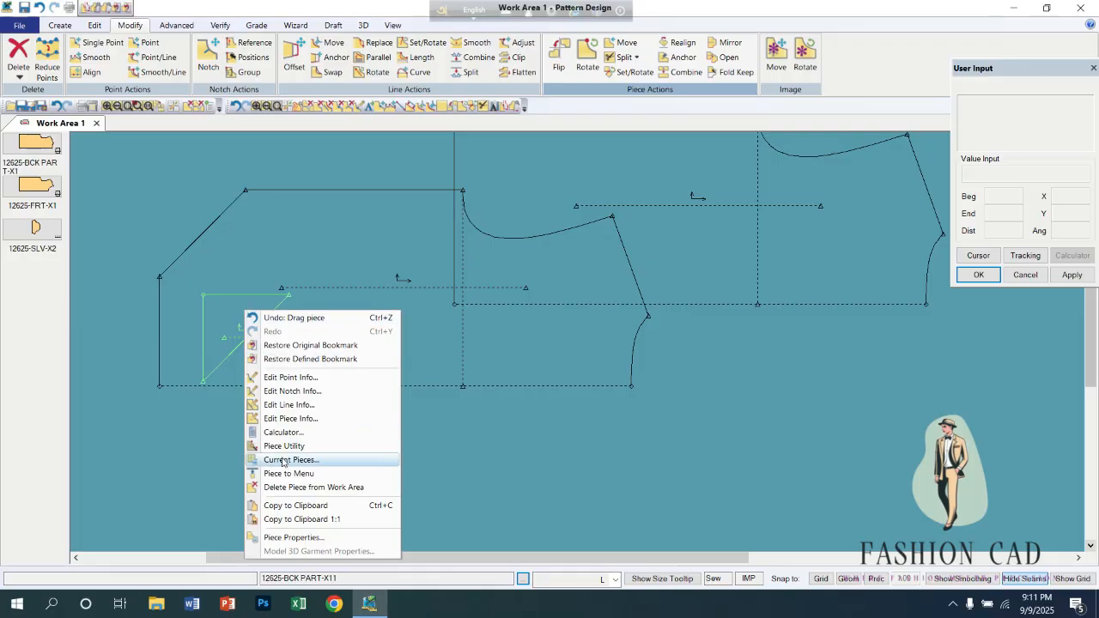
pyautogui.click(288, 486)
pyautogui.rightClick(277, 298)
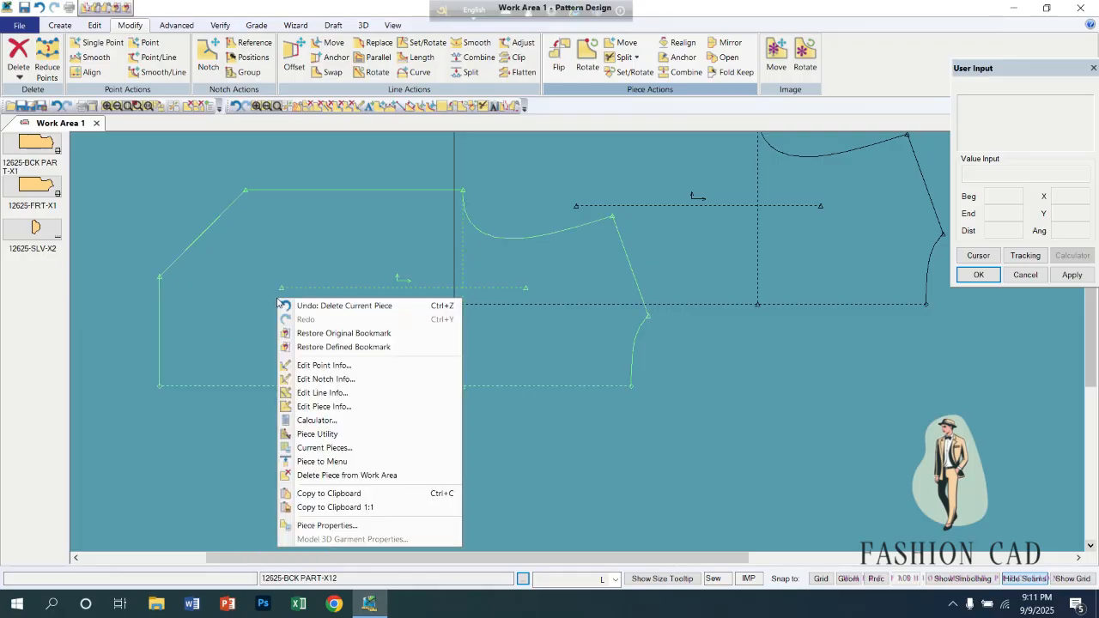
pyautogui.click(318, 476)
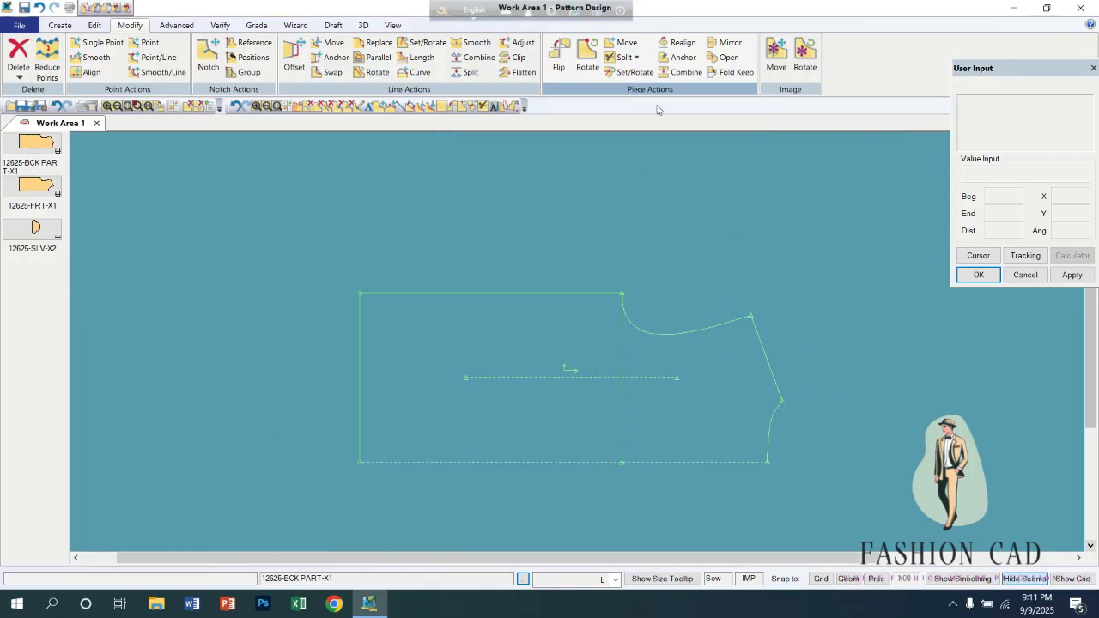
# Split the back piece with Diagonal Right from the middle of the hem edge, accepting the default piece names.
pyautogui.click(633, 58)
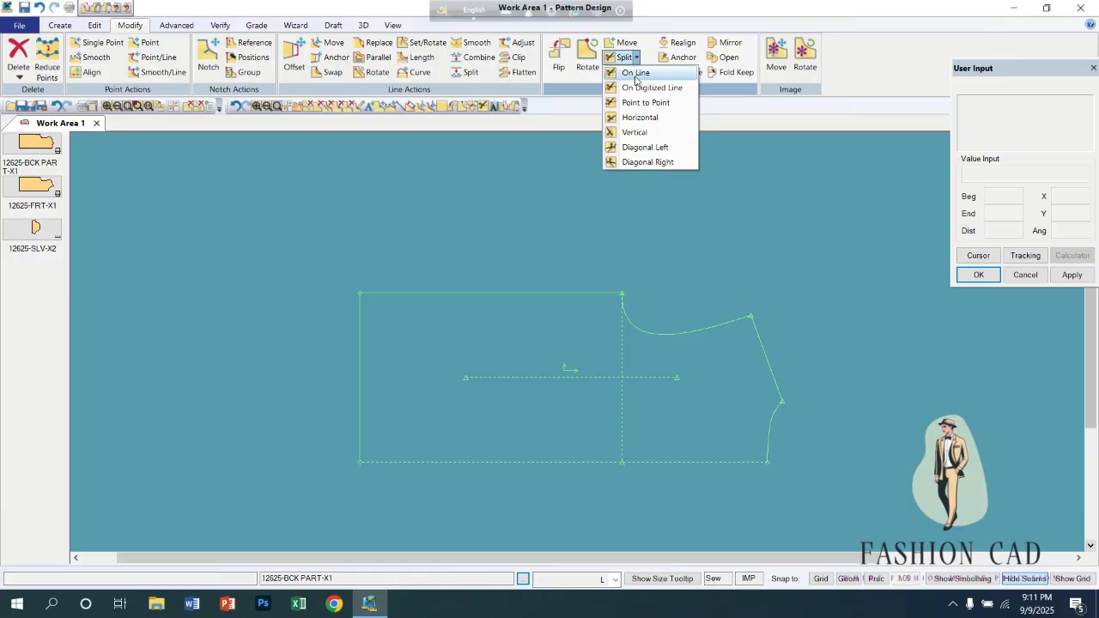
pyautogui.click(635, 162)
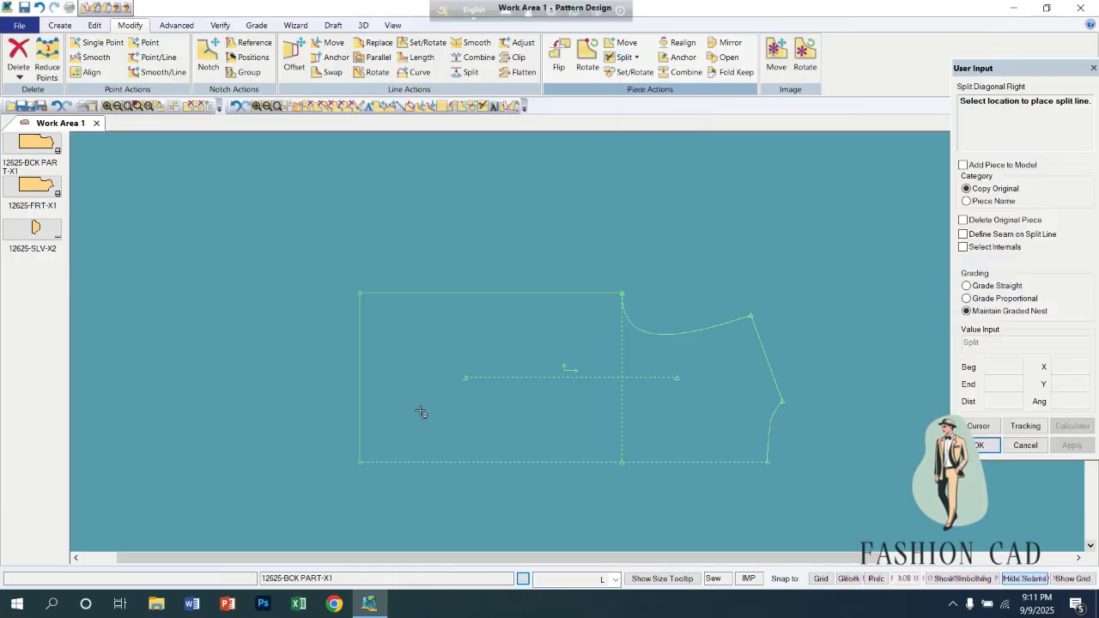
pyautogui.click(363, 386)
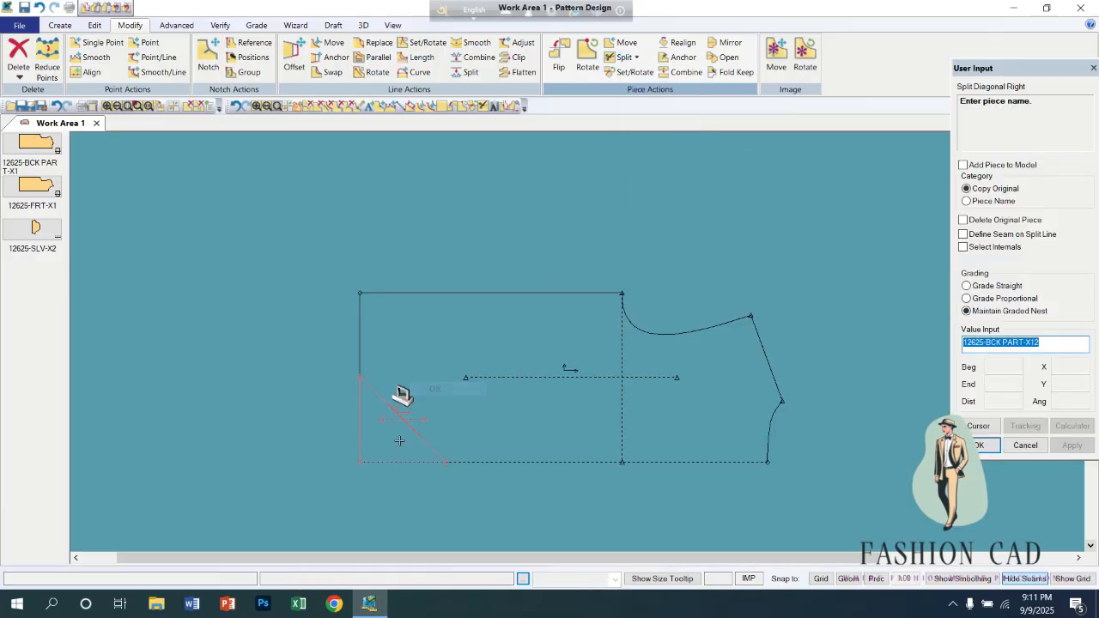
pyautogui.press('Return')
# Split the cut-off corner triangle with Diagonal Right again, accept the default piece names and end the command.
pyautogui.click(392, 442)
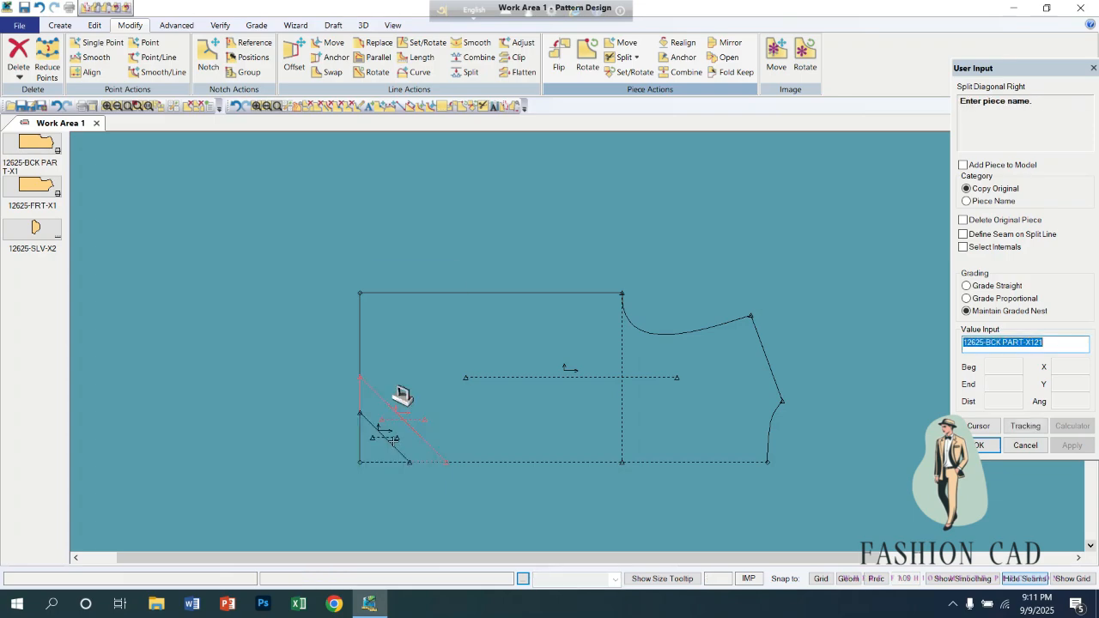
pyautogui.rightClick(386, 425)
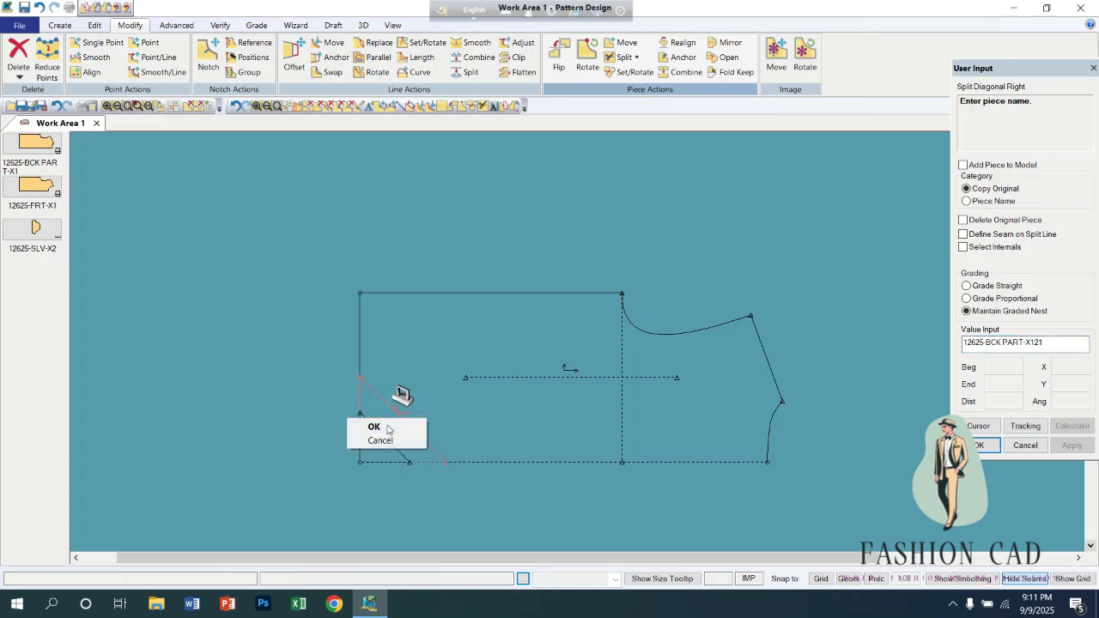
pyautogui.click(387, 428)
pyautogui.rightClick(388, 426)
pyautogui.click(390, 427)
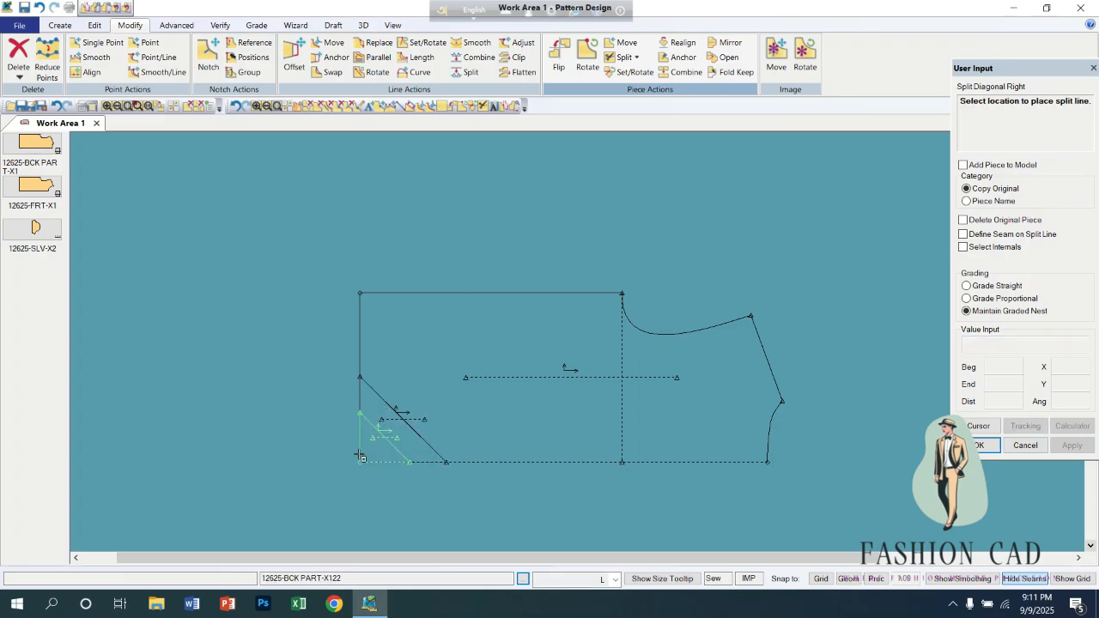
pyautogui.rightClick(257, 324)
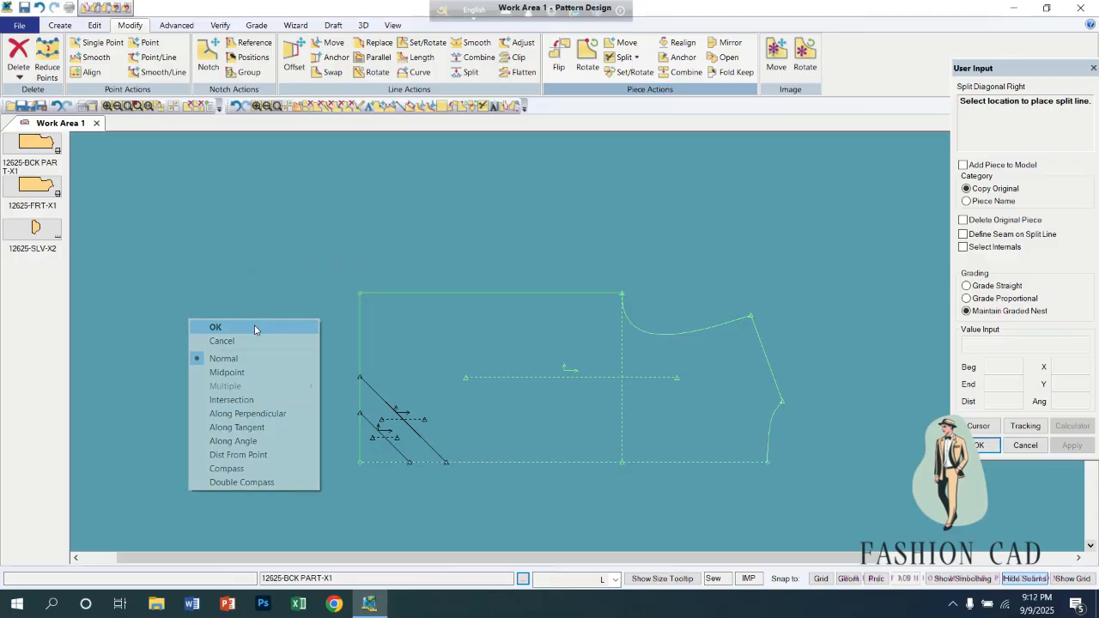
pyautogui.click(258, 326)
# Pull apart the small triangle, the diagonal strip and the main split part, and move the original back piece clear of them.
pyautogui.click(549, 205)
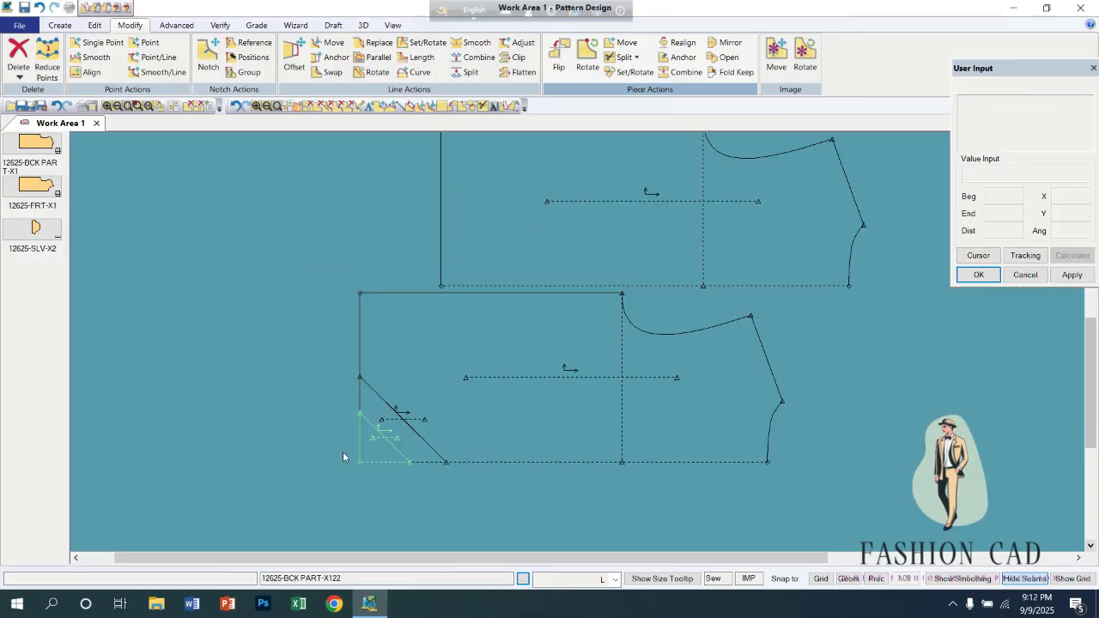
pyautogui.click(382, 425)
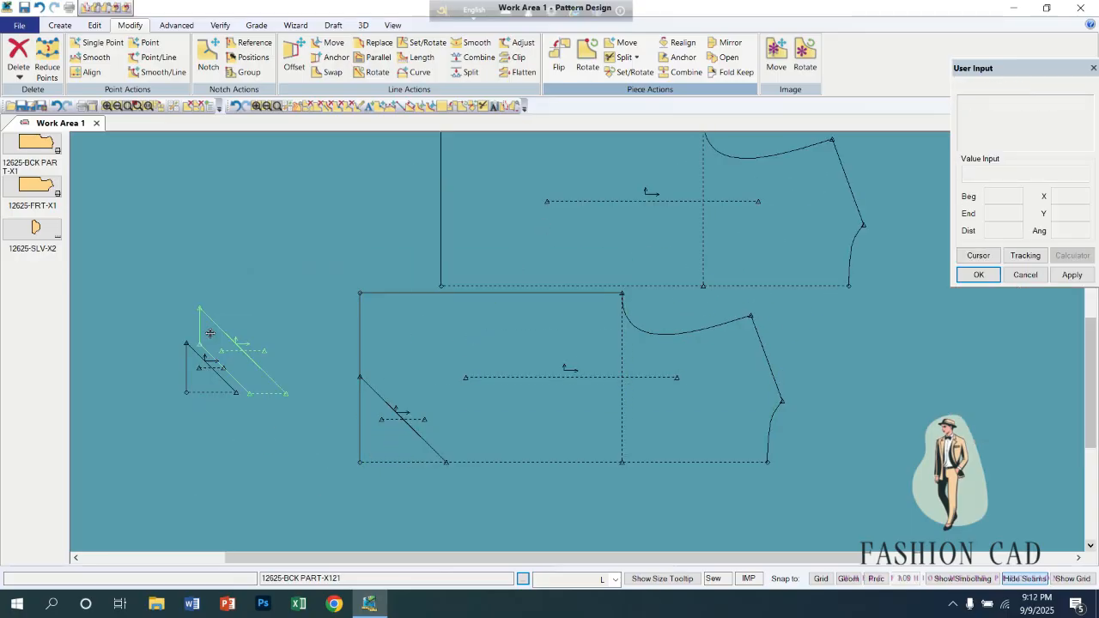
pyautogui.click(196, 311)
pyautogui.click(453, 382)
pyautogui.click(300, 255)
pyautogui.click(649, 248)
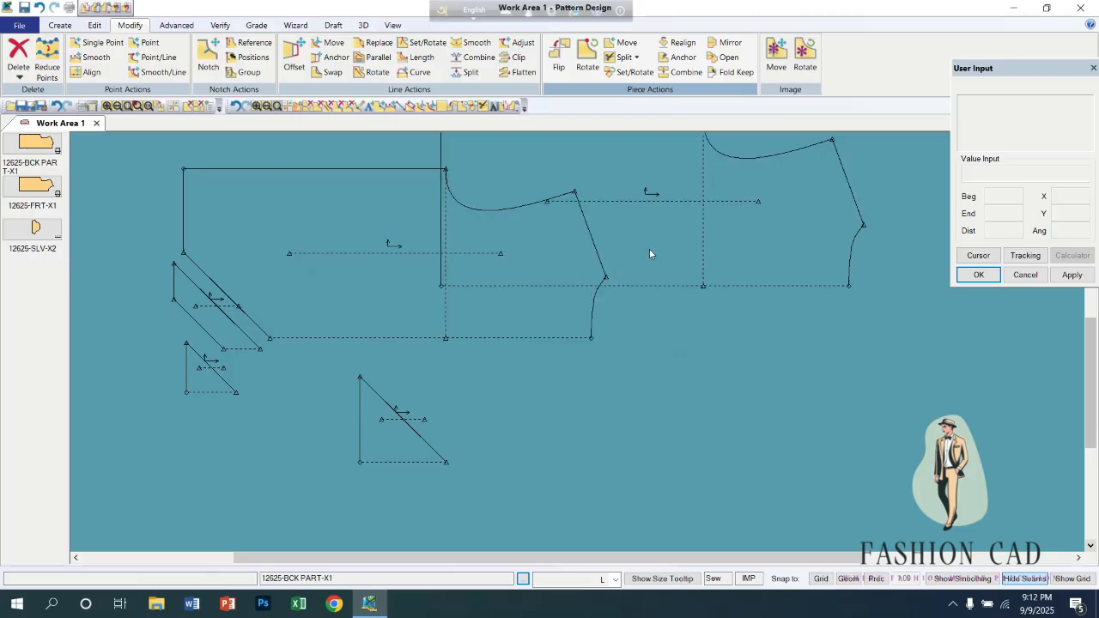
pyautogui.click(772, 363)
# Delete the larger corner triangle piece from the work area.
pyautogui.rightClick(386, 430)
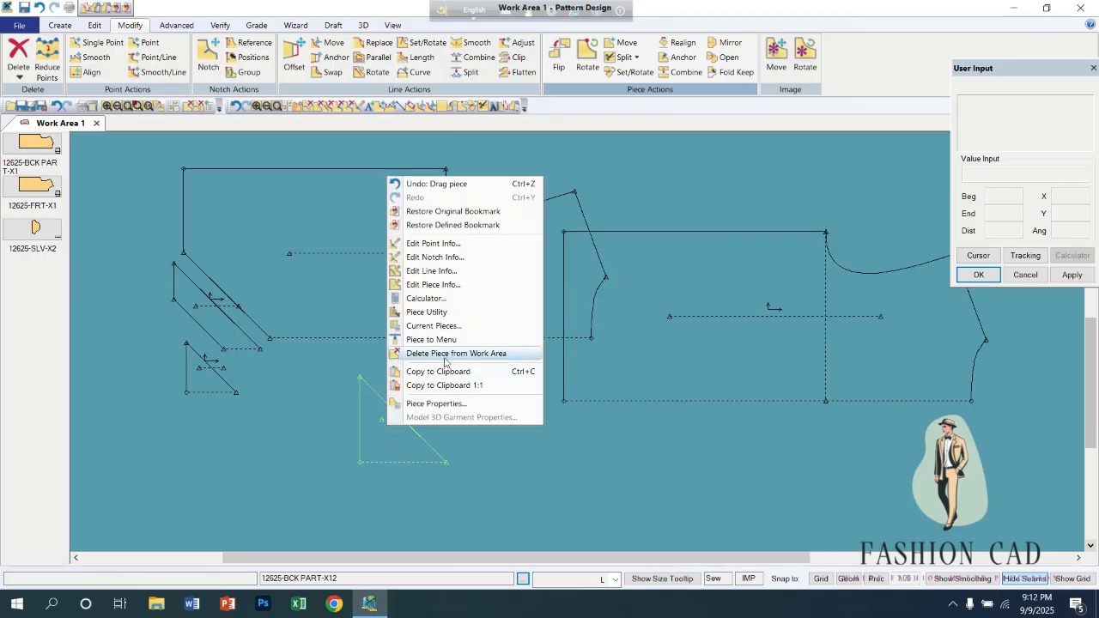
pyautogui.click(447, 352)
pyautogui.rightClick(578, 341)
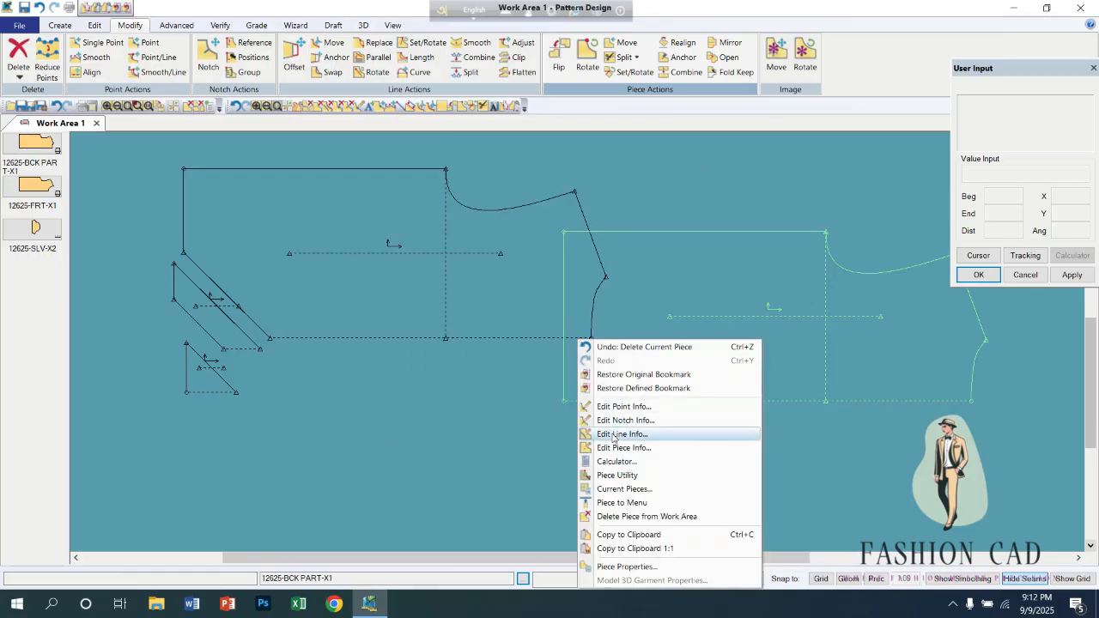
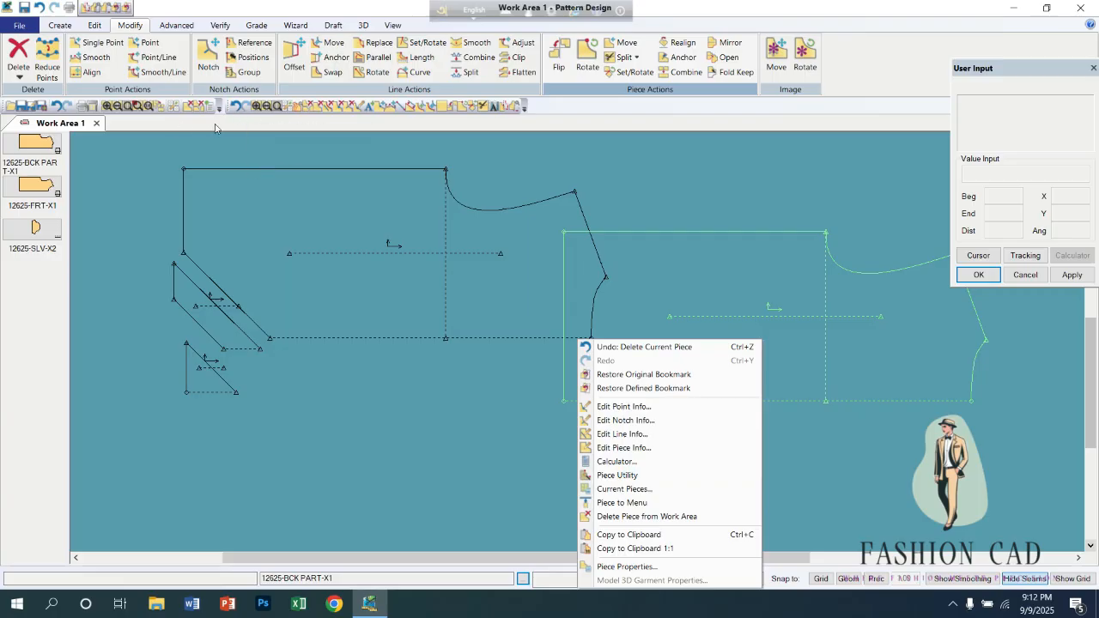
# Clear the work area, place the 12625-BCK PART-X1 back piece in it and enlarge it.
pyautogui.click(307, 107)
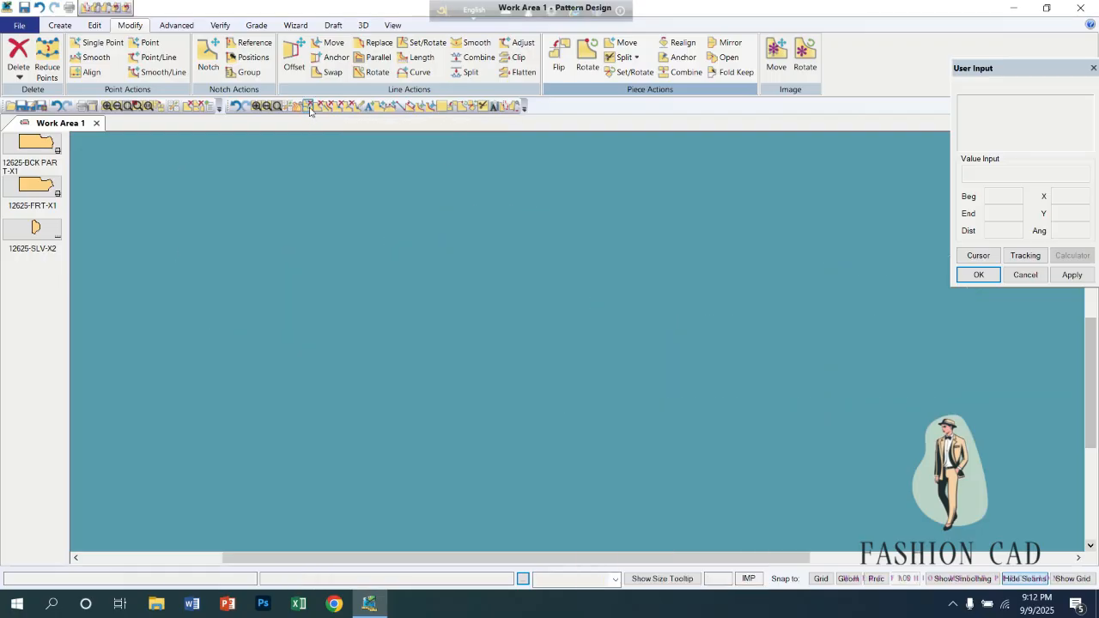
pyautogui.moveTo(59, 169); pyautogui.dragTo(442, 275)
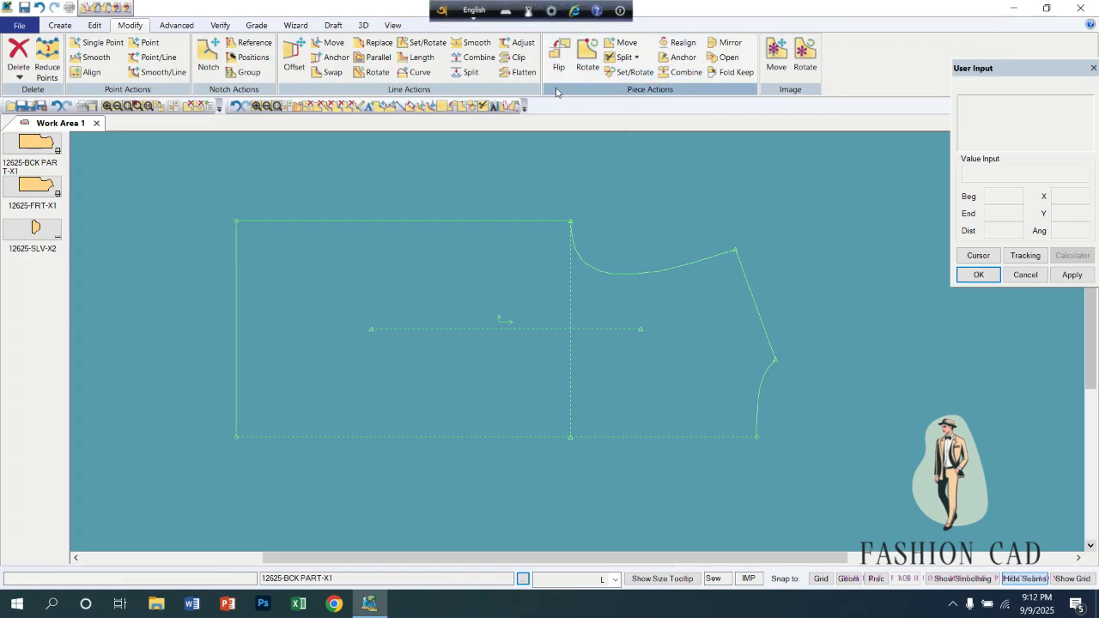
pyautogui.scroll(2, 560, 90)
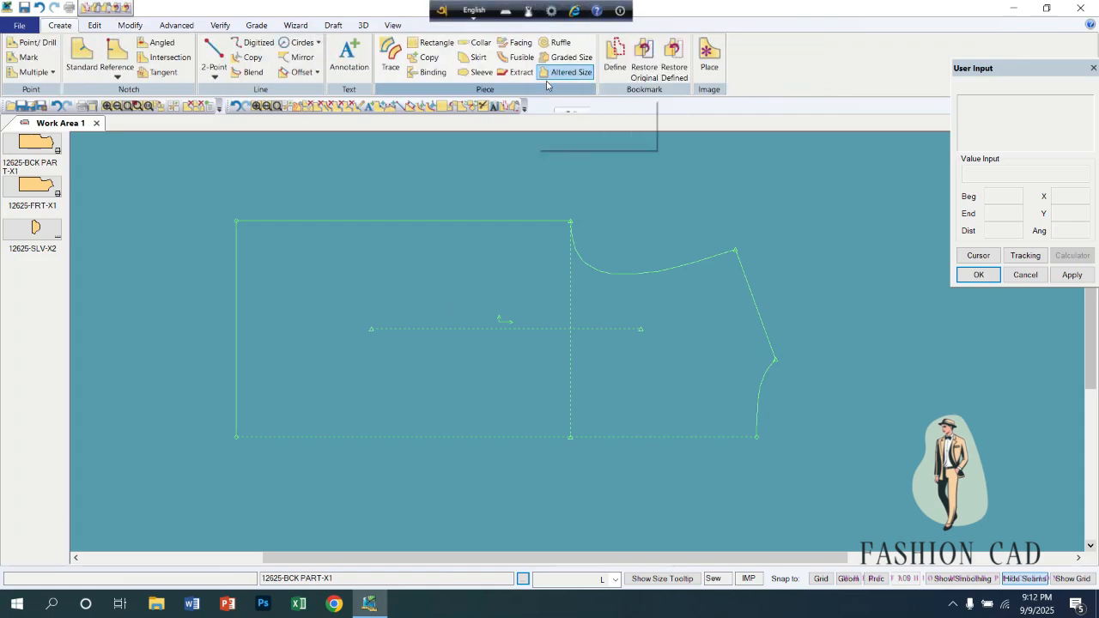
# Split the back piece with Split Vertical near the middle of the long straight side edge, accept the default piece names and end the command.
pyautogui.click(132, 26)
pyautogui.click(625, 58)
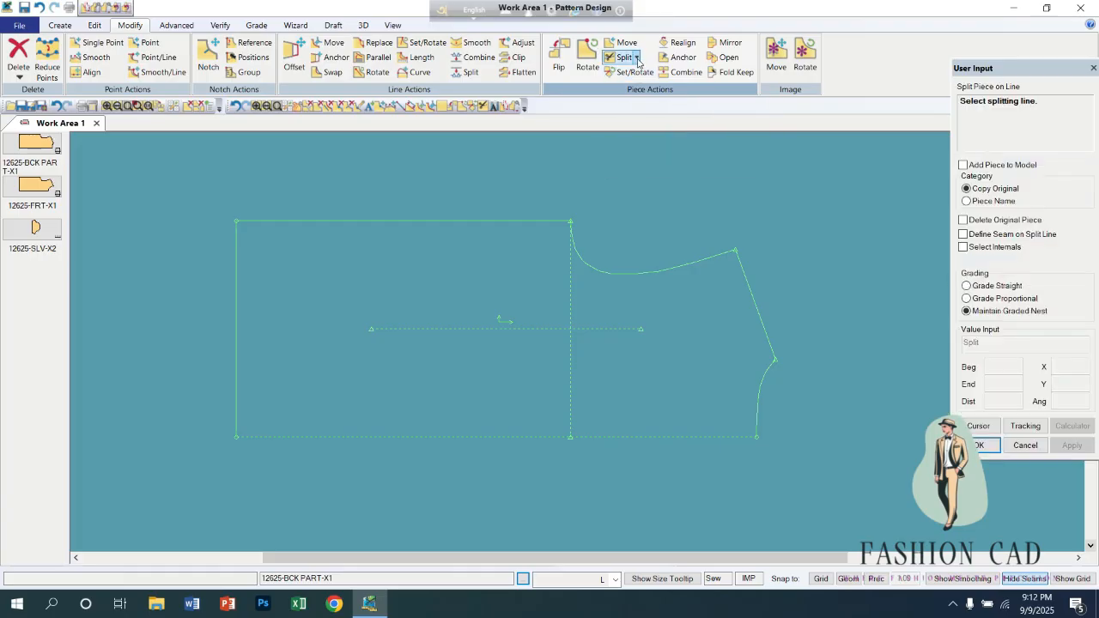
pyautogui.click(636, 58)
pyautogui.click(634, 132)
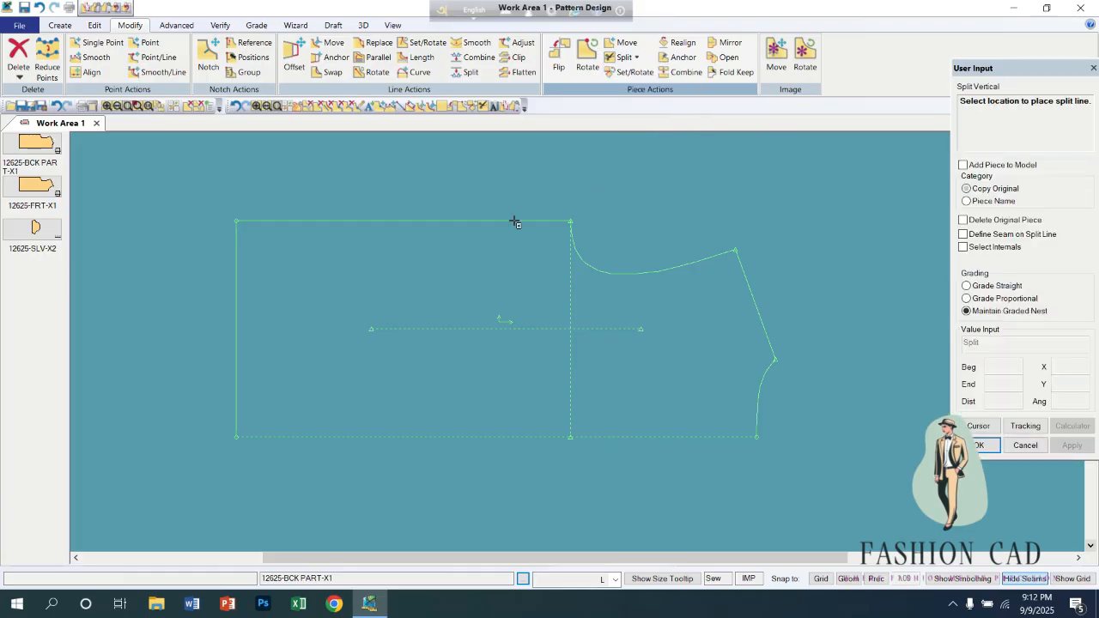
pyautogui.click(419, 225)
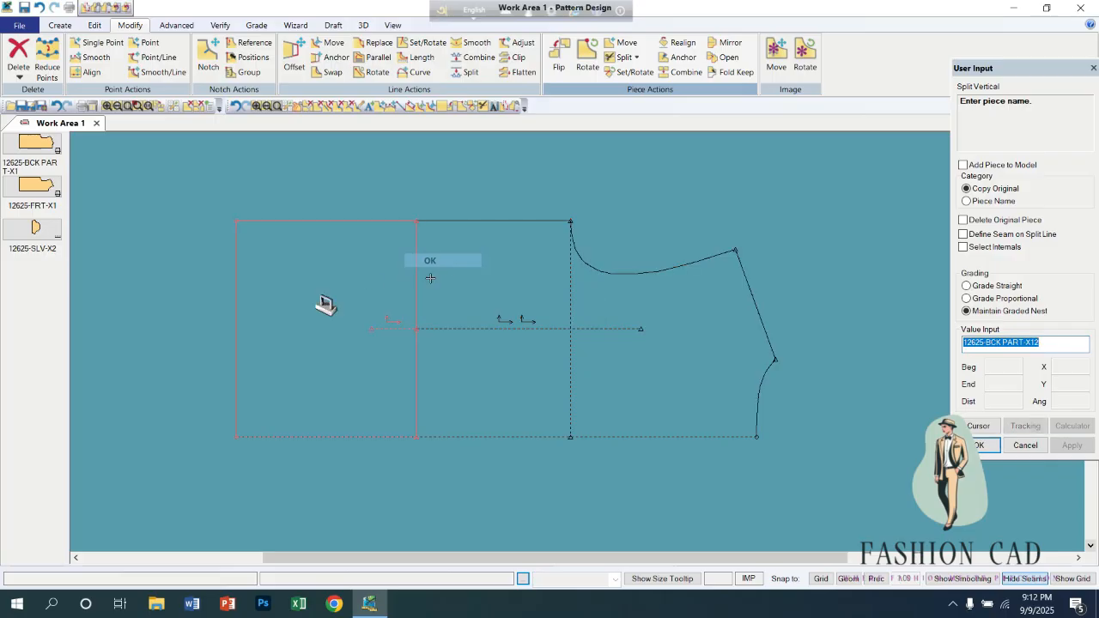
pyautogui.press('Return')
pyautogui.scroll(-2, 363, 286)
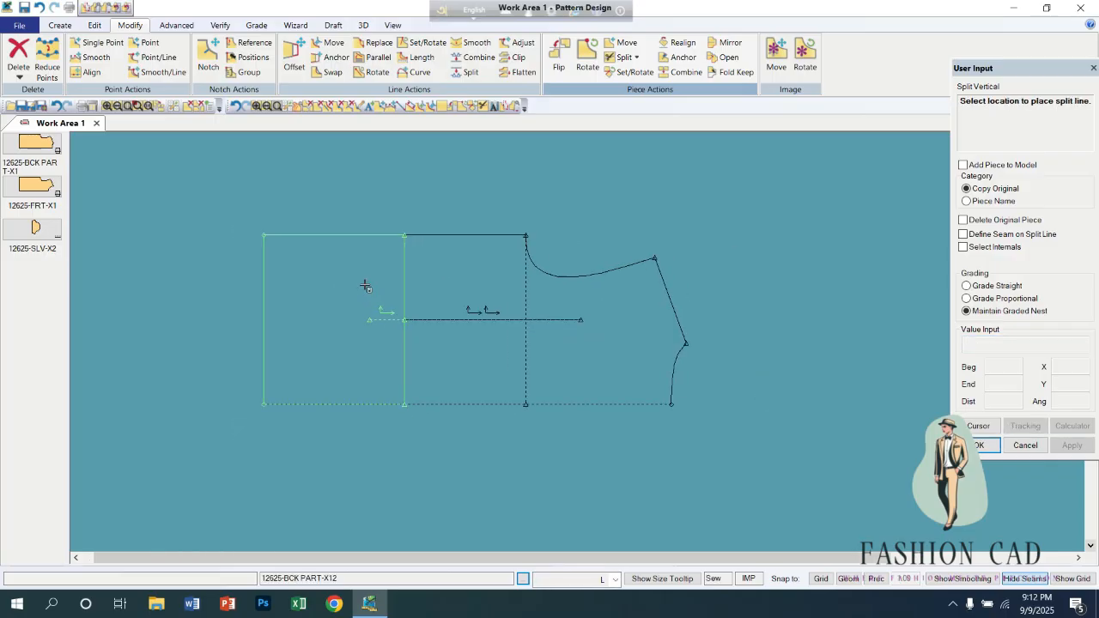
pyautogui.rightClick(116, 332)
pyautogui.click(127, 333)
# Move the rectangular hem part and the armhole part clear of the original back piece and set them side by side with a gap.
pyautogui.moveTo(330, 340); pyautogui.dragTo(238, 445)
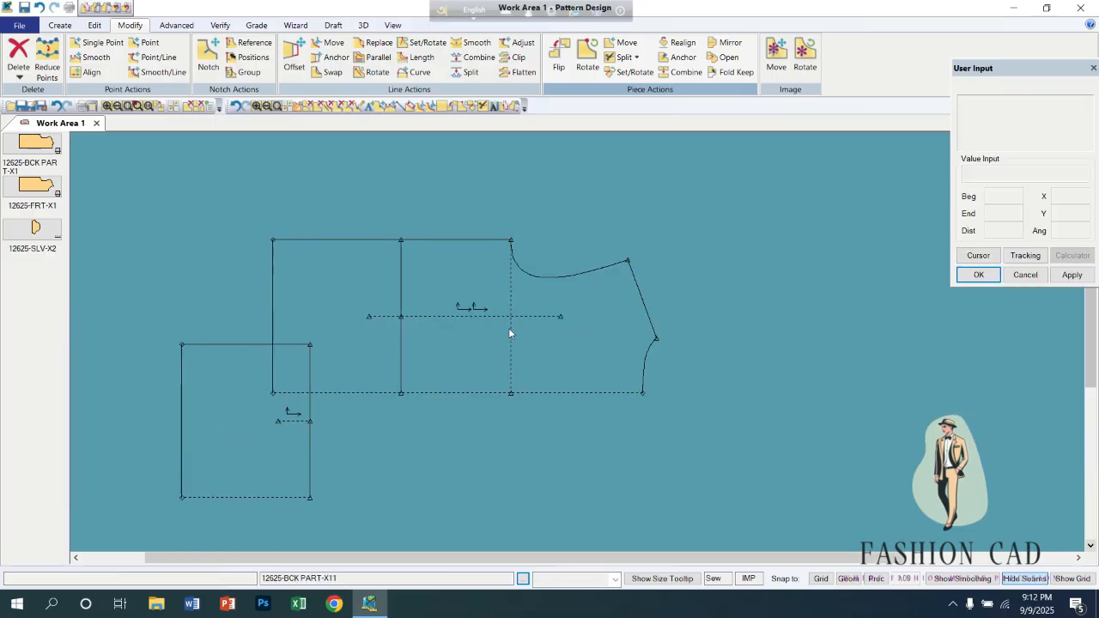
pyautogui.moveTo(510, 331); pyautogui.dragTo(457, 503)
pyautogui.moveTo(468, 327); pyautogui.dragTo(501, 209)
pyautogui.moveTo(290, 419); pyautogui.dragTo(316, 393)
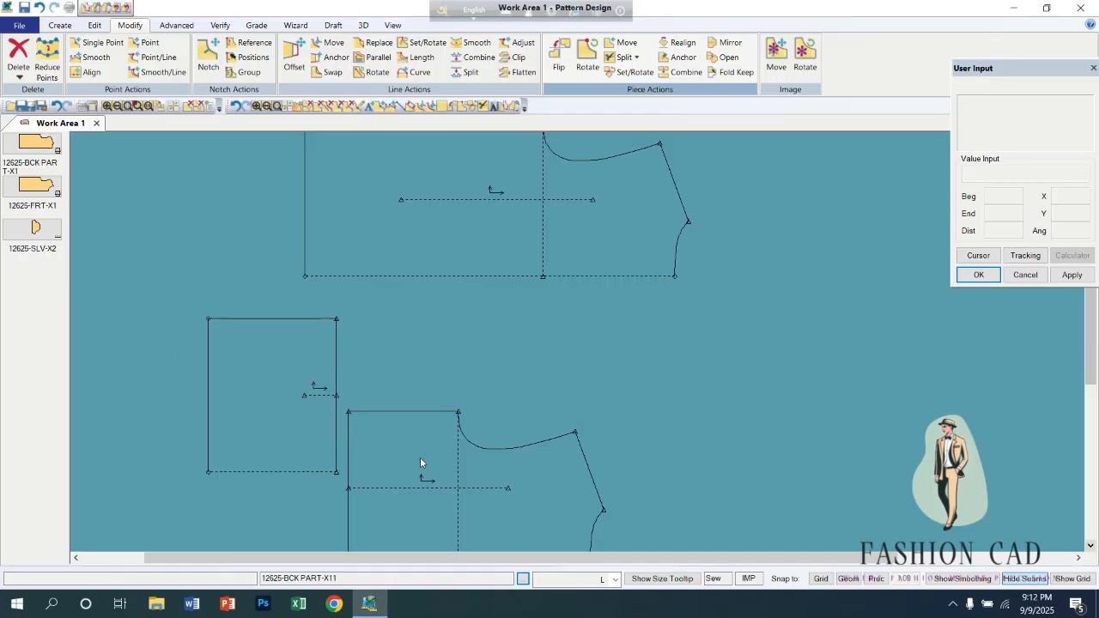
pyautogui.moveTo(420, 457); pyautogui.dragTo(452, 366)
pyautogui.moveTo(337, 407); pyautogui.dragTo(355, 429)
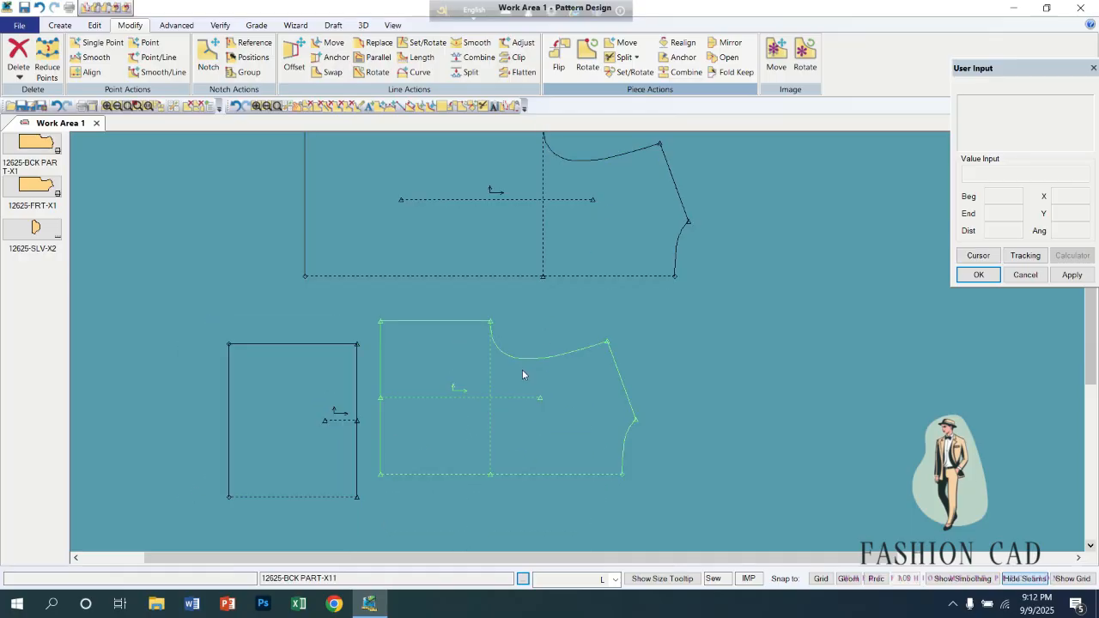
pyautogui.moveTo(521, 369); pyautogui.dragTo(549, 370)
# Combine the hem part with the armhole part along their split edges, place the result beside the original back piece and accept the default name.
pyautogui.click(682, 72)
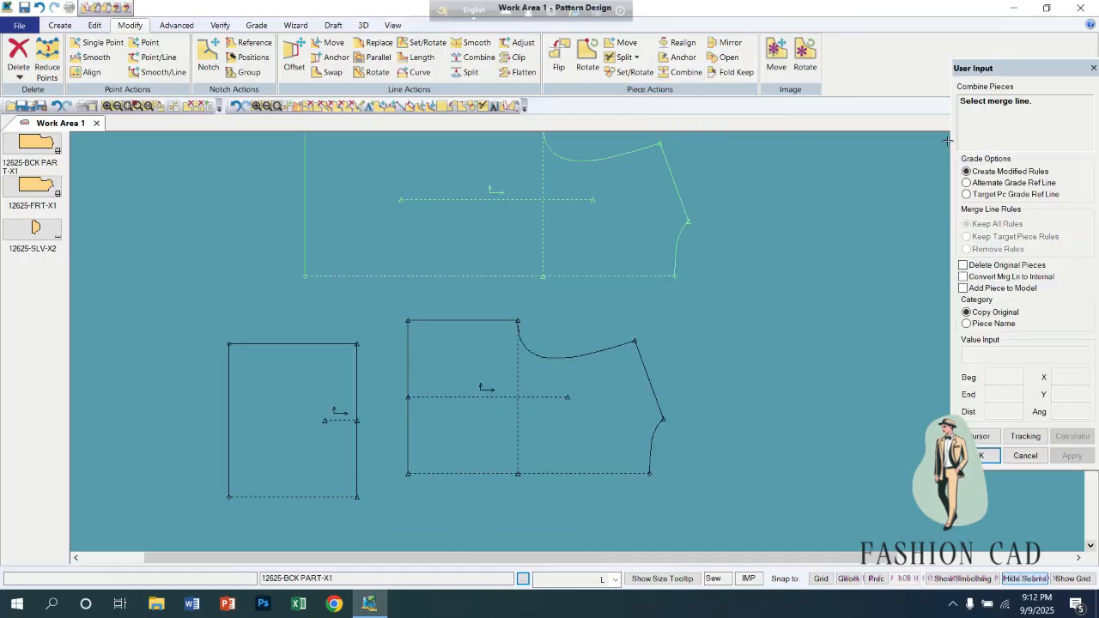
pyautogui.click(356, 399)
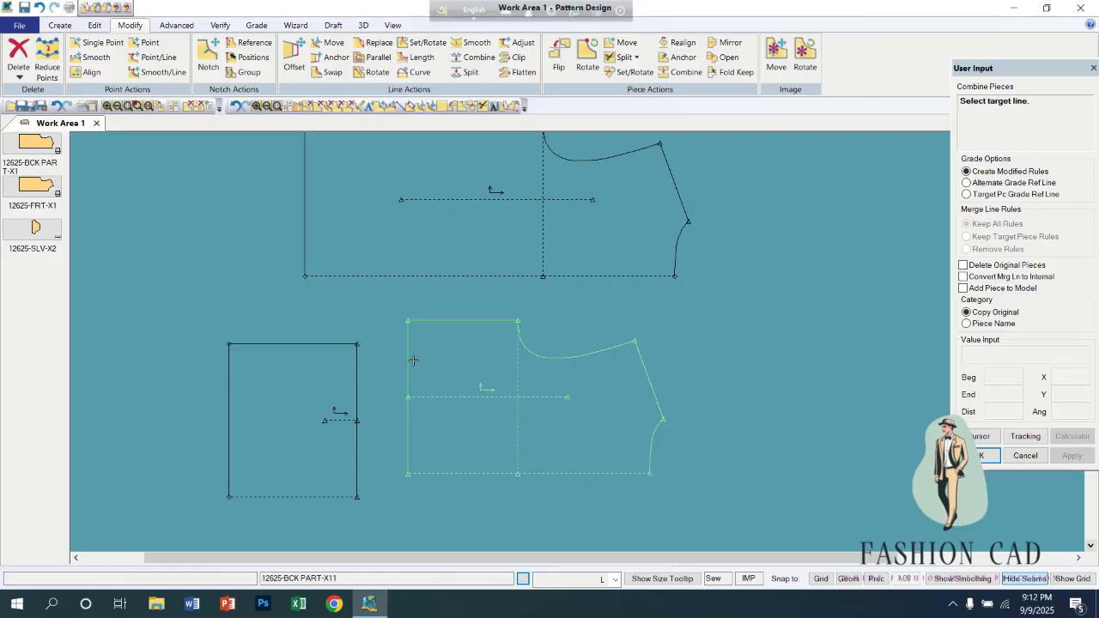
pyautogui.click(407, 359)
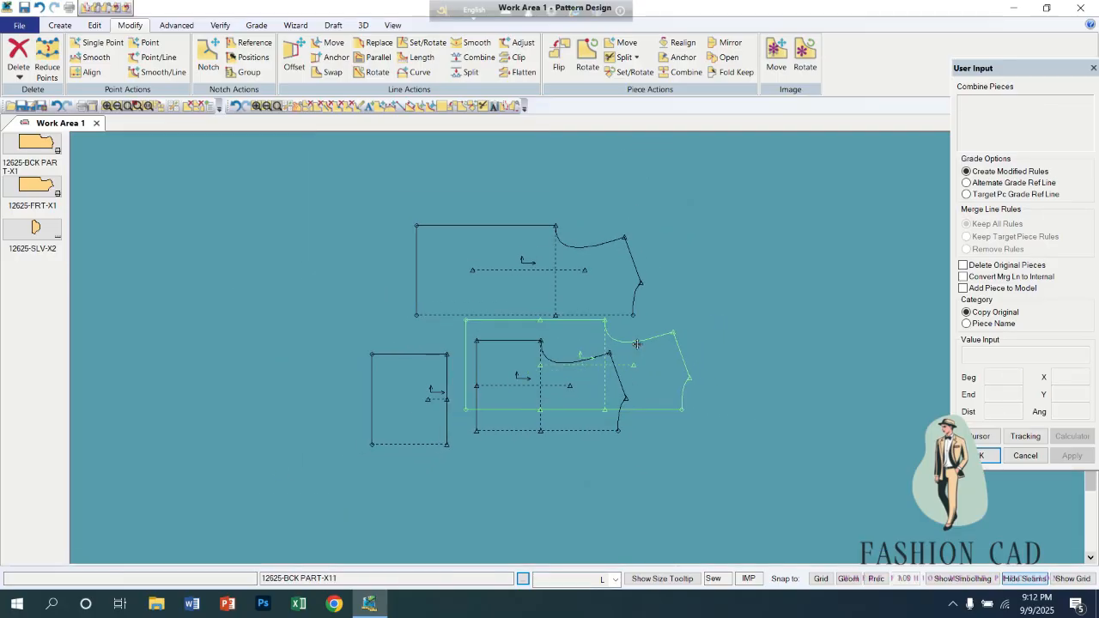
pyautogui.click(778, 236)
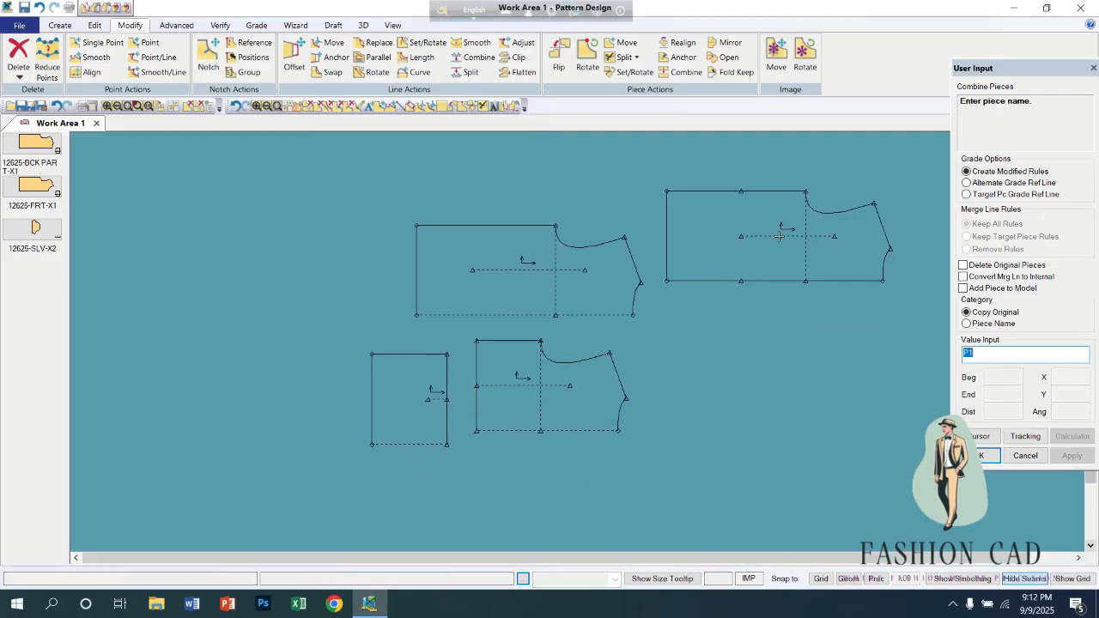
pyautogui.rightClick(771, 302)
pyautogui.click(772, 300)
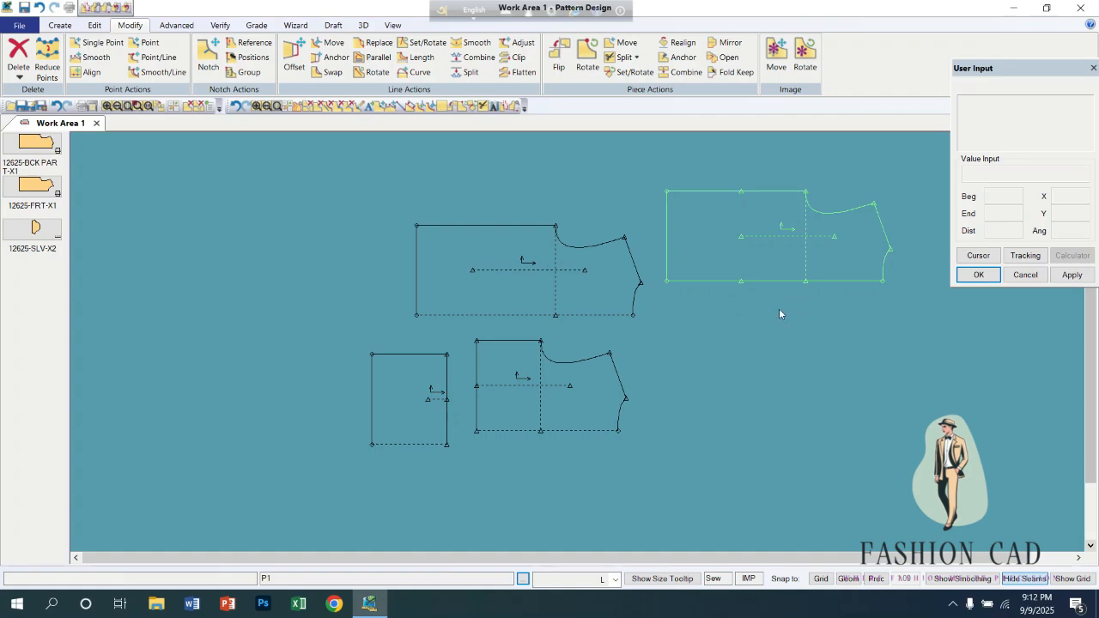
# Store the combined piece in the piece menu and delete the two split parts from the work area.
pyautogui.rightClick(697, 250)
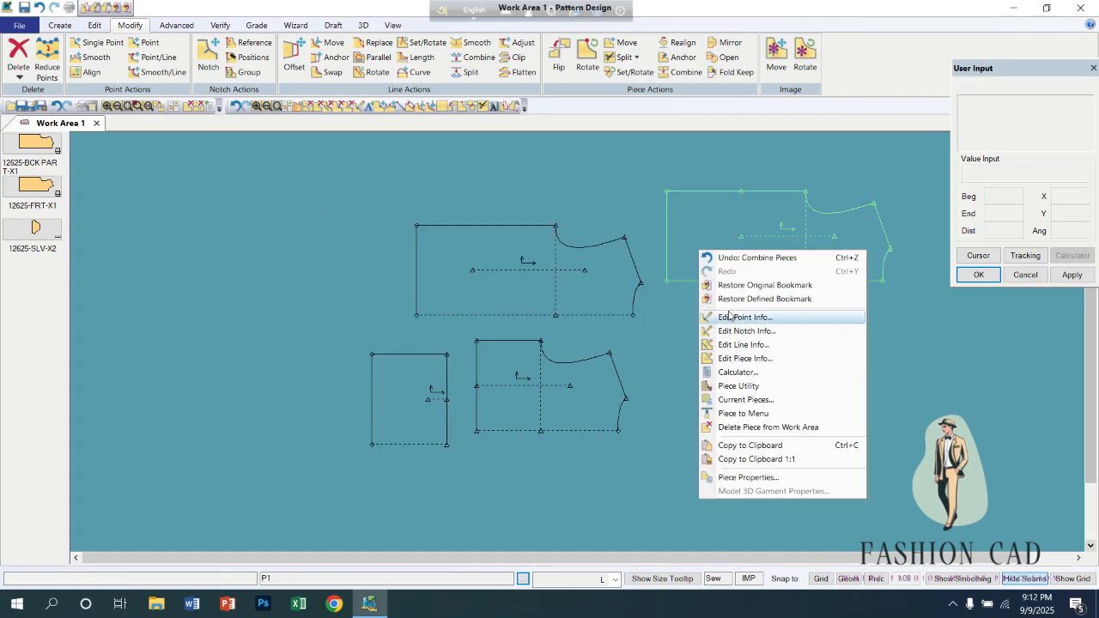
pyautogui.click(739, 413)
pyautogui.rightClick(590, 394)
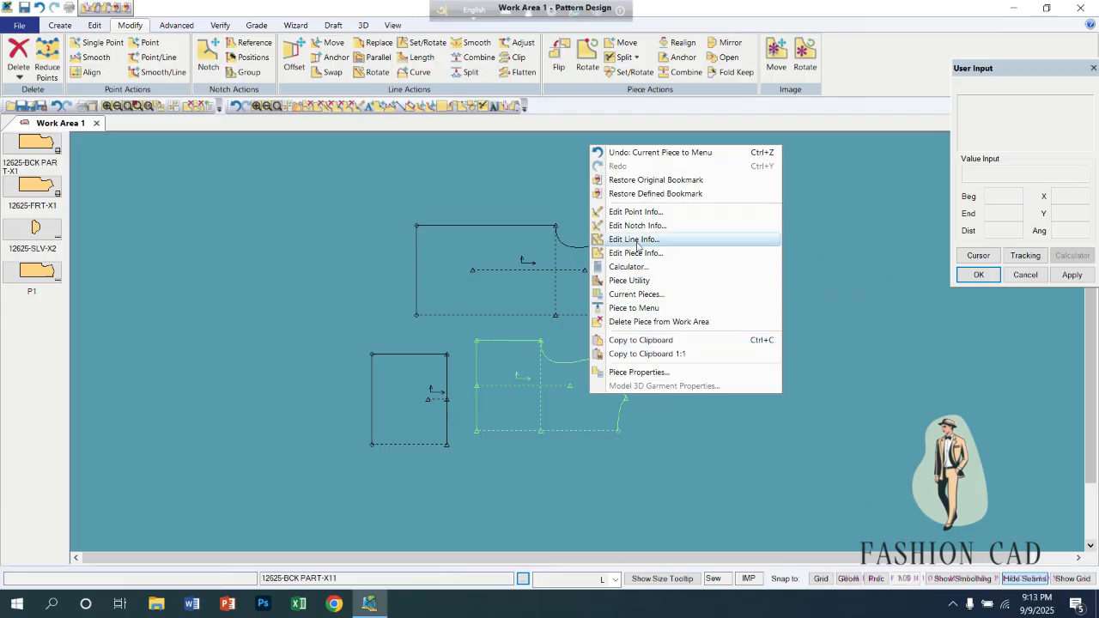
pyautogui.click(626, 322)
pyautogui.rightClick(440, 418)
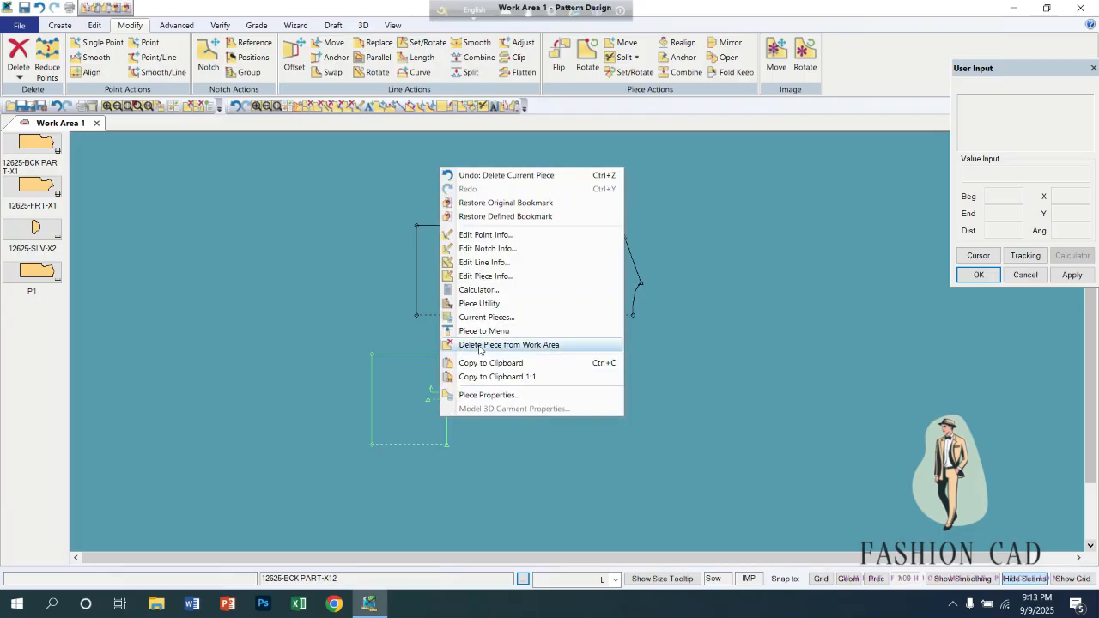
pyautogui.click(479, 345)
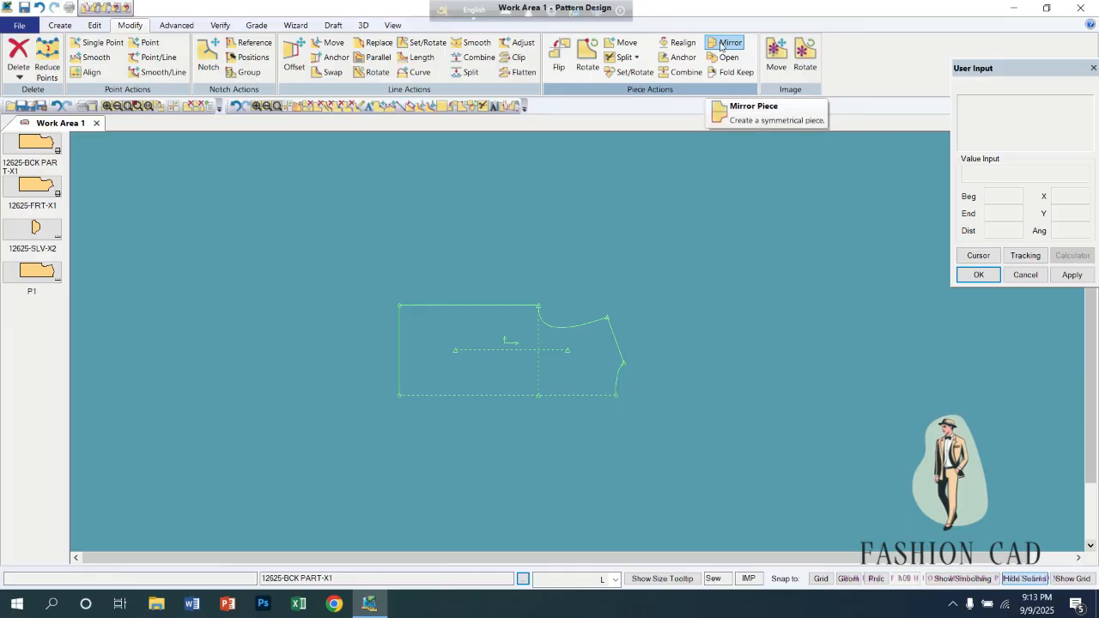
# Reposition the back piece in the work area and convert it to a non-mirrored piece with Open Mirror.
pyautogui.moveTo(522, 341); pyautogui.dragTo(452, 273)
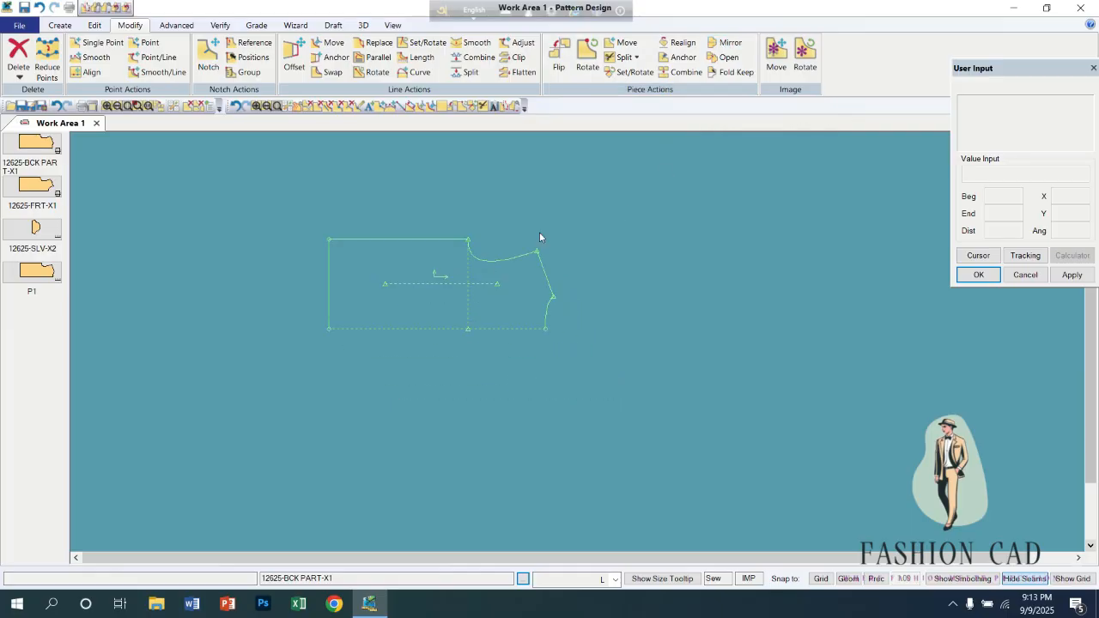
pyautogui.click(725, 57)
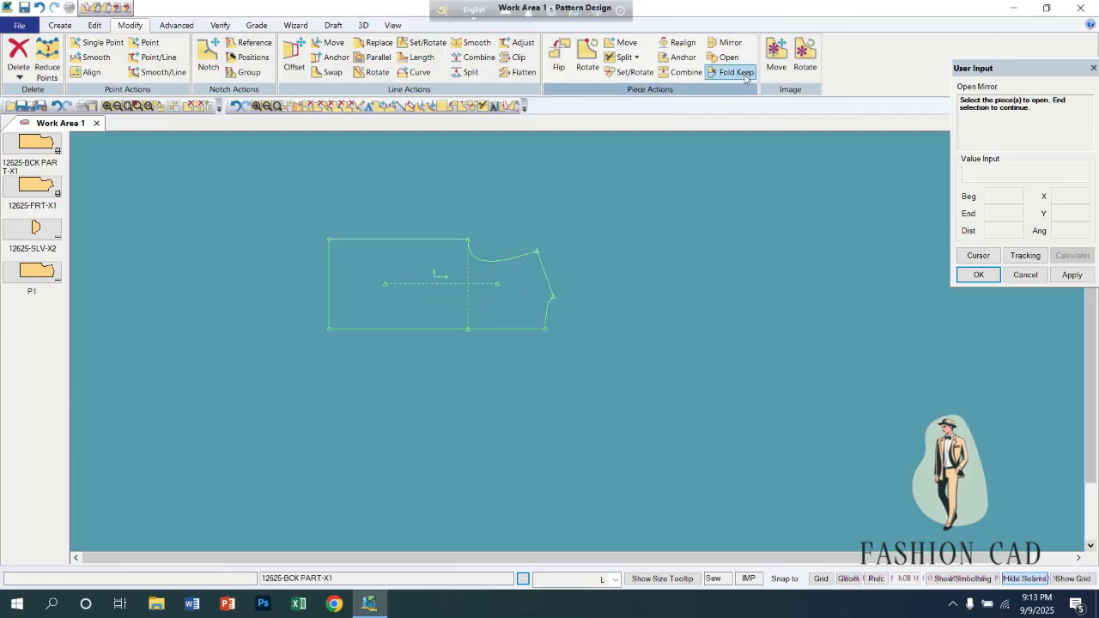
# Try mirroring the back piece about its long centre line with Fold after Mirror off, and undo the mirror.
pyautogui.click(728, 43)
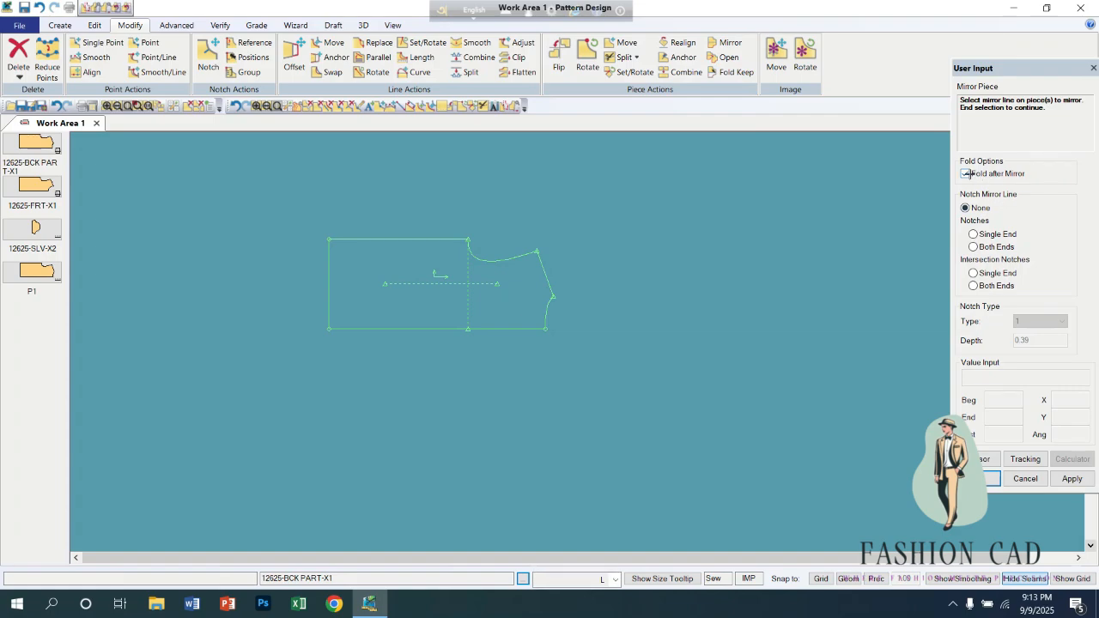
pyautogui.click(520, 329)
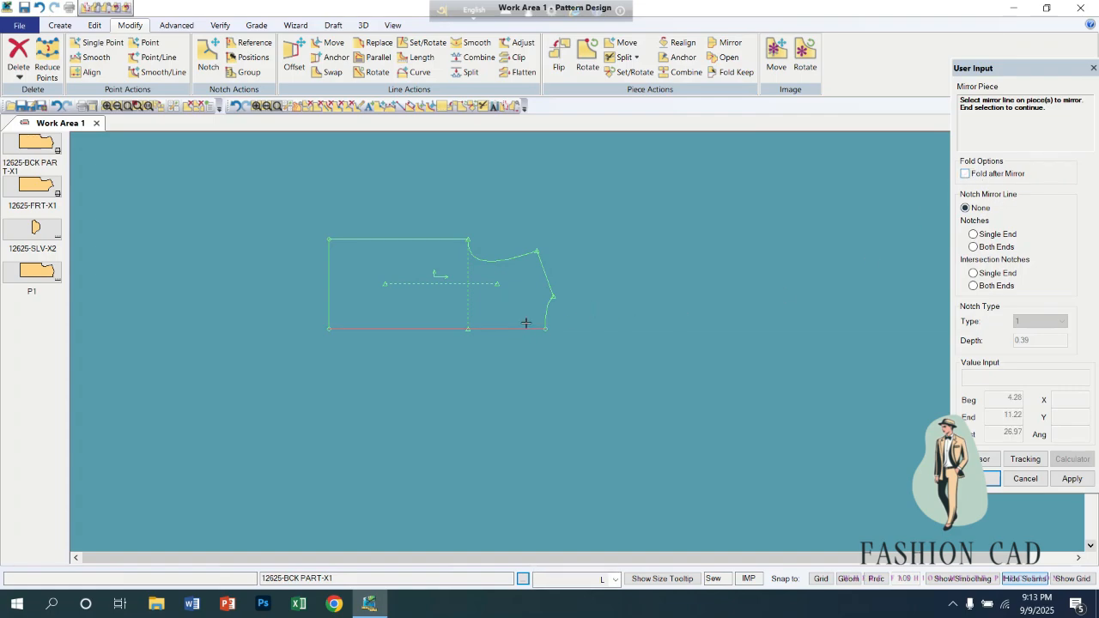
pyautogui.rightClick(519, 300)
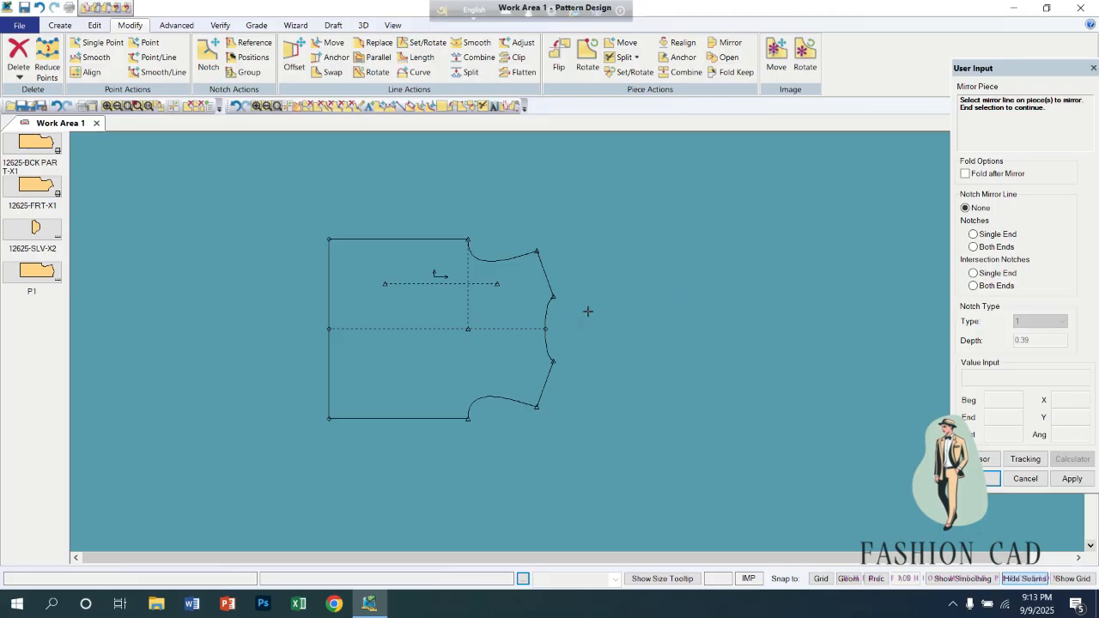
pyautogui.hotkey('ctrl', 'z')
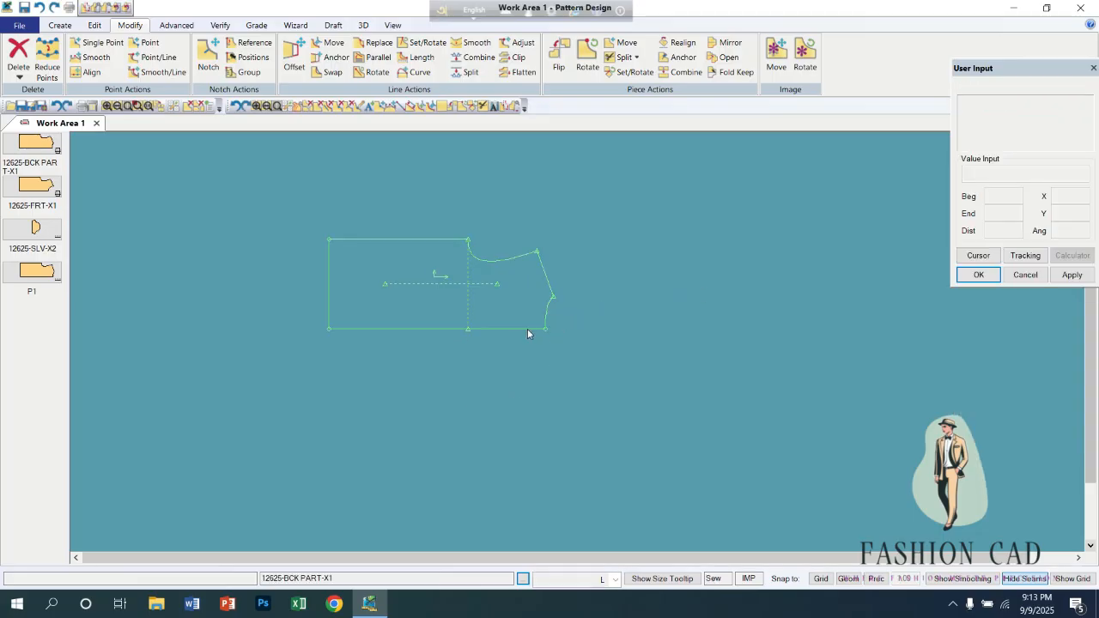
# Mirror the back piece about its long centre line with Fold after Mirror on.
pyautogui.click(730, 43)
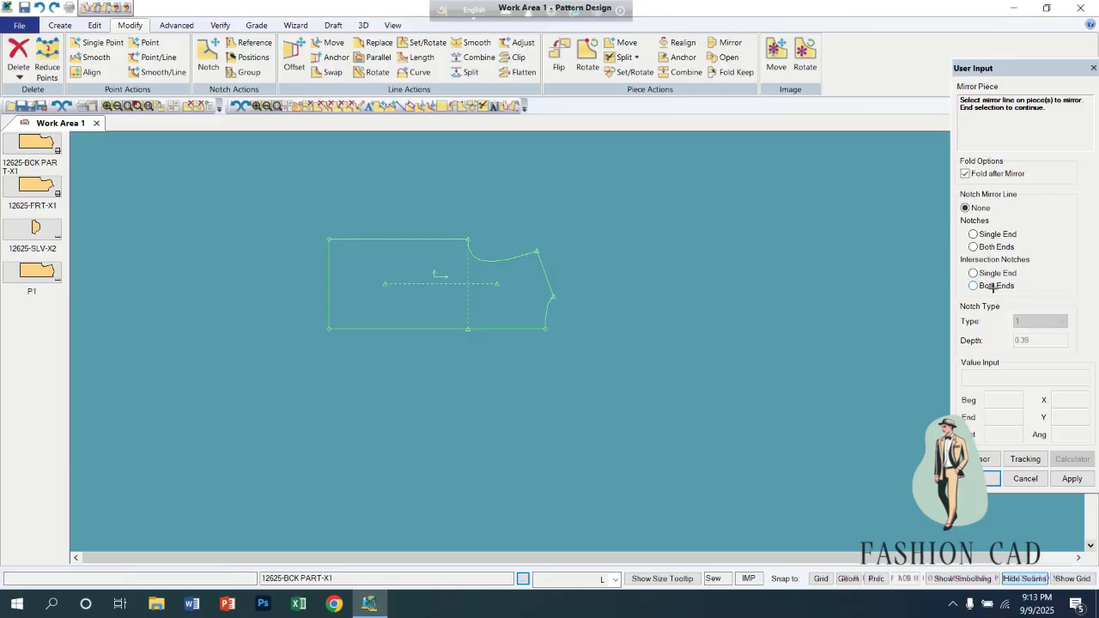
pyautogui.click(425, 328)
pyautogui.rightClick(425, 306)
pyautogui.click(425, 307)
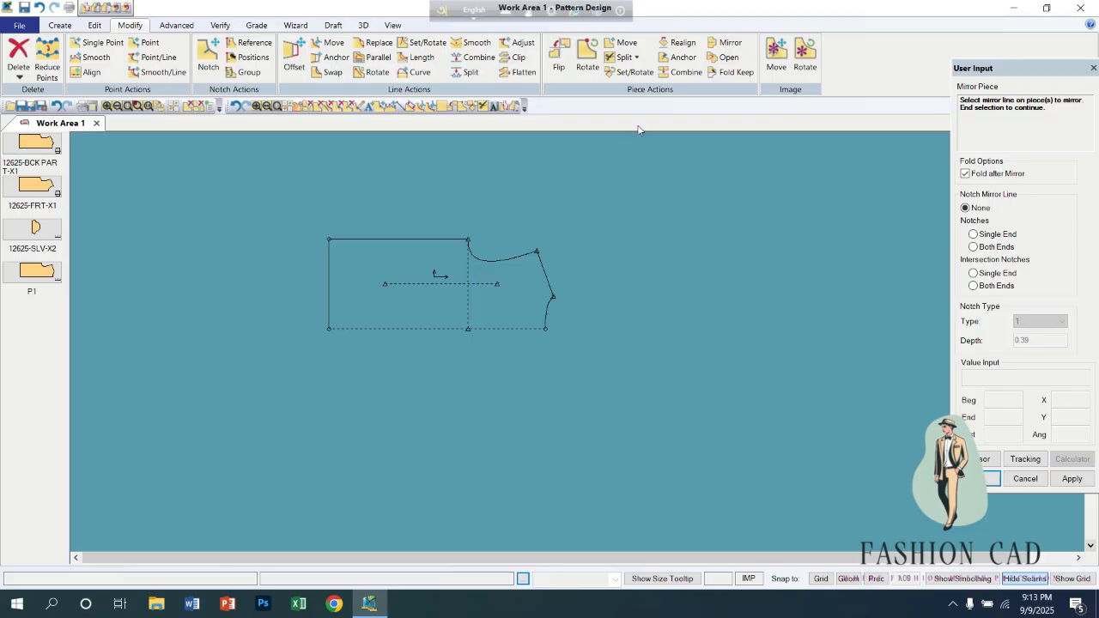
# Use Open Mirror on the folded back piece to turn its fold line back into an ordinary edge.
pyautogui.click(728, 56)
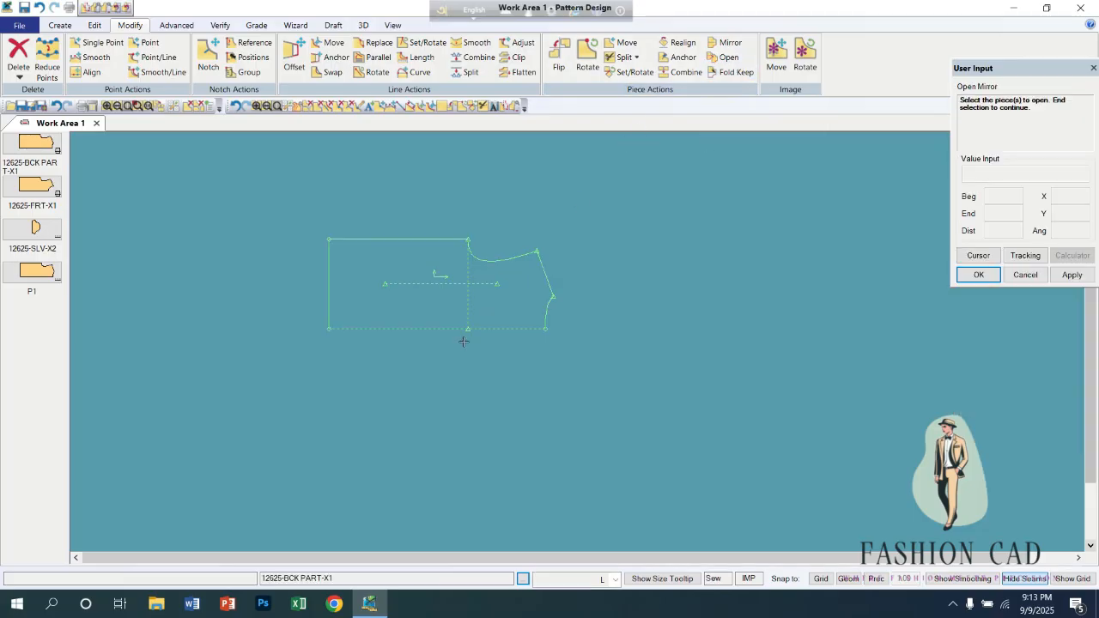
pyautogui.click(434, 298)
pyautogui.rightClick(389, 293)
pyautogui.click(412, 299)
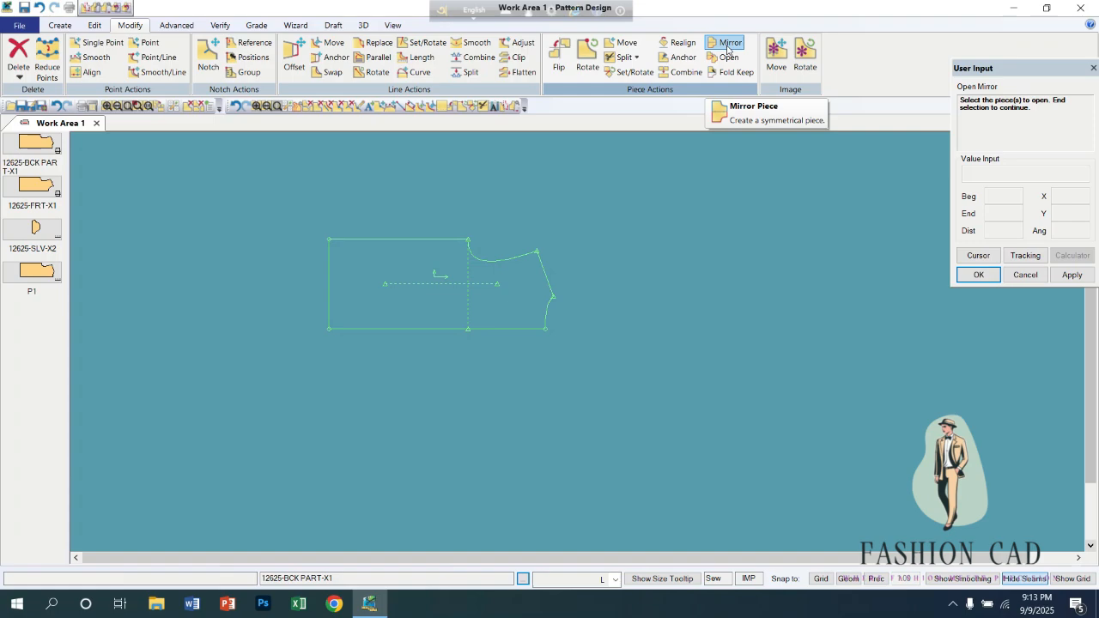
# Mirror the opened back piece about its long centre line with Fold after Mirror off.
pyautogui.click(727, 44)
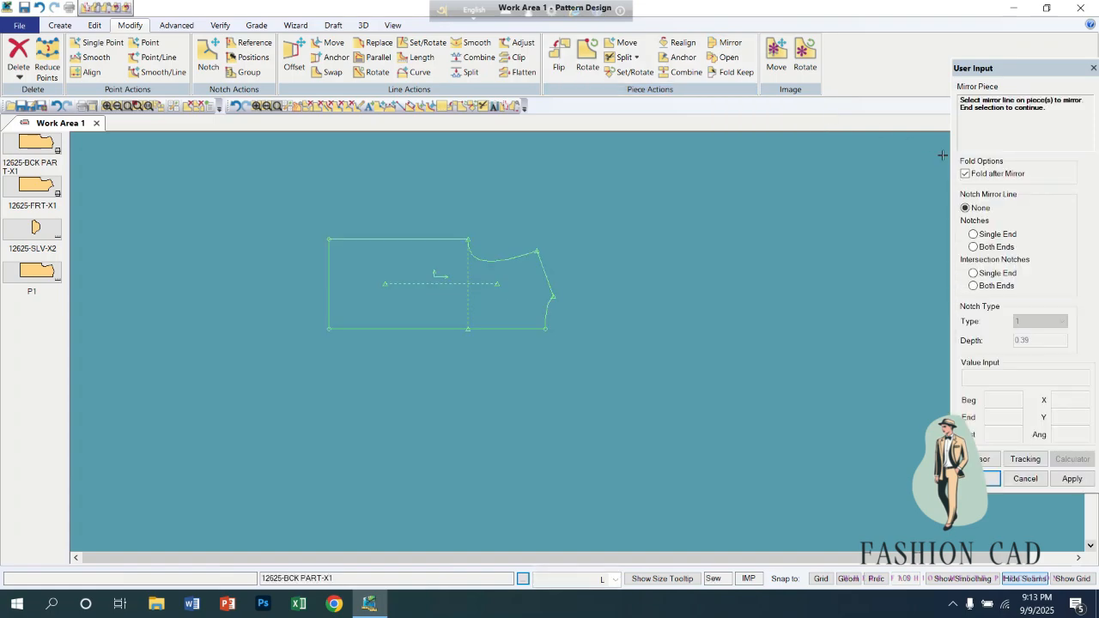
pyautogui.click(453, 330)
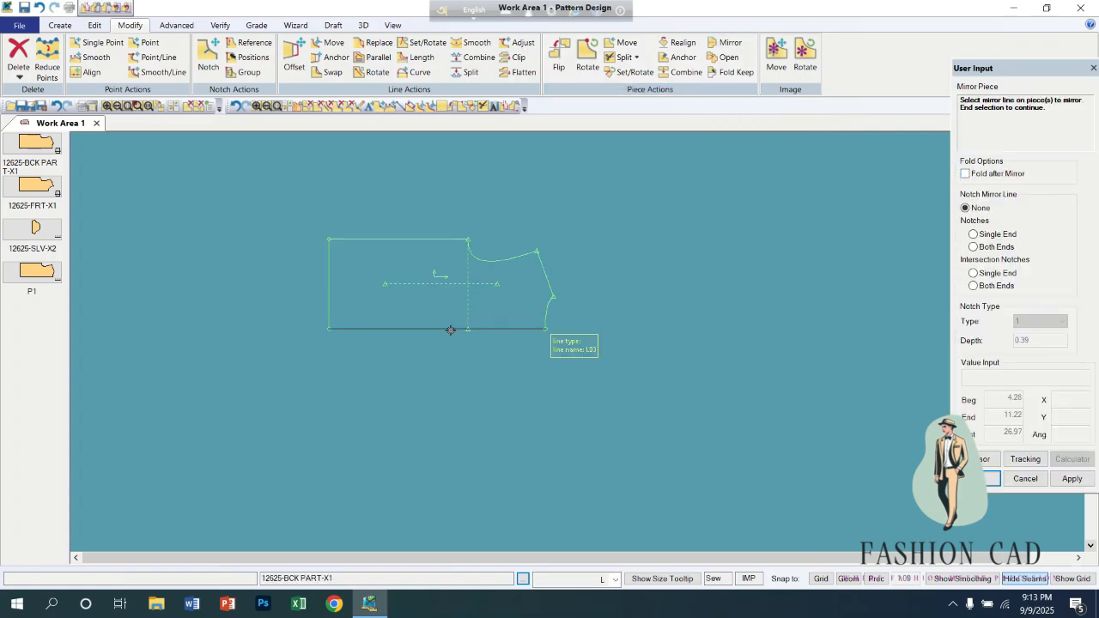
pyautogui.rightClick(432, 309)
pyautogui.click(433, 308)
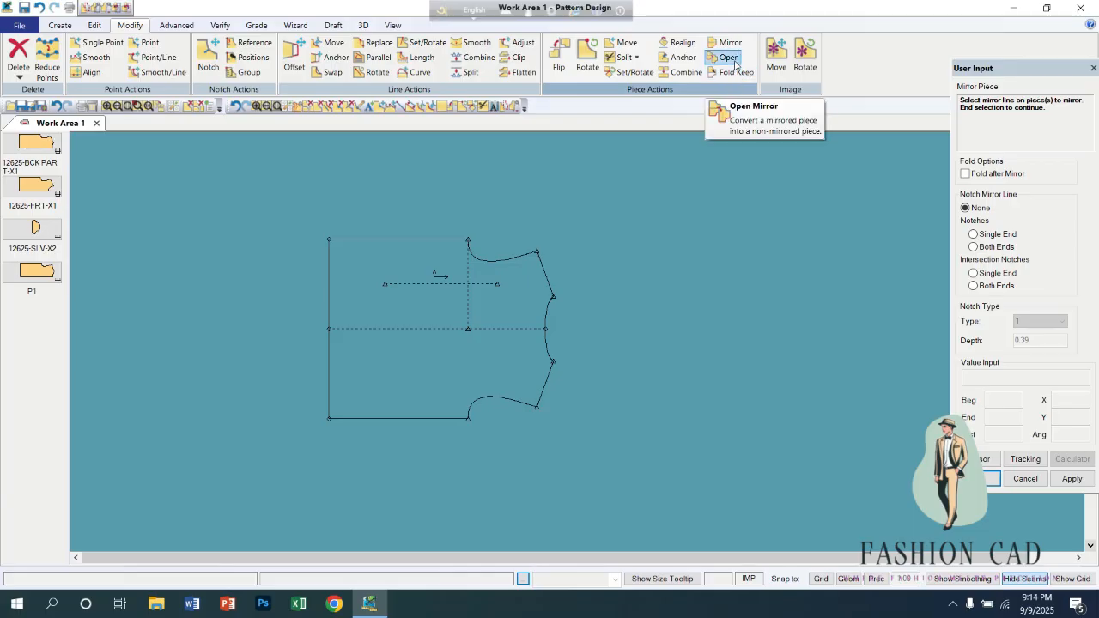
# Apply Fold Keep along the full back's centre line with a 0.00 seam allowance, keeping only the half that carries the grain line.
pyautogui.click(735, 72)
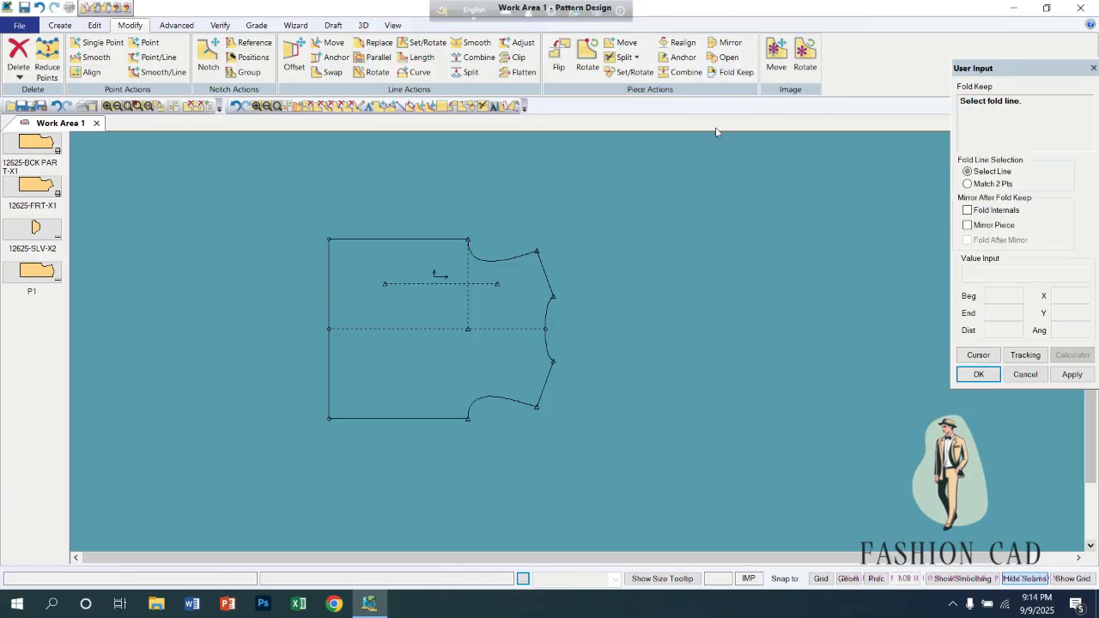
pyautogui.click(421, 328)
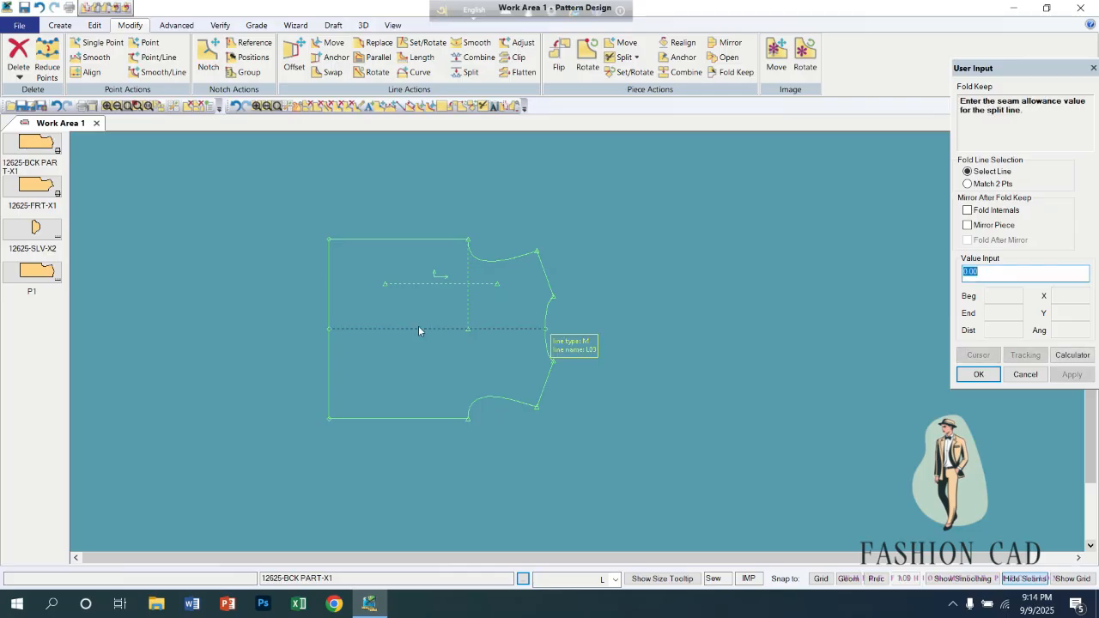
pyautogui.press('Return')
pyautogui.click(438, 259)
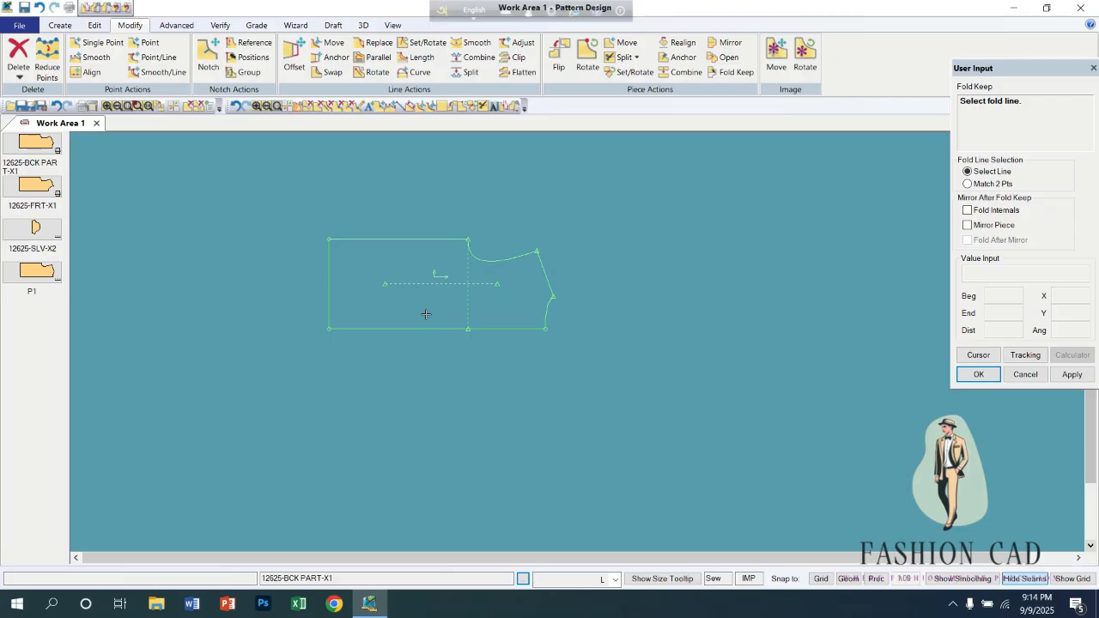
# Leave Fold Keep and view the undo buffer for the back piece.
pyautogui.rightClick(451, 303)
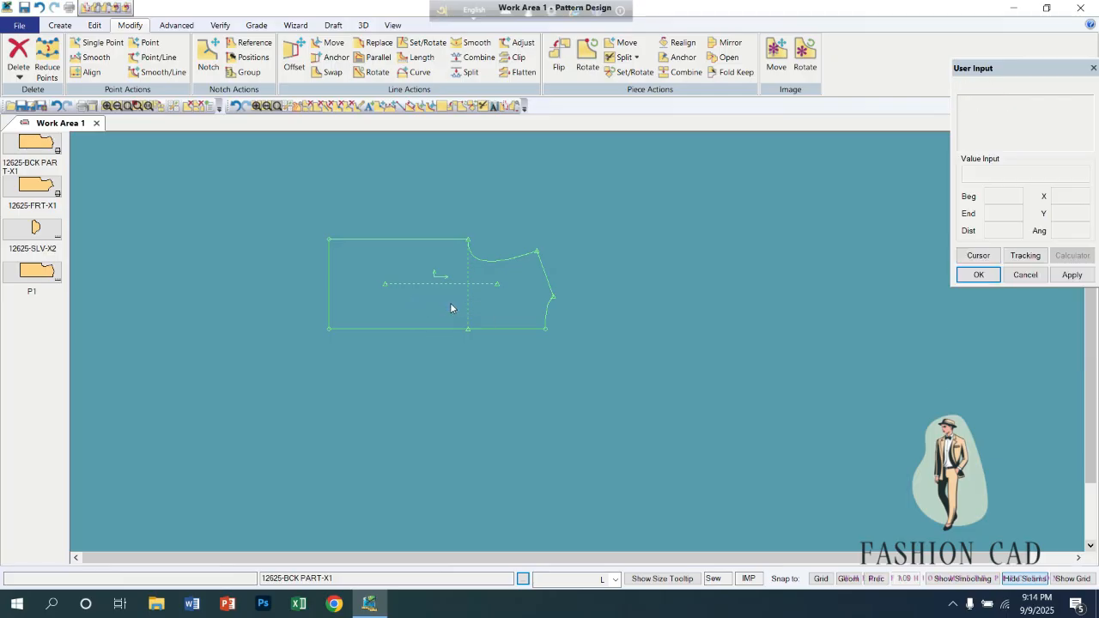
pyautogui.click(393, 25)
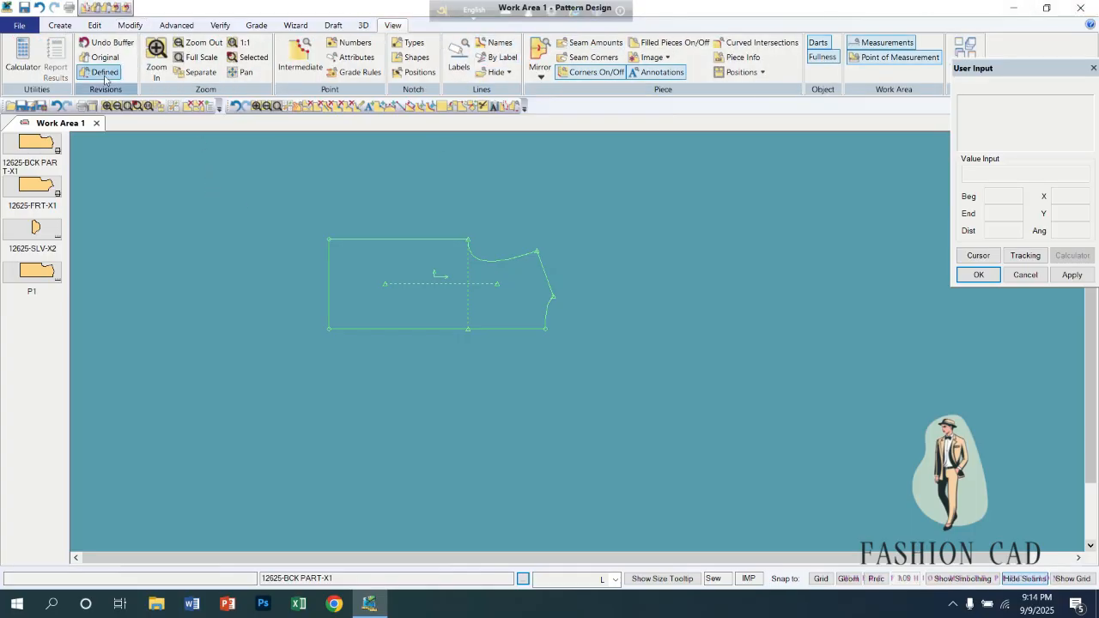
pyautogui.click(110, 45)
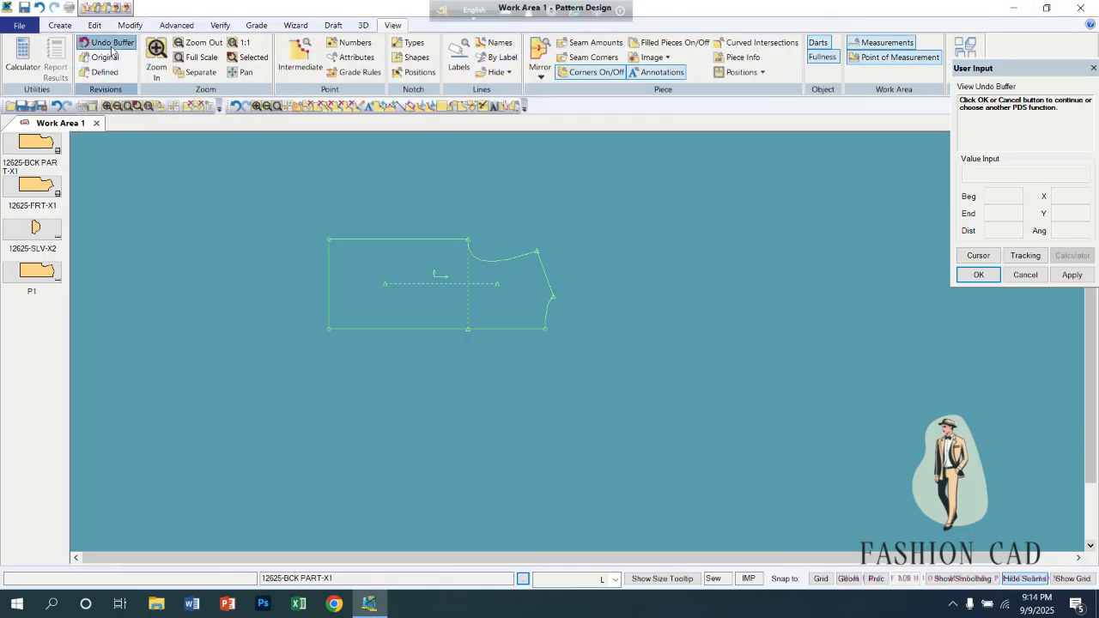
pyautogui.rightClick(407, 273)
pyautogui.click(407, 273)
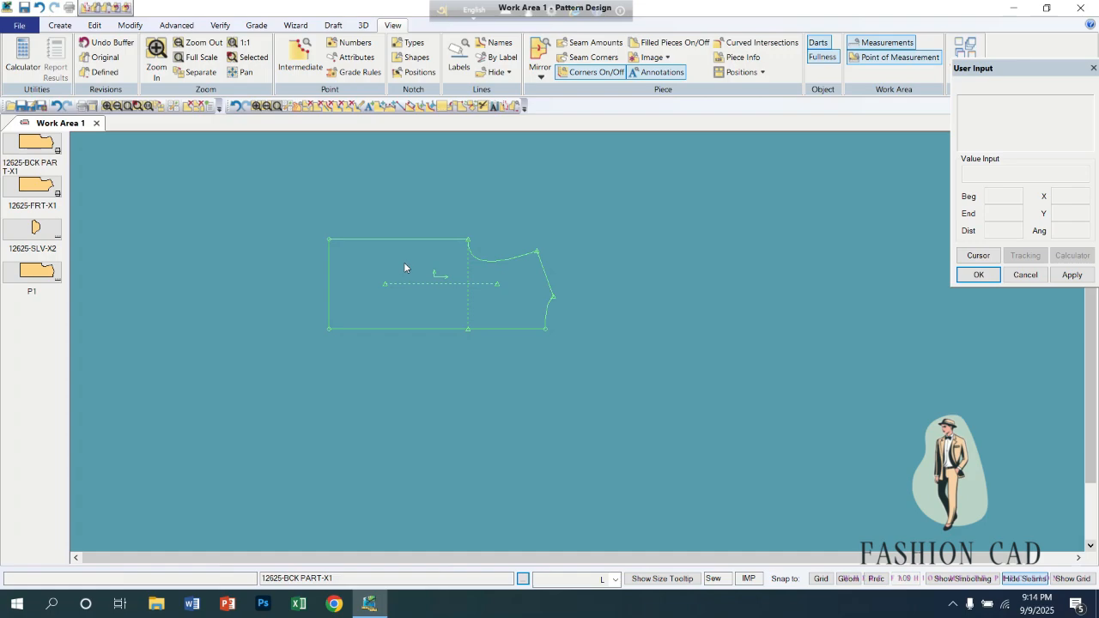
pyautogui.moveTo(405, 272); pyautogui.dragTo(402, 321)
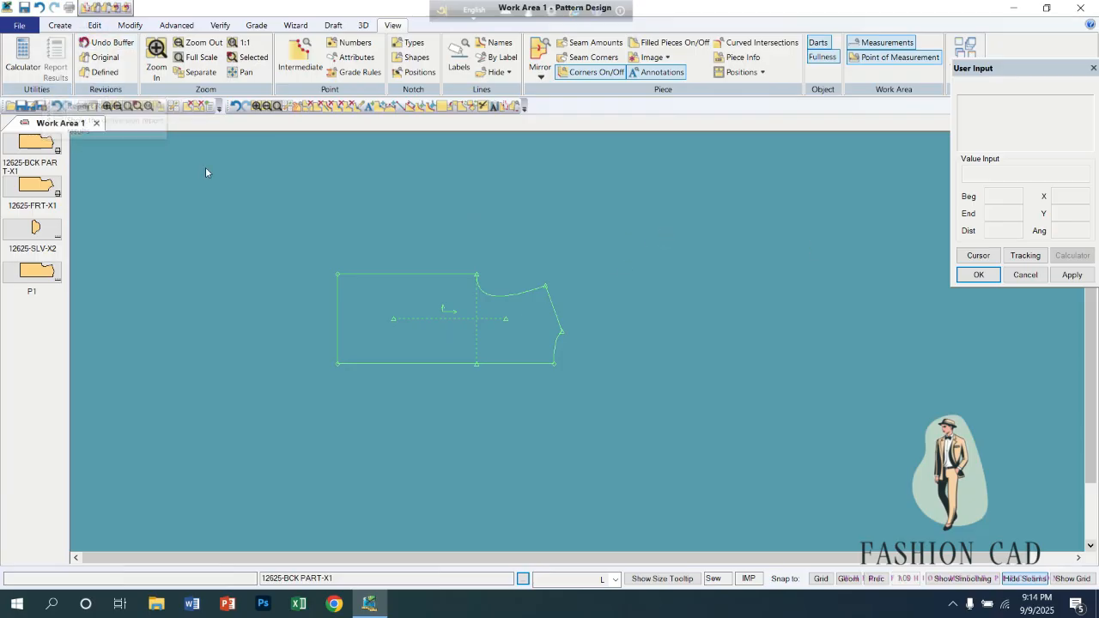
pyautogui.moveTo(446, 314); pyautogui.dragTo(442, 299)
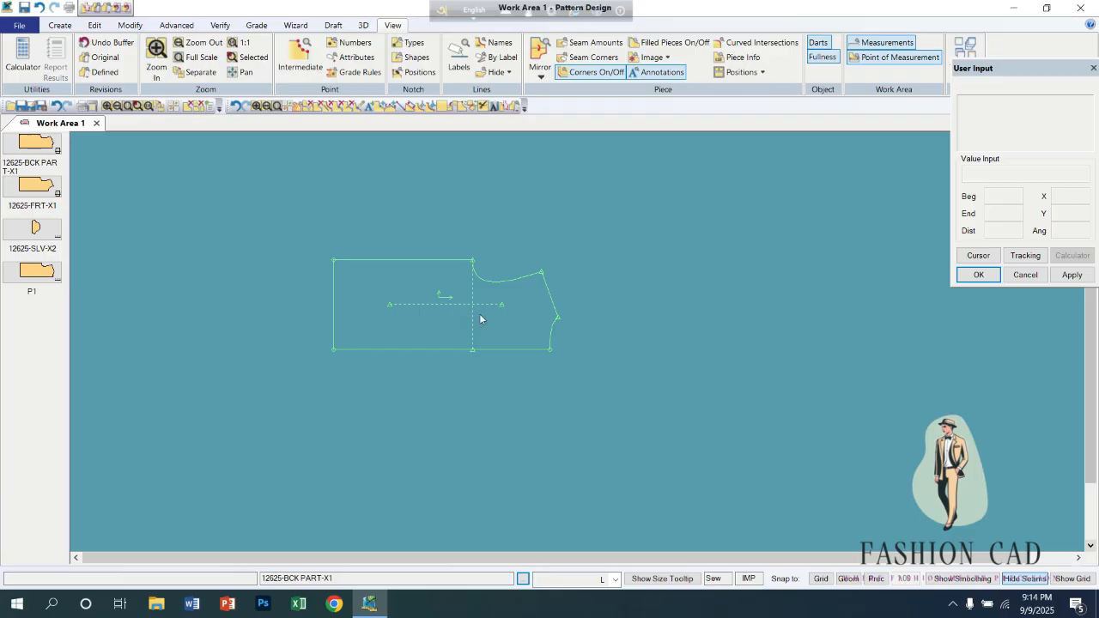
# Use Modify Curve to move the back piece's corner between hem and side seam by X 0 and Y 1.
pyautogui.click(132, 27)
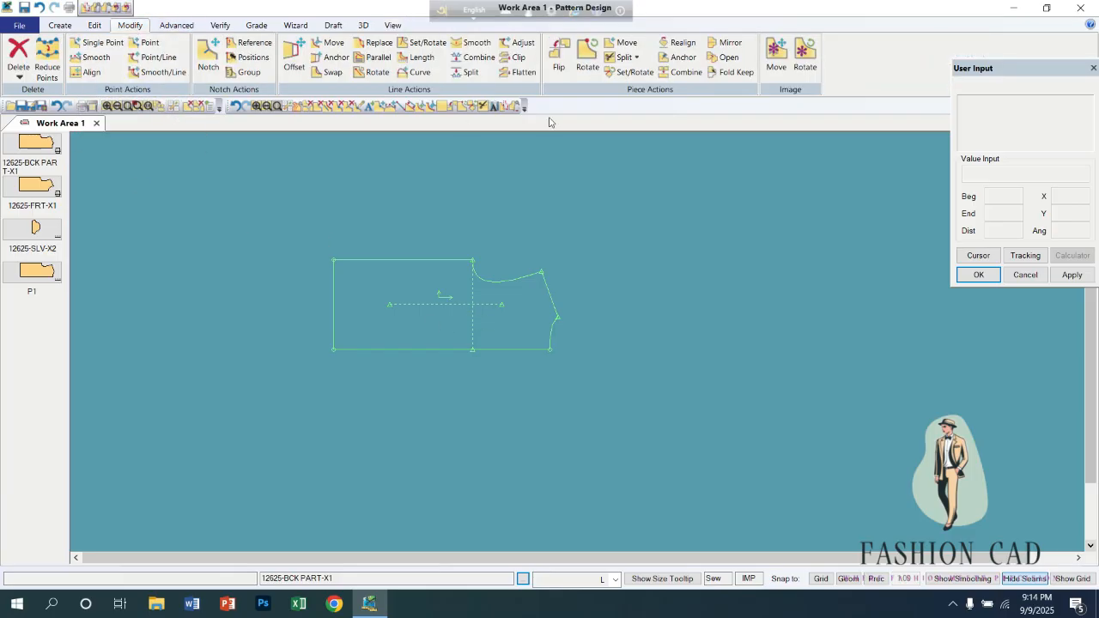
pyautogui.click(416, 74)
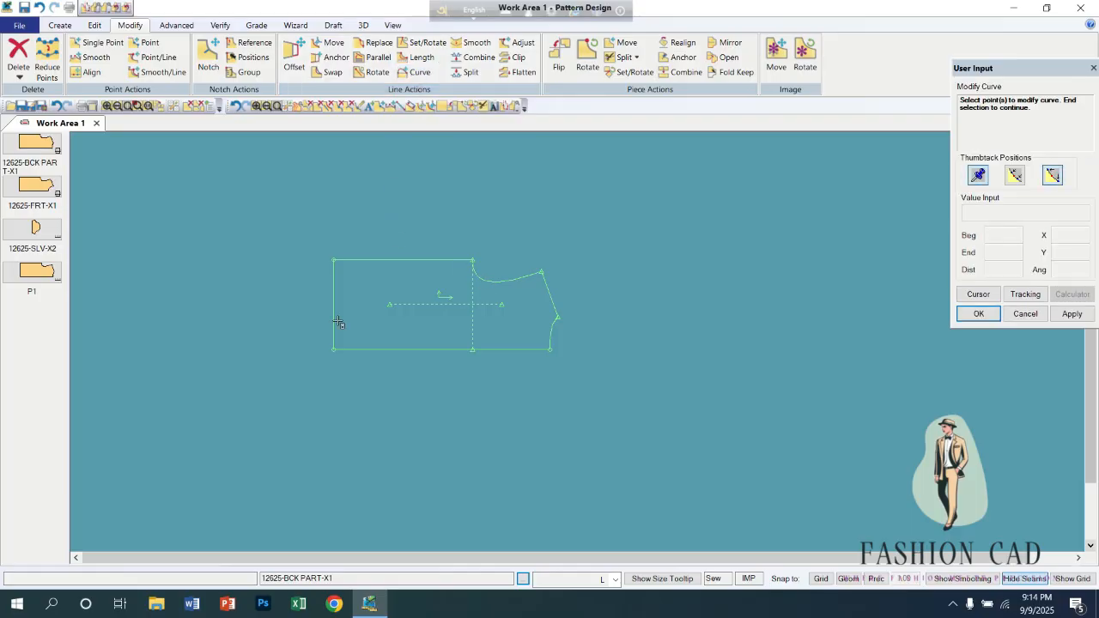
pyautogui.scroll(2, 338, 322)
pyautogui.click(330, 225)
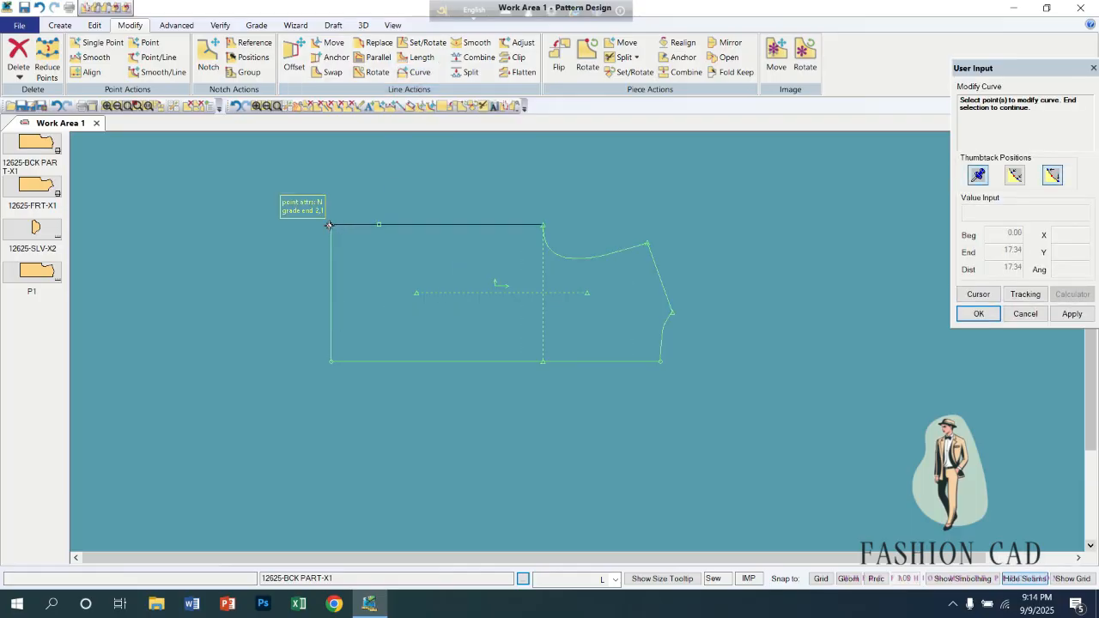
pyautogui.rightClick(344, 207)
pyautogui.click(344, 206)
pyautogui.rightClick(340, 205)
pyautogui.click(340, 205)
pyautogui.click(343, 204)
pyautogui.rightClick(342, 205)
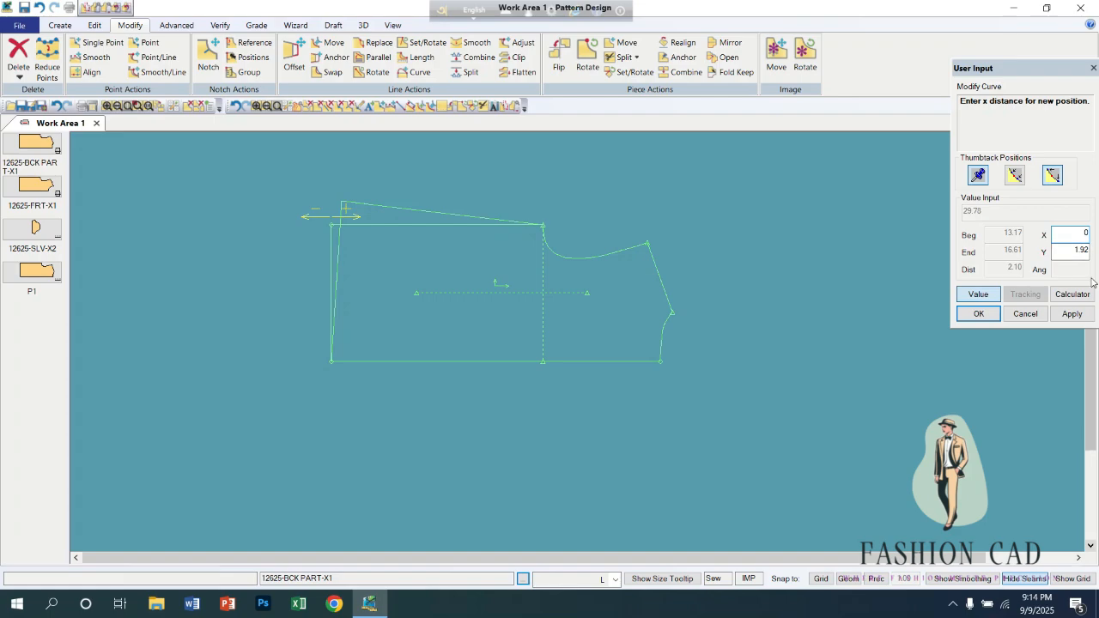
pyautogui.press('Return')
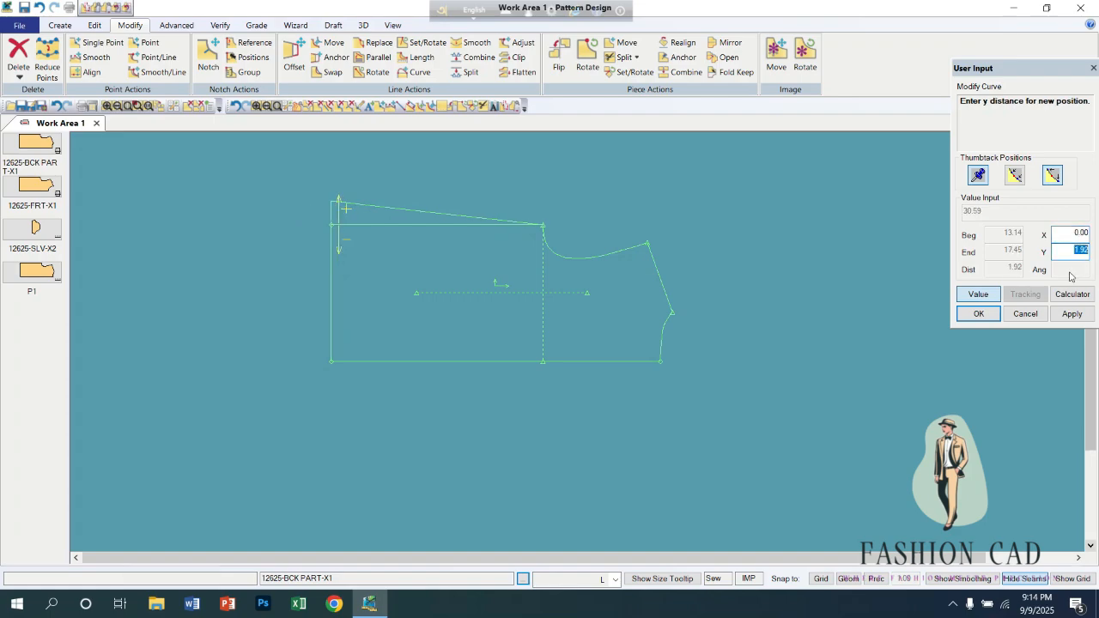
pyautogui.write('1')
pyautogui.press('Return')
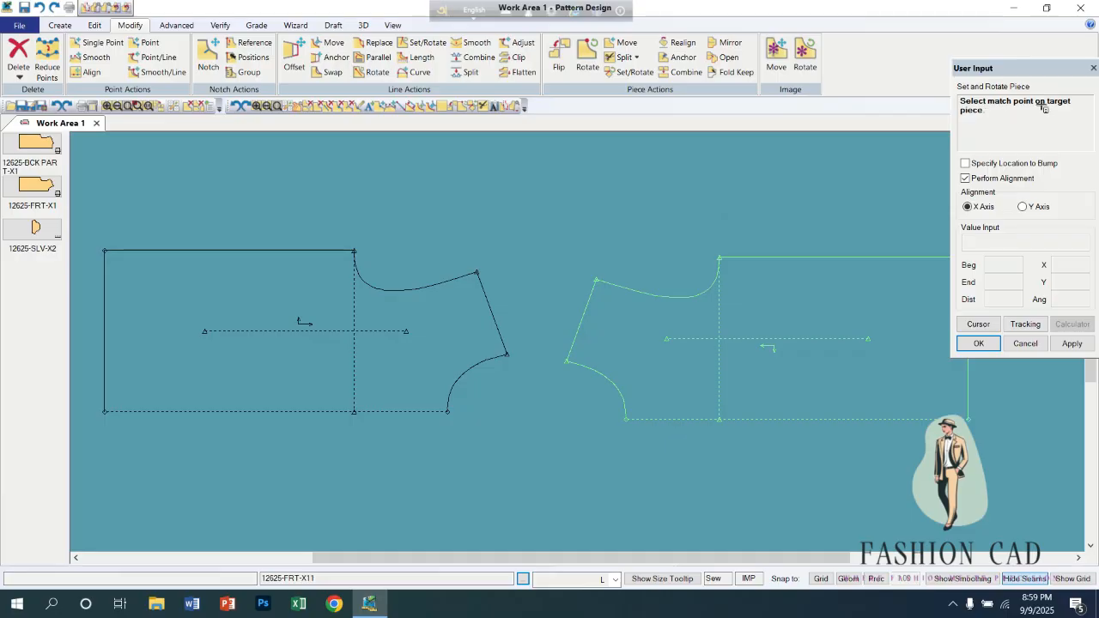
# Try Set and Rotate with X Axis alignment, matching 12625-FRT-X11 to 12625-FRT-X12 at the shoulder's neck point, and undo it.
pyautogui.click(498, 334)
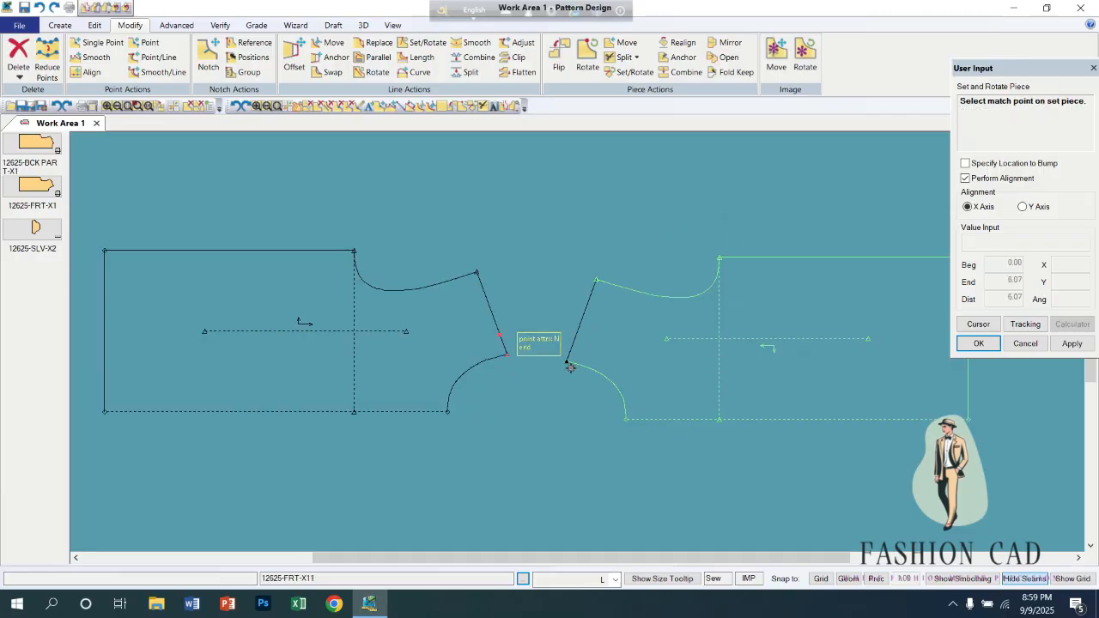
pyautogui.click(568, 364)
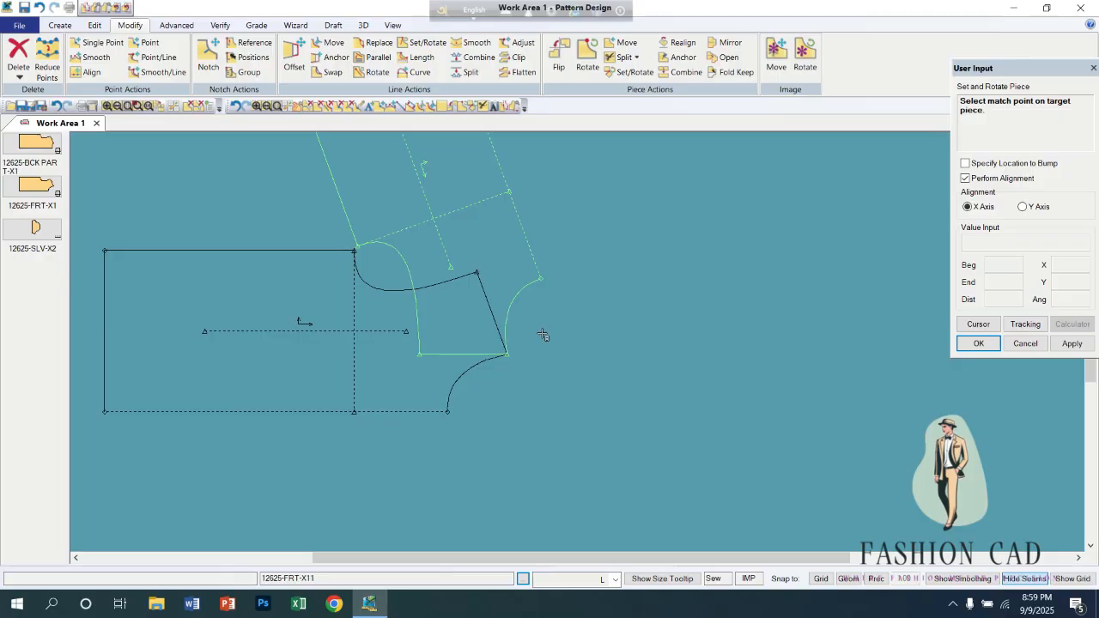
pyautogui.hotkey('ctrl', 'z')
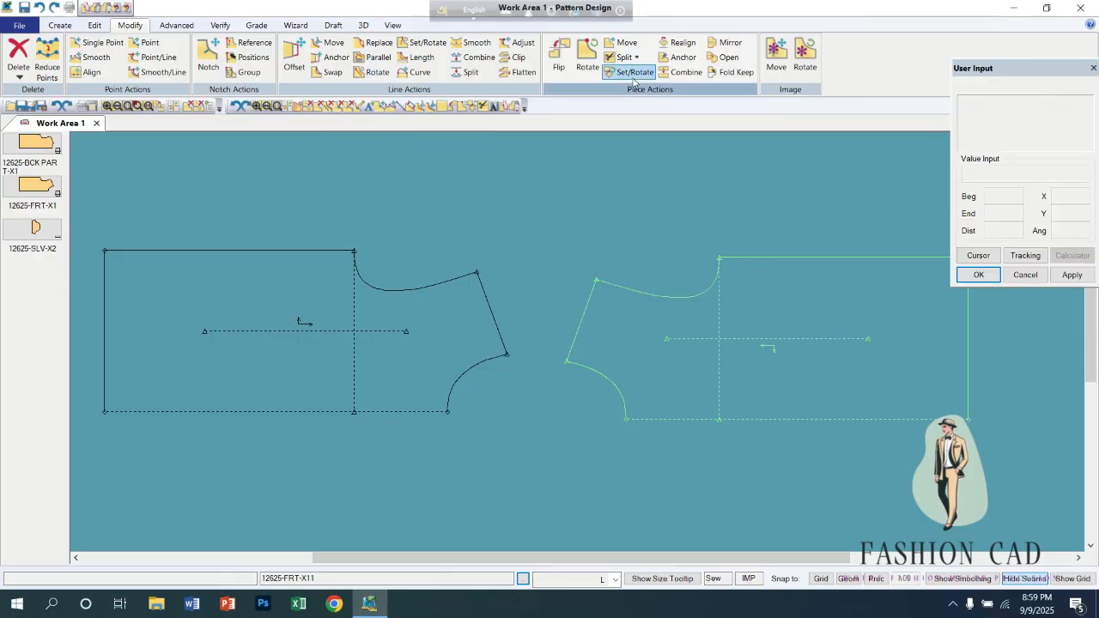
# Try Set and Rotate with Perform Alignment off, joining the shoulder line of 12625-FRT-X11 to 12625-FRT-X12 at the neck point.
pyautogui.click(630, 71)
pyautogui.click(964, 179)
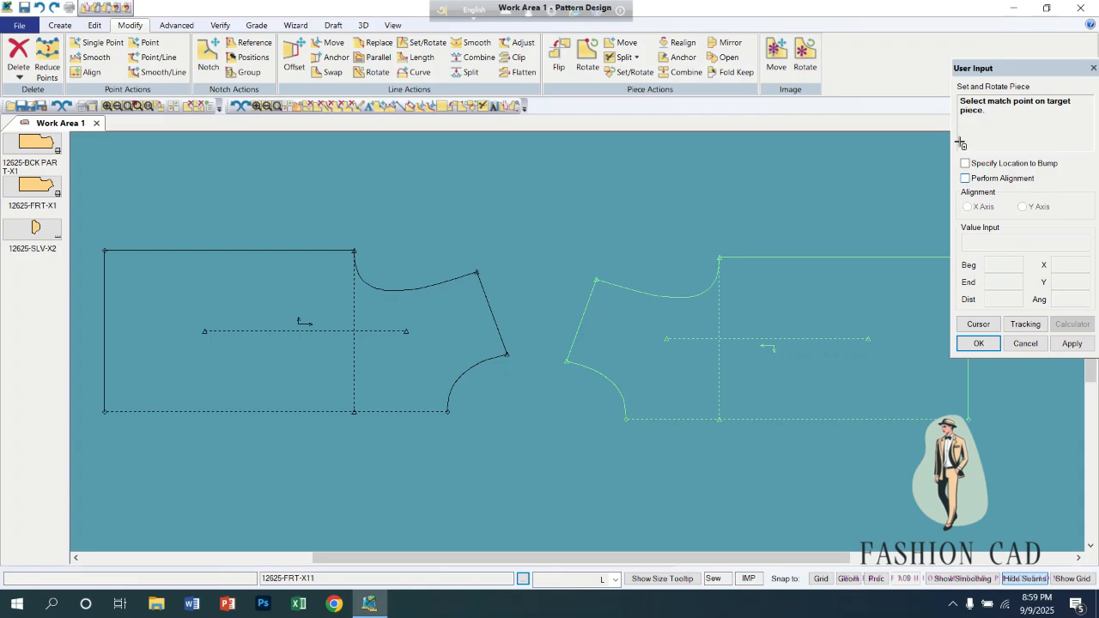
pyautogui.click(505, 299)
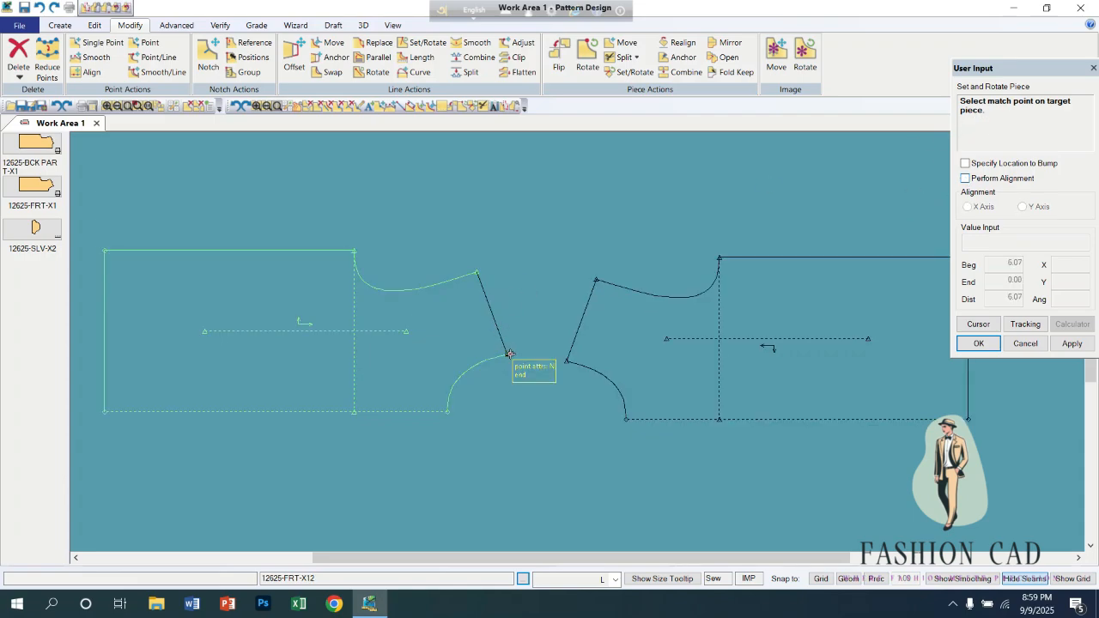
pyautogui.click(500, 335)
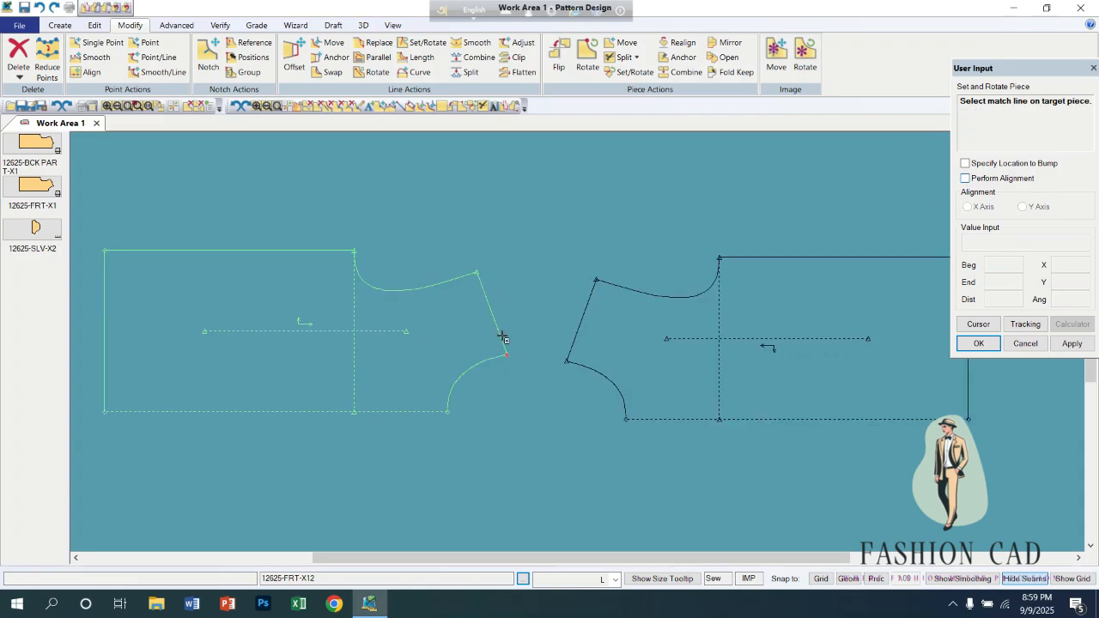
pyautogui.click(567, 361)
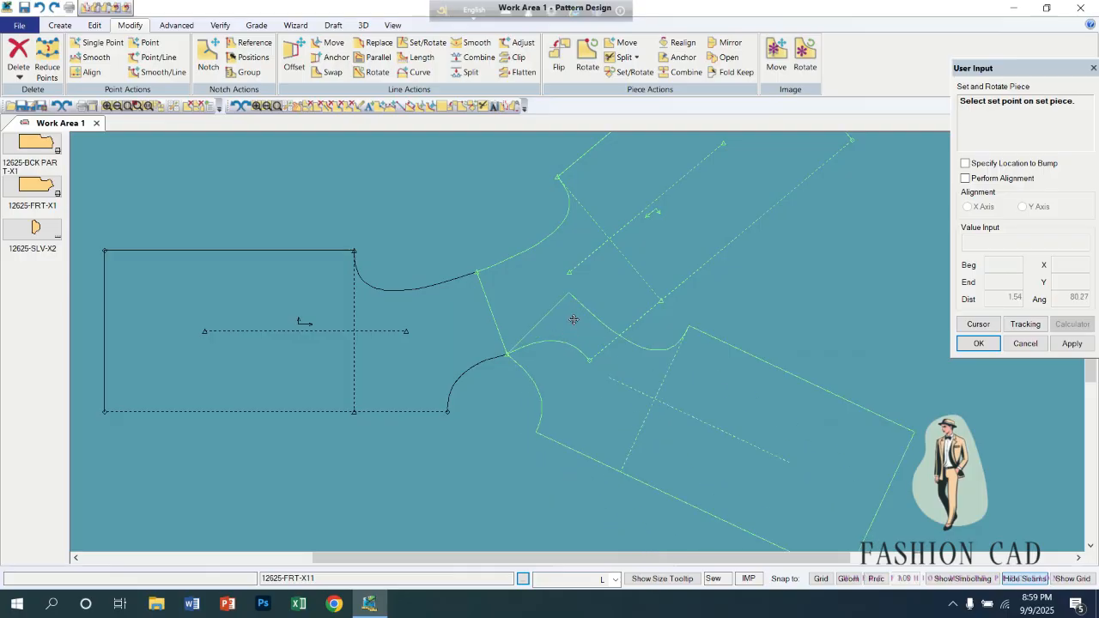
pyautogui.click(508, 279)
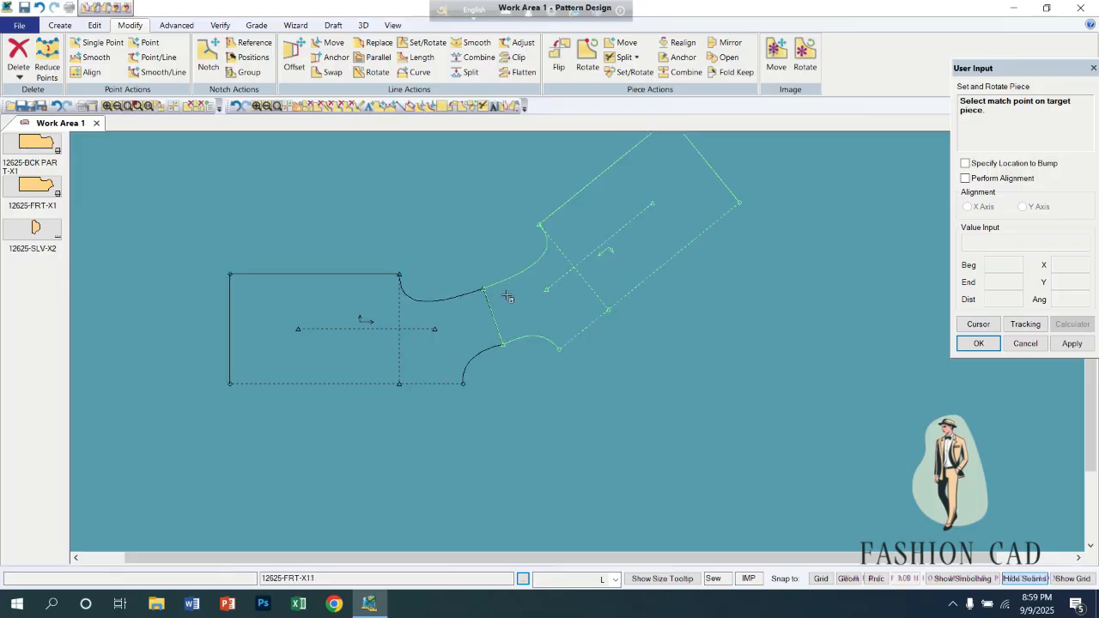
pyautogui.click(491, 347)
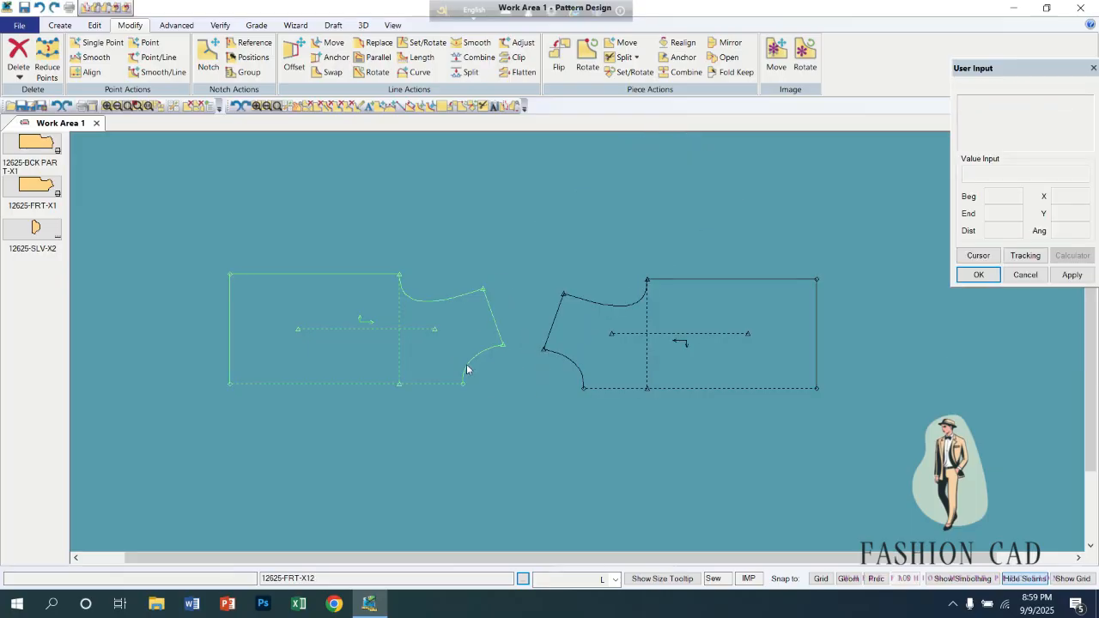
# Reposition the two separated front pieces with their shoulders facing each other across a small gap and 12625-FRT-X11 slightly higher.
pyautogui.moveTo(456, 360); pyautogui.dragTo(471, 394)
pyautogui.moveTo(592, 365); pyautogui.dragTo(663, 347)
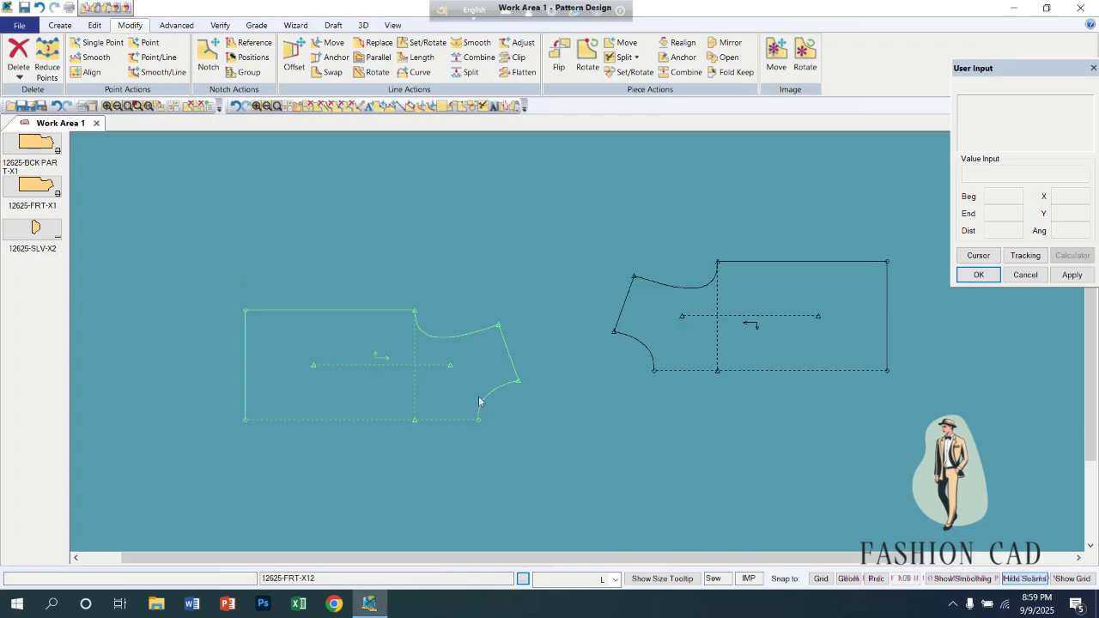
pyautogui.moveTo(474, 393); pyautogui.dragTo(492, 352)
pyautogui.moveTo(650, 344); pyautogui.dragTo(612, 383)
pyautogui.moveTo(500, 347); pyautogui.dragTo(509, 366)
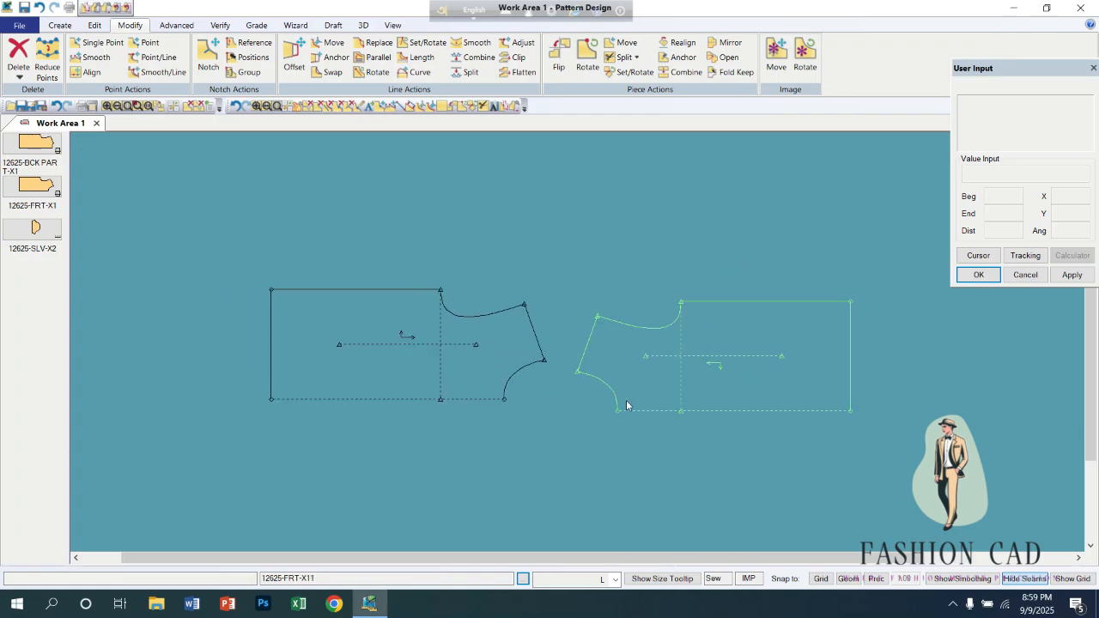
pyautogui.moveTo(615, 393); pyautogui.dragTo(616, 374)
pyautogui.moveTo(483, 360); pyautogui.dragTo(486, 349)
pyautogui.moveTo(638, 362); pyautogui.dragTo(634, 342)
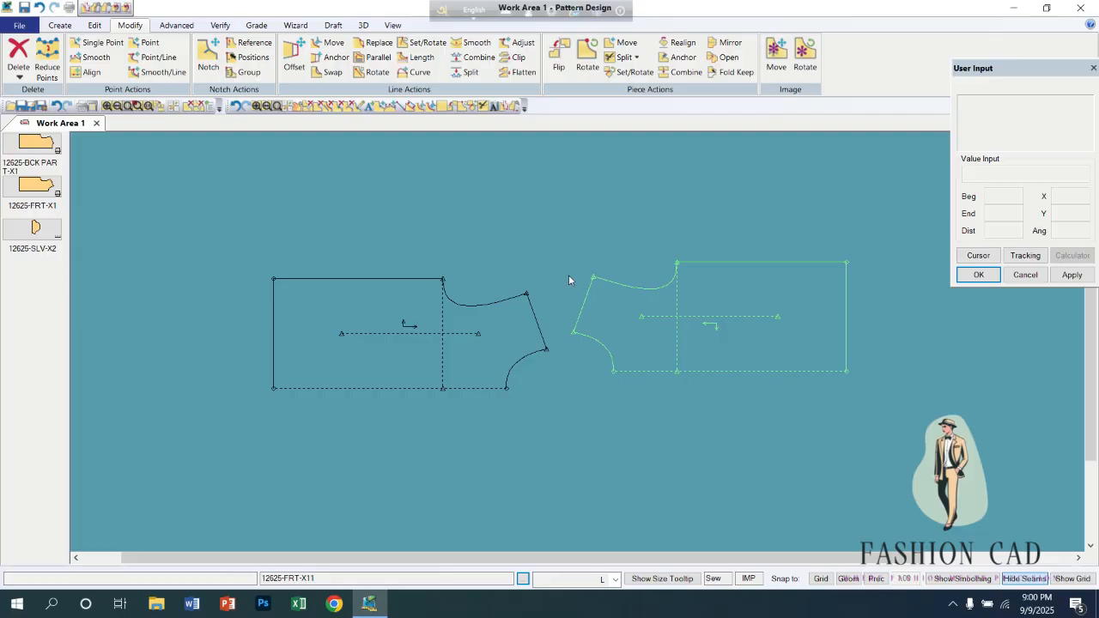
# Set and rotate 12625-FRT-X11 about the shoulder's neck point until its shoulder line lies on that of 12625-FRT-X12, and undo it.
pyautogui.click(627, 72)
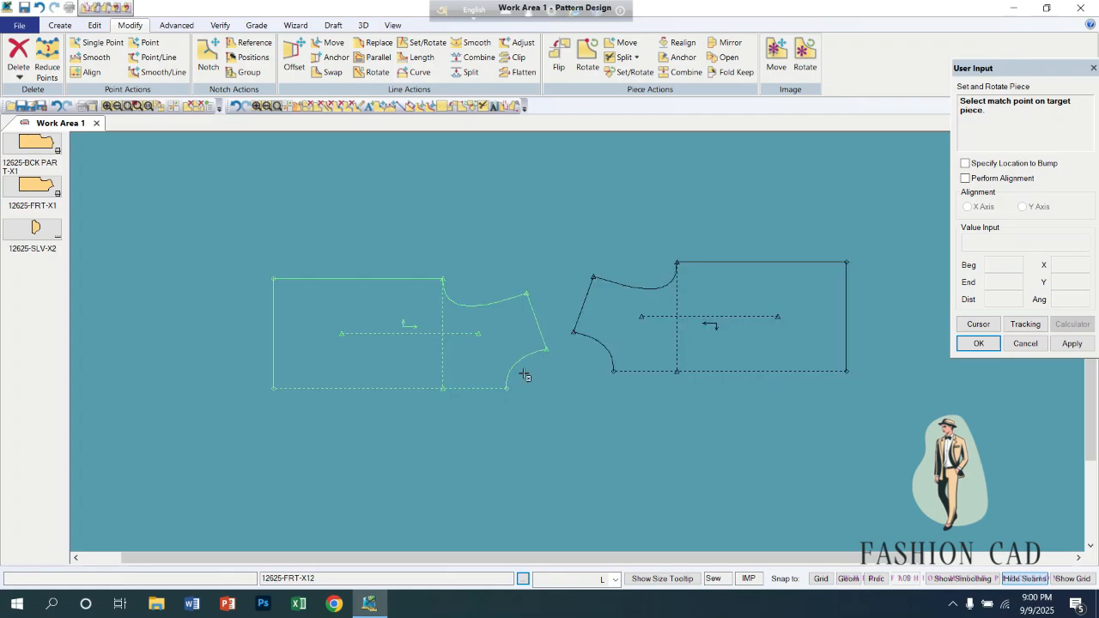
pyautogui.click(544, 353)
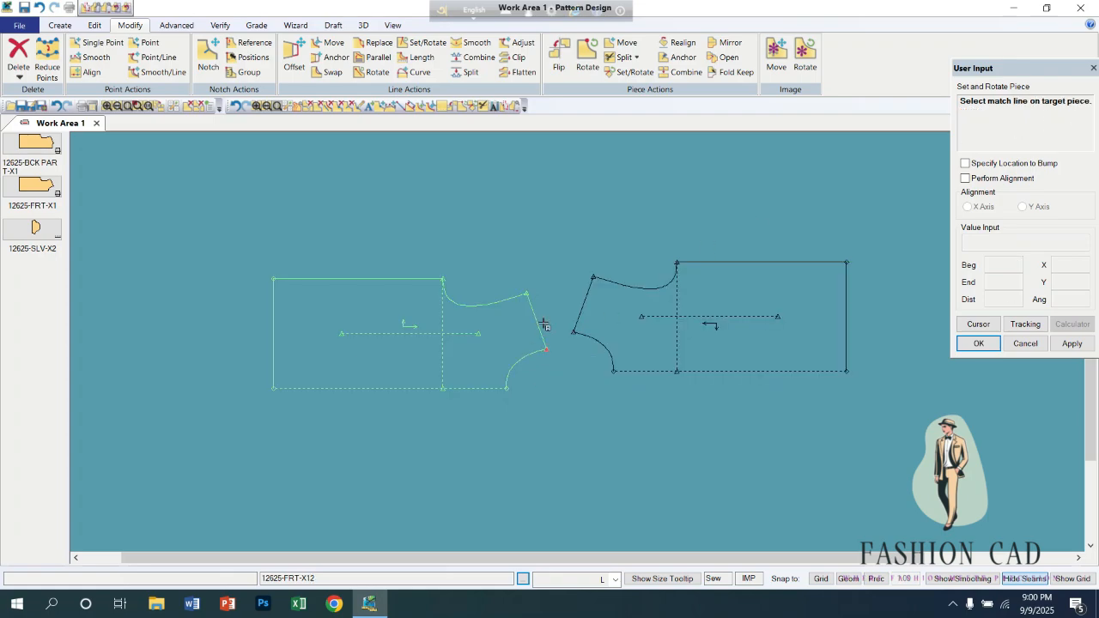
pyautogui.click(542, 324)
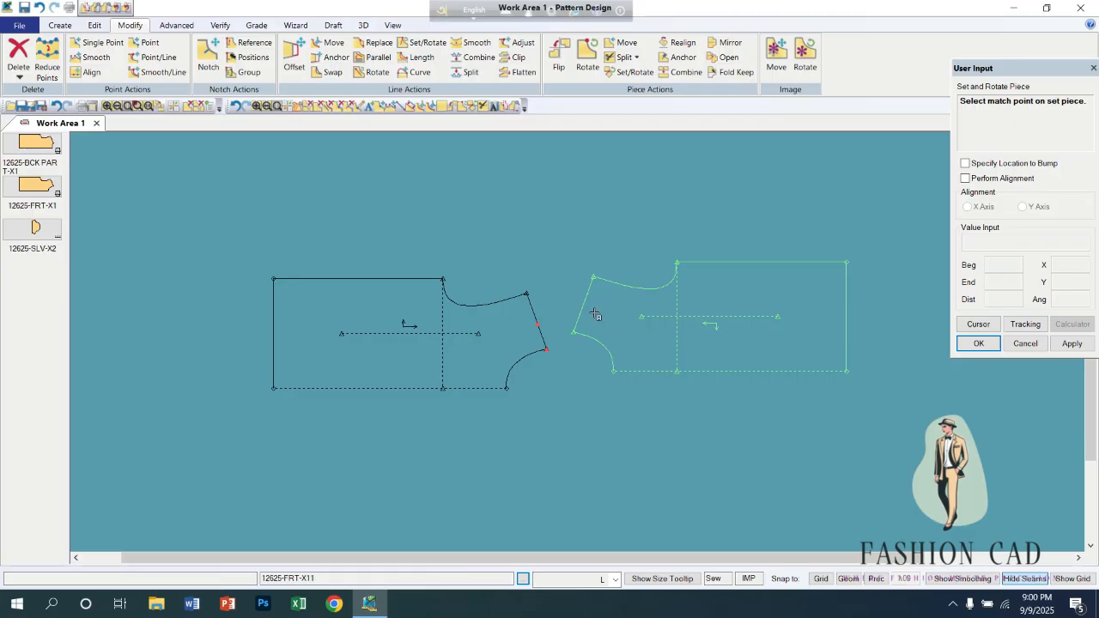
pyautogui.click(575, 332)
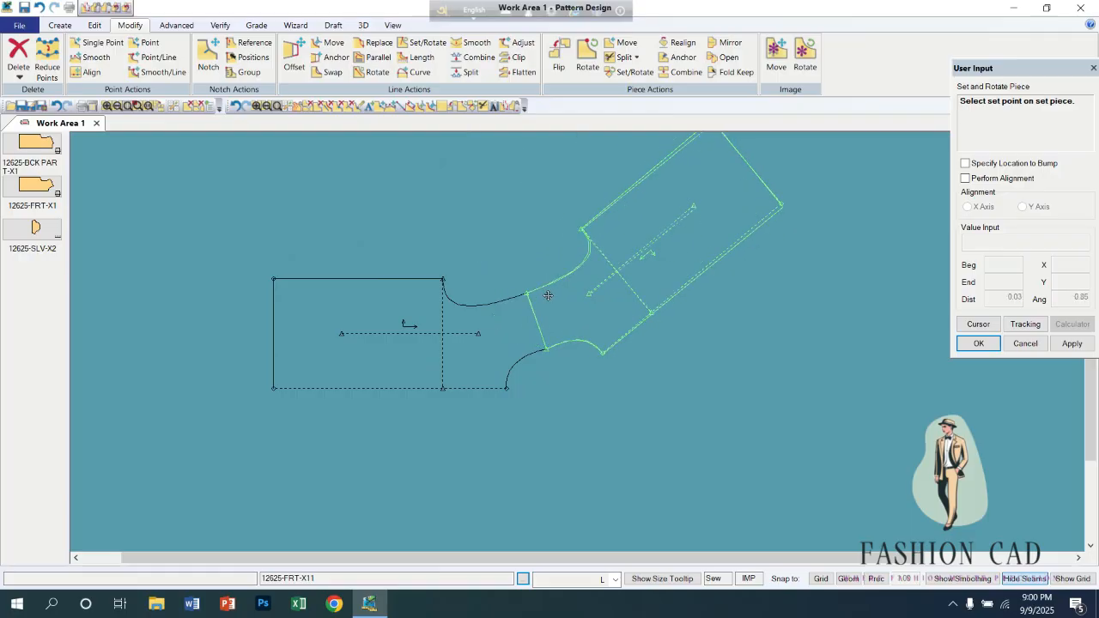
pyautogui.scroll(1, 551, 298)
pyautogui.scroll(4, 551, 299)
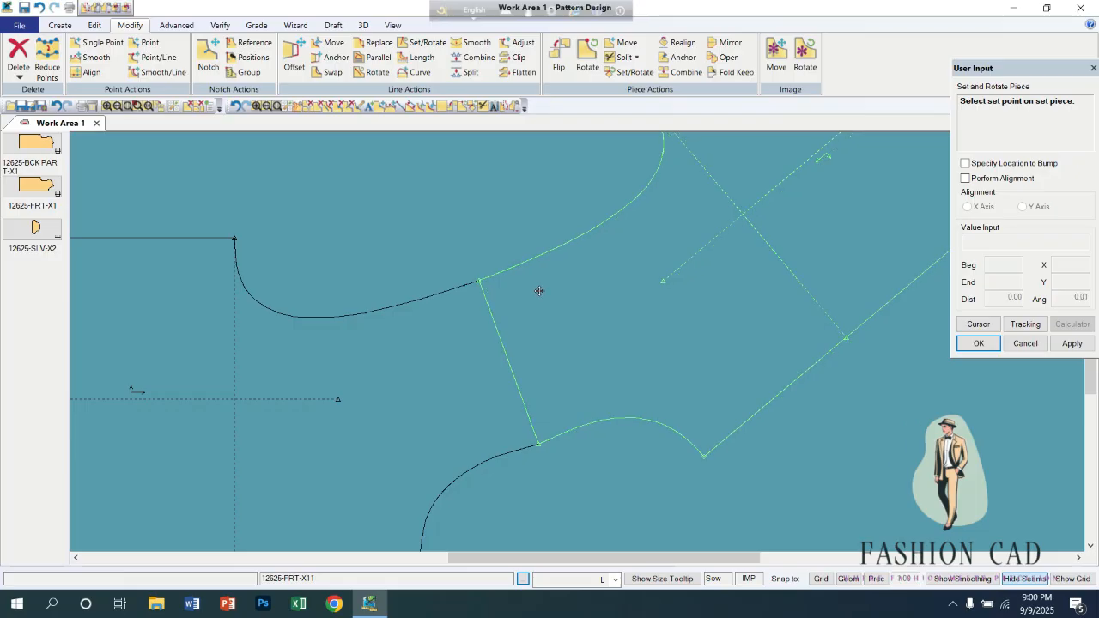
pyautogui.click(539, 290)
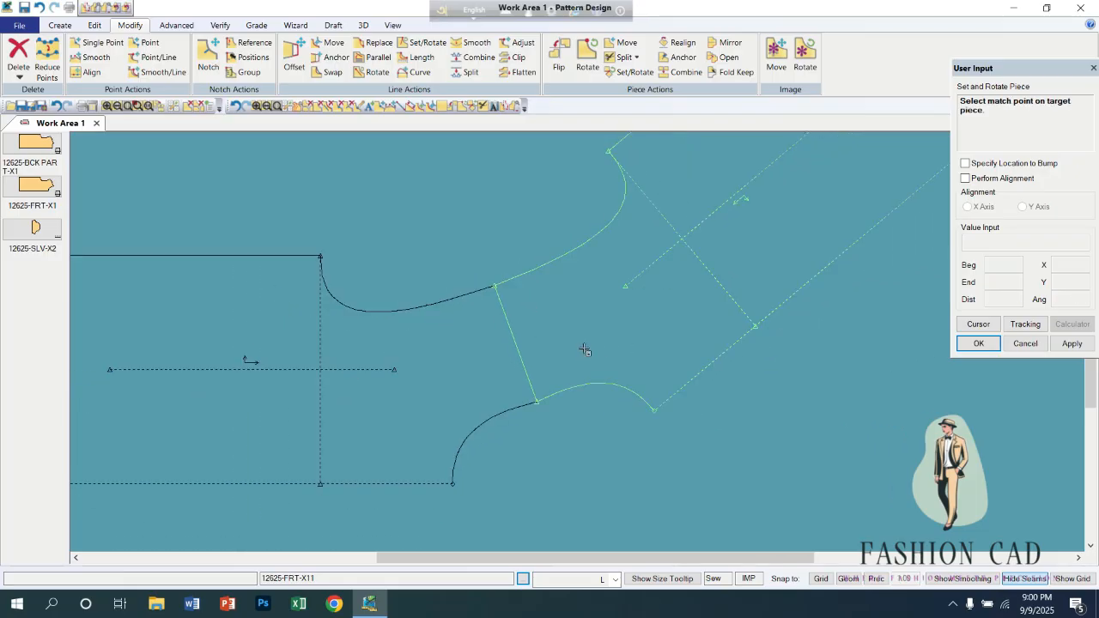
pyautogui.rightClick(469, 245)
pyautogui.click(470, 245)
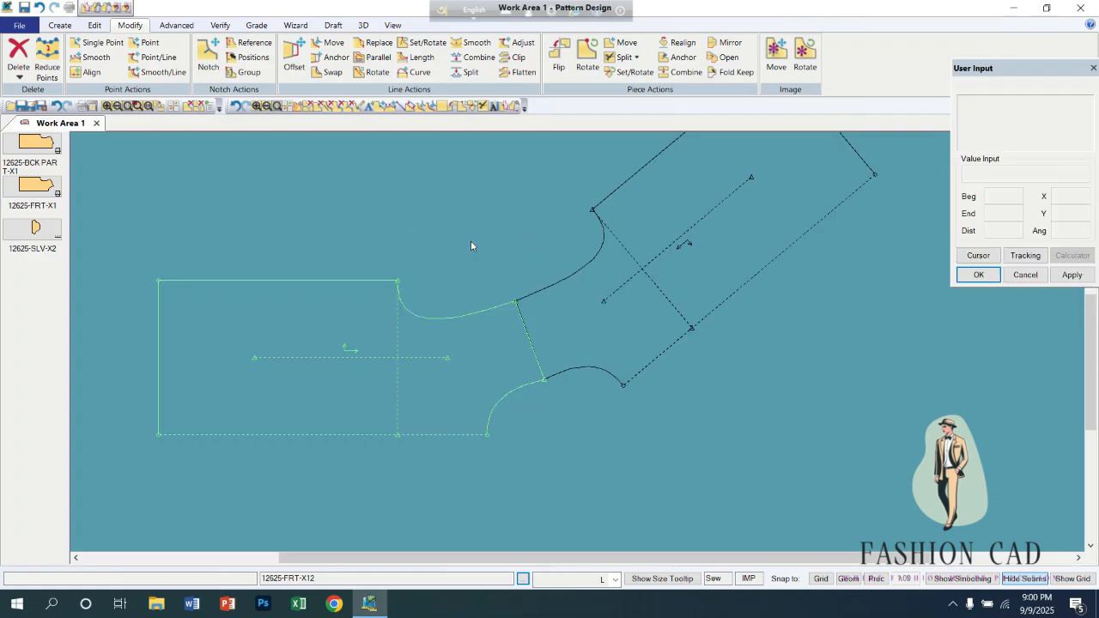
pyautogui.click(237, 106)
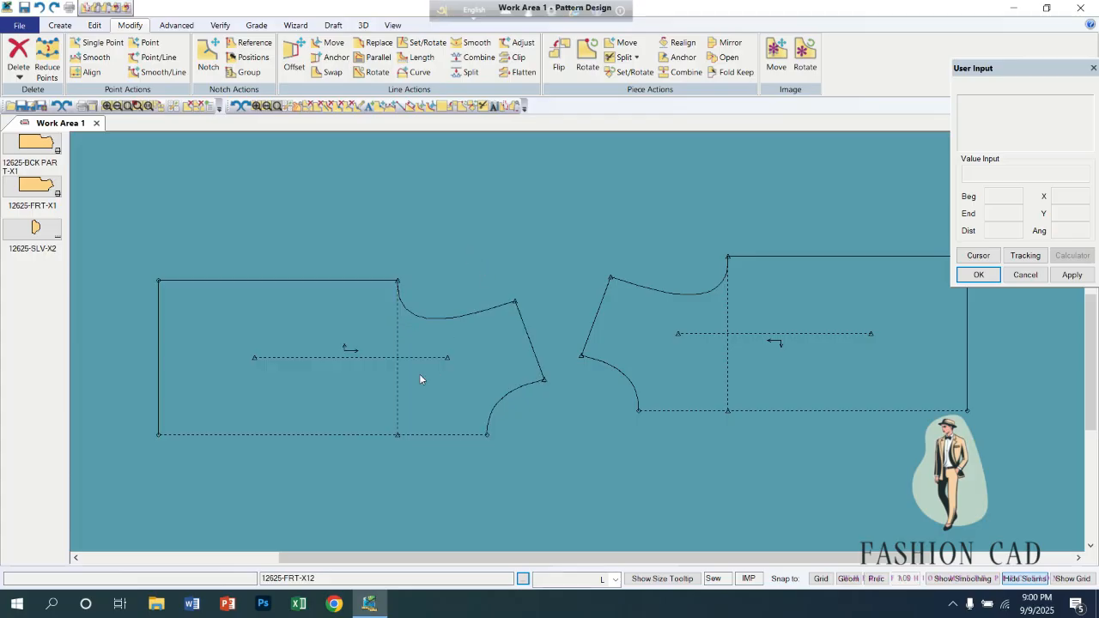
# Rearrange the two front pieces side by side, with 12625-FRT-X11 slightly lower than 12625-FRT-X12.
pyautogui.moveTo(435, 392); pyautogui.dragTo(435, 336)
pyautogui.moveTo(714, 364); pyautogui.dragTo(699, 332)
pyautogui.moveTo(465, 338); pyautogui.dragTo(464, 333)
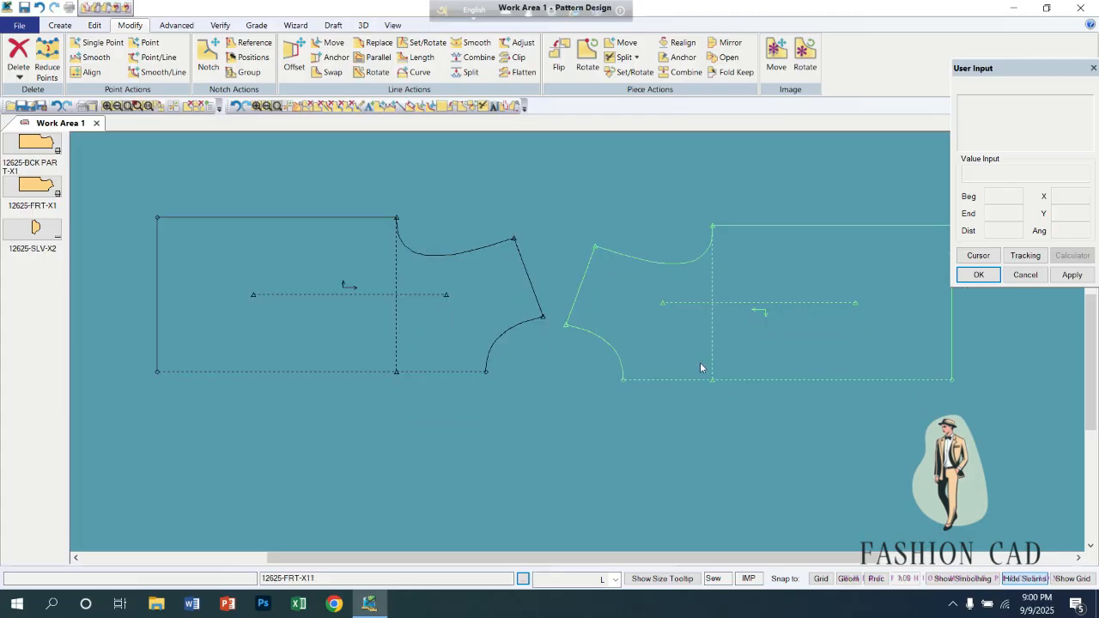
pyautogui.moveTo(699, 362); pyautogui.dragTo(674, 362)
pyautogui.moveTo(413, 332); pyautogui.dragTo(372, 358)
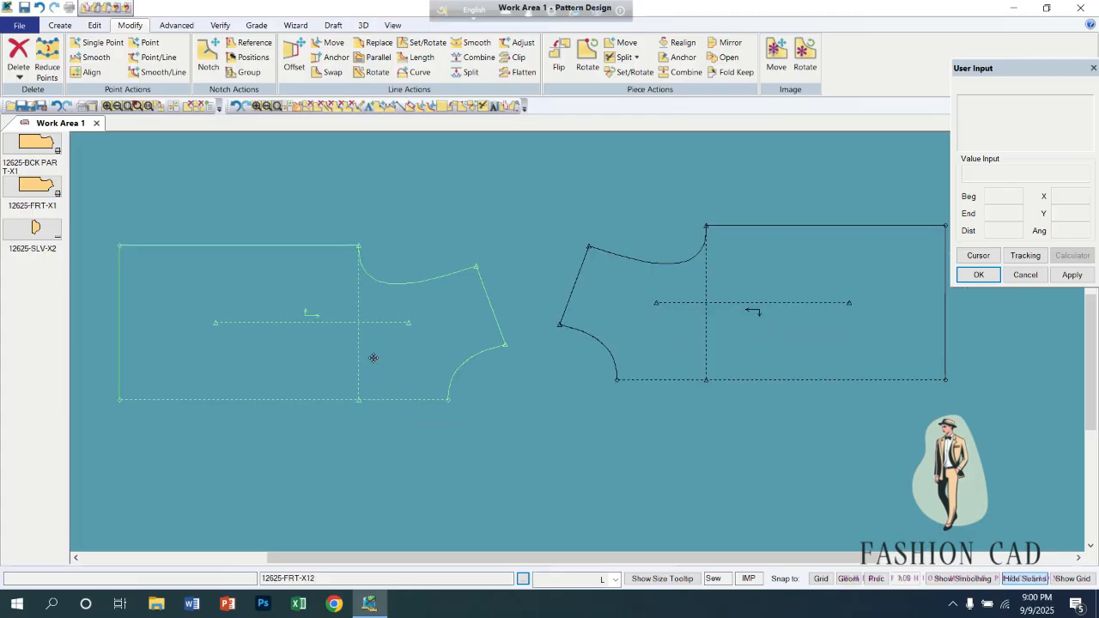
pyautogui.moveTo(641, 357); pyautogui.dragTo(617, 387)
pyautogui.moveTo(341, 362); pyautogui.dragTo(354, 344)
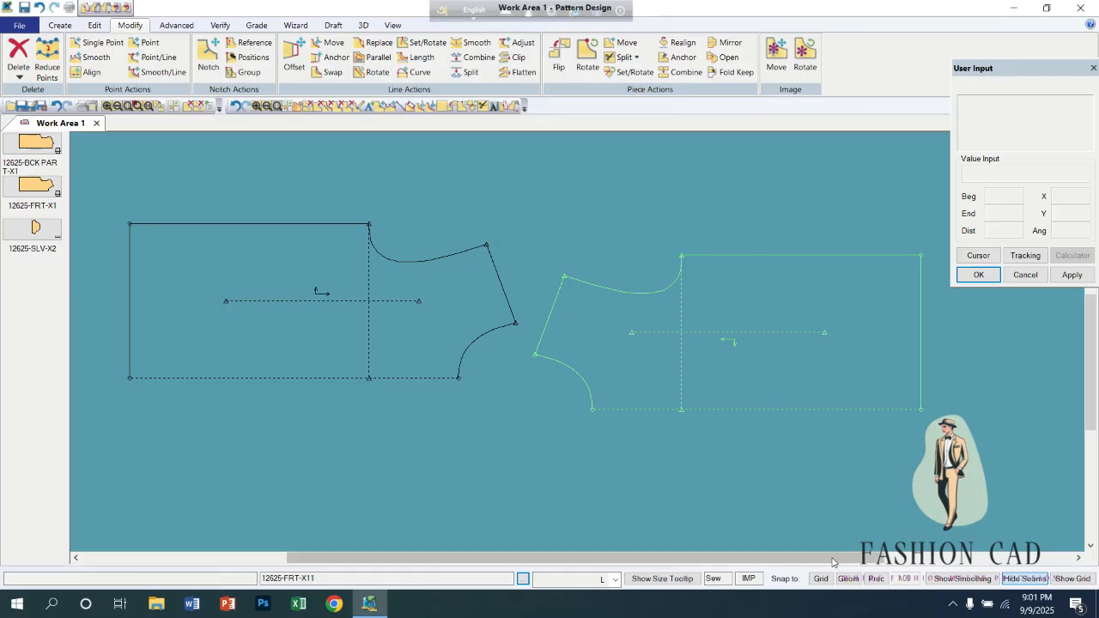
# Try rotating 12625-FRT-X11 freehand about its side-seam hem corner, with the increment set to None.
pyautogui.click(629, 72)
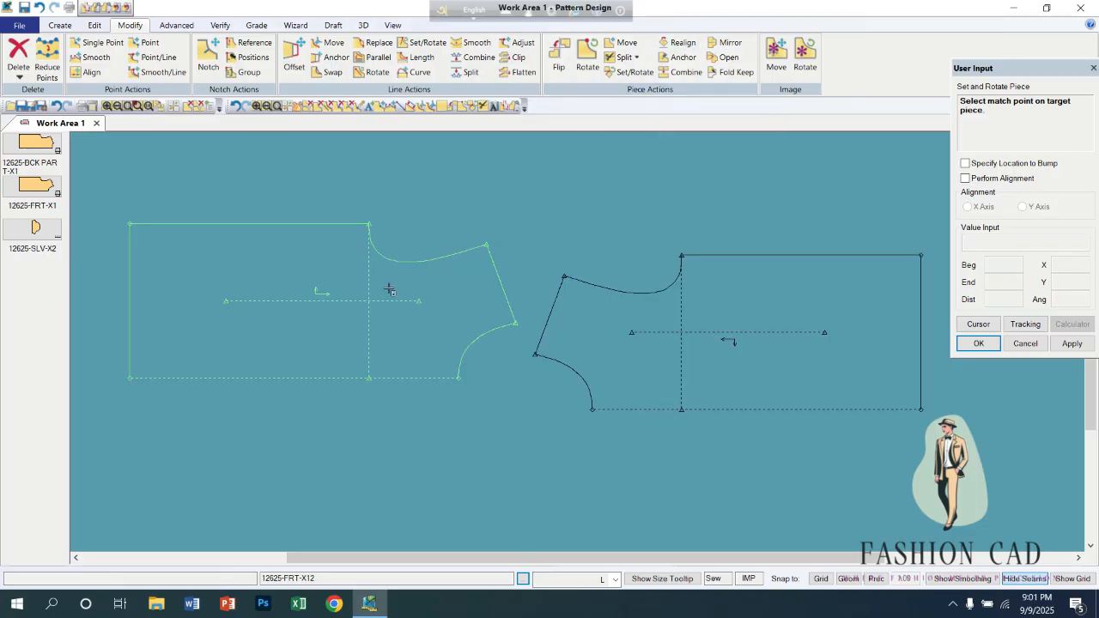
pyautogui.click(587, 55)
pyautogui.click(728, 316)
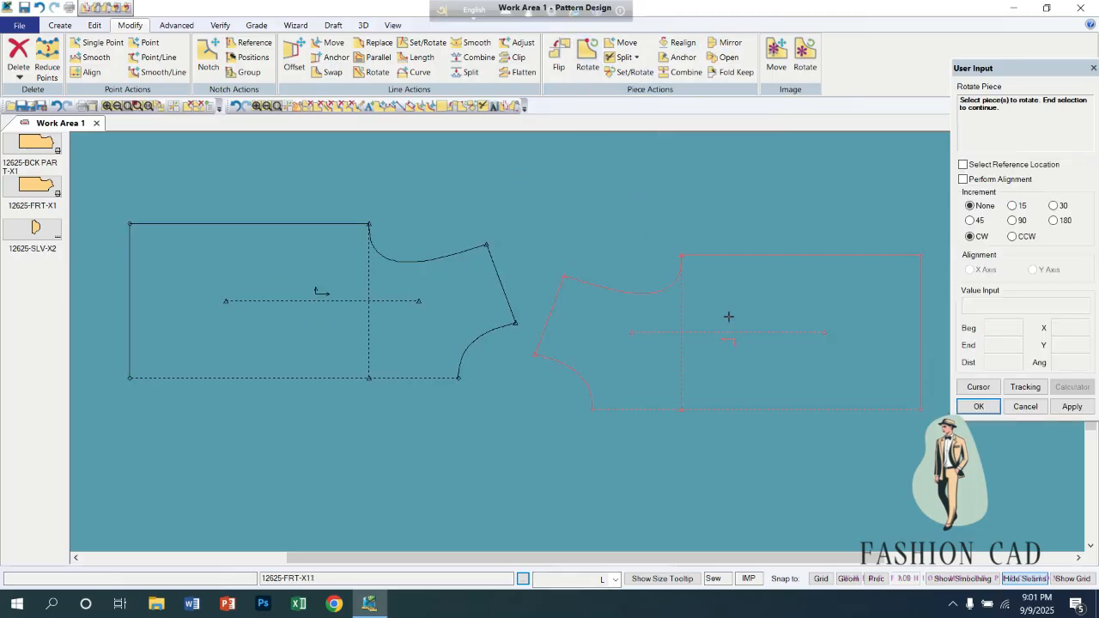
pyautogui.rightClick(818, 348)
pyautogui.click(810, 336)
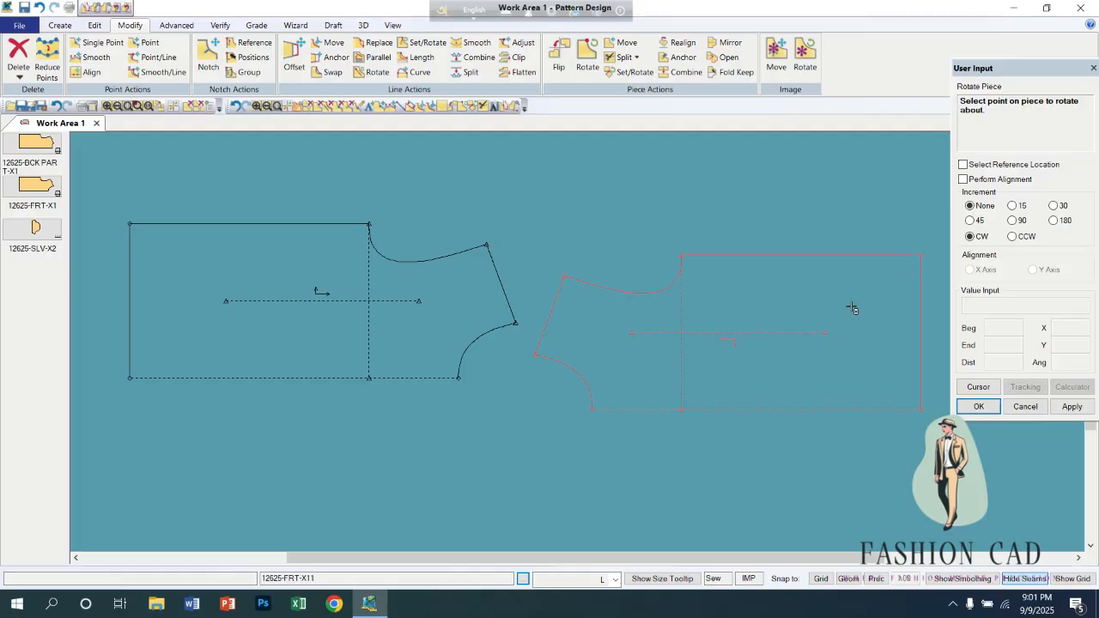
pyautogui.click(919, 255)
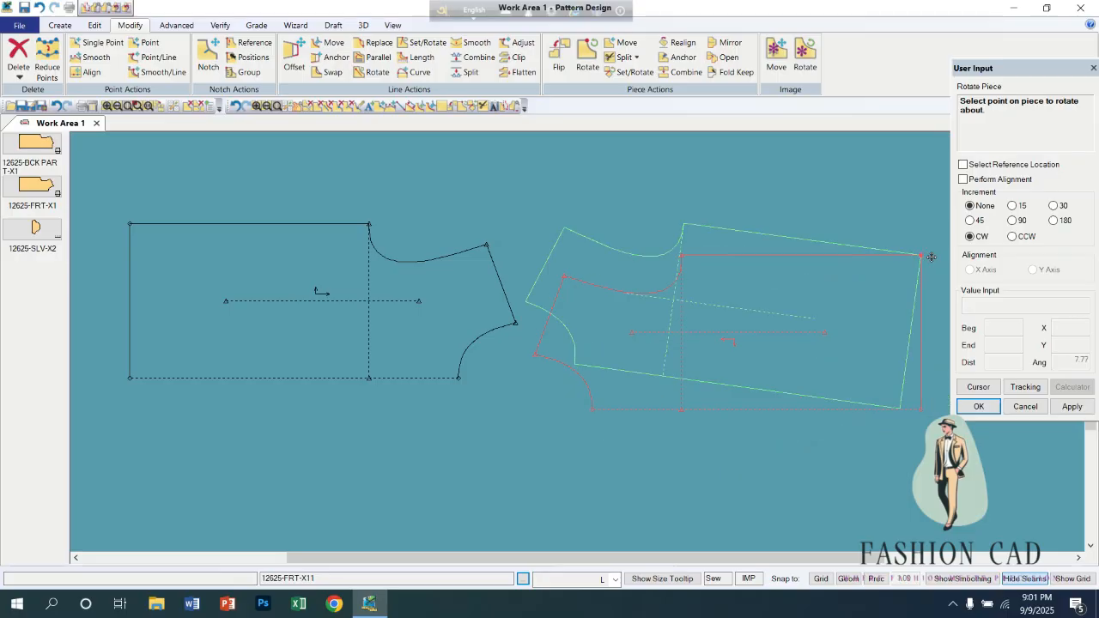
pyautogui.click(928, 265)
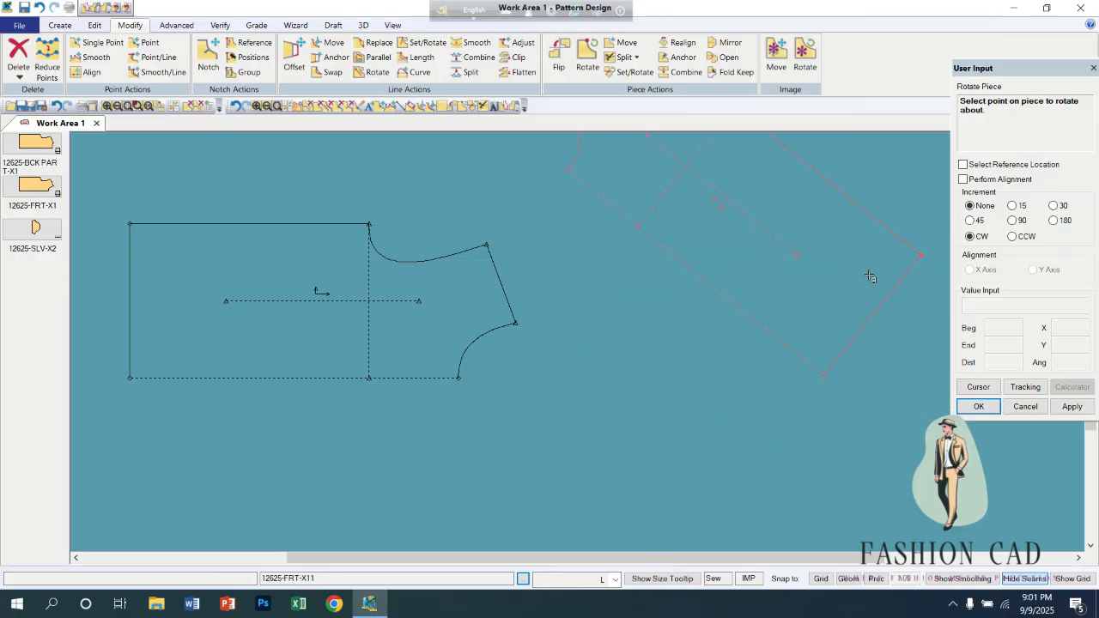
pyautogui.scroll(-1, 870, 275)
# Try Realign on the rotated 12625-FRT-X11 to bring its grain line horizontal, and undo the realignment and rotation.
pyautogui.click(677, 42)
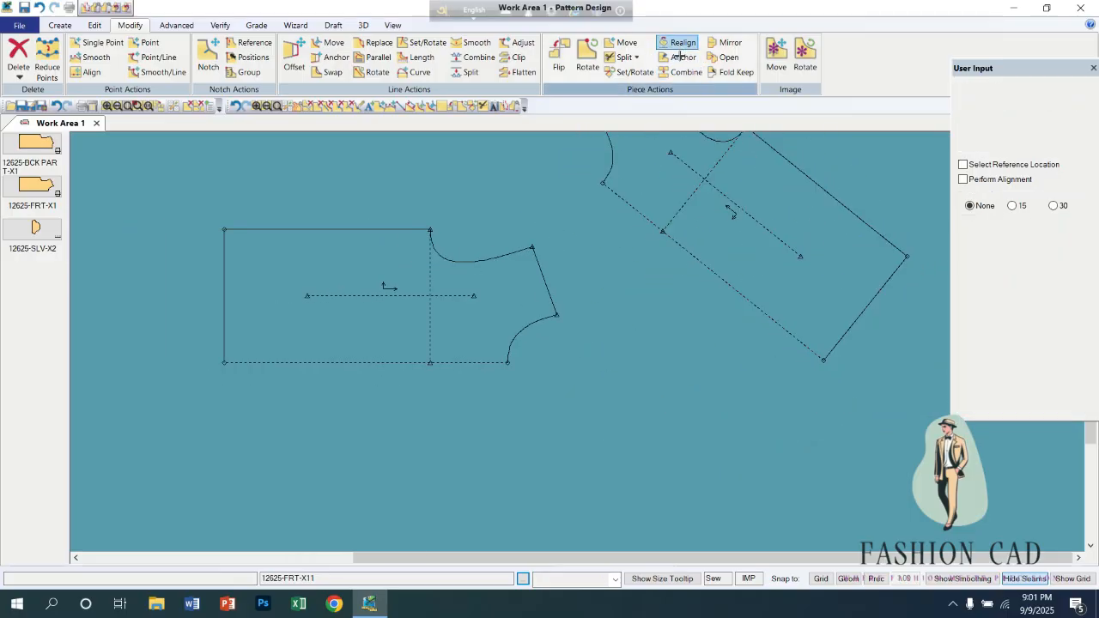
pyautogui.click(773, 210)
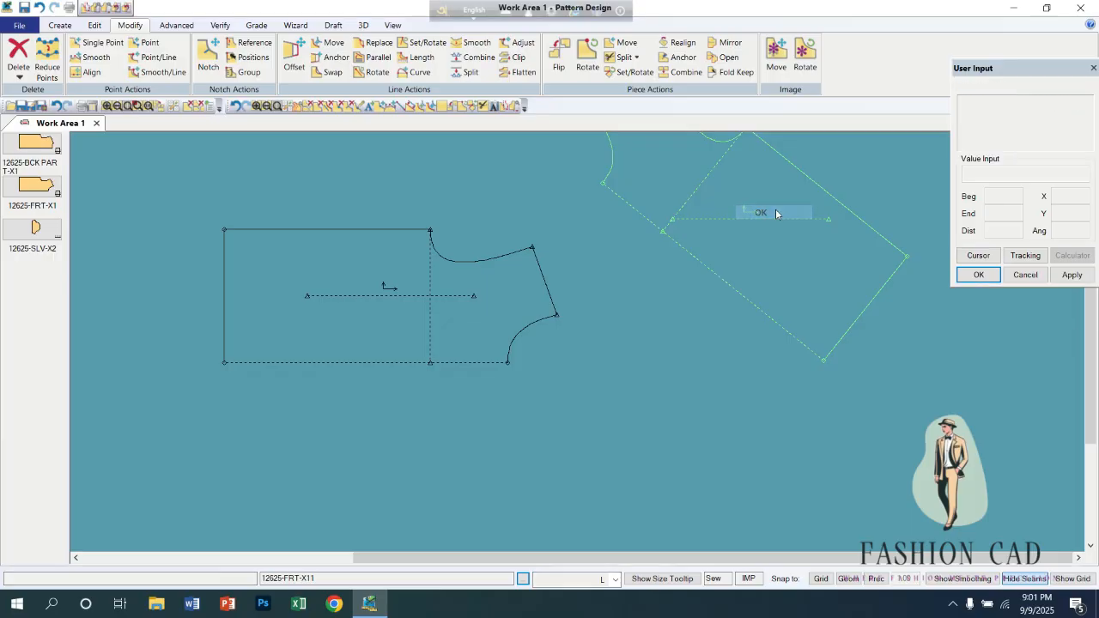
pyautogui.click(243, 107)
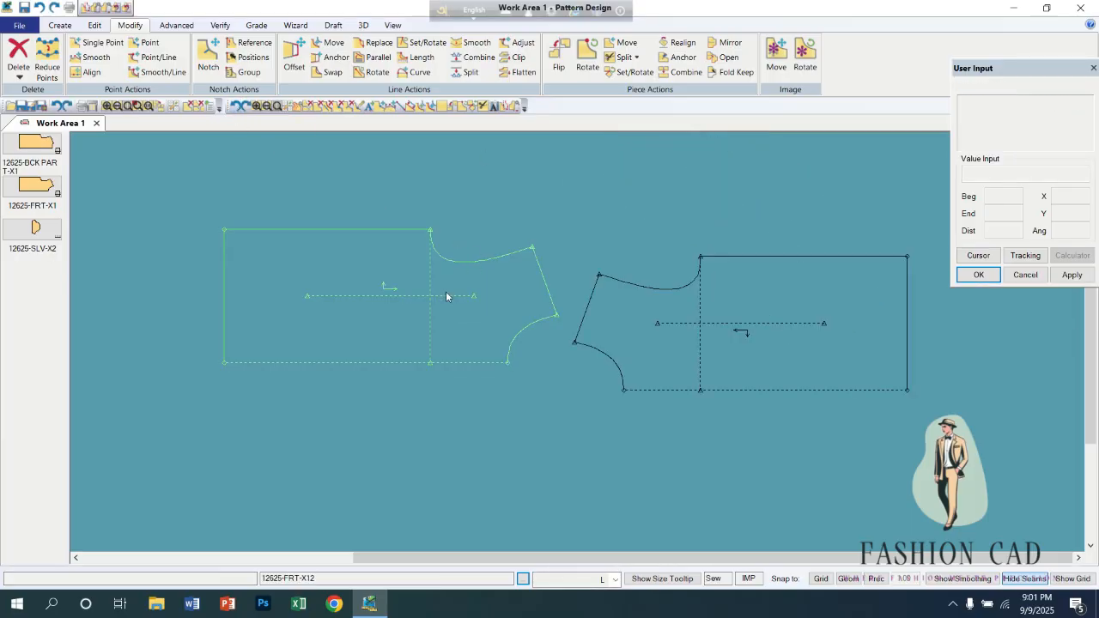
# Reposition the two front pieces at nearly the same height with a wider gap between their facing shoulders.
pyautogui.moveTo(446, 292); pyautogui.dragTo(432, 321)
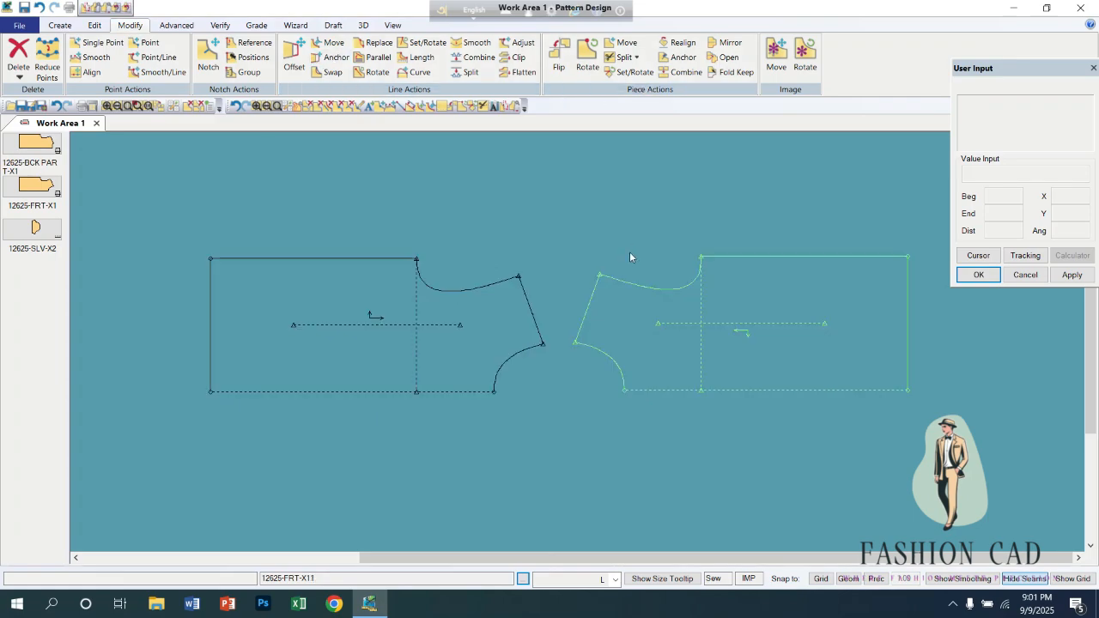
pyautogui.moveTo(465, 330); pyautogui.dragTo(428, 315)
pyautogui.moveTo(704, 318); pyautogui.dragTo(683, 304)
pyautogui.moveTo(439, 323); pyautogui.dragTo(409, 331)
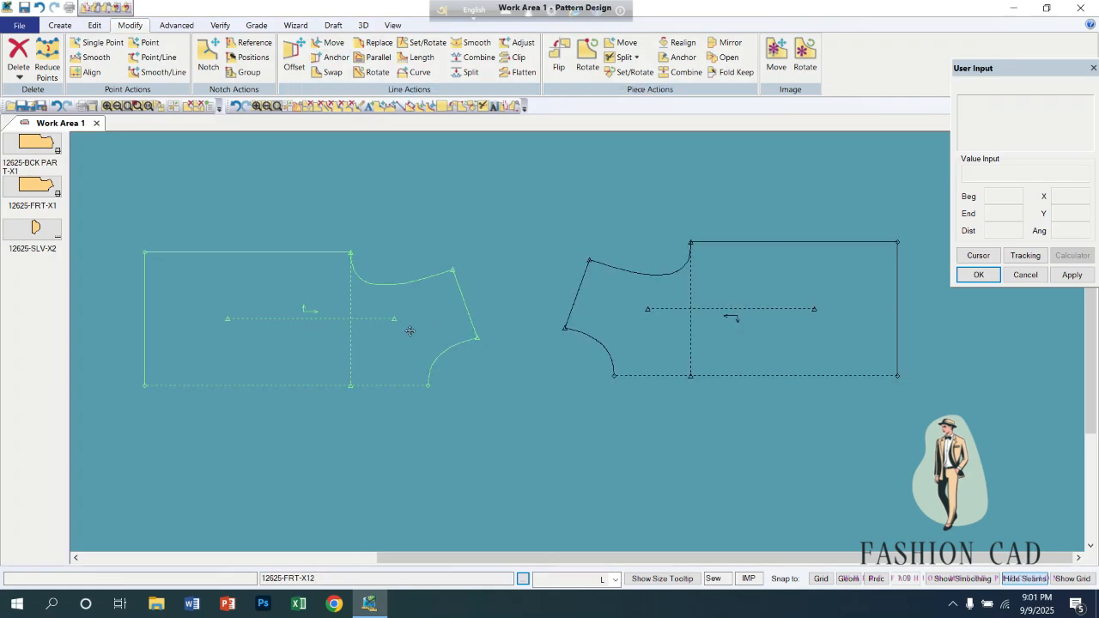
# Place sleeve piece 12625-SLV-X2 in the work area below and between the two front pieces, spreading the fronts around it.
pyautogui.click(676, 58)
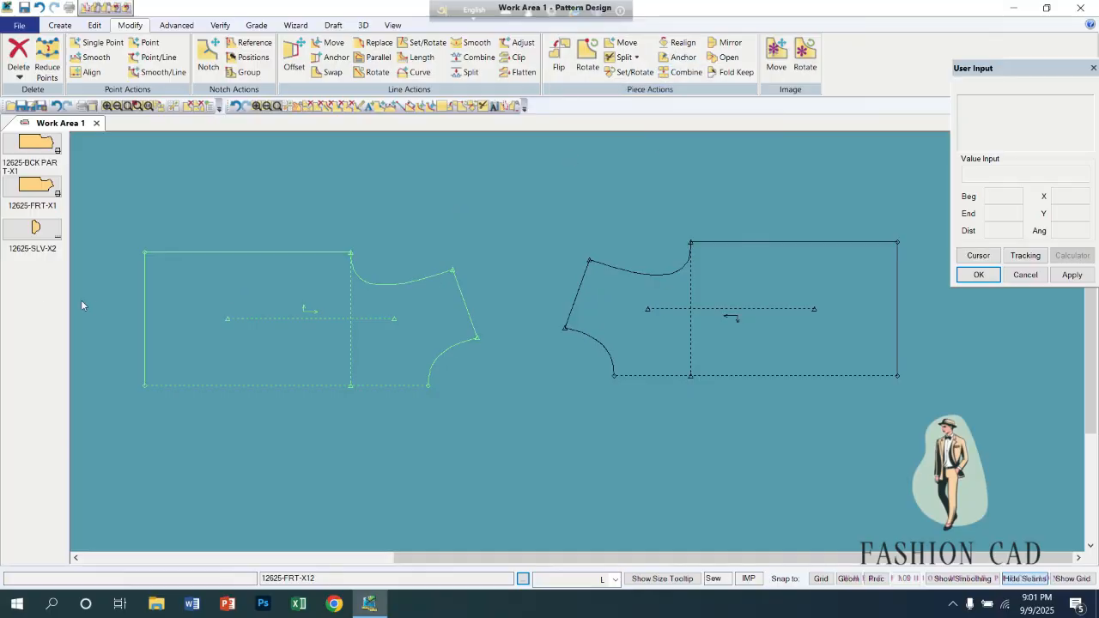
pyautogui.click(43, 225)
pyautogui.click(532, 427)
pyautogui.moveTo(389, 308); pyautogui.dragTo(394, 268)
pyautogui.moveTo(803, 283); pyautogui.dragTo(769, 344)
pyautogui.moveTo(569, 403); pyautogui.dragTo(470, 404)
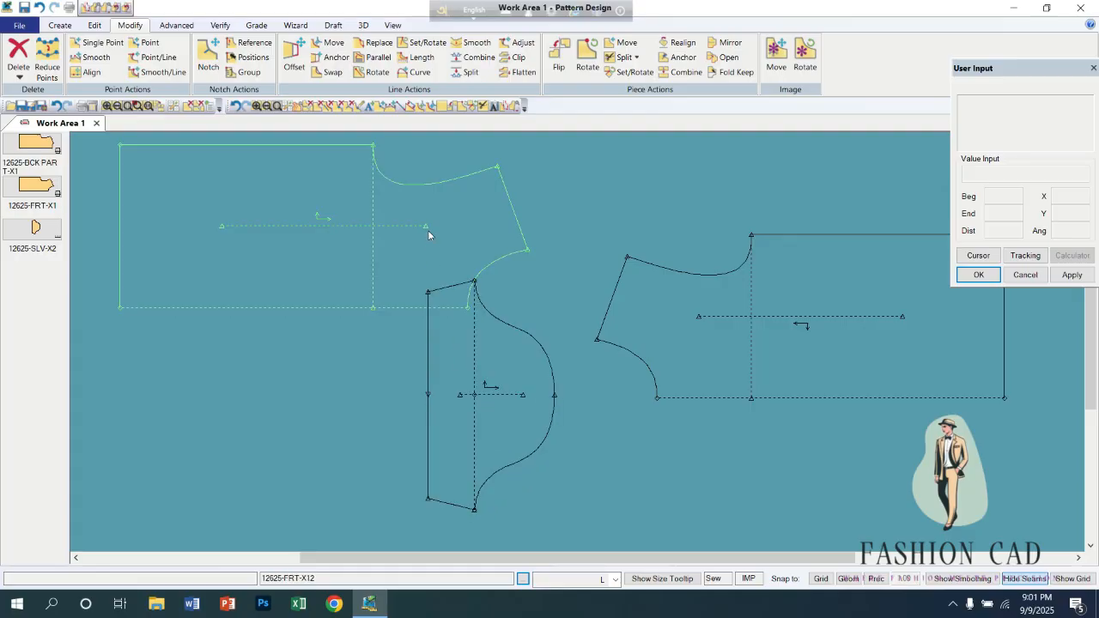
pyautogui.moveTo(431, 226); pyautogui.dragTo(464, 222)
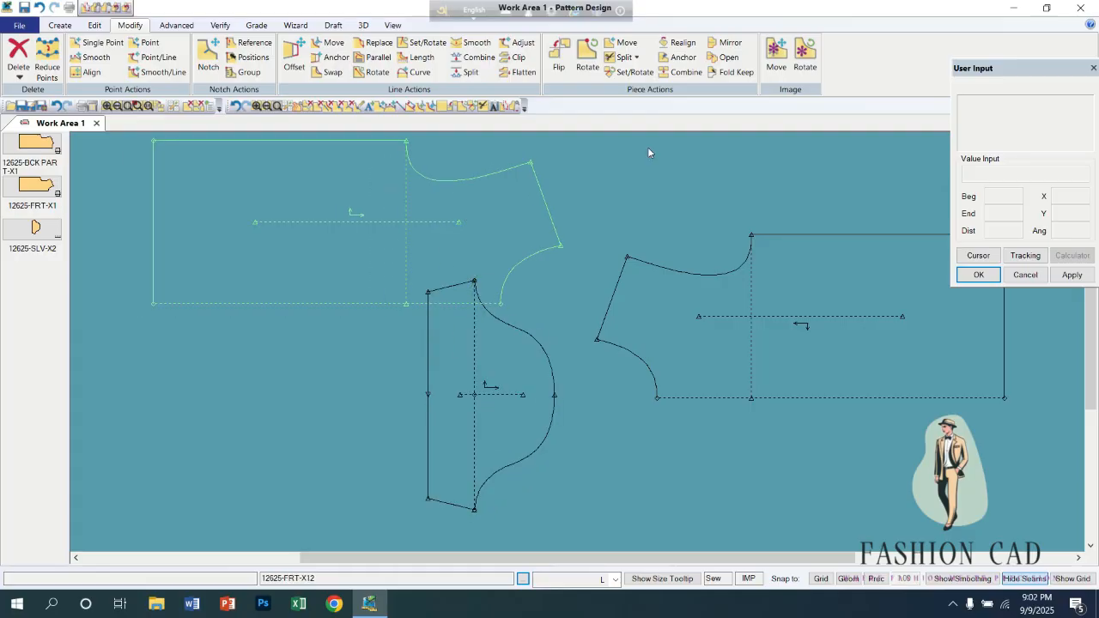
# Anchor sleeve piece 12625-SLV-X2 in the work area.
pyautogui.click(682, 58)
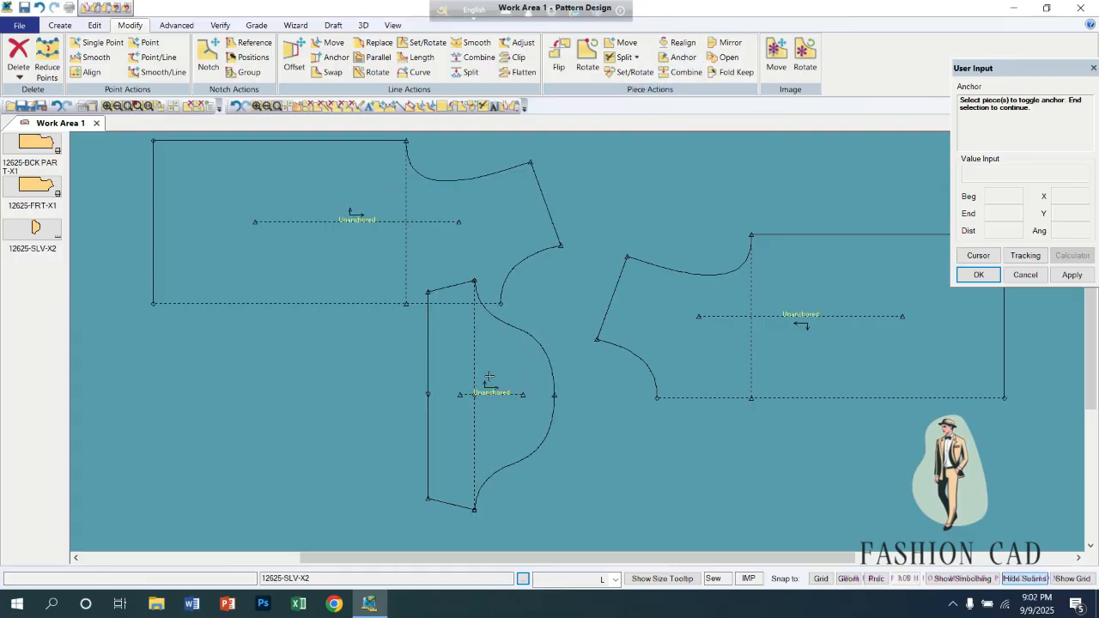
pyautogui.click(494, 367)
pyautogui.rightClick(491, 367)
pyautogui.rightClick(548, 304)
pyautogui.click(551, 305)
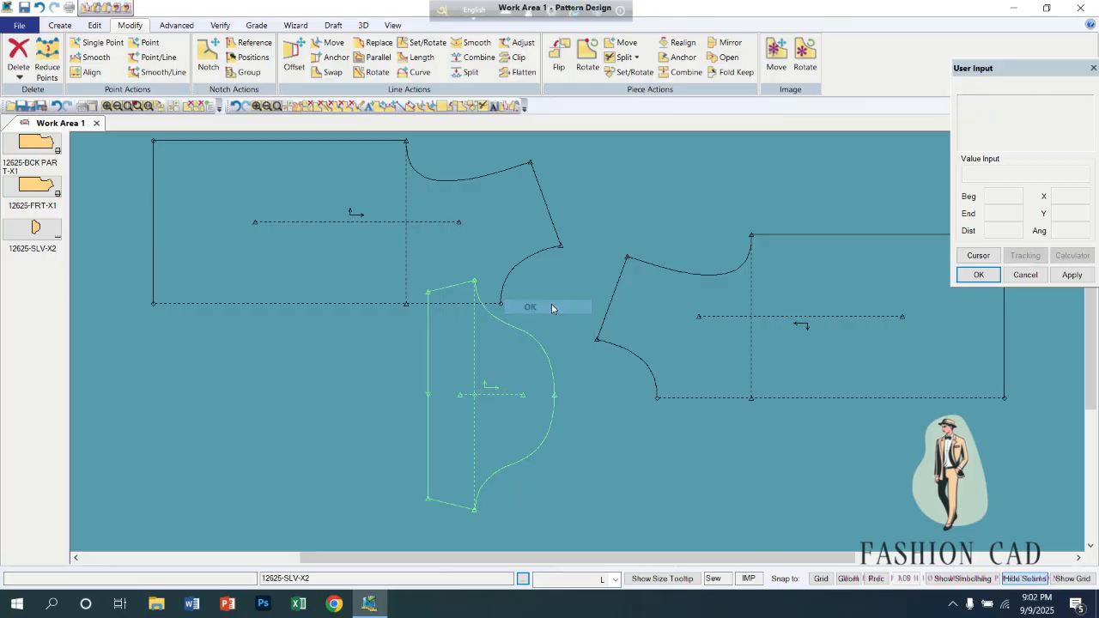
# Move both front pieces around the anchored sleeve, leaving them above it with their shoulders facing across a small gap.
pyautogui.click(725, 330)
pyautogui.click(767, 265)
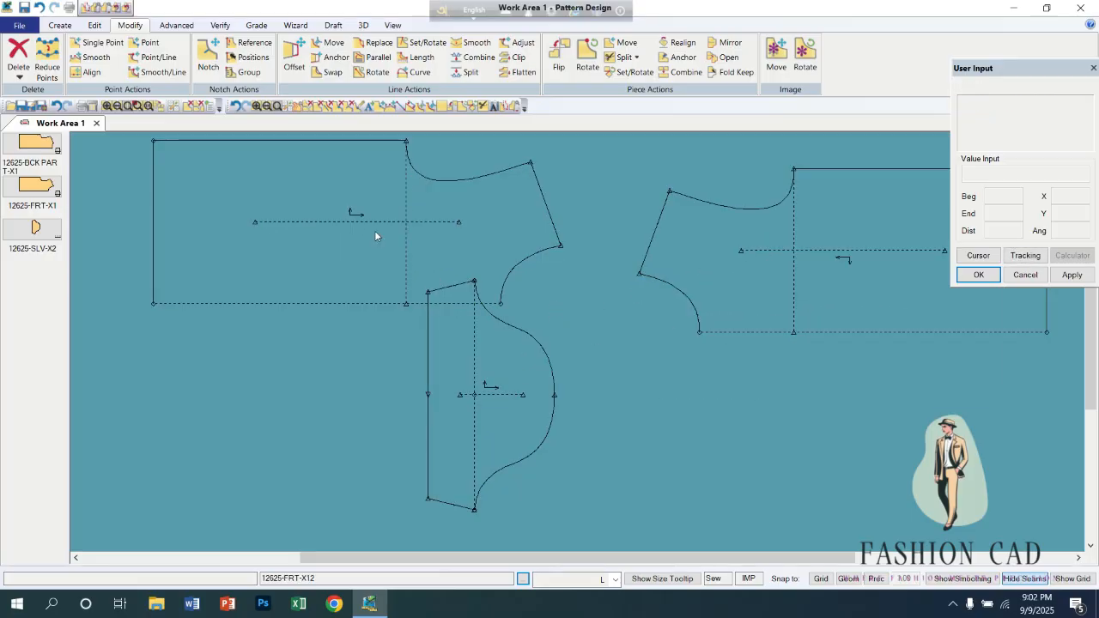
pyautogui.click(374, 230)
pyautogui.click(316, 196)
pyautogui.click(374, 217)
pyautogui.click(357, 193)
pyautogui.click(688, 256)
pyautogui.click(653, 216)
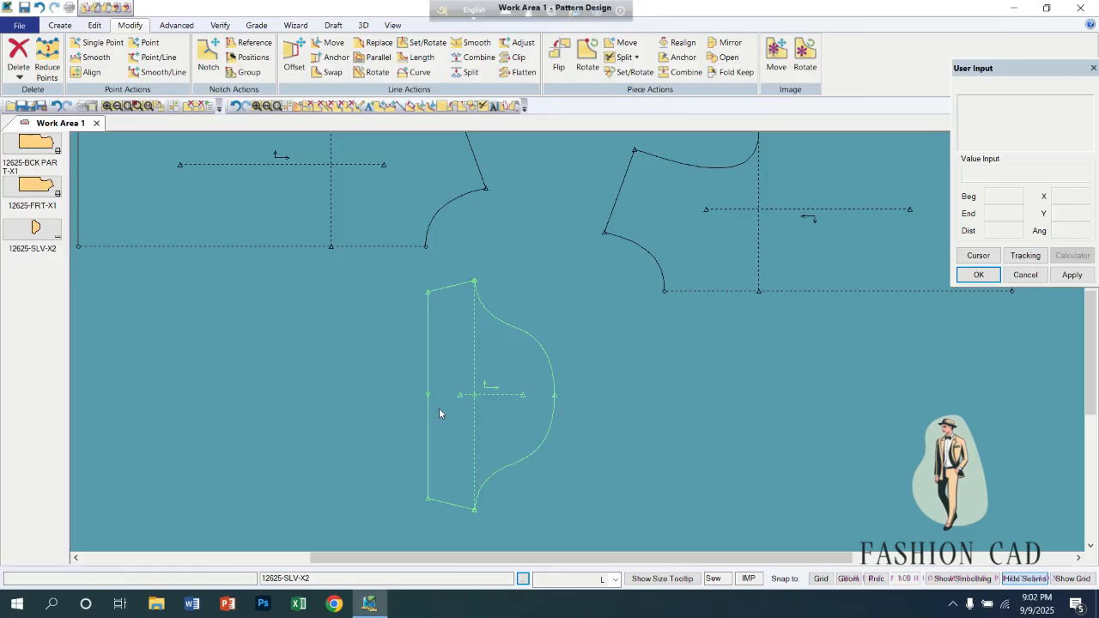
pyautogui.click(391, 233)
pyautogui.click(476, 303)
pyautogui.click(762, 263)
pyautogui.click(726, 336)
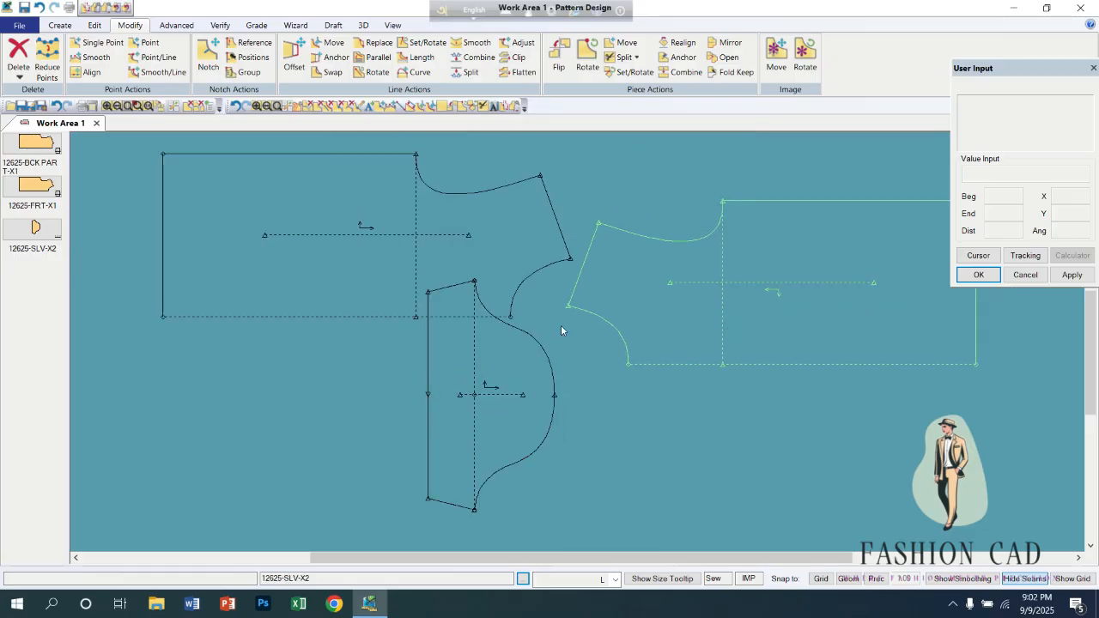
pyautogui.click(478, 221)
pyautogui.click(413, 224)
pyautogui.click(668, 286)
pyautogui.click(630, 237)
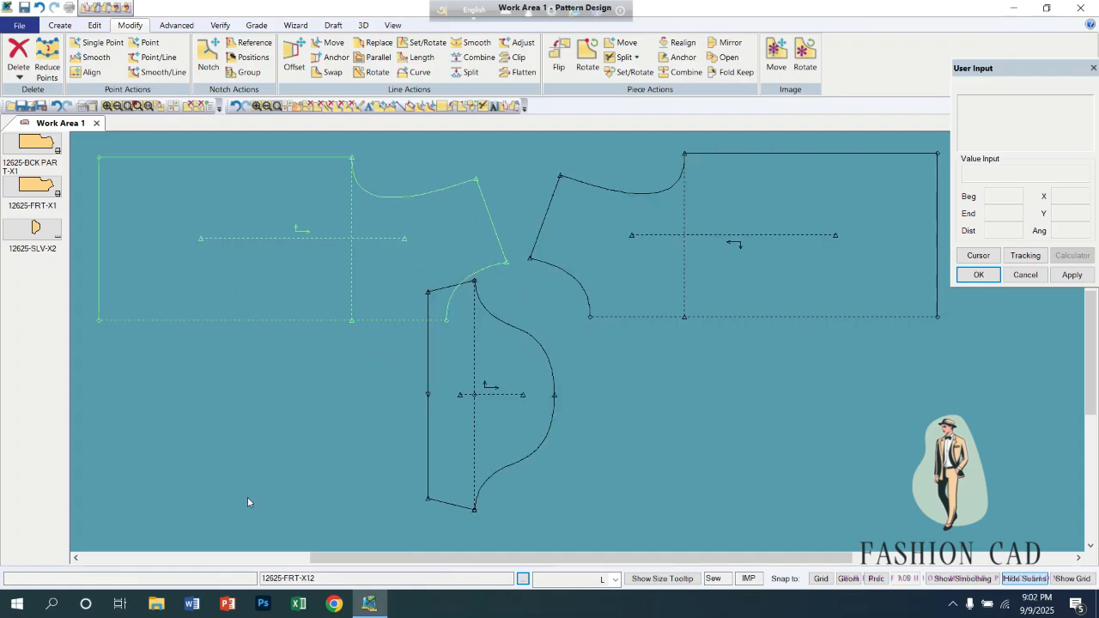
# Remove the anchor from sleeve piece 12625-SLV-X2.
pyautogui.click(694, 60)
pyautogui.click(484, 381)
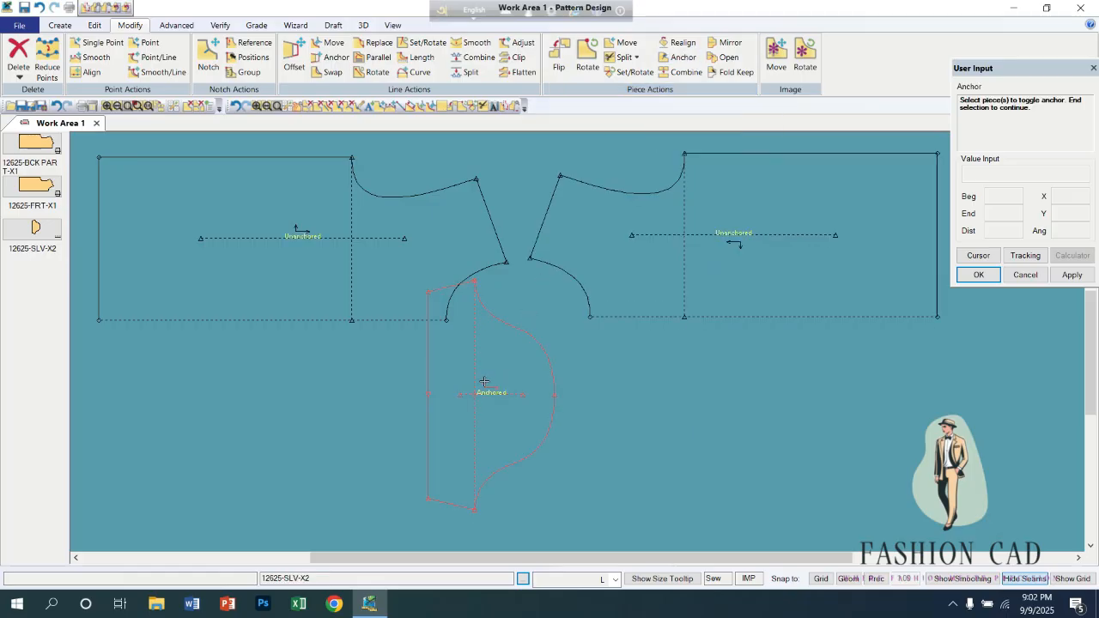
pyautogui.rightClick(488, 366)
pyautogui.click(491, 367)
pyautogui.rightClick(491, 367)
pyautogui.click(492, 371)
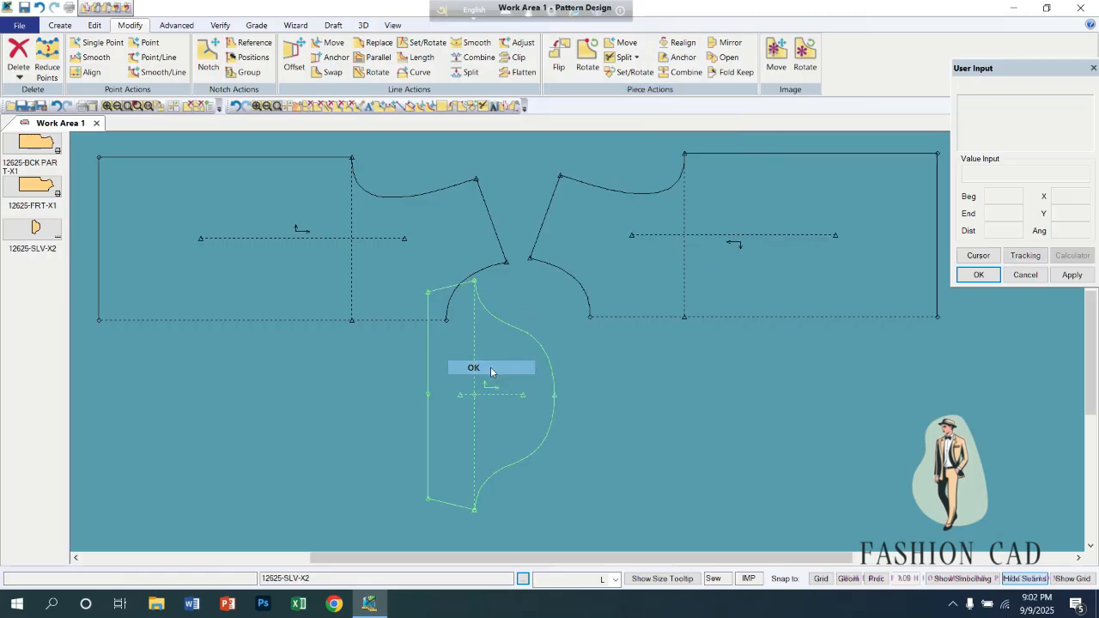
# Move the unanchored sleeve and both front pieces freely, leaving the sleeve between and slightly below the two fronts.
pyautogui.moveTo(473, 379); pyautogui.dragTo(405, 421)
pyautogui.moveTo(420, 273); pyautogui.dragTo(396, 241)
pyautogui.moveTo(610, 255); pyautogui.dragTo(673, 270)
pyautogui.moveTo(378, 468); pyautogui.dragTo(541, 402)
pyautogui.moveTo(374, 300); pyautogui.dragTo(352, 332)
pyautogui.moveTo(332, 273); pyautogui.dragTo(313, 332)
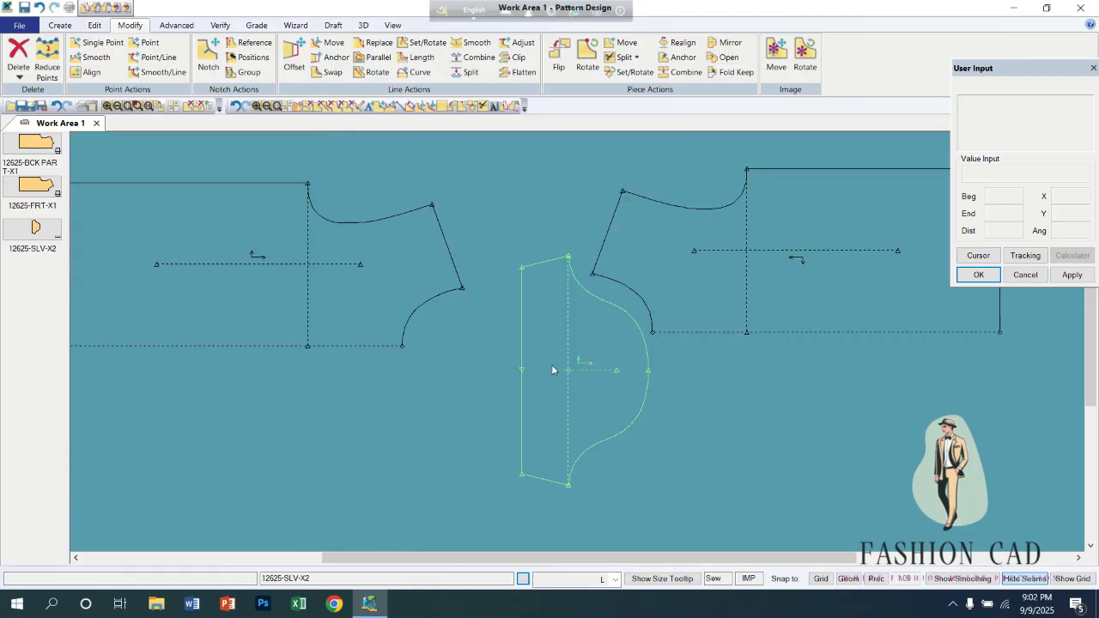
pyautogui.moveTo(561, 373); pyautogui.dragTo(520, 404)
pyautogui.moveTo(682, 252); pyautogui.dragTo(668, 228)
pyautogui.moveTo(343, 341); pyautogui.dragTo(380, 281)
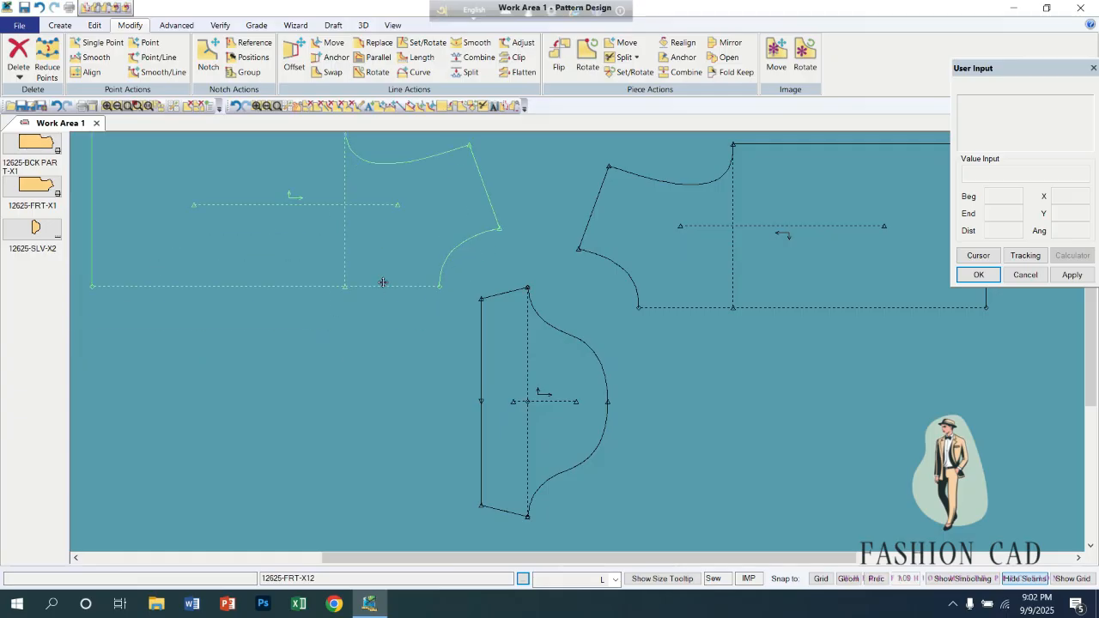
pyautogui.moveTo(513, 396); pyautogui.dragTo(522, 357)
pyautogui.moveTo(690, 268); pyautogui.dragTo(700, 298)
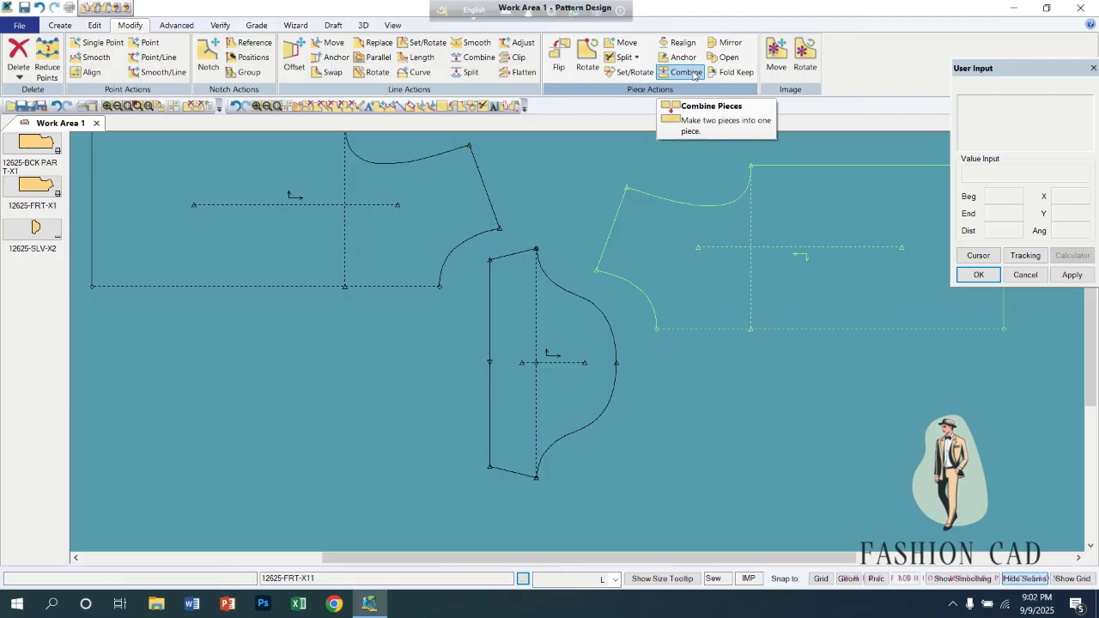
# Clear space around 12625-FRT-X12 by moving the sleeve over to 12625-FRT-X11 and bringing 12625-FRT-X12 fully into view.
pyautogui.click(624, 57)
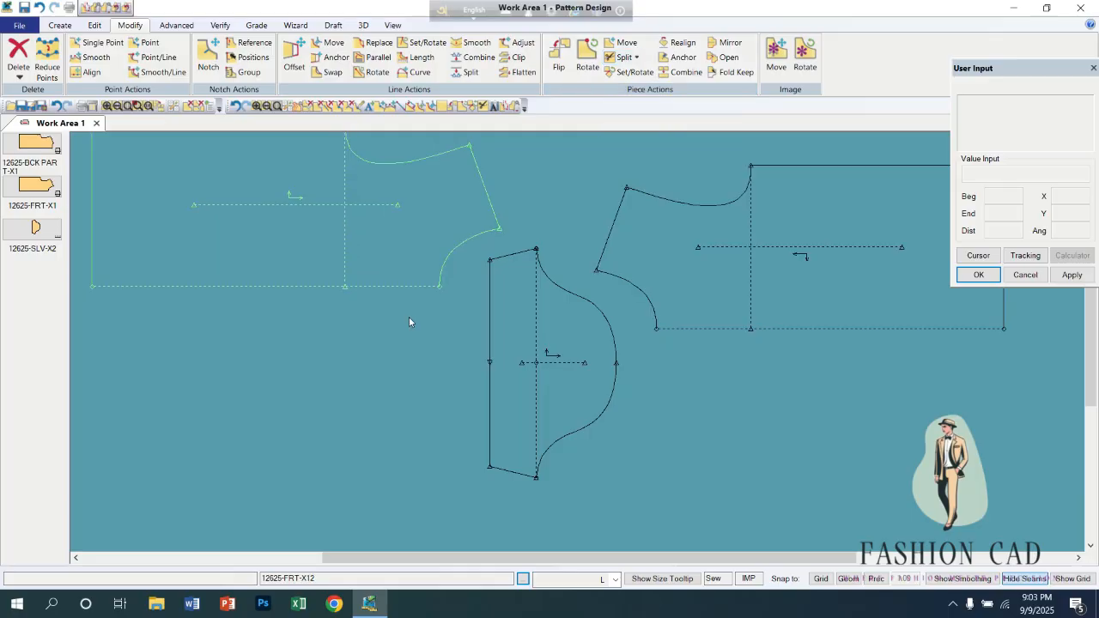
pyautogui.moveTo(367, 265); pyautogui.dragTo(397, 370)
pyautogui.moveTo(581, 395); pyautogui.dragTo(831, 411)
pyautogui.moveTo(473, 344); pyautogui.dragTo(509, 345)
pyautogui.moveTo(711, 254); pyautogui.dragTo(785, 249)
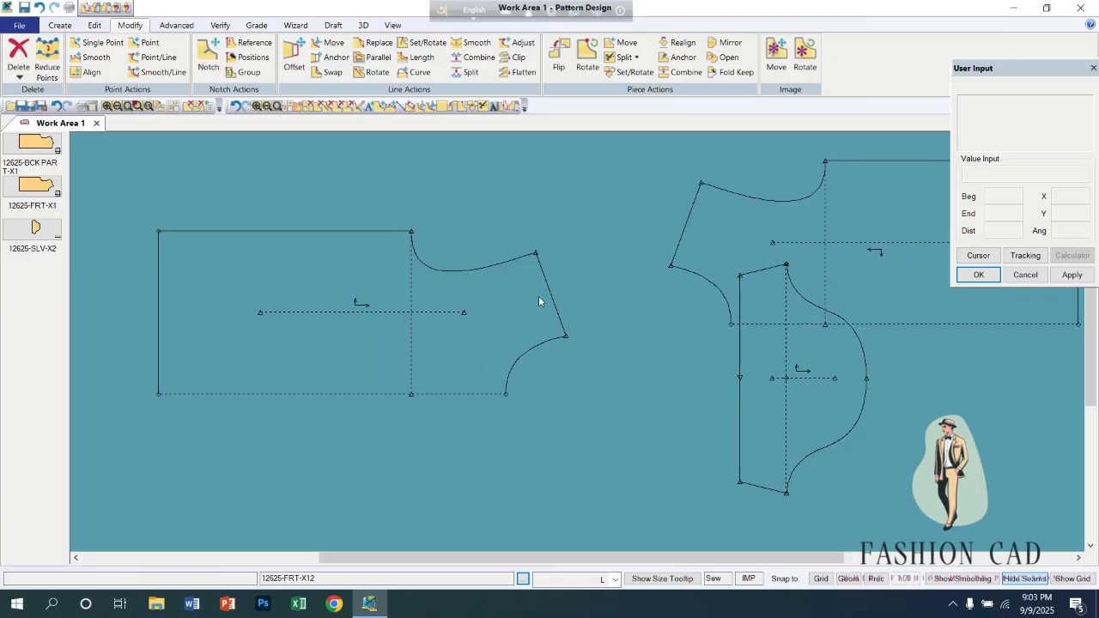
pyautogui.moveTo(538, 295); pyautogui.dragTo(593, 281)
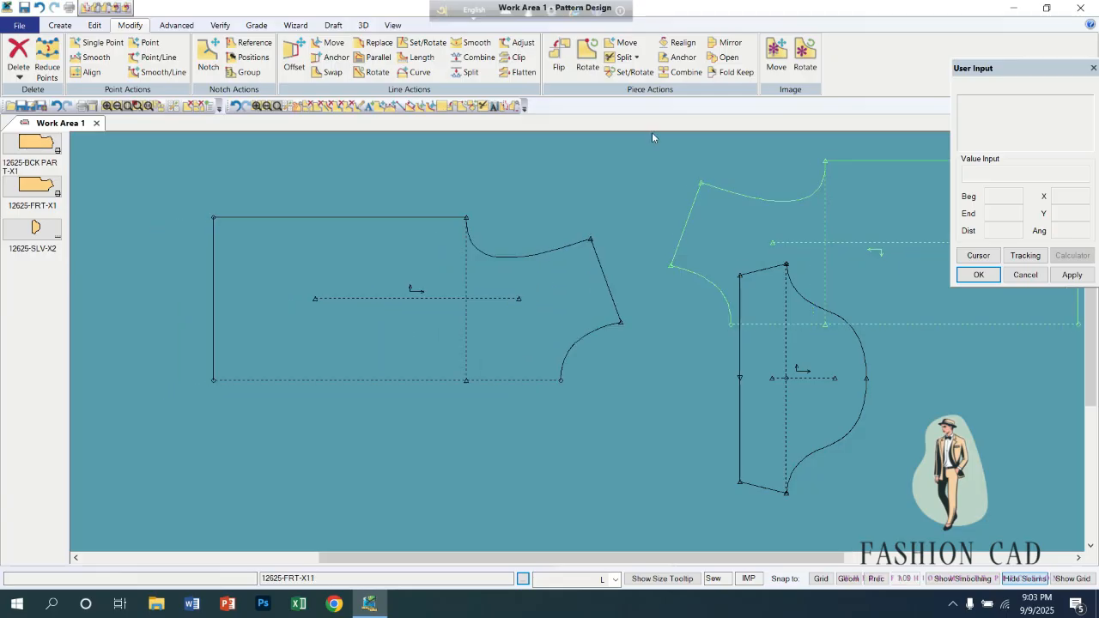
# Draw a vertical two-point line about 11.2 inches long across 12625-FRT-X12, from the side seam to the dashed centre edge.
pyautogui.click(636, 58)
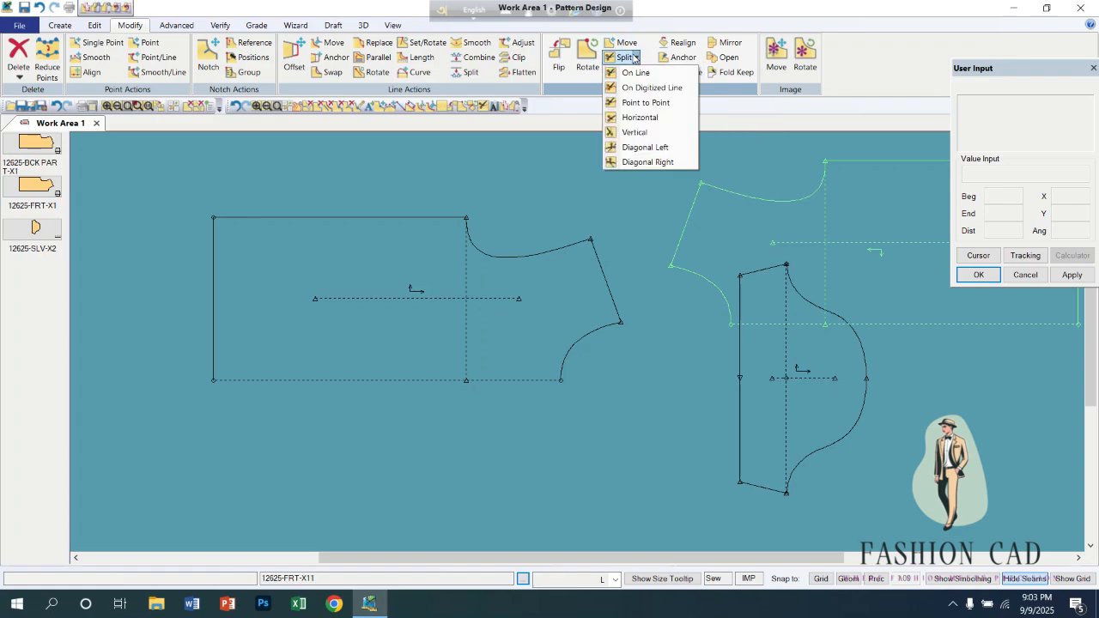
pyautogui.click(637, 74)
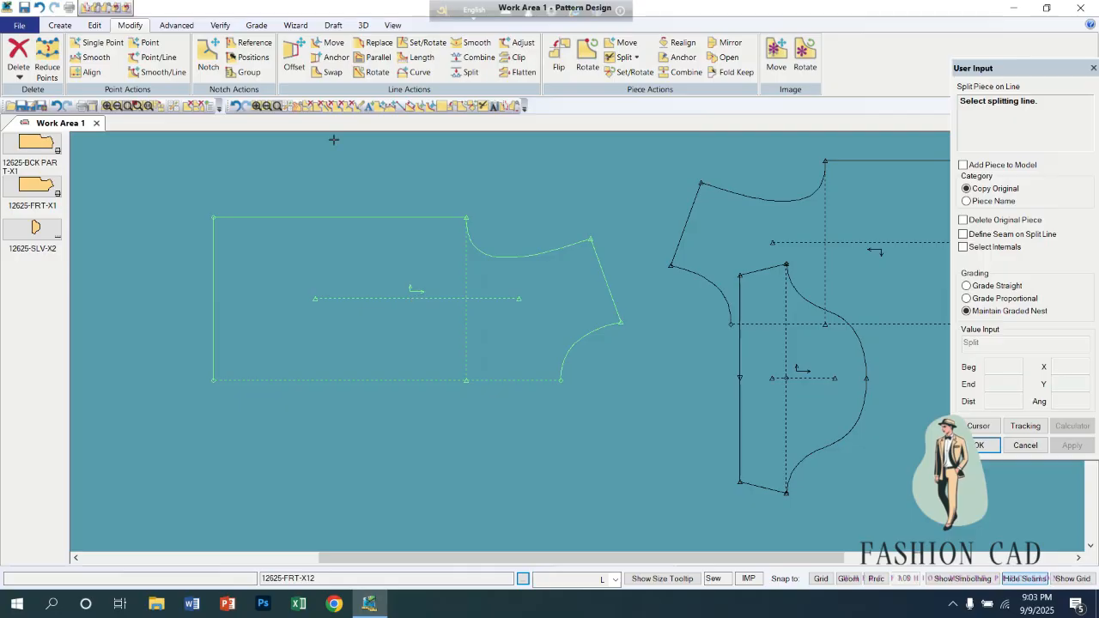
pyautogui.click(60, 26)
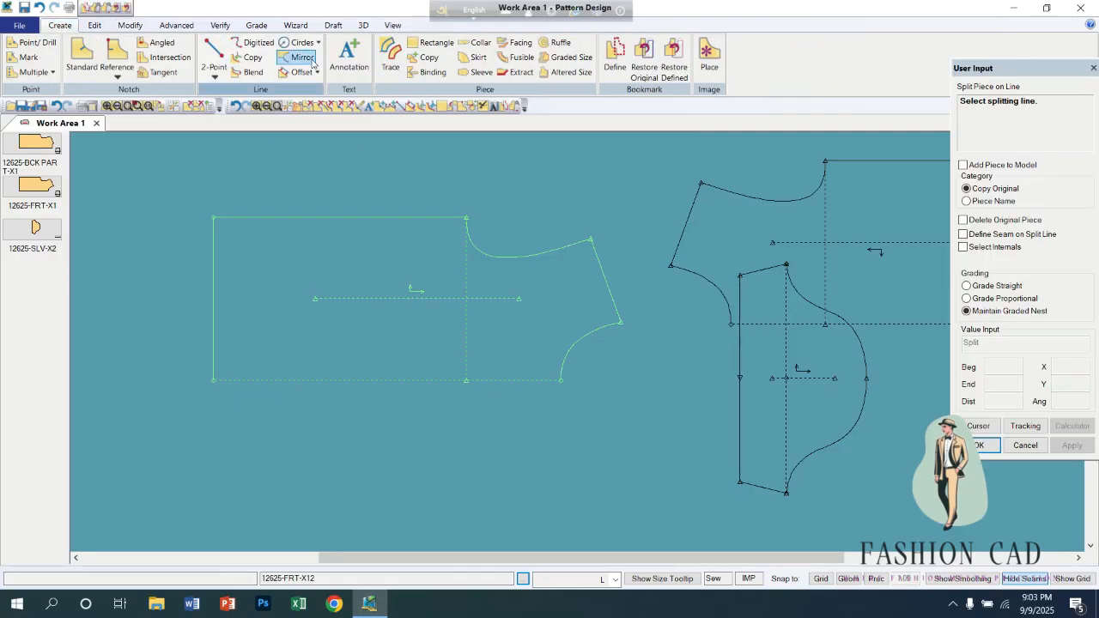
pyautogui.click(214, 48)
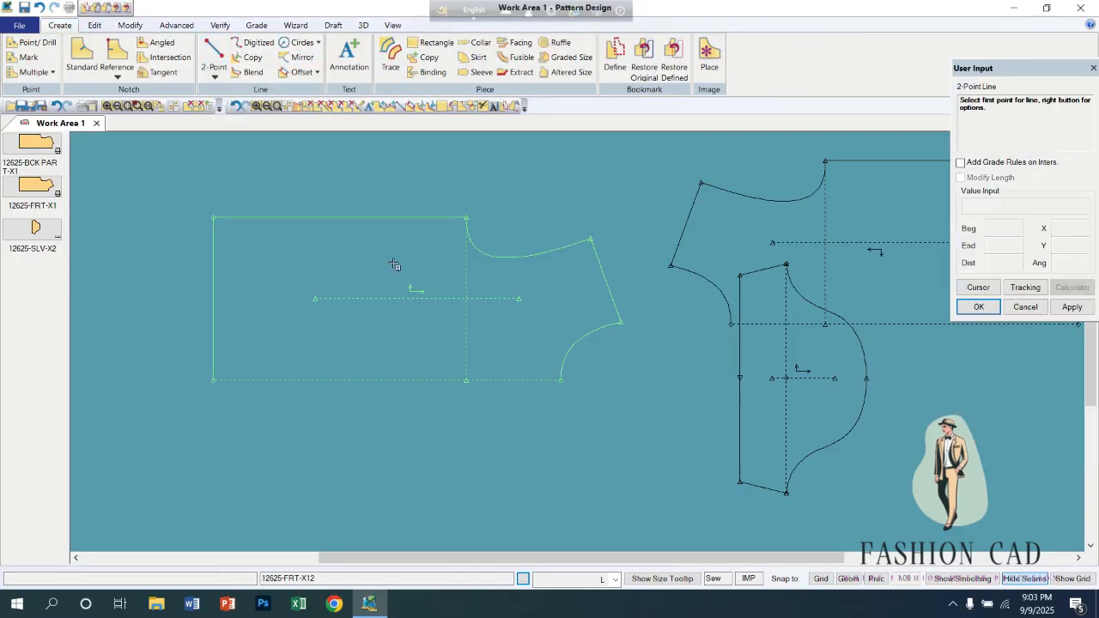
pyautogui.click(335, 218)
pyautogui.rightClick(349, 254)
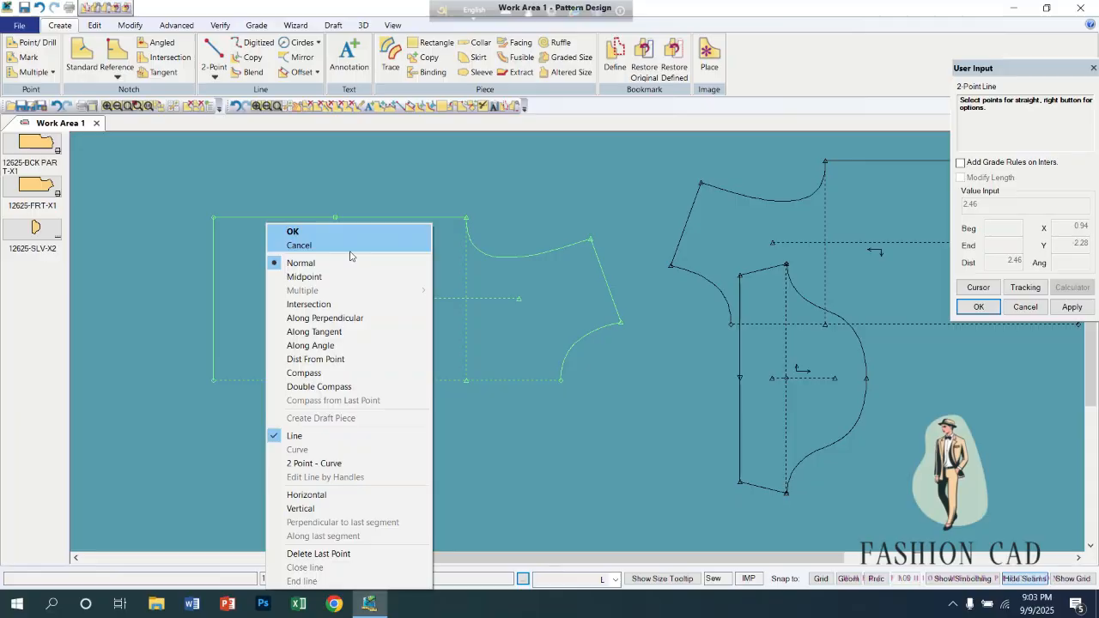
pyautogui.click(326, 509)
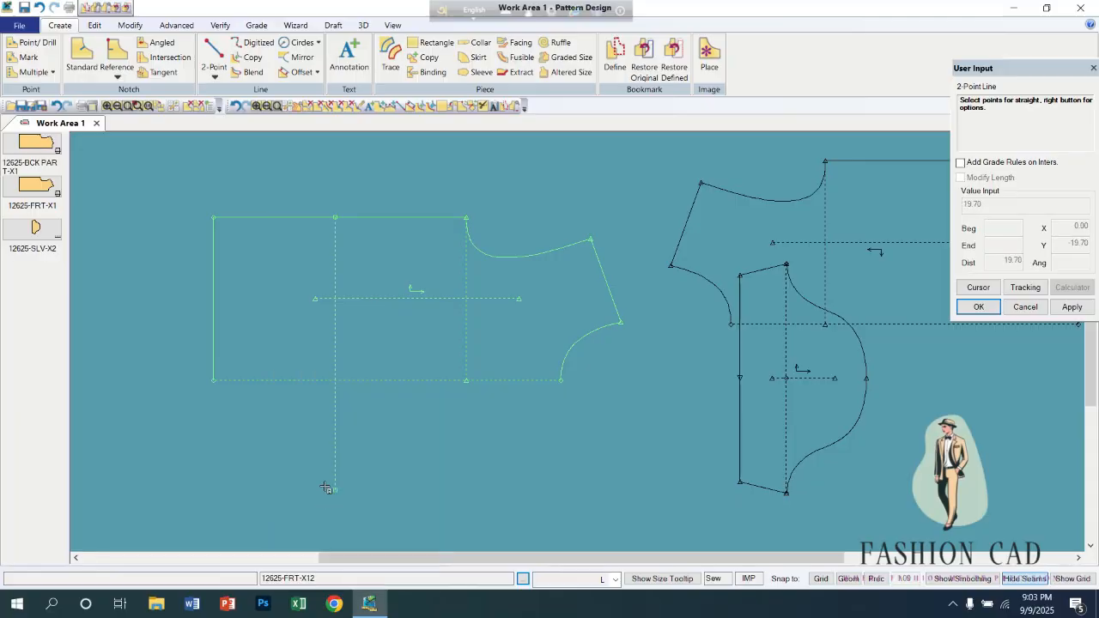
pyautogui.click(334, 382)
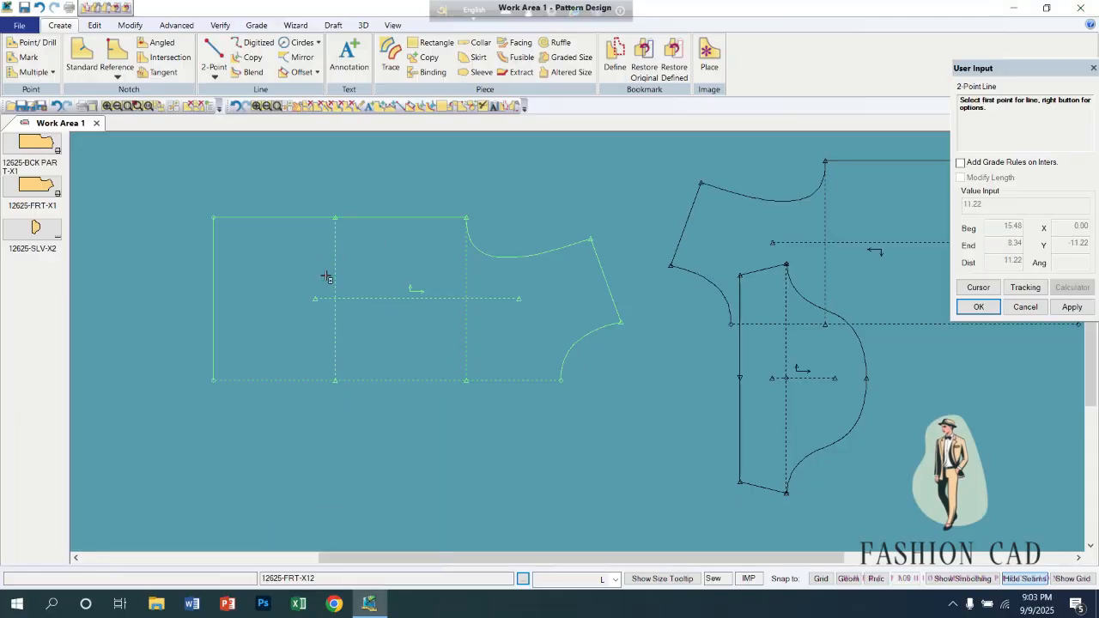
pyautogui.click(130, 25)
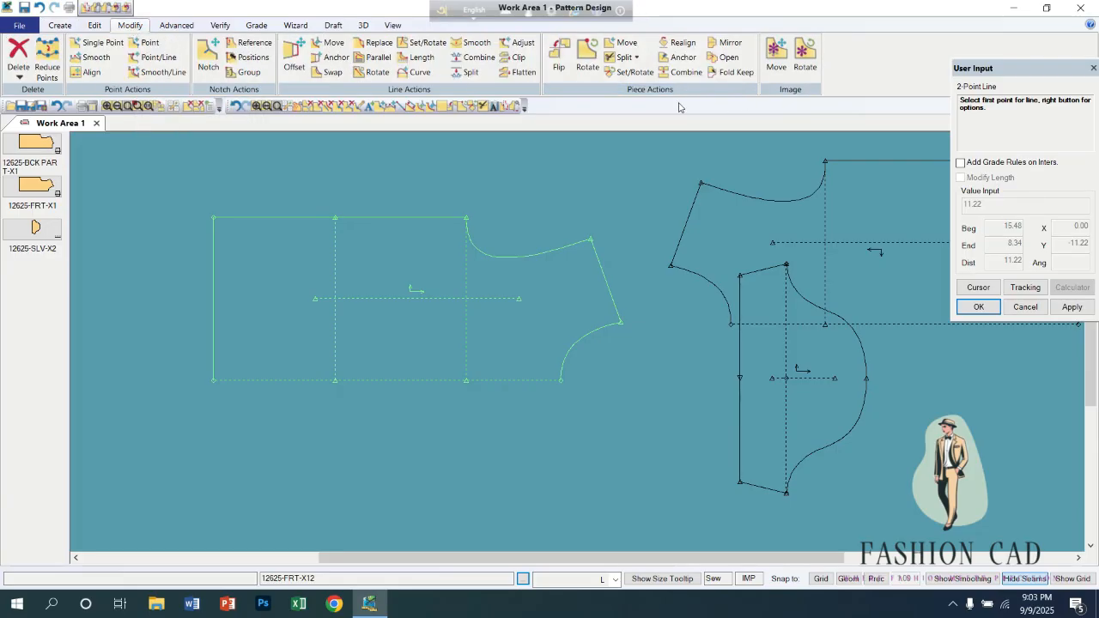
# Split 12625-FRT-X12 along its vertical two-point line with Split Piece on Line, accepting the suggested names for the new pieces.
pyautogui.click(636, 58)
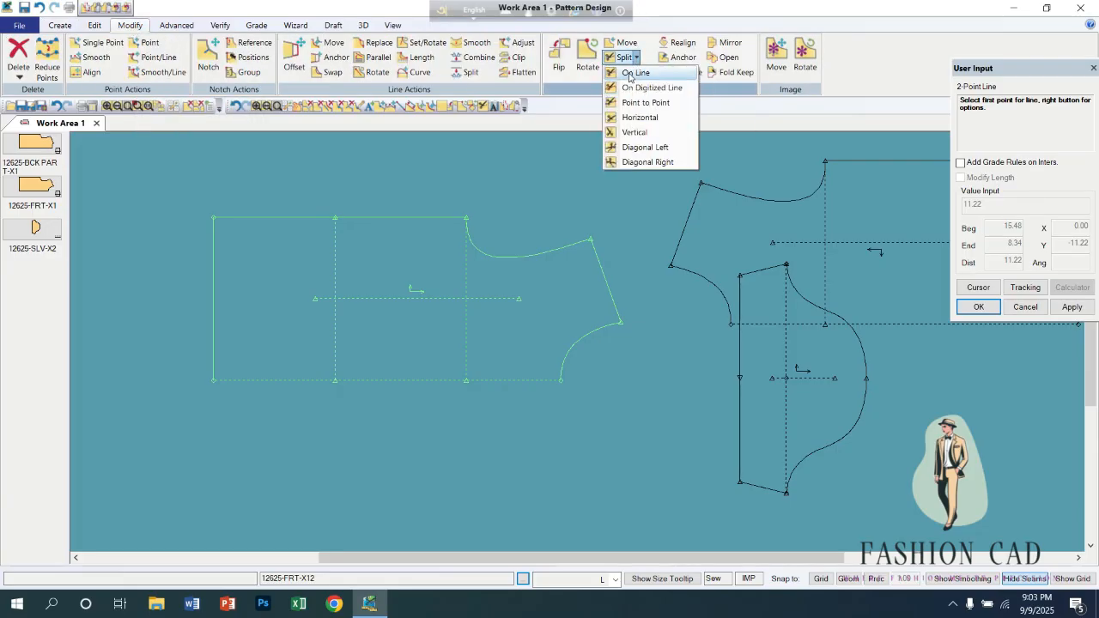
pyautogui.click(634, 73)
pyautogui.click(336, 267)
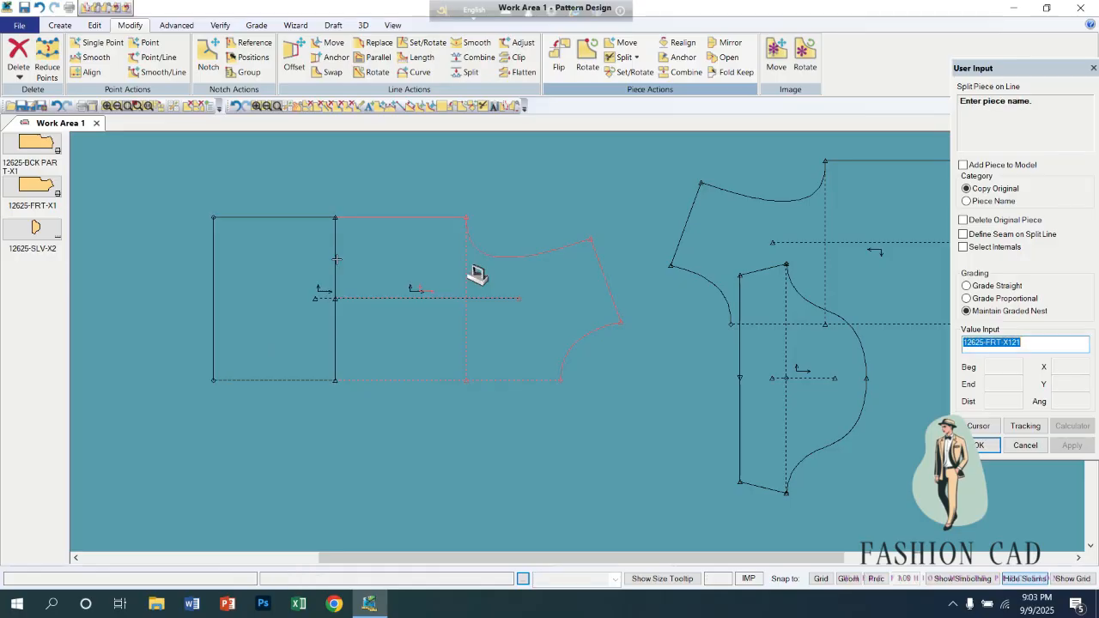
pyautogui.rightClick(340, 256)
pyautogui.press('Return')
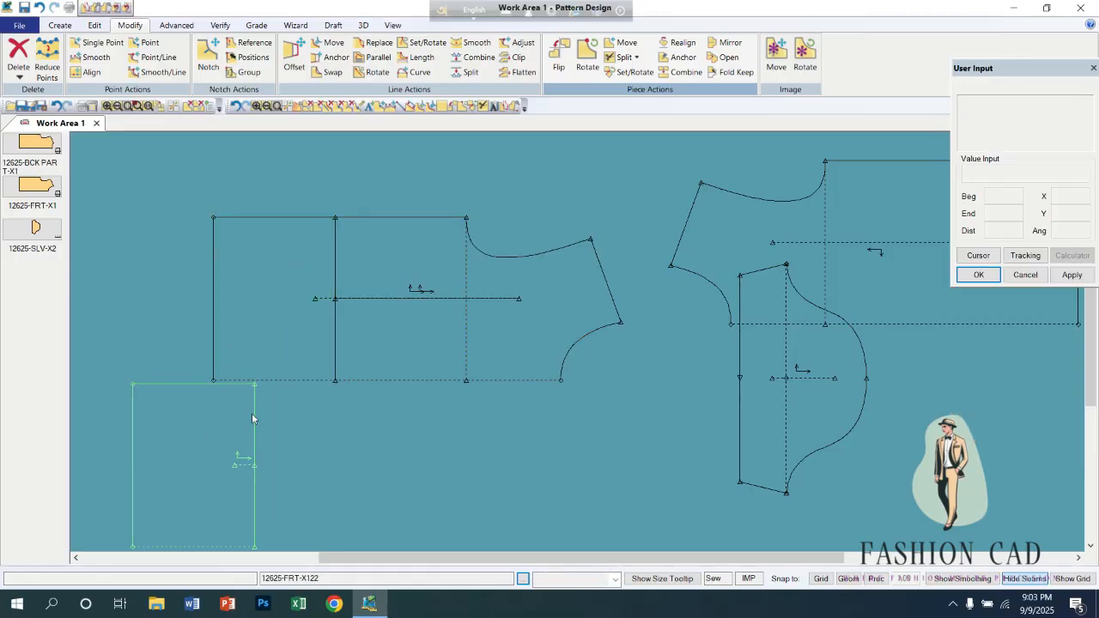
# Move the original 12625-FRT-X12 above its two split sections and arrange the sections side by side with a small gap between them.
pyautogui.moveTo(433, 324); pyautogui.dragTo(444, 246)
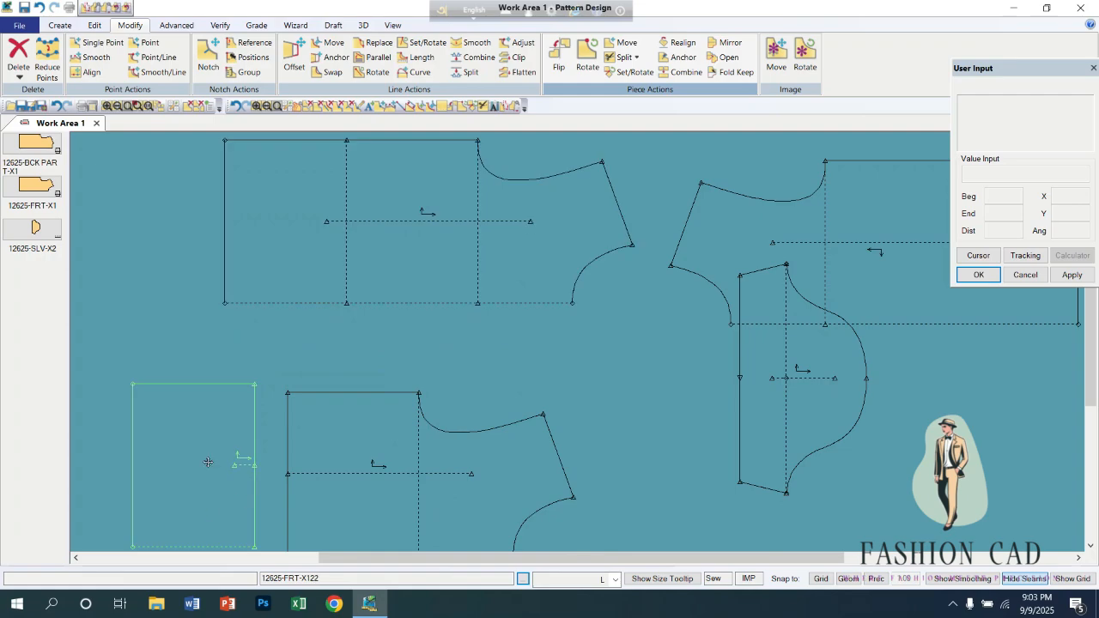
pyautogui.moveTo(208, 461); pyautogui.dragTo(210, 377)
pyautogui.moveTo(400, 482); pyautogui.dragTo(437, 424)
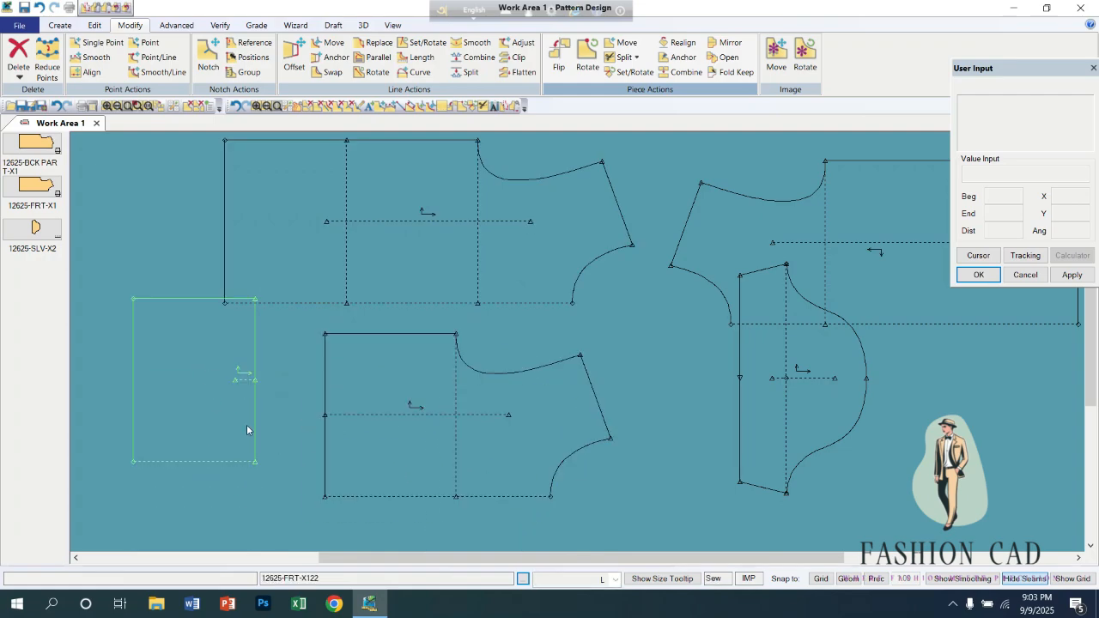
pyautogui.moveTo(246, 424); pyautogui.dragTo(256, 472)
pyautogui.click(370, 430)
pyautogui.moveTo(370, 426); pyautogui.dragTo(338, 446)
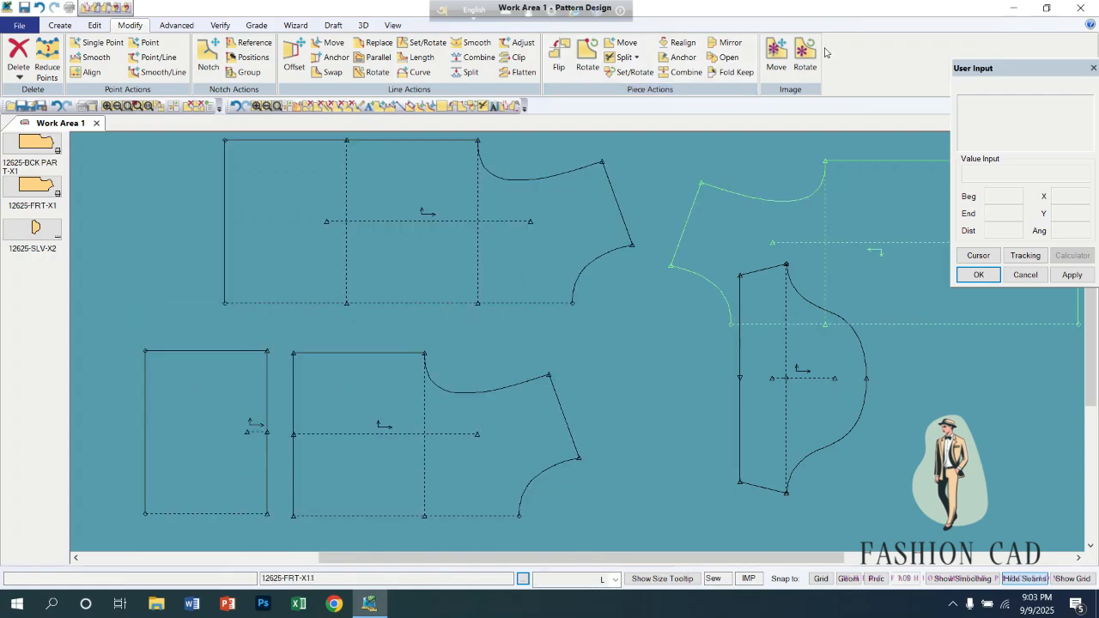
# Show the seam lines on all pieces and swap the sew and cut lines of 12625-FRT-X12.
pyautogui.click(686, 76)
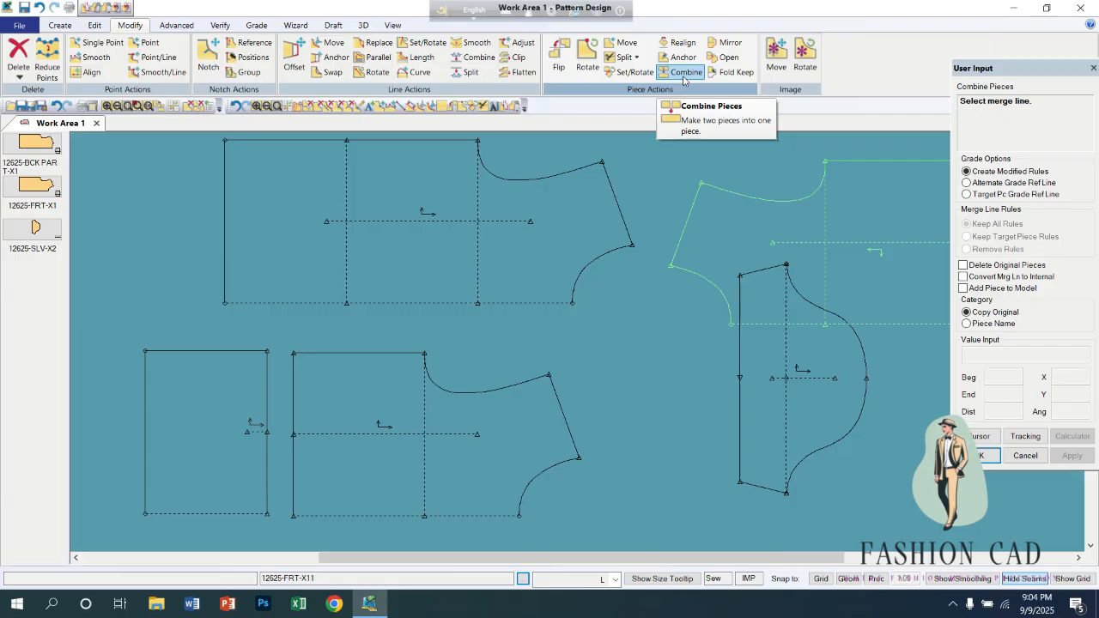
pyautogui.click(177, 25)
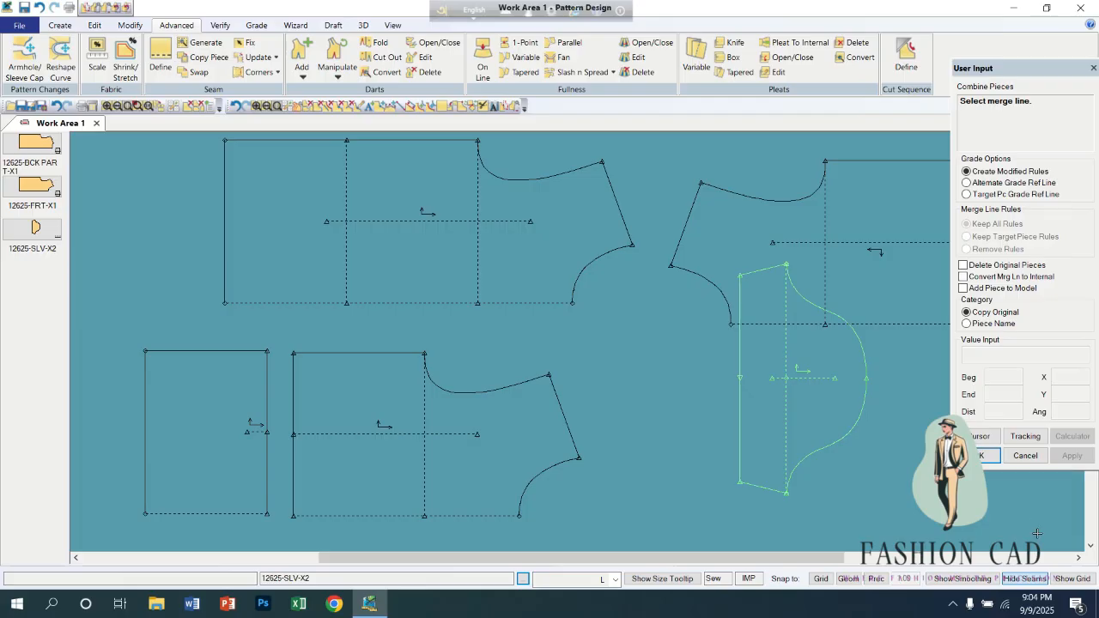
pyautogui.click(1023, 580)
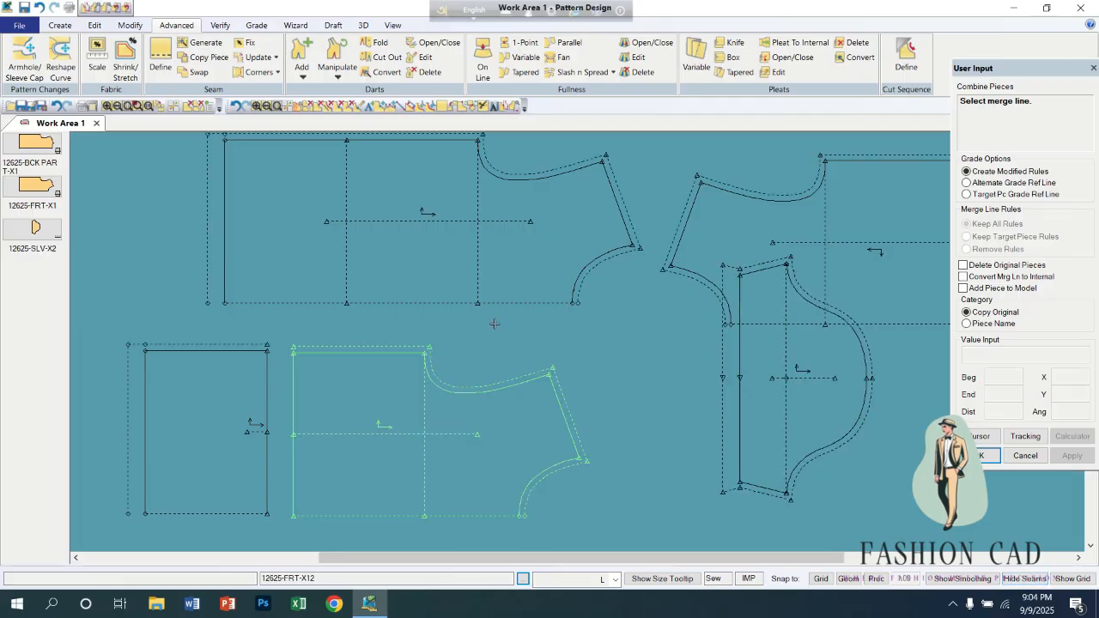
pyautogui.rightClick(436, 241)
pyautogui.click(440, 242)
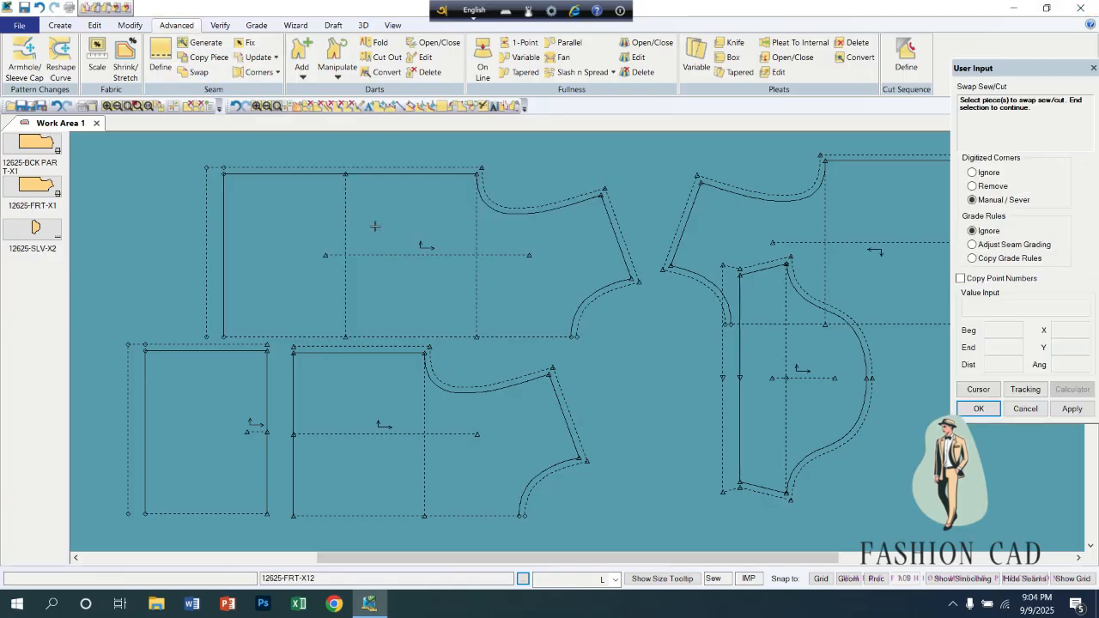
pyautogui.rightClick(339, 213)
pyautogui.click(369, 220)
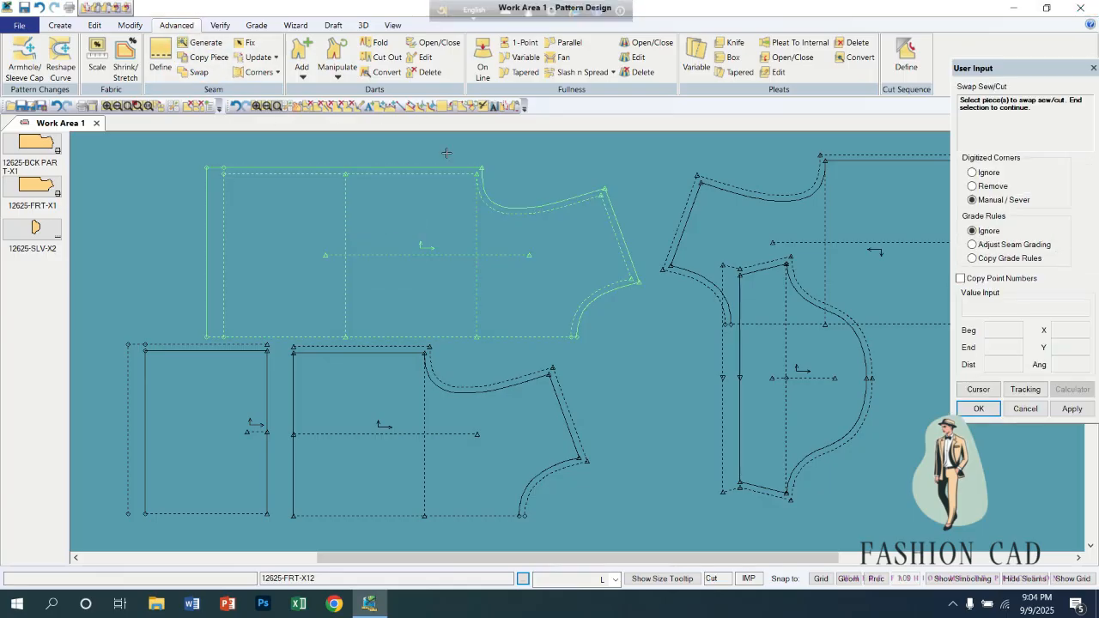
# Swap the sew and cut lines of 12625-FRT-X12 back.
pyautogui.click(378, 203)
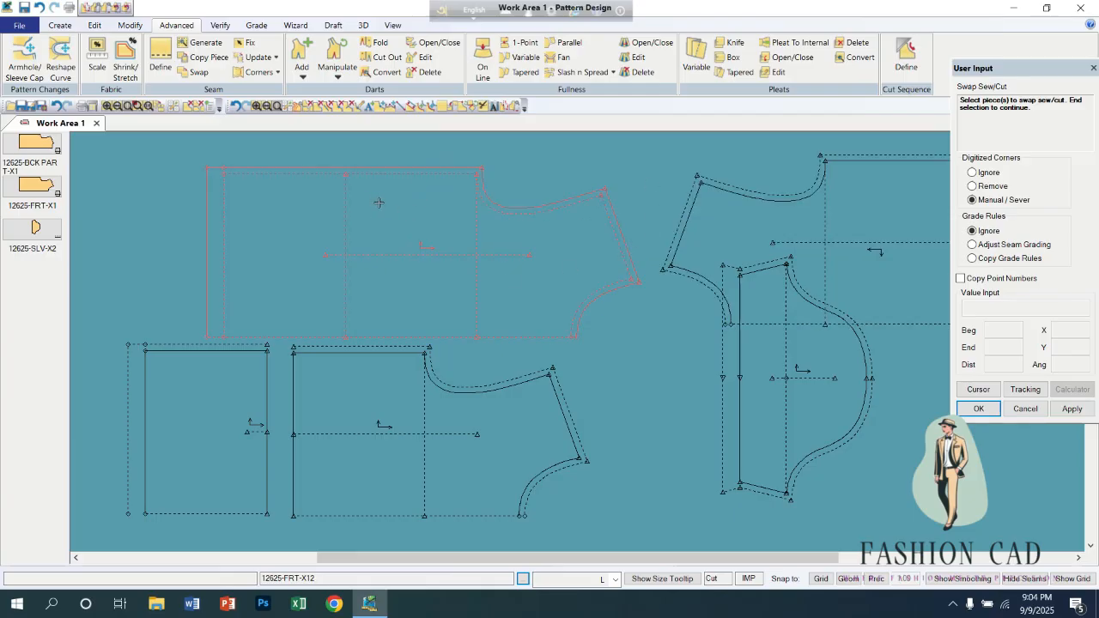
pyautogui.rightClick(357, 207)
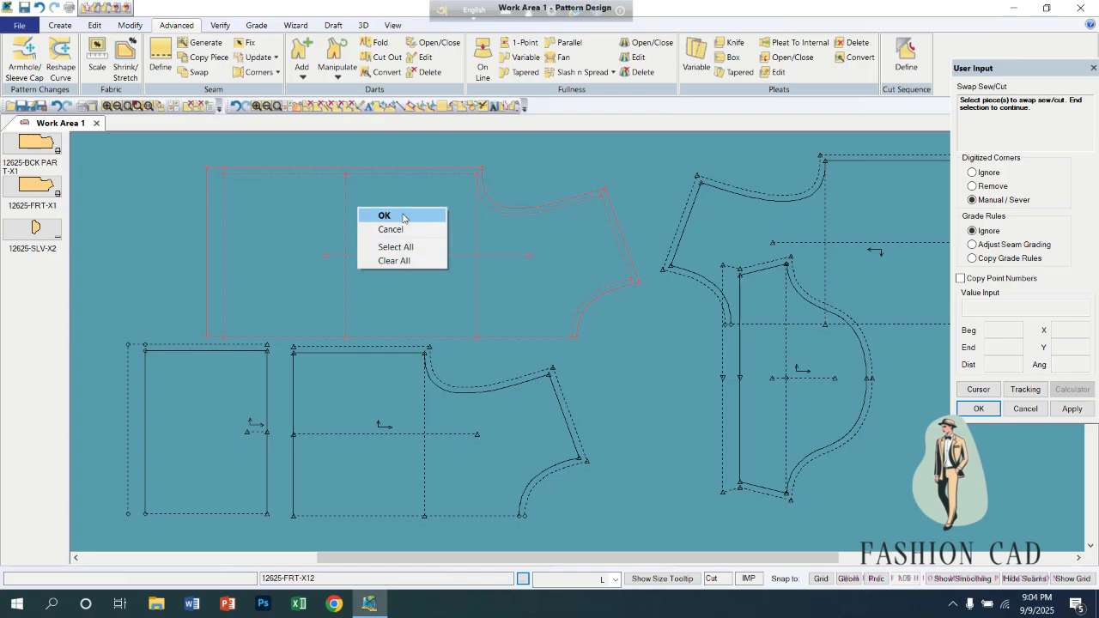
pyautogui.click(394, 213)
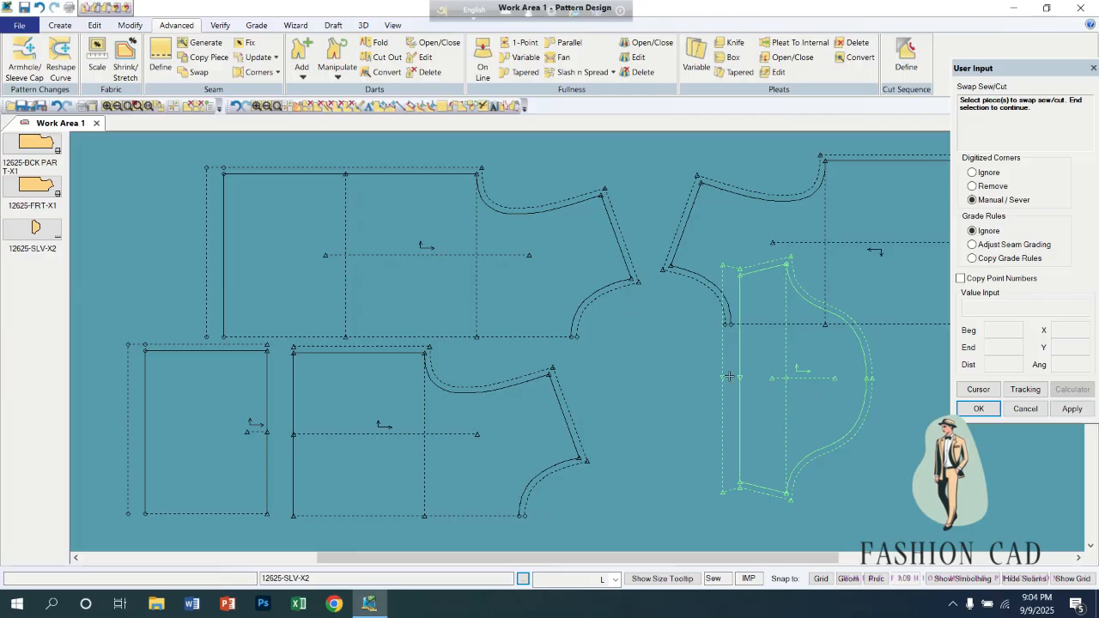
# Hide the seam lines, swap 12625-FRT-X12 to its cut line as the perimeter and leave the swap command.
pyautogui.click(1013, 579)
pyautogui.click(423, 235)
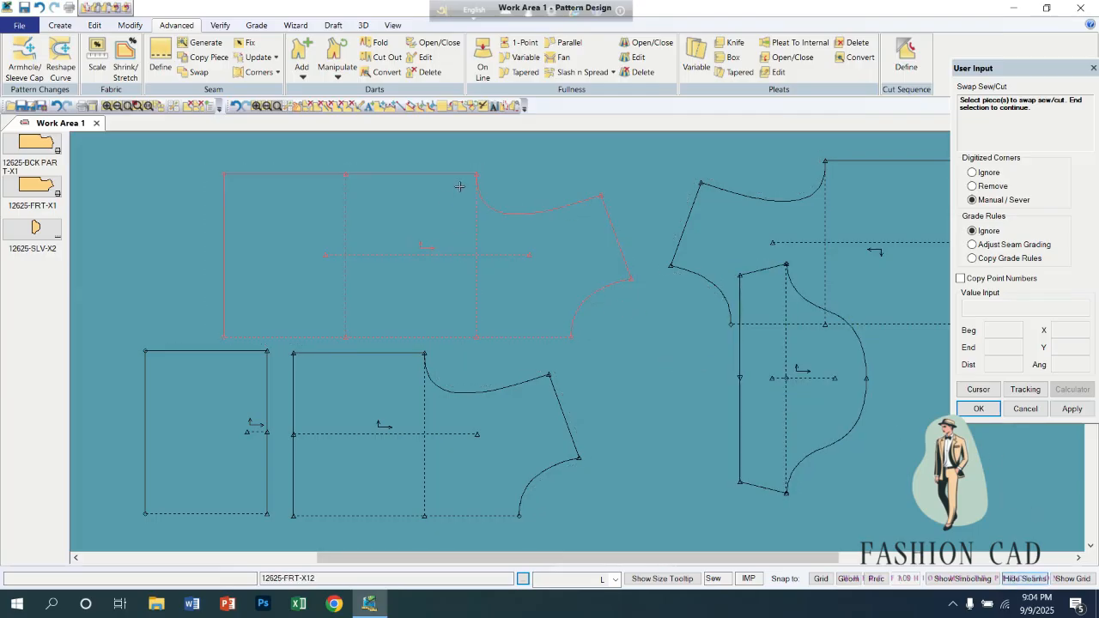
pyautogui.rightClick(445, 199)
pyautogui.click(446, 200)
pyautogui.rightClick(440, 204)
pyautogui.click(441, 206)
pyautogui.click(441, 205)
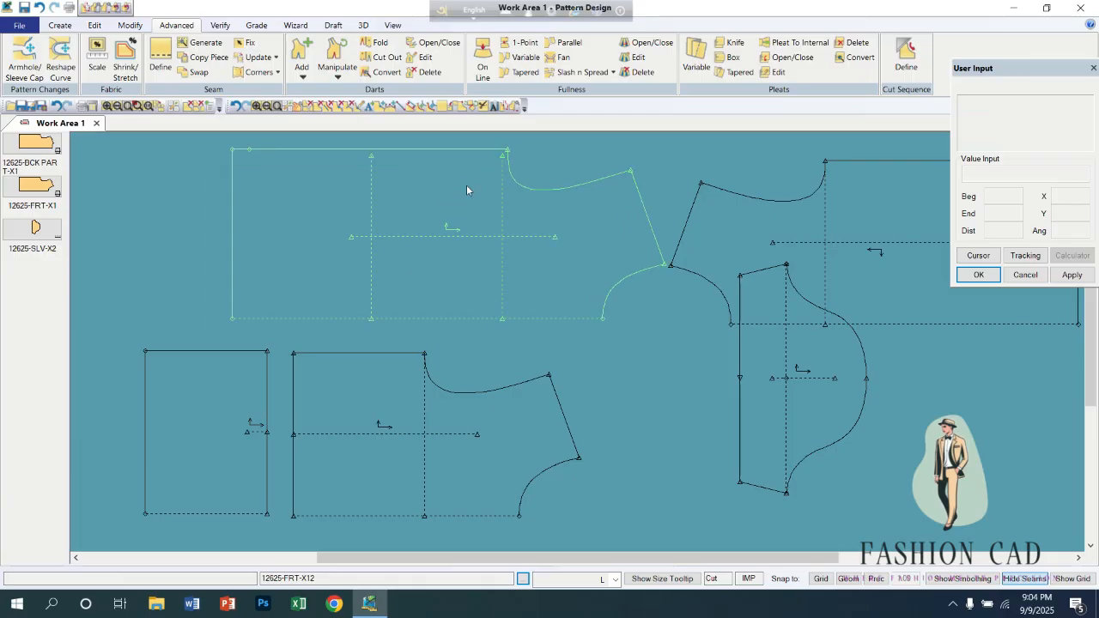
pyautogui.click(130, 25)
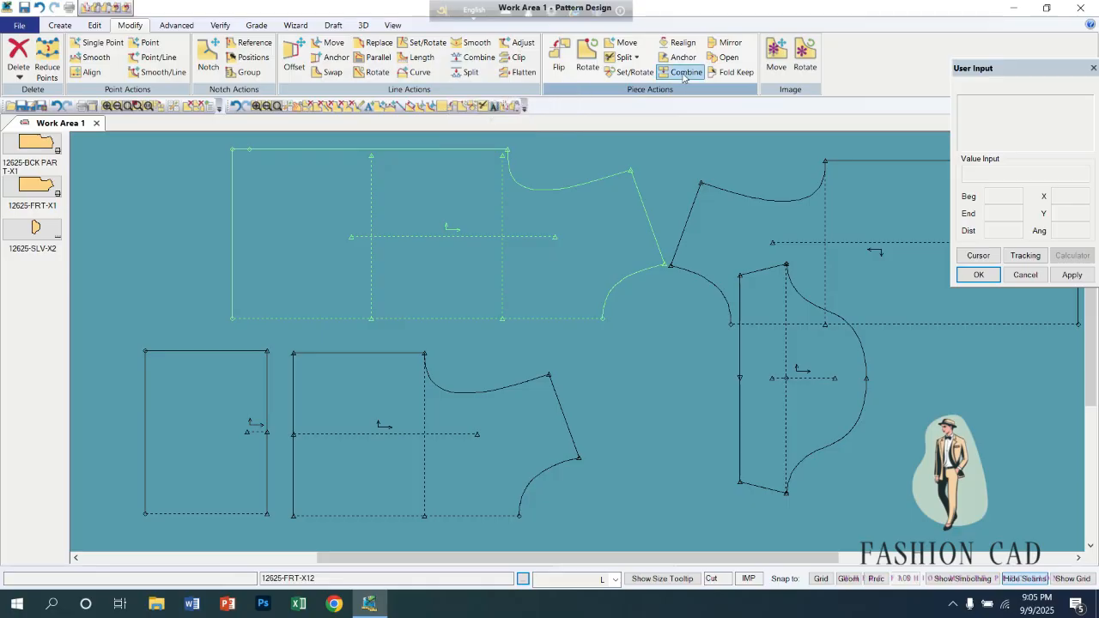
pyautogui.click(399, 393)
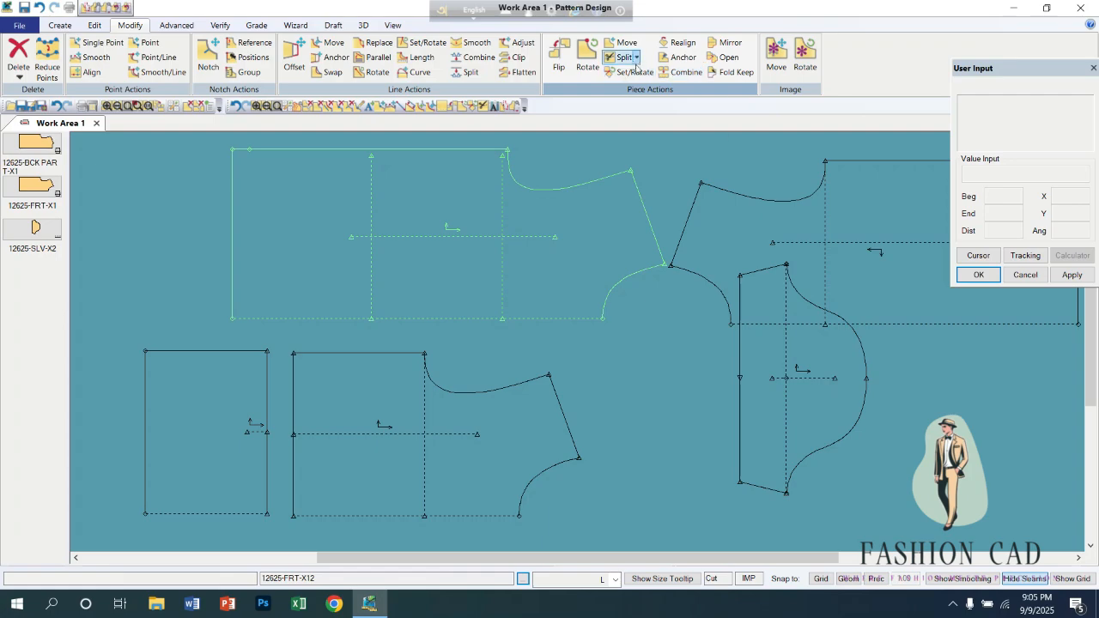
pyautogui.click(684, 72)
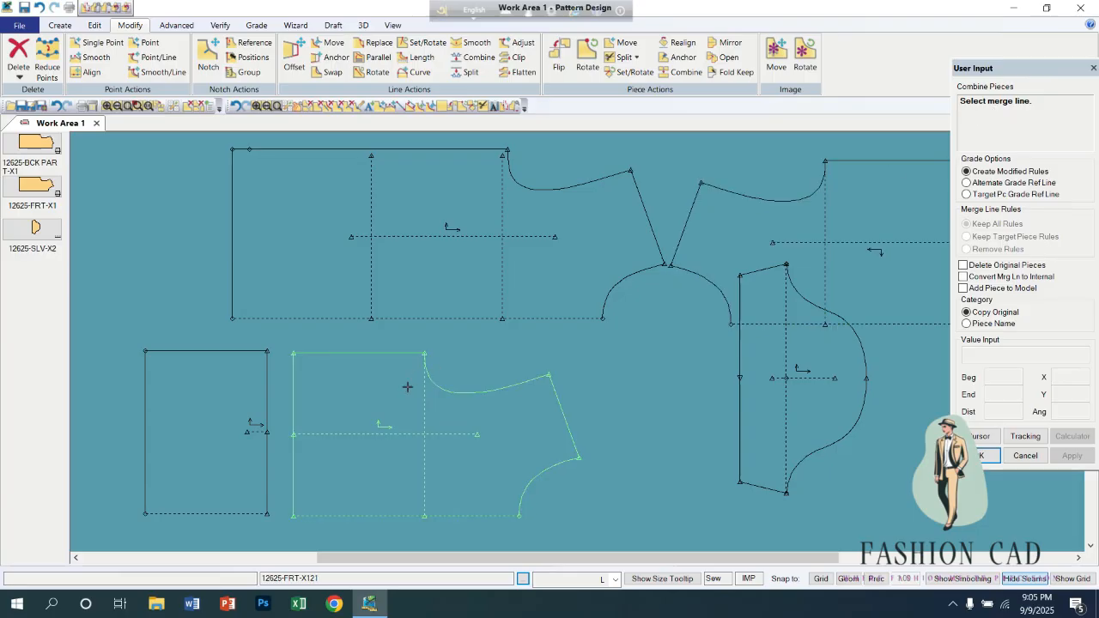
pyautogui.click(268, 406)
pyautogui.scroll(3, 287, 393)
pyautogui.scroll(-3, 290, 385)
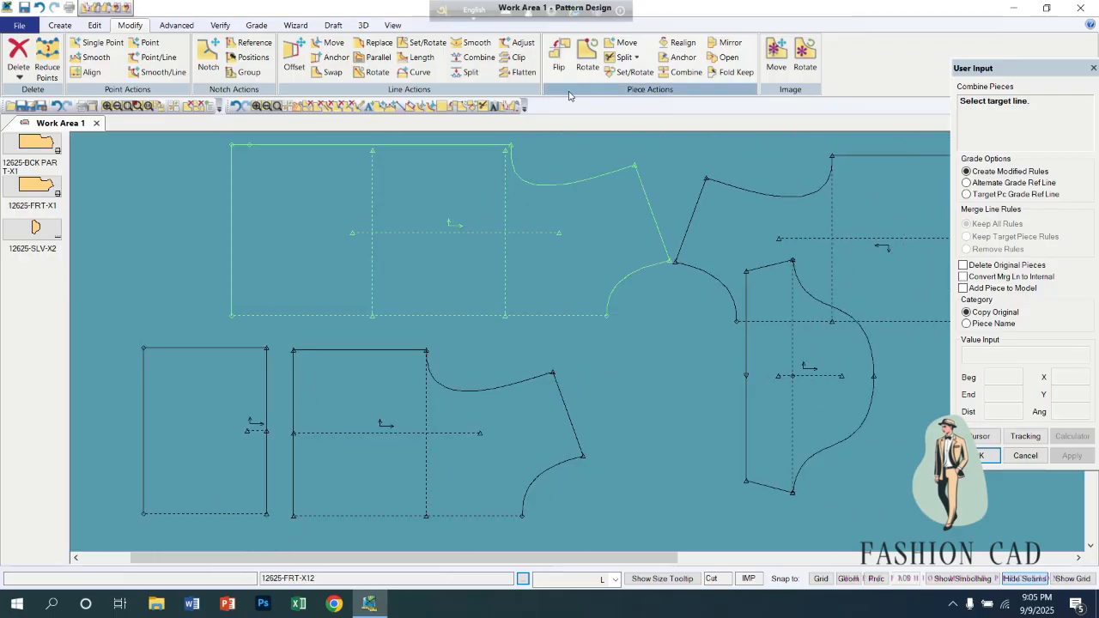
# Combine 12625-FRT-X122 with 12625-FRT-X121 along their facing split edges, placing the merged piece clear of the others with the suggested name.
pyautogui.click(684, 72)
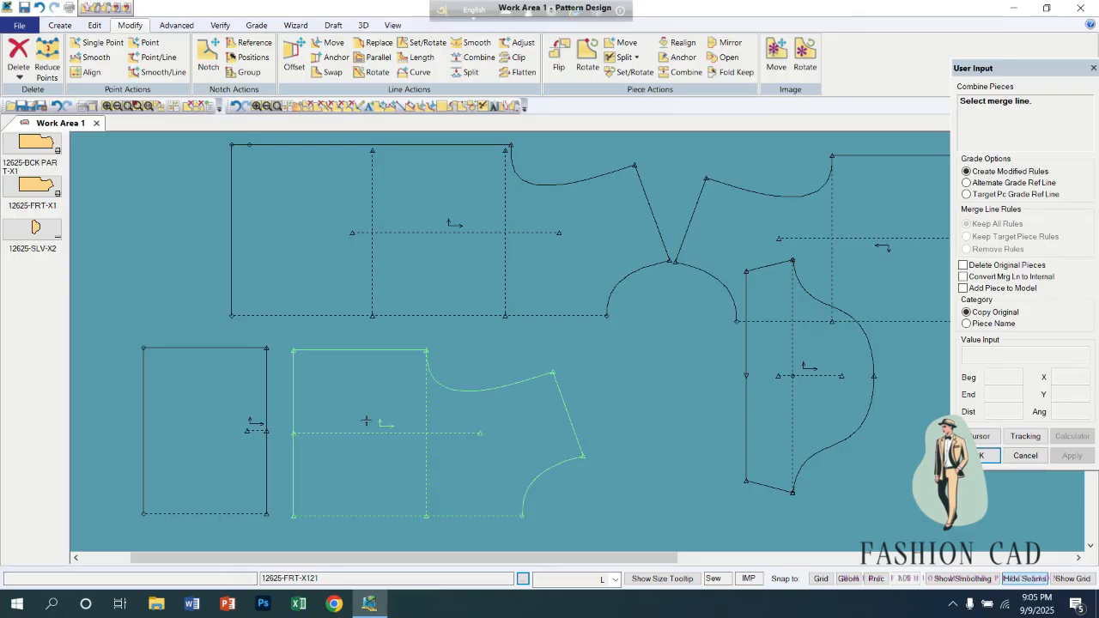
pyautogui.click(265, 387)
pyautogui.click(294, 395)
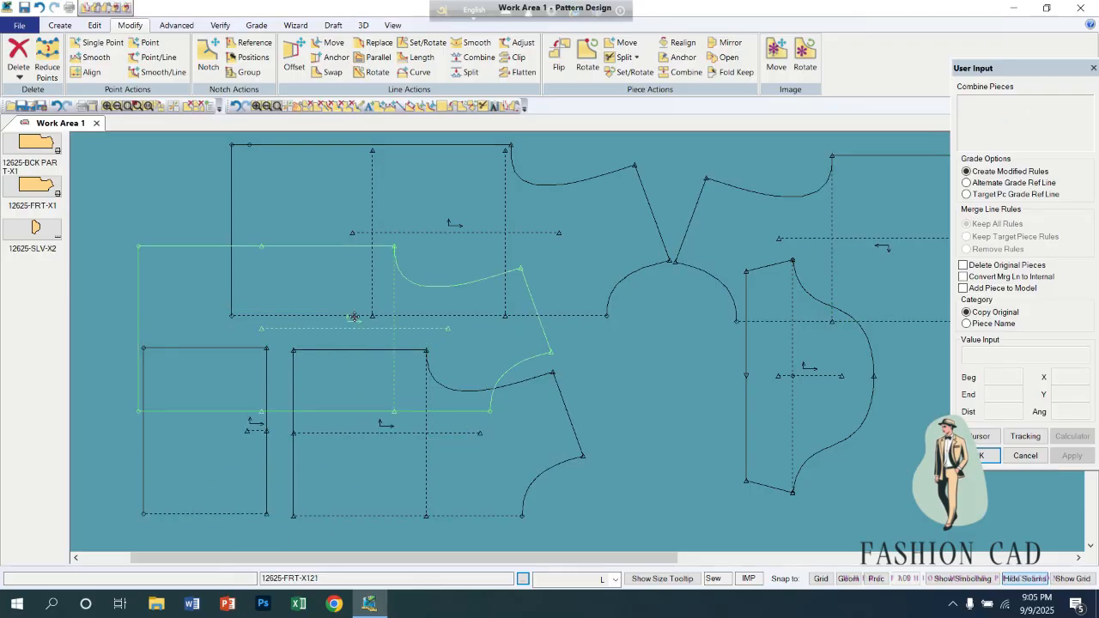
pyautogui.scroll(-3, 404, 283)
pyautogui.scroll(-1, 427, 273)
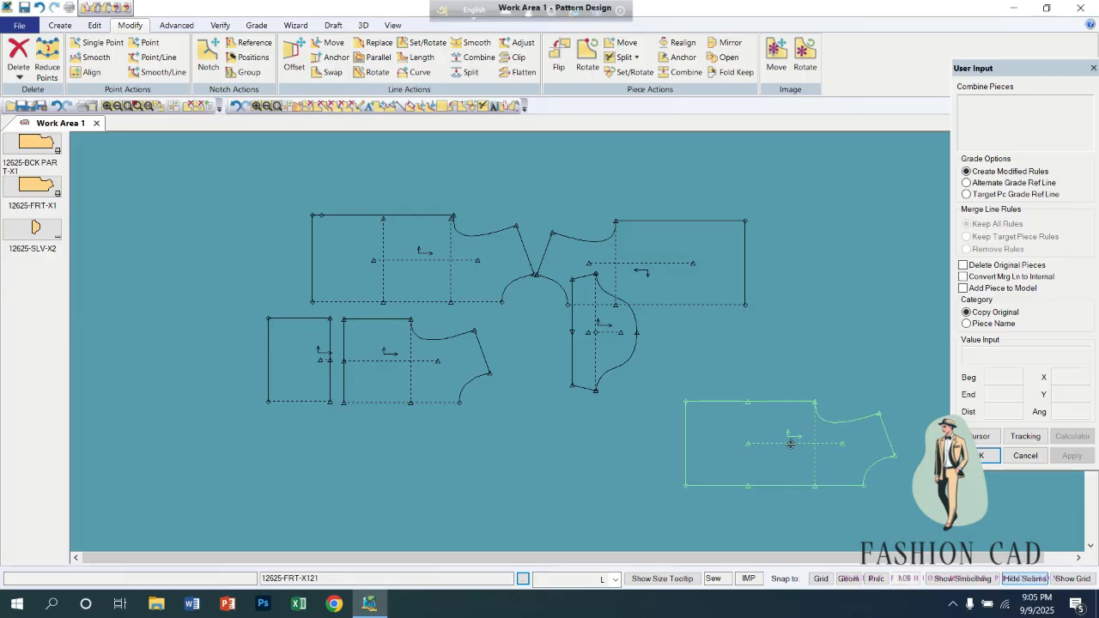
pyautogui.click(651, 467)
pyautogui.press('Return')
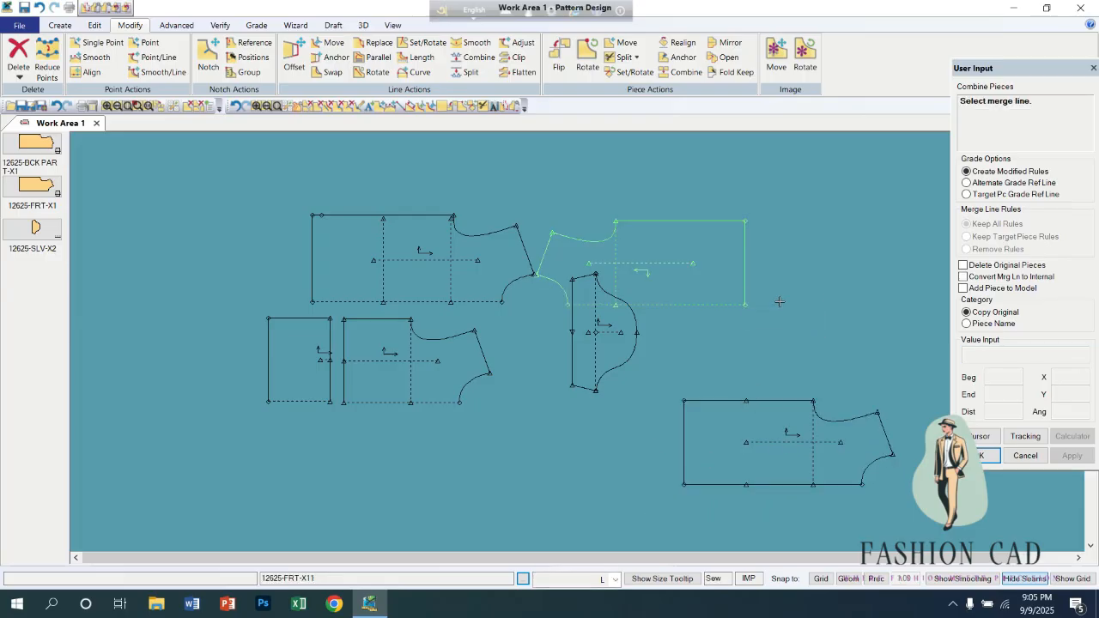
# Delete the combined piece and both split sections, 12625-FRT-X121 and 12625-FRT-X122, from the work area.
pyautogui.rightClick(695, 453)
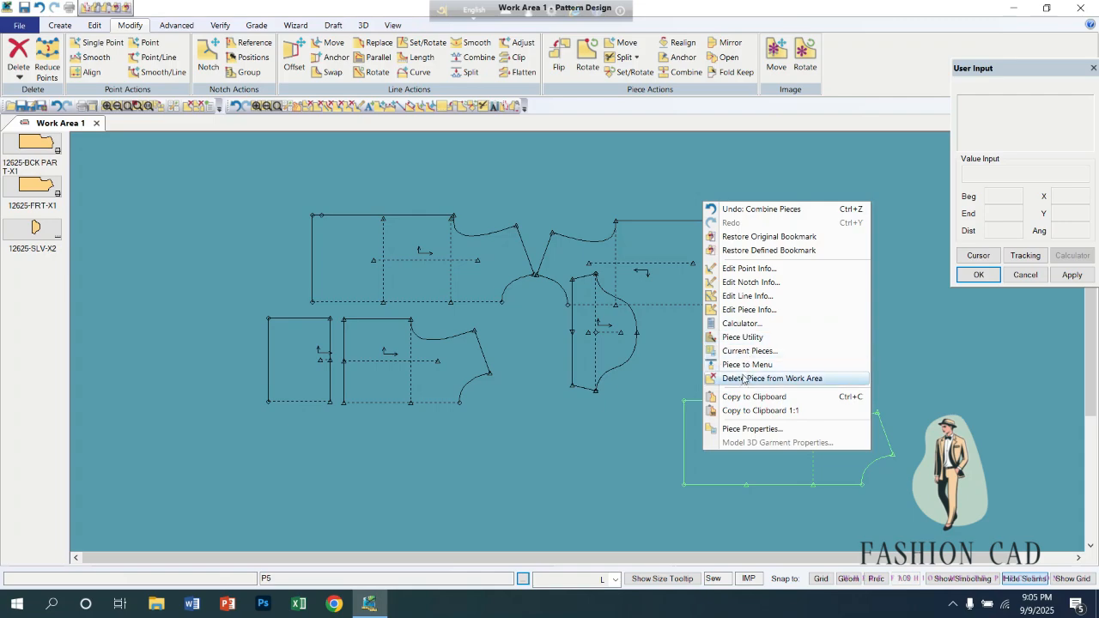
pyautogui.click(745, 379)
pyautogui.moveTo(351, 385); pyautogui.dragTo(363, 471)
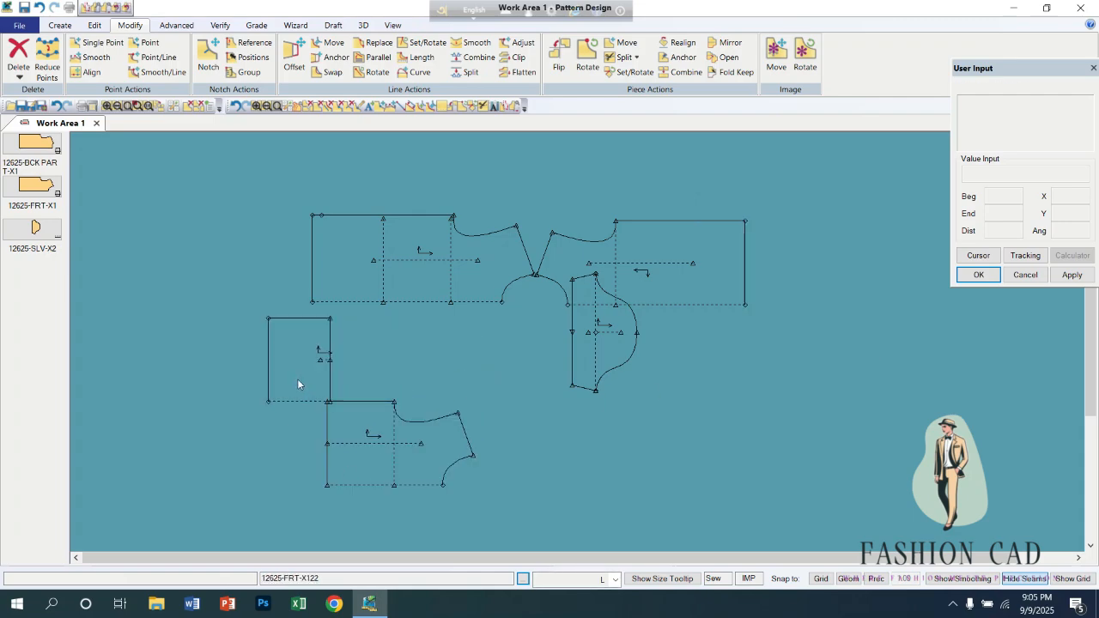
pyautogui.moveTo(297, 379); pyautogui.dragTo(249, 435)
pyautogui.rightClick(358, 432)
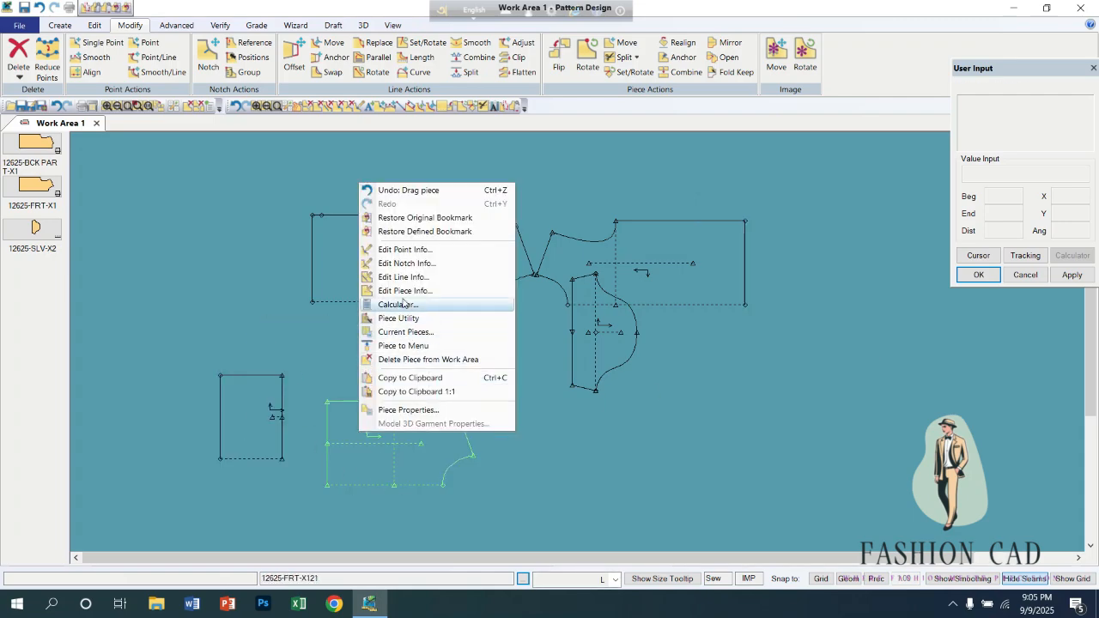
pyautogui.click(428, 359)
pyautogui.click(250, 404)
pyautogui.rightClick(250, 404)
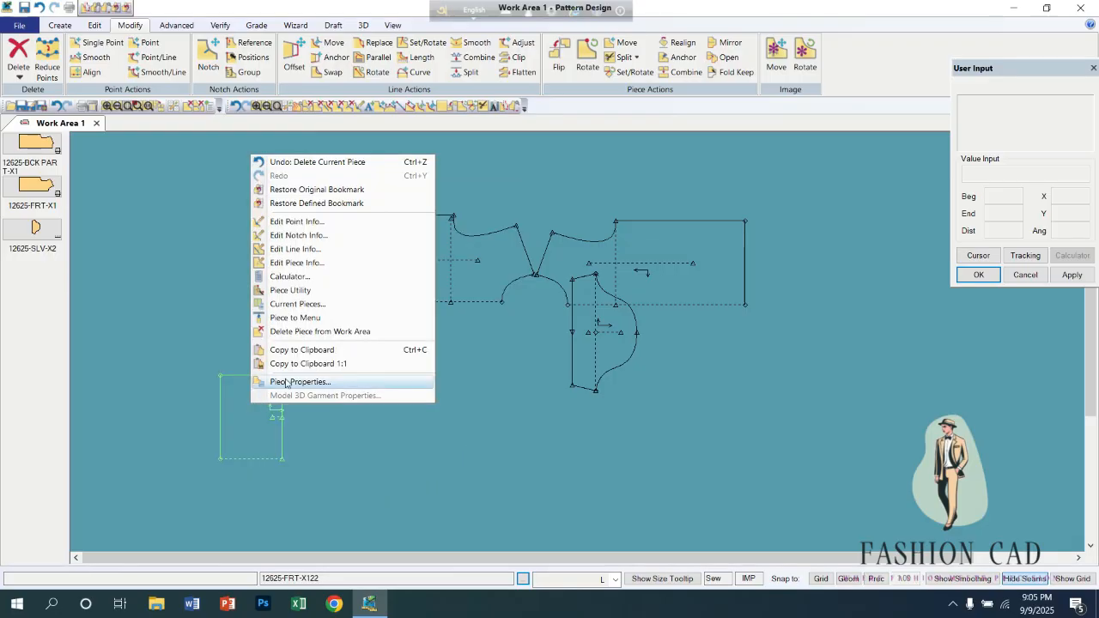
pyautogui.click(307, 331)
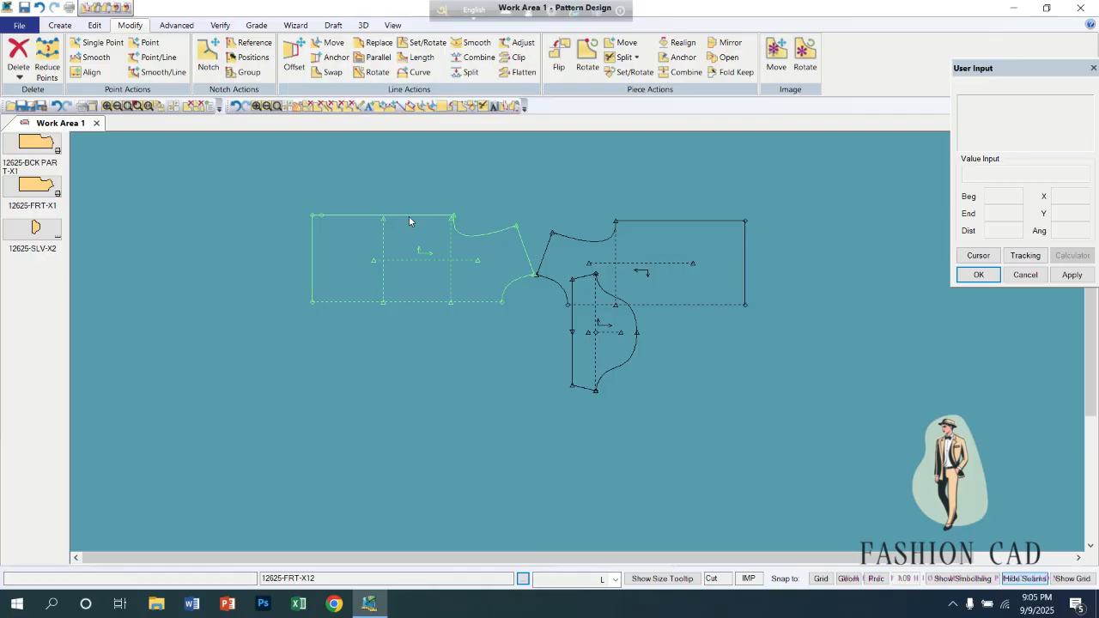
# Spread the remaining pieces apart, with the sleeve below and between fronts 12625-FRT-X12 and 12625-FRT-X11.
pyautogui.moveTo(408, 215); pyautogui.dragTo(373, 261)
pyautogui.moveTo(581, 331); pyautogui.dragTo(525, 401)
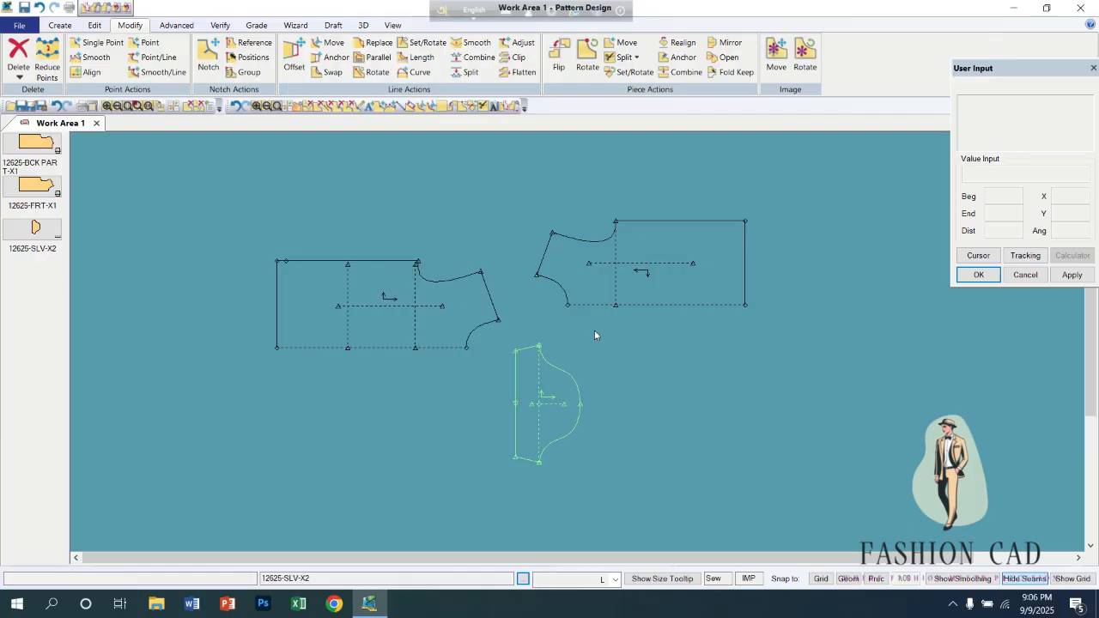
pyautogui.moveTo(608, 286); pyautogui.dragTo(664, 265)
pyautogui.moveTo(529, 401); pyautogui.dragTo(594, 370)
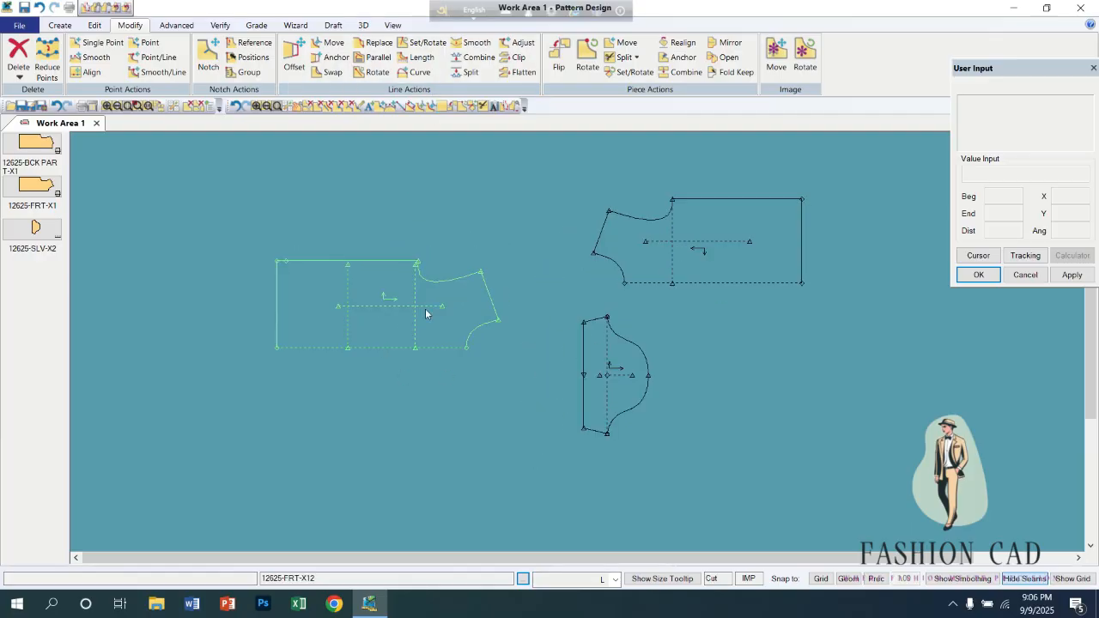
pyautogui.moveTo(427, 309); pyautogui.dragTo(476, 290)
pyautogui.scroll(1, 475, 290)
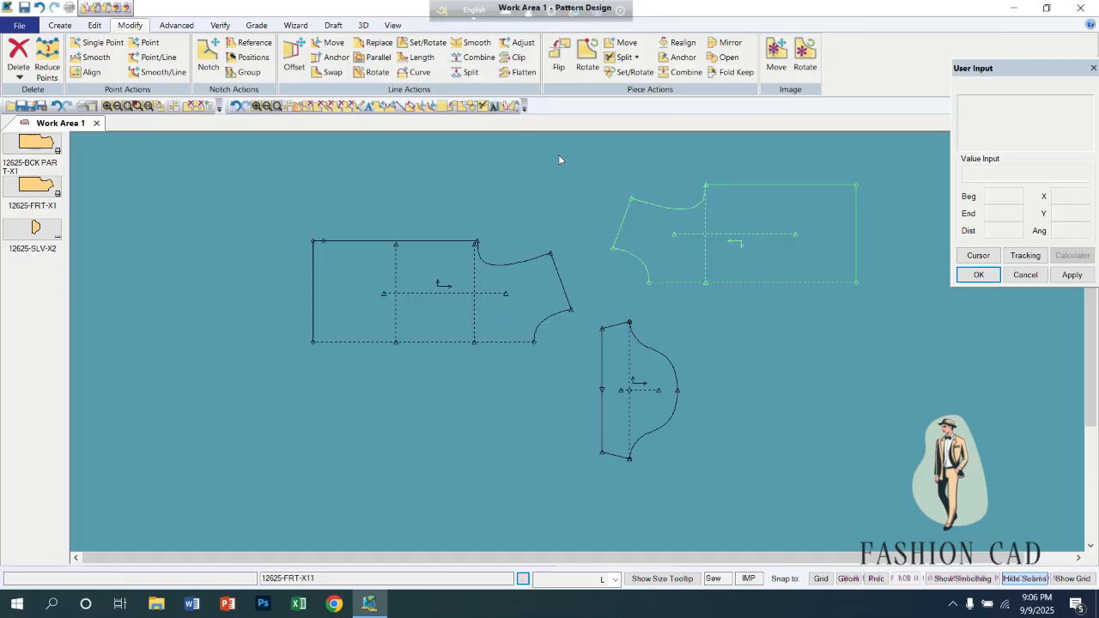
# Start a Split on Digitized Line on 12625-FRT-X12 from the hem/side-seam corner, with a straight segment inward followed by a 2 Point - Curve segment.
pyautogui.click(637, 57)
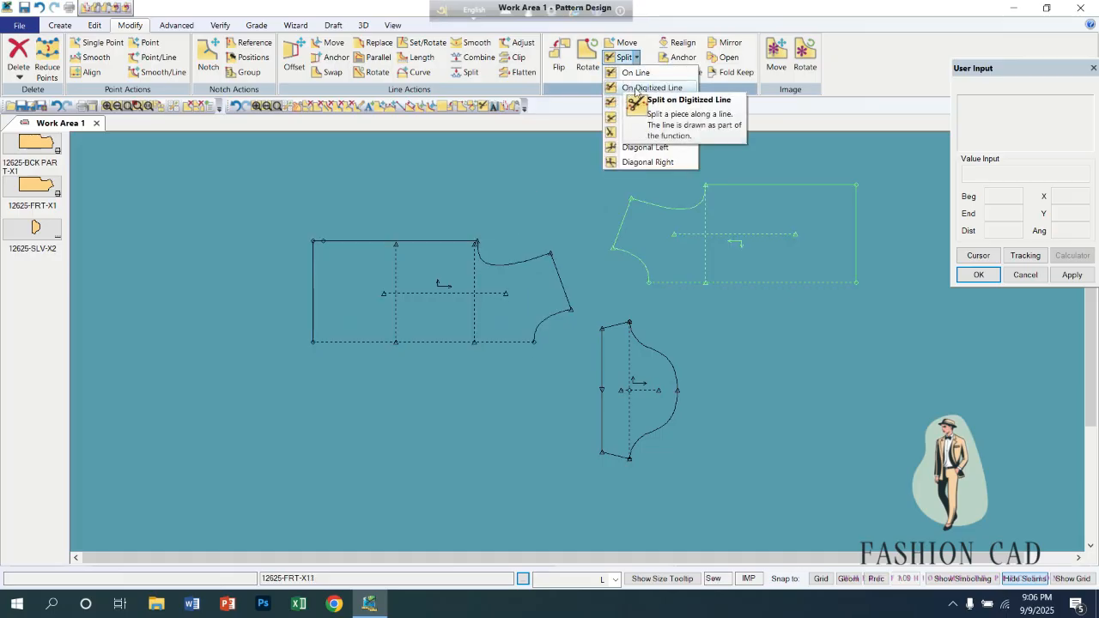
pyautogui.click(640, 87)
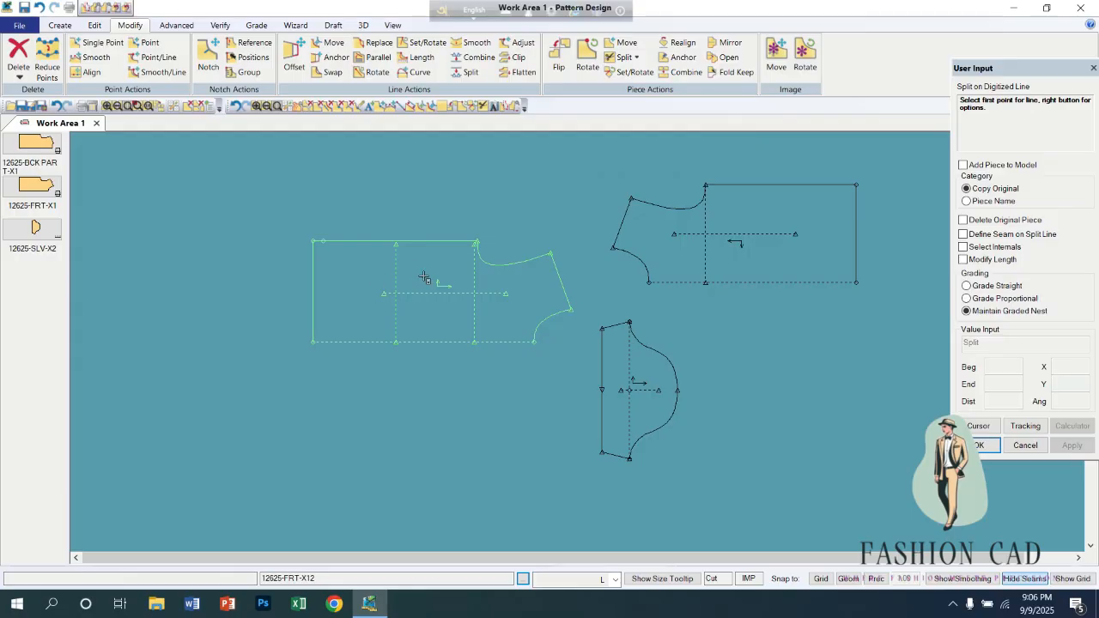
pyautogui.click(315, 241)
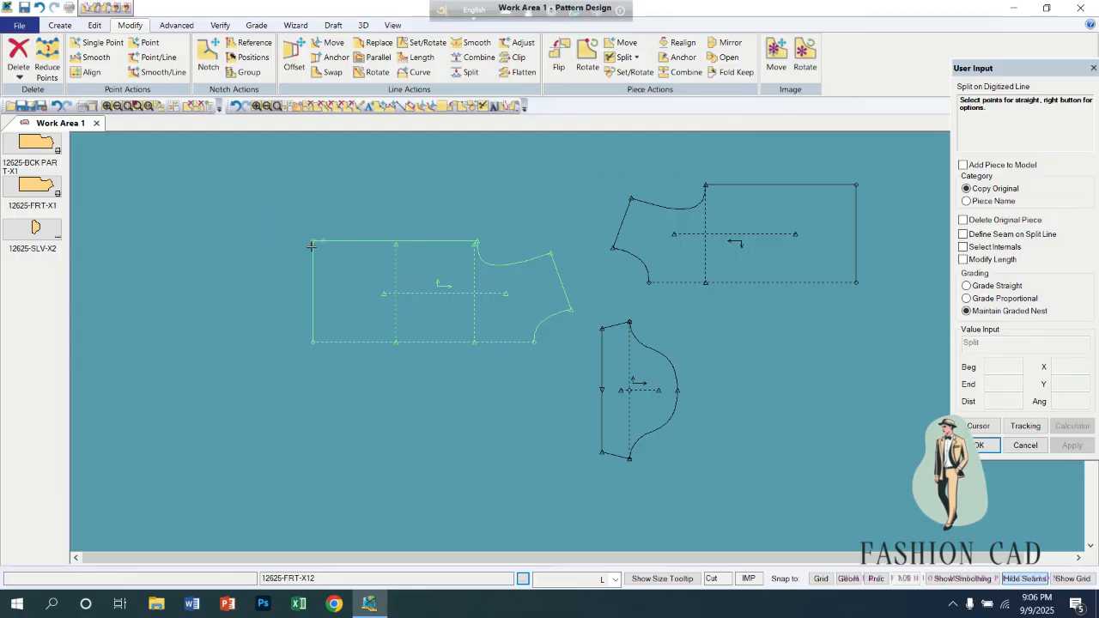
pyautogui.click(372, 266)
pyautogui.rightClick(526, 197)
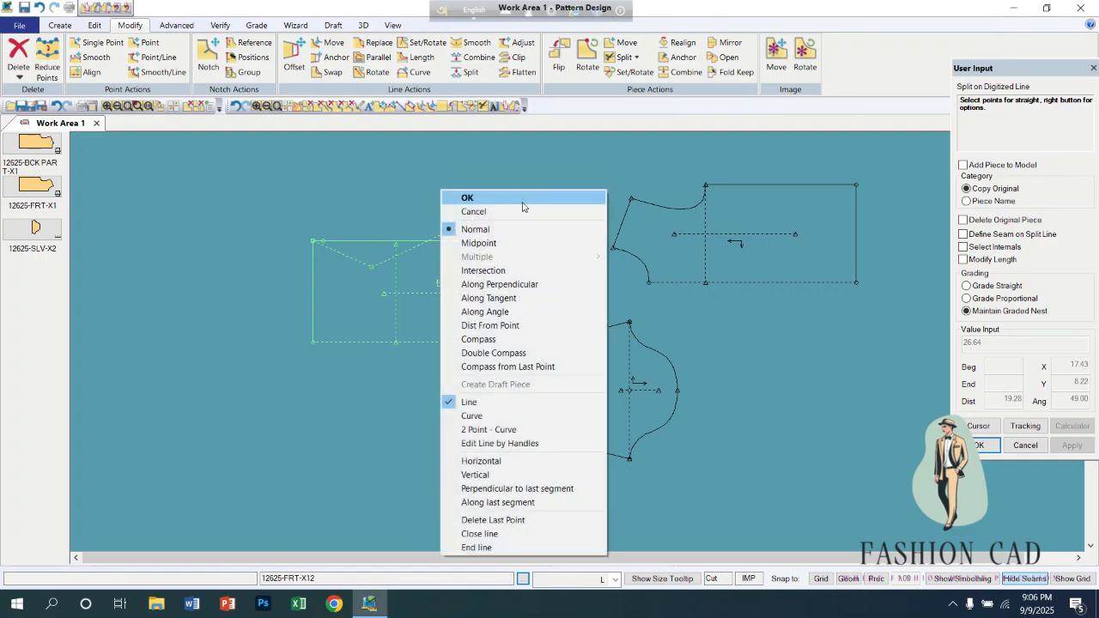
pyautogui.click(500, 430)
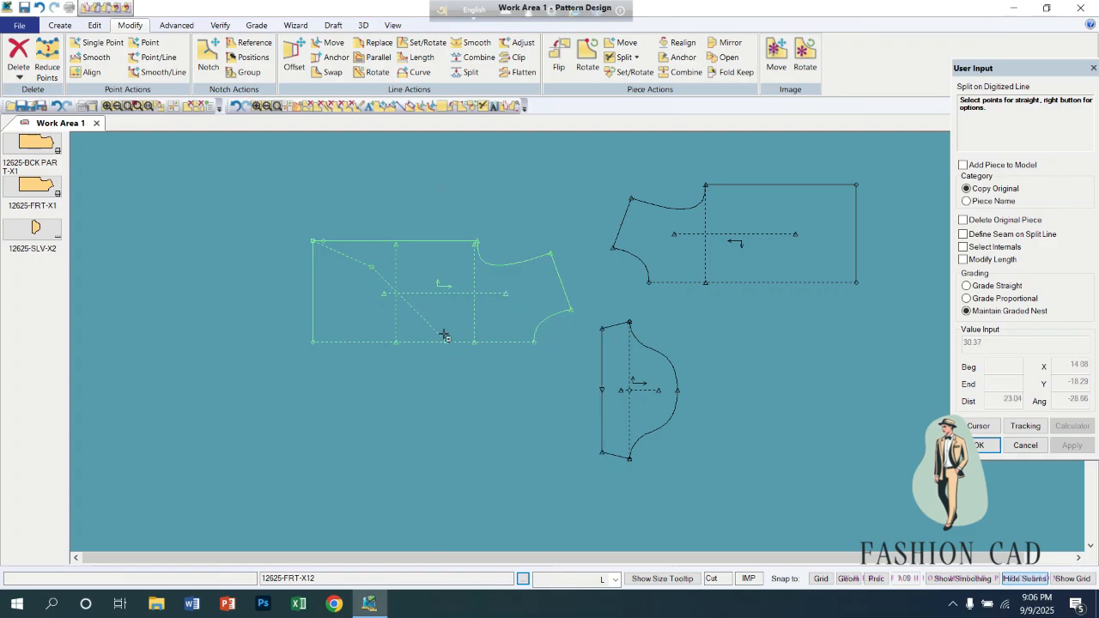
pyautogui.click(436, 304)
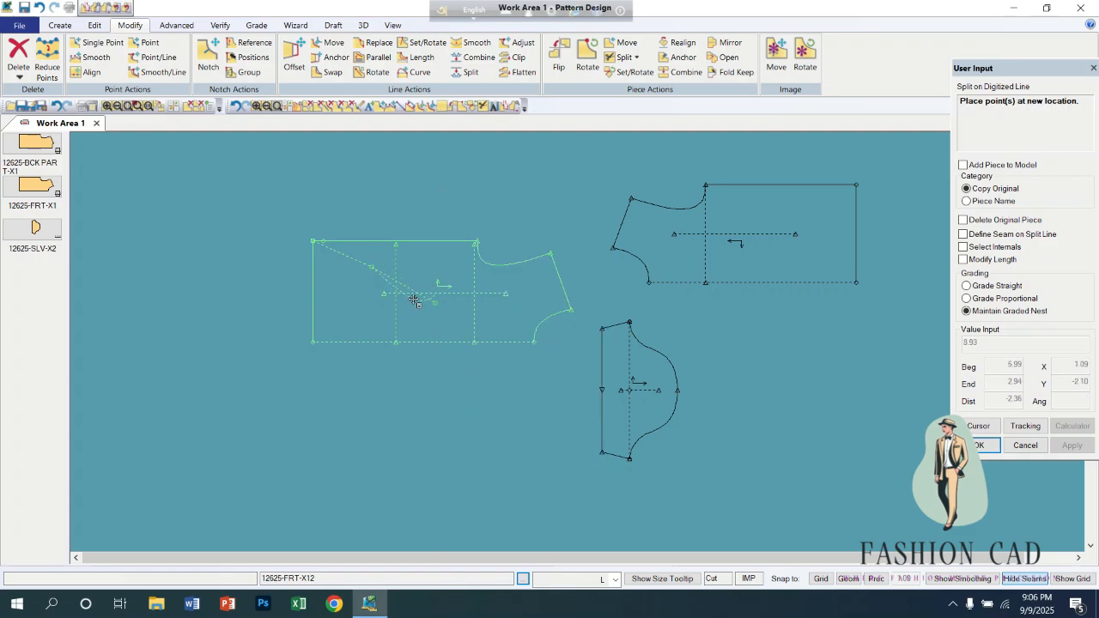
pyautogui.click(411, 288)
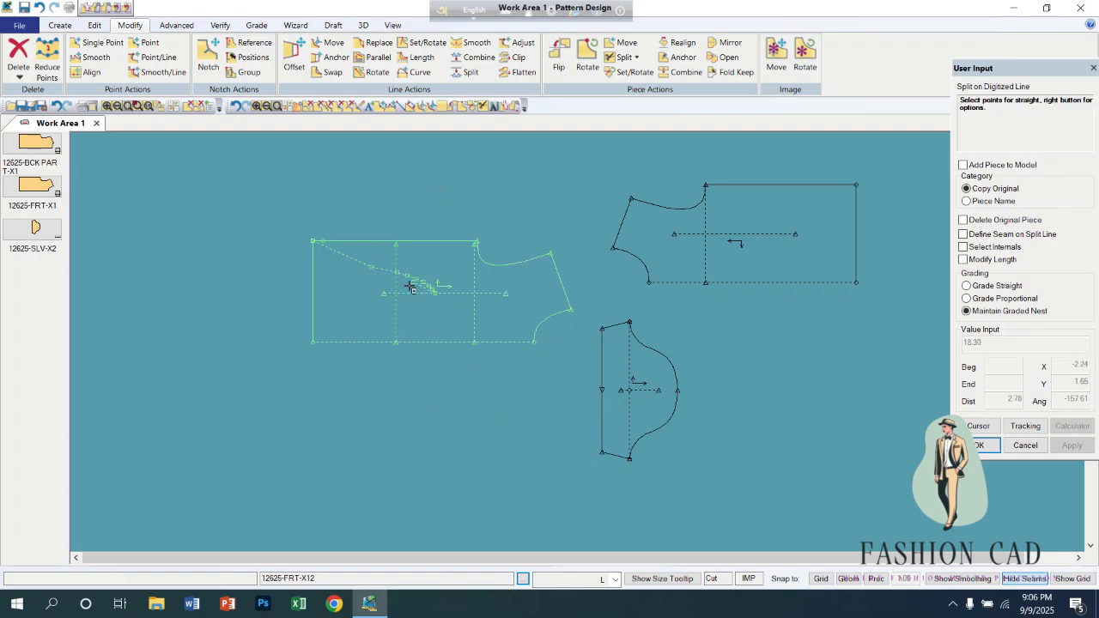
# Continue the split line with another curve down to the chest line's end on the fold edge, and finish the line.
pyautogui.click(455, 330)
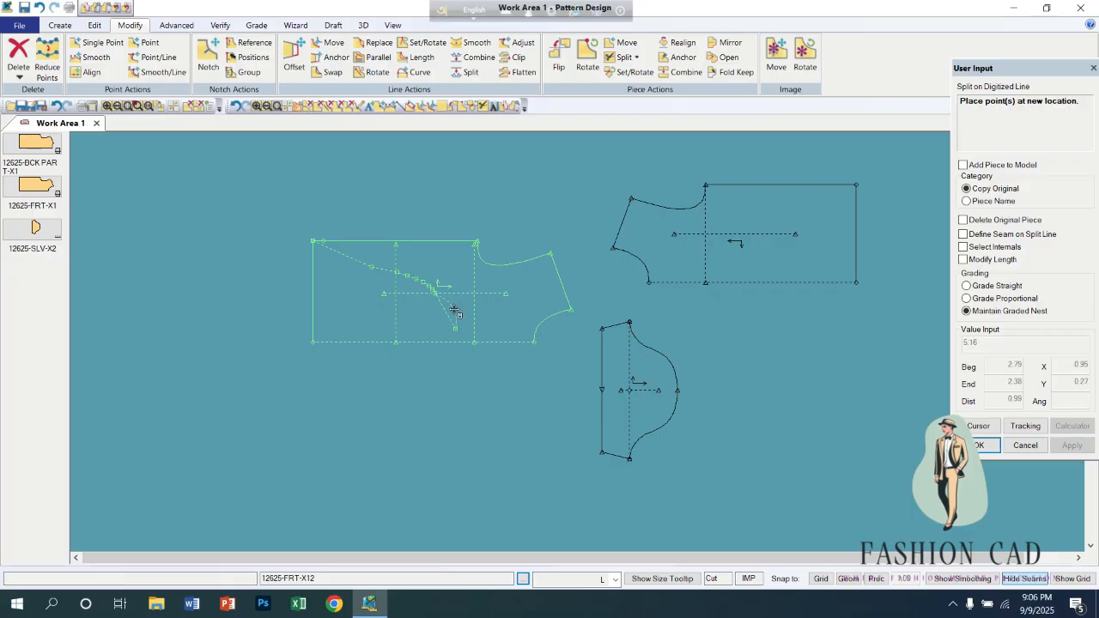
pyautogui.click(448, 312)
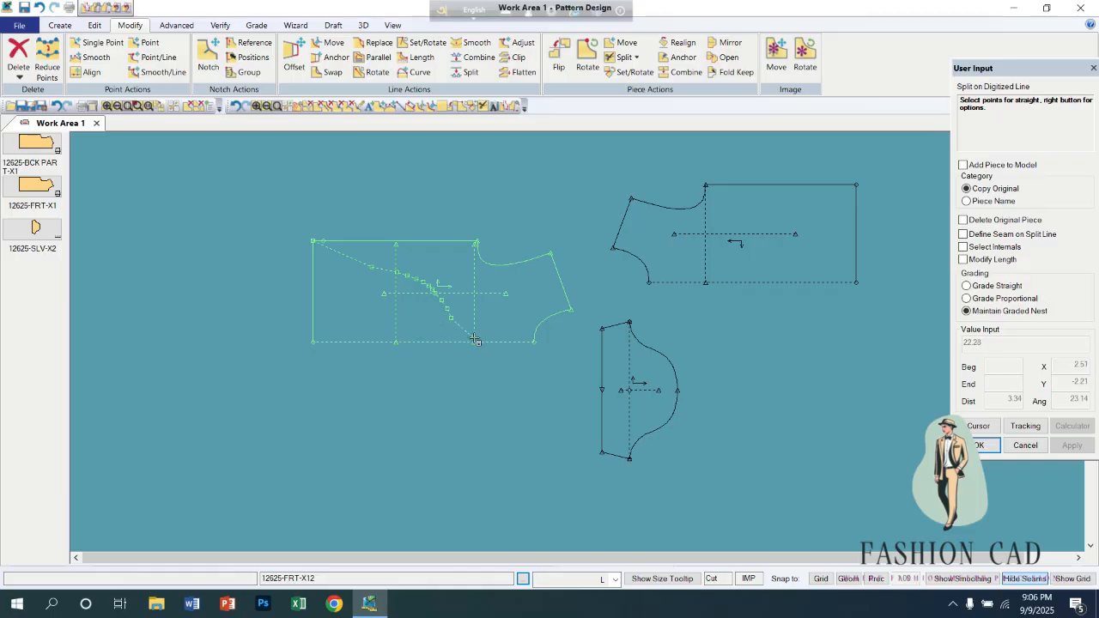
pyautogui.click(474, 341)
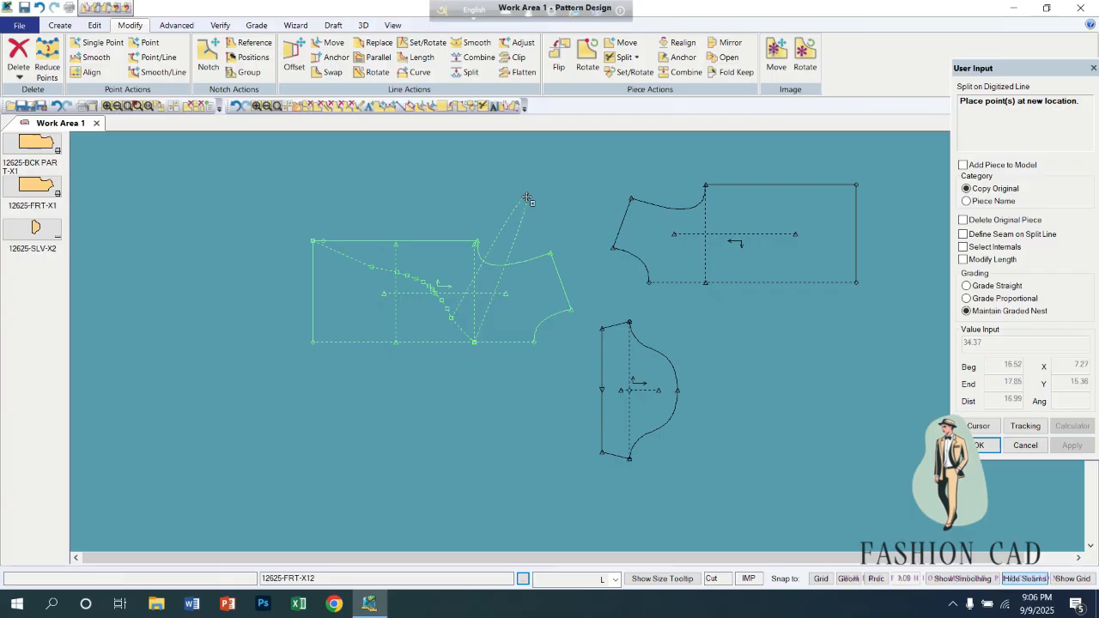
pyautogui.rightClick(502, 318)
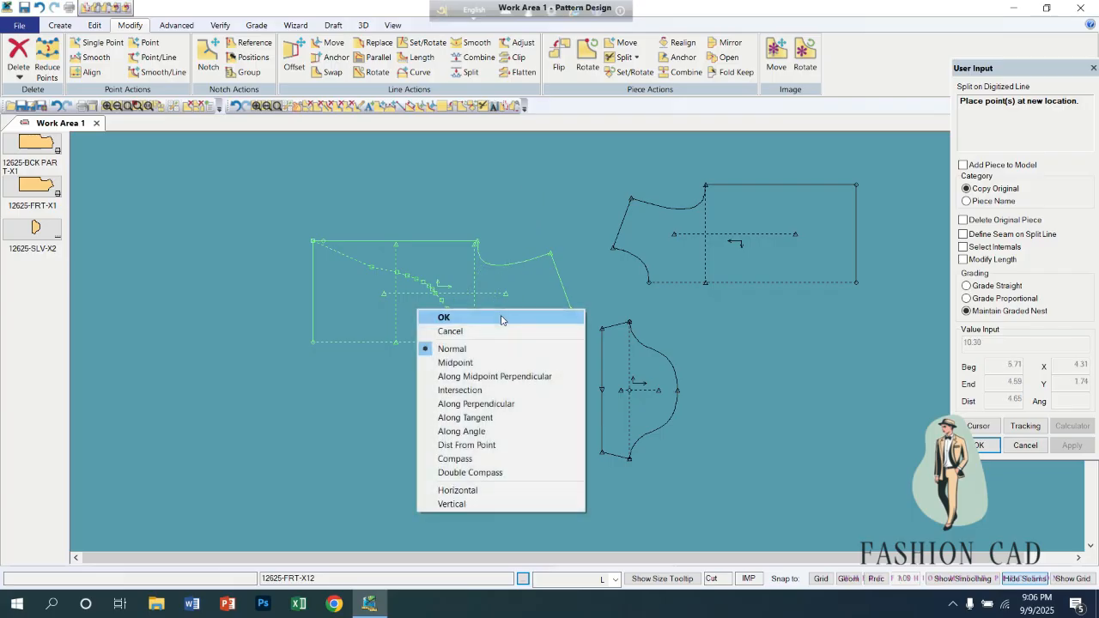
pyautogui.click(503, 318)
pyautogui.click(474, 341)
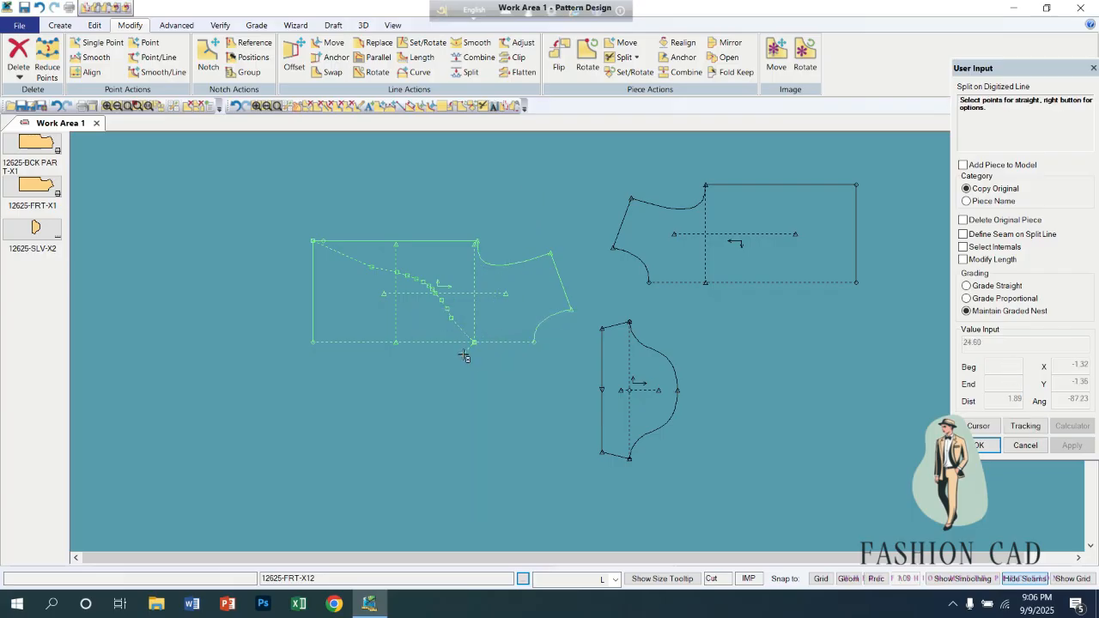
pyautogui.rightClick(508, 296)
pyautogui.click(455, 227)
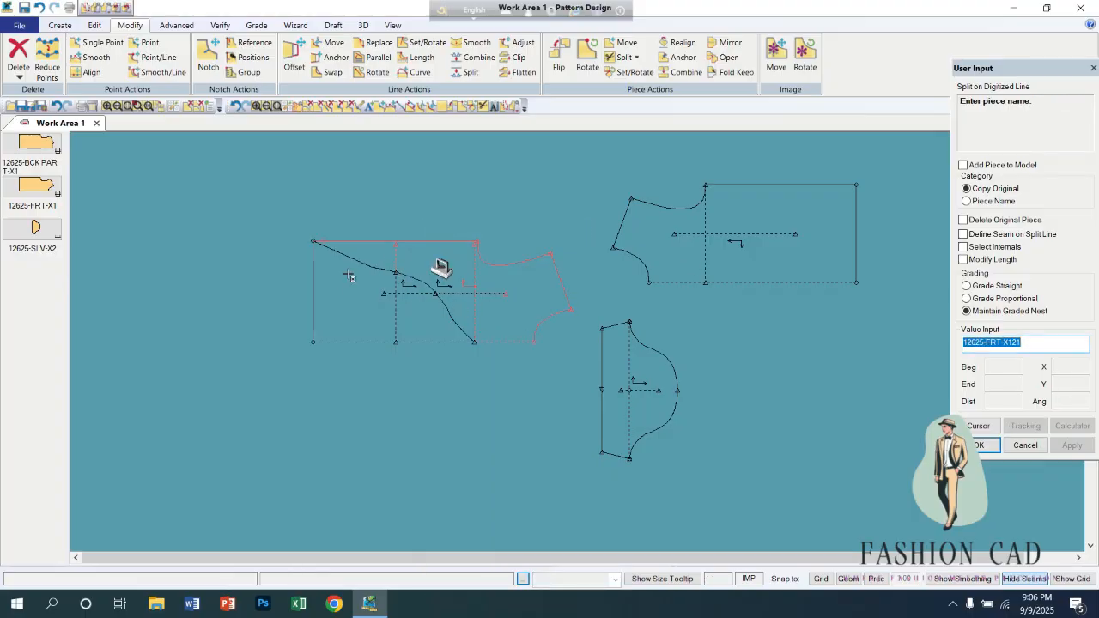
# Accept the suggested names 12625-FRT-X121 and 12625-FRT-X122 for the two split sections and leave the split command.
pyautogui.rightClick(419, 312)
pyautogui.click(418, 313)
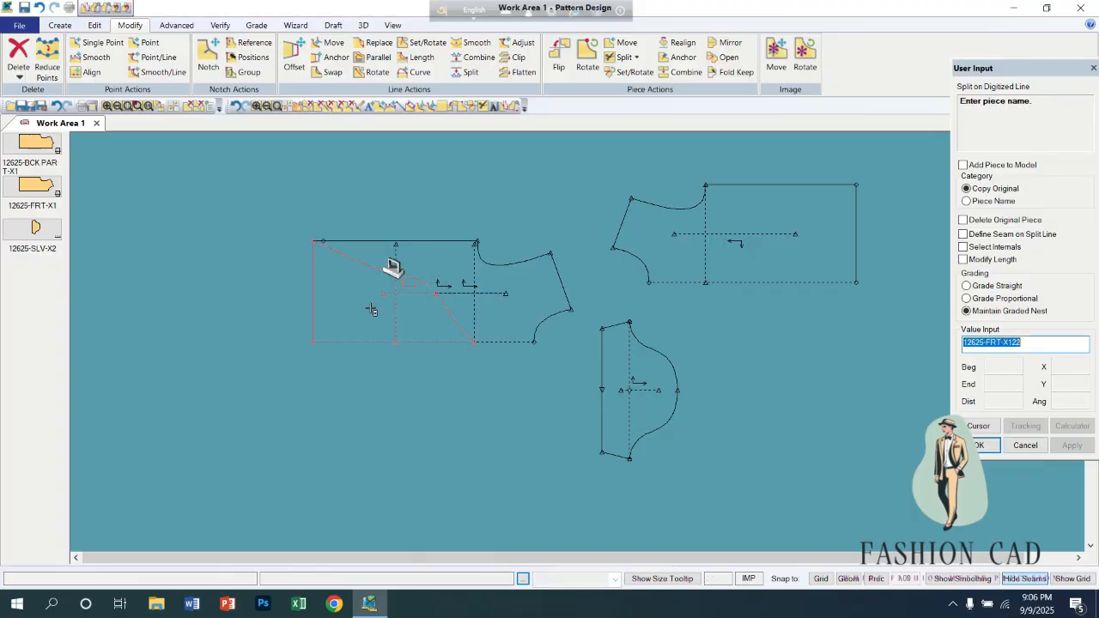
pyautogui.rightClick(369, 307)
pyautogui.click(368, 308)
pyautogui.rightClick(368, 307)
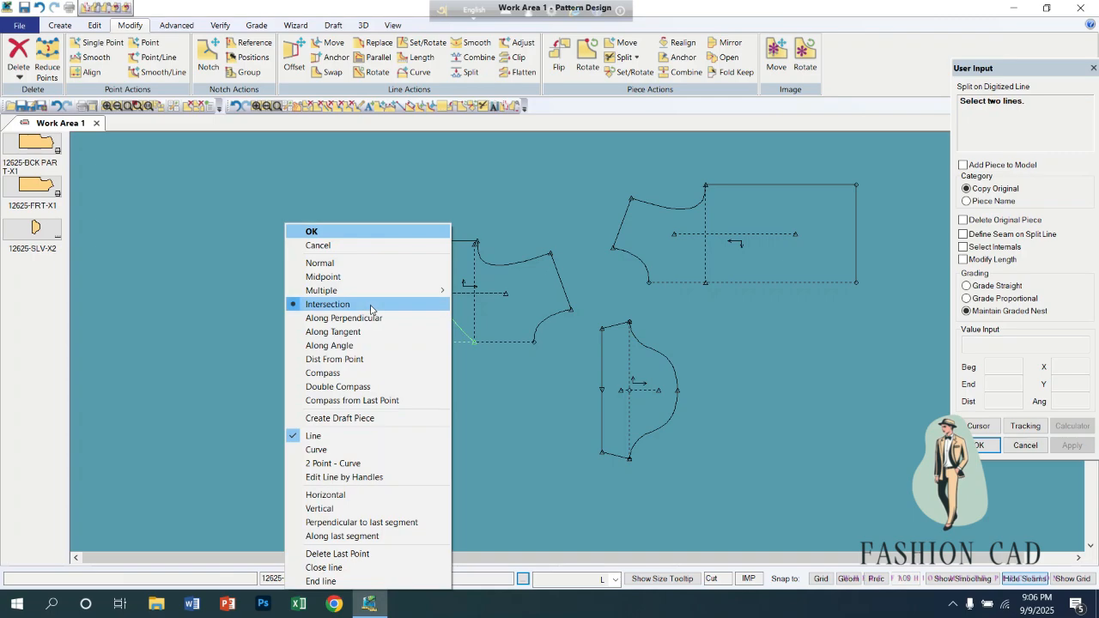
pyautogui.click(369, 231)
# Move the two split sections apart below the original front 12625-FRT-X12, with their curved split edges facing each other.
pyautogui.moveTo(355, 281); pyautogui.dragTo(260, 363)
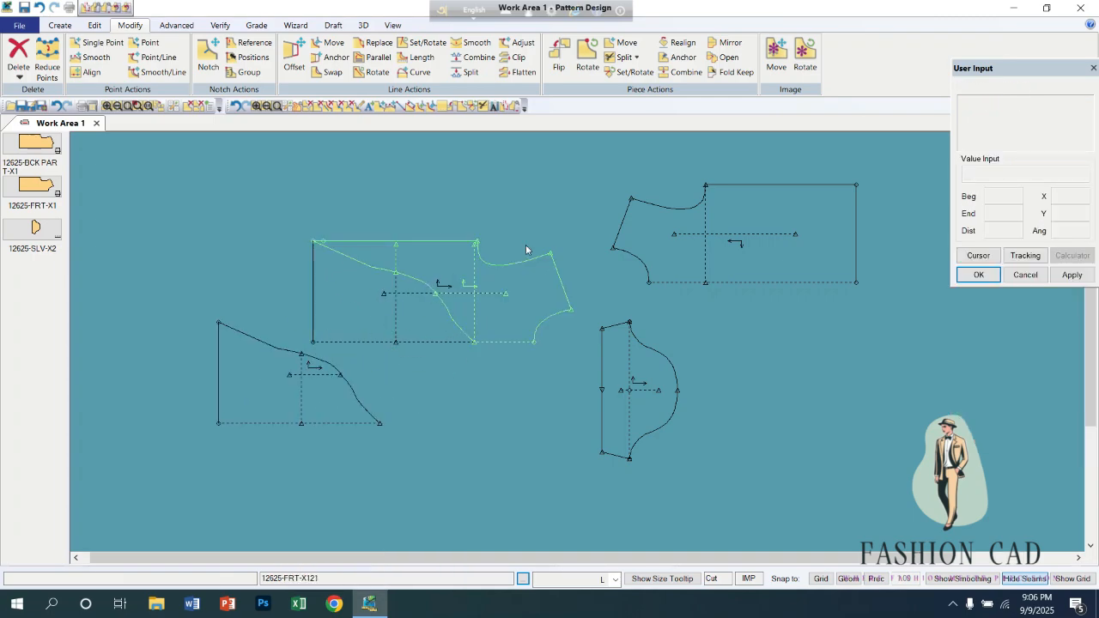
pyautogui.moveTo(489, 269); pyautogui.dragTo(489, 432)
pyautogui.moveTo(471, 326); pyautogui.dragTo(455, 218)
pyautogui.moveTo(335, 403); pyautogui.dragTo(279, 377)
pyautogui.moveTo(473, 430); pyautogui.dragTo(396, 330)
pyautogui.moveTo(296, 399); pyautogui.dragTo(327, 439)
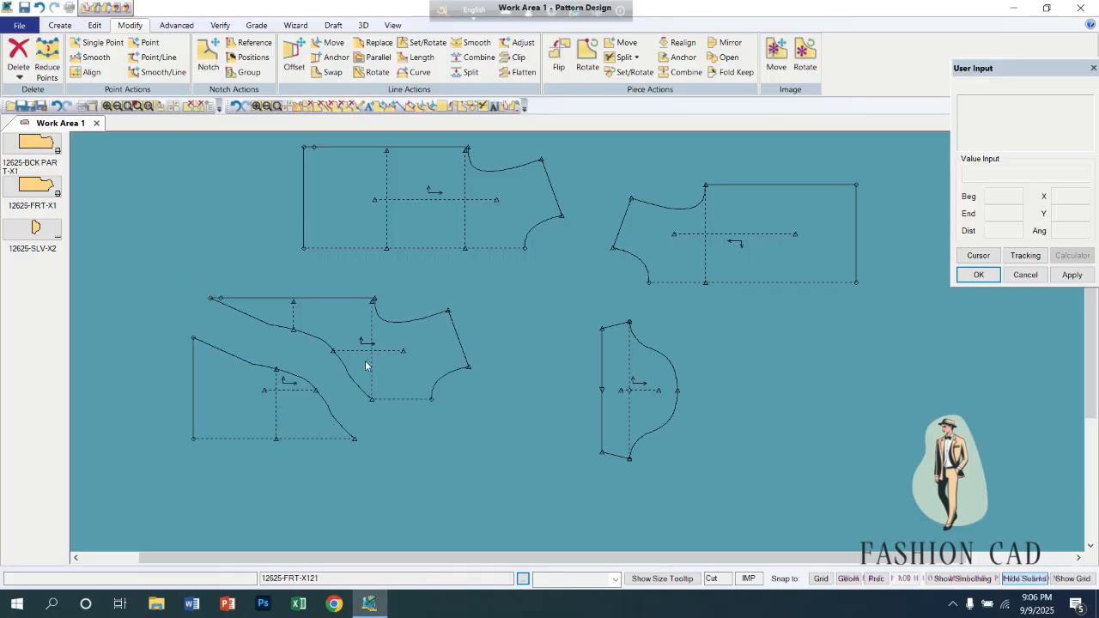
pyautogui.moveTo(365, 364); pyautogui.dragTo(327, 438)
pyautogui.moveTo(403, 366); pyautogui.dragTo(418, 398)
pyautogui.moveTo(481, 244); pyautogui.dragTo(437, 290)
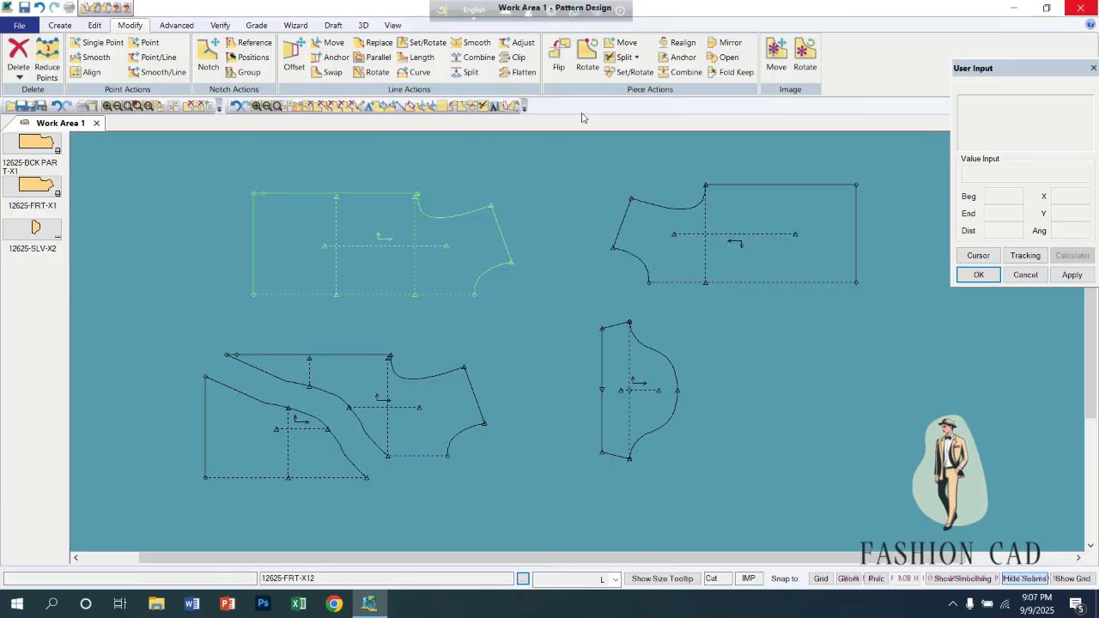
# Split 12625-BCK PART-X1 Point to Point, from the hem/side-seam corner to the neckline's end on the fold edge.
pyautogui.click(637, 57)
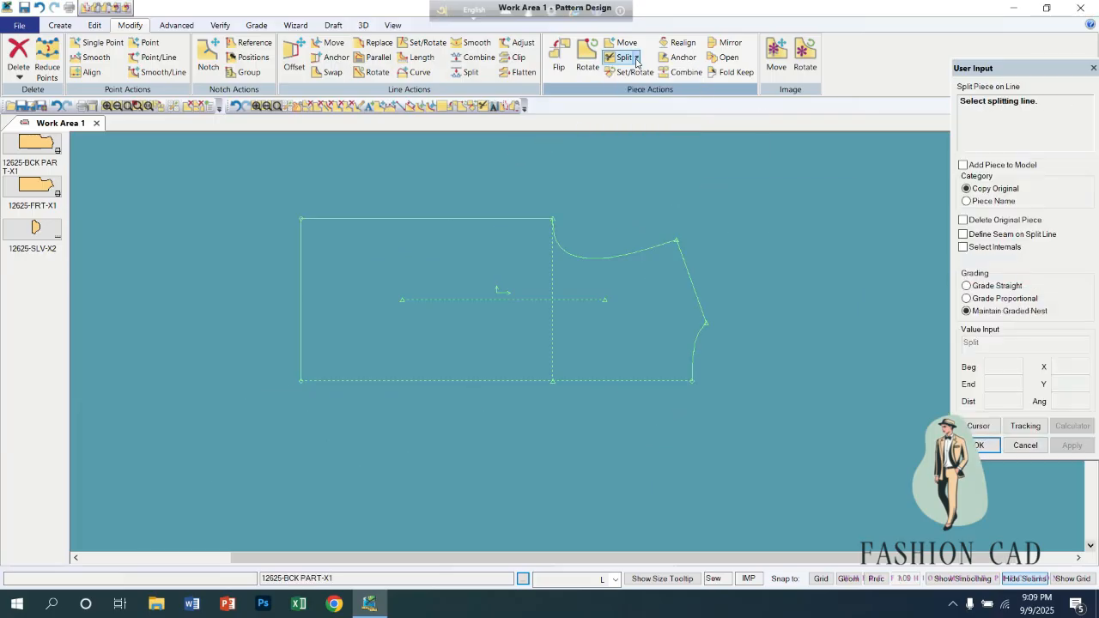
pyautogui.click(637, 58)
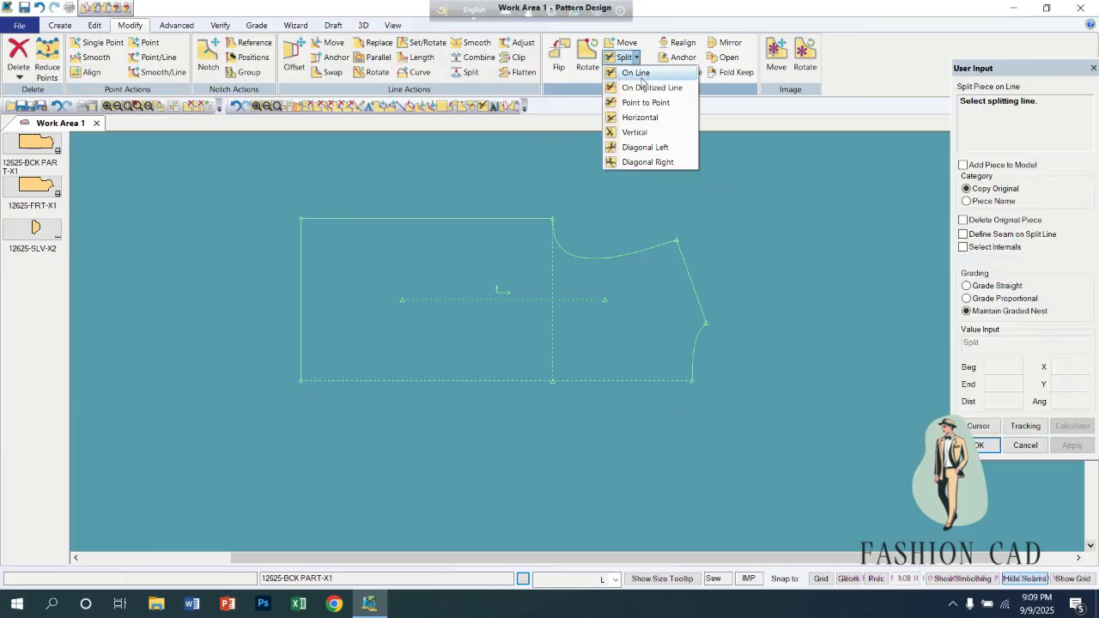
pyautogui.click(642, 103)
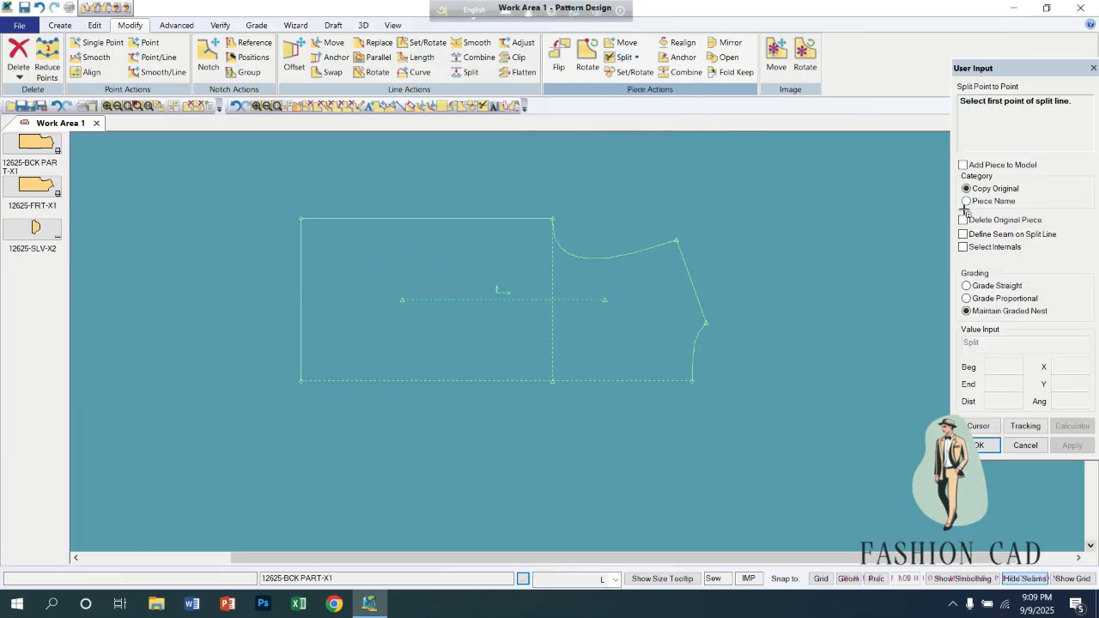
pyautogui.click(302, 220)
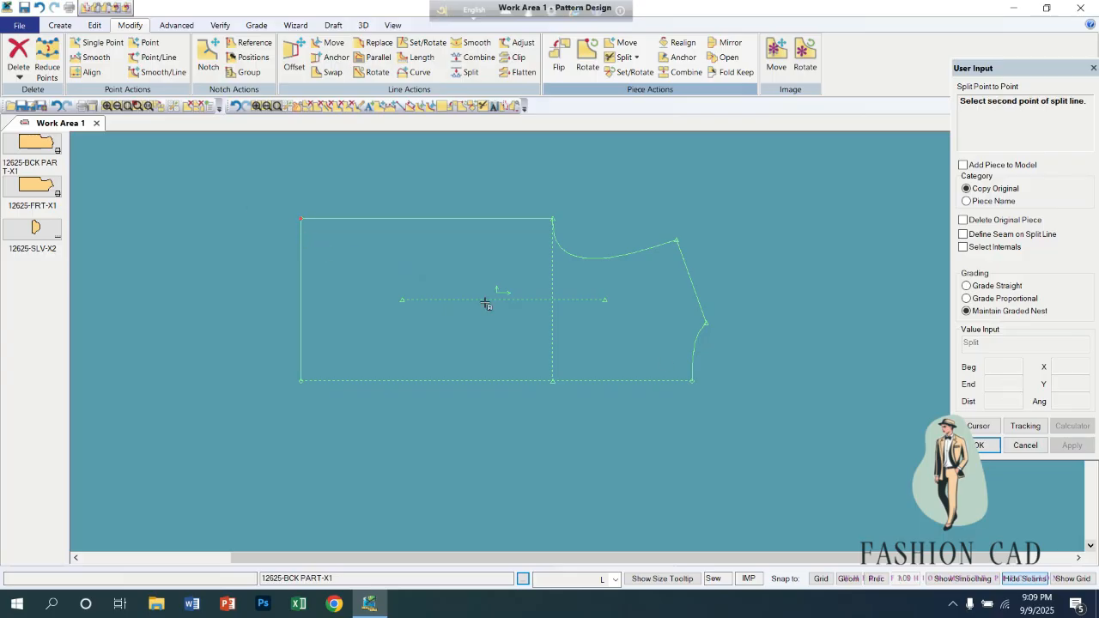
pyautogui.click(691, 381)
# Accept the suggested names for both back sections, including 12625-BCK PART-X12, and leave the split command.
pyautogui.rightClick(472, 341)
pyautogui.click(472, 341)
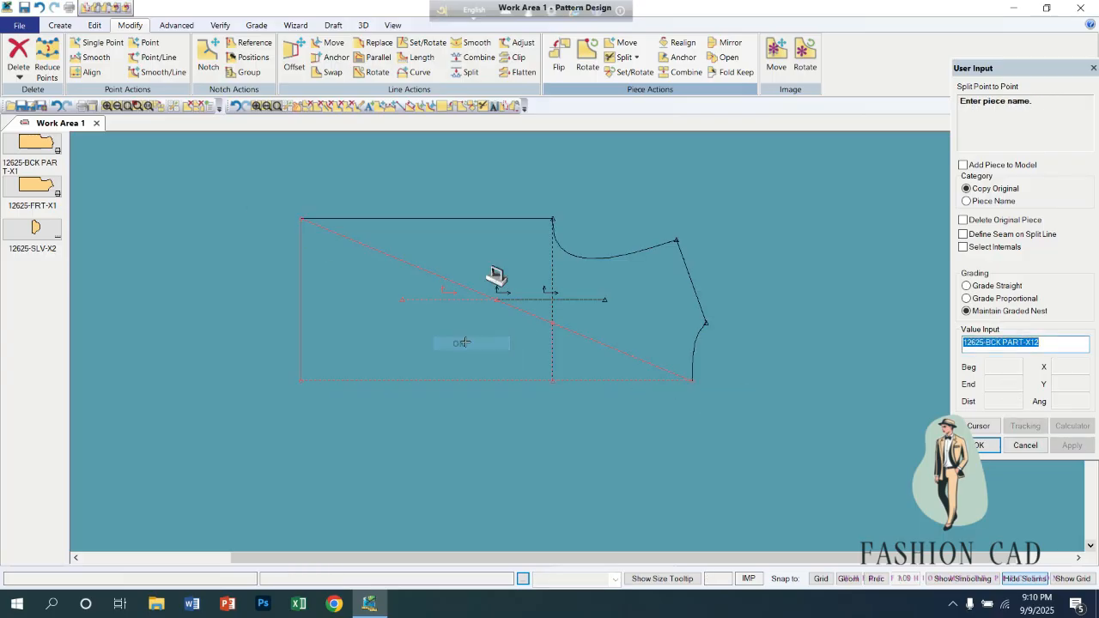
pyautogui.rightClick(456, 339)
pyautogui.click(459, 339)
pyautogui.click(458, 339)
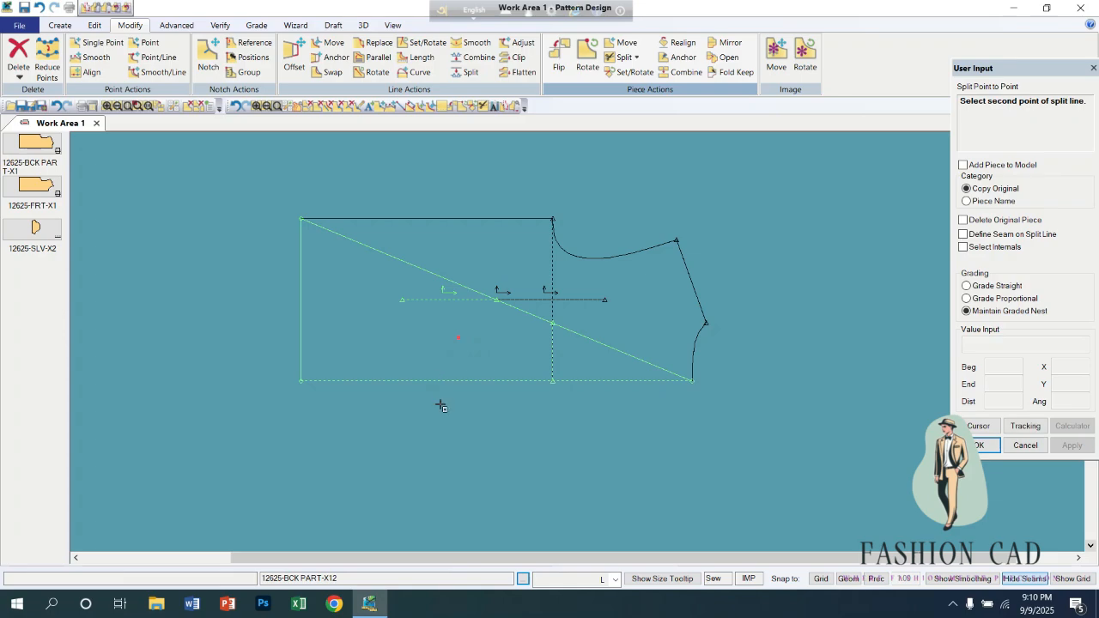
pyautogui.rightClick(458, 361)
pyautogui.click(459, 356)
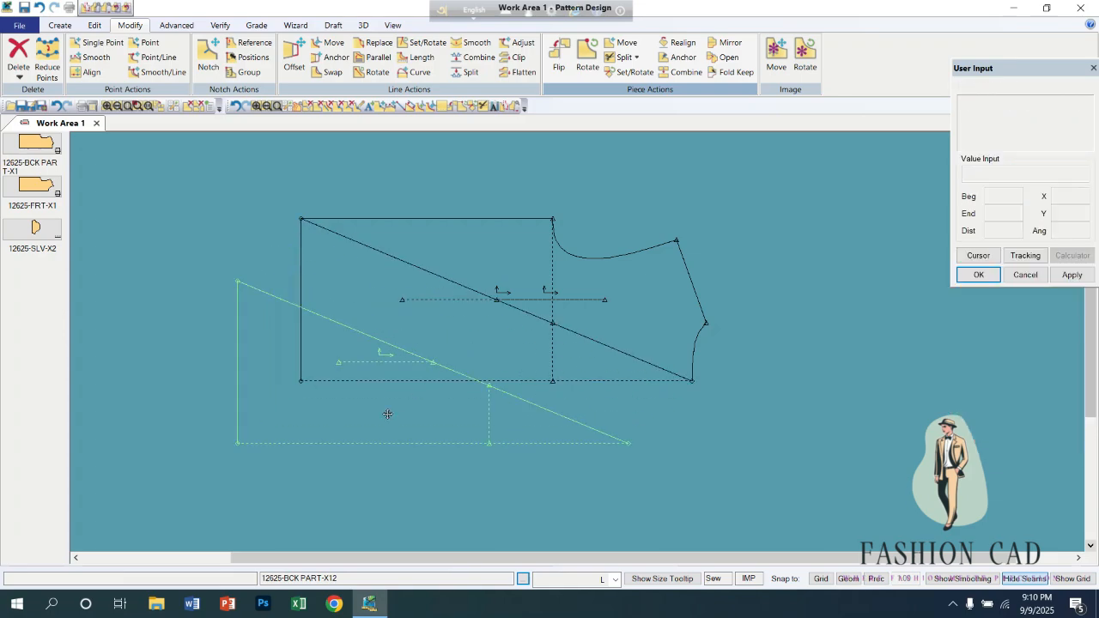
# Pull both split sections clear of back 12625-BCK PART-X1, then set them against each other along the diagonal with the original beside them.
pyautogui.click(498, 339)
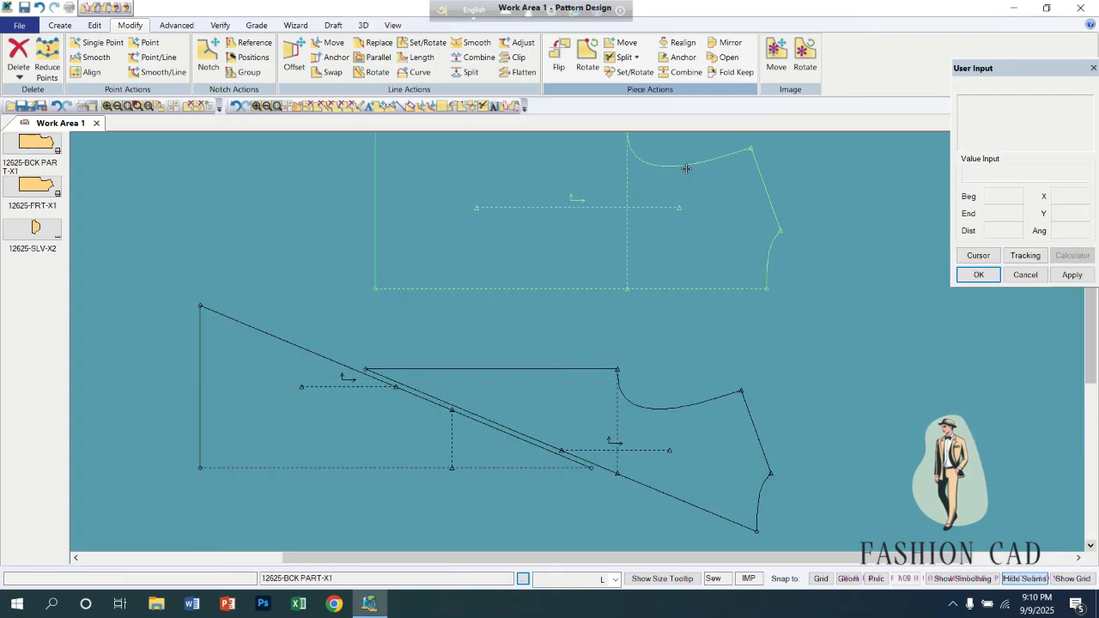
pyautogui.click(755, 312)
pyautogui.moveTo(413, 438); pyautogui.dragTo(366, 479)
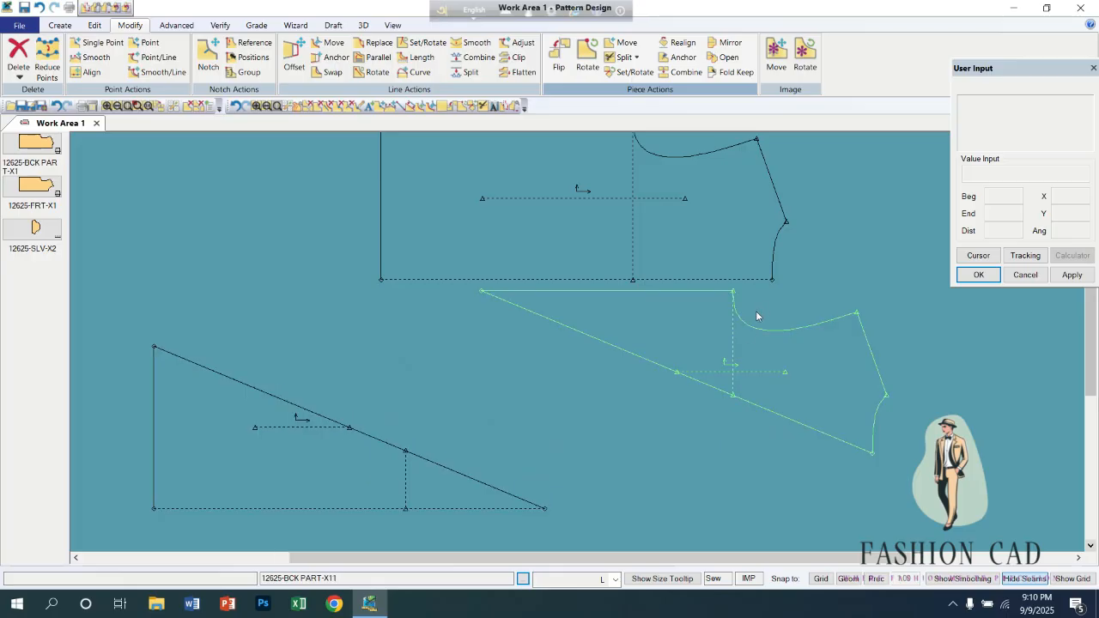
pyautogui.moveTo(750, 317); pyautogui.dragTo(479, 334)
pyautogui.moveTo(597, 268); pyautogui.dragTo(631, 277)
pyautogui.moveTo(479, 413); pyautogui.dragTo(344, 356)
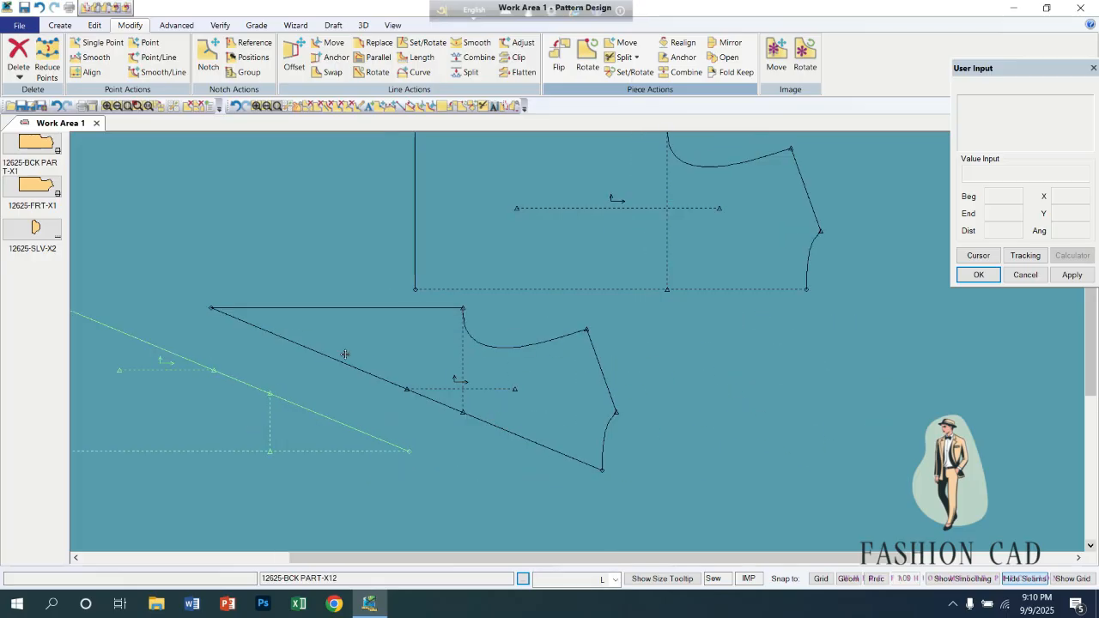
pyautogui.moveTo(306, 409); pyautogui.dragTo(414, 397)
pyautogui.moveTo(448, 336); pyautogui.dragTo(338, 260)
pyautogui.moveTo(551, 253); pyautogui.dragTo(587, 362)
pyautogui.scroll(-3, 582, 375)
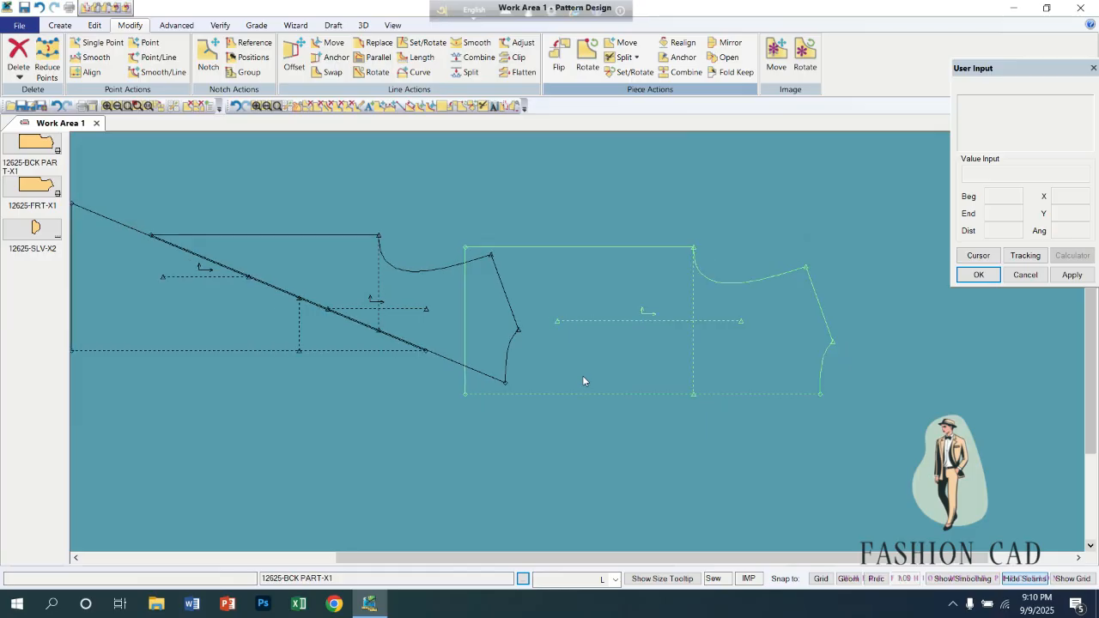
# Delete the split sections 12625-BCK PART-X12 and 12625-BCK PART-X11 from the work area.
pyautogui.rightClick(365, 313)
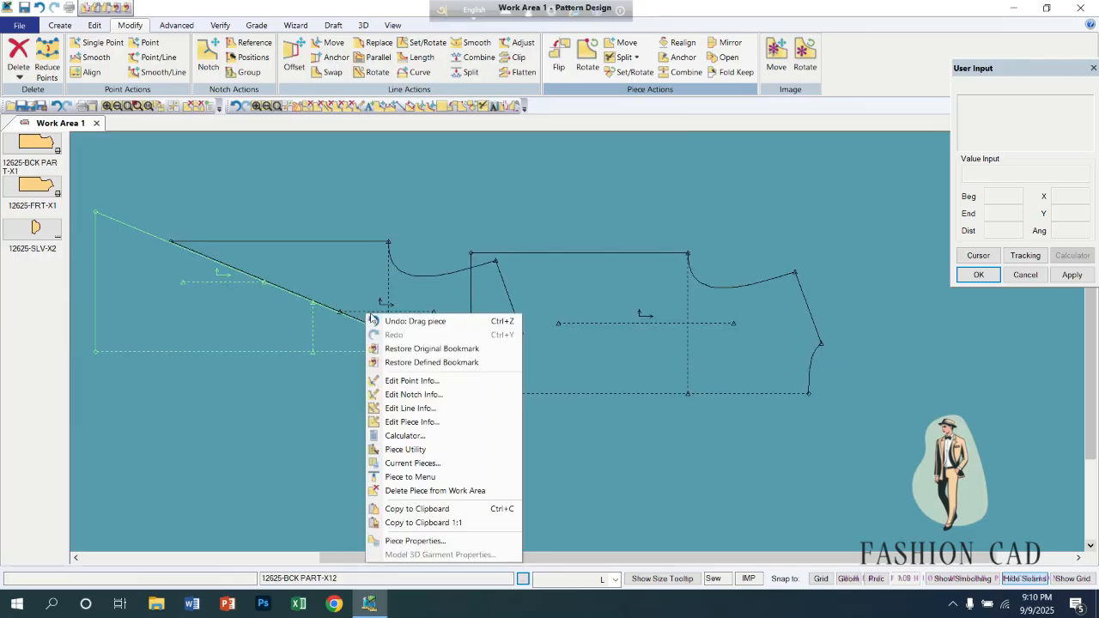
pyautogui.click(422, 492)
pyautogui.rightClick(315, 294)
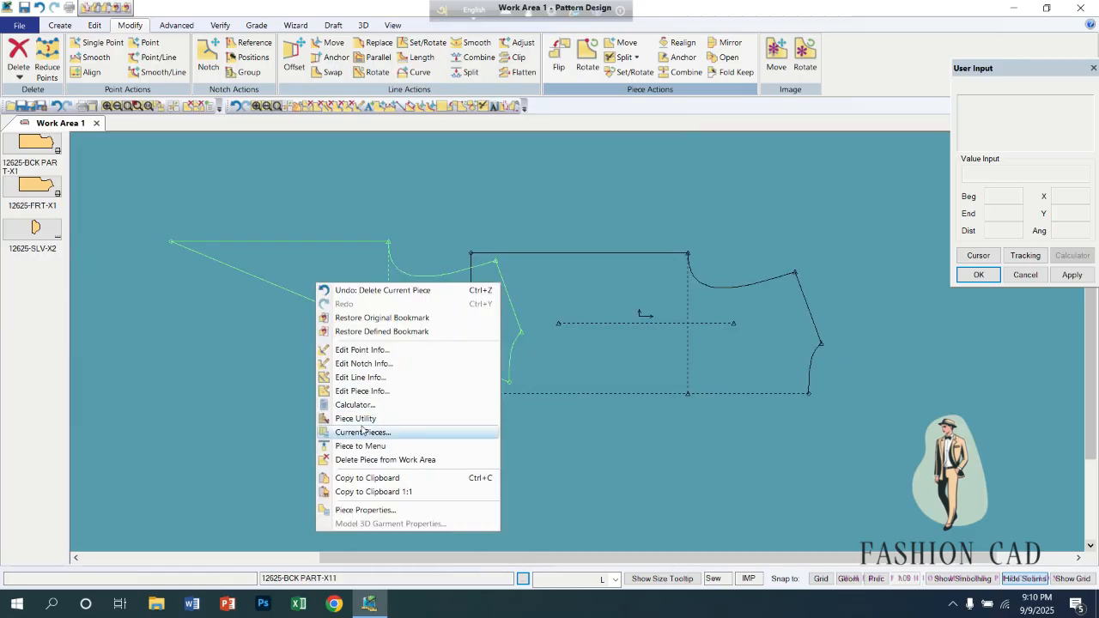
pyautogui.click(353, 459)
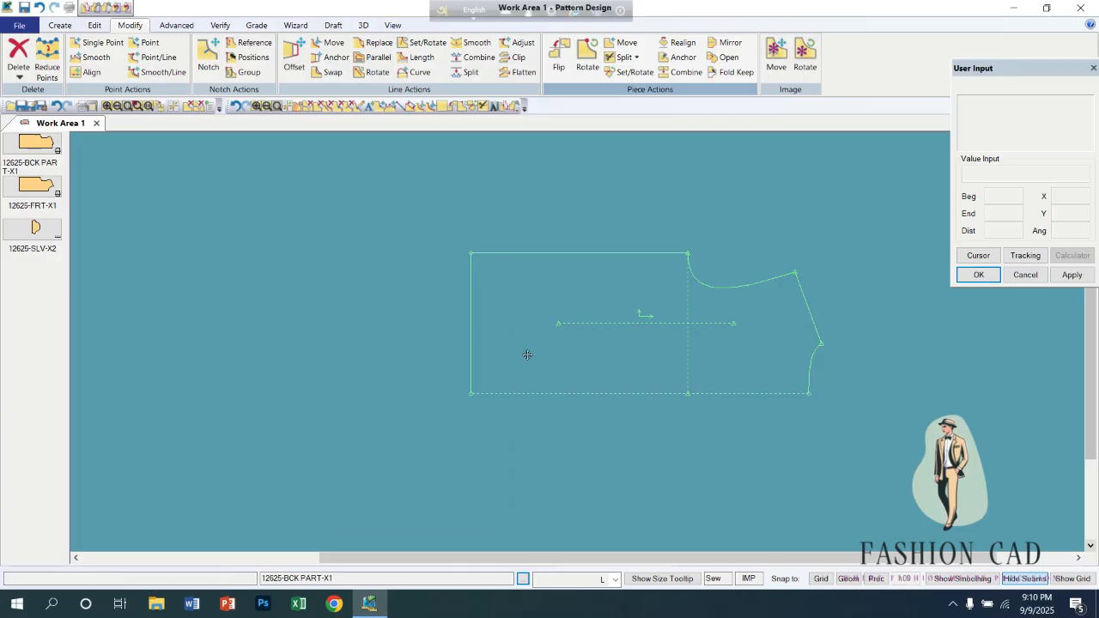
# Draw a horizontal two-point line about 27.5 long on the back piece, from the hem to the shoulder line near the neck point.
pyautogui.click(635, 57)
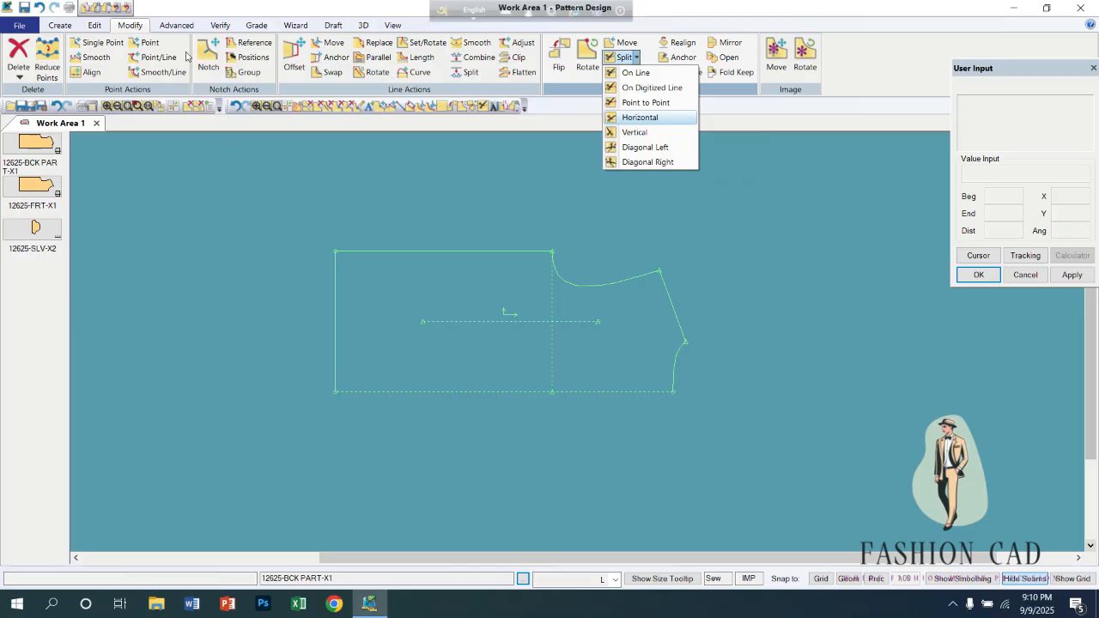
pyautogui.click(64, 24)
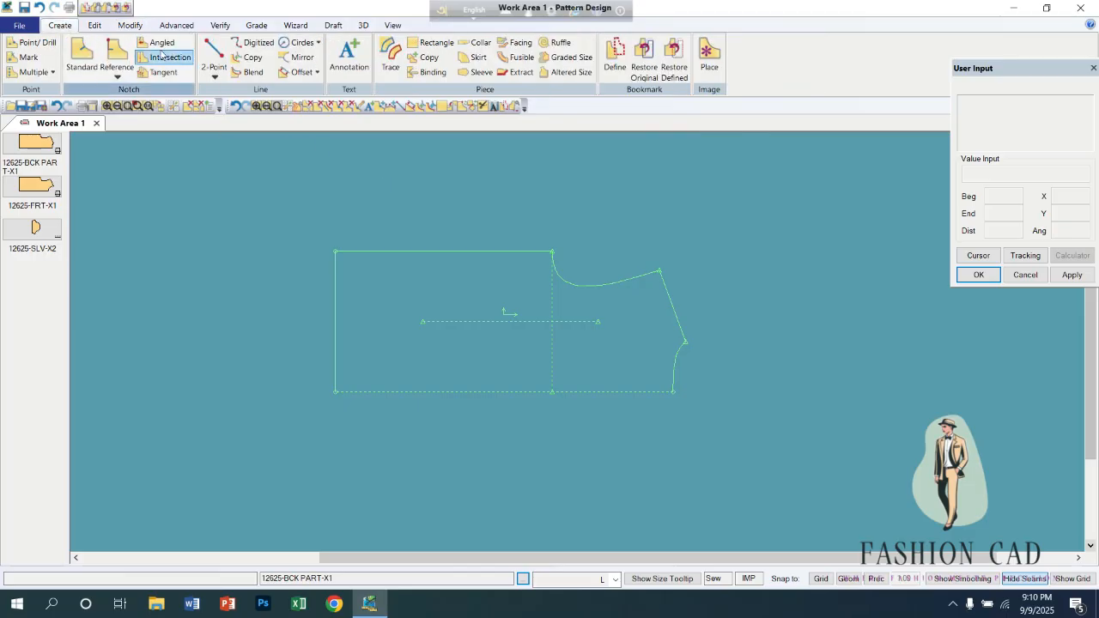
pyautogui.click(214, 53)
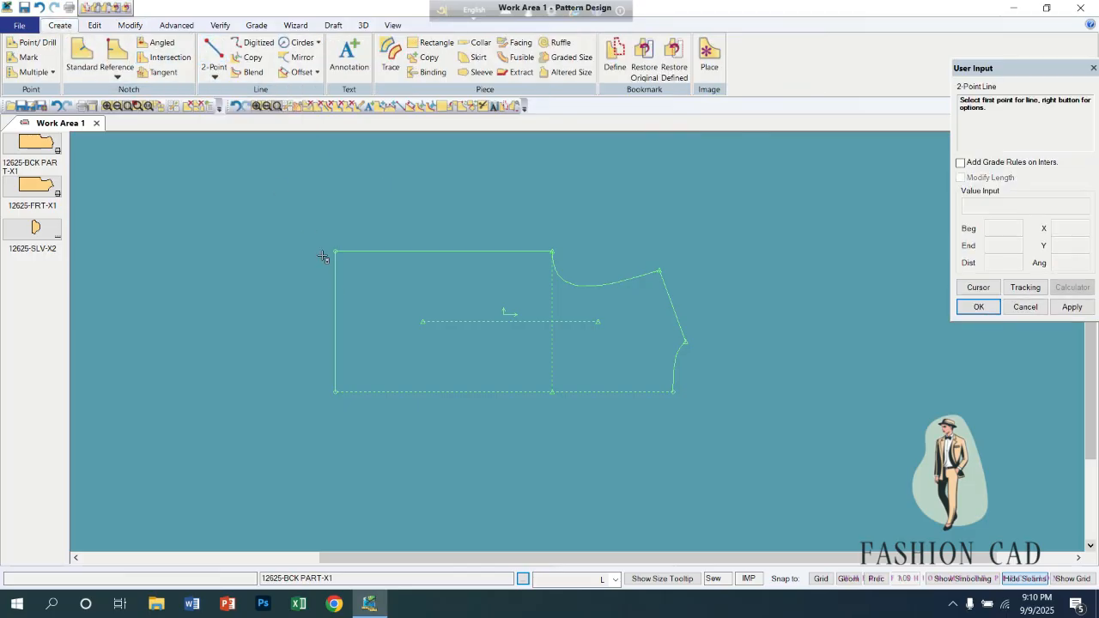
pyautogui.click(334, 333)
pyautogui.rightClick(500, 184)
pyautogui.click(463, 447)
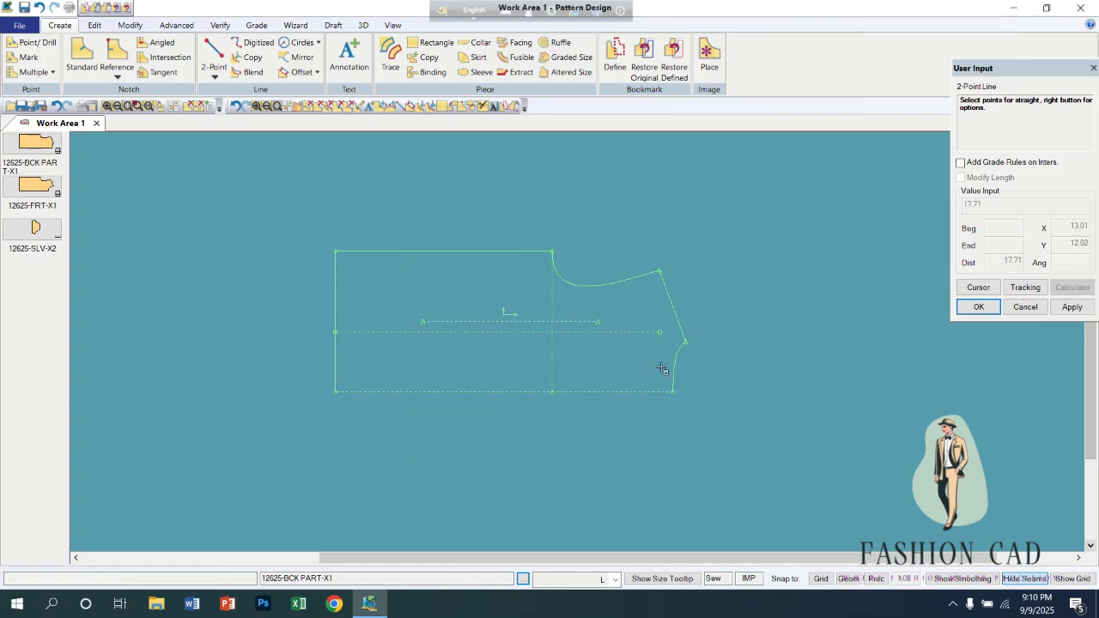
pyautogui.click(680, 341)
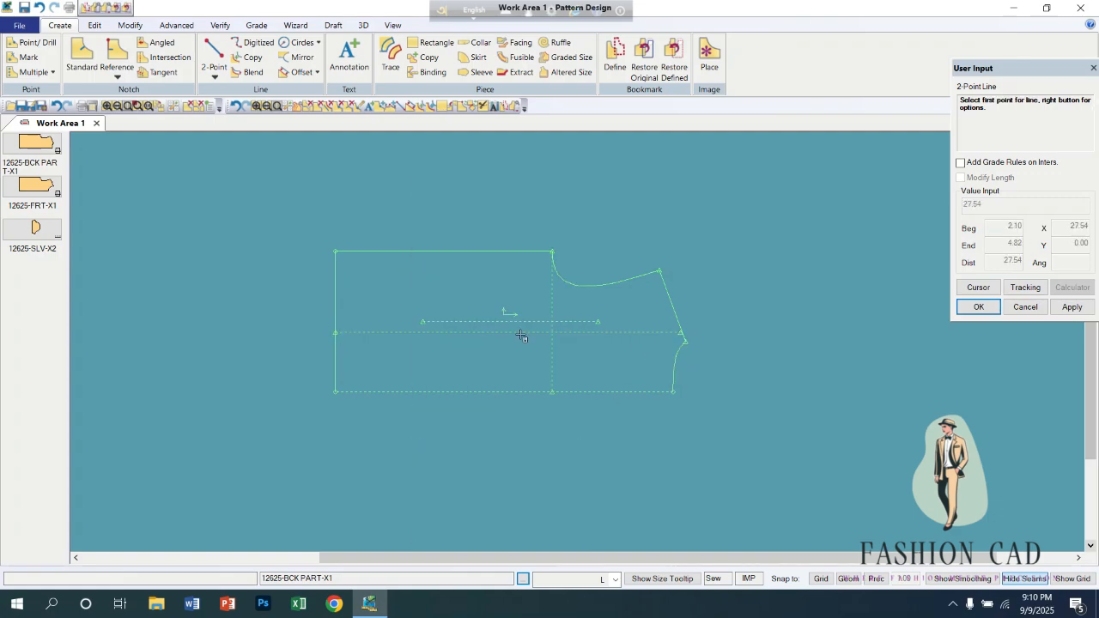
# Draw a vertical two-point line about 11.2 long across the back piece, from the side seam to the fold edge.
pyautogui.click(435, 252)
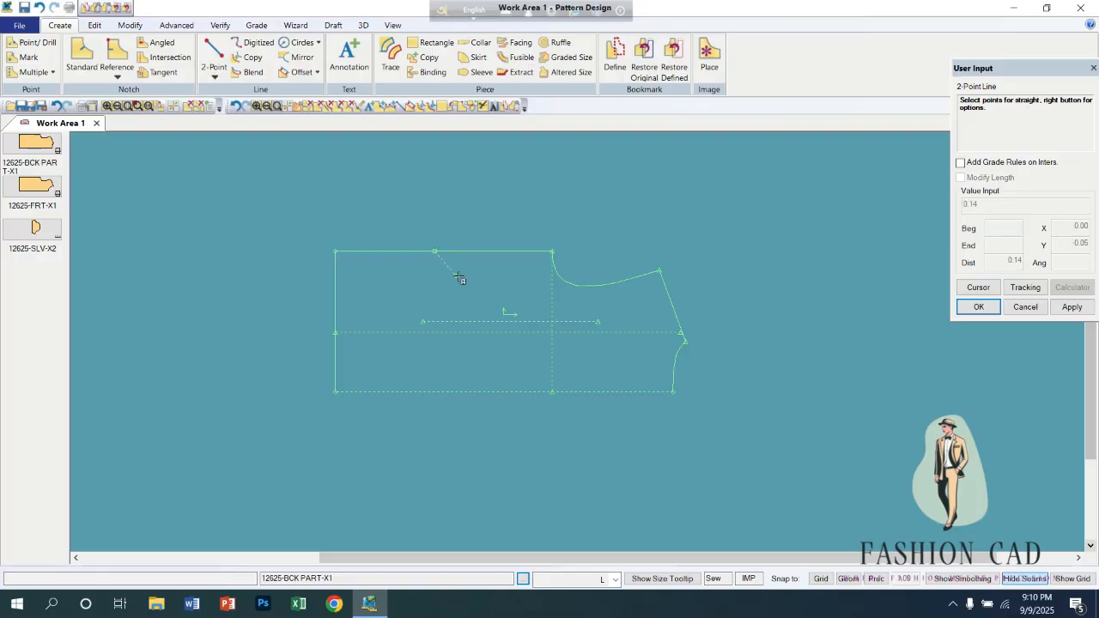
pyautogui.rightClick(525, 224)
pyautogui.click(483, 489)
pyautogui.click(438, 394)
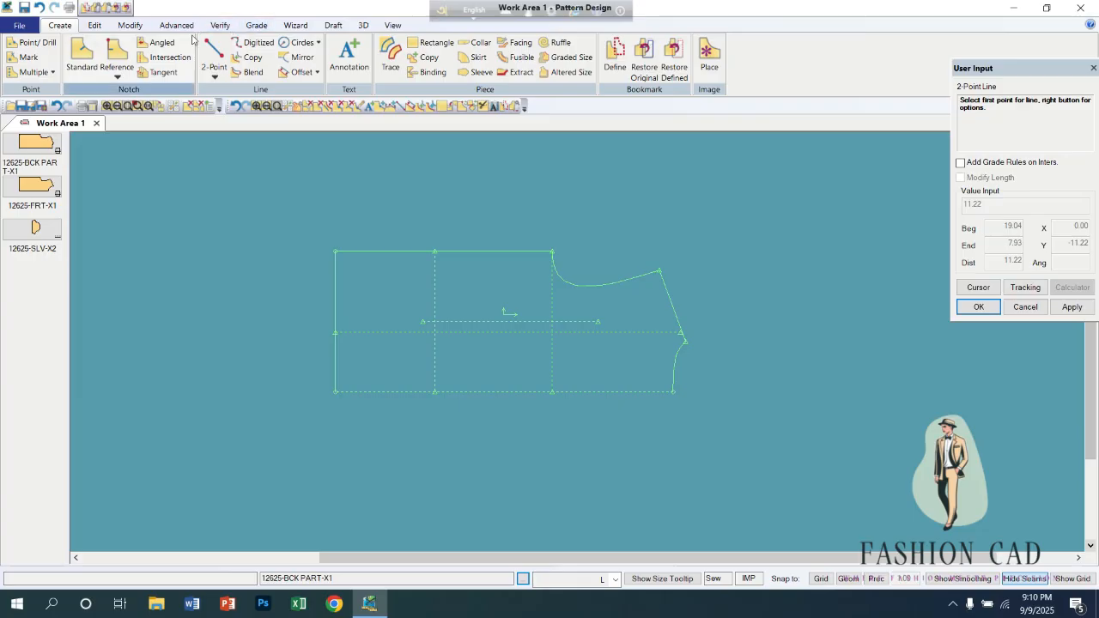
# Split 12625-BCK PART-X1 horizontally at the drawn lengthwise line and accept the suggested names for both sections.
pyautogui.click(130, 26)
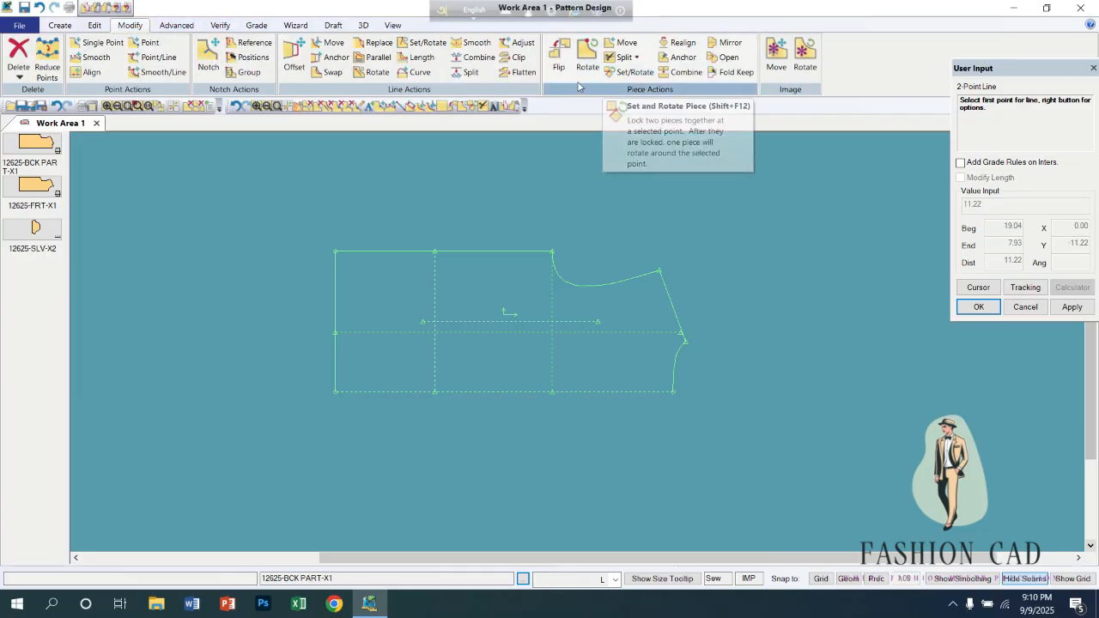
pyautogui.click(637, 58)
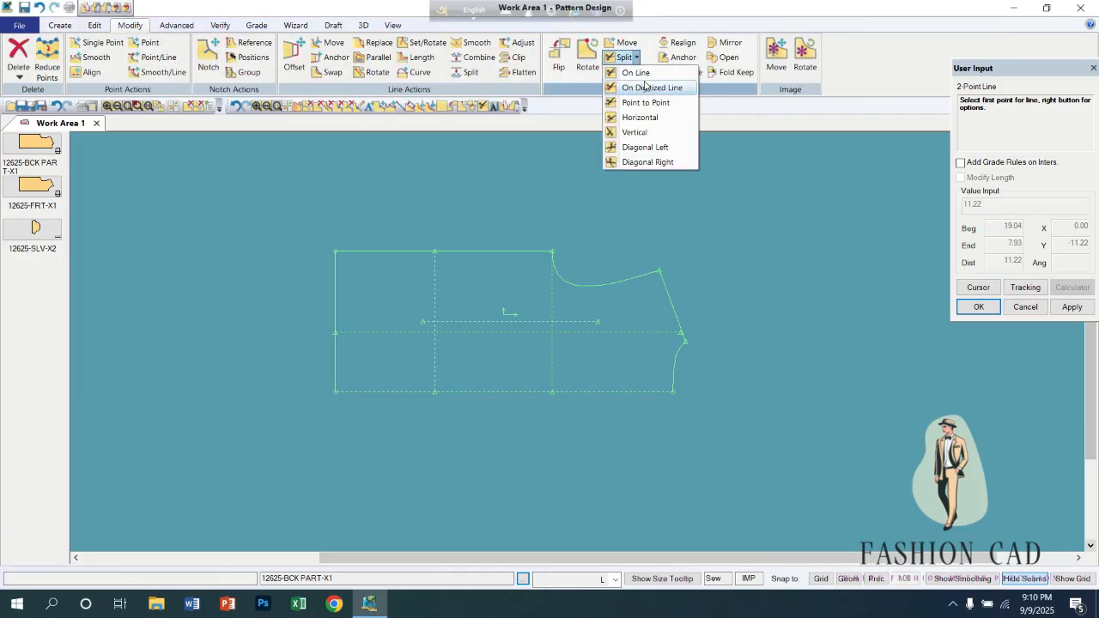
pyautogui.click(640, 118)
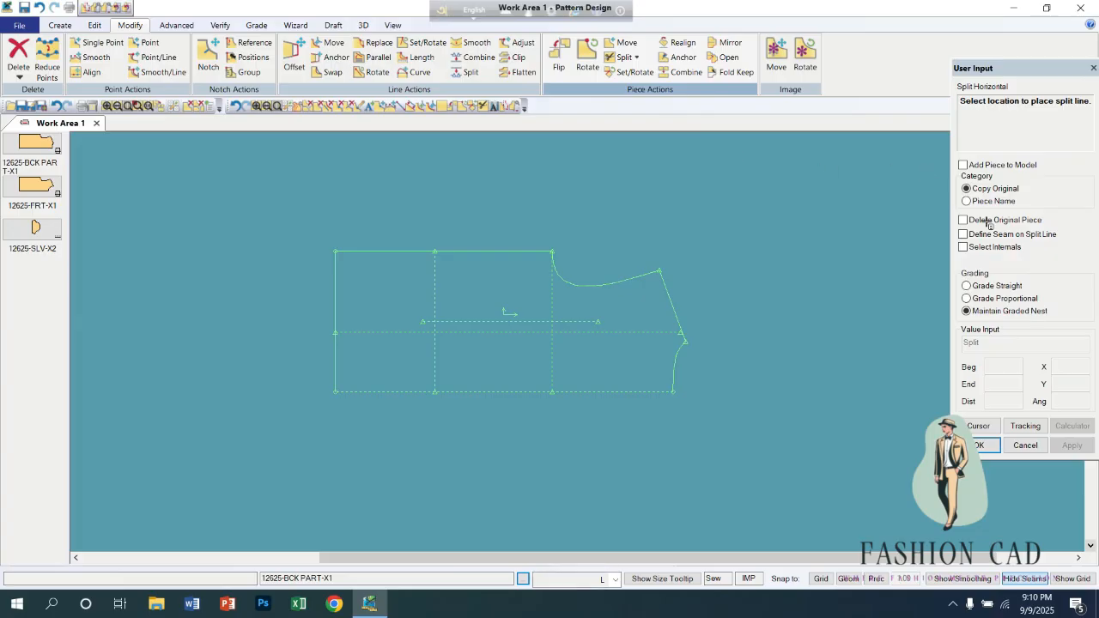
pyautogui.click(603, 338)
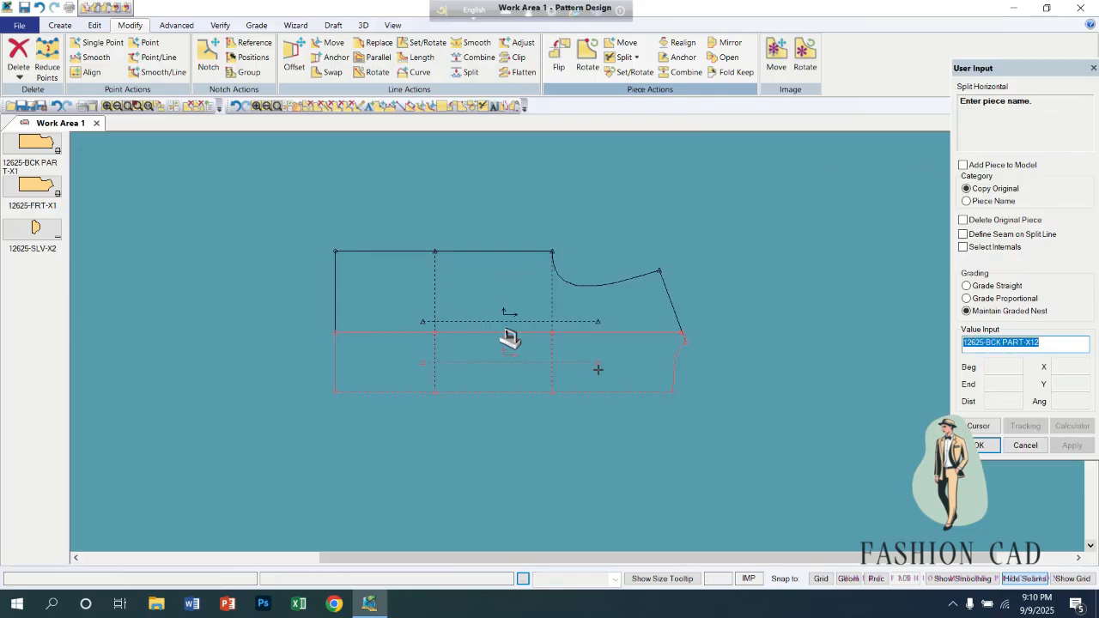
pyautogui.press('Return')
pyautogui.rightClick(762, 398)
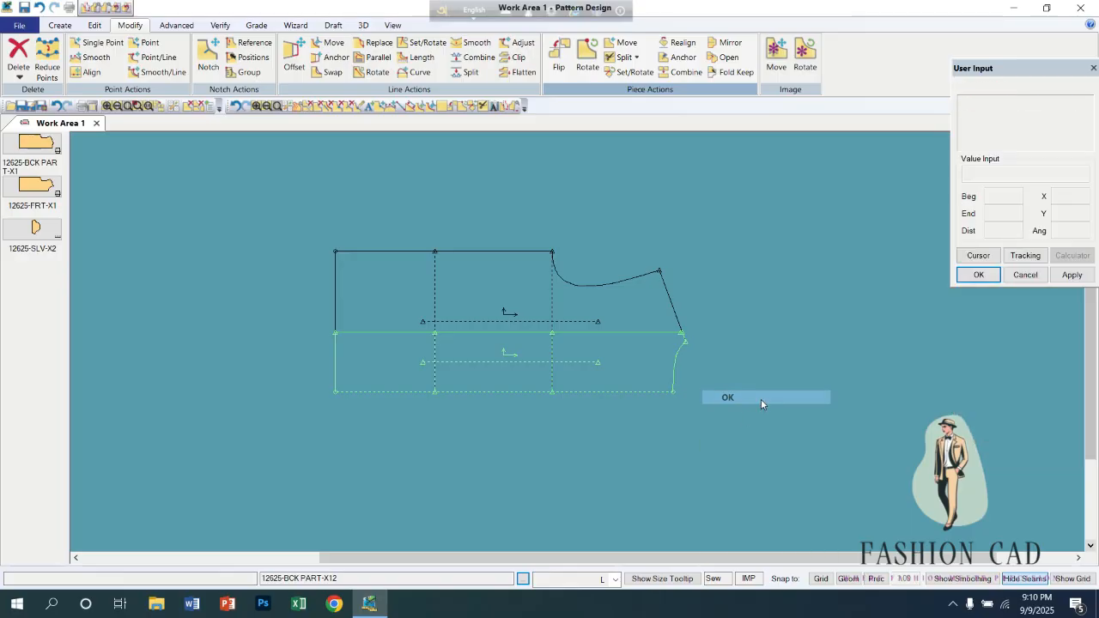
pyautogui.click(761, 398)
# Move the two horizontally split sections clear of the original back and arrange them one above the other beside it.
pyautogui.click(586, 486)
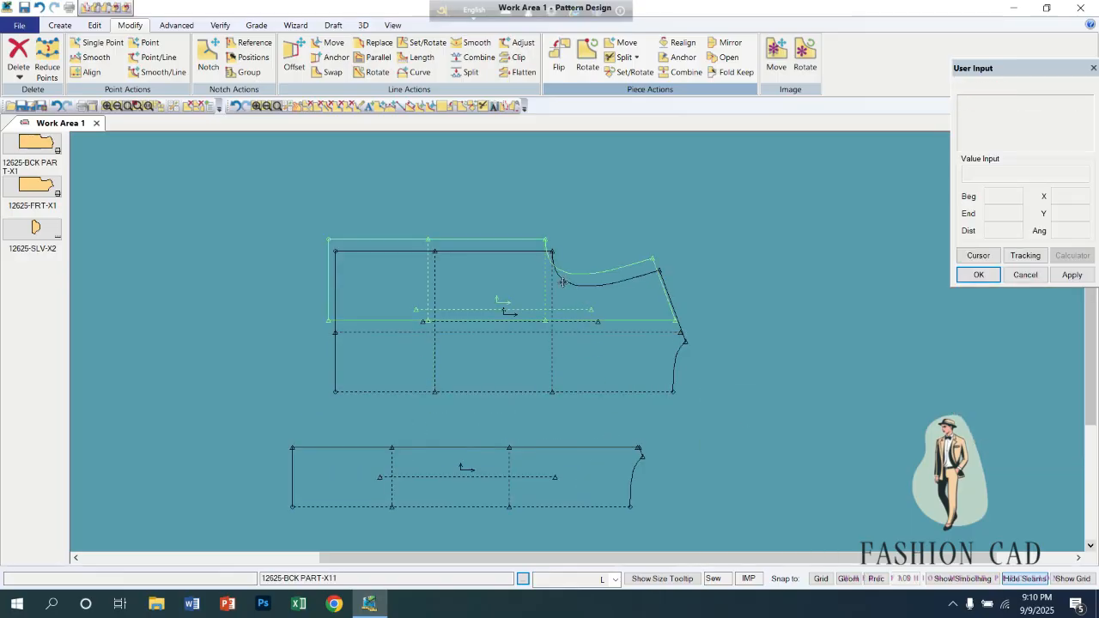
pyautogui.click(512, 190)
pyautogui.click(802, 319)
pyautogui.click(306, 328)
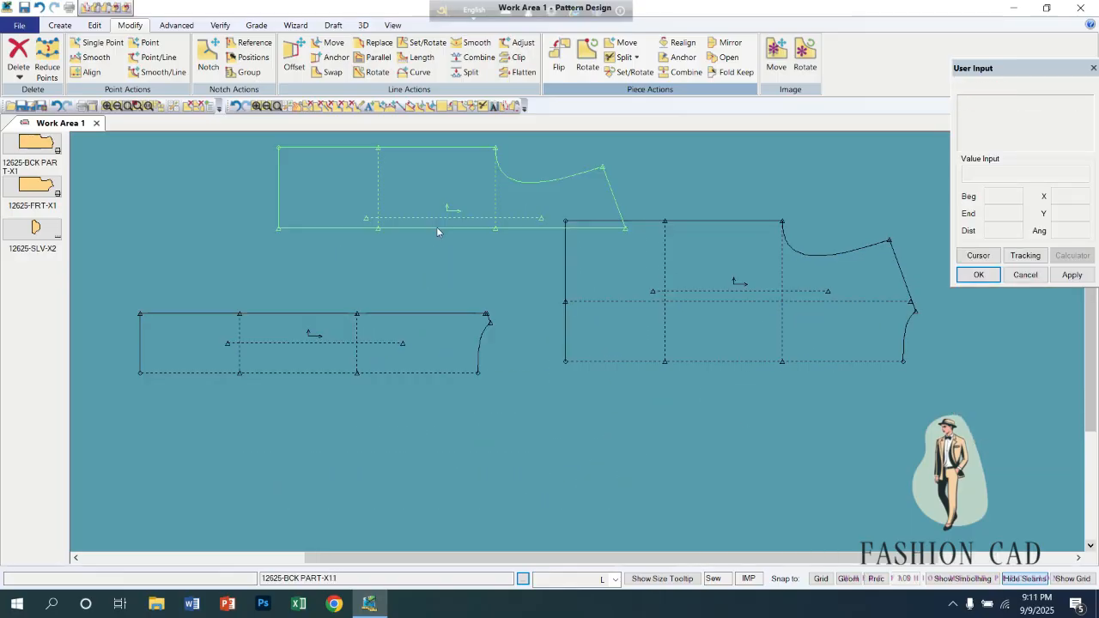
pyautogui.click(433, 206)
pyautogui.click(239, 267)
pyautogui.click(650, 348)
pyautogui.click(637, 375)
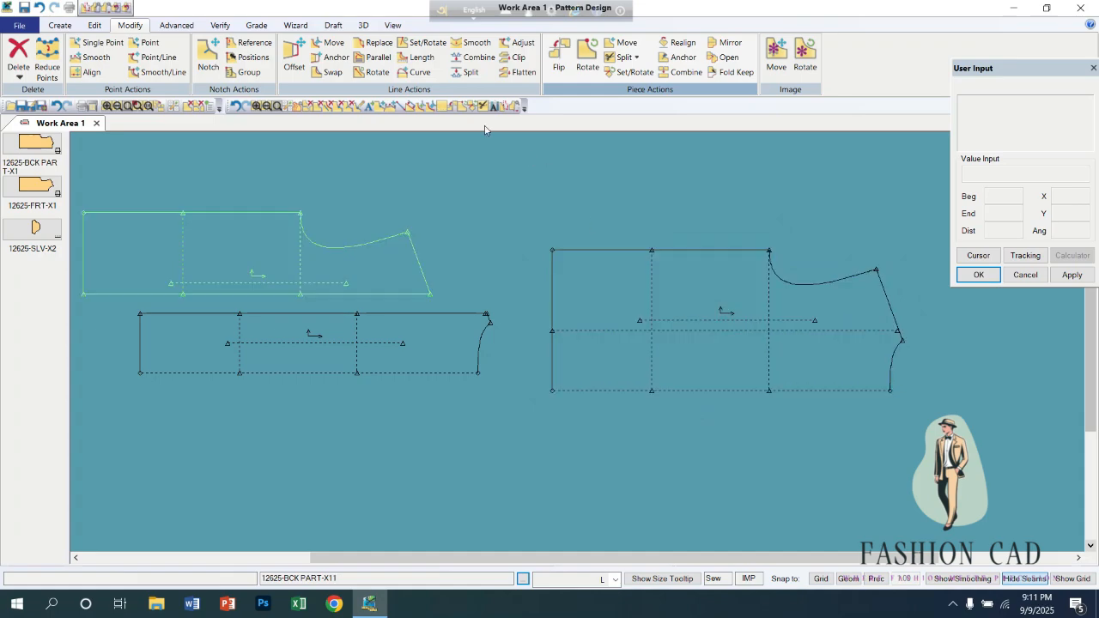
# Split 12625-BCK PART-X1 vertically at the drawn crosswise line between hem and armhole, and pull both new sections clear of the original.
pyautogui.click(636, 57)
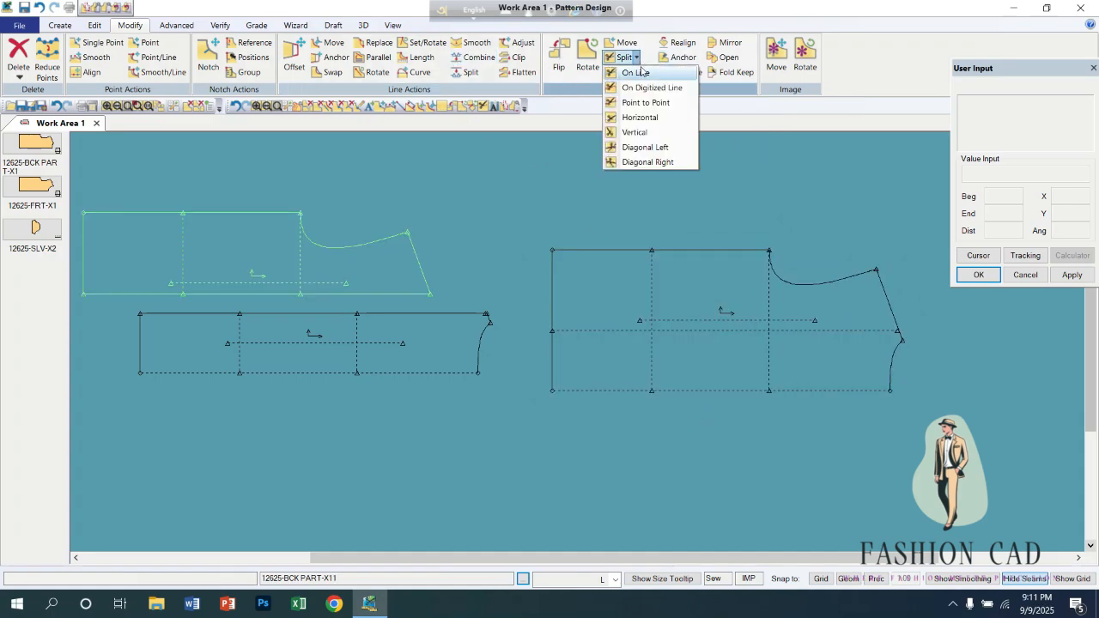
pyautogui.click(638, 133)
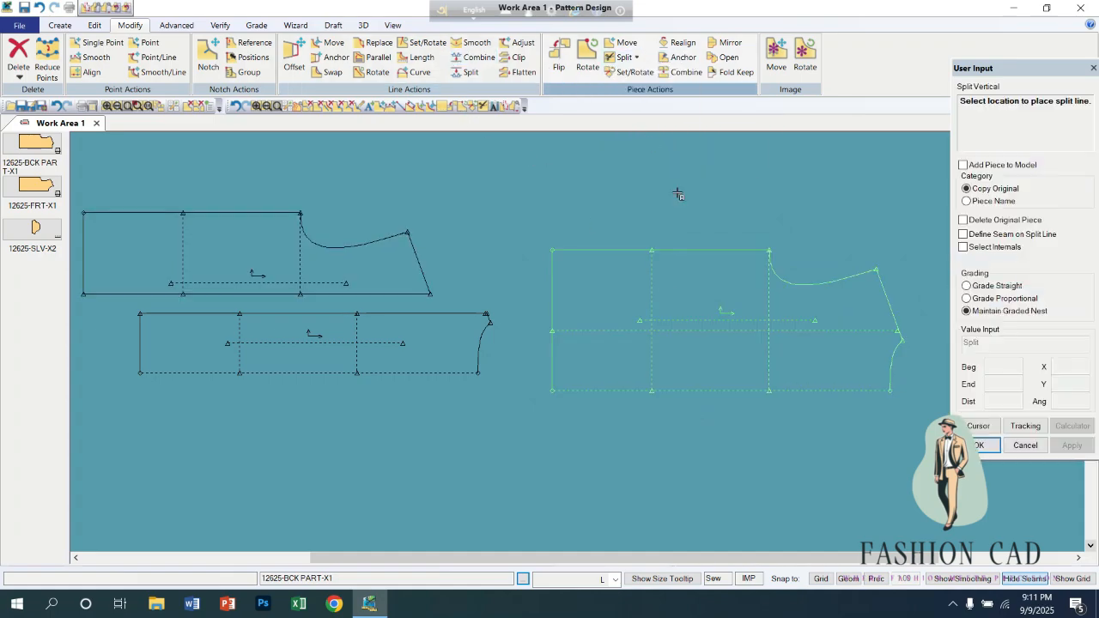
pyautogui.click(656, 297)
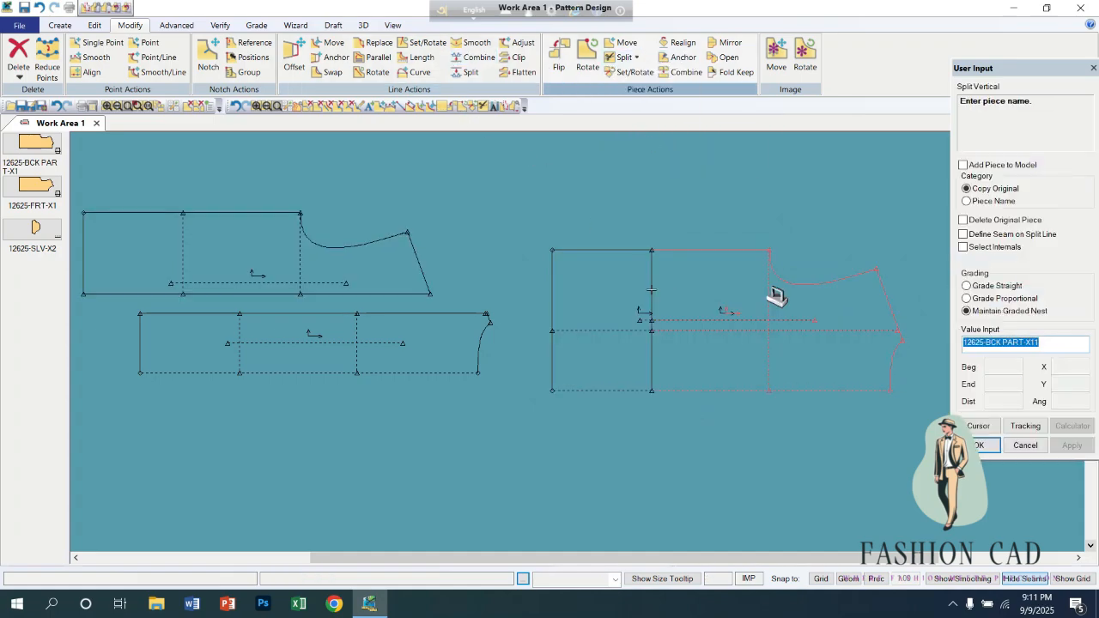
pyautogui.press('Return')
pyautogui.rightClick(600, 282)
pyautogui.click(599, 281)
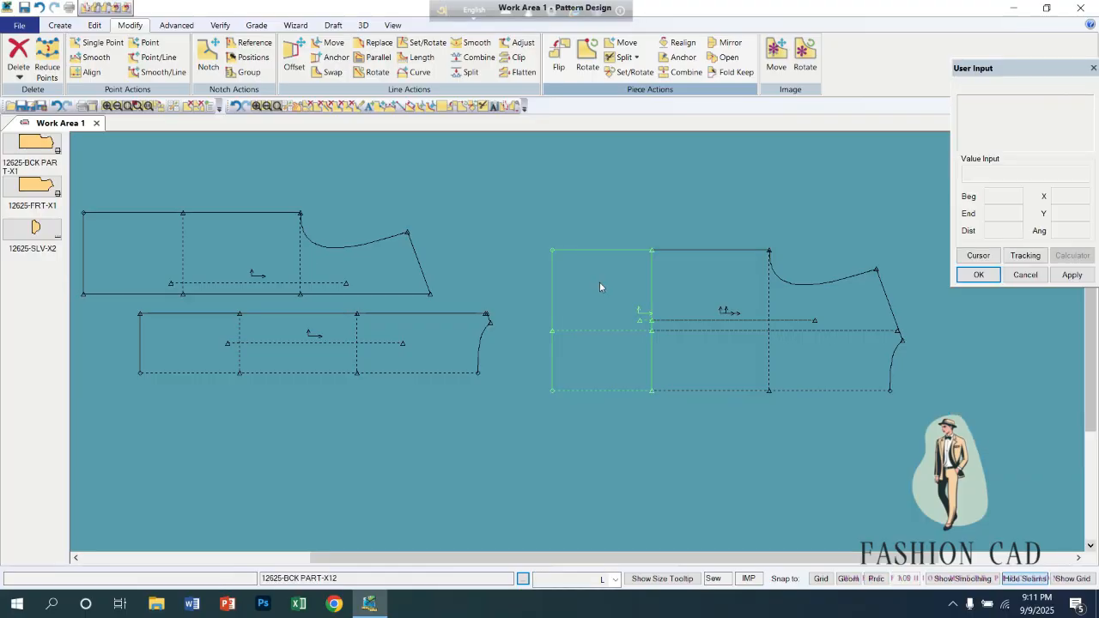
pyautogui.moveTo(599, 283); pyautogui.dragTo(420, 239)
pyautogui.moveTo(652, 309); pyautogui.dragTo(279, 243)
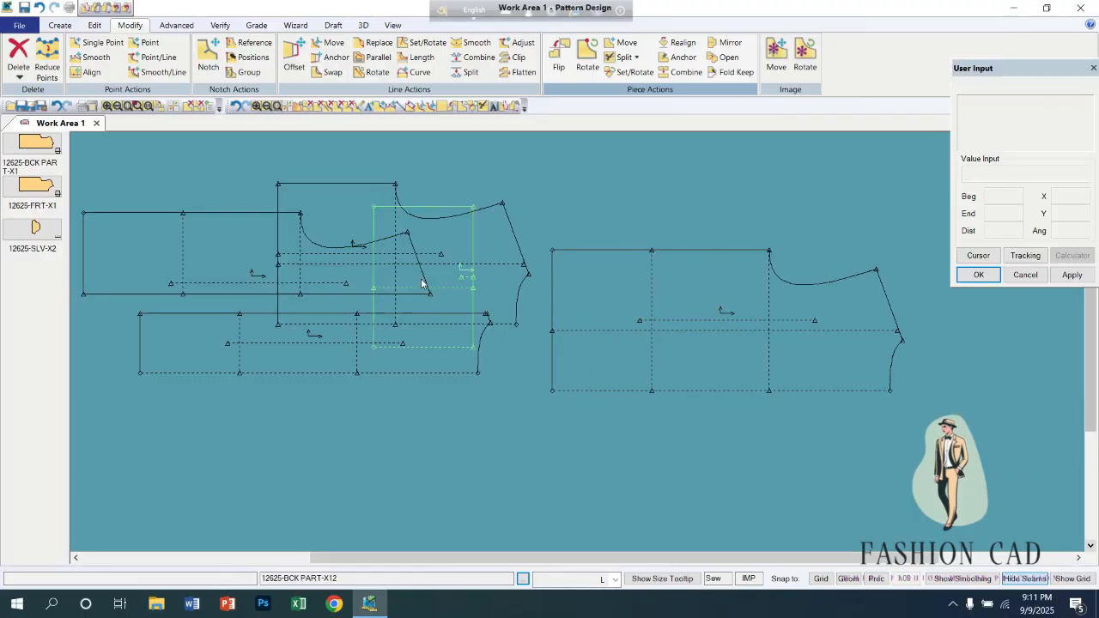
# Clear all pieces from the work area and place a fresh 12625-BCK PART-X1 in it.
pyautogui.click(291, 218)
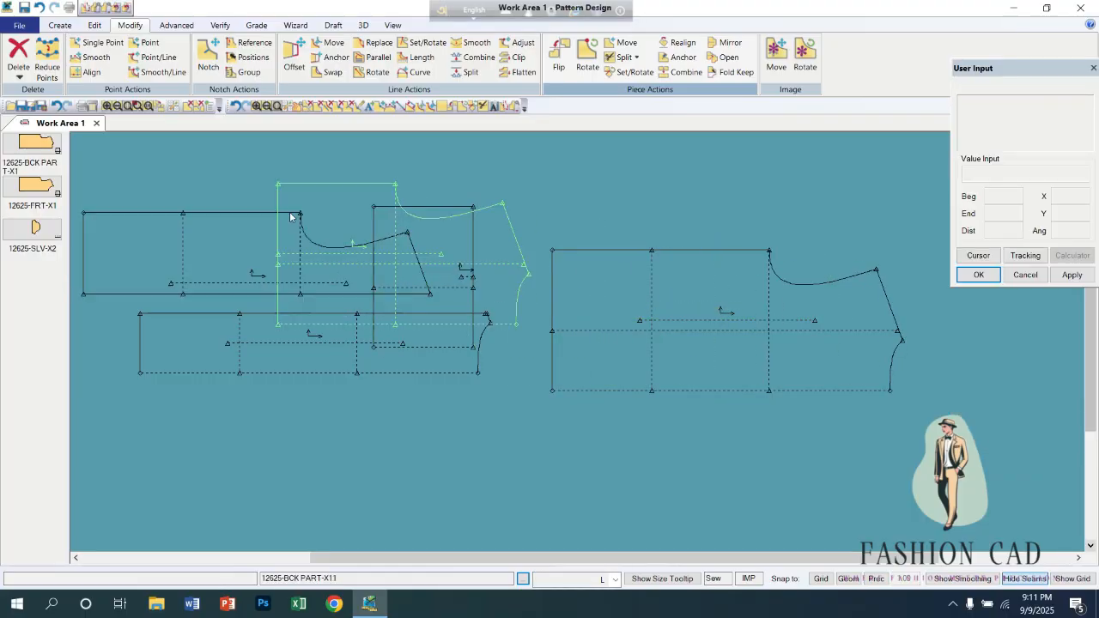
pyautogui.click(307, 111)
pyautogui.moveTo(45, 157); pyautogui.dragTo(466, 318)
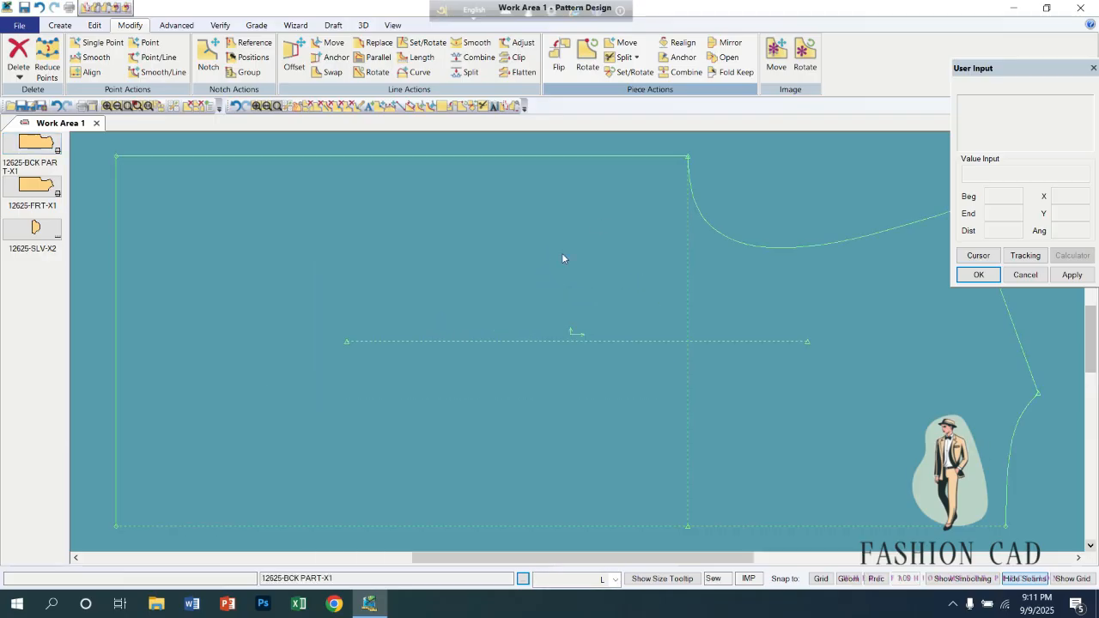
# Split the back Diagonal Left from a side-seam point near the hem, accepting the suggested names 12625-BCK PART-X11 and 12625-BCK PART-X12.
pyautogui.click(638, 58)
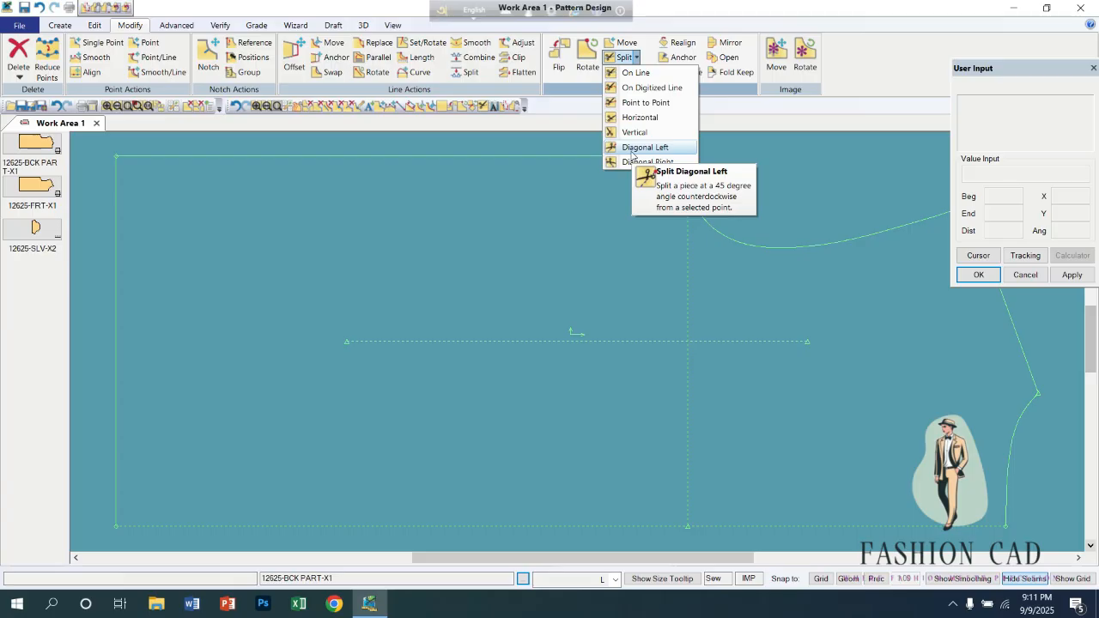
pyautogui.click(644, 148)
pyautogui.click(324, 188)
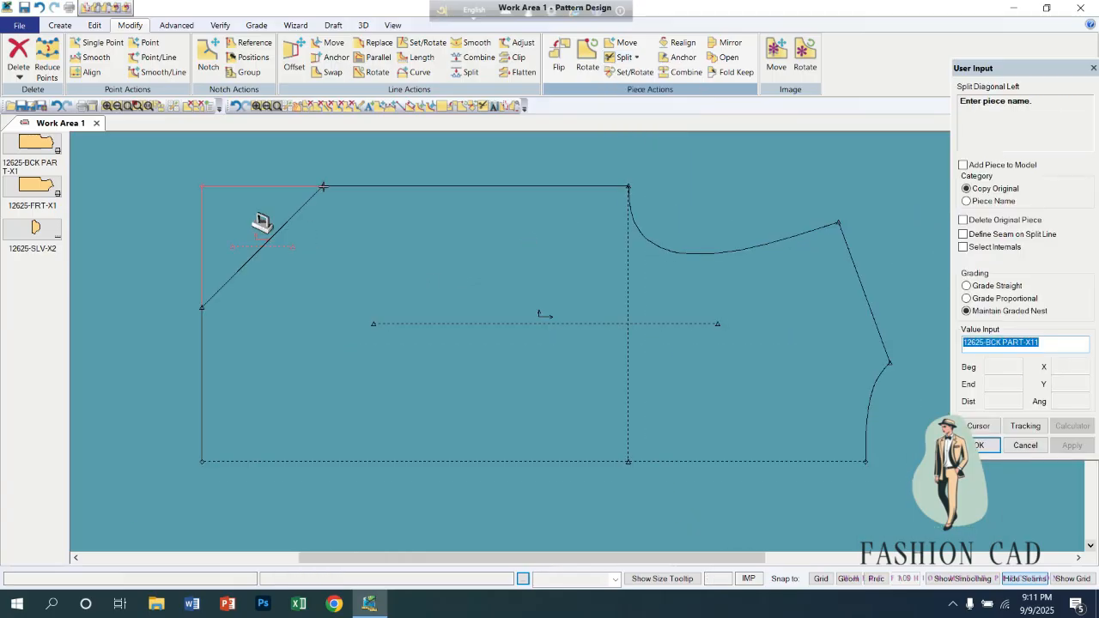
pyautogui.rightClick(333, 292)
pyautogui.click(336, 294)
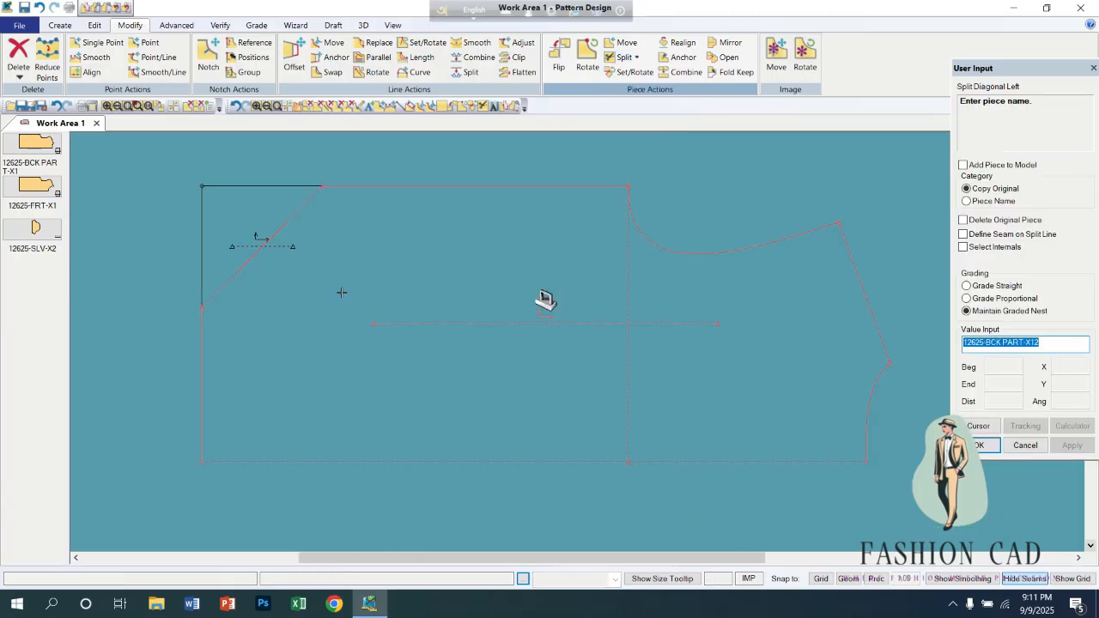
pyautogui.rightClick(341, 292)
pyautogui.click(345, 294)
pyautogui.rightClick(302, 276)
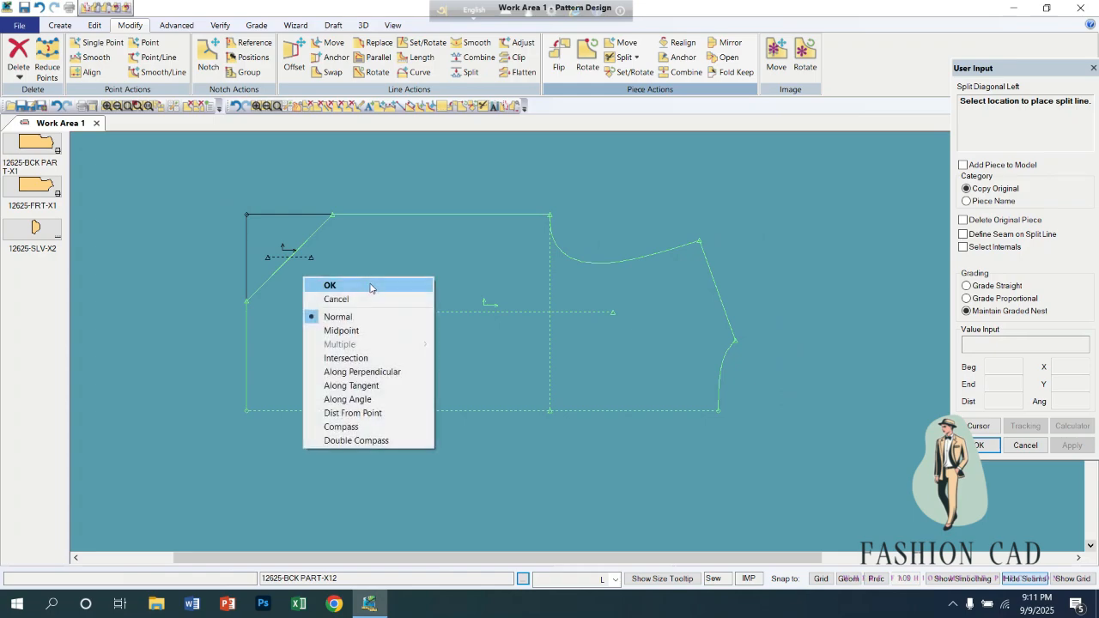
pyautogui.click(308, 282)
# Separate the original back from the Diagonal Left sections and set the cut-off corner triangle over the larger section.
pyautogui.moveTo(249, 232); pyautogui.dragTo(221, 442)
pyautogui.moveTo(401, 238); pyautogui.dragTo(414, 138)
pyautogui.moveTo(386, 429); pyautogui.dragTo(368, 364)
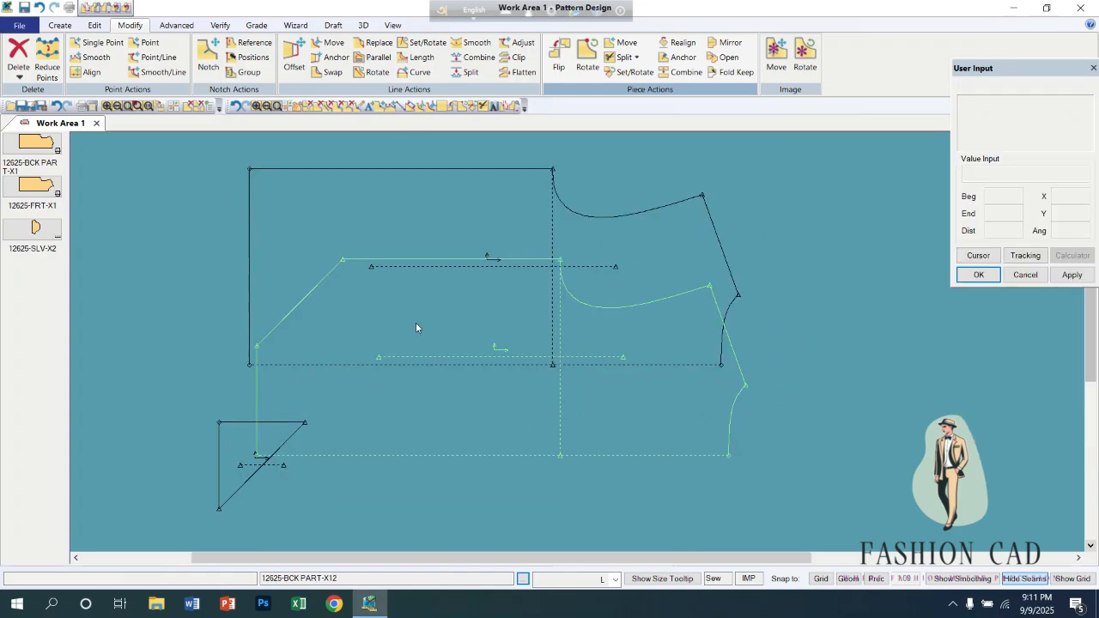
pyautogui.moveTo(479, 207); pyautogui.dragTo(684, 146)
pyautogui.moveTo(467, 407); pyautogui.dragTo(370, 340)
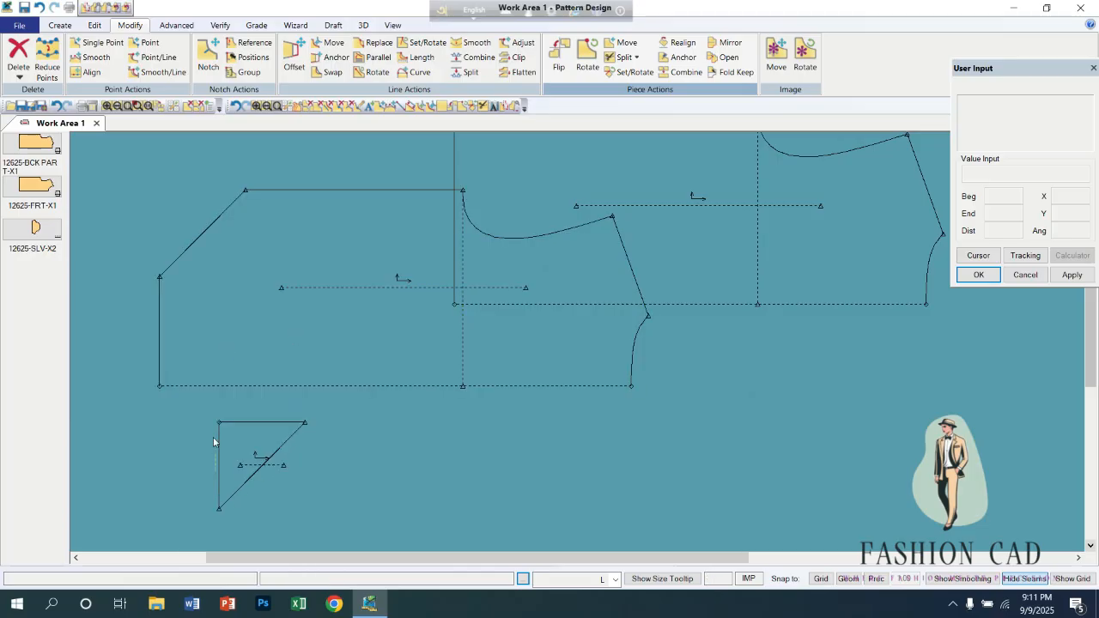
pyautogui.moveTo(266, 485); pyautogui.dragTo(250, 357)
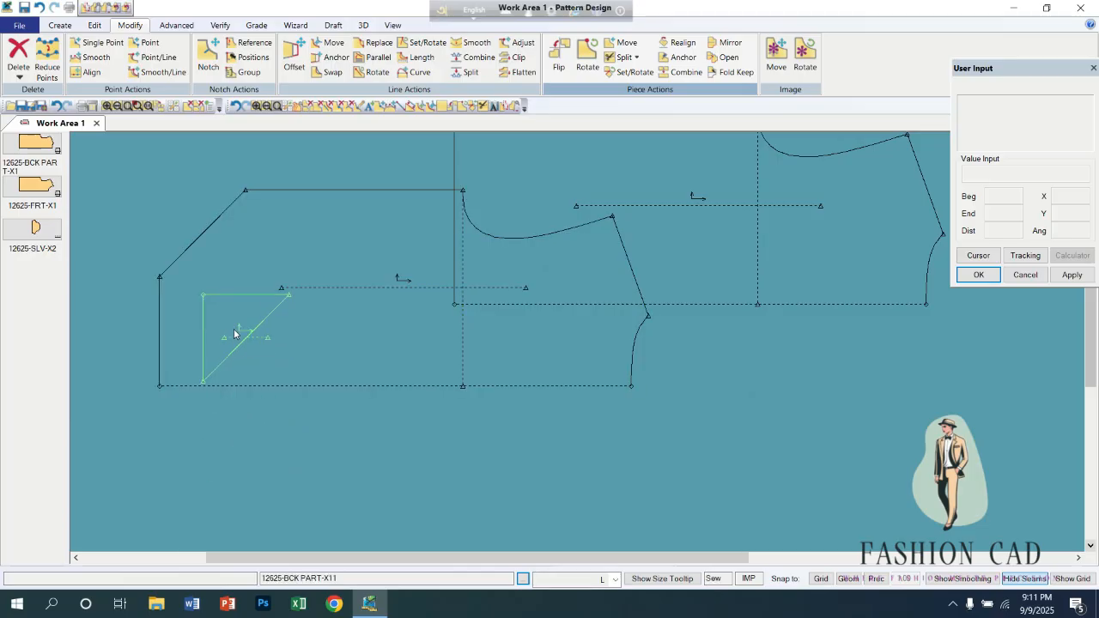
# Delete the Diagonal Left sections 12625-BCK PART-X11 and 12625-BCK PART-X12 from the work area.
pyautogui.rightClick(244, 309)
pyautogui.click(287, 487)
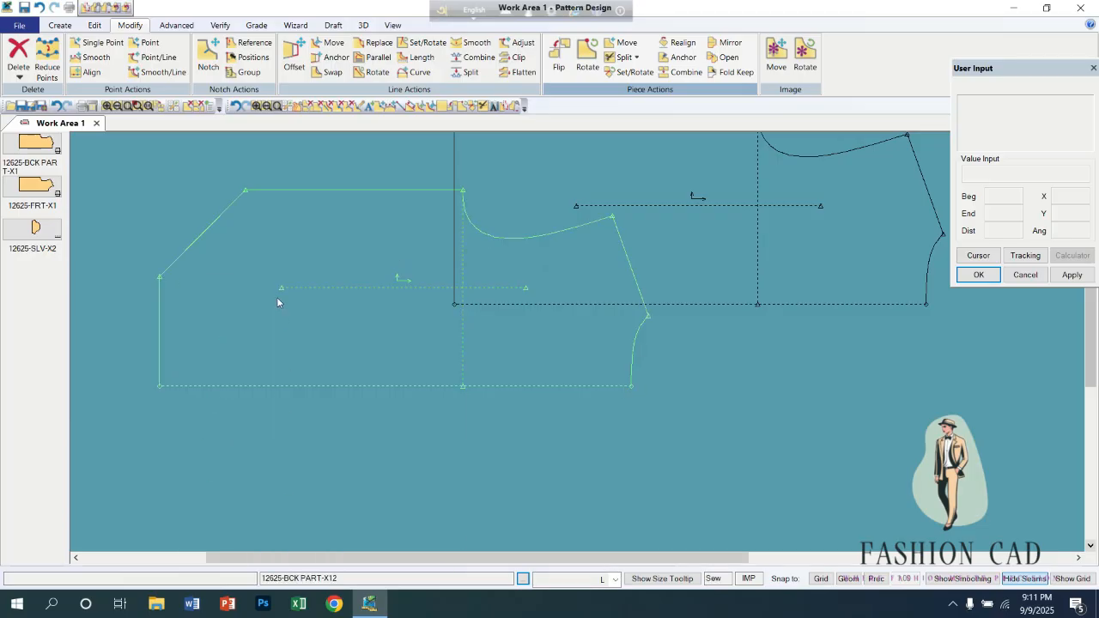
pyautogui.rightClick(277, 298)
pyautogui.click(318, 477)
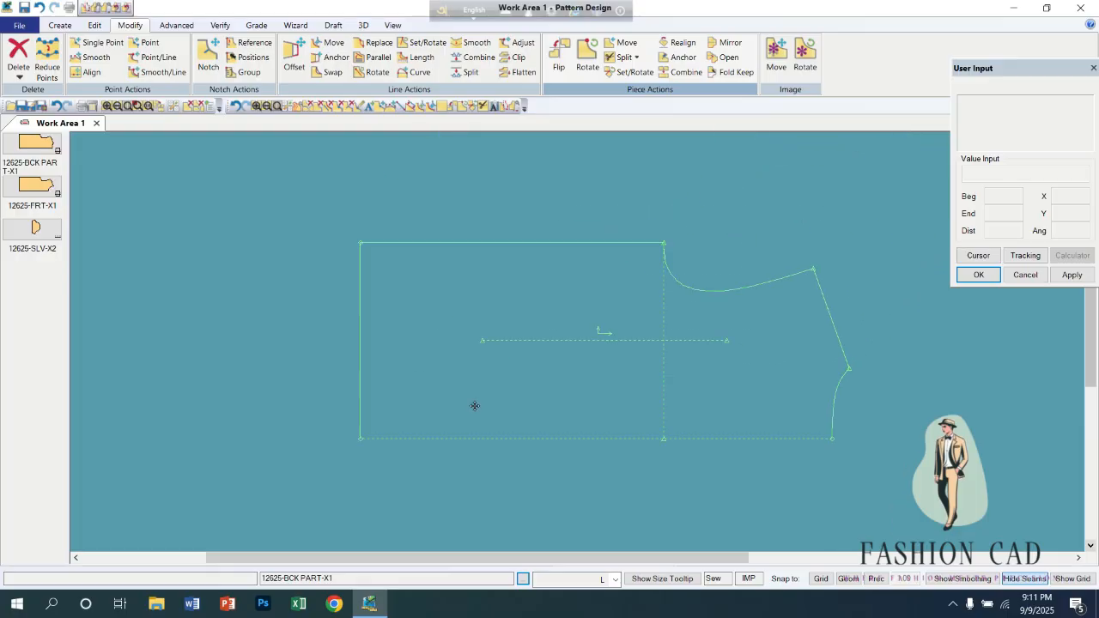
# Split 12625-BCK PART-X1 Diagonal Right from about the middle of the hem, accepting the suggested names for both sections.
pyautogui.click(635, 58)
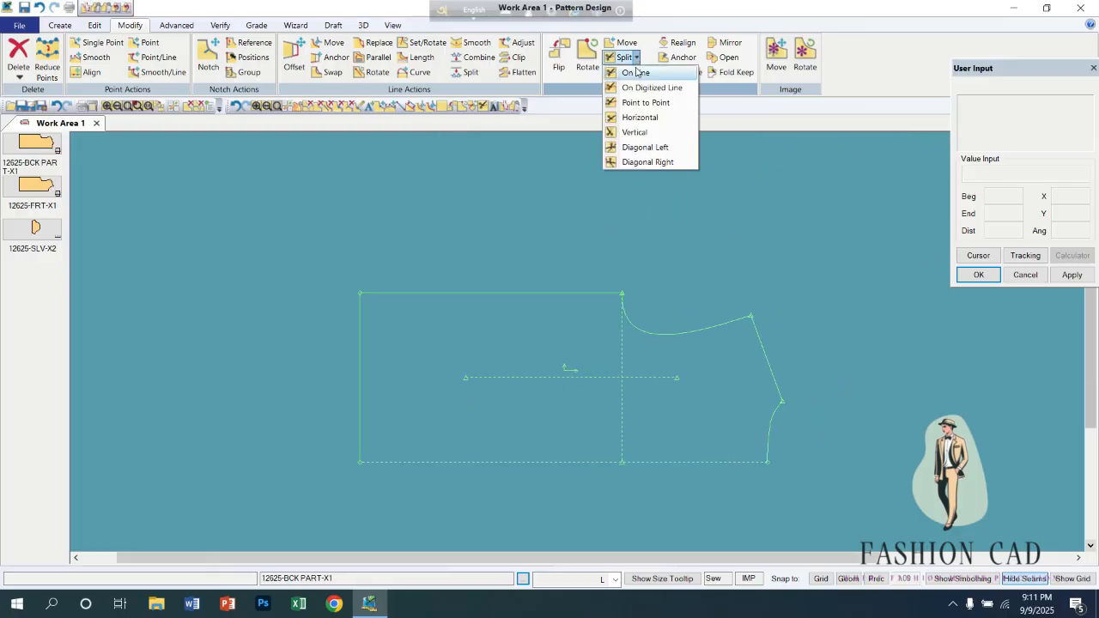
pyautogui.click(637, 163)
pyautogui.click(363, 385)
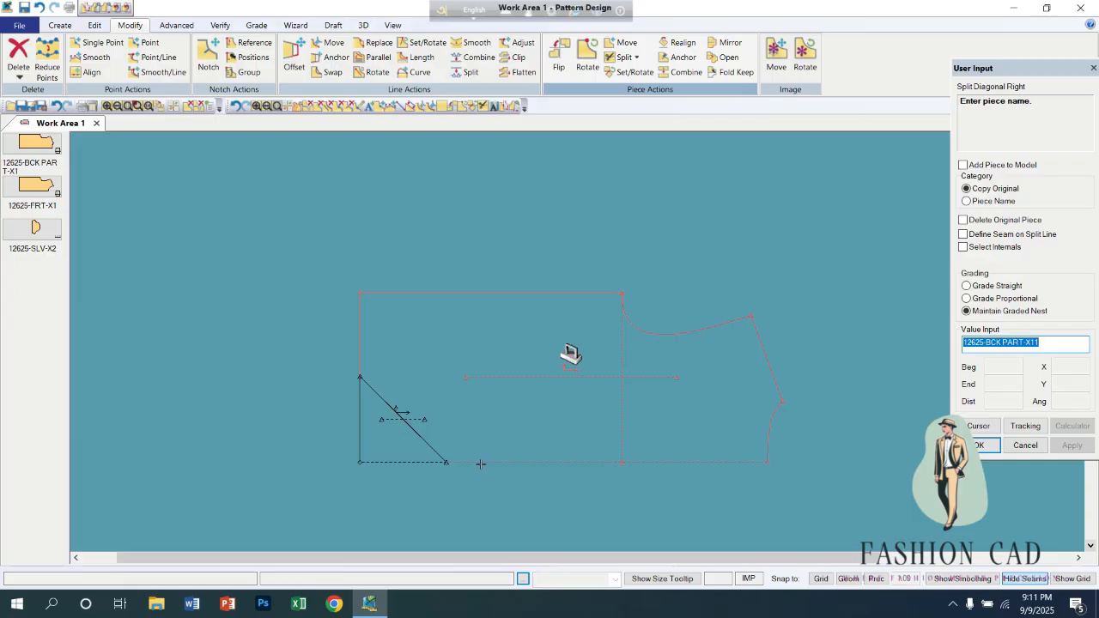
pyautogui.press('Return')
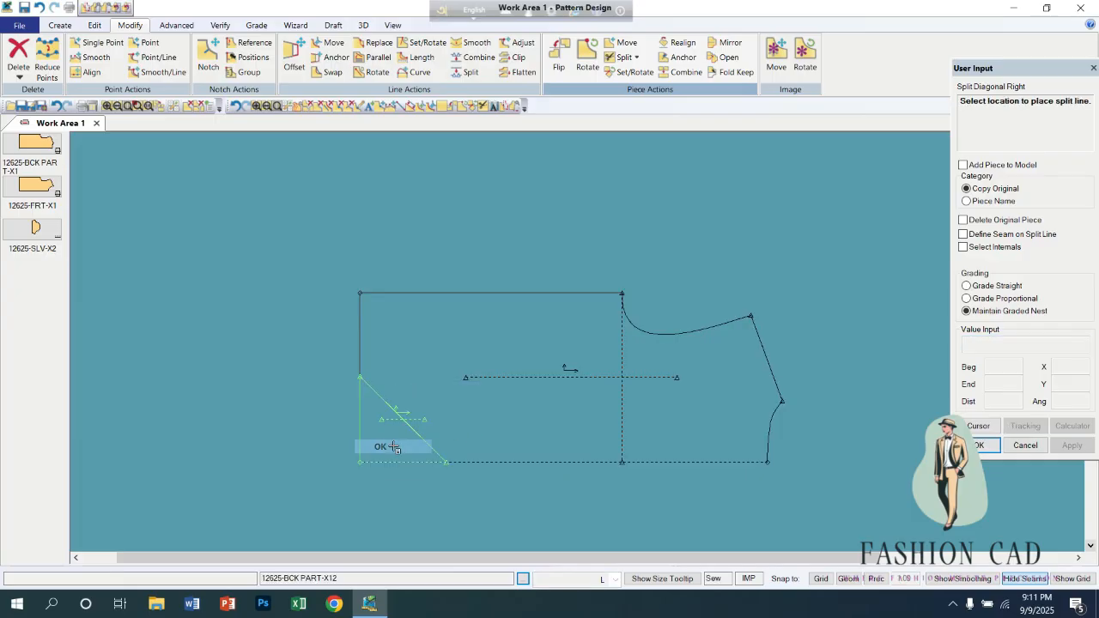
# Split the corner triangle 12625-BCK PART-X12 Diagonal Right, accepting the suggested names 12625-BCK PART-X121 and 12625-BCK PART-X122.
pyautogui.click(391, 437)
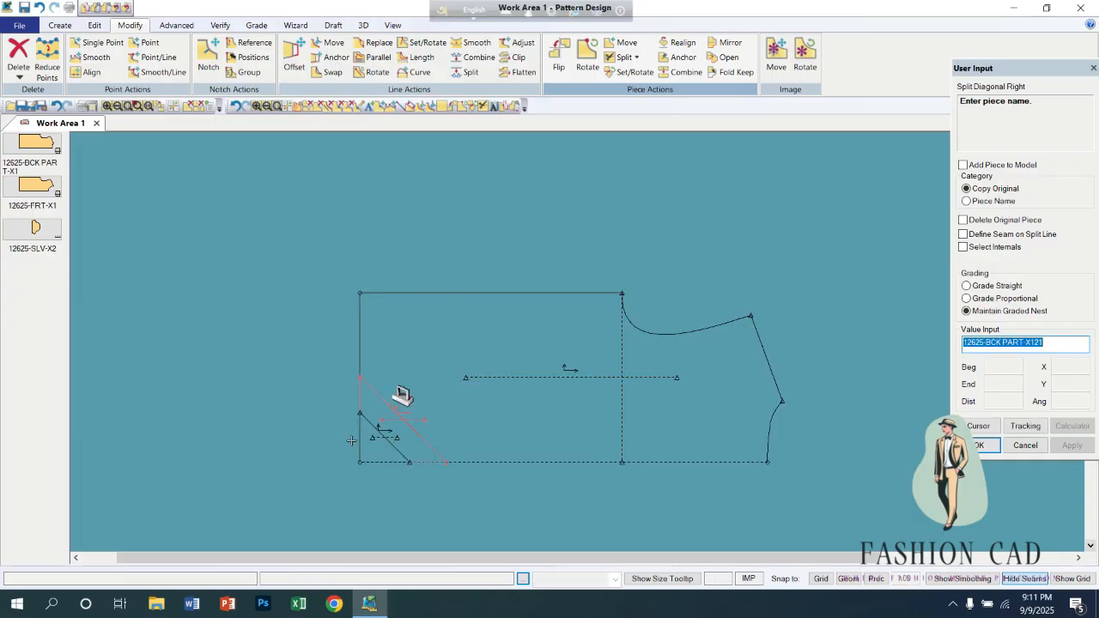
pyautogui.rightClick(387, 426)
pyautogui.click(388, 427)
pyautogui.rightClick(388, 427)
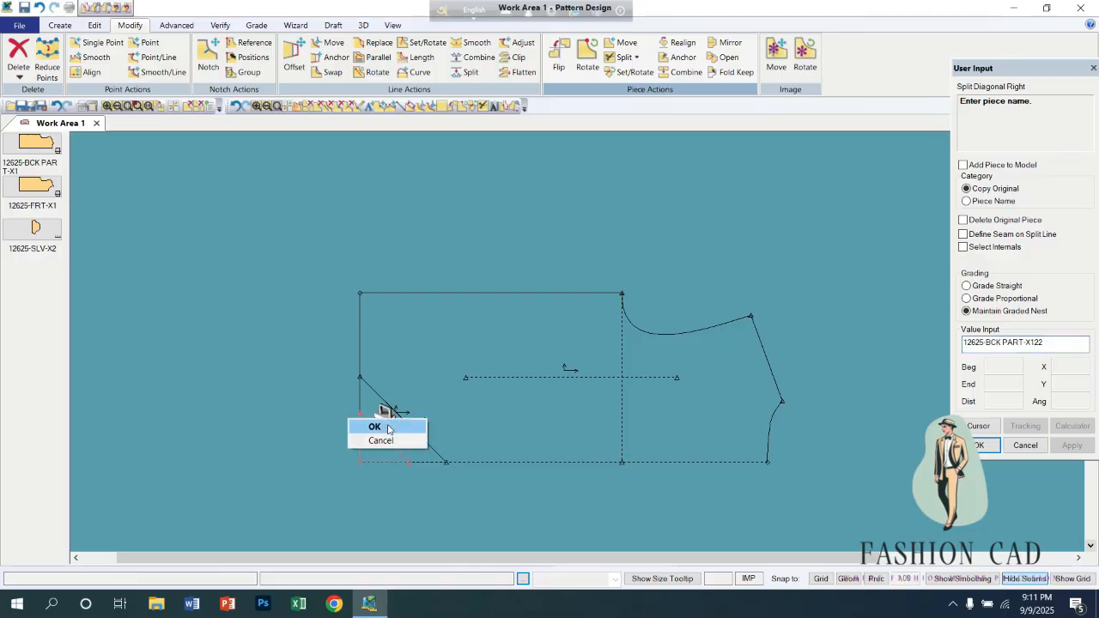
pyautogui.click(389, 427)
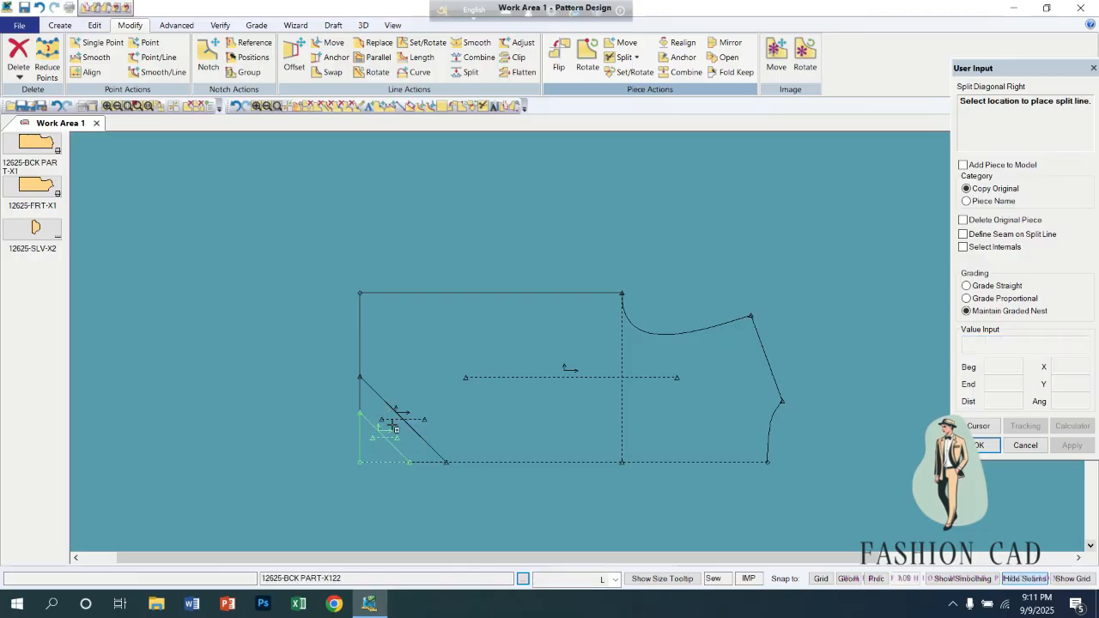
pyautogui.rightClick(316, 446)
pyautogui.click(316, 447)
pyautogui.rightClick(254, 325)
pyautogui.click(255, 325)
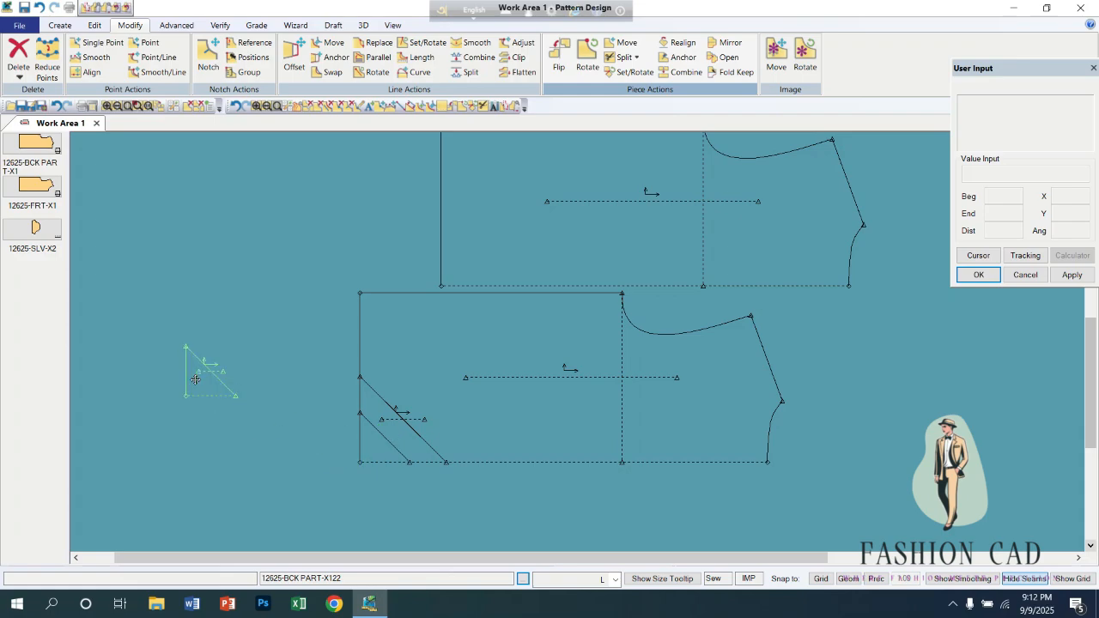
# Spread out the small corner triangle, the diagonal strip, the larger back section and the original back so they lie apart.
pyautogui.click(196, 376)
pyautogui.click(391, 427)
pyautogui.click(205, 310)
pyautogui.click(444, 367)
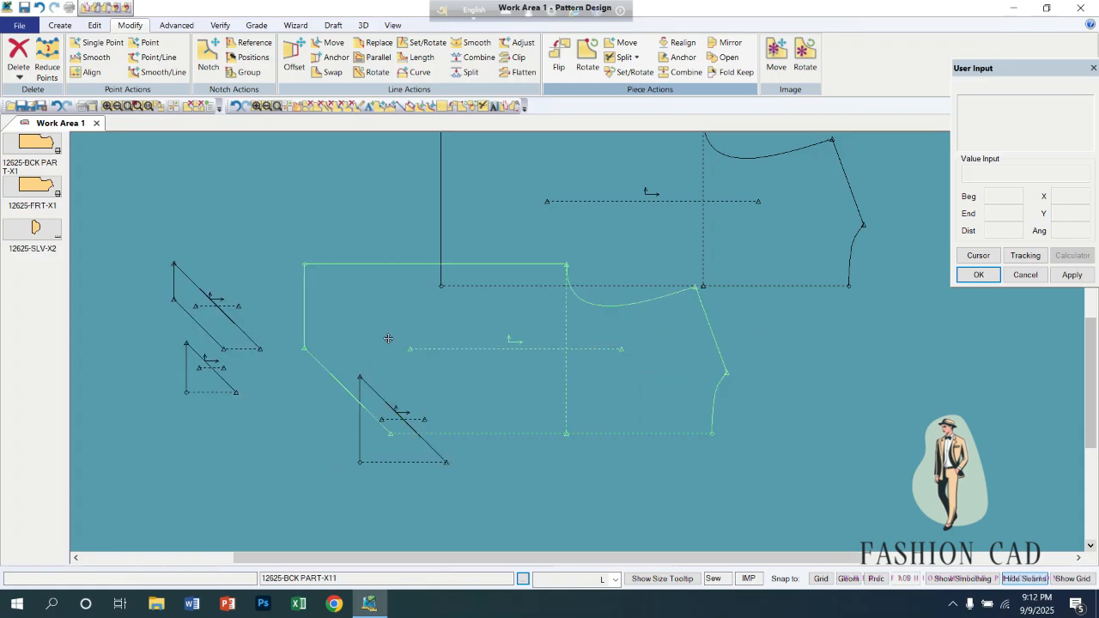
pyautogui.click(267, 243)
pyautogui.click(649, 248)
pyautogui.click(770, 363)
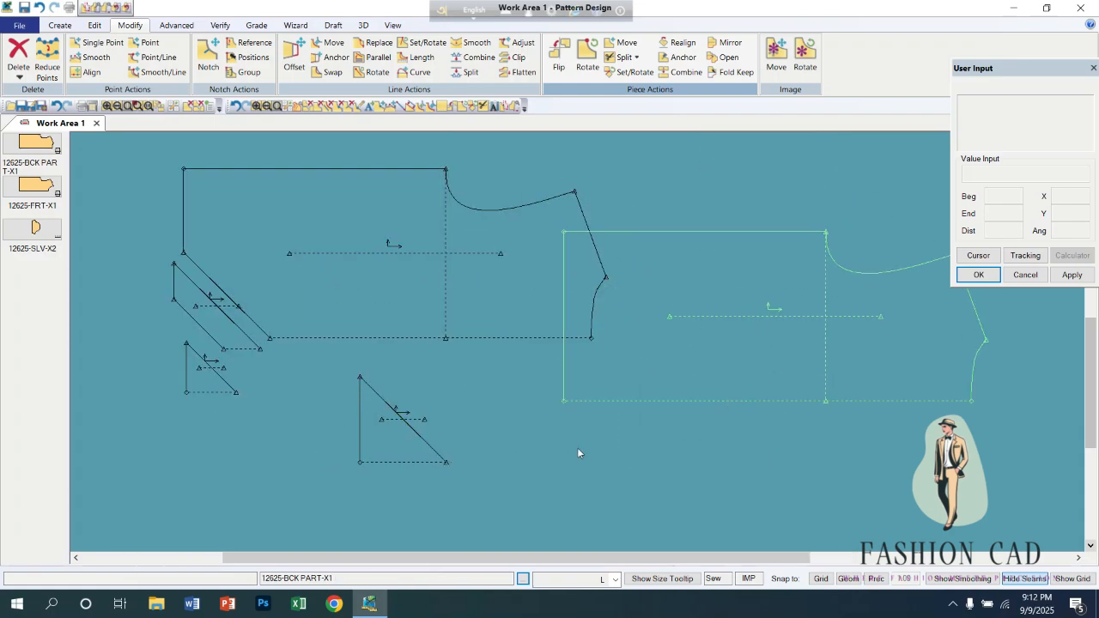
# Clear the diagonal split sections and the original back from the work area, and place 12625-BCK PART-X1 in it again.
pyautogui.rightClick(386, 429)
pyautogui.click(429, 353)
pyautogui.rightClick(584, 346)
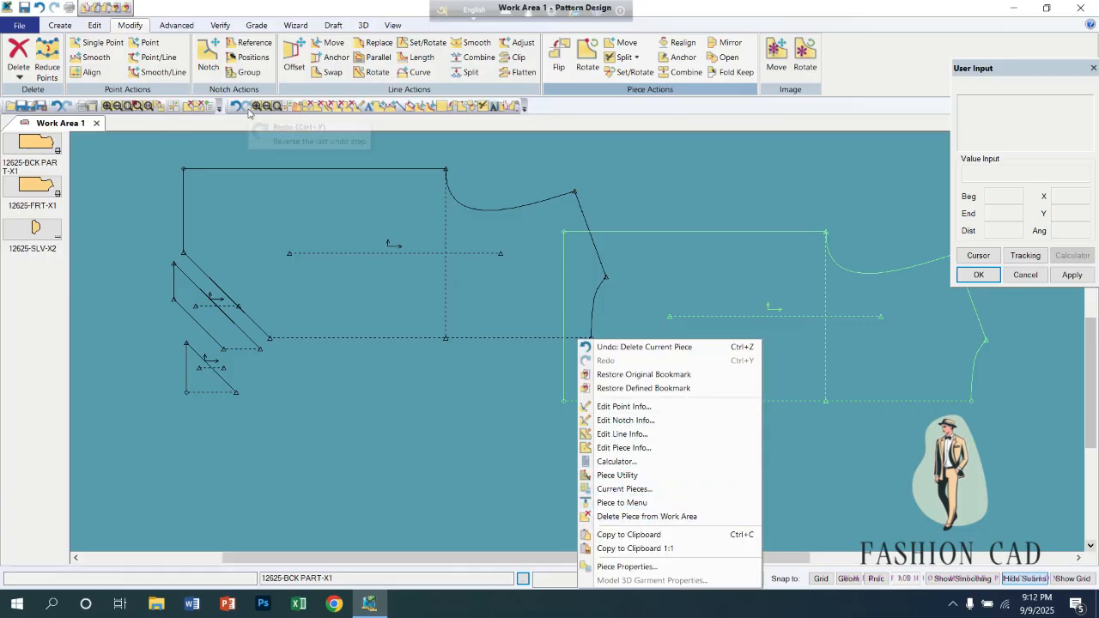
pyautogui.click(307, 107)
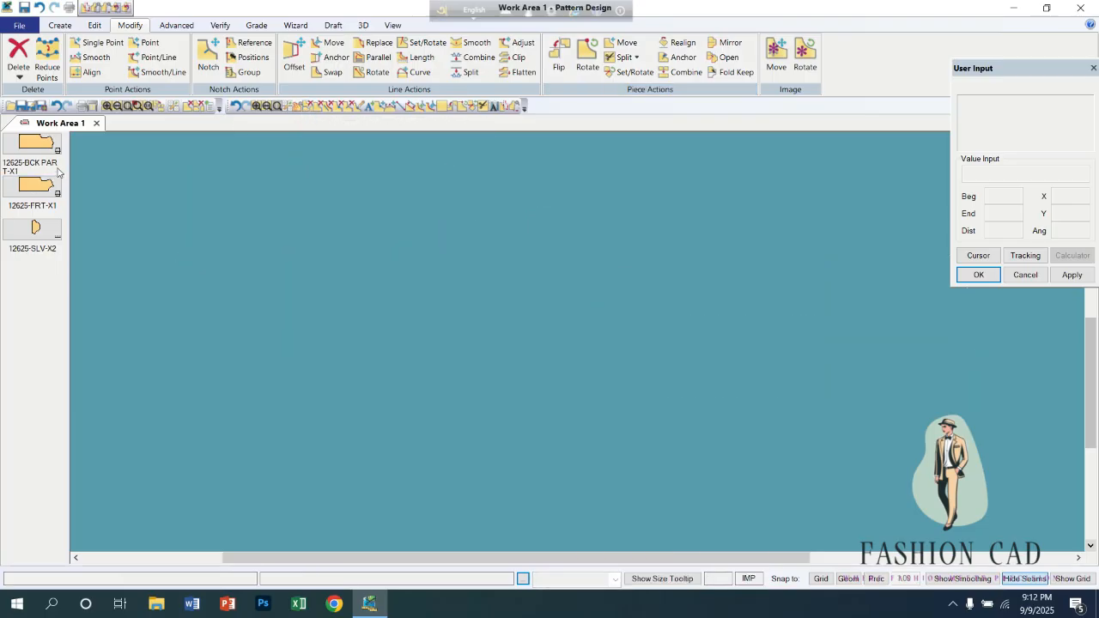
pyautogui.moveTo(58, 172); pyautogui.dragTo(441, 275)
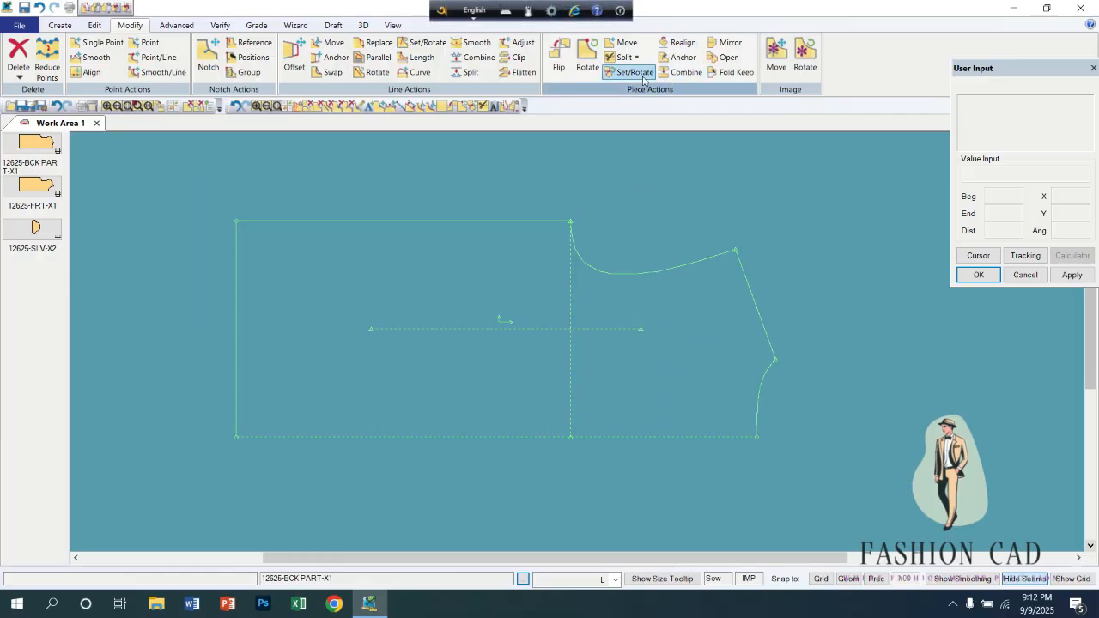
# Split the back vertically at about 9.33 from the hem along the side seam, accepting the suggested names for both sections.
pyautogui.scroll(2, 569, 78)
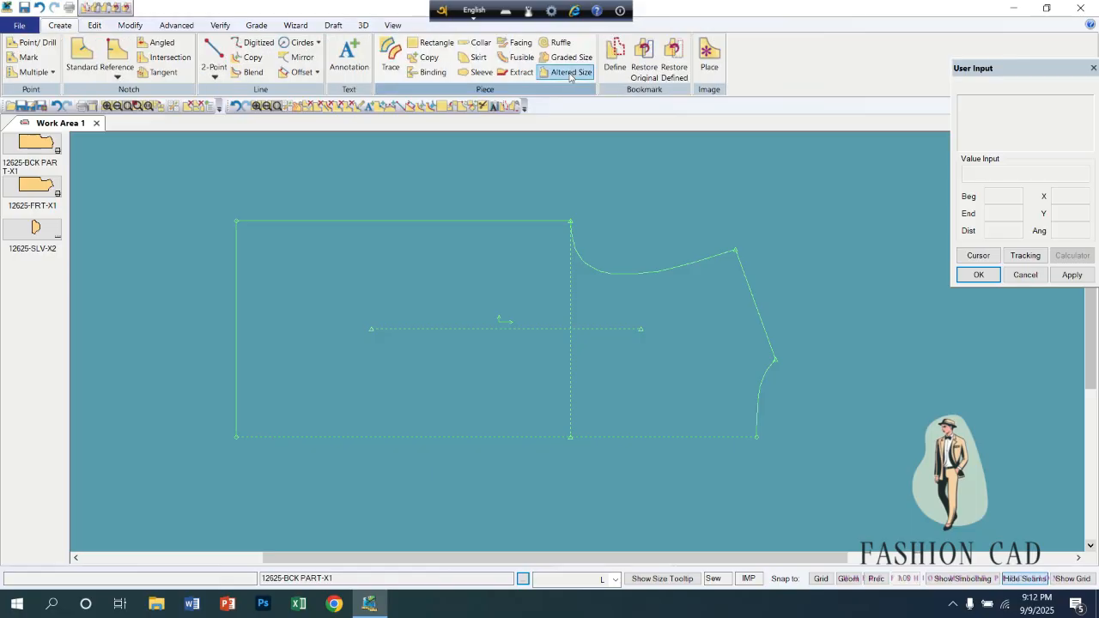
pyautogui.click(133, 25)
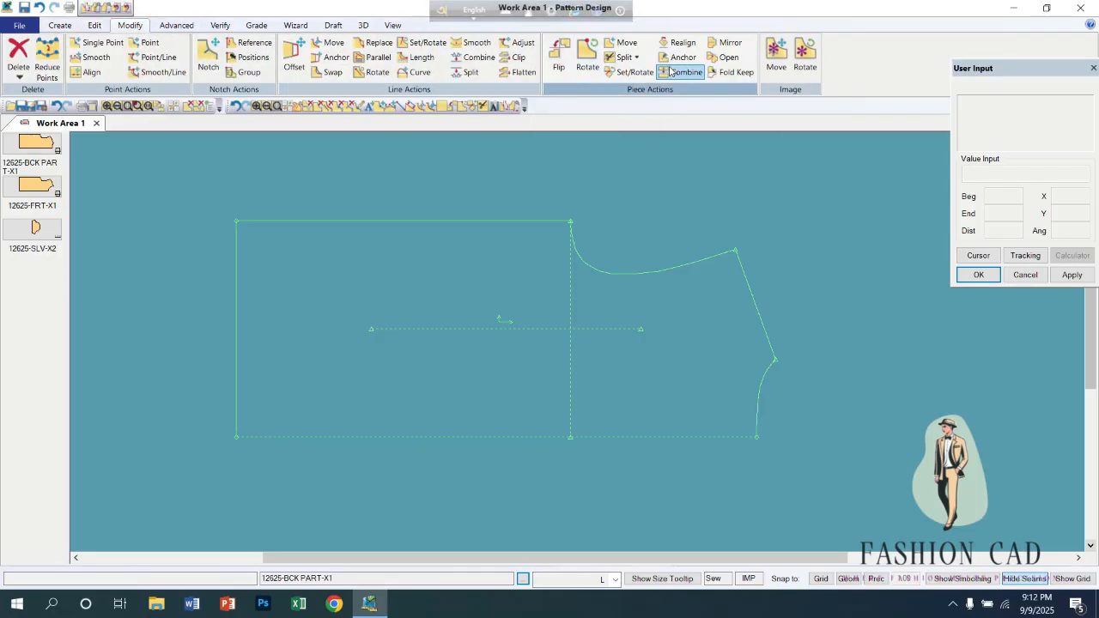
pyautogui.click(625, 57)
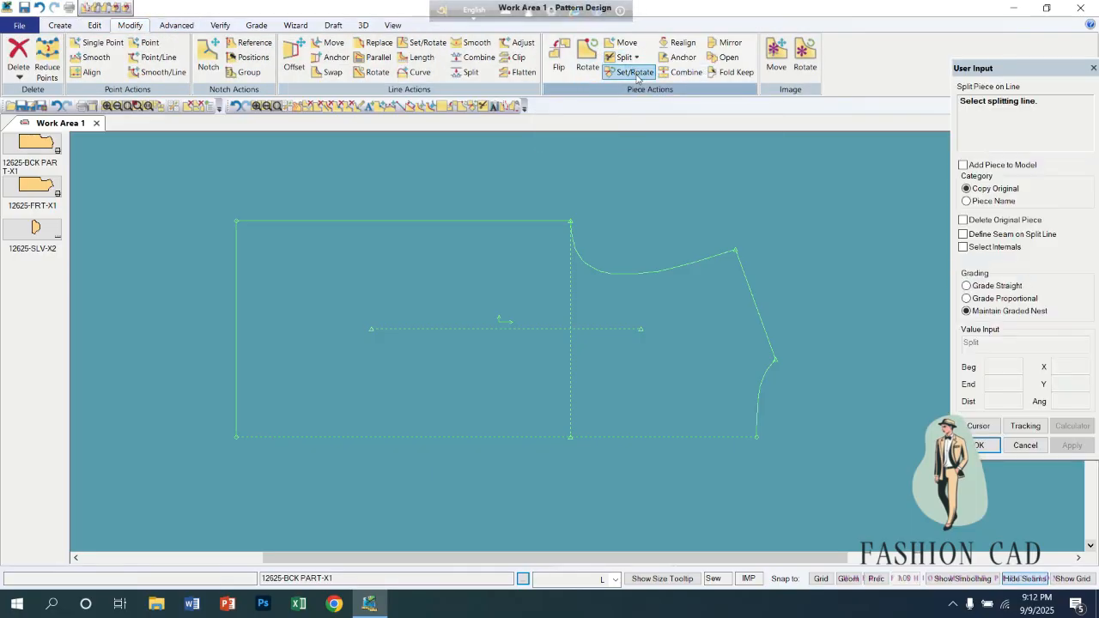
pyautogui.click(636, 58)
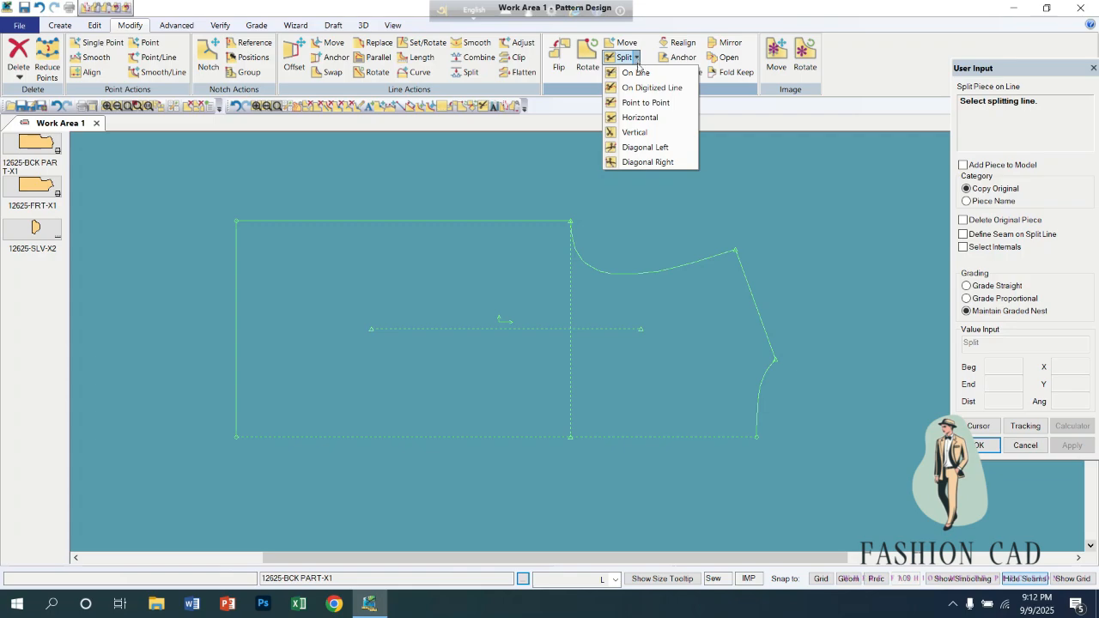
pyautogui.click(636, 132)
pyautogui.click(418, 225)
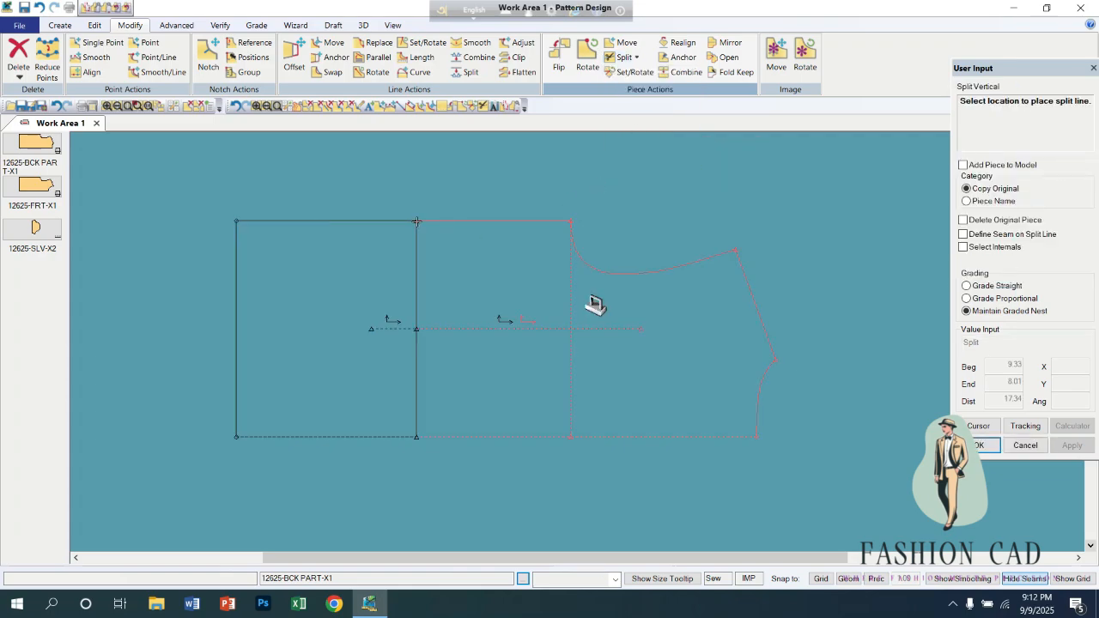
pyautogui.press('Return')
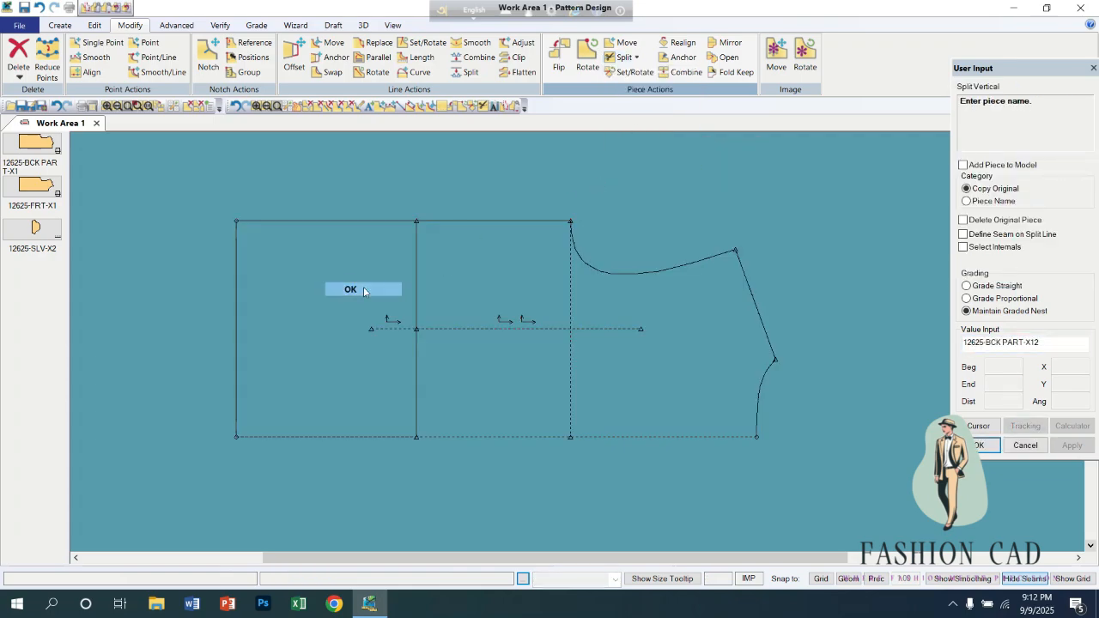
pyautogui.rightClick(122, 330)
pyautogui.click(122, 330)
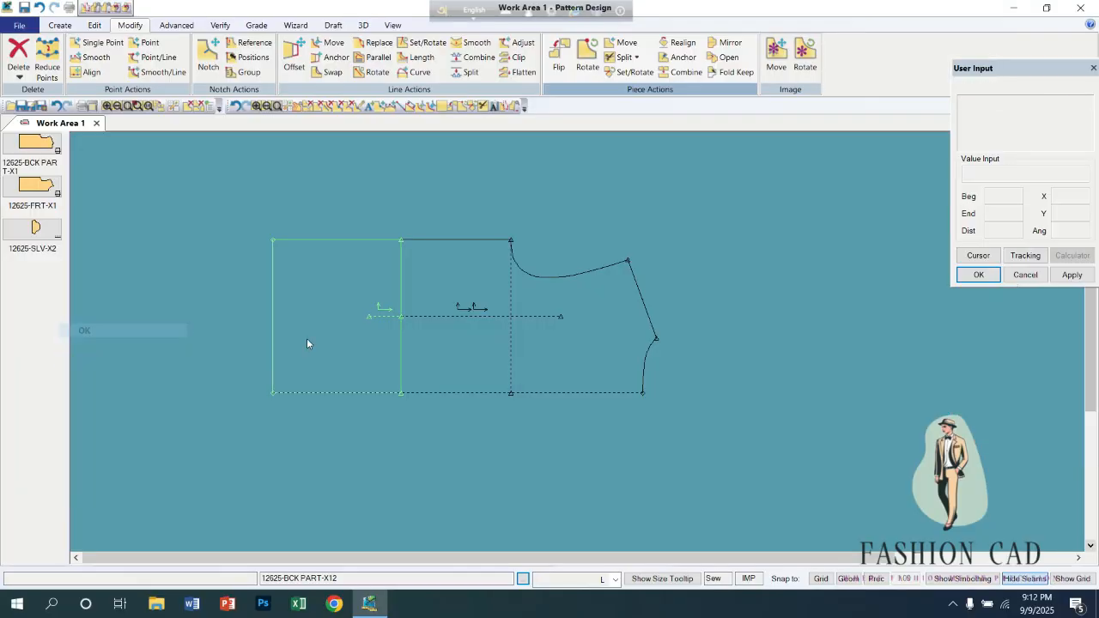
# Separate the original back from the vertical split and set the hem section and the upper section side by side with a gap.
pyautogui.moveTo(321, 347); pyautogui.dragTo(231, 452)
pyautogui.moveTo(510, 332); pyautogui.dragTo(457, 503)
pyautogui.moveTo(466, 344); pyautogui.dragTo(498, 227)
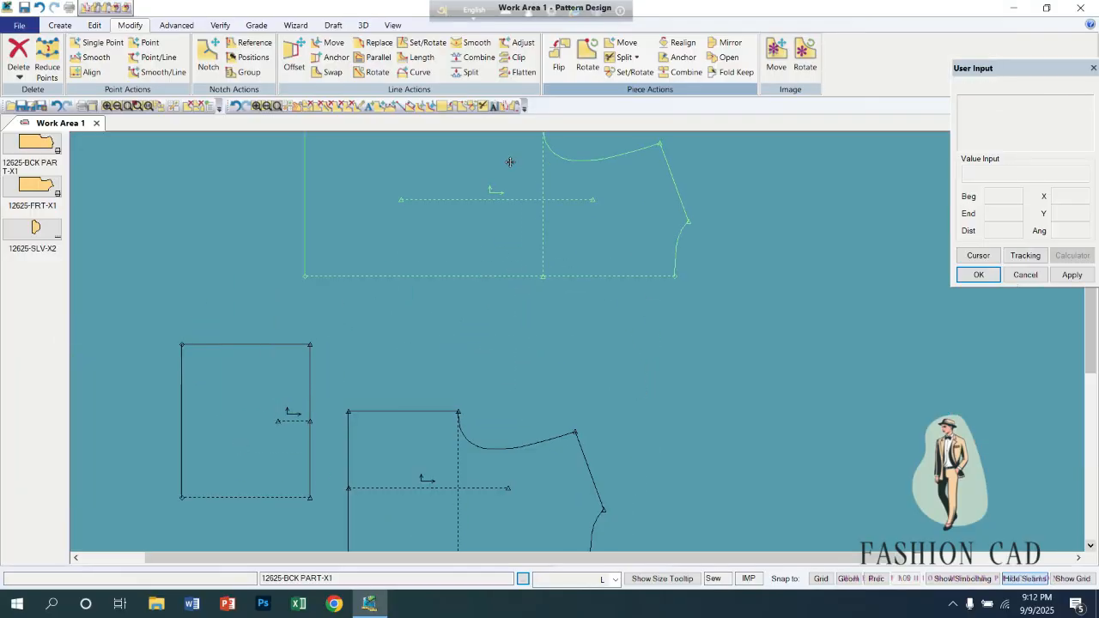
pyautogui.moveTo(289, 417); pyautogui.dragTo(316, 392)
pyautogui.moveTo(369, 476); pyautogui.dragTo(401, 384)
pyautogui.moveTo(328, 395); pyautogui.dragTo(351, 421)
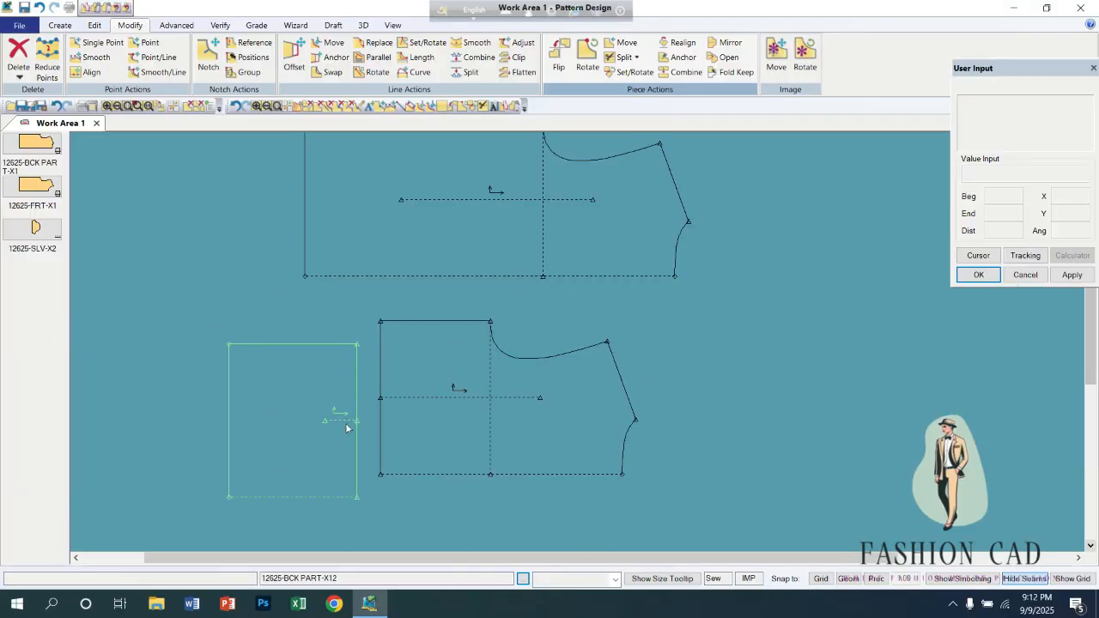
pyautogui.moveTo(522, 369); pyautogui.dragTo(550, 369)
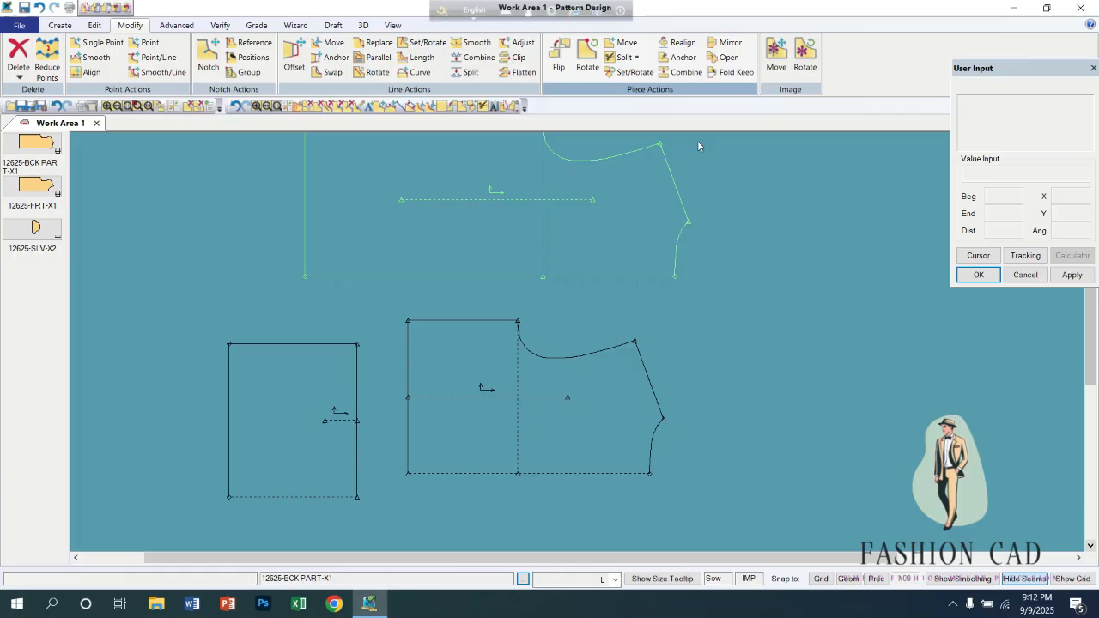
# Combine the hem section and the upper section along their split edges, and place the combined piece beside the original back.
pyautogui.click(681, 71)
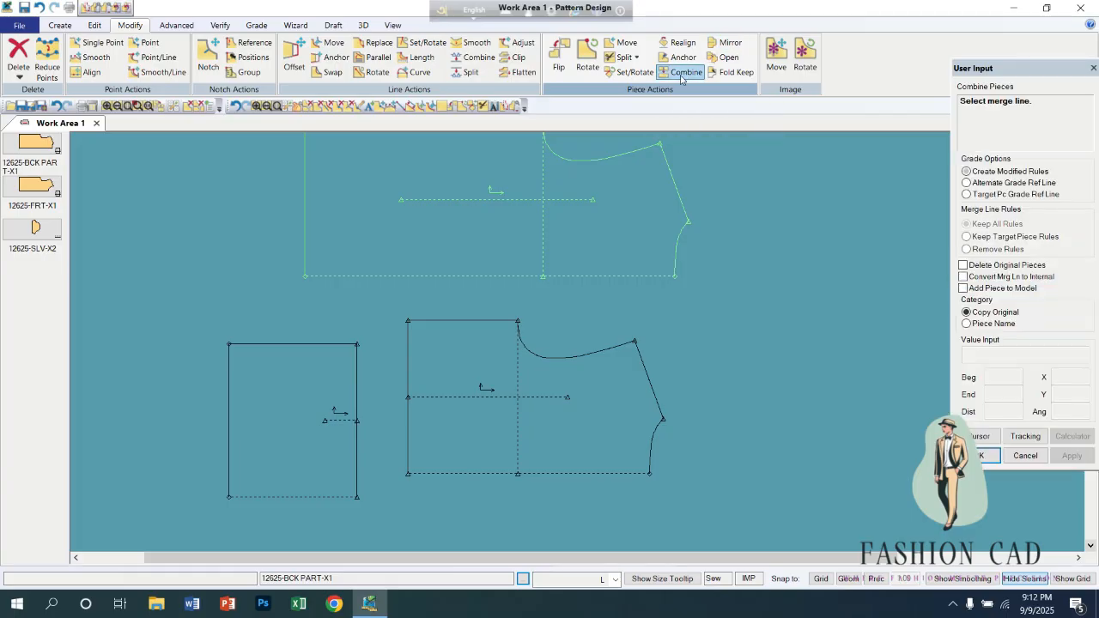
pyautogui.click(355, 397)
pyautogui.click(410, 359)
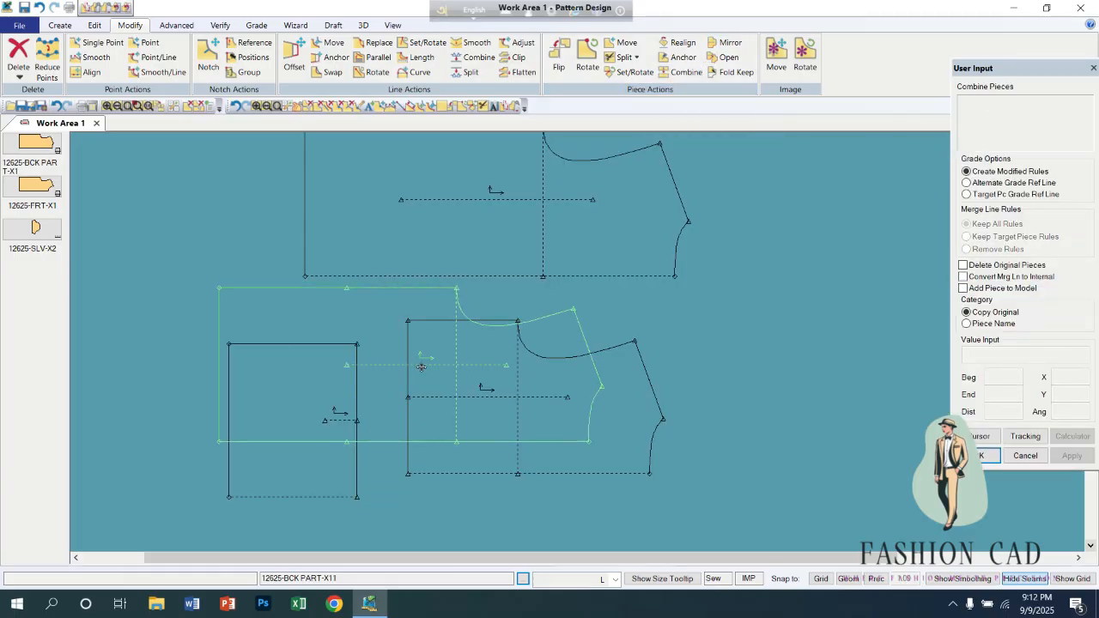
pyautogui.scroll(-3, 566, 369)
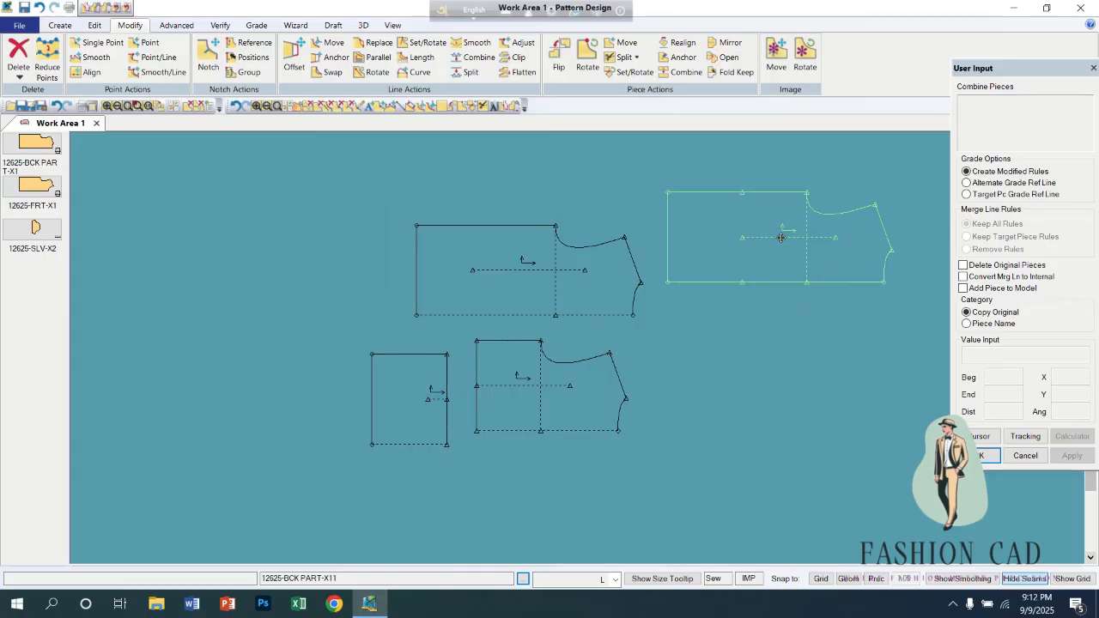
pyautogui.click(779, 236)
pyautogui.rightClick(770, 306)
pyautogui.click(770, 305)
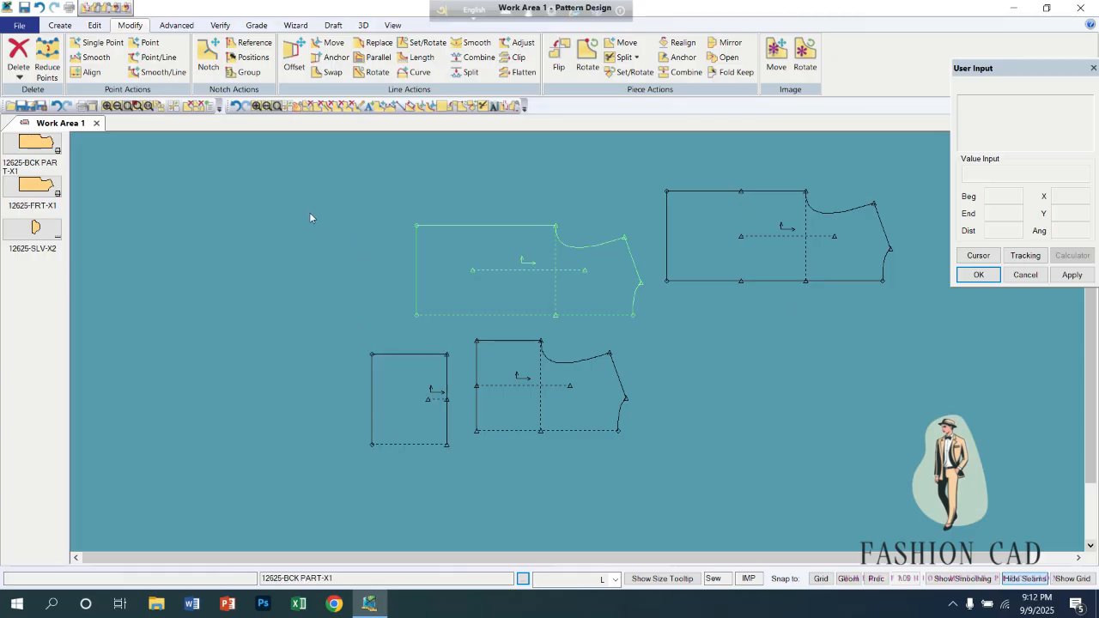
# Send the combined piece to the piece menu and delete the two vertical split sections from the work area.
pyautogui.rightClick(698, 249)
pyautogui.click(735, 414)
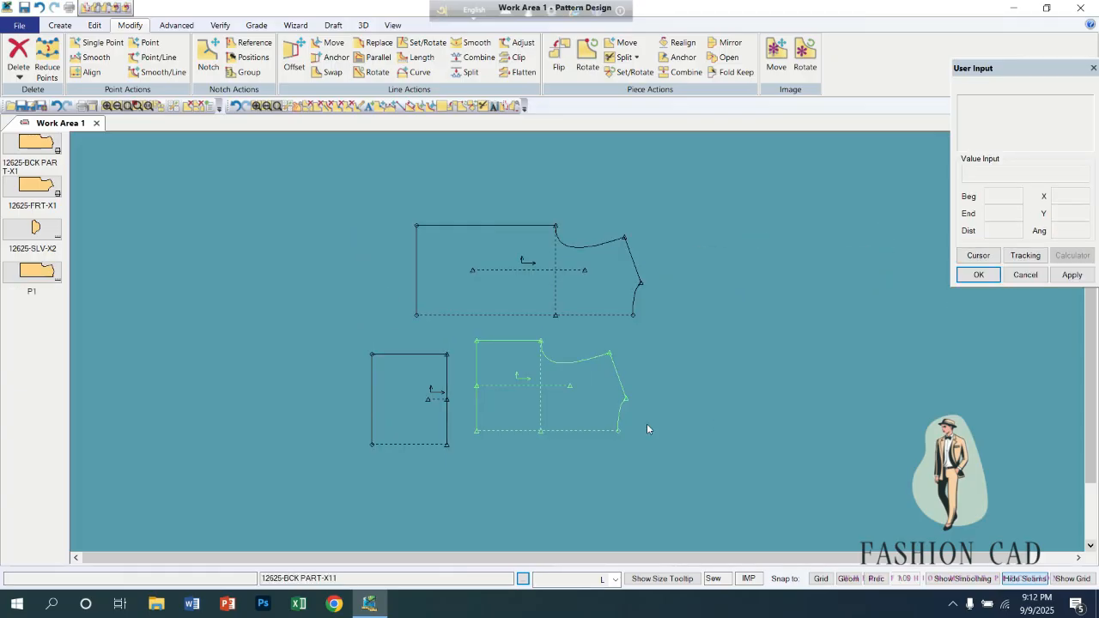
pyautogui.rightClick(590, 394)
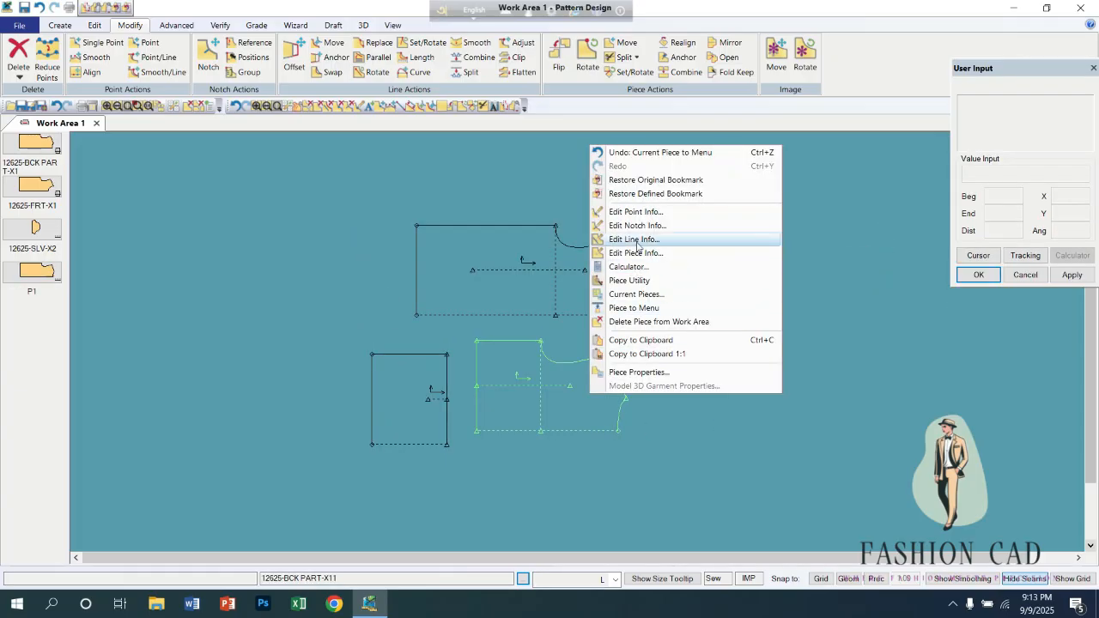
pyautogui.click(623, 321)
pyautogui.rightClick(441, 421)
pyautogui.click(479, 345)
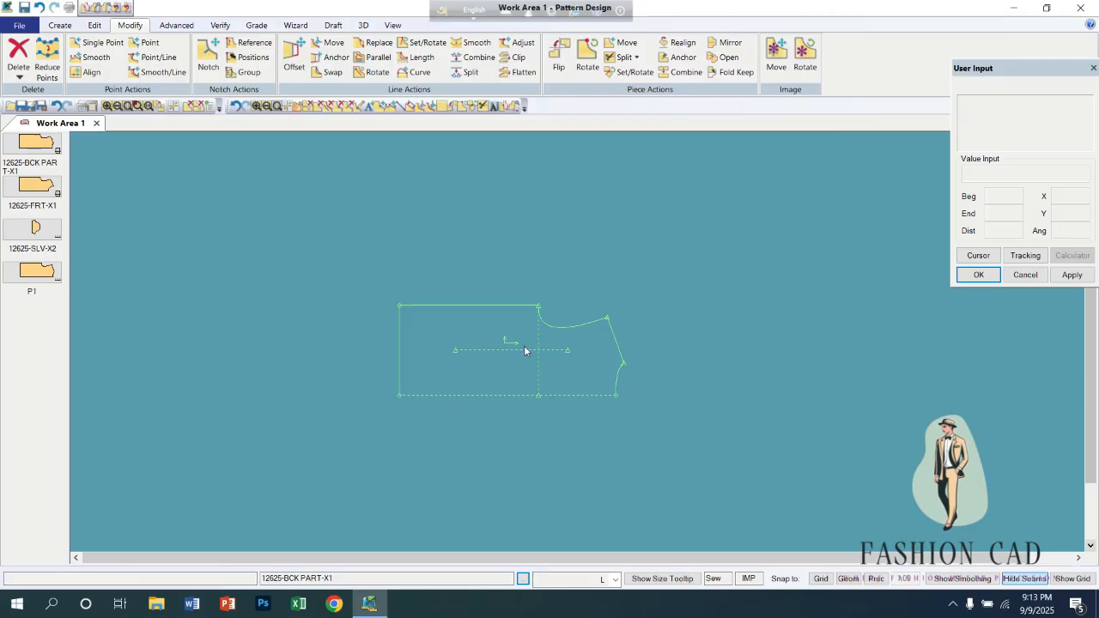
# Reposition the back piece and open its mirror at the centre fold edge.
pyautogui.moveTo(524, 345); pyautogui.dragTo(454, 279)
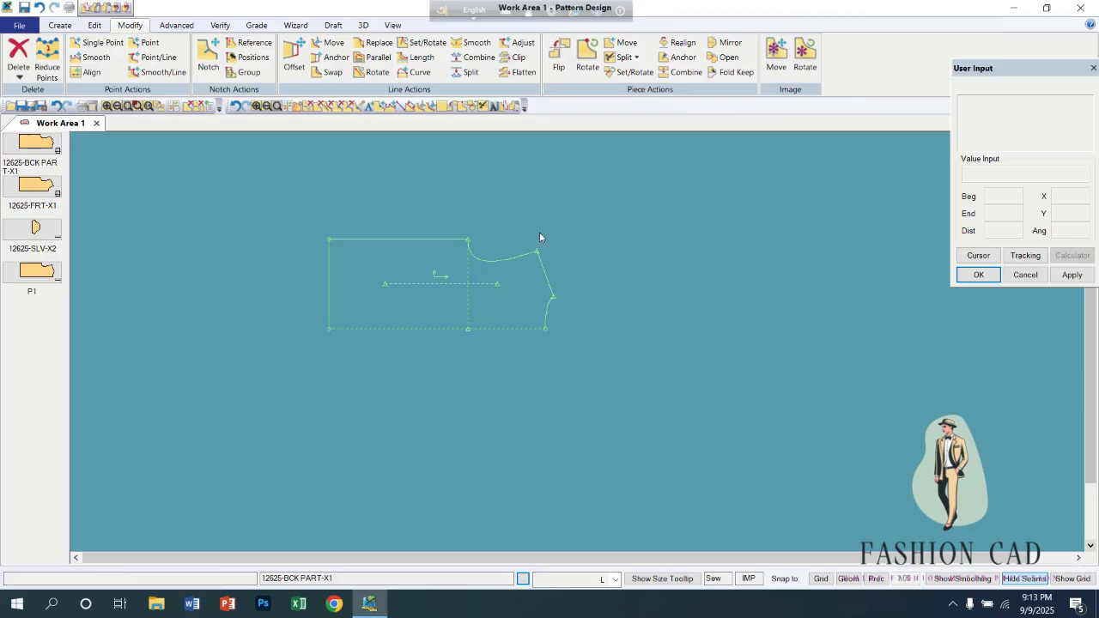
pyautogui.click(725, 56)
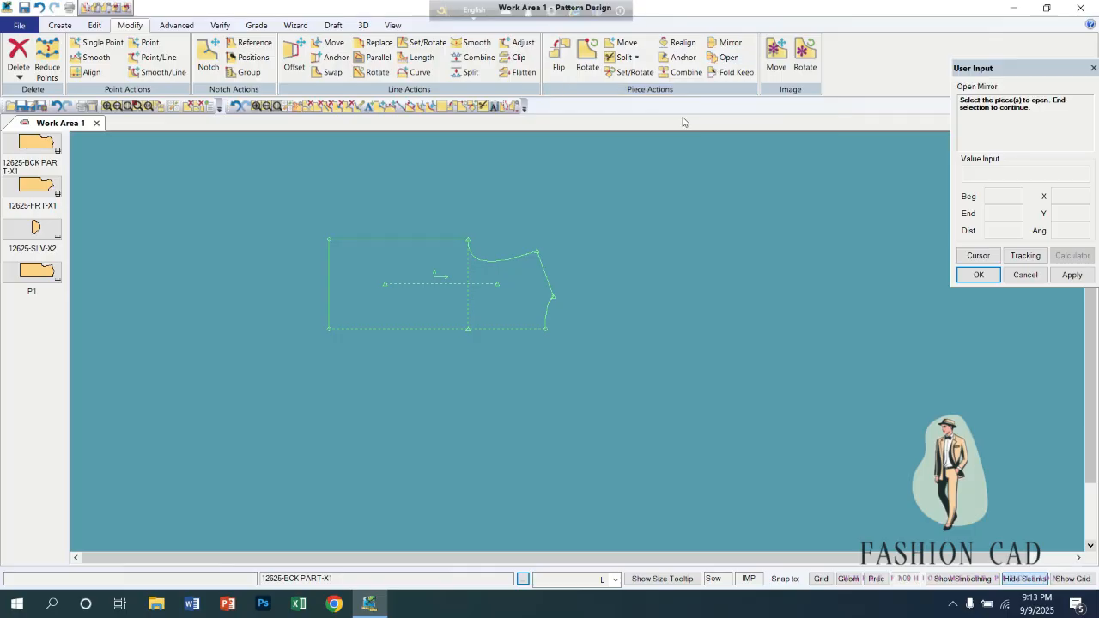
pyautogui.click(437, 328)
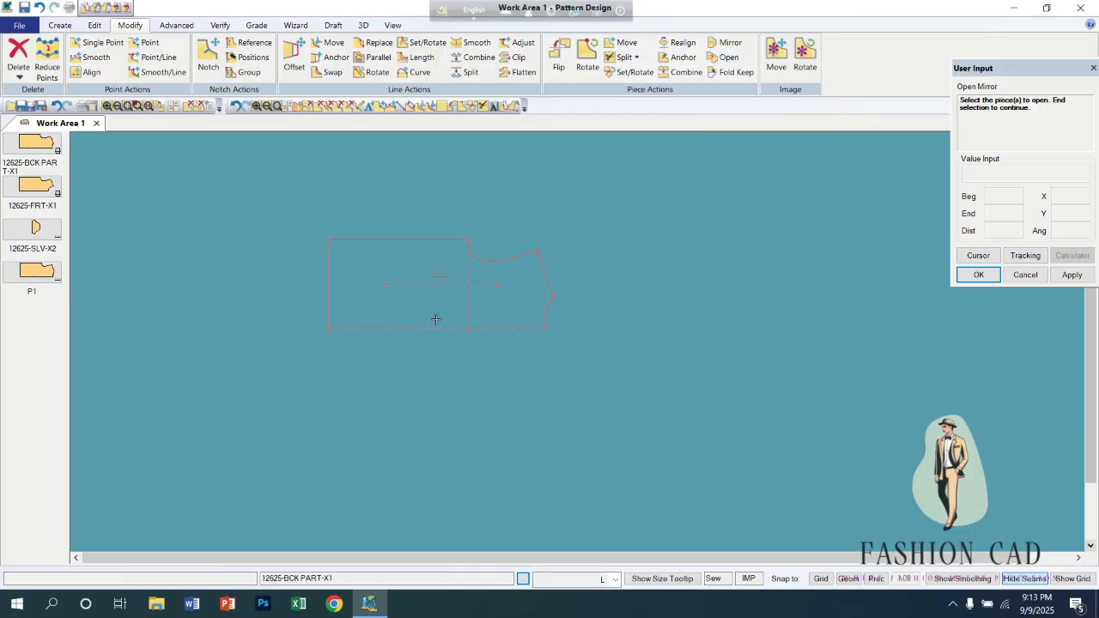
pyautogui.rightClick(437, 306)
pyautogui.click(437, 307)
pyautogui.click(437, 307)
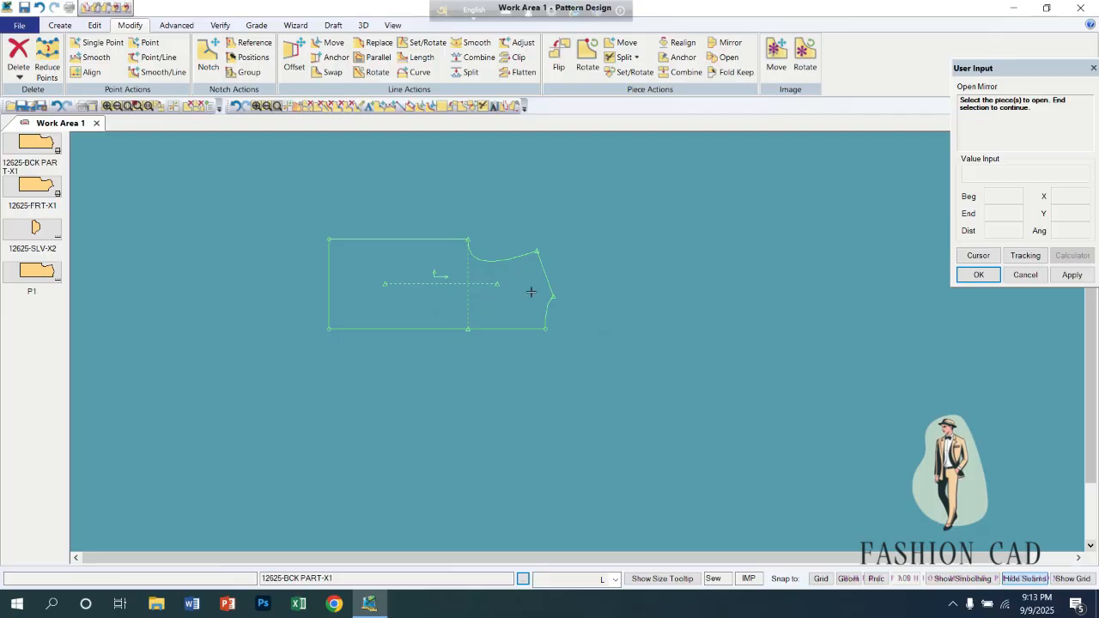
# Mirror the back about its long straight centre edge with Fold after Mirror turned off.
pyautogui.click(728, 43)
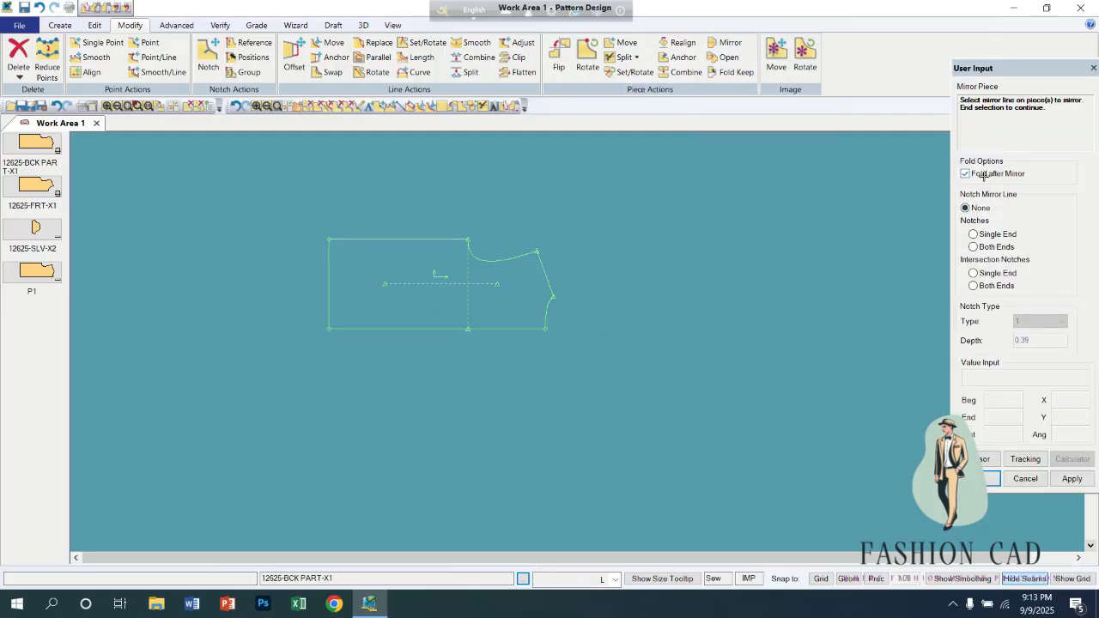
pyautogui.click(520, 329)
pyautogui.rightClick(519, 300)
pyautogui.click(520, 301)
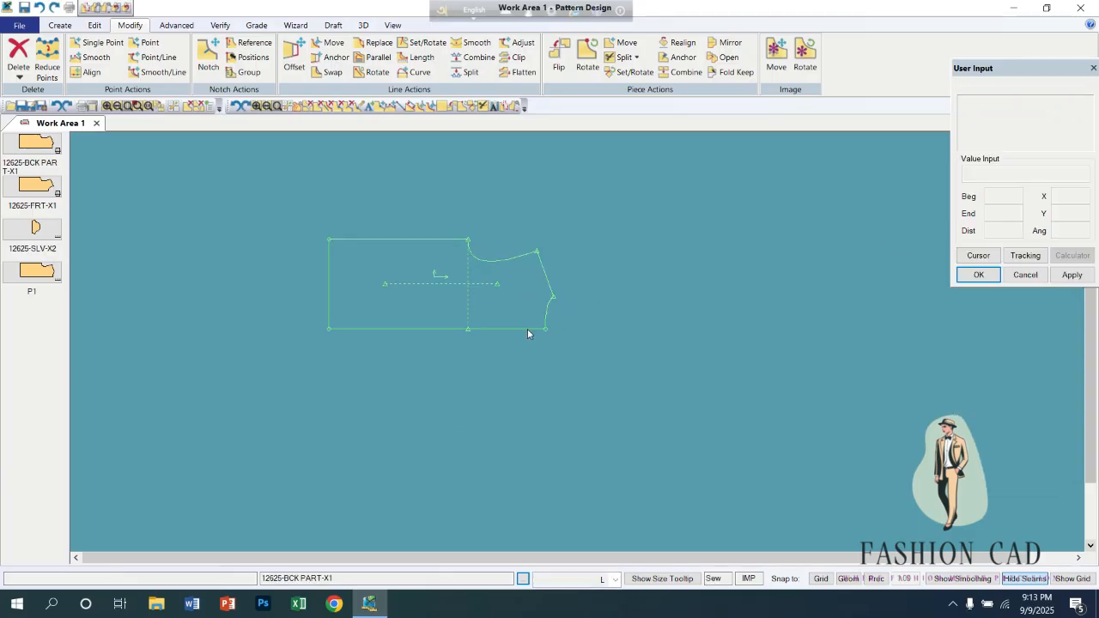
# Mirror the back about its centre edge with Fold after Mirror enabled, and open the resulting mirror.
pyautogui.click(730, 44)
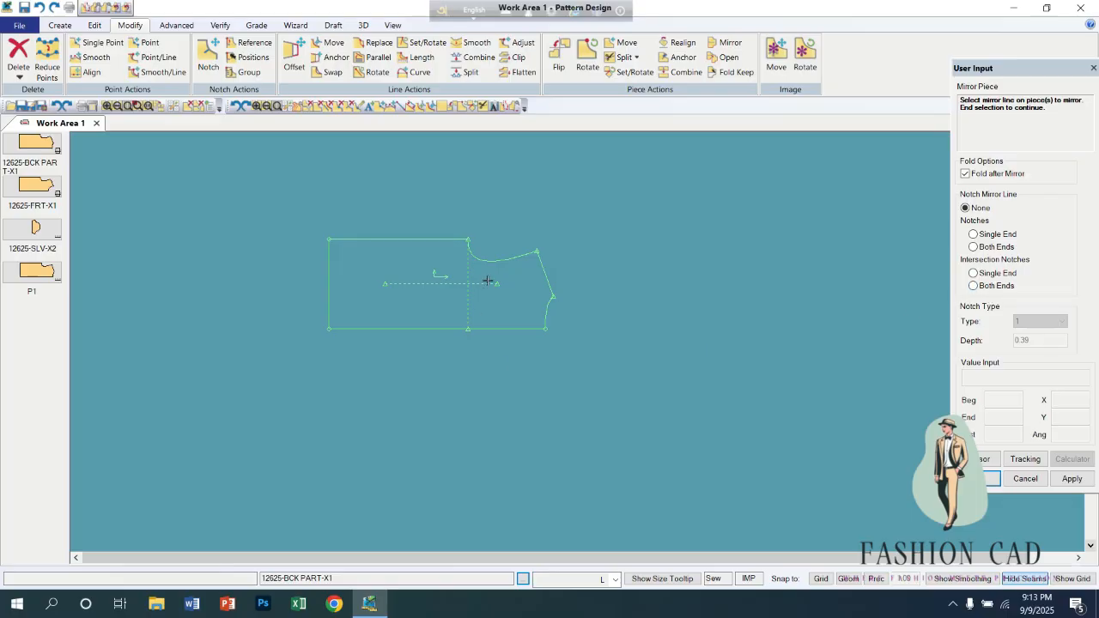
pyautogui.click(426, 328)
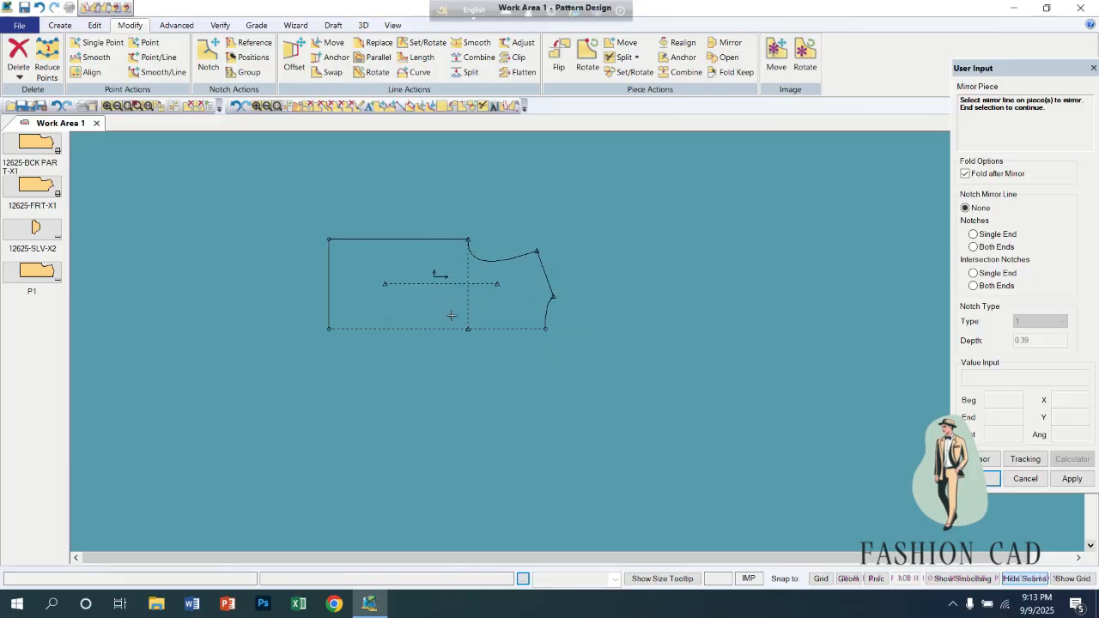
pyautogui.click(727, 57)
pyautogui.click(434, 298)
pyautogui.rightClick(435, 298)
pyautogui.click(432, 300)
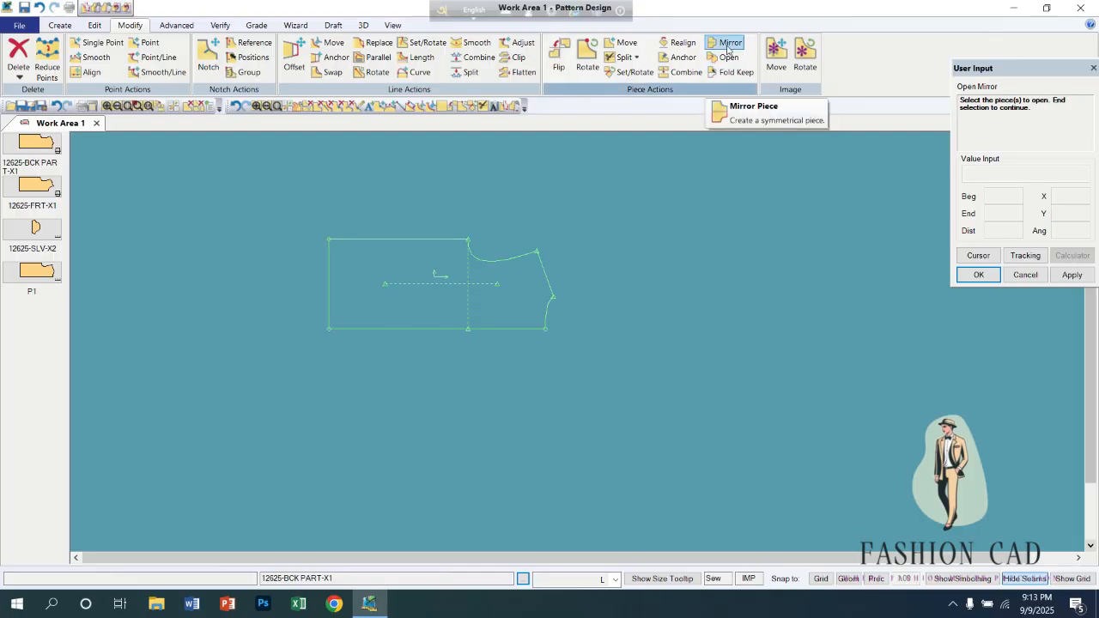
# Mirror the back about its long straight centre edge with Fold after Mirror turned off.
pyautogui.click(727, 48)
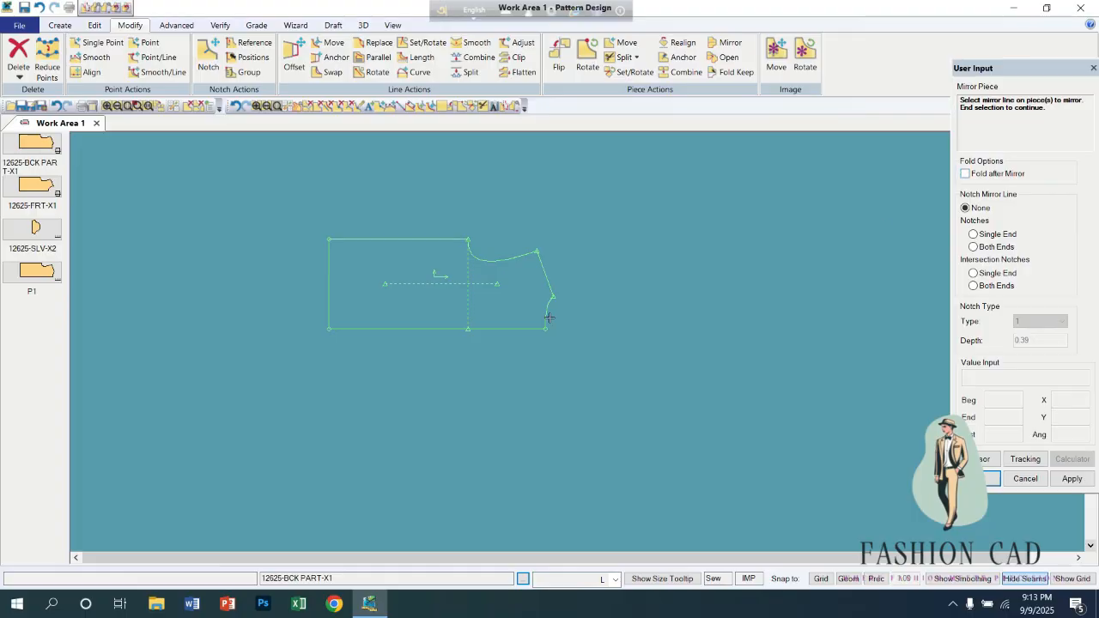
pyautogui.click(465, 328)
pyautogui.rightClick(429, 303)
pyautogui.click(429, 305)
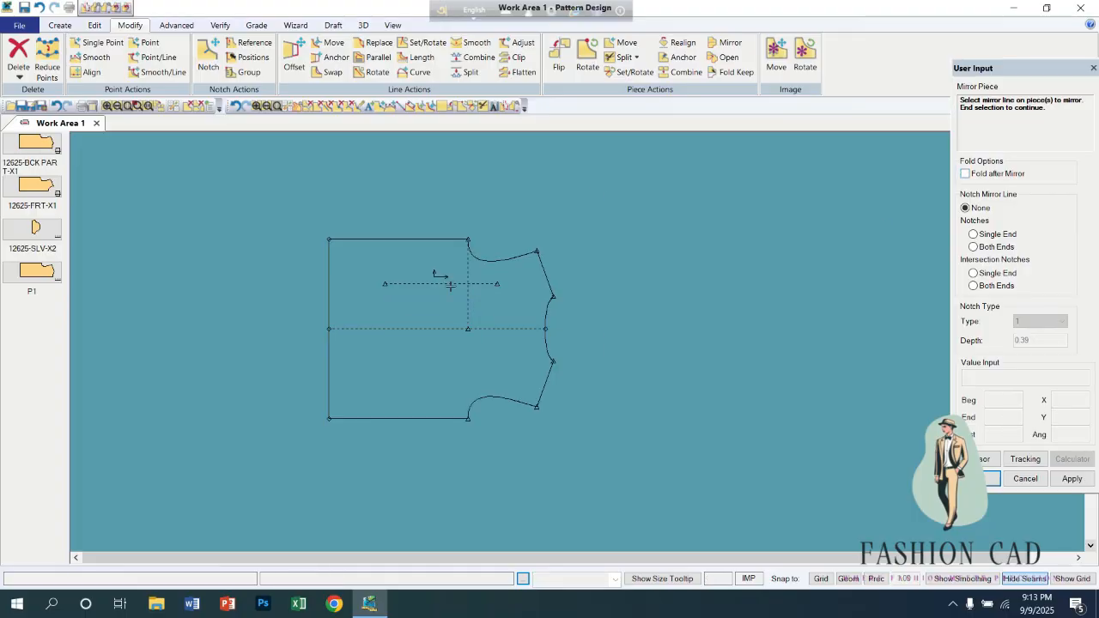
# Fold the mirrored back along its centre line with Fold Keep, using Select Line, and keep the upper half.
pyautogui.click(735, 72)
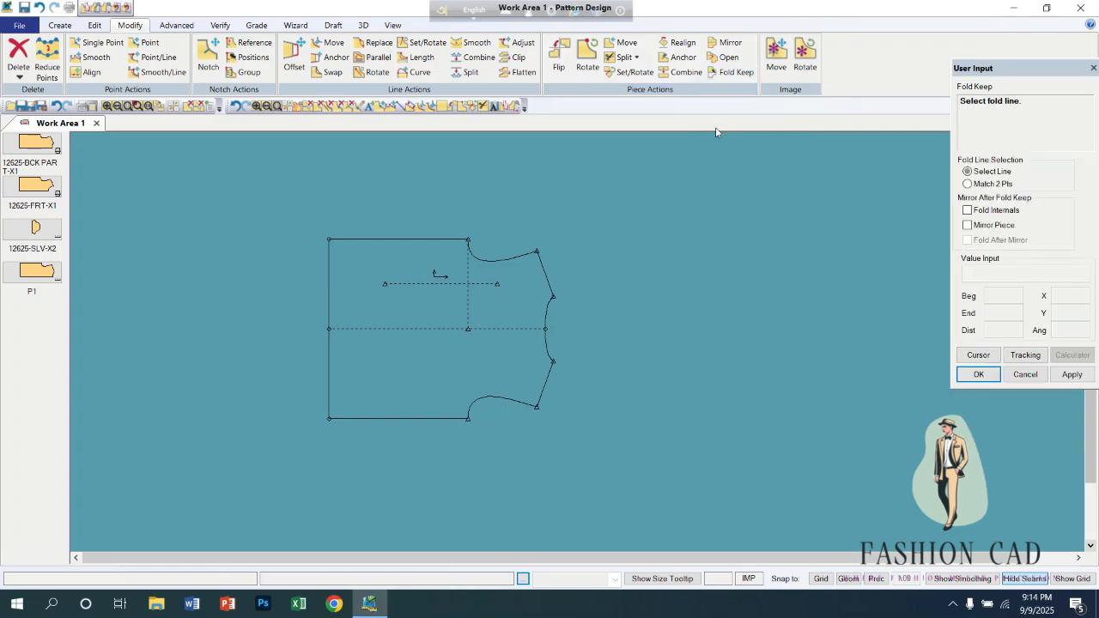
pyautogui.click(420, 328)
pyautogui.press('Return')
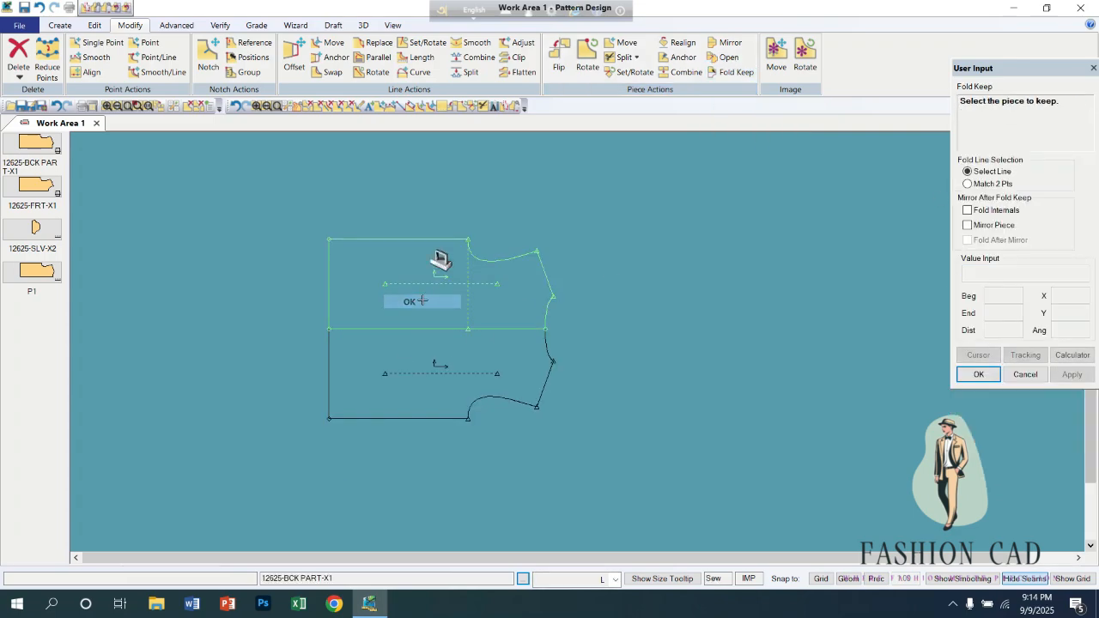
pyautogui.click(425, 314)
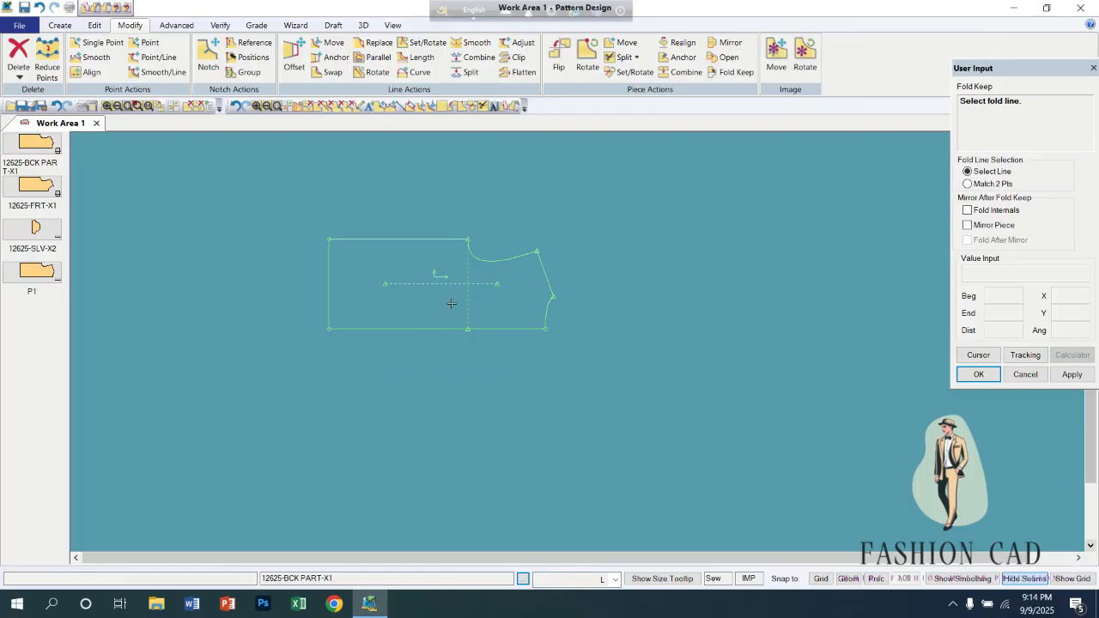
pyautogui.rightClick(451, 303)
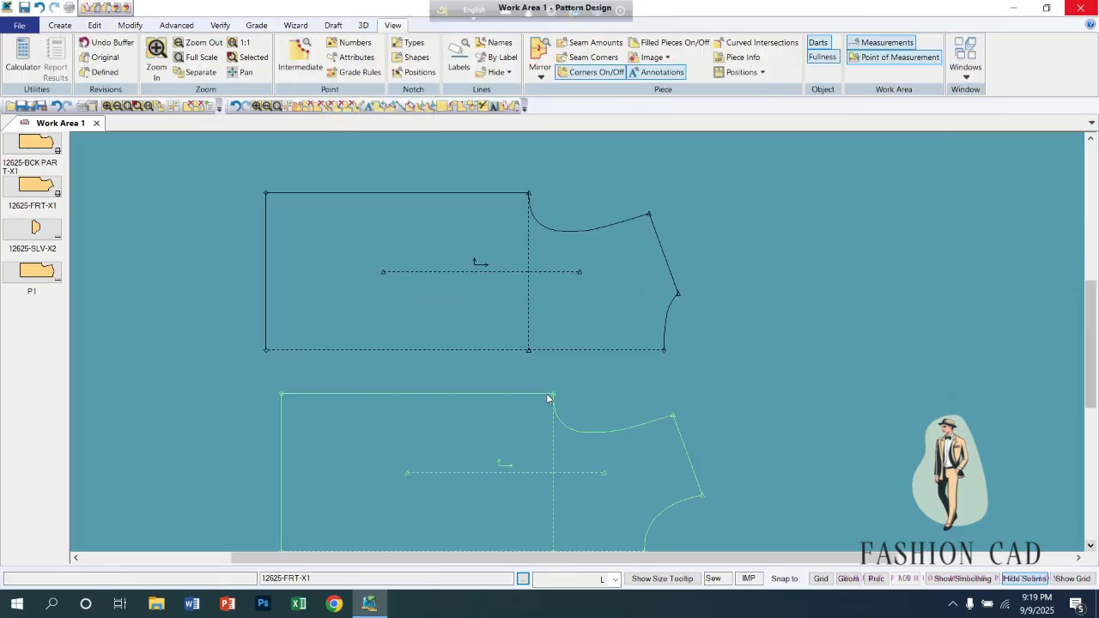
# Arrange the back piece directly above the front piece with a small gap between them.
pyautogui.moveTo(588, 284); pyautogui.dragTo(534, 259)
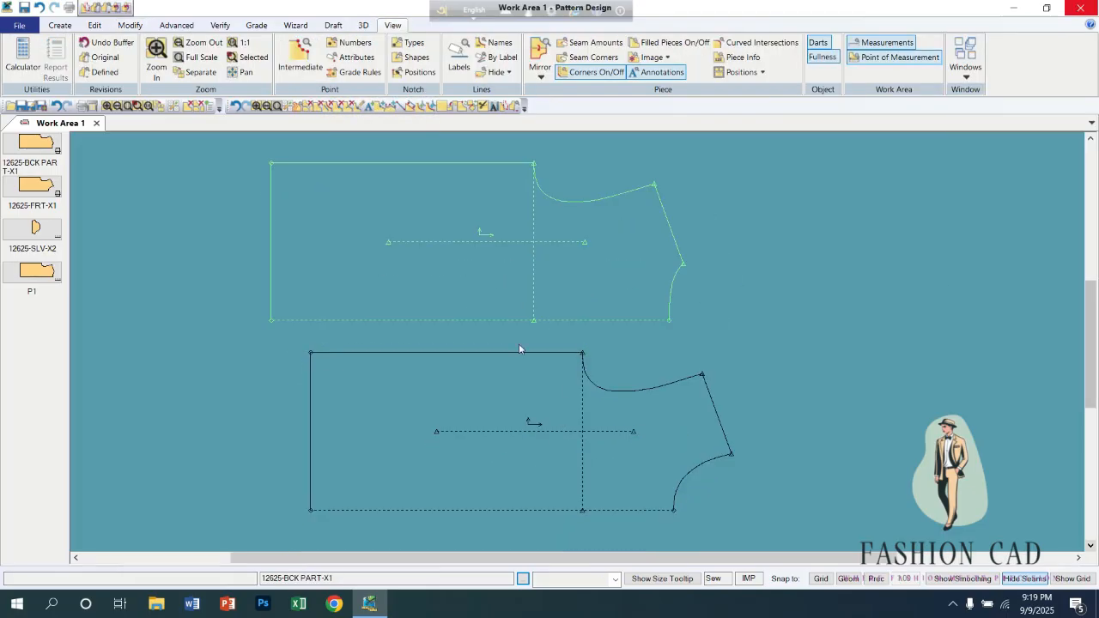
pyautogui.moveTo(499, 396); pyautogui.dragTo(453, 375)
pyautogui.moveTo(530, 275); pyautogui.dragTo(573, 265)
pyautogui.moveTo(480, 389); pyautogui.dragTo(531, 355)
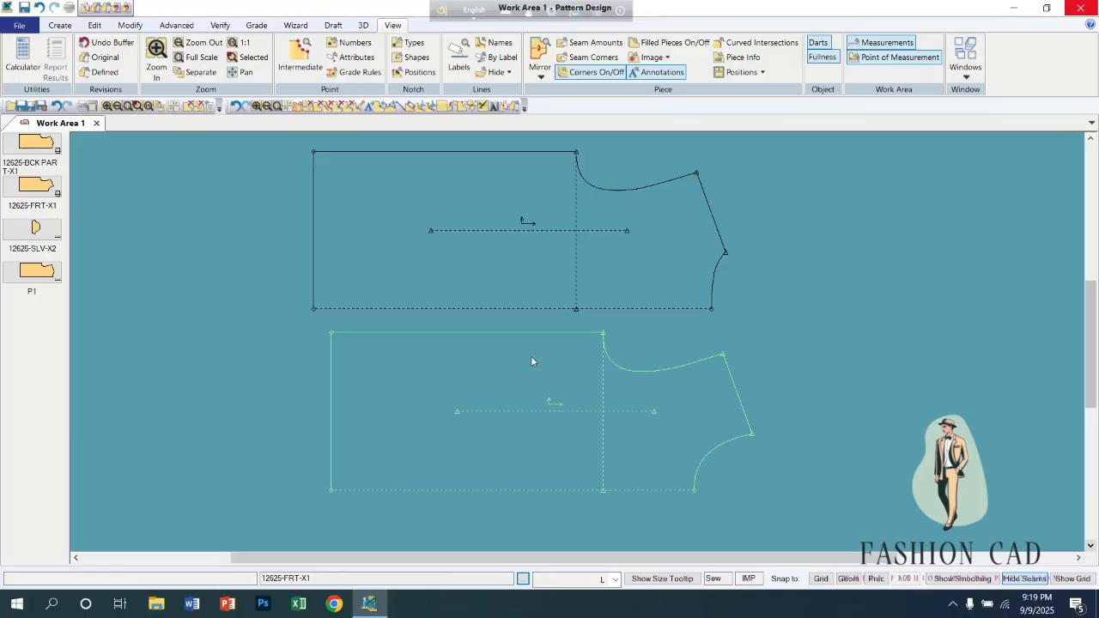
# Draw a vertical 2-point line on the back from its long side edge to the centre fold, between the hem and the grain line.
pyautogui.click(60, 25)
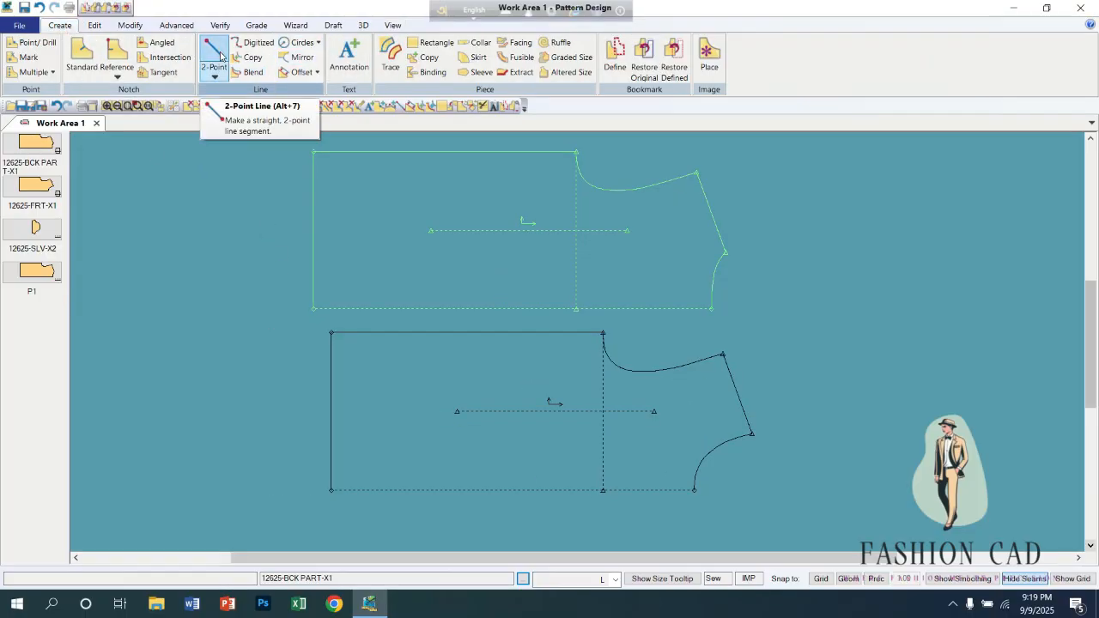
pyautogui.click(215, 53)
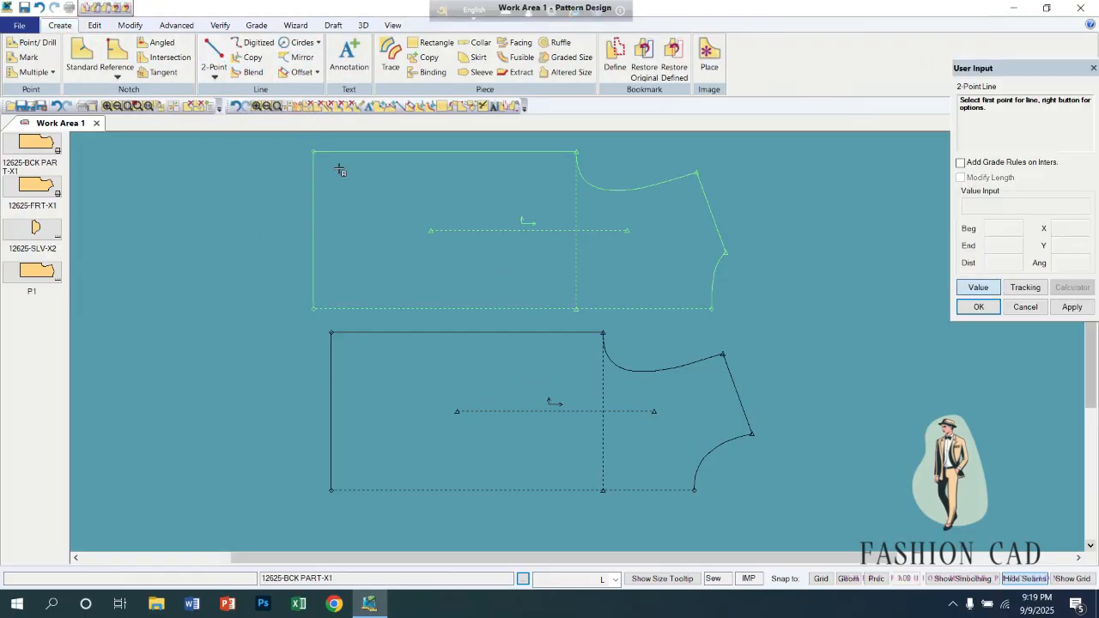
pyautogui.click(436, 152)
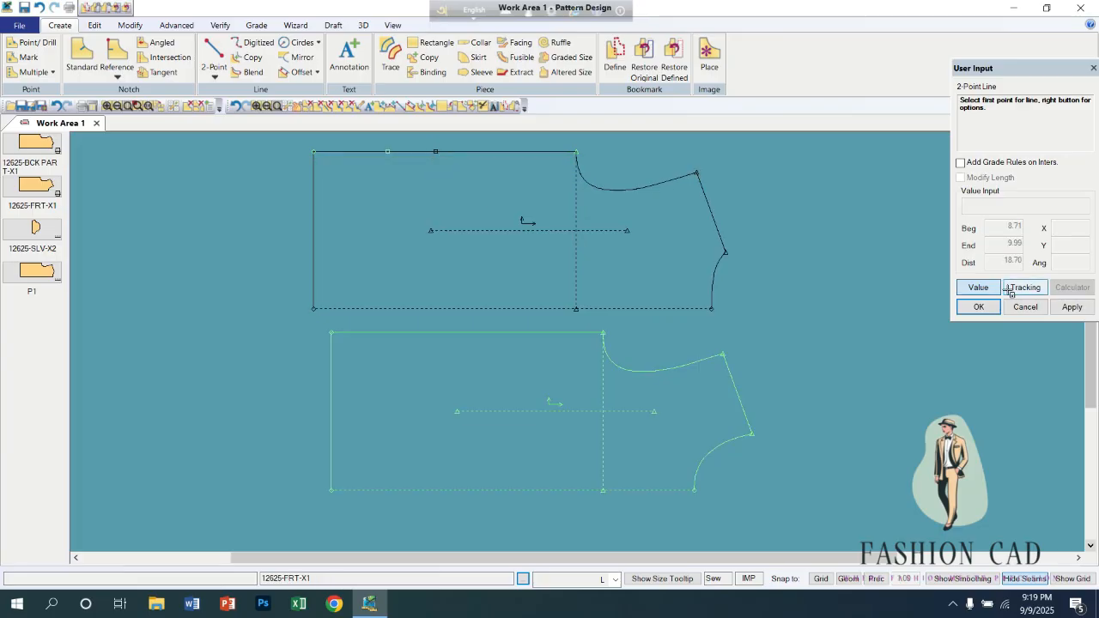
pyautogui.click(978, 286)
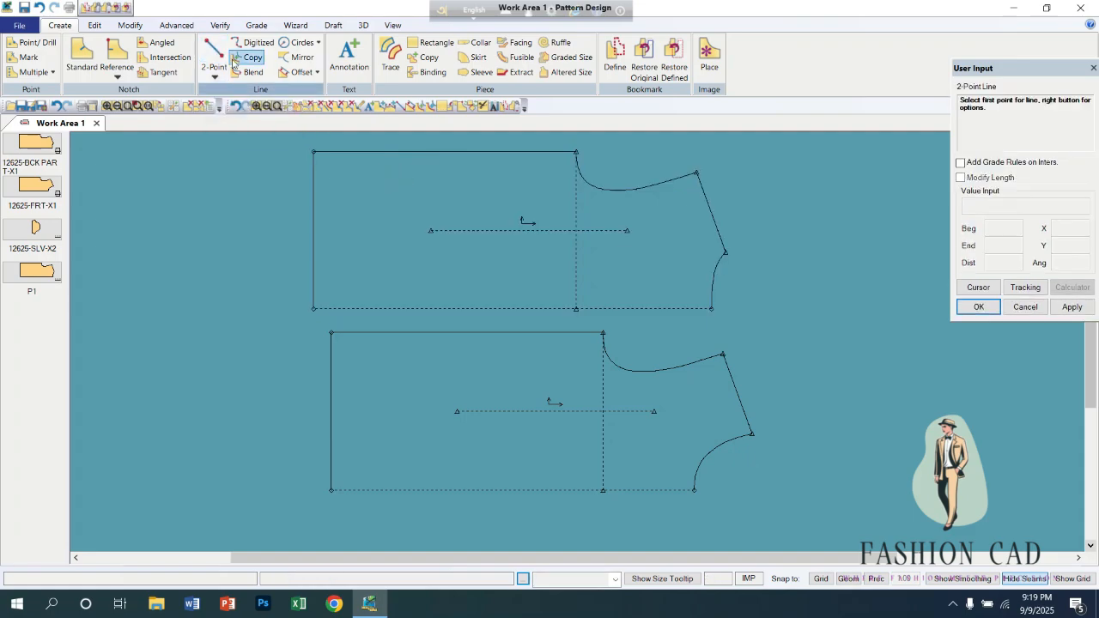
pyautogui.click(406, 152)
pyautogui.rightClick(483, 185)
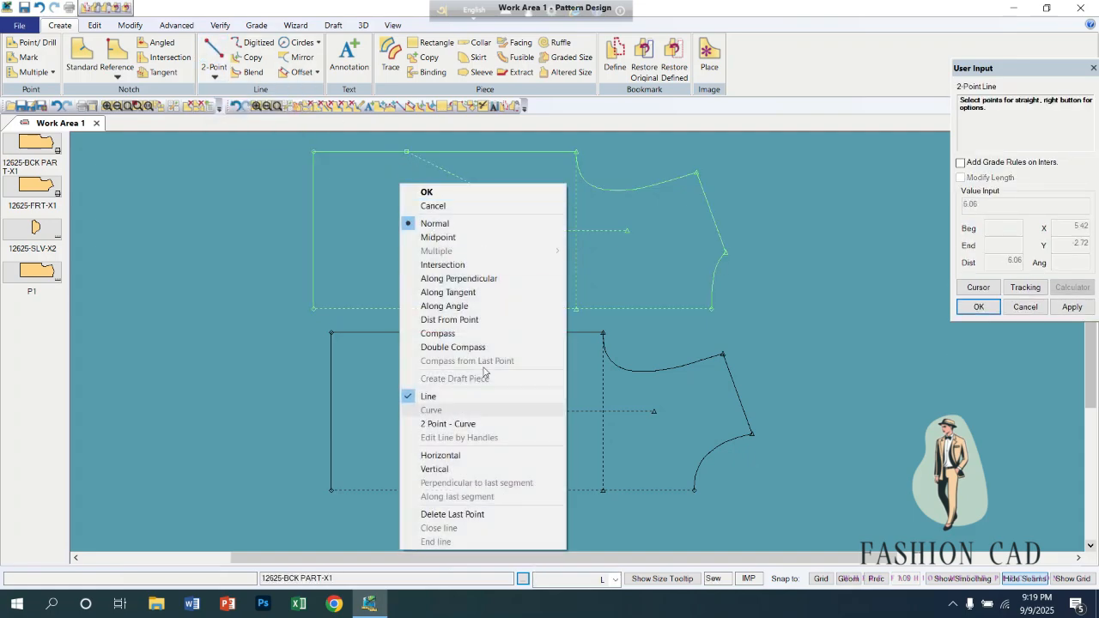
pyautogui.click(435, 468)
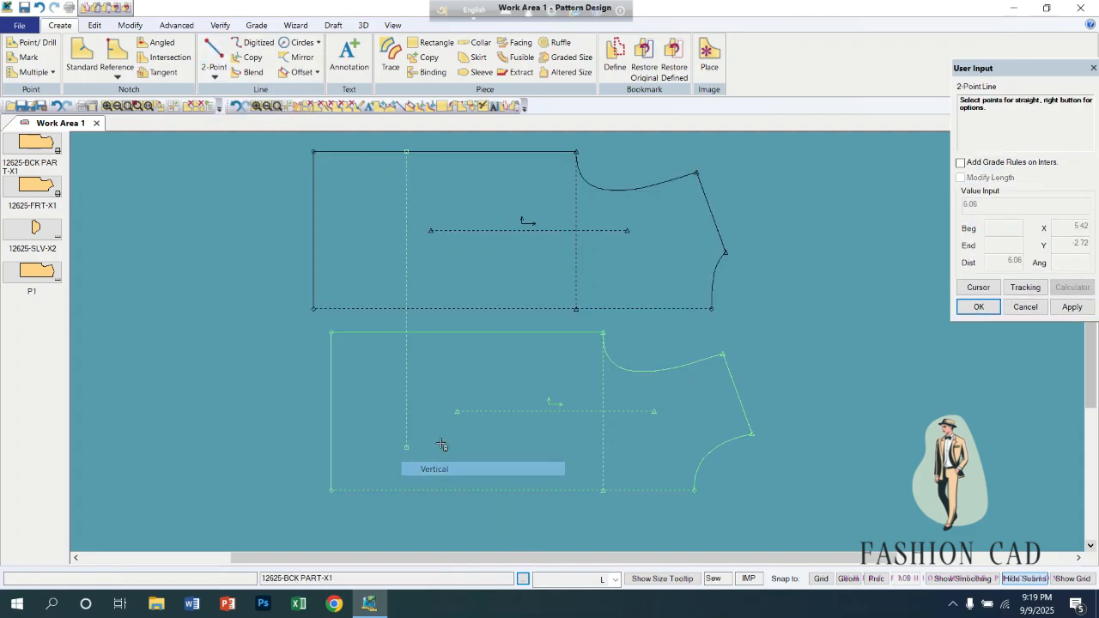
pyautogui.click(429, 310)
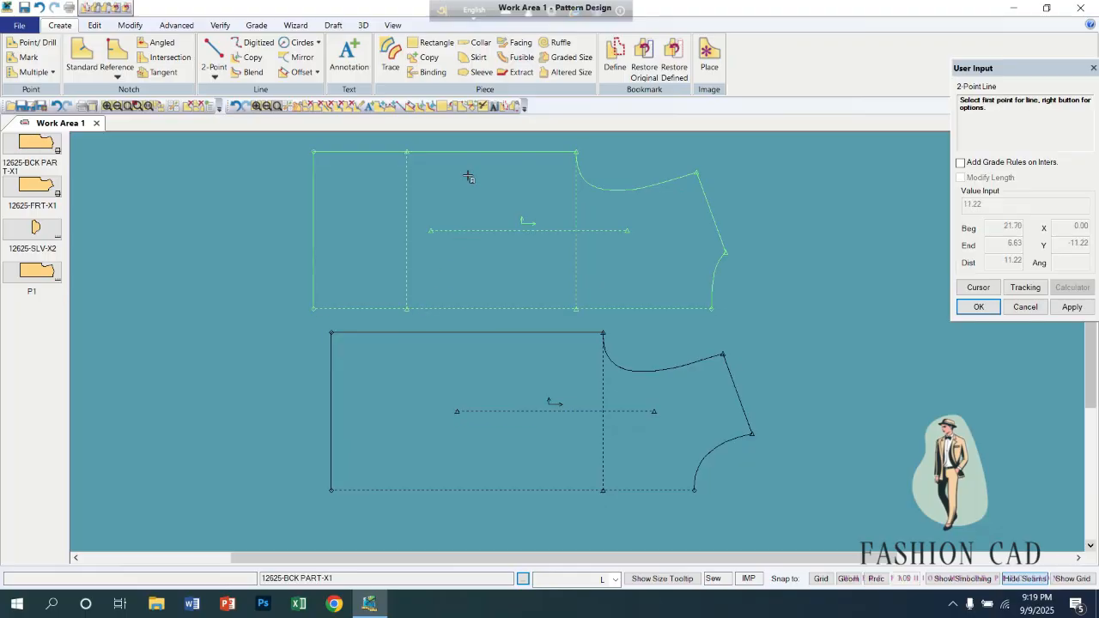
# Draw a second vertical line on the back, about 11.8 in from the hem corner, from the side edge to the centre fold.
pyautogui.click(510, 167)
pyautogui.rightClick(431, 161)
pyautogui.click(468, 444)
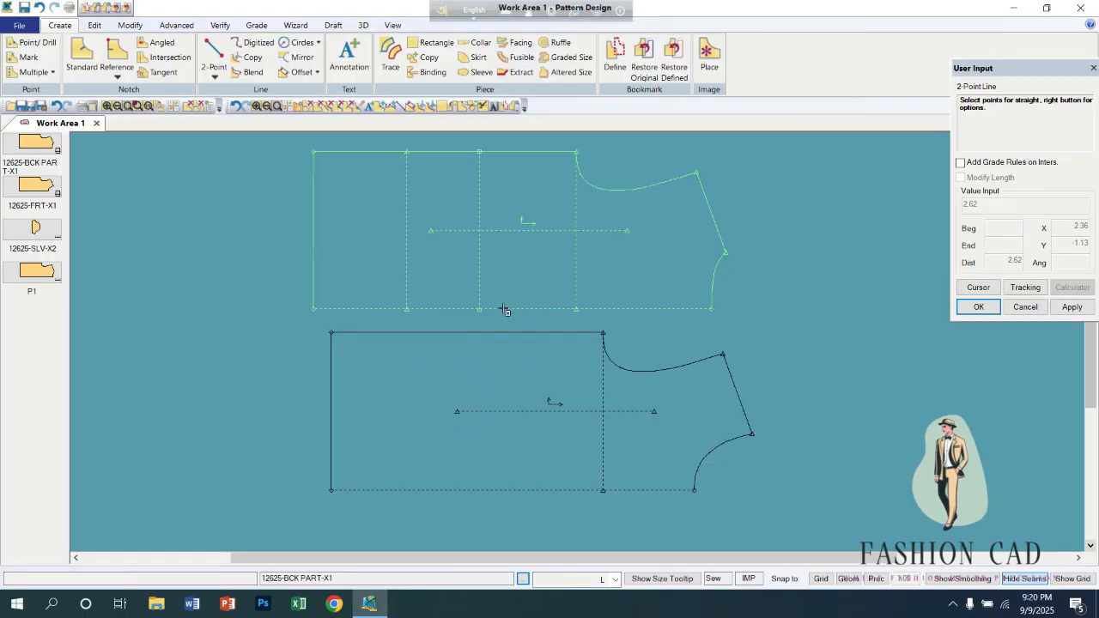
pyautogui.click(505, 310)
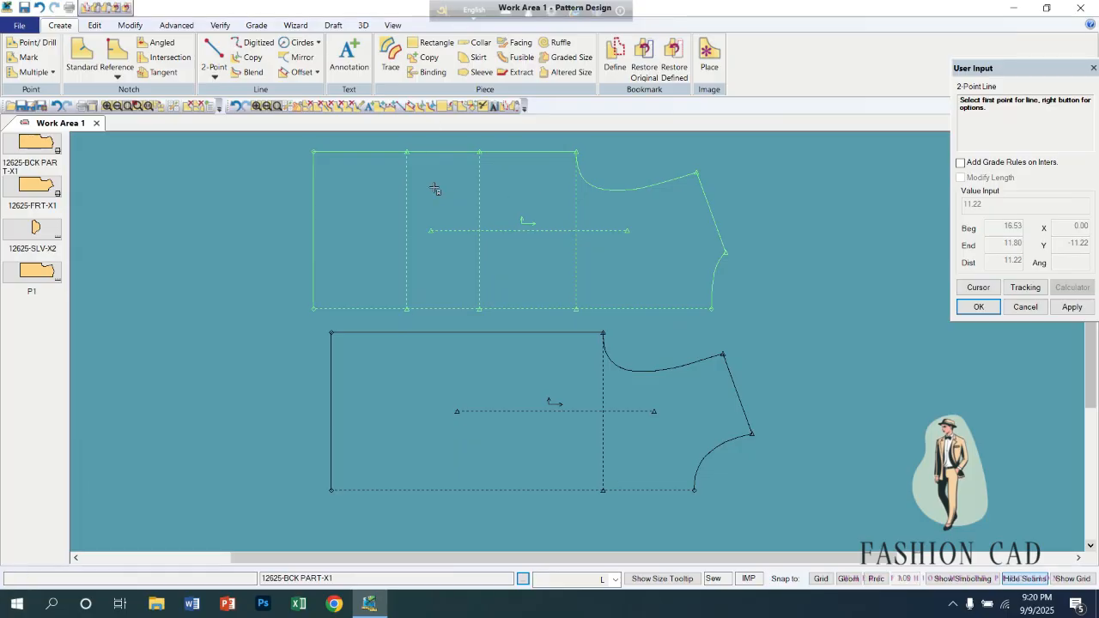
pyautogui.click(392, 27)
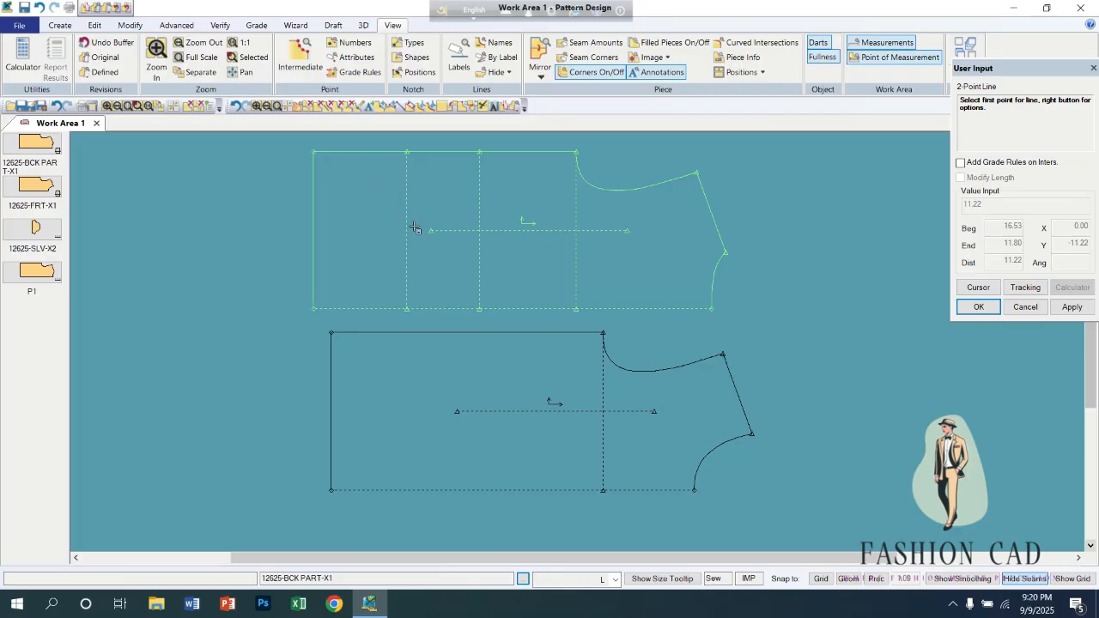
pyautogui.click(496, 74)
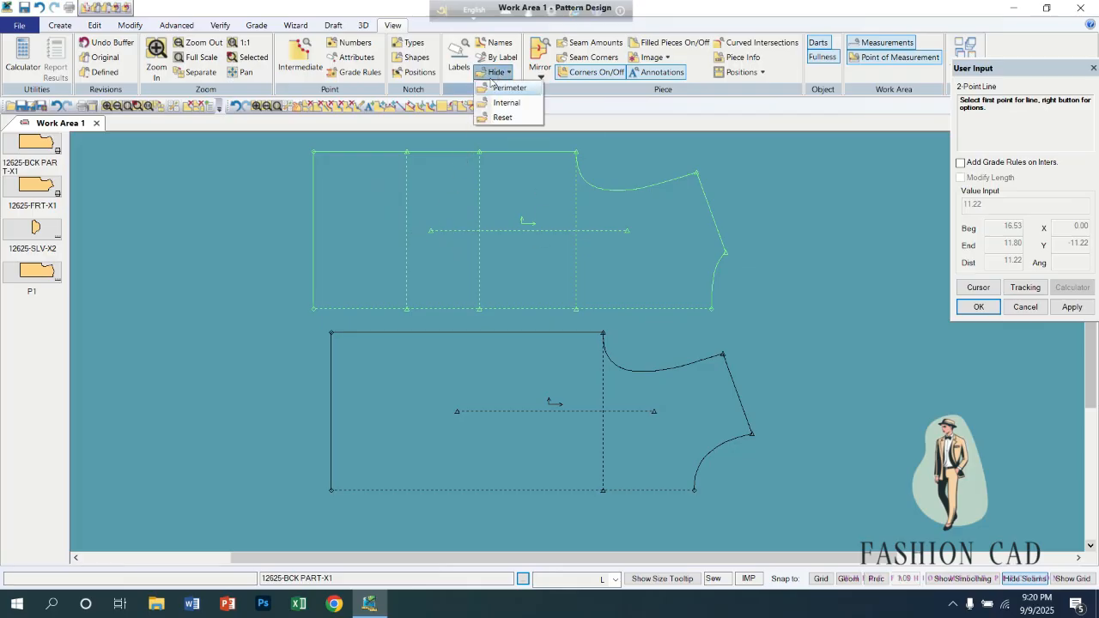
pyautogui.click(408, 206)
pyautogui.click(461, 211)
pyautogui.rightClick(441, 212)
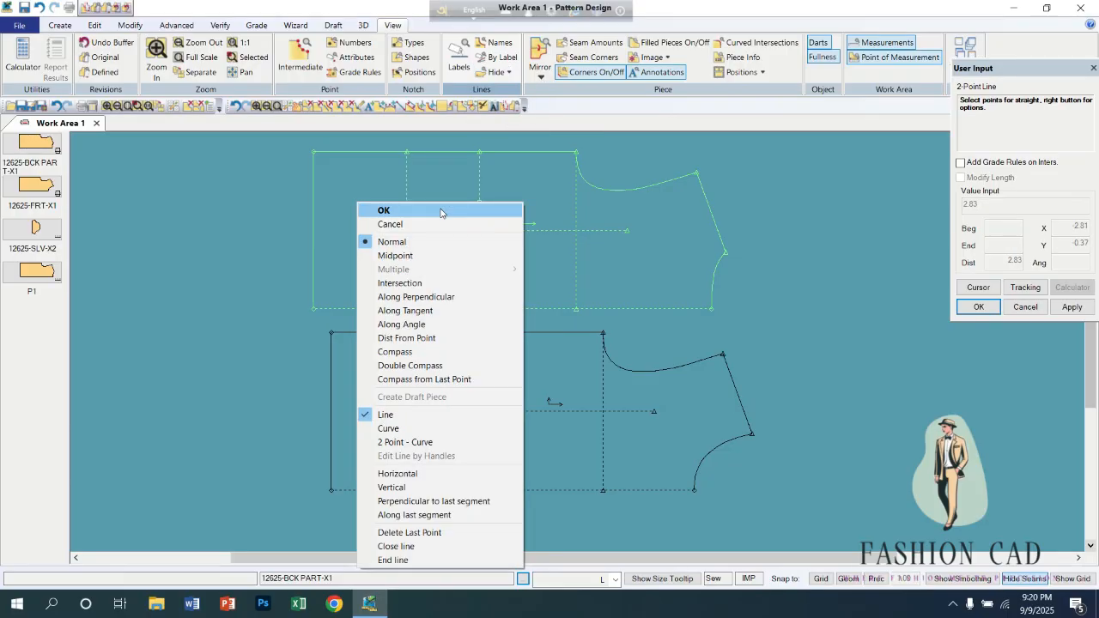
pyautogui.click(440, 211)
# Hide the two new vertical internal lines on the back piece.
pyautogui.click(496, 74)
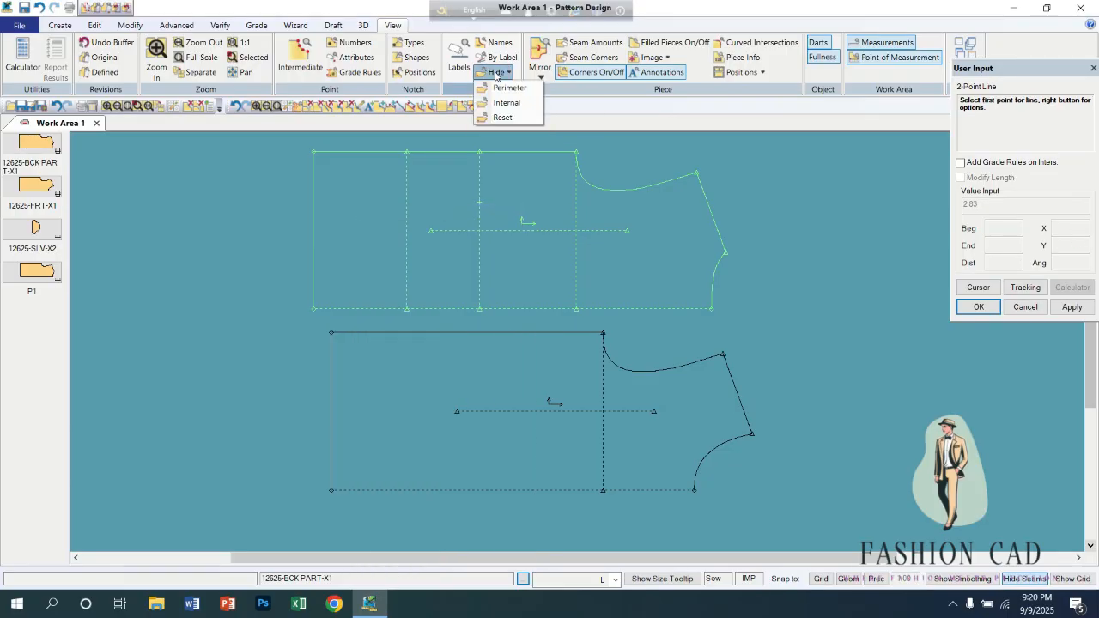
pyautogui.click(504, 103)
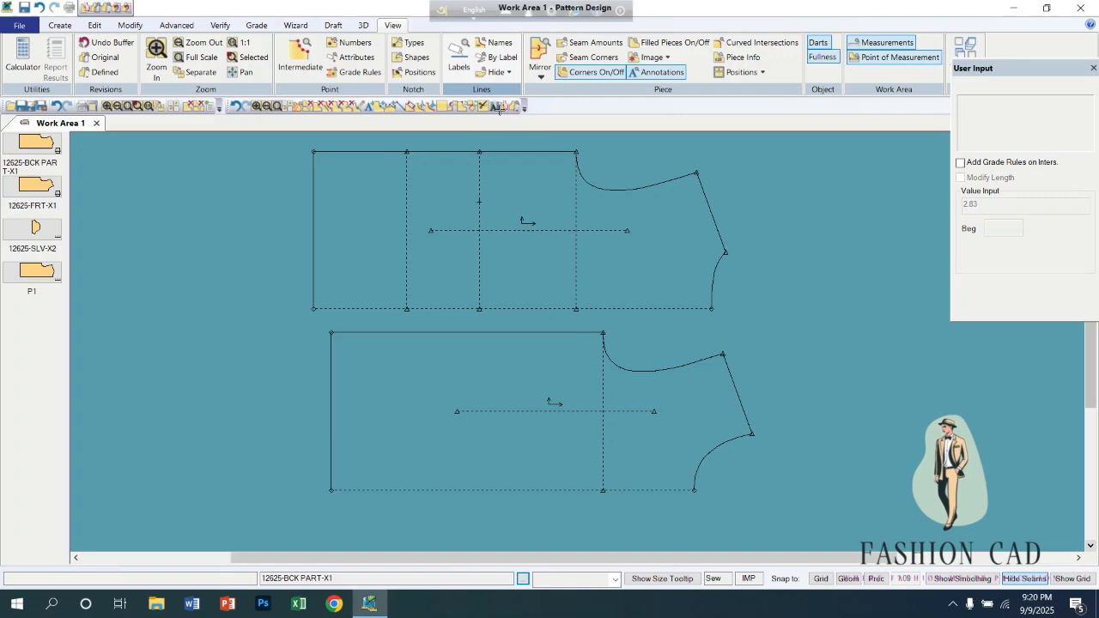
pyautogui.click(404, 191)
pyautogui.rightClick(488, 182)
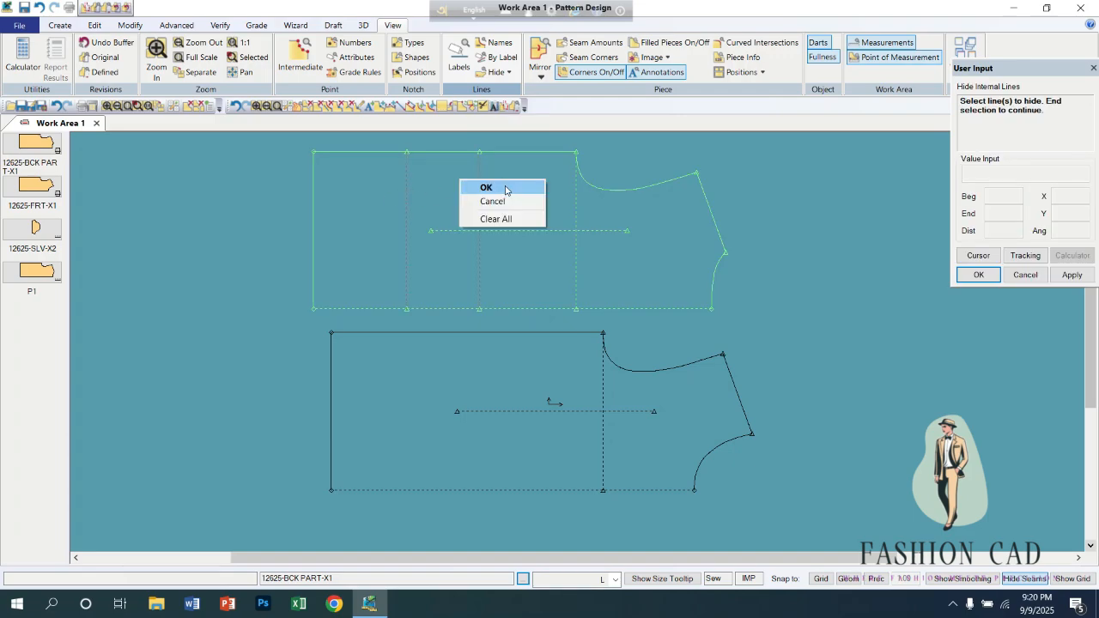
pyautogui.click(507, 186)
pyautogui.scroll(1, 502, 192)
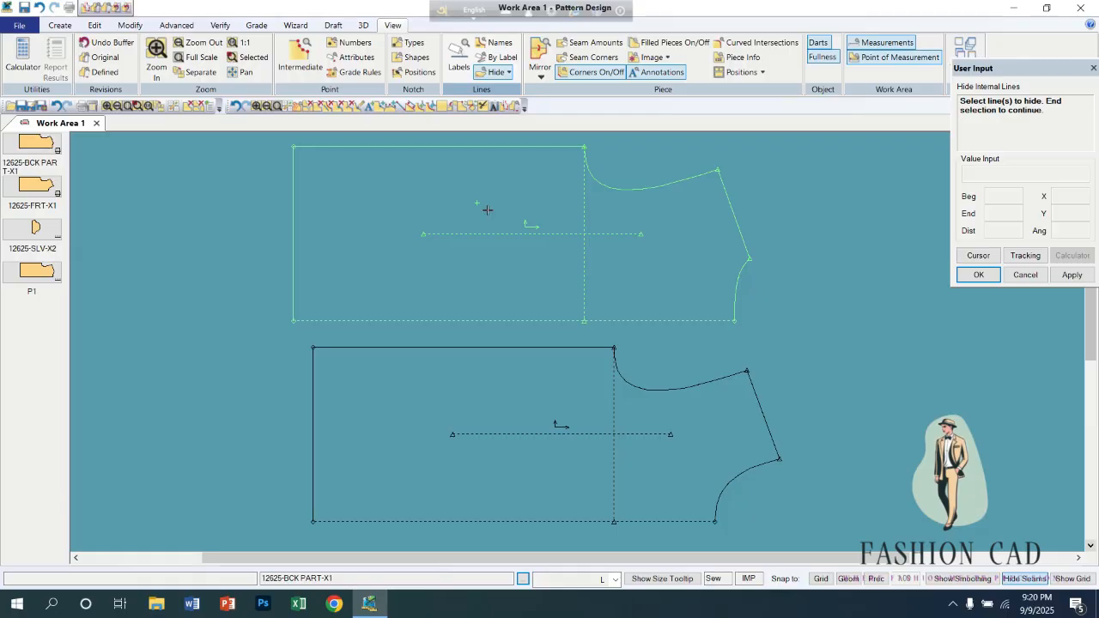
# Restore the hidden internal lines on the back piece.
pyautogui.click(508, 74)
pyautogui.click(502, 117)
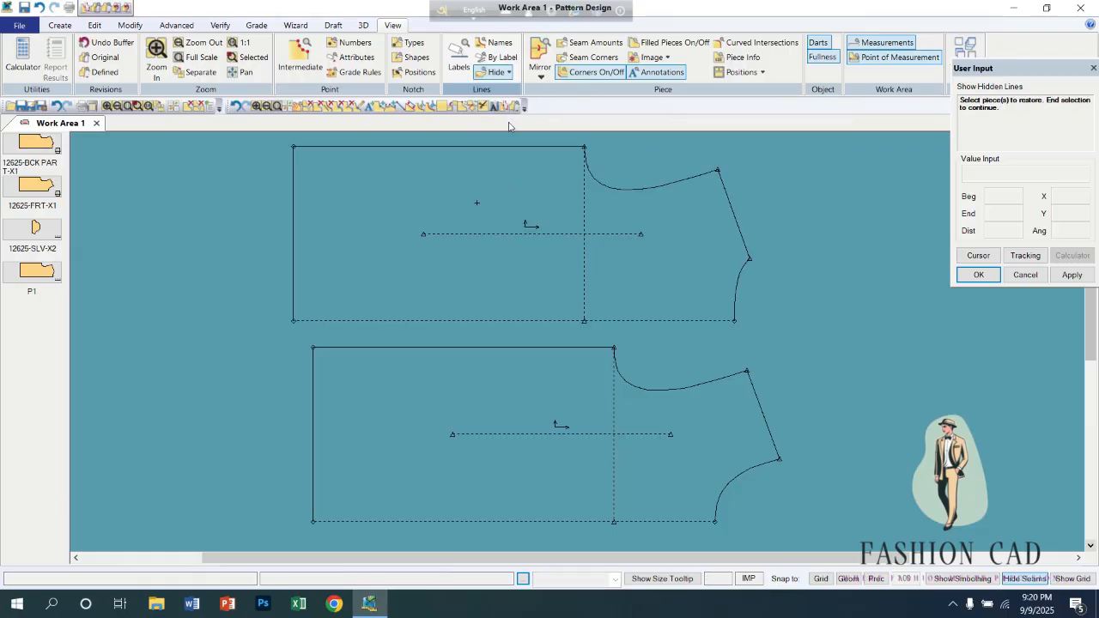
pyautogui.click(456, 203)
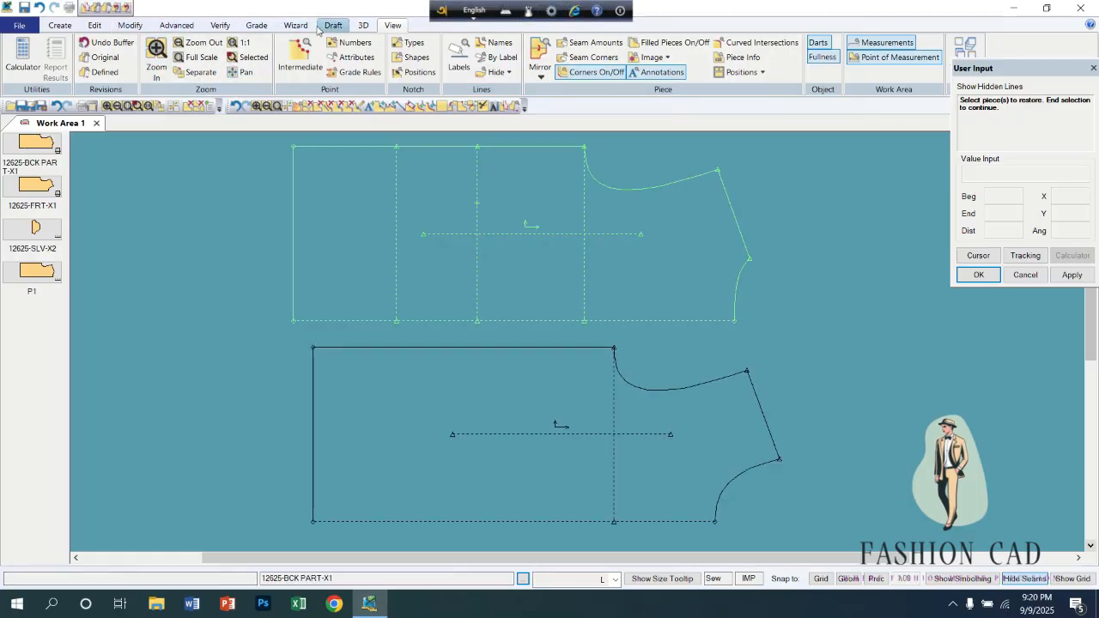
# Hide both vertical internal lines between the back's hem and underarm line again.
pyautogui.click(509, 73)
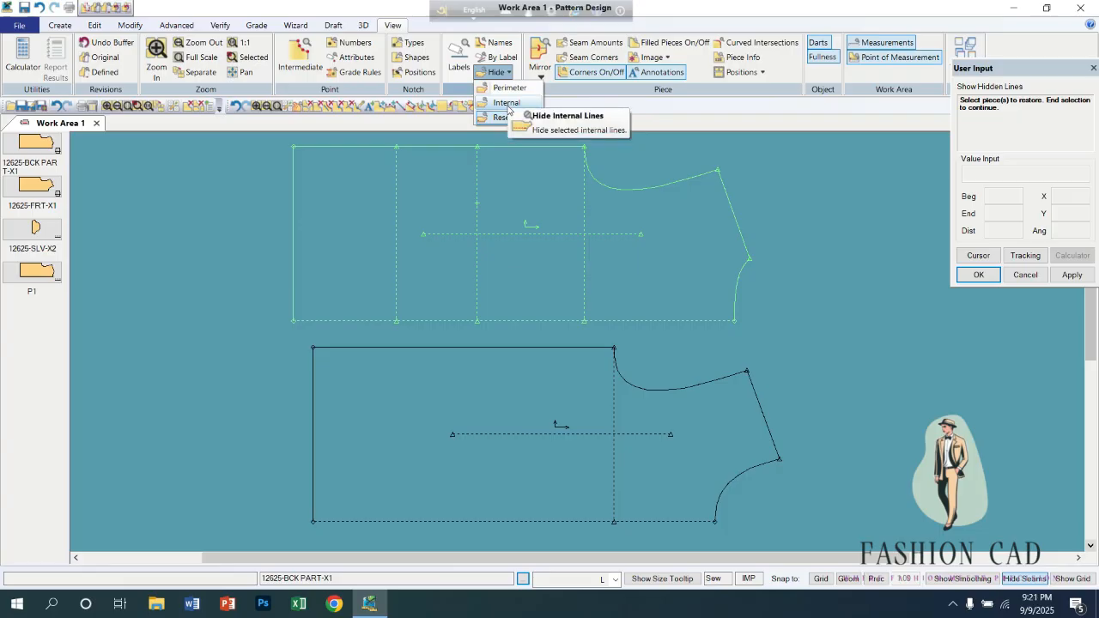
pyautogui.click(507, 103)
pyautogui.click(397, 194)
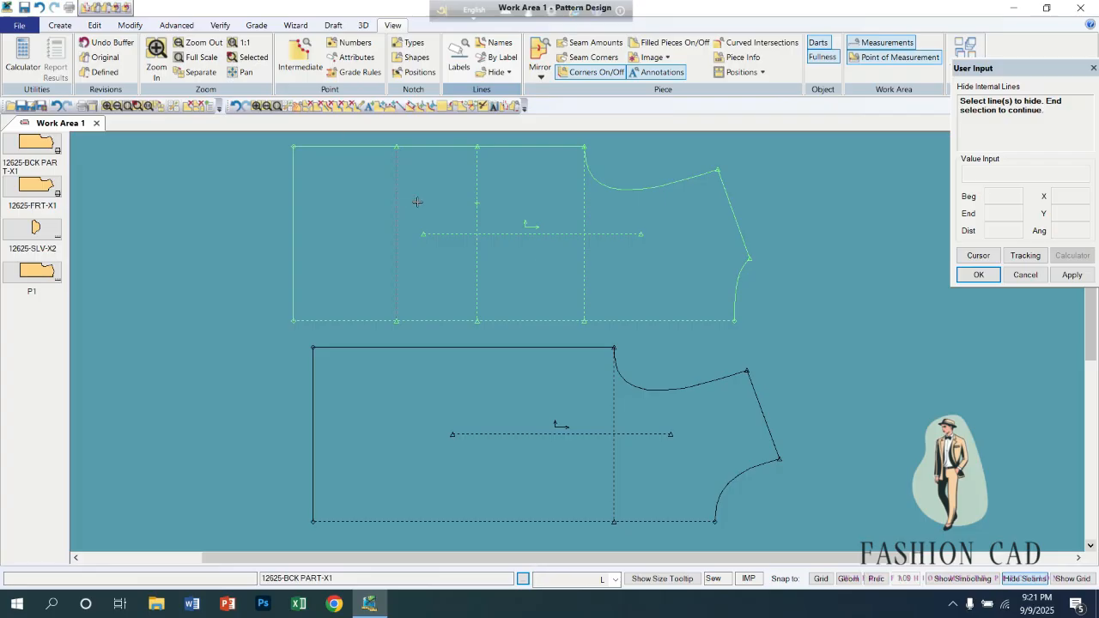
pyautogui.click(478, 180)
pyautogui.rightClick(519, 183)
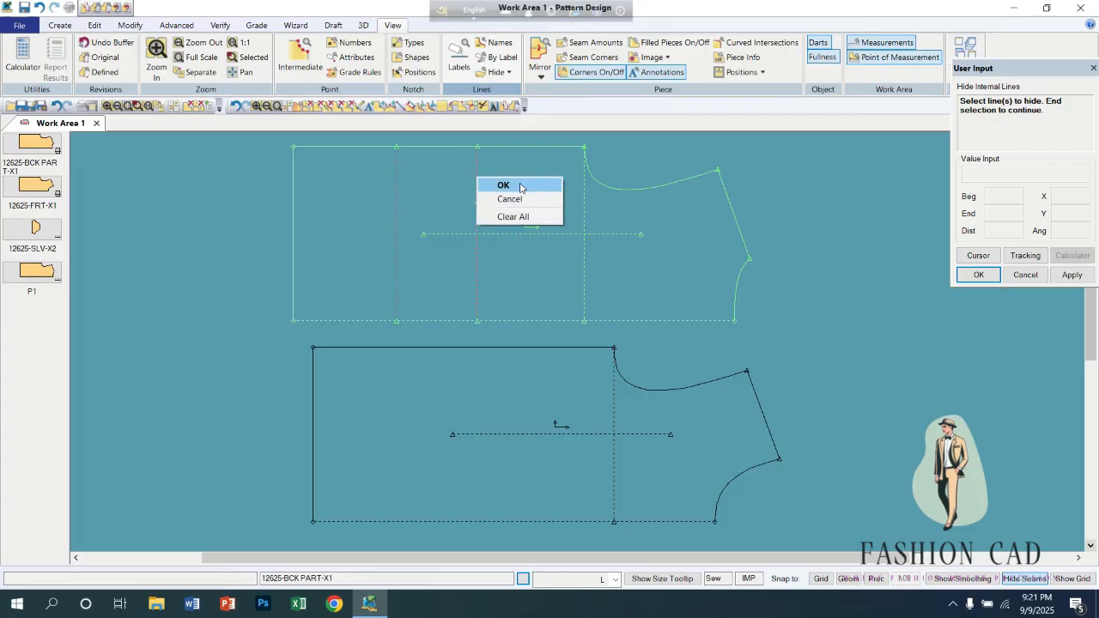
pyautogui.click(521, 185)
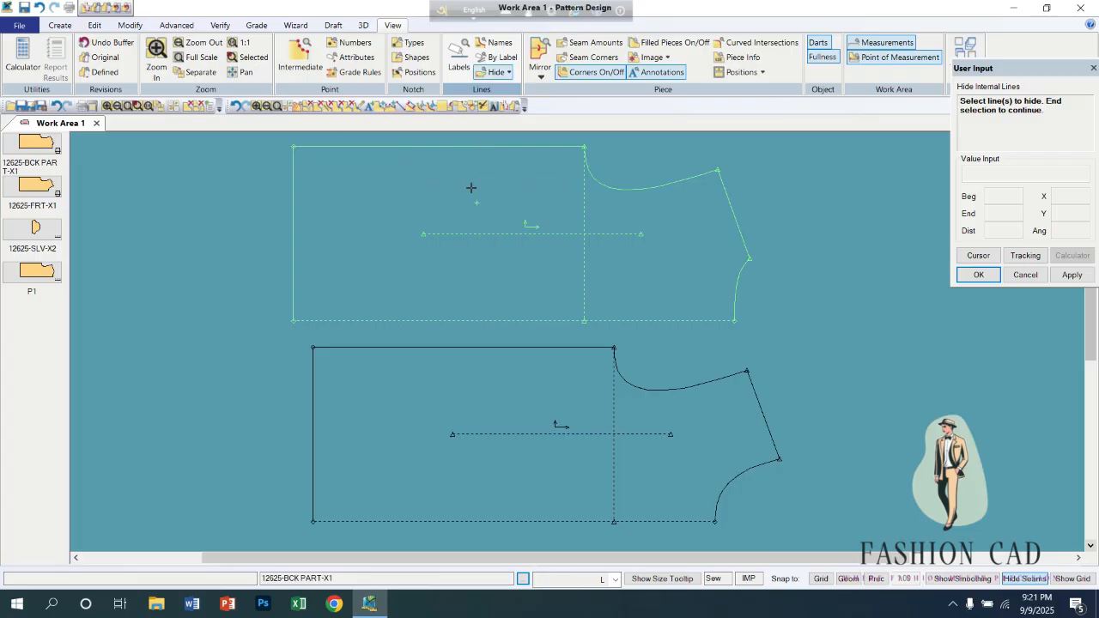
# Reset the hidden lines on the back piece to show both vertical lines again.
pyautogui.click(508, 73)
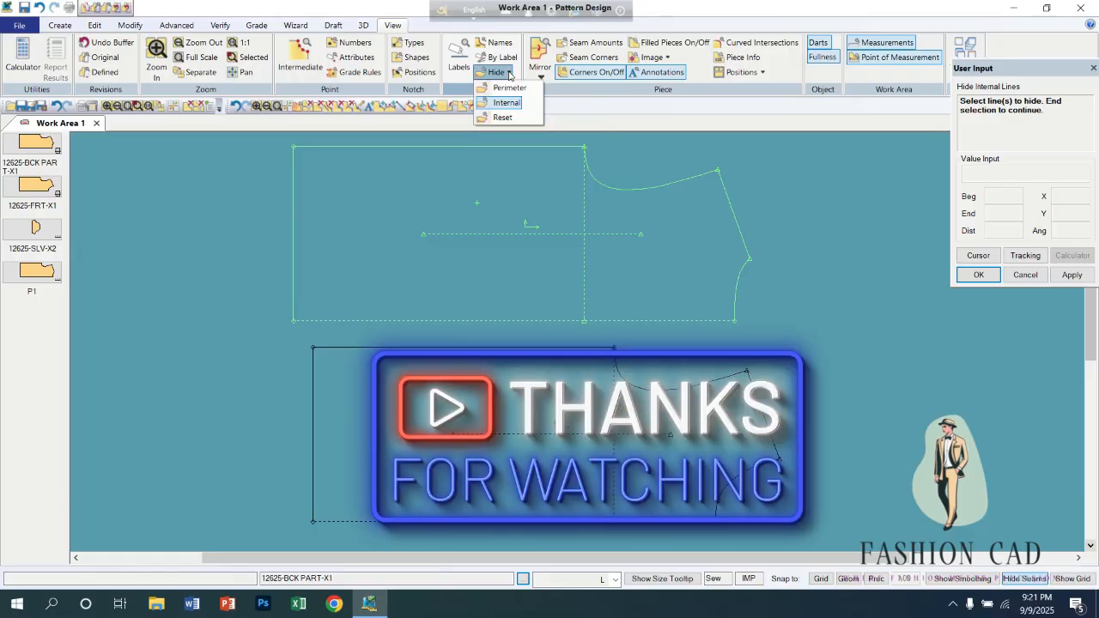
pyautogui.click(505, 120)
pyautogui.click(349, 255)
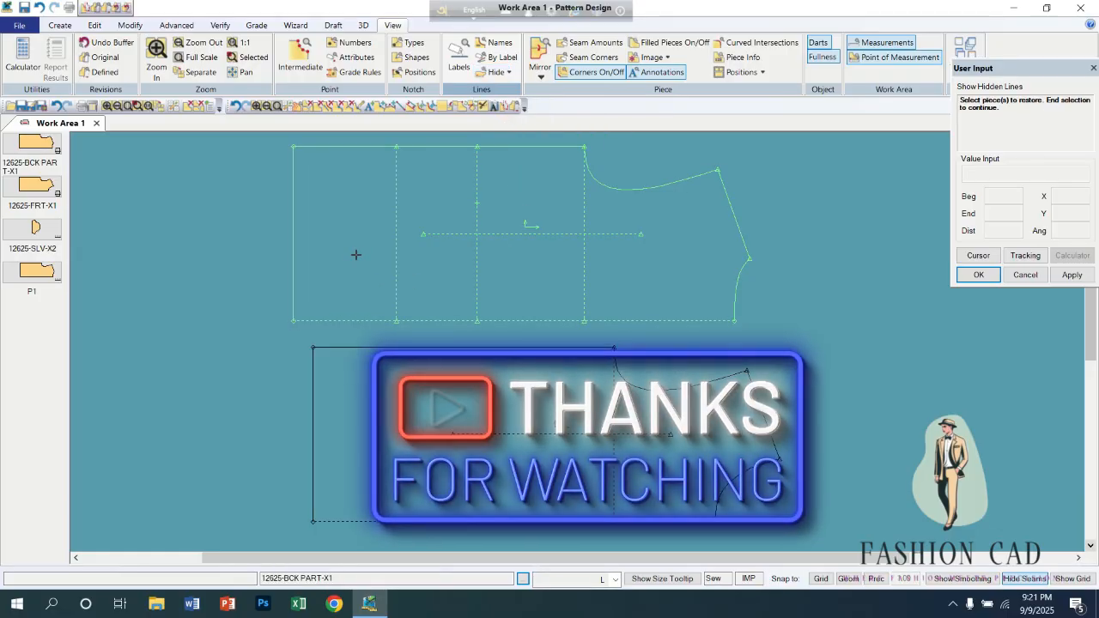